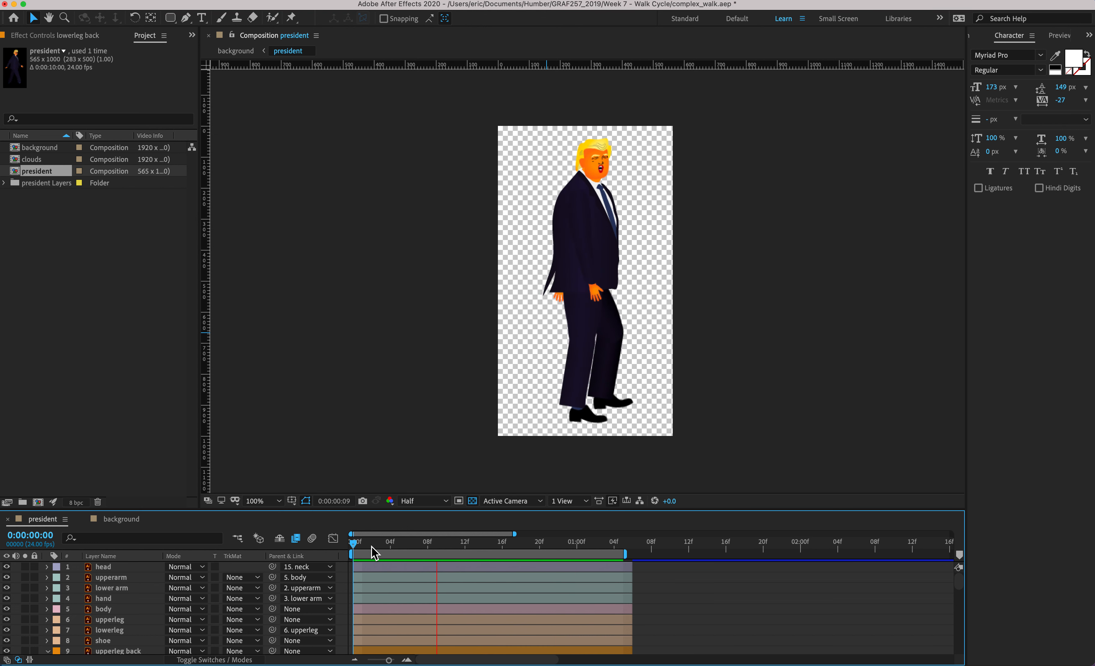
- Stop the walk preview and open the recent project illy_walker.aep
key("space")
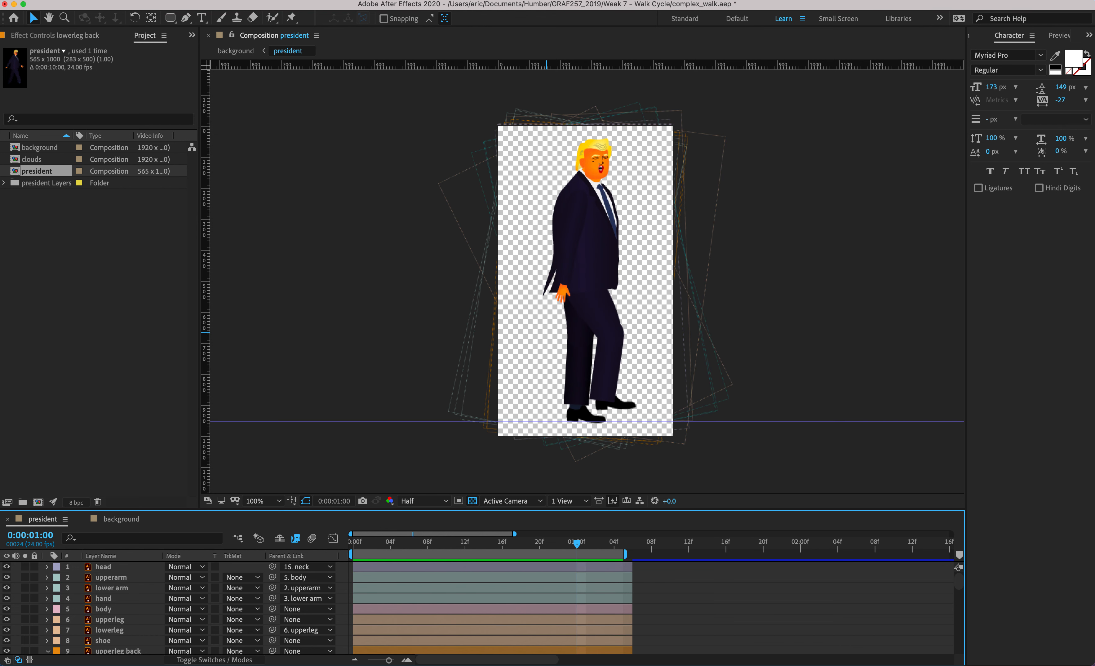
left_click(93, 0)
mouse_move(124, 50)
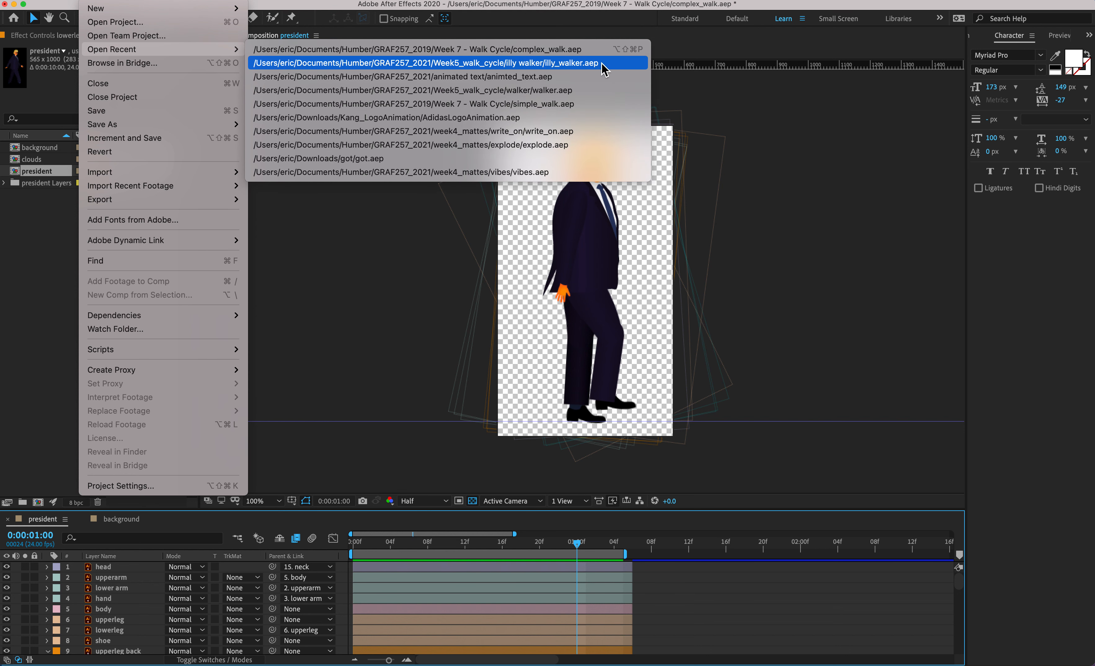
left_click(563, 64)
left_click(508, 356)
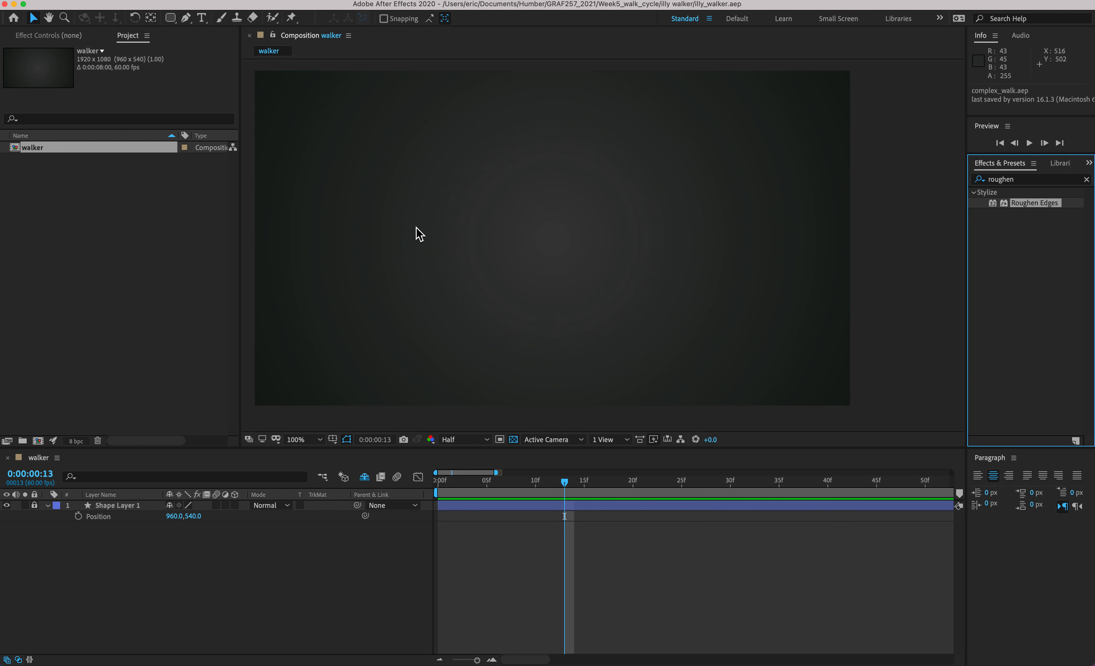
- Review the walker composition's frame size, frame rate and duration in its settings
left_click(167, 1)
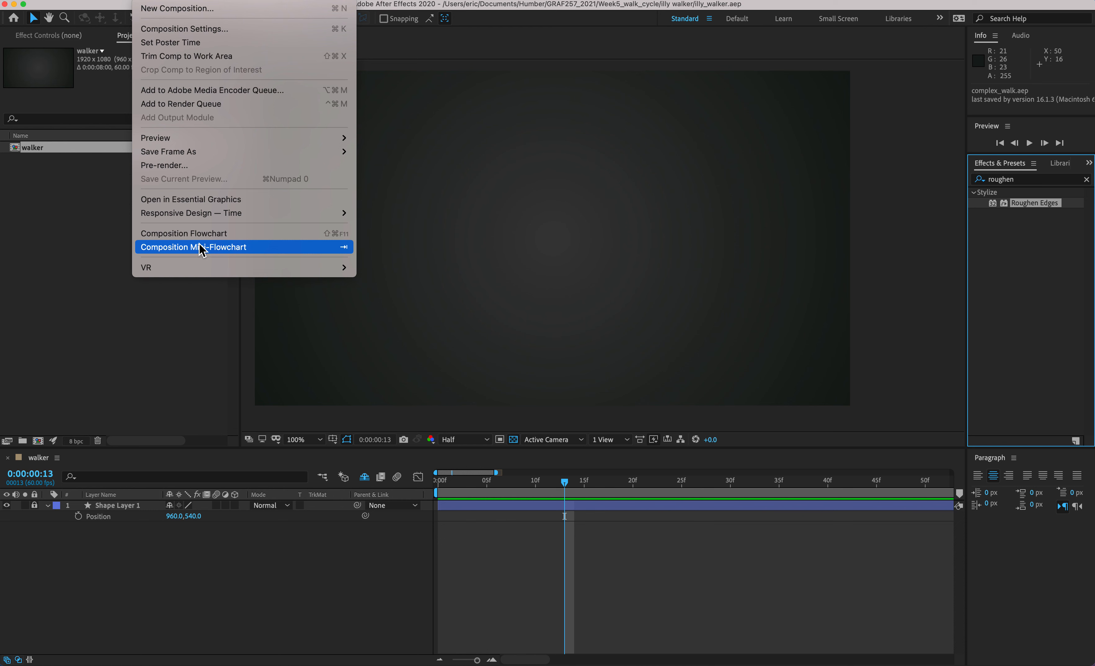
left_click(189, 29)
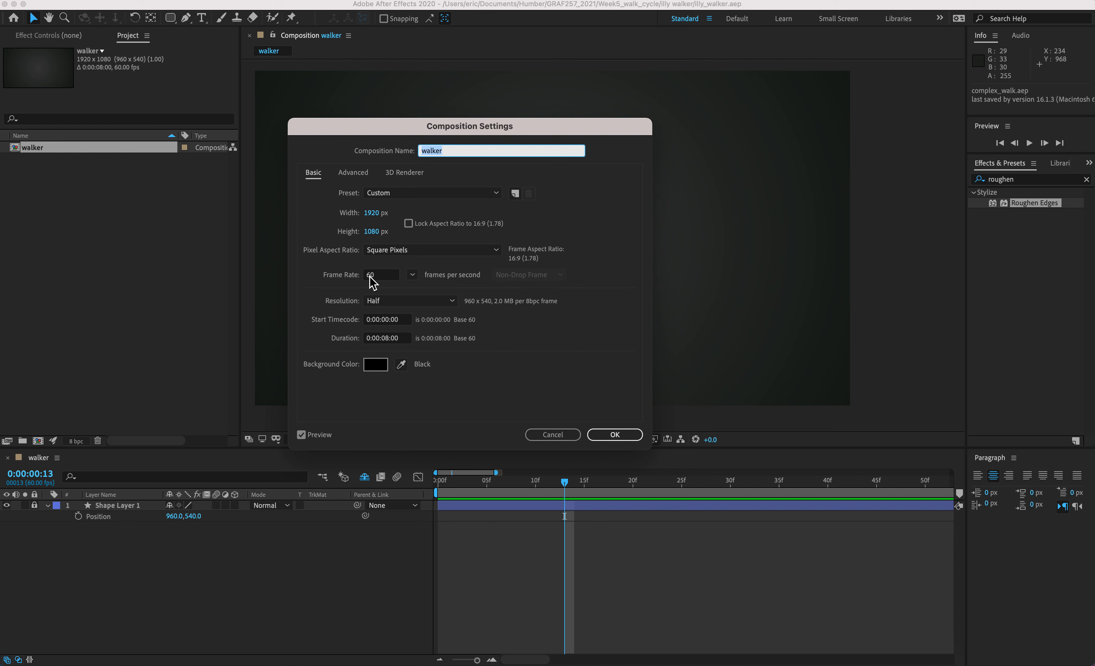
mouse_move(385, 340)
left_click(626, 439)
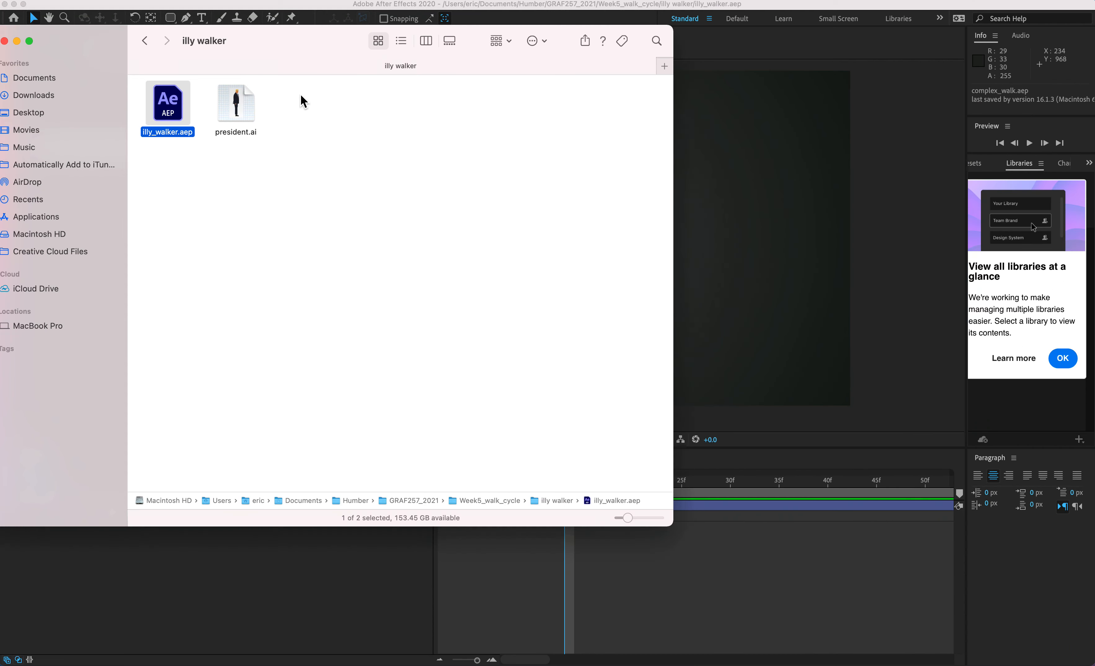
- Open president.ai in Illustrator and bring the first president.ai document forward with nothing selected
double_click(149, 81)
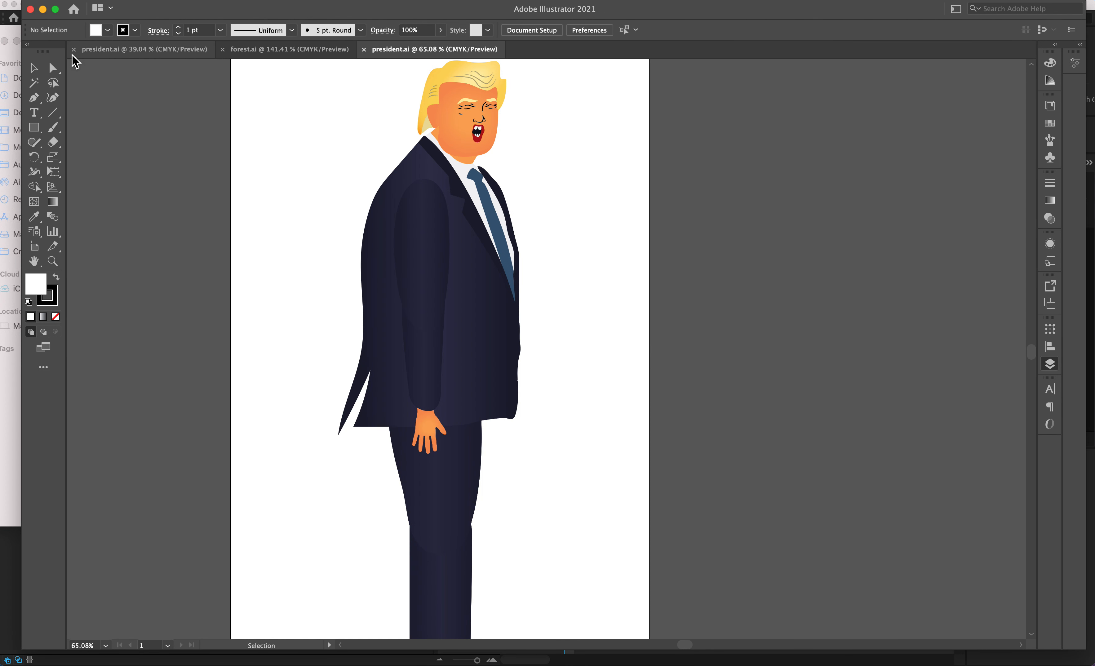
left_click(75, 53)
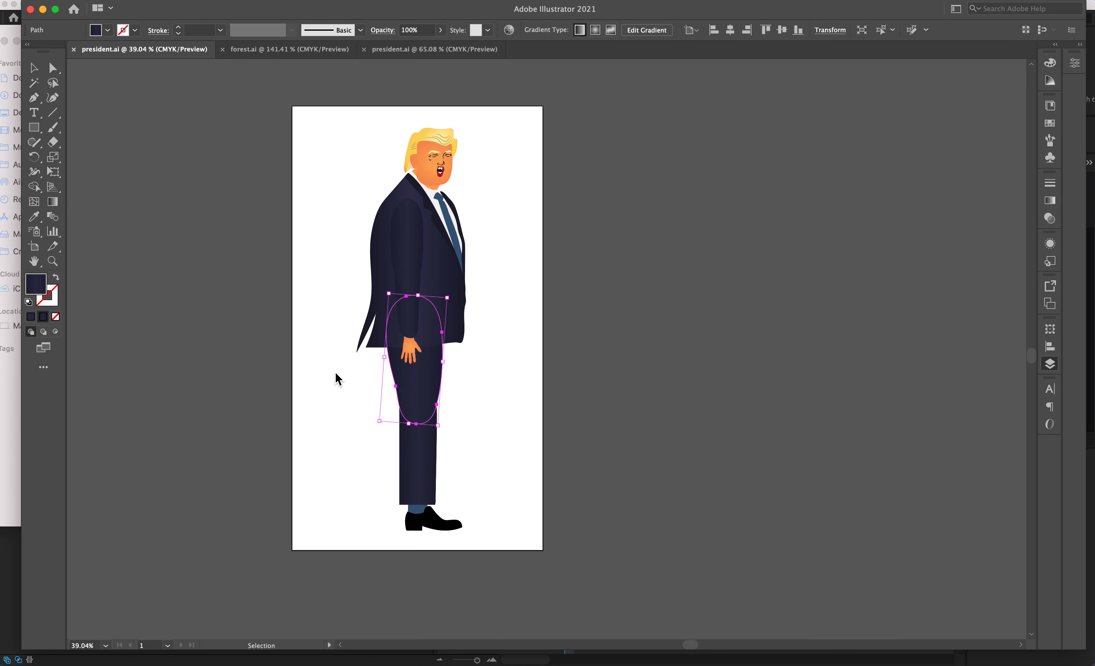
left_click(558, 334)
scroll(391, 426, "up", 1)
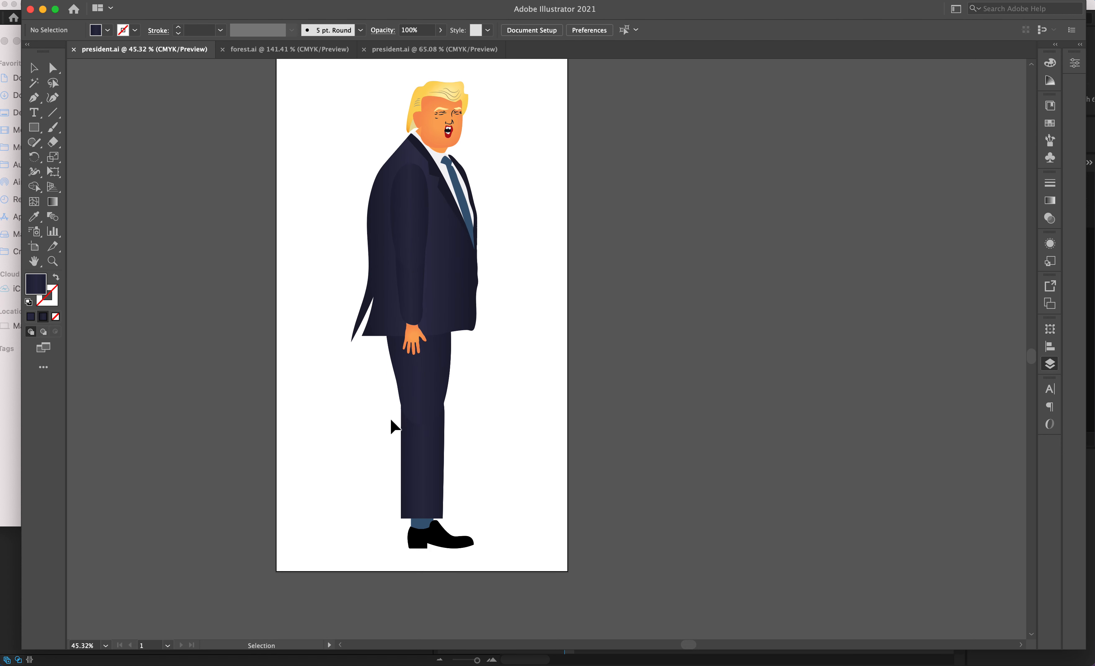
- Separate the front upper arm, lower arm and hand by moving each off the artboard, stacked vertically beside the figure's back
left_click(414, 217)
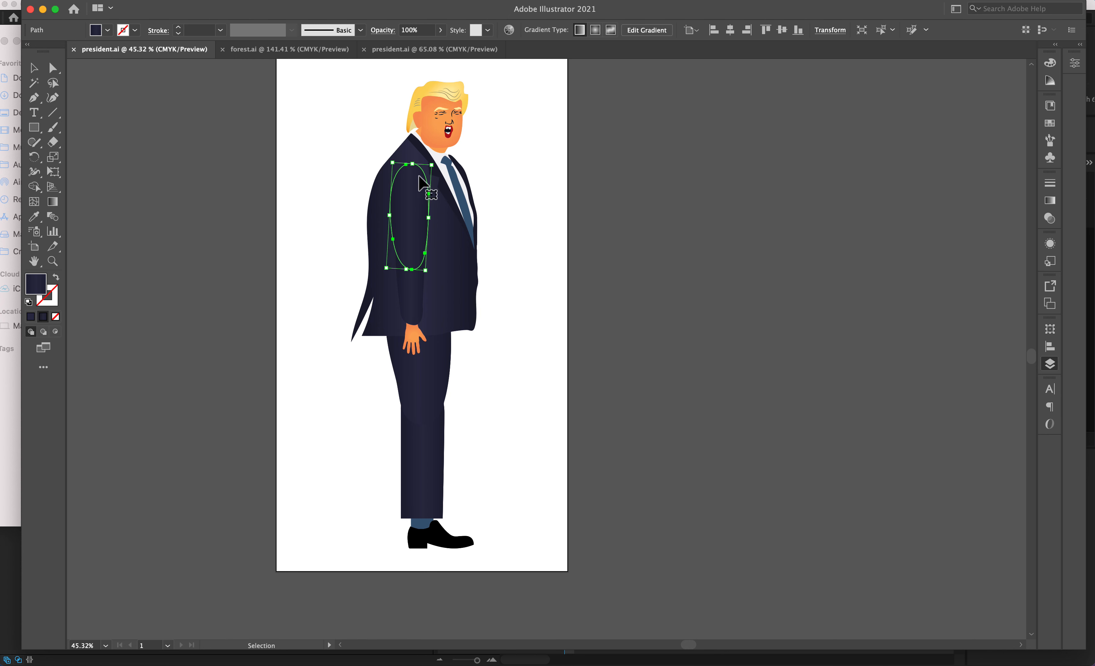
left_click(420, 313)
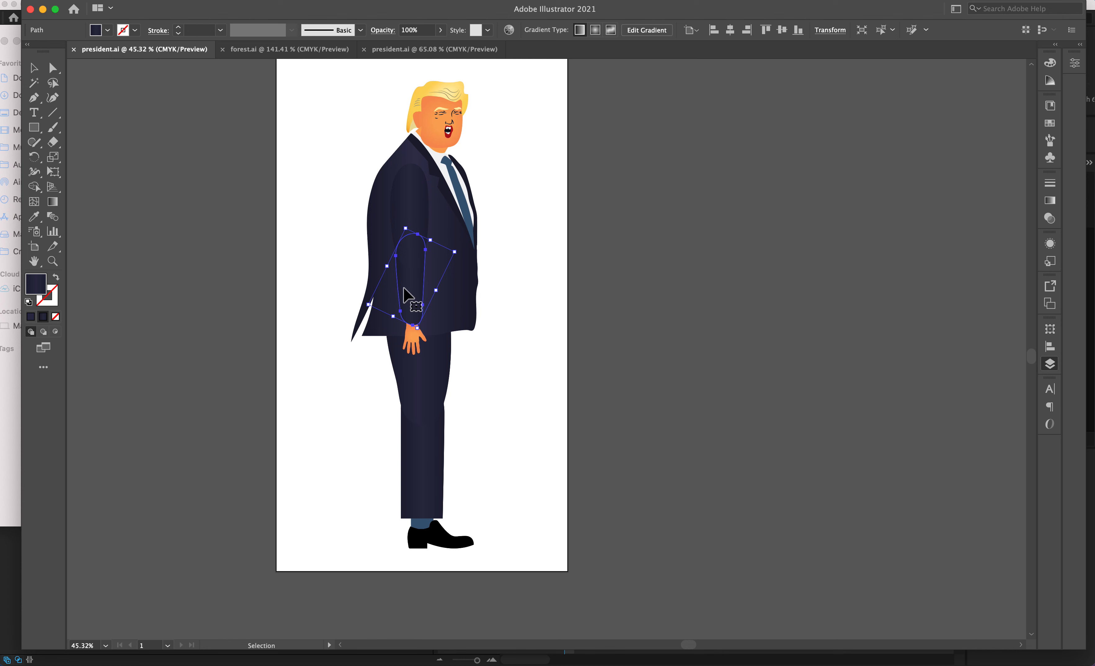
left_click(414, 341)
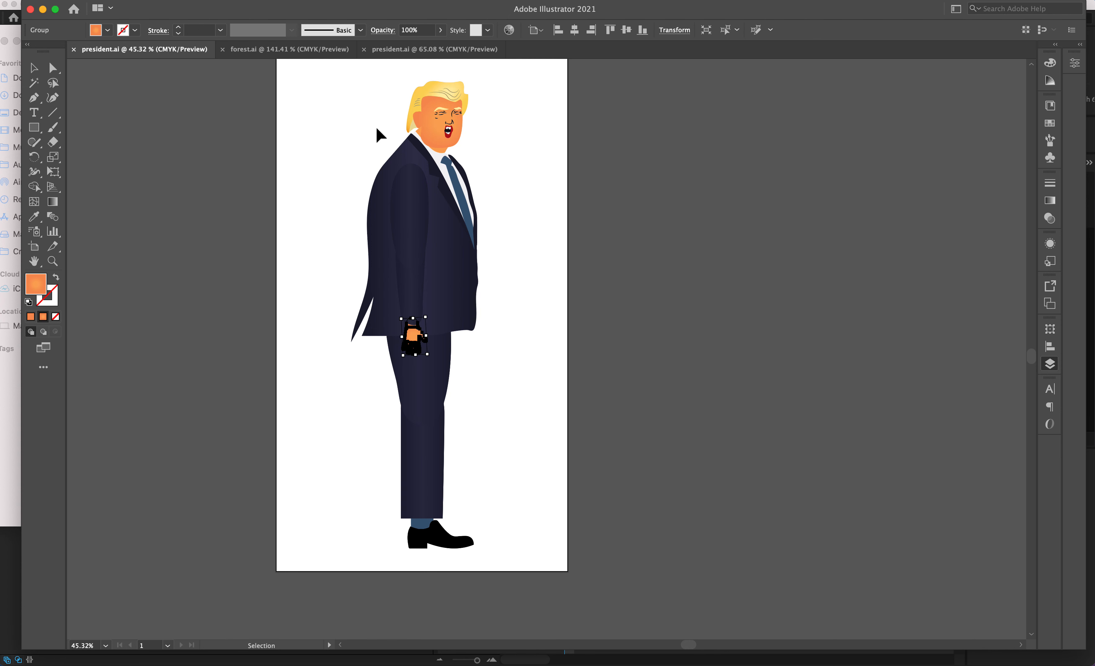
left_click_drag(416, 225, 227, 208)
left_click_drag(410, 262, 228, 279)
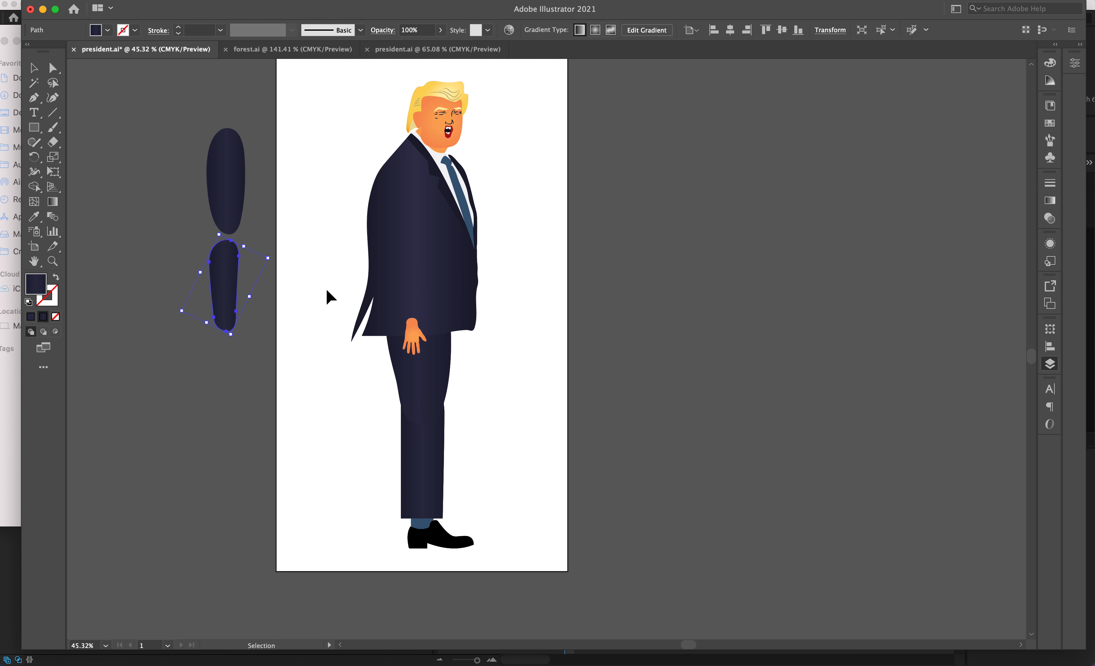
left_click_drag(413, 340, 227, 359)
- Try a bent-arm pose by rotating the lower arm and hand and joining them to the upper arm
left_click(231, 321)
left_click(234, 338)
left_click(232, 328)
left_click_drag(275, 262, 264, 237)
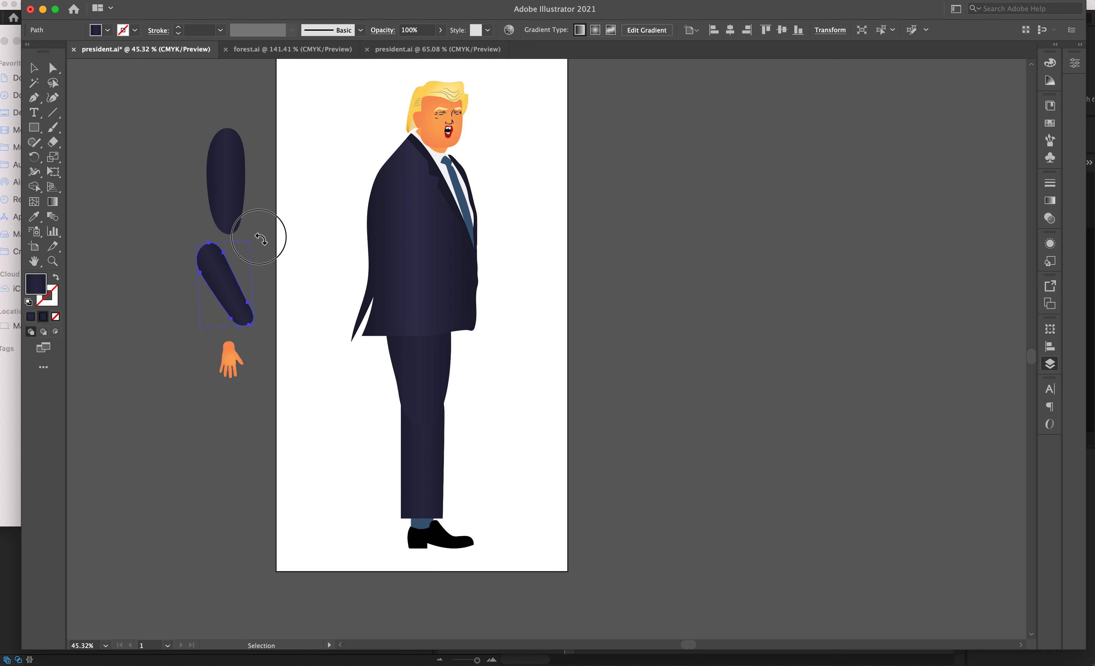
left_click_drag(223, 276, 241, 250)
left_click(230, 359)
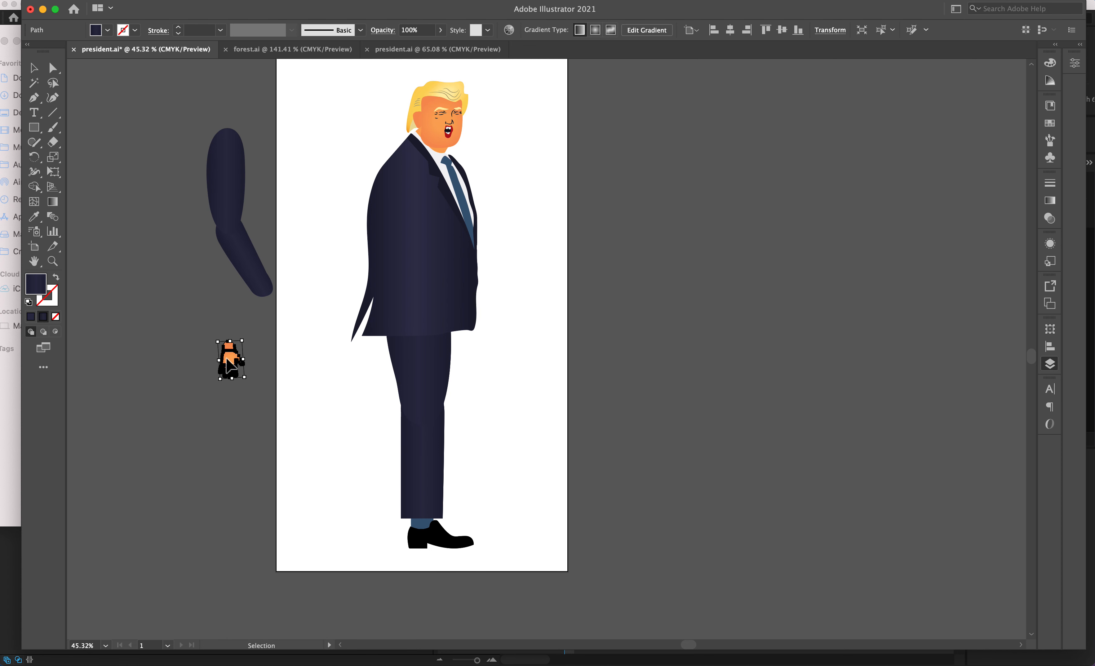
left_click_drag(247, 379, 288, 291)
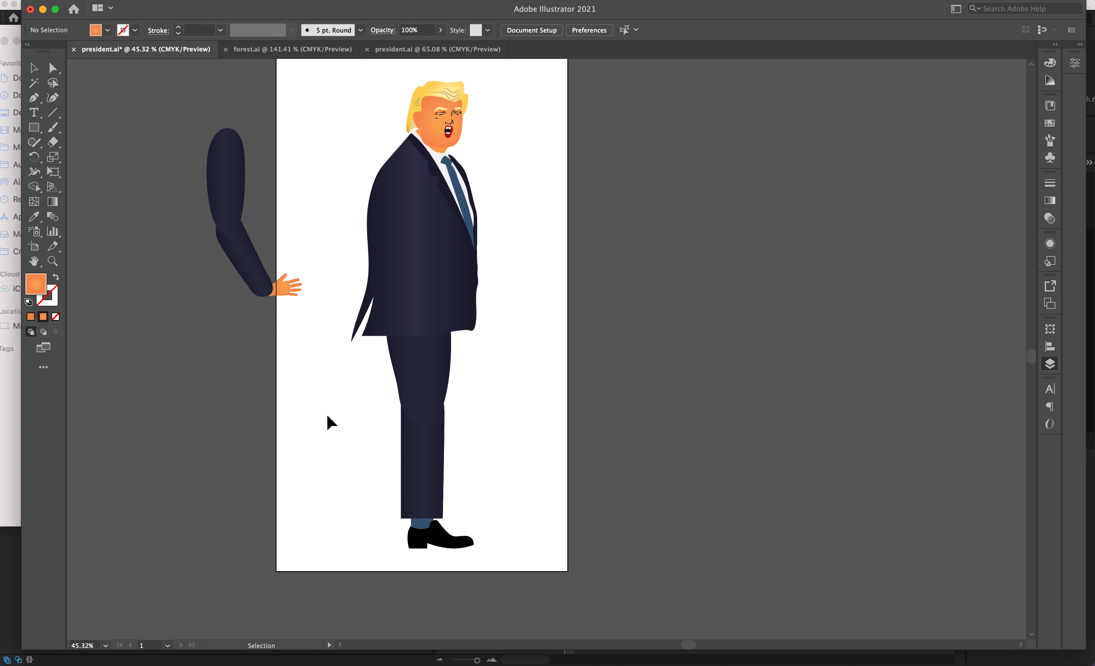
- Undo the rotations and moves of the front lower arm and hand
key("a")
key("super+z")
key("super+z")
key("super+z")
key("super+z")
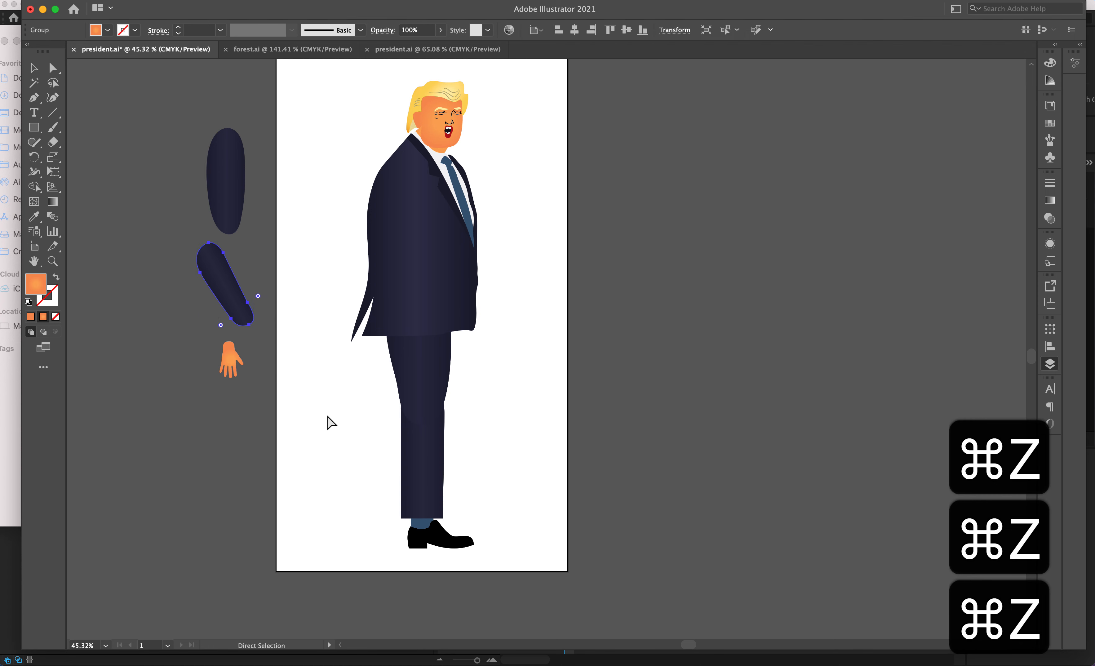
key("super+z")
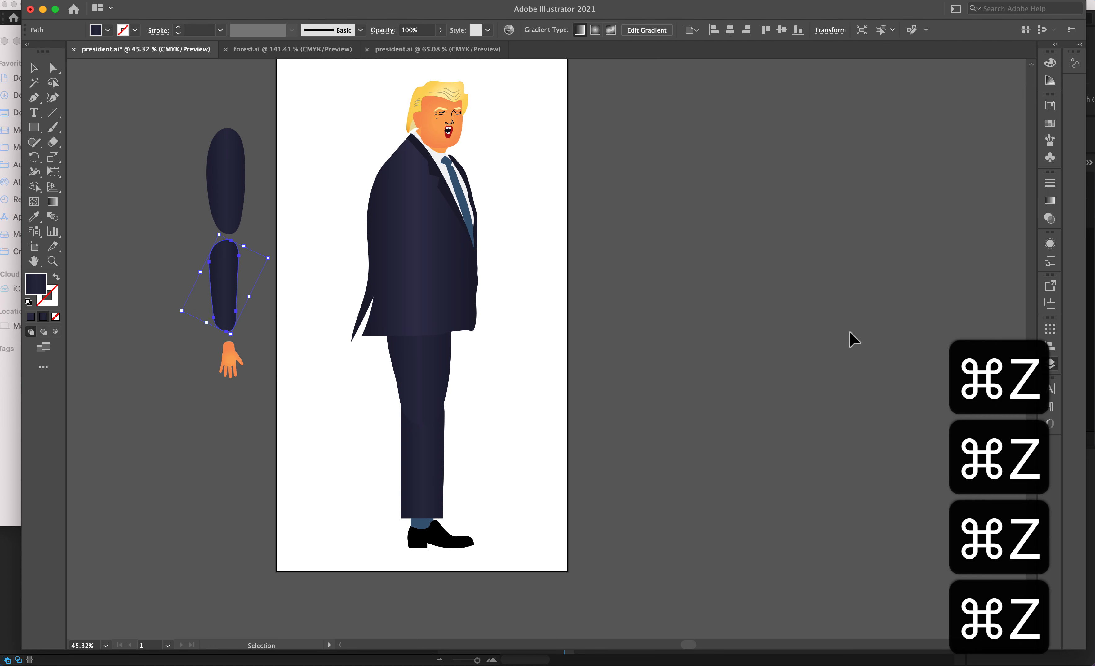
- Examine the named body-part layers from head to neck in the layer list
left_click(1051, 362)
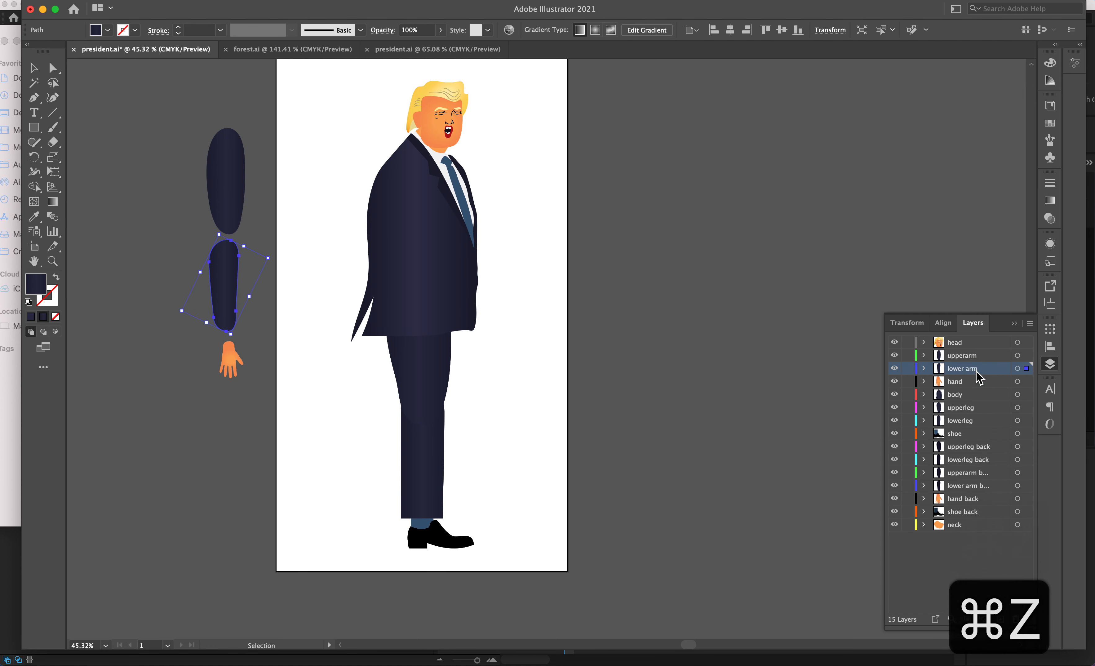
key("alt")
key("alt+8")
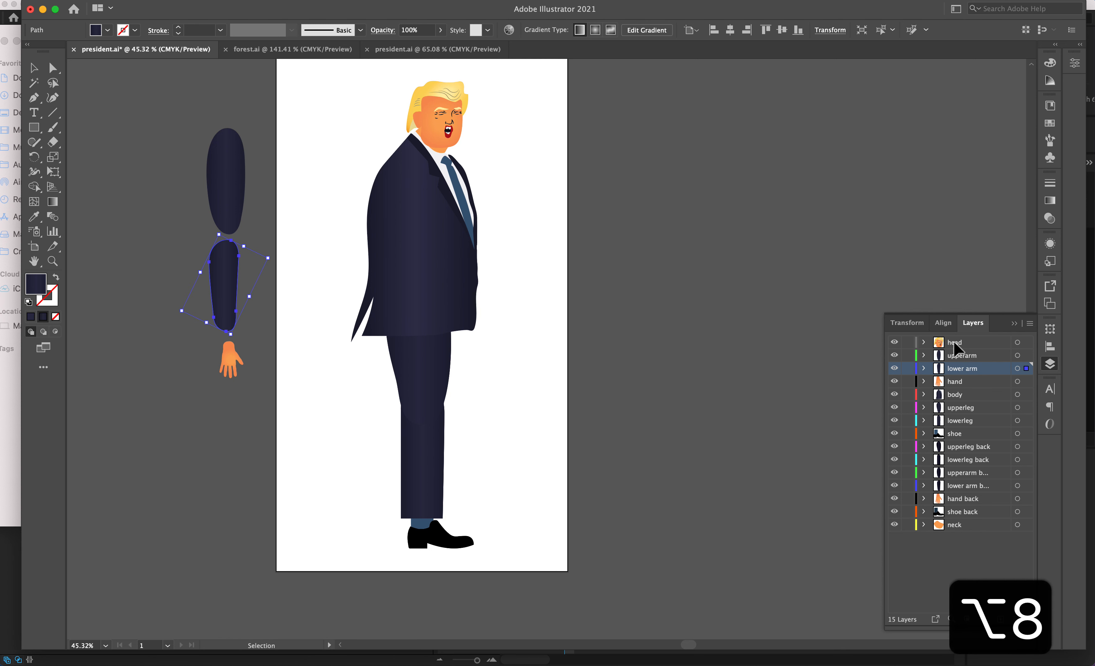
key("alt+super+8")
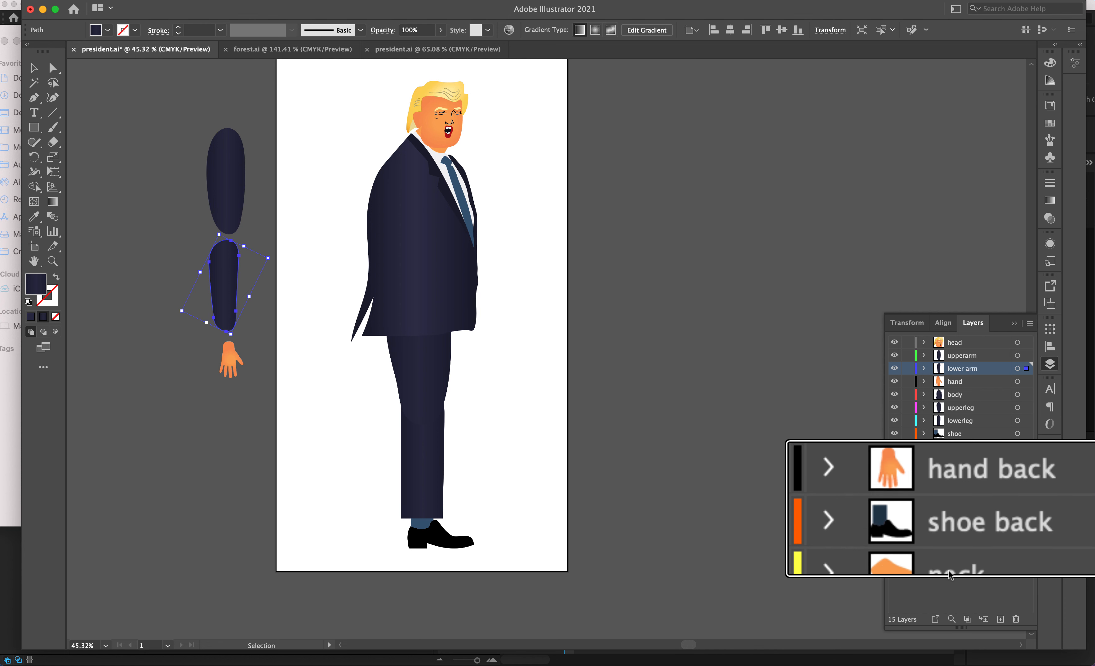
key("alt+super+8")
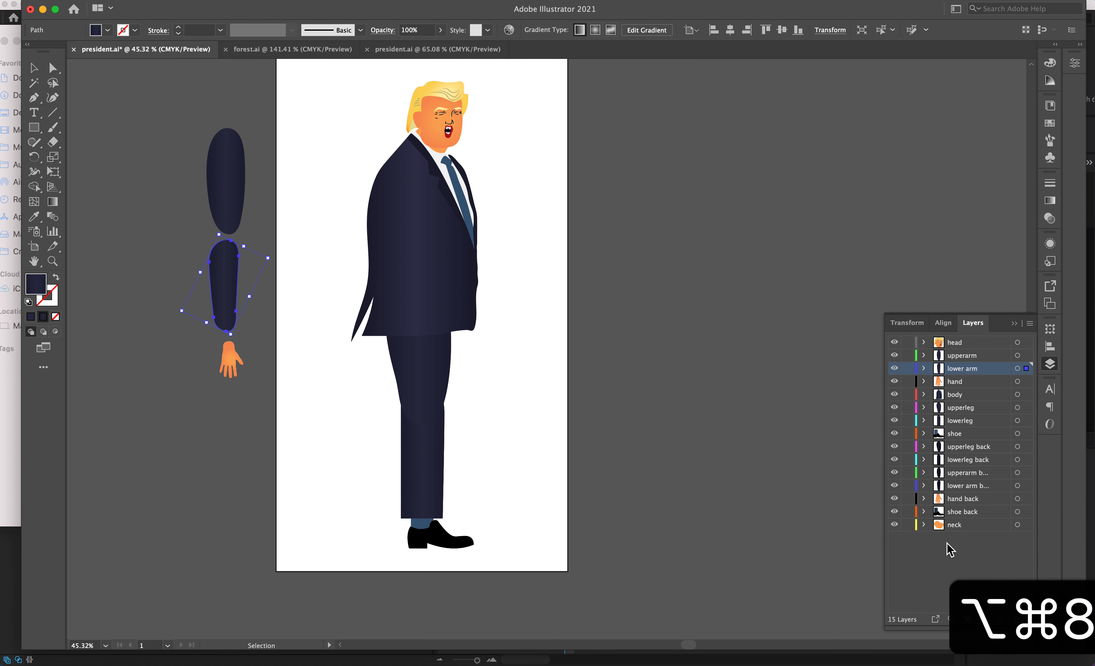
- Move the suit body to the artboard's right edge and separate the back upper and lower arms toward its left side
left_click_drag(457, 245, 594, 245)
key("super+z")
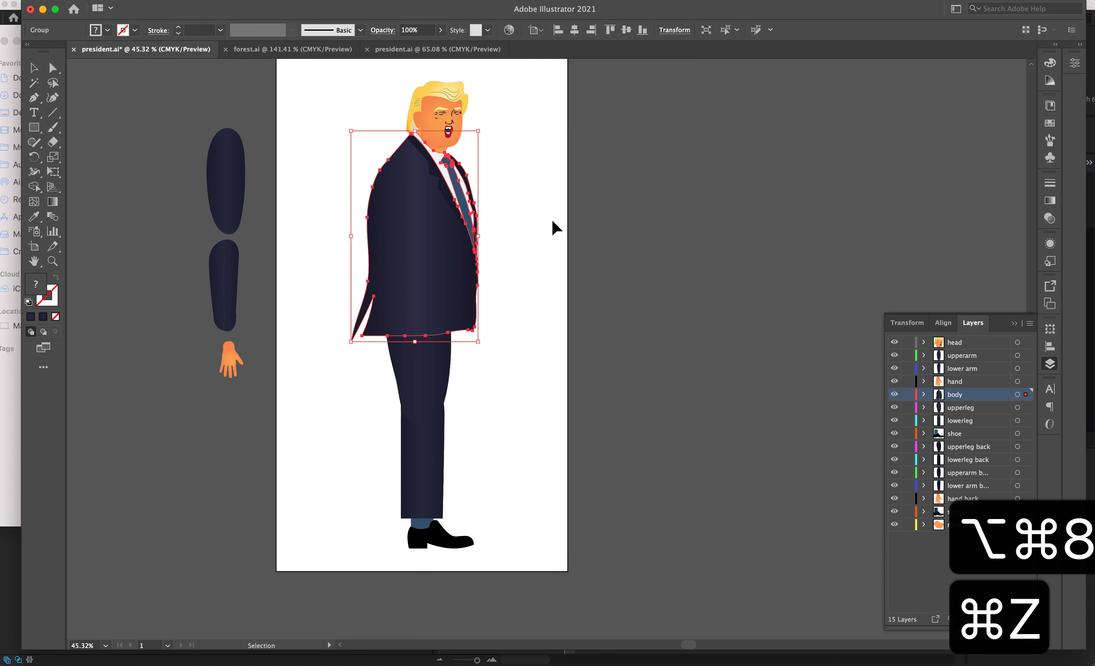
left_click(550, 228)
left_click_drag(463, 227, 617, 234)
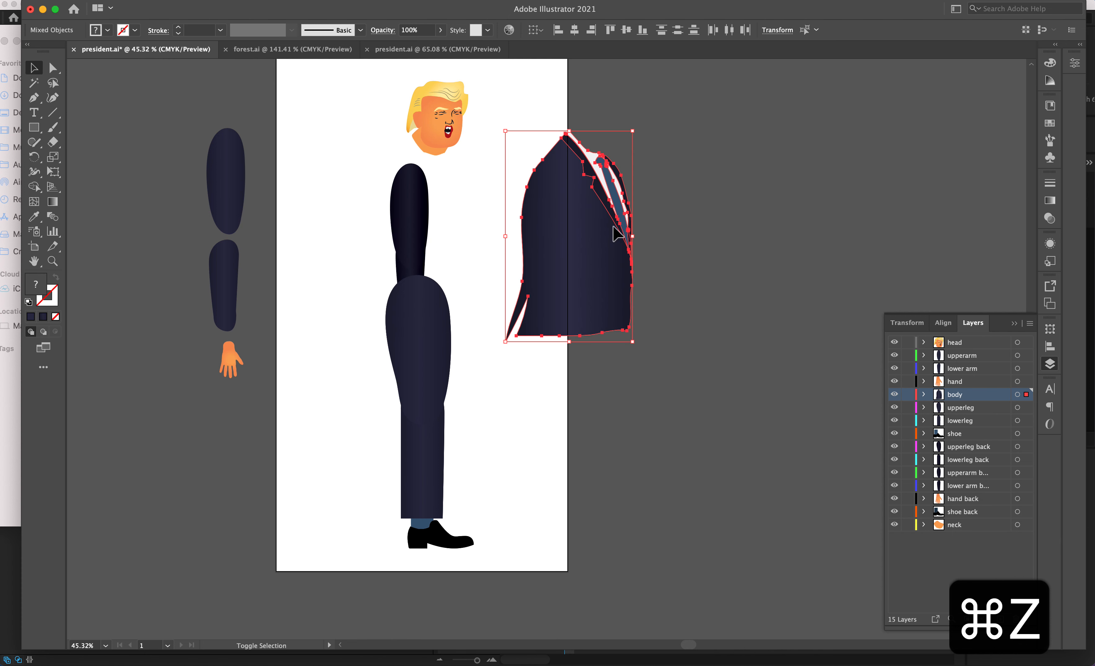
left_click_drag(403, 200, 352, 152)
left_click_drag(415, 249, 355, 249)
- Move the front upper leg, lower leg and sock out from the figure, stacked vertically below the suit body
left_click_drag(403, 297, 594, 403)
scroll(445, 435, "down", 2)
left_click_drag(444, 435, 592, 539)
left_click_drag(443, 458, 594, 611)
scroll(594, 612, "down", 2)
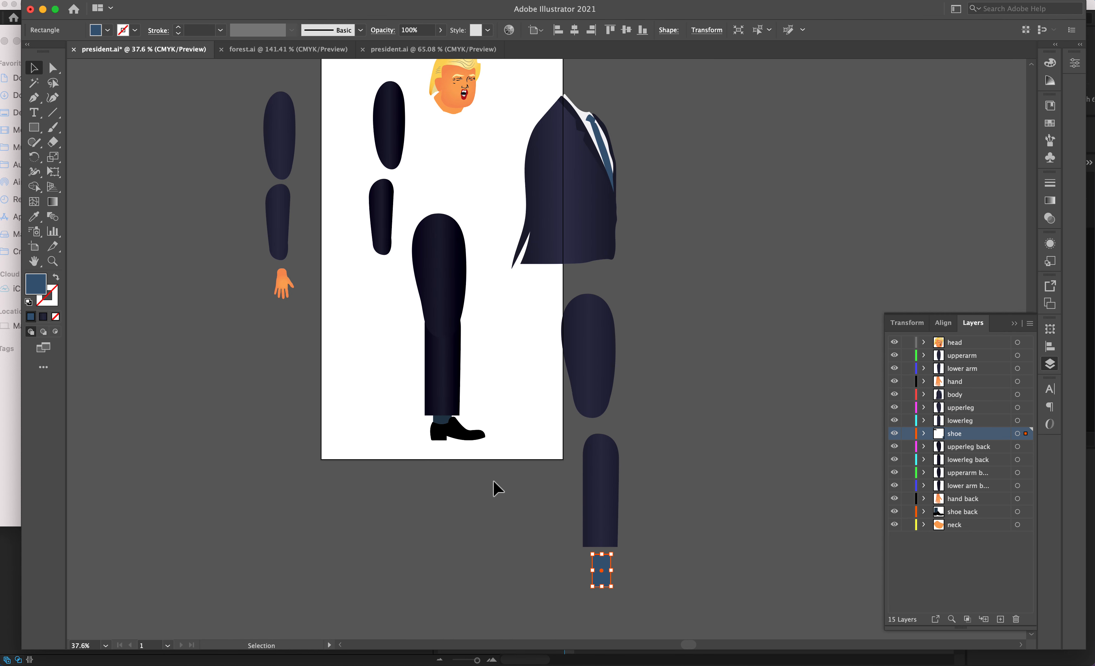
- Undo the sock's separate move and place the front sock and shoe together beneath the front lower leg
key("super+z")
key("super+z")
key("super+z")
key("super+z")
key("super+z")
key("super+z")
key("super+z")
key("super+z")
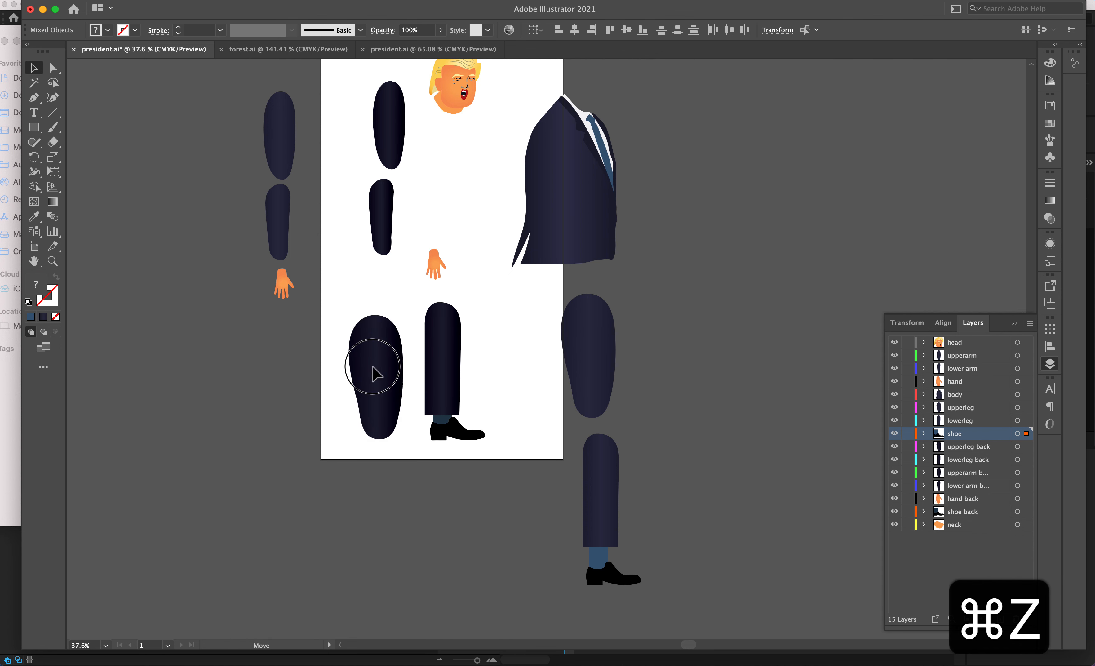
- Stack the back upper leg, lower leg and shoe with sock in a column, and place the back hand beneath the back lower arm
key("super+z")
key("super+z")
key("super+z")
key("super+z")
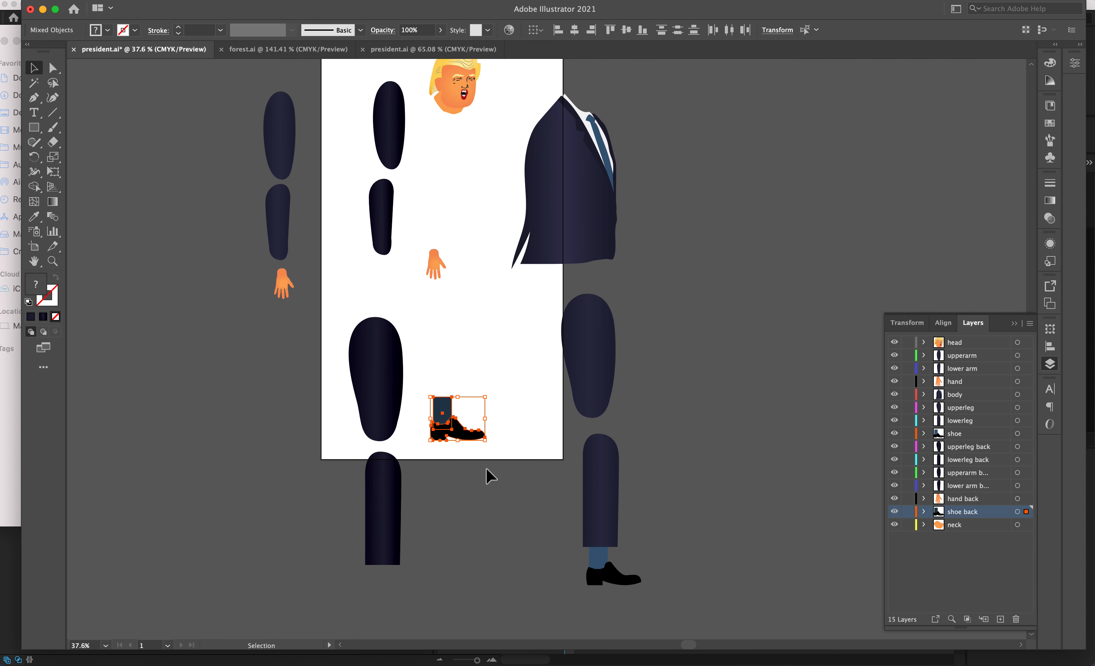
left_click_drag(451, 434, 391, 612)
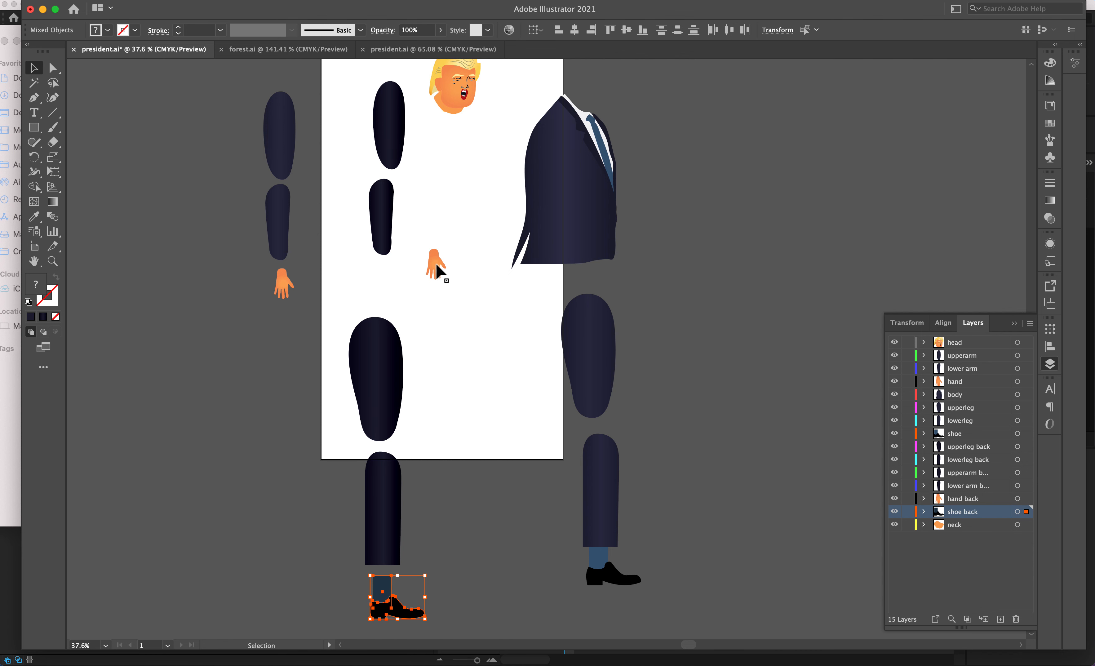
left_click_drag(439, 265, 391, 281)
left_click(482, 213)
- Undo the accidental move of the head pieces and separate the neck by placing it below the head
left_click_drag(446, 84, 458, 62)
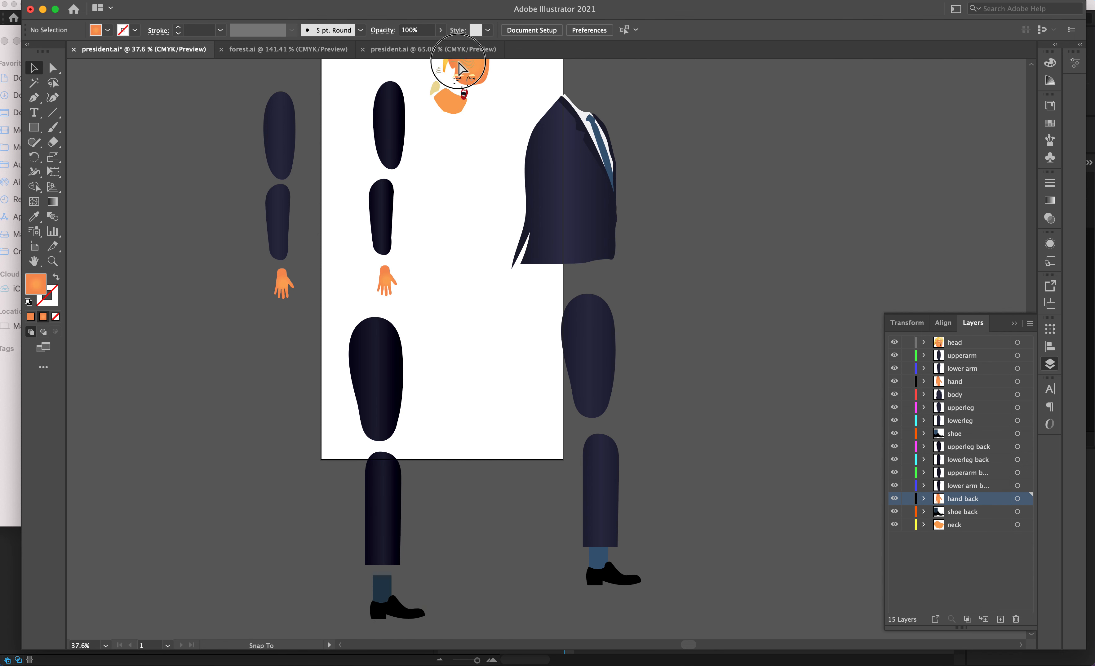
key("super+z")
left_click_drag(445, 107, 455, 149)
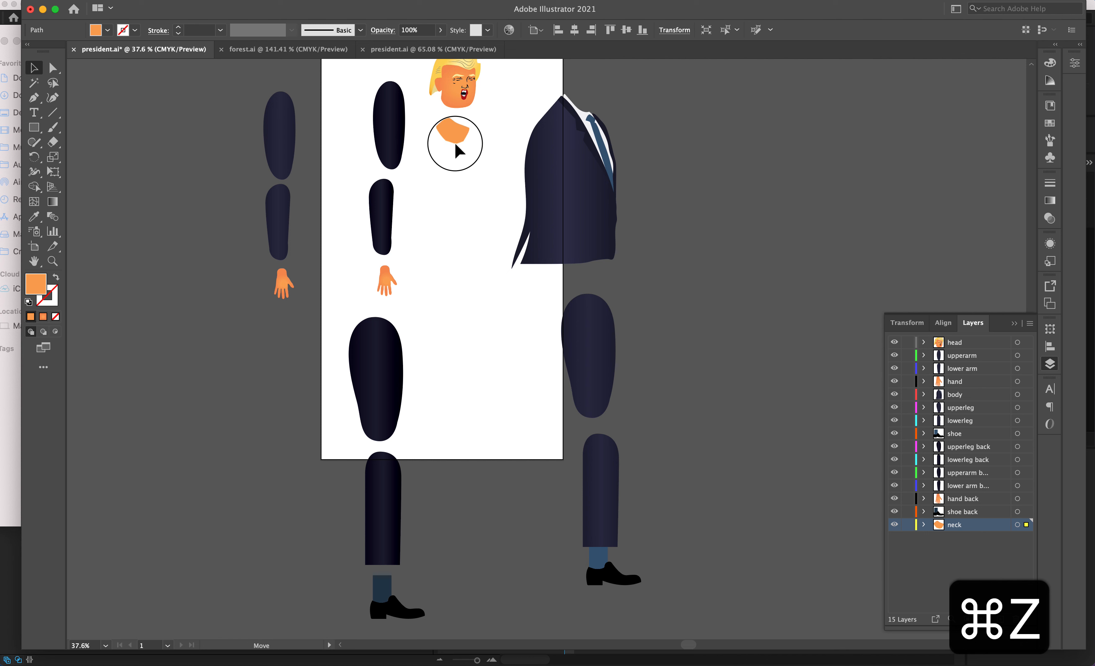
left_click(450, 172)
- Review all separated body parts alongside the layers from head to neck
scroll(450, 171, "down", 3)
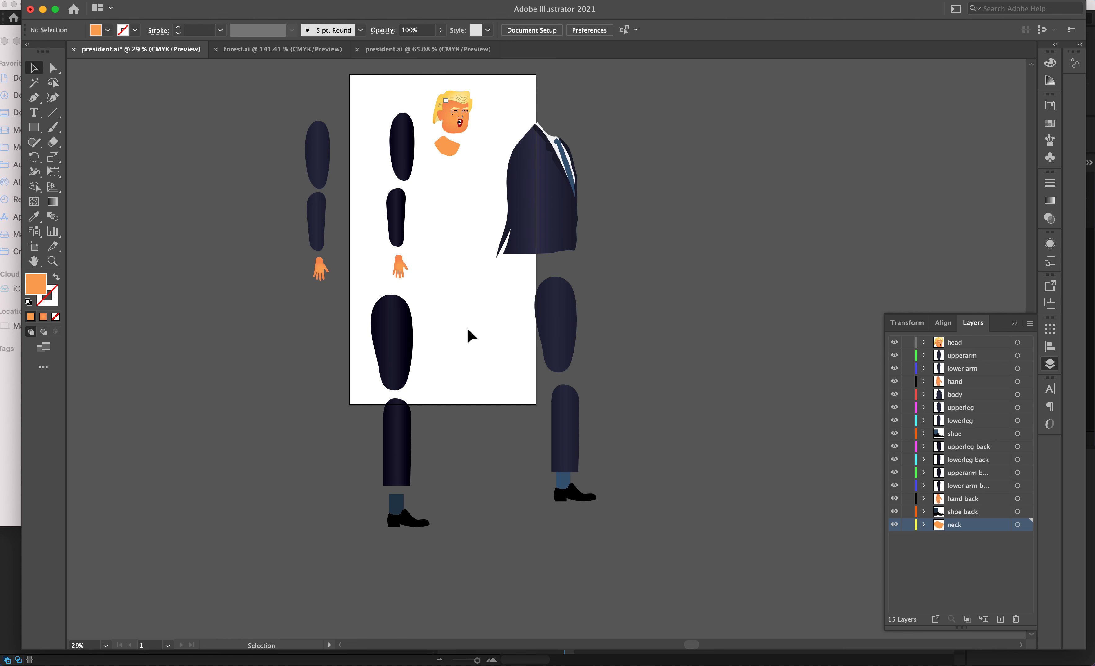
scroll(468, 330, "up", 3)
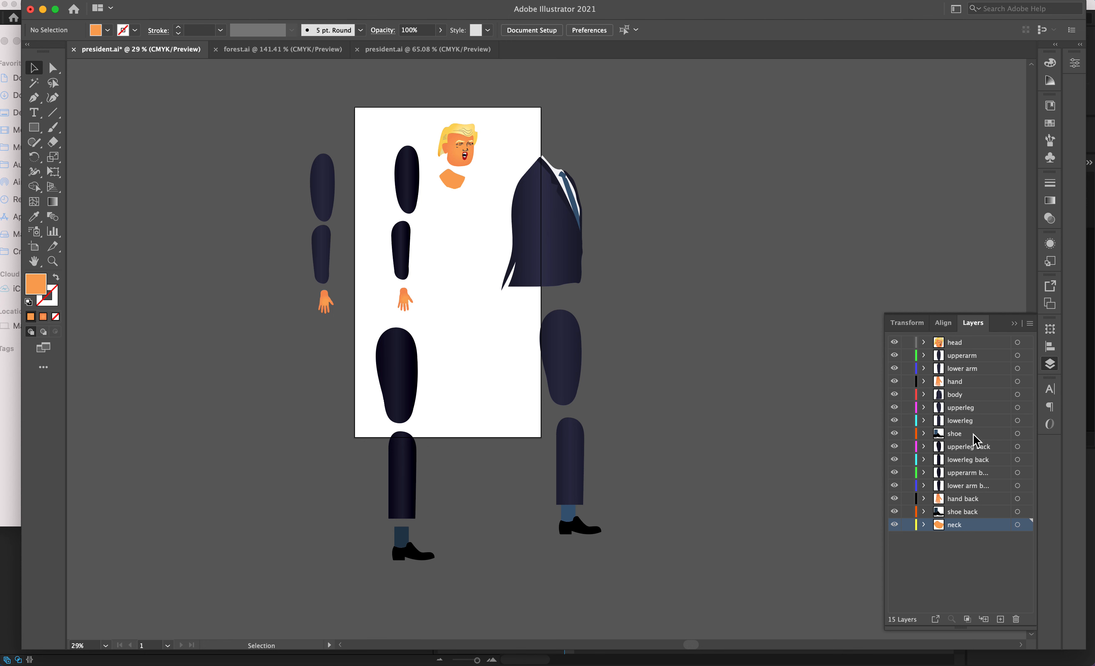
left_click(967, 344)
left_click(980, 541)
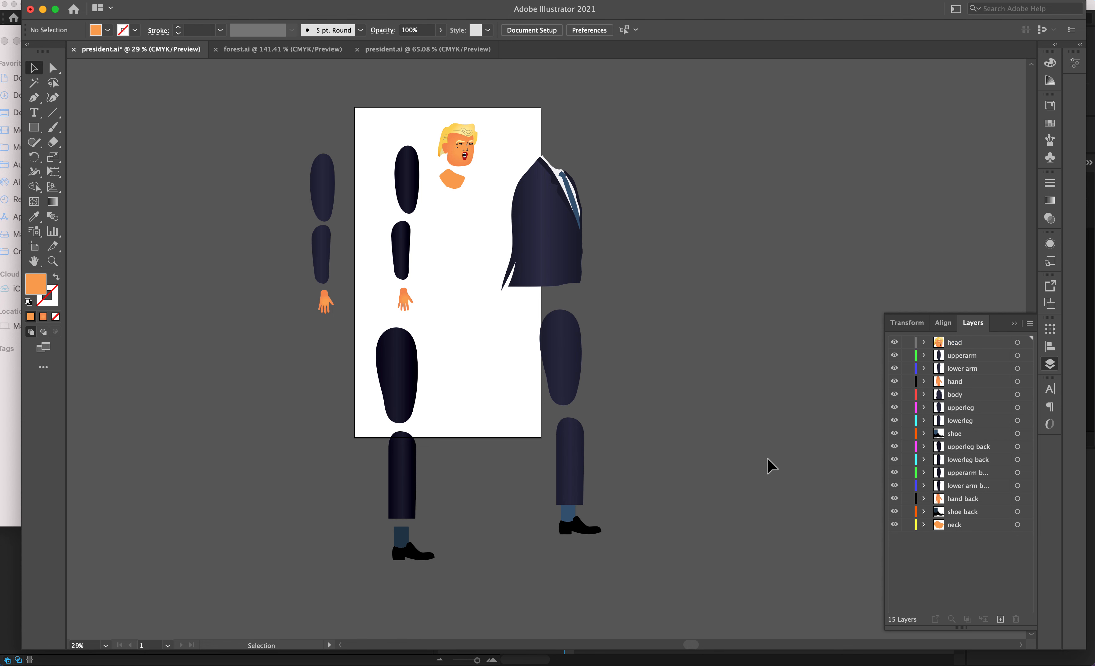
- Close both open president.ai documents
left_click(73, 49)
left_click(577, 356)
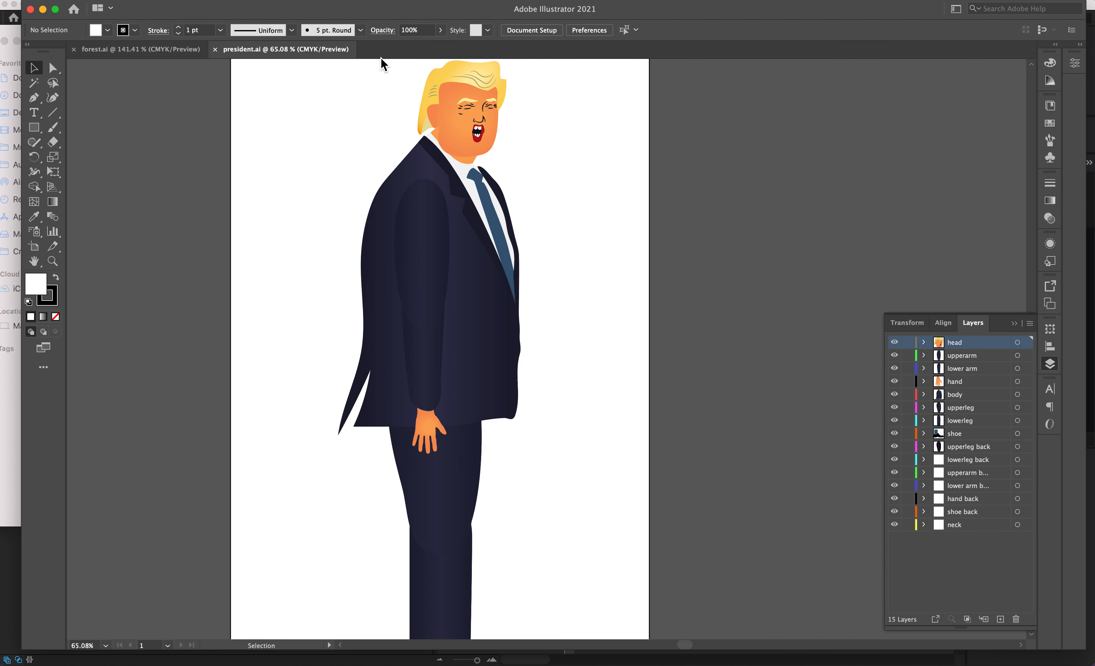
left_click(215, 49)
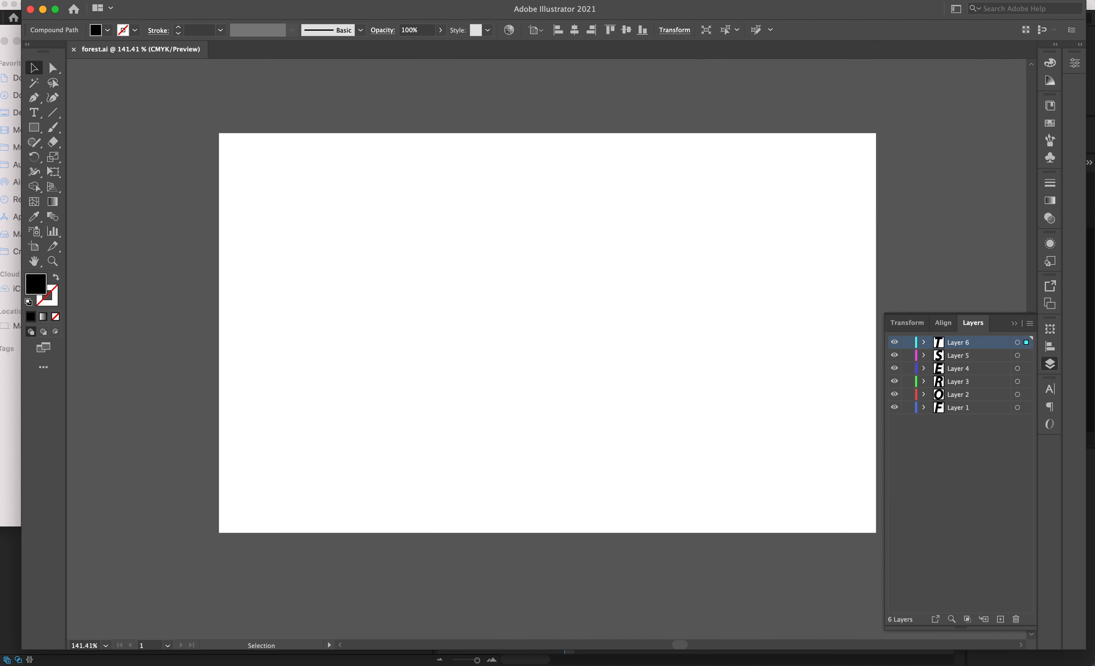
- Switch from Illustrator to After Effects and import president.ai from Finder into the project as a Composition at document size
left_click(44, 10)
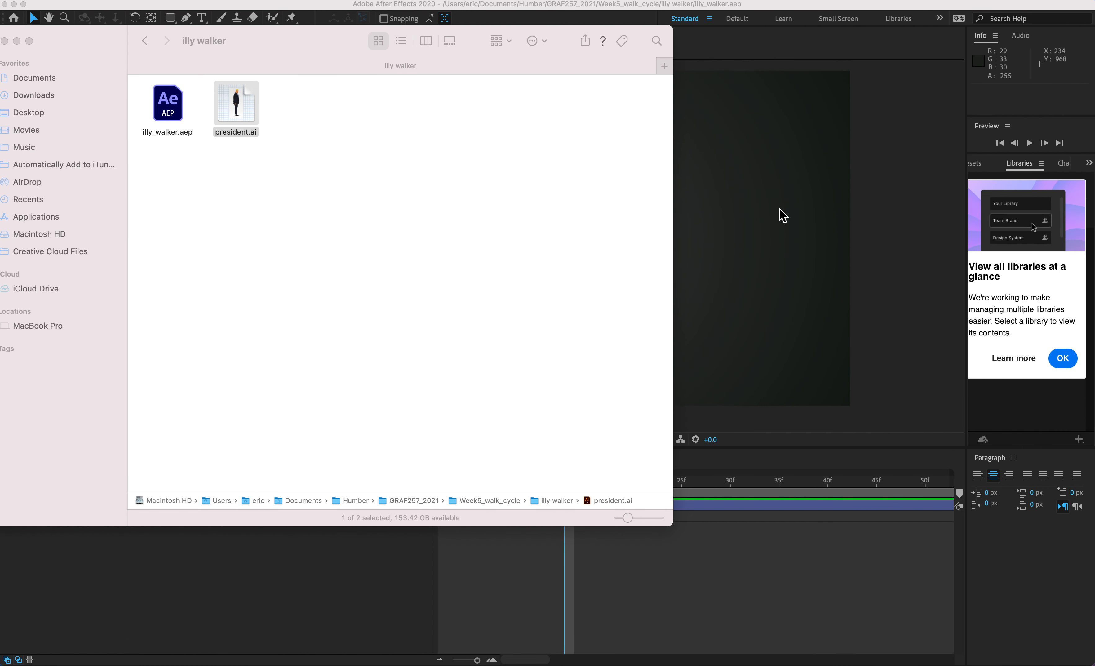
left_click_drag(265, 43, 630, 107)
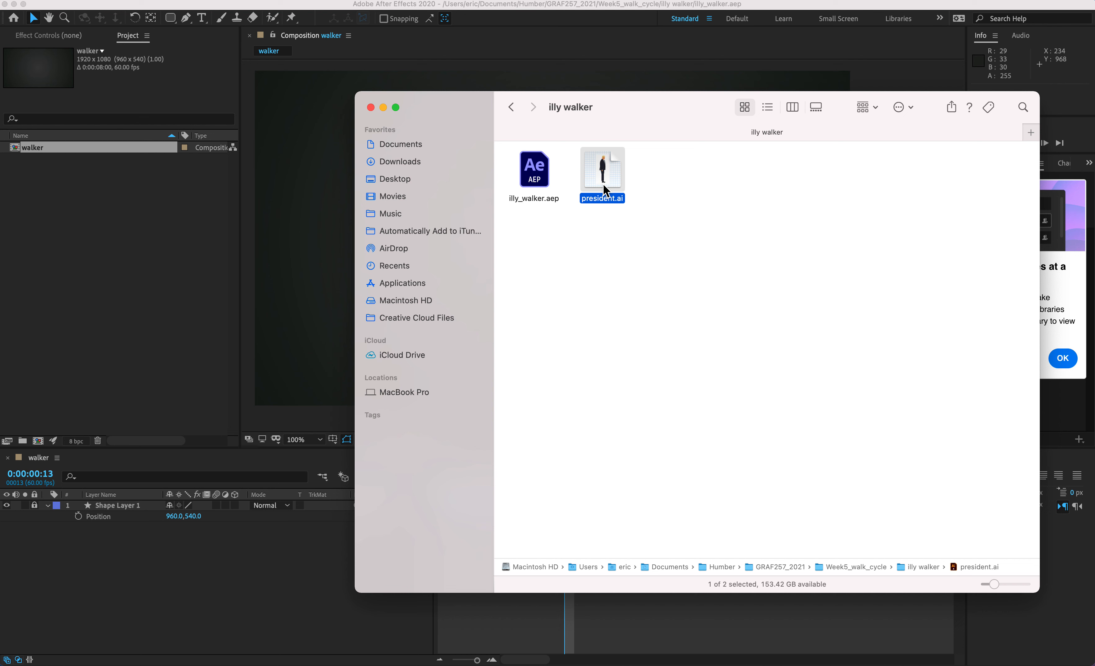
left_click_drag(610, 171, 97, 213)
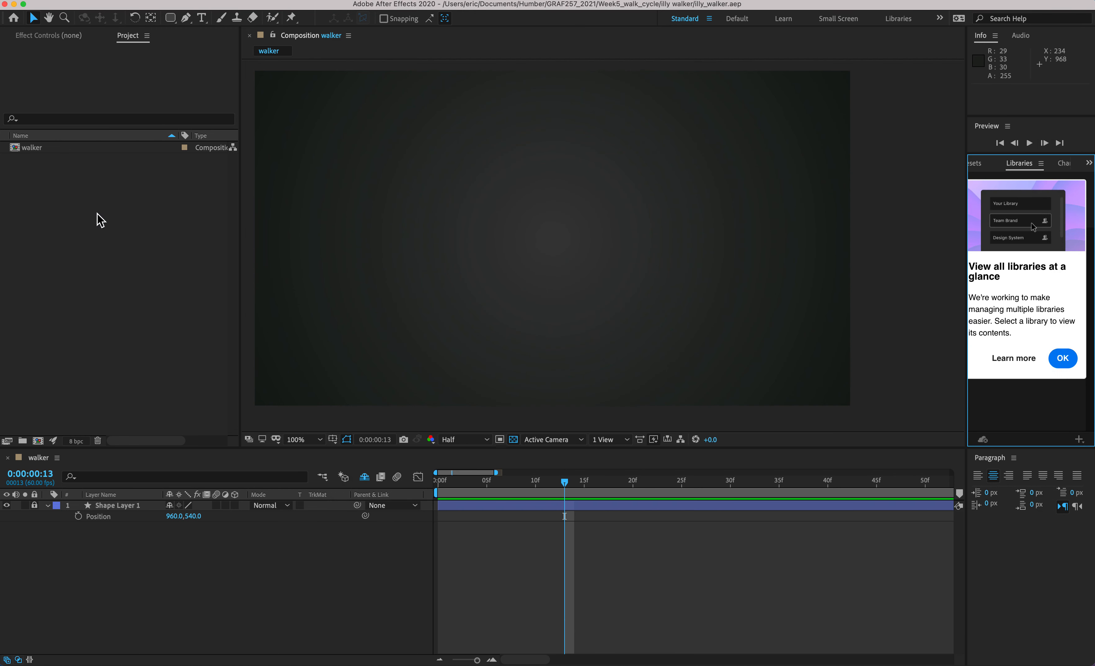
left_click(561, 206)
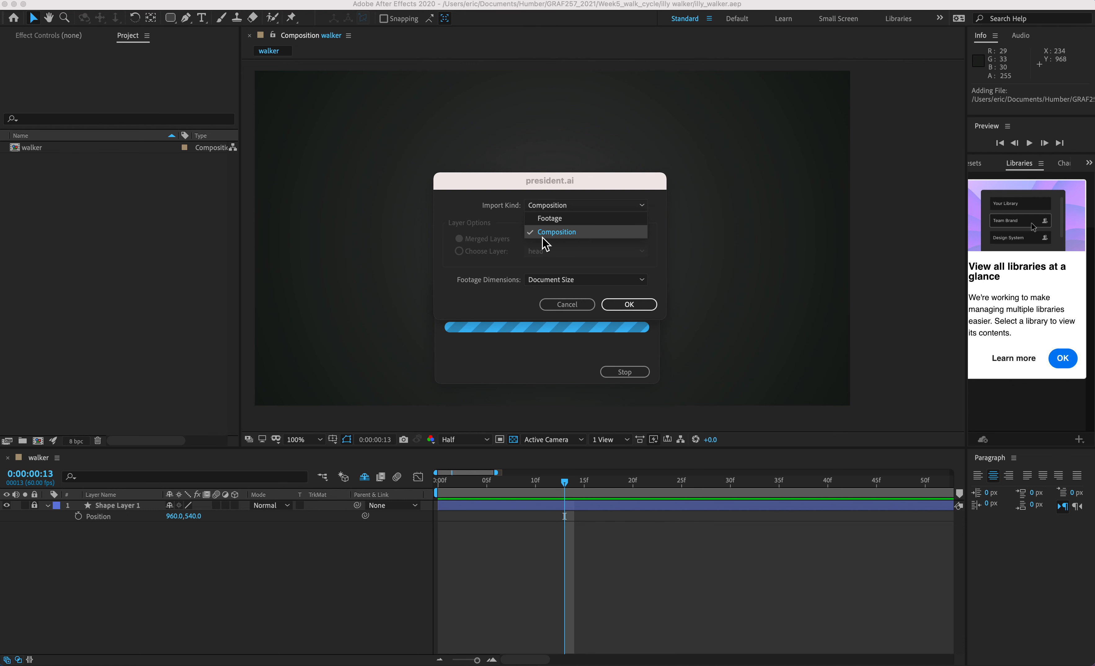
left_click(543, 238)
left_click(638, 304)
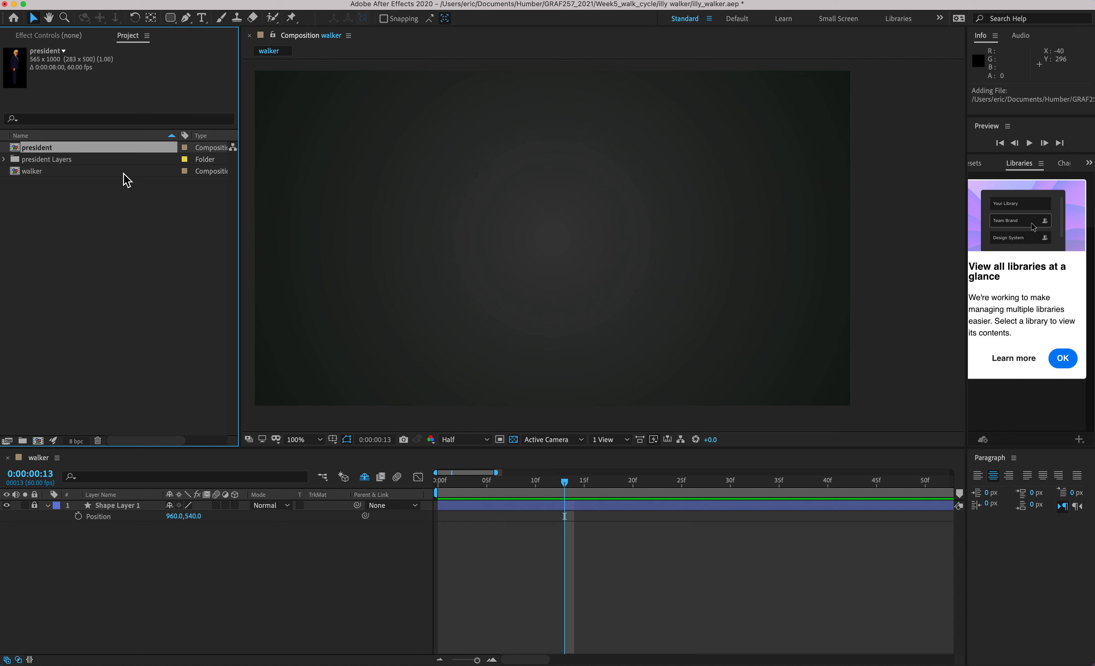
- Expand the president Layers folder to show its imported artwork and open the president composition
left_click(4, 159)
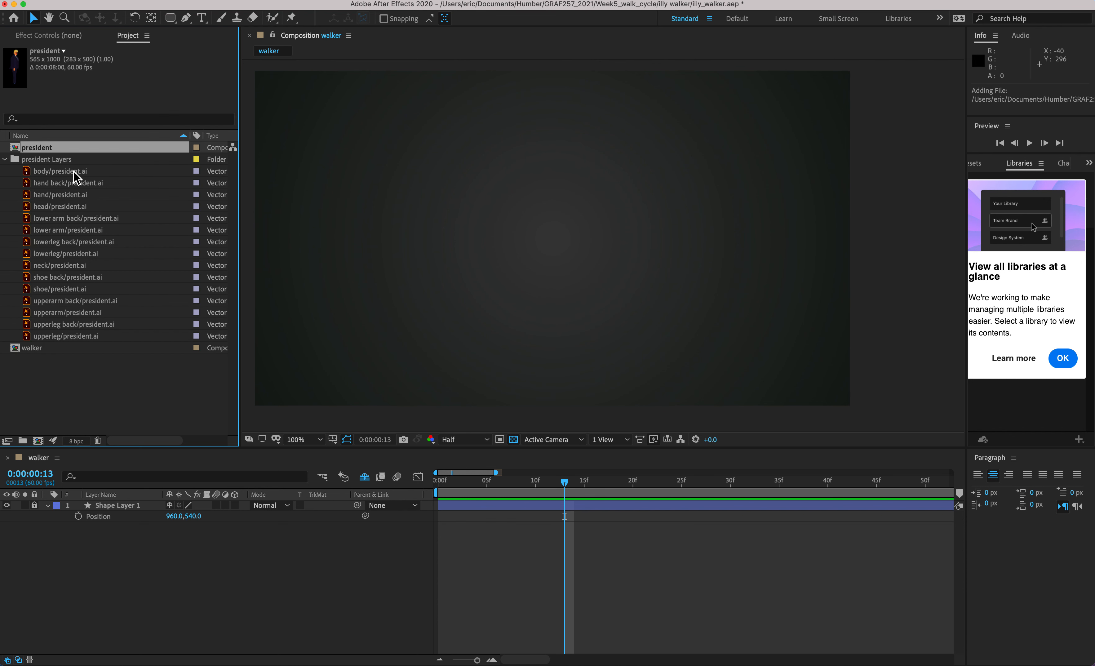
left_click(33, 162)
left_click(38, 149)
key("alt+super+8")
key("alt+super+8")
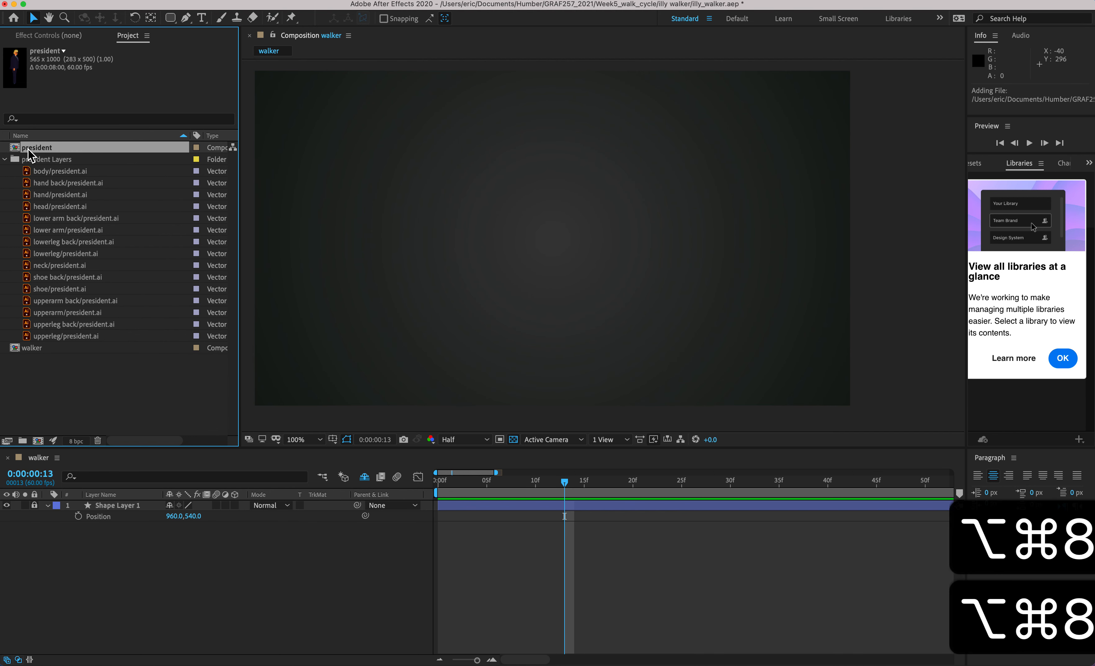
double_click(29, 150)
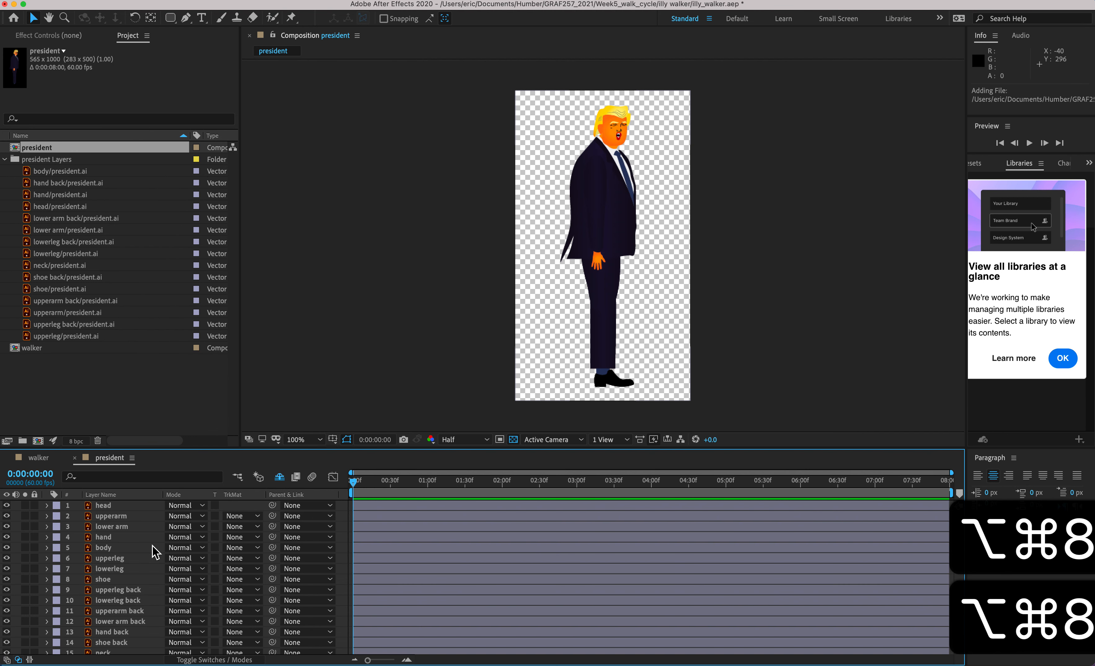
- Collapse the president Layers folder and review the body-part layers in the president timeline from head to upperleg back
left_click(124, 506)
left_click(5, 159)
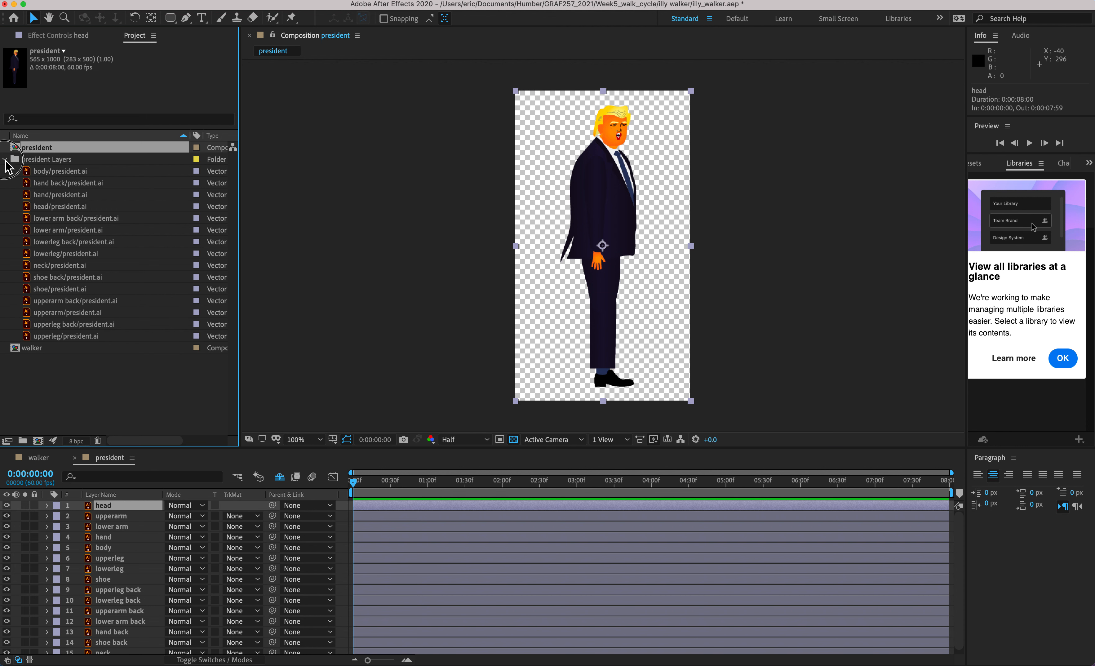
left_click(114, 516)
left_click(113, 526)
left_click(114, 537)
left_click(115, 547)
left_click(114, 558)
left_click(114, 568)
left_click(115, 589)
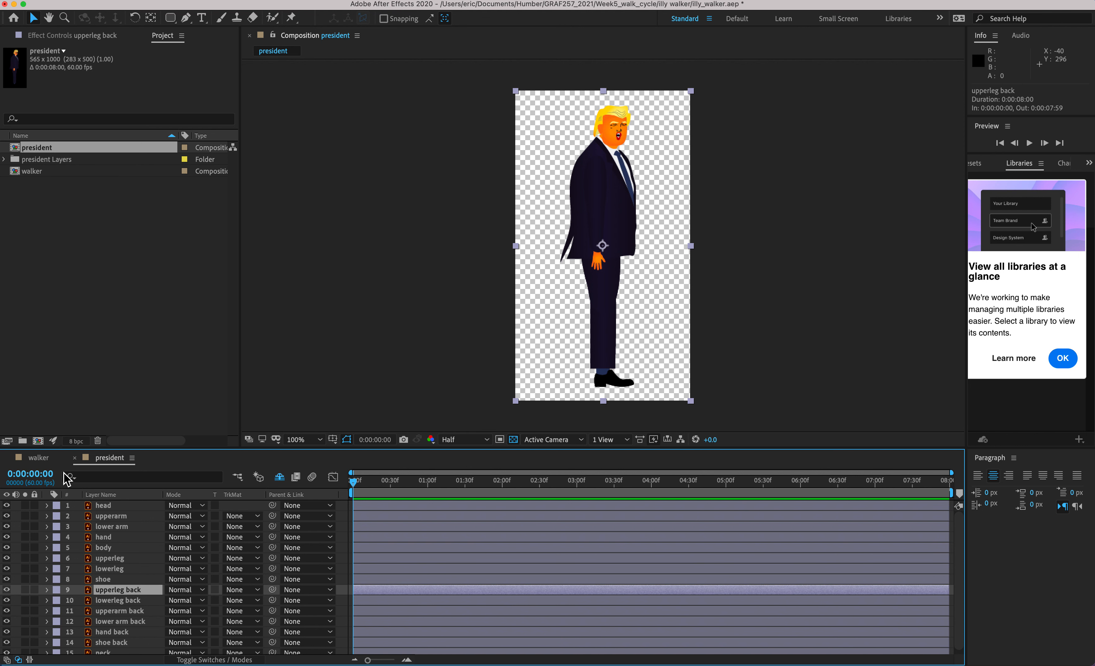
- Compare the walker and president compositions by opening each in turn, finishing on walker
left_click(39, 459)
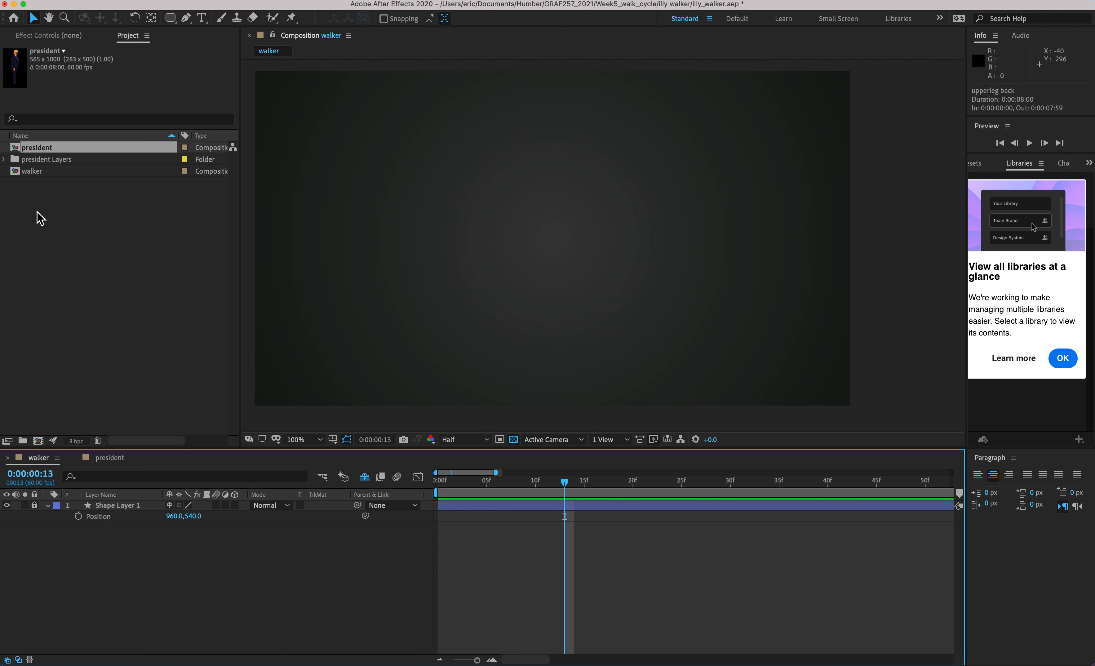
left_click(53, 148)
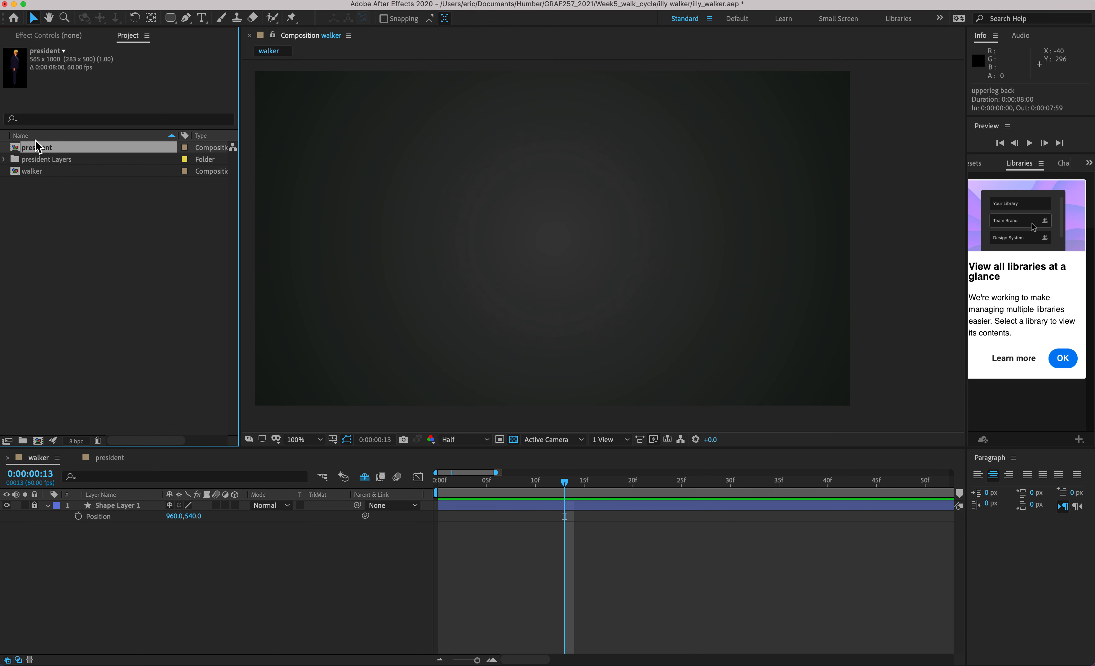
double_click(32, 153)
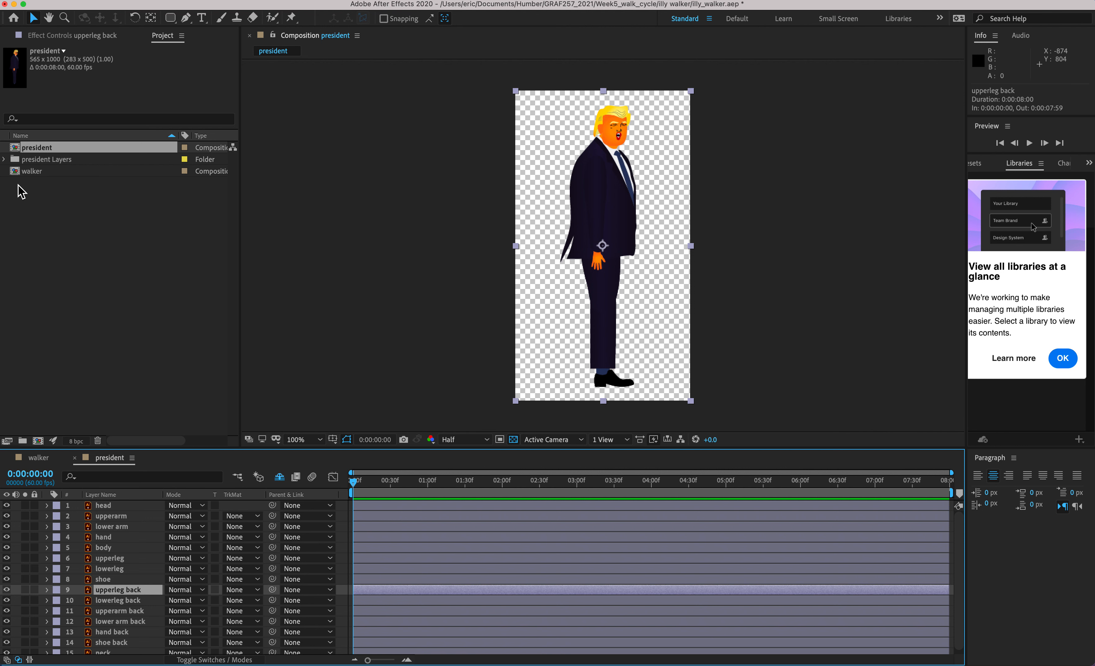
double_click(18, 171)
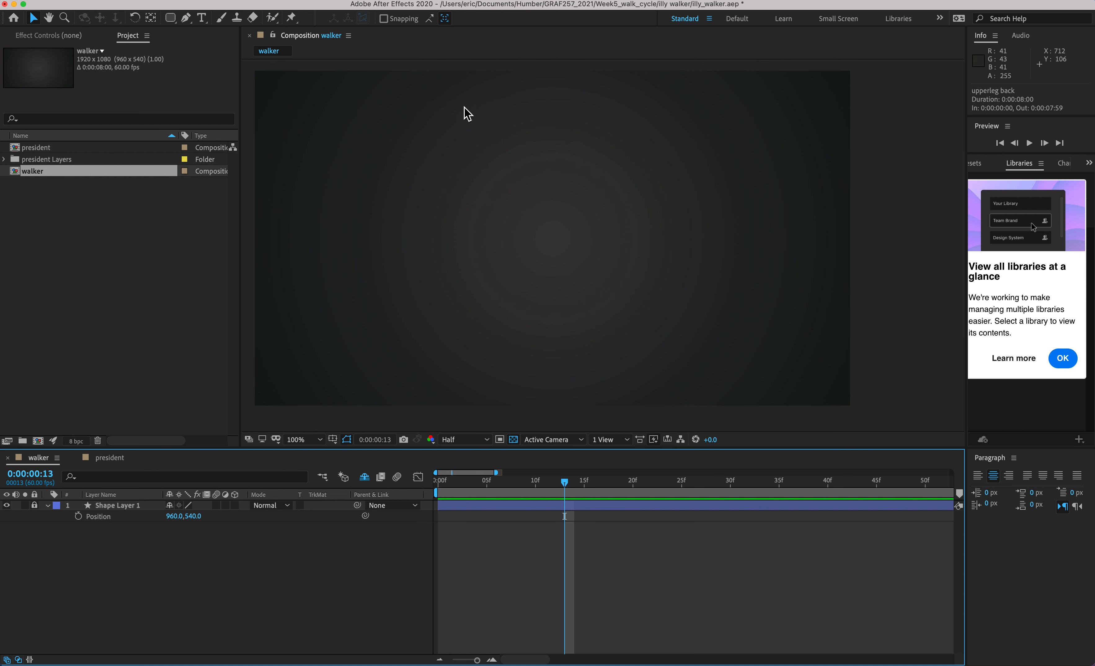
- Add all the body-part files from the president Layers folder to the walker composition, above Shape Layer 1
left_click(28, 160)
key("alt+super+8")
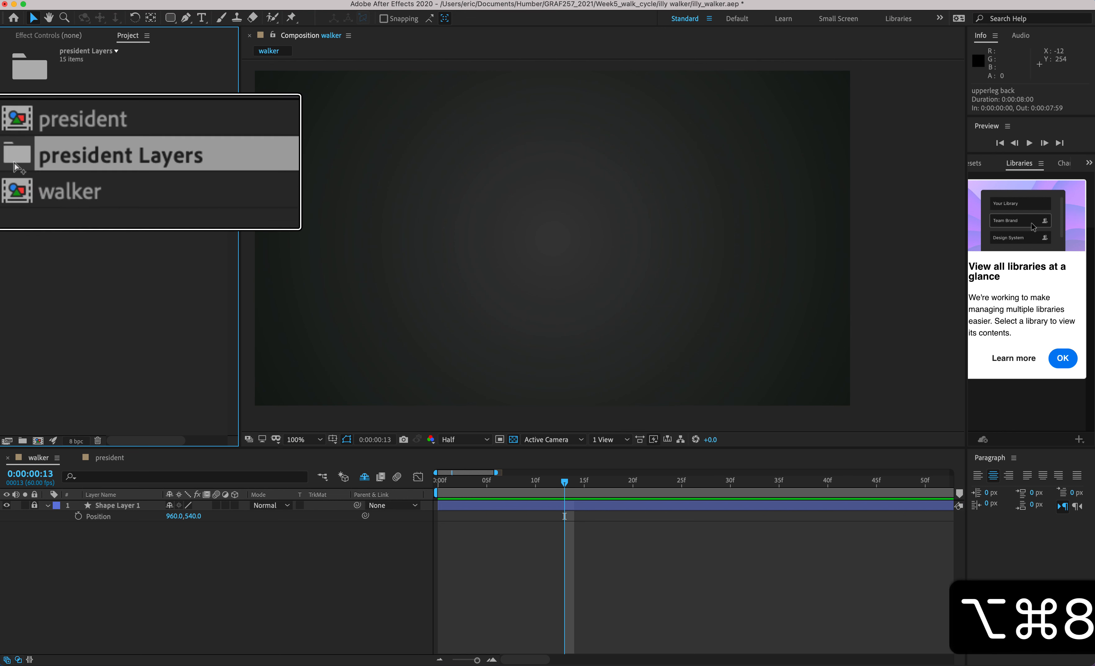
key("alt+super+8")
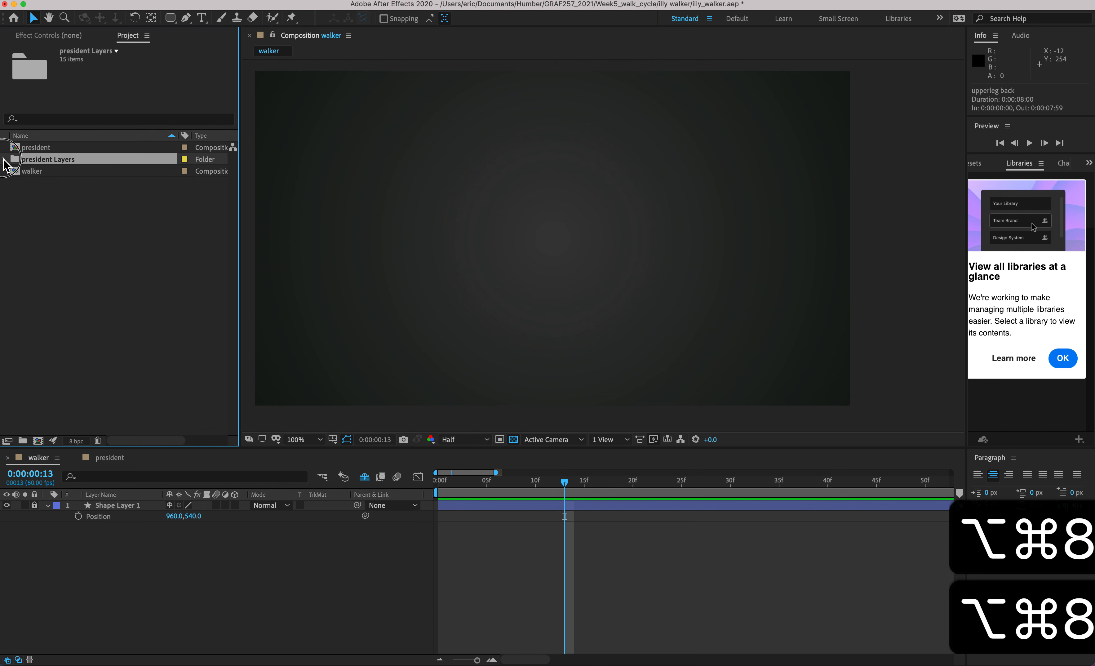
left_click(5, 159)
left_click(31, 174)
left_click(37, 328, "shift")
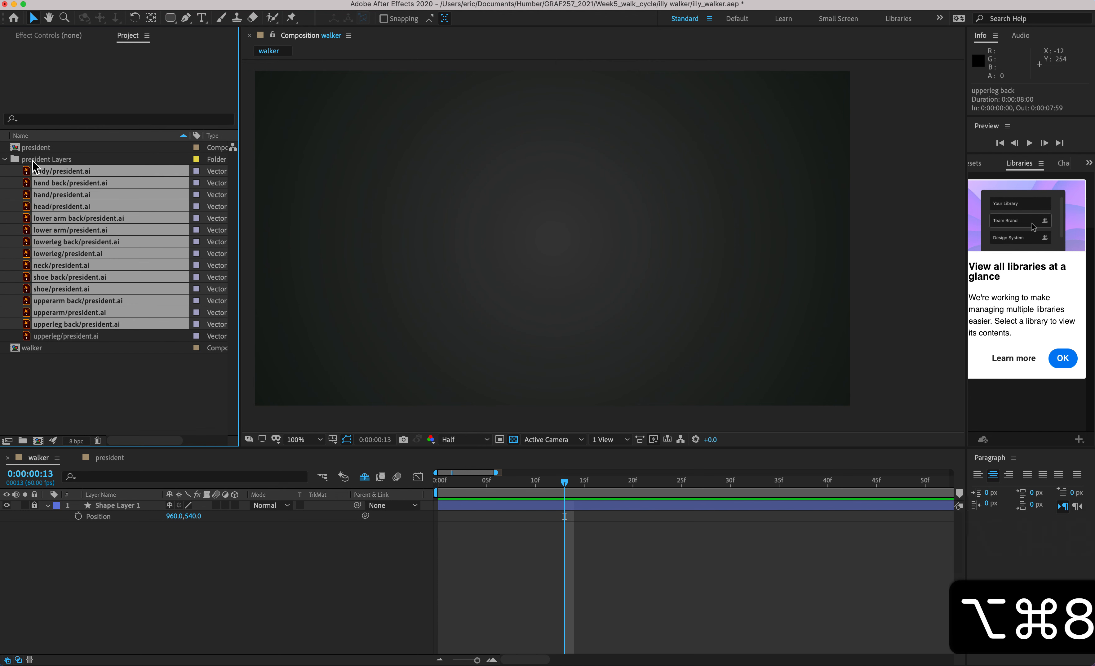
mouse_move(31, 173)
left_mouse_down()
mouse_move(98, 404)
mouse_move(45, 175)
left_mouse_up()
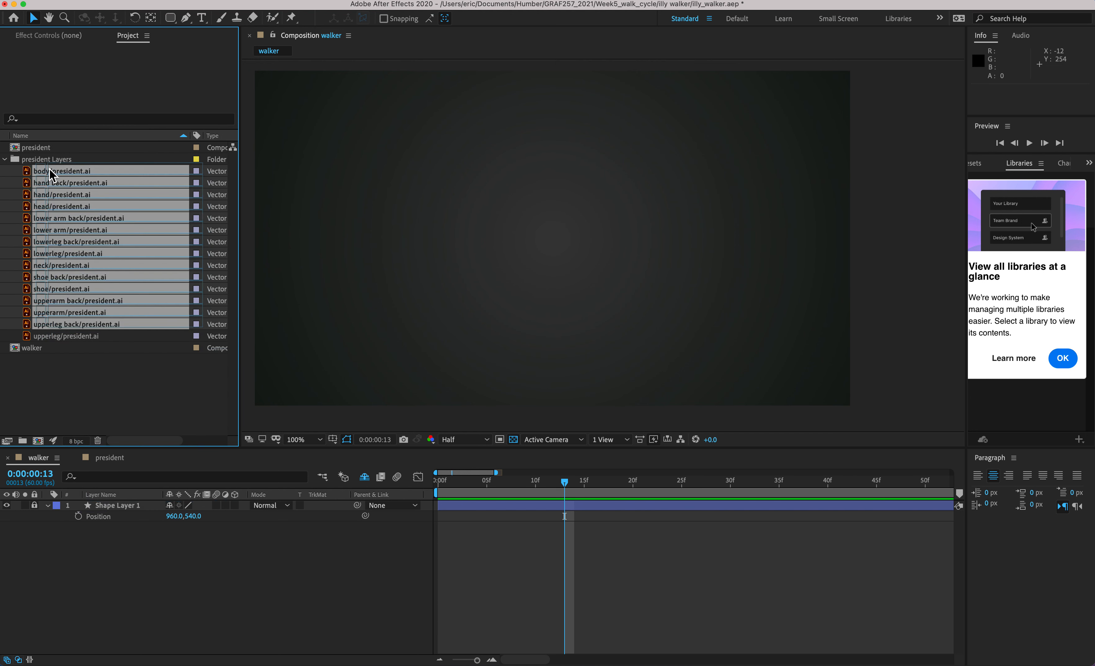
left_click(52, 340, "shift")
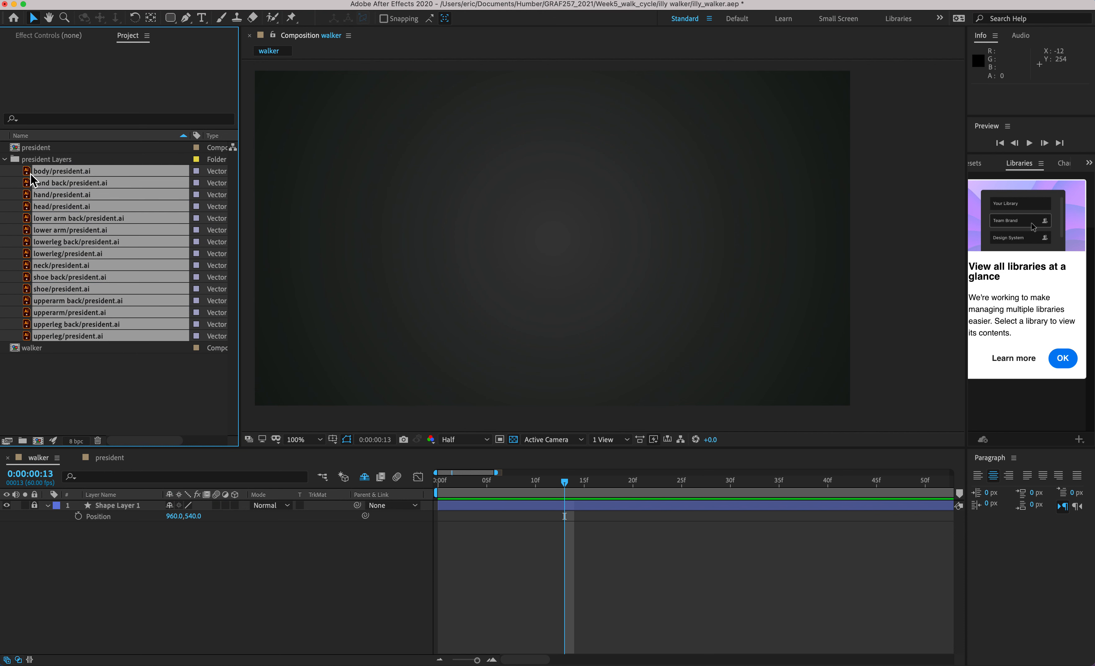
left_click_drag(30, 176, 149, 510)
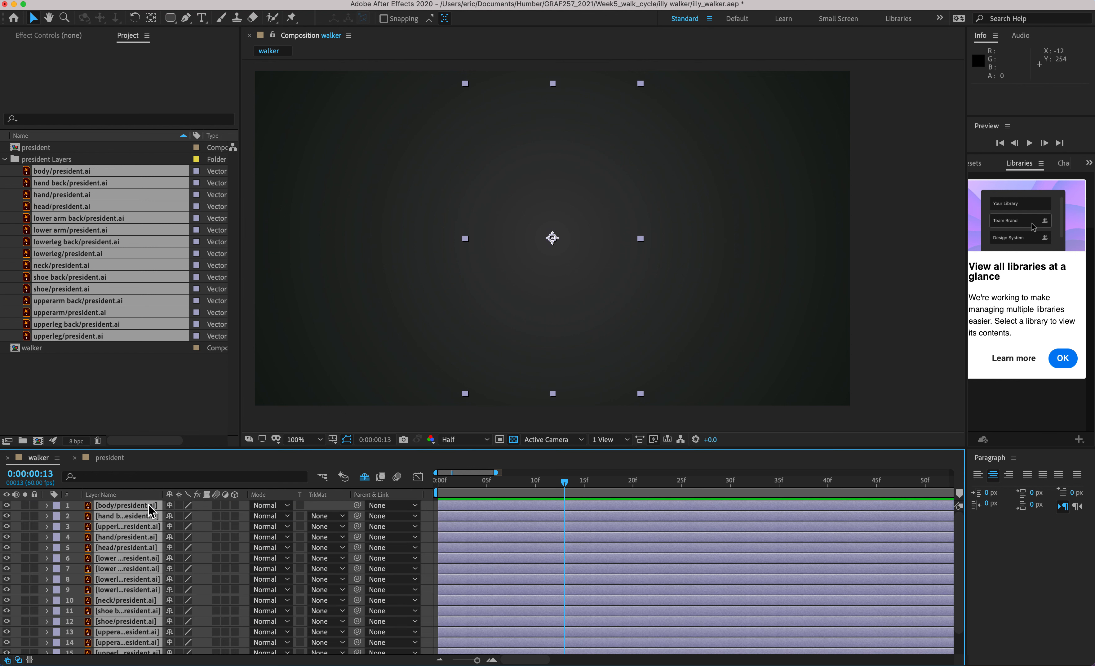
left_click(124, 381)
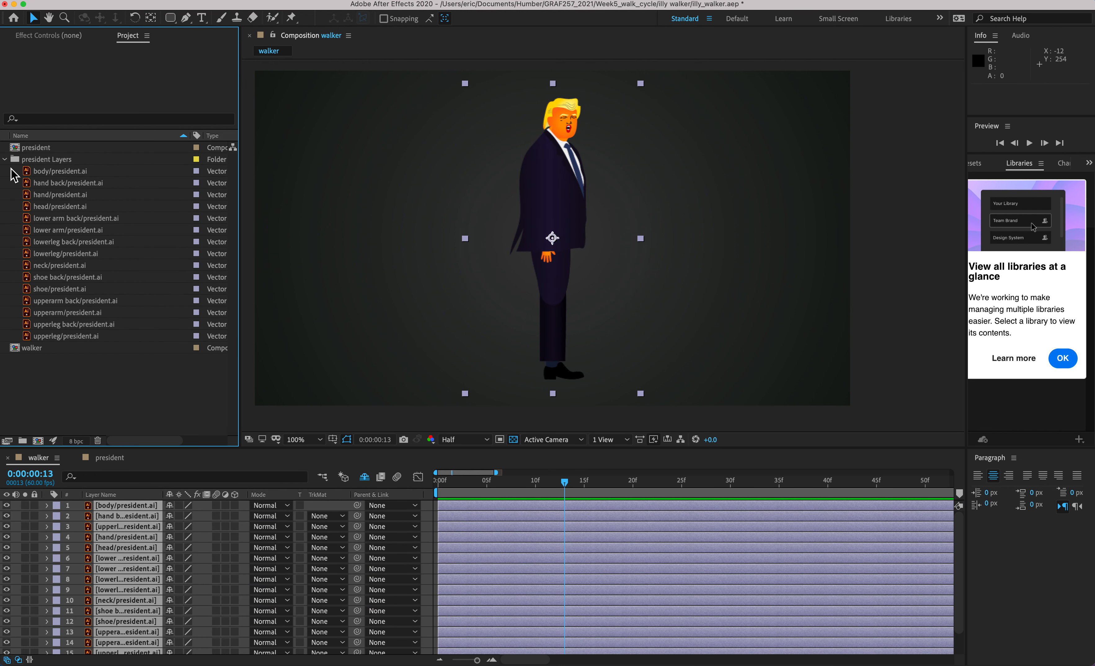
- Review the president composition and the president Layers folder, collapse the folder, and return to the walker composition
left_click(6, 160)
left_click(66, 164)
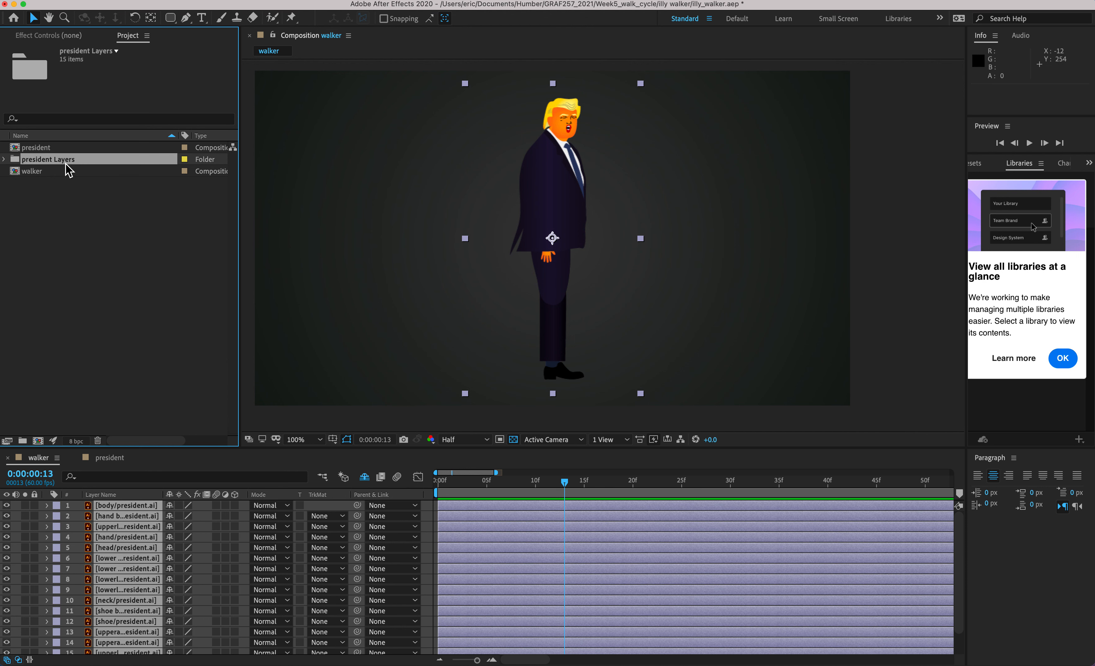
double_click(66, 150)
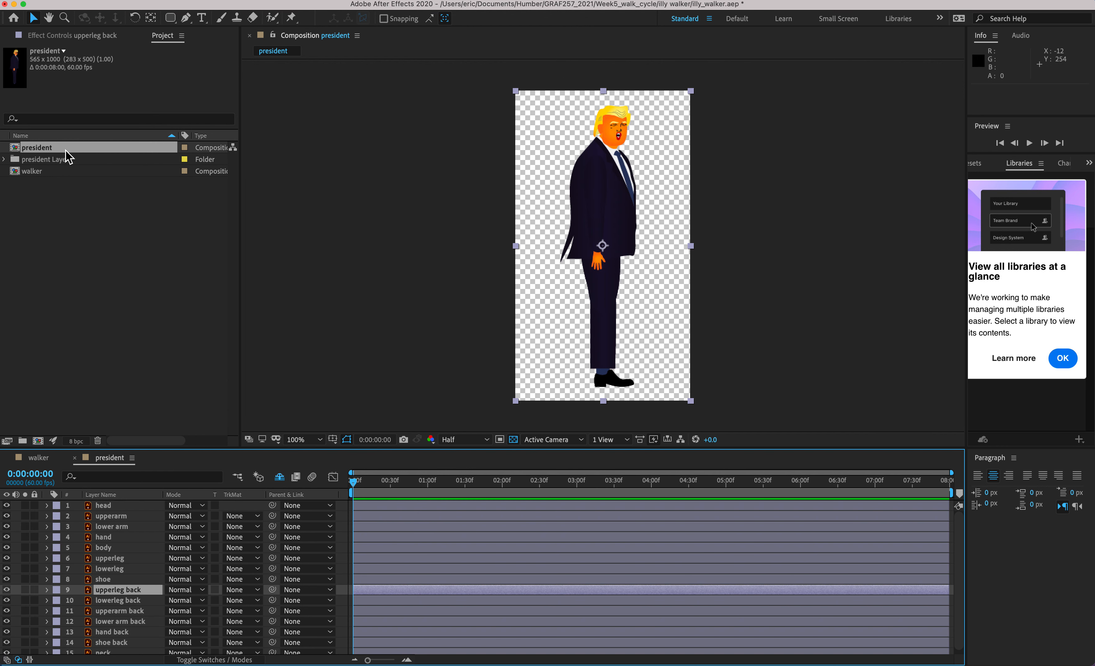
double_click(47, 161)
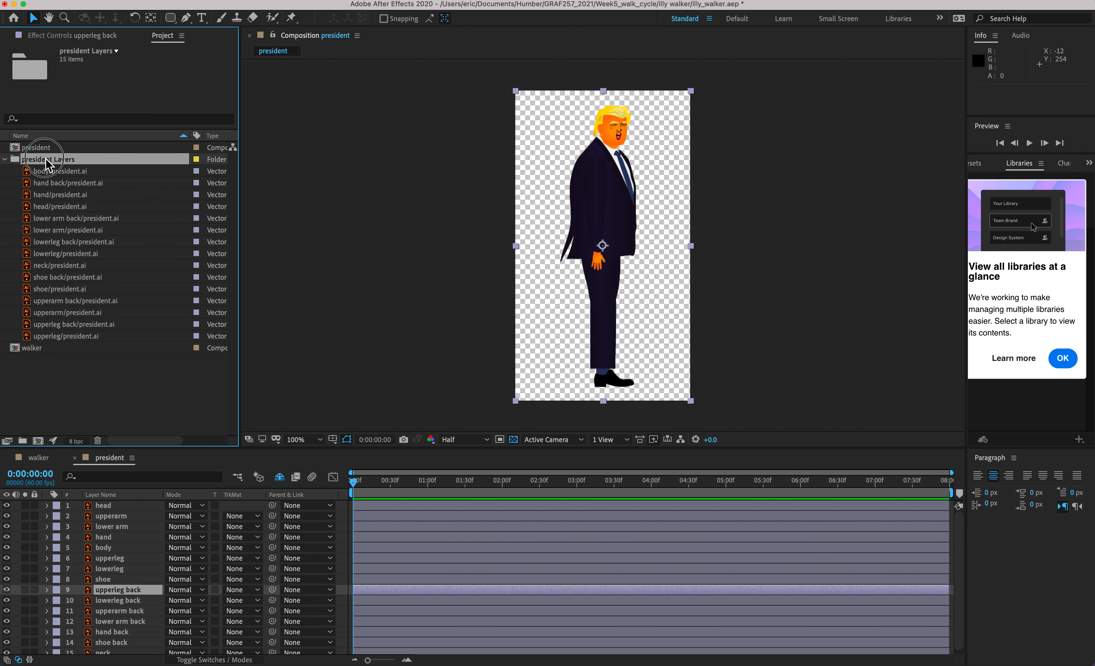
left_click(6, 159)
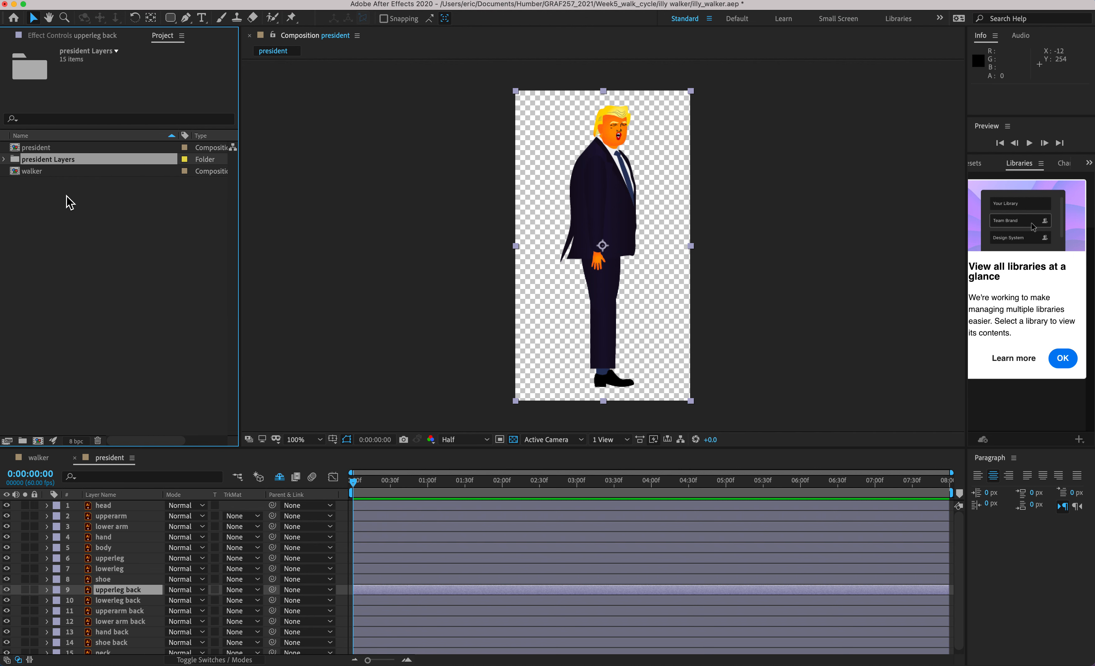
double_click(30, 175)
left_click(30, 198)
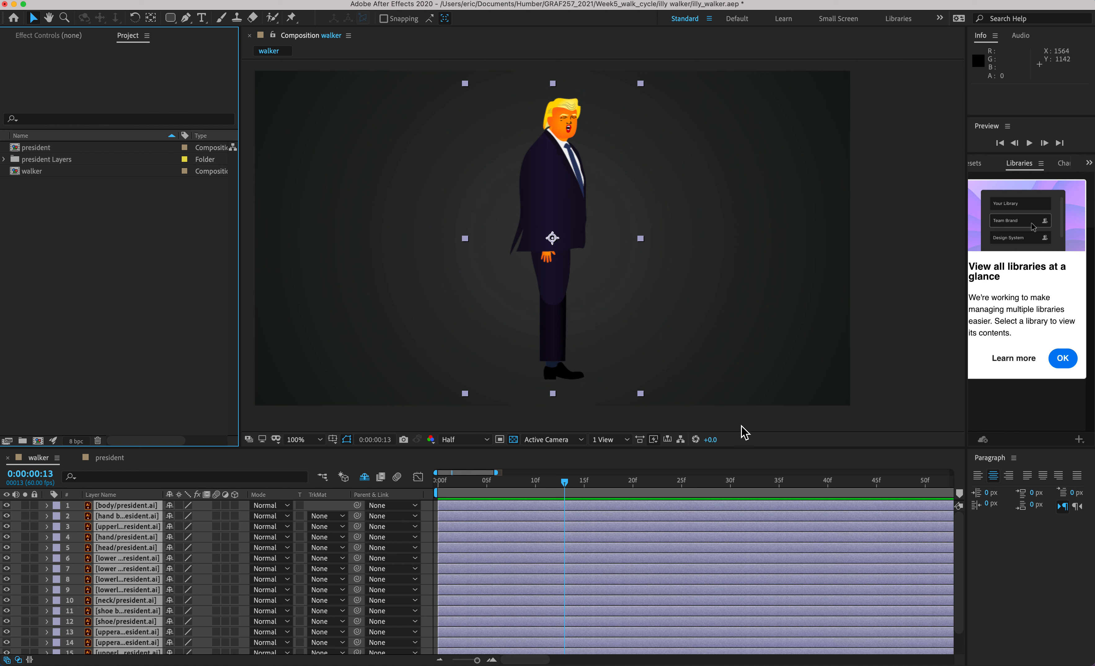
- Preview the walker composition from its first frame and scrub through the first second of the timeline
left_click_drag(496, 471, 417, 479)
key("space")
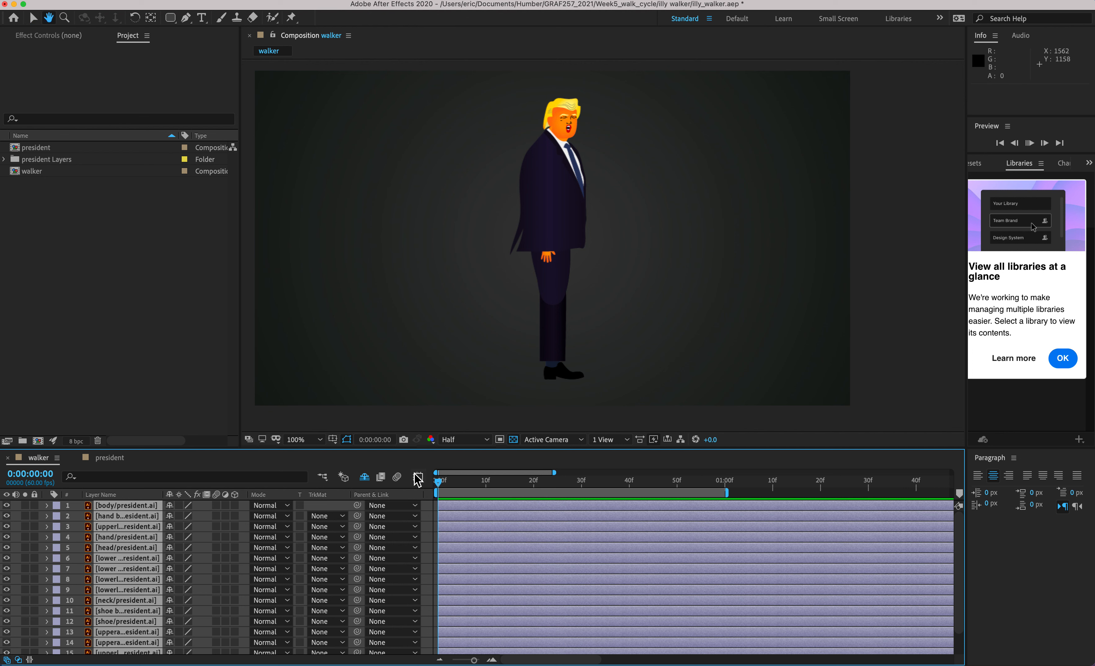
key("space")
left_click_drag(590, 484, 460, 501)
left_click_drag(695, 484, 422, 539)
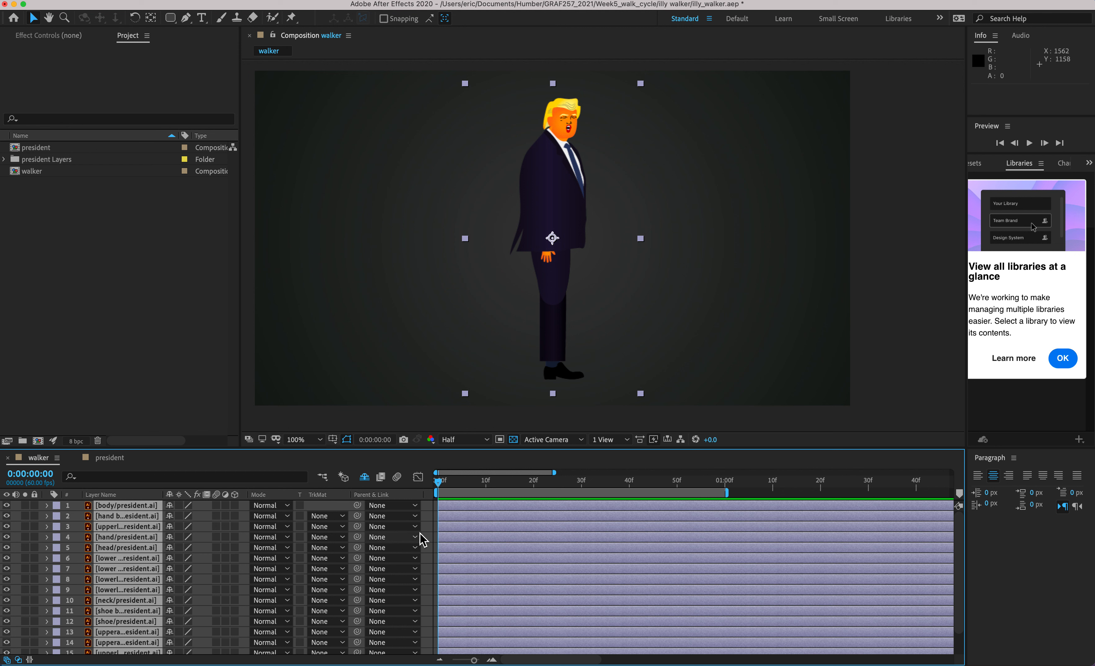
- Extend the walker work area to a duration of 0:00:02:12 and shift it to the end of the composition
left_click_drag(731, 497, 830, 503)
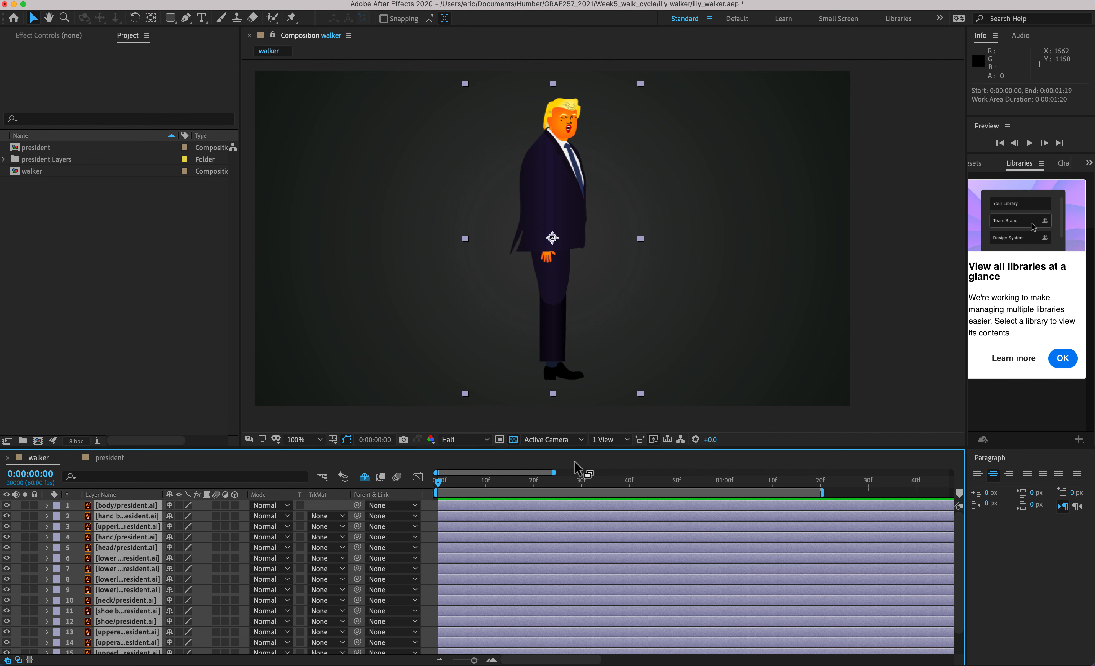
left_click_drag(823, 493, 727, 500)
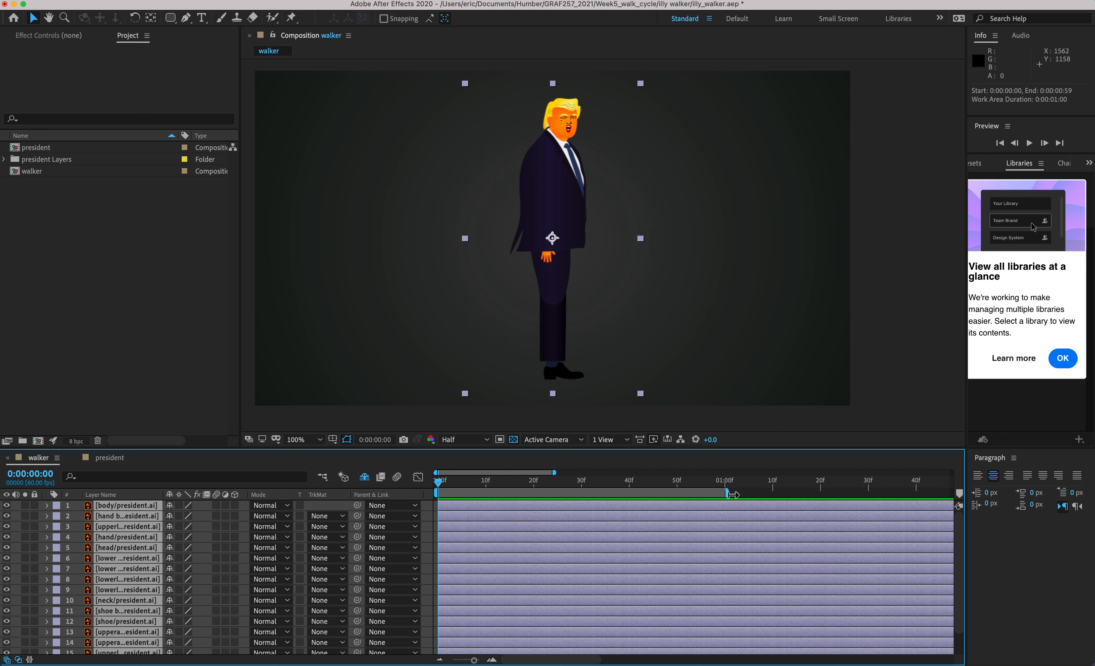
key("alt+super+8")
left_click_drag(728, 498, 991, 493)
key("alt+super+8")
left_click(872, 493)
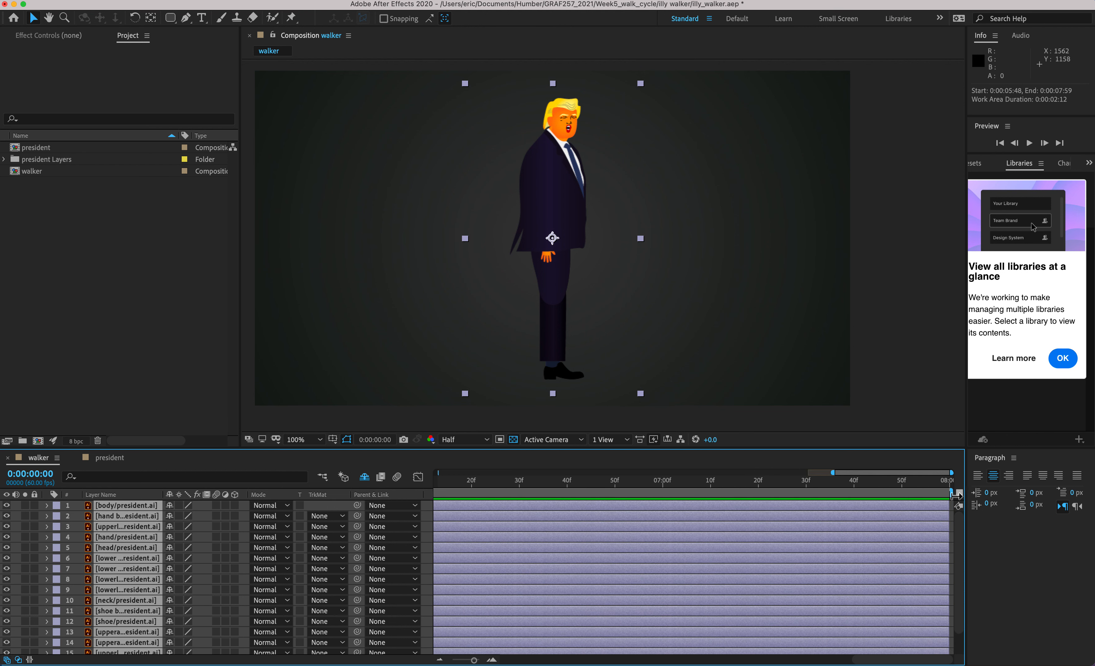
- Slide the work area back to the composition's start so it spans 0:00:00:00 to 0:00:02:11
scroll(834, 536, "left", 10)
scroll(835, 537, "down", 2)
scroll(837, 538, "up", 1)
scroll(838, 537, "right", 8)
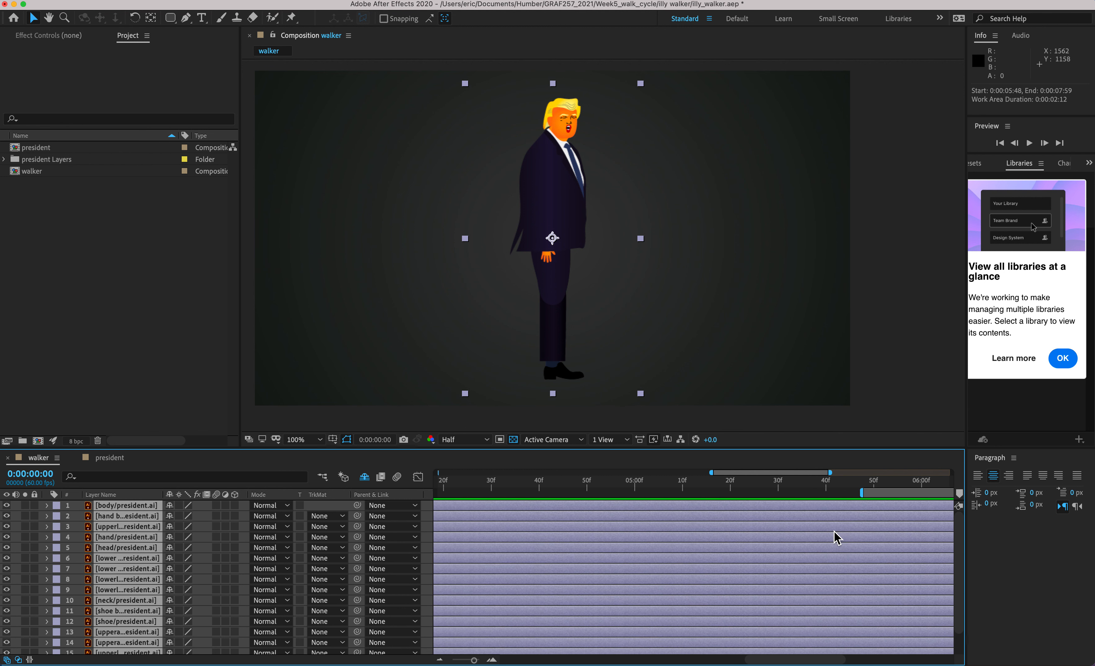
left_click_drag(673, 498, 435, 492)
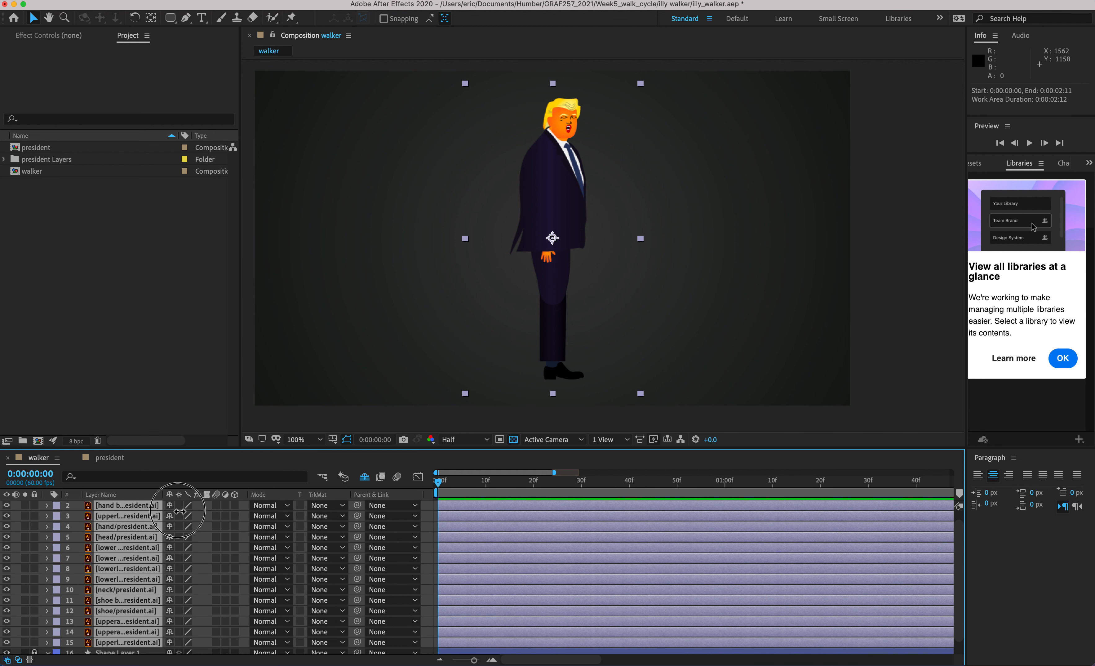
scroll(734, 576, "right", 5)
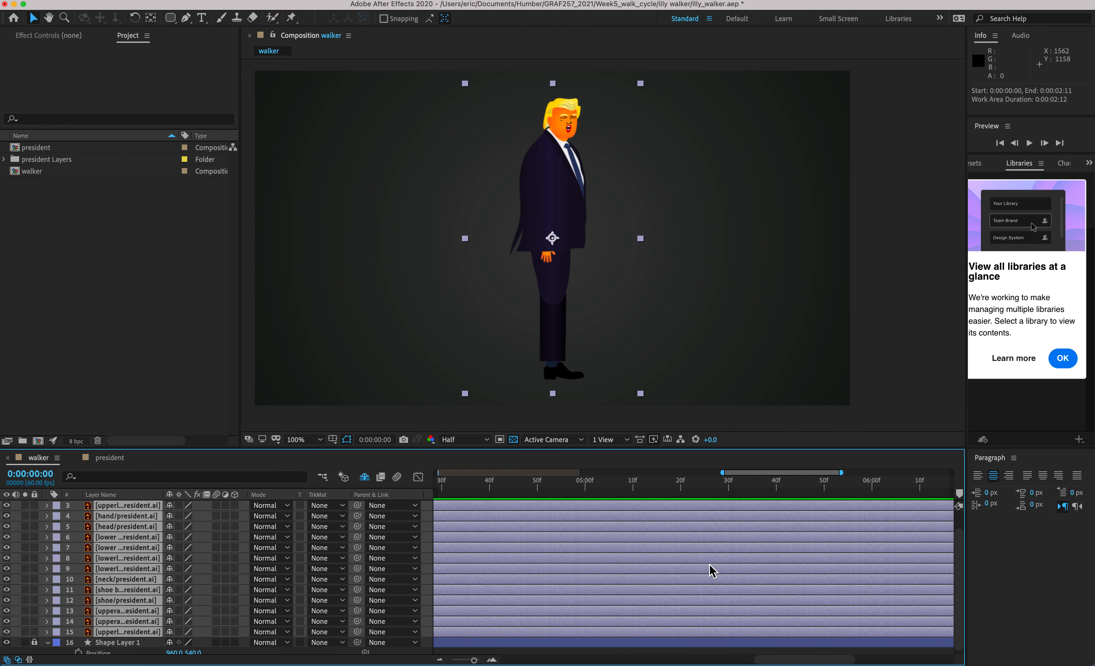
scroll(712, 571, "down", 1)
scroll(712, 571, "left", 4)
scroll(712, 571, "up", 2)
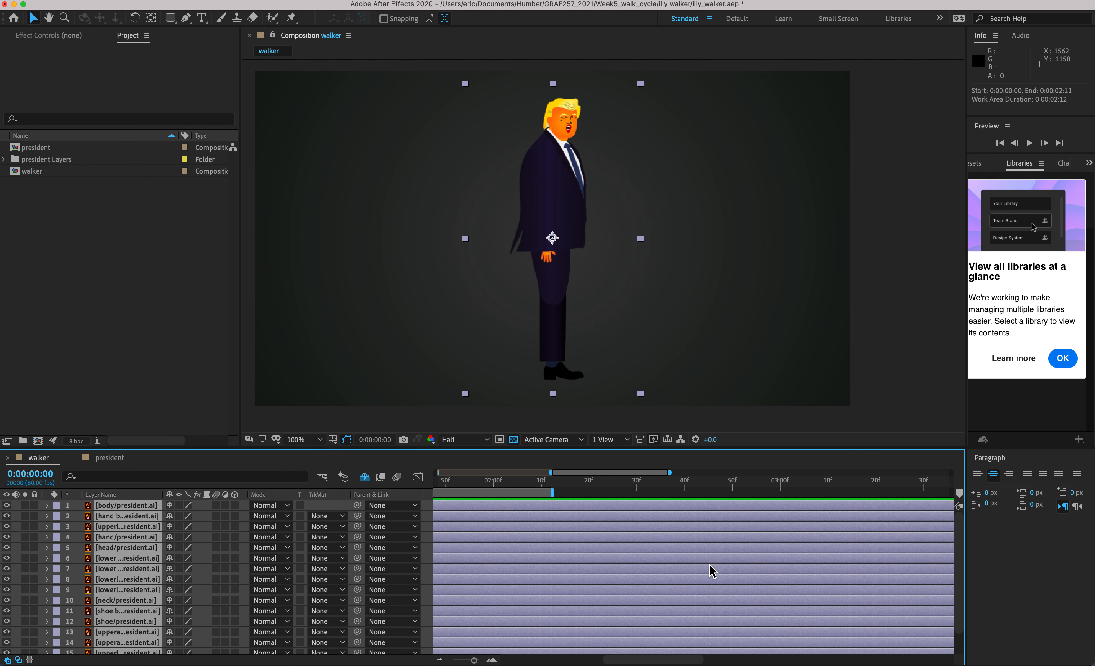
- Extend the walker work area to the end of the composition for a duration of 0:00:08:00
left_click_drag(554, 493, 1094, 482)
scroll(843, 541, "left", 10)
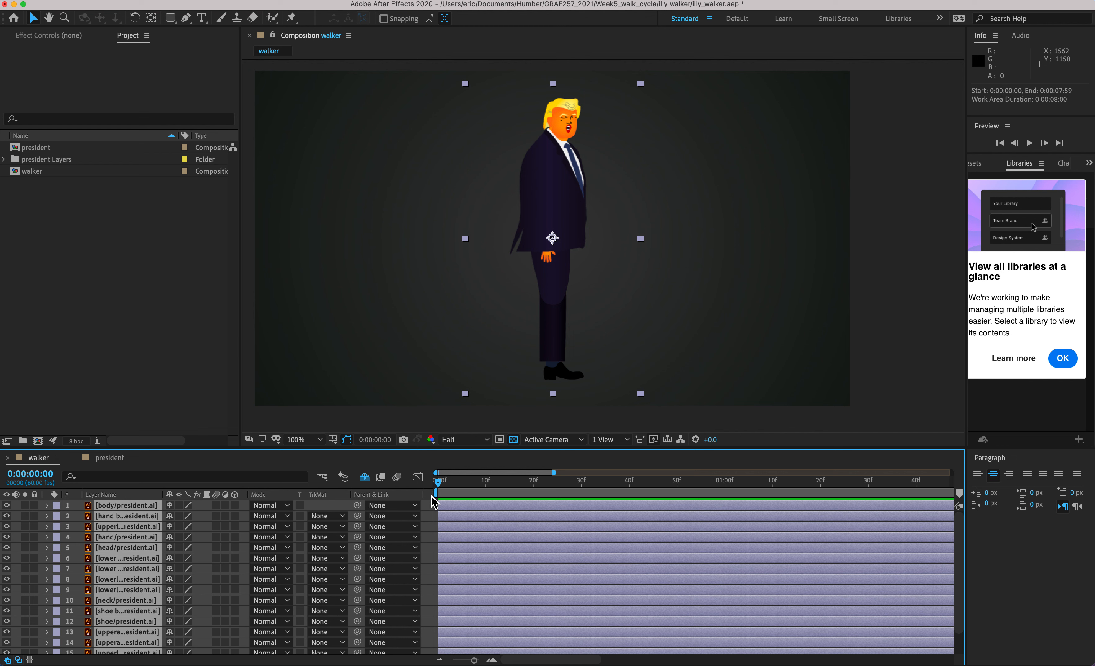
key("alt+super+8")
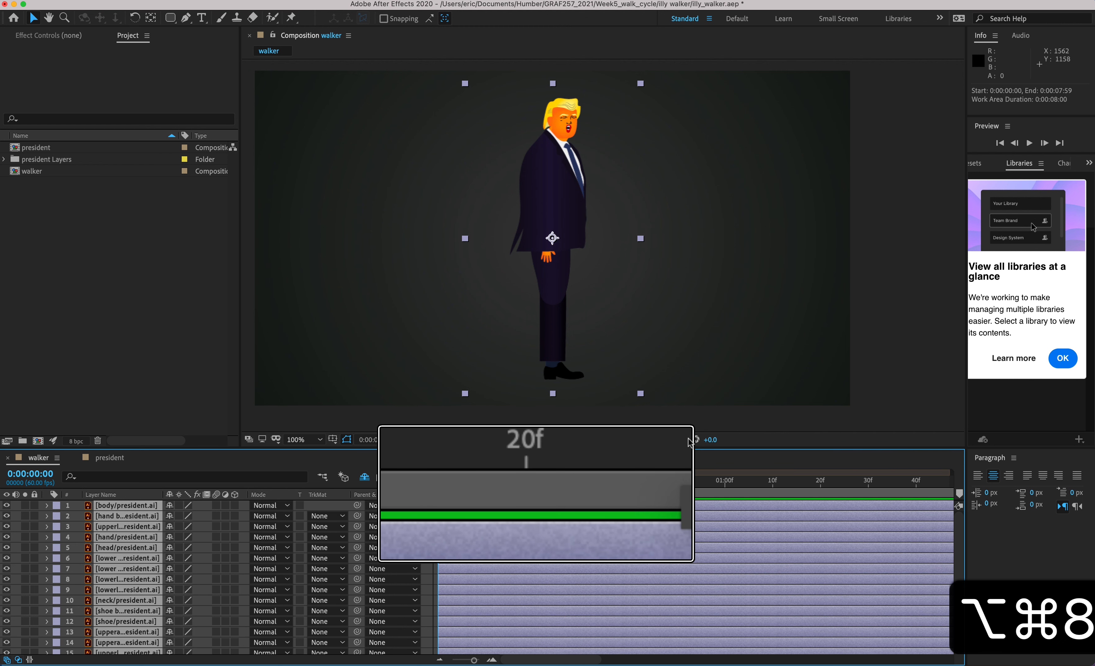
scroll(679, 460, "down", 3)
scroll(679, 460, "right", 7)
scroll(678, 460, "up", 3)
scroll(680, 463, "right", 8)
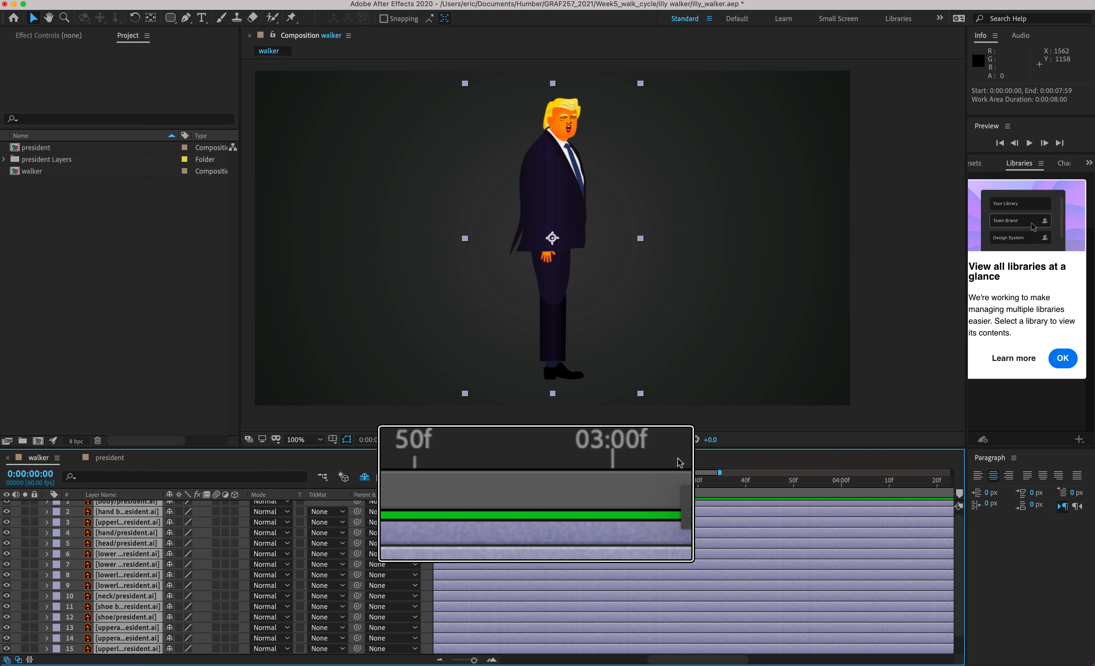
scroll(680, 462, "up", 1)
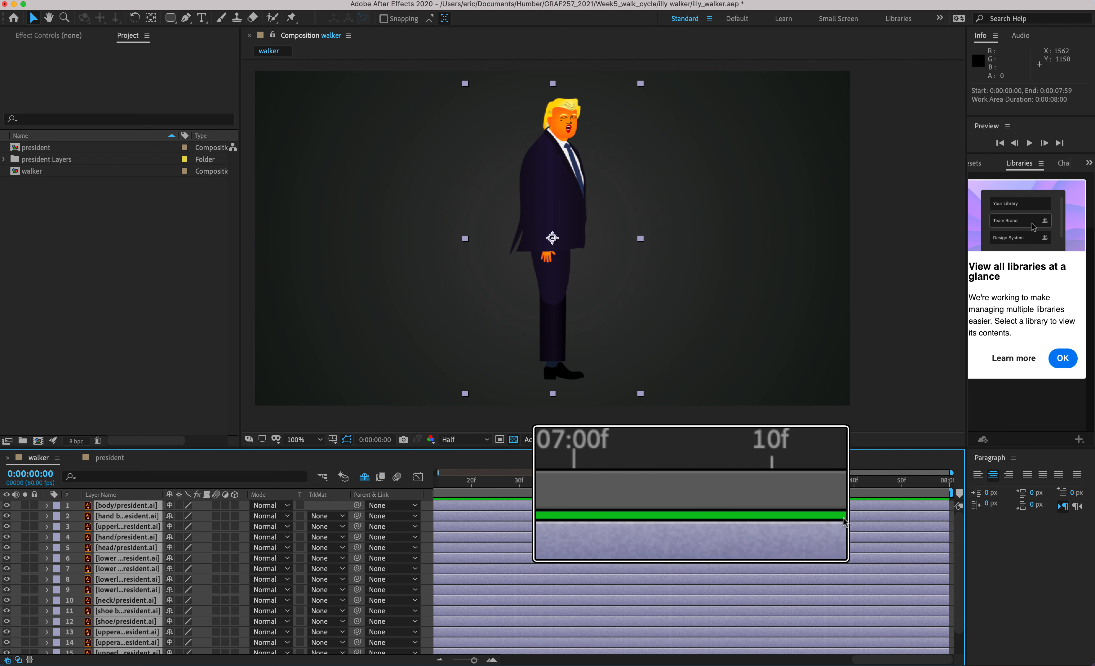
- Shorten the walker work area to a duration of 0:00:01:00 starting at the first frame
left_click_drag(951, 492, 881, 493)
left_click_drag(923, 472, 981, 472)
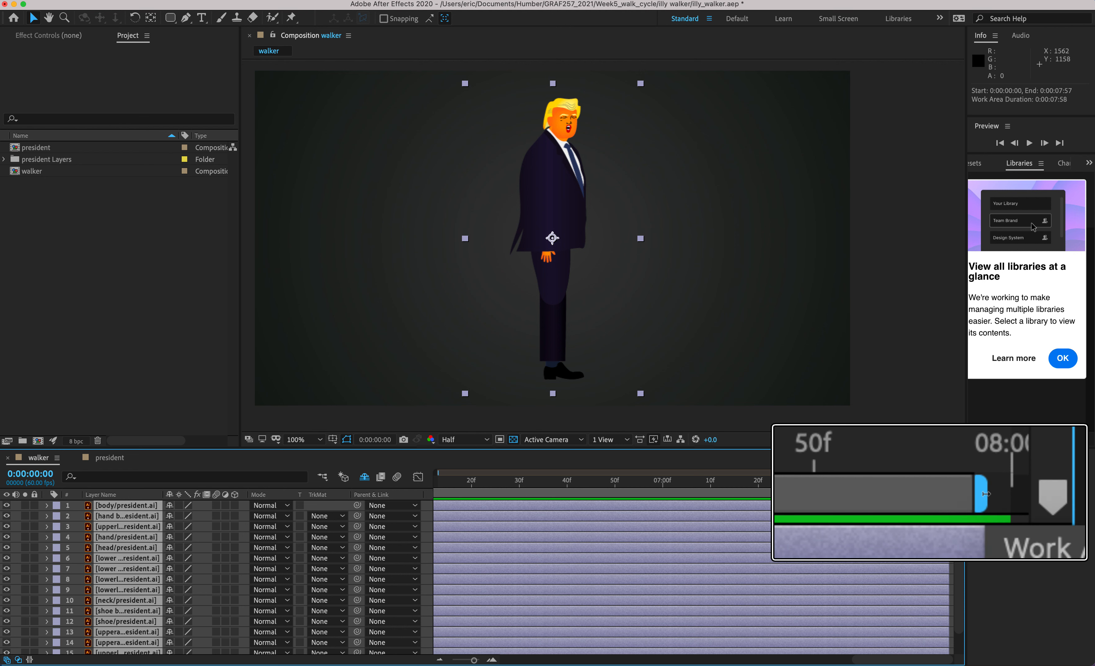
left_click_drag(935, 472, 729, 495)
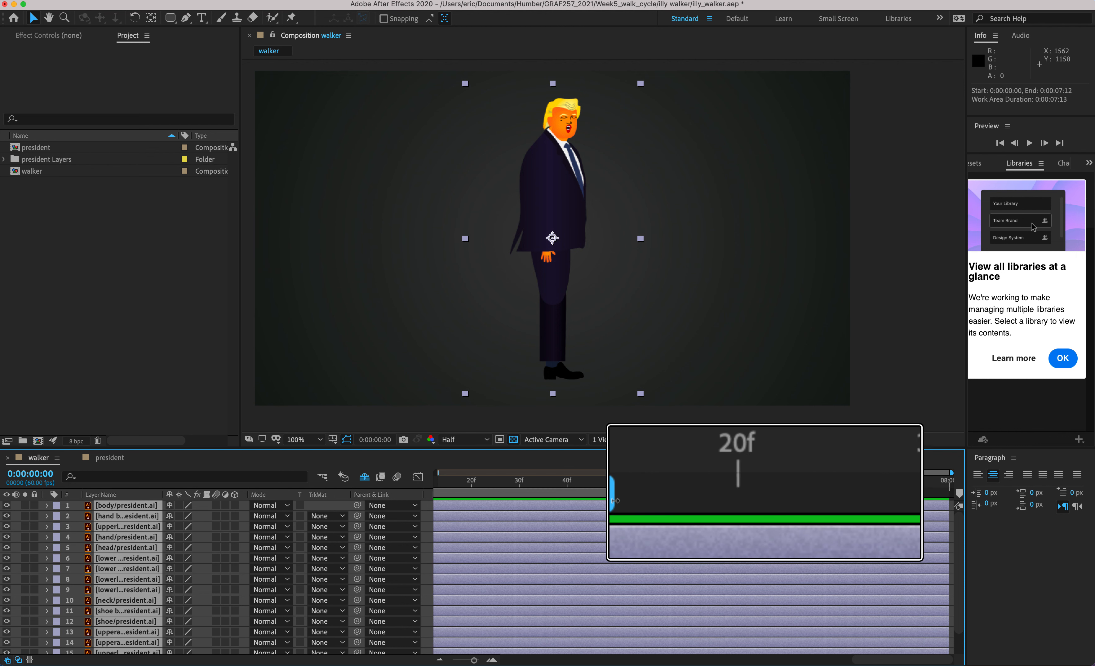
scroll(729, 495, "left", 2)
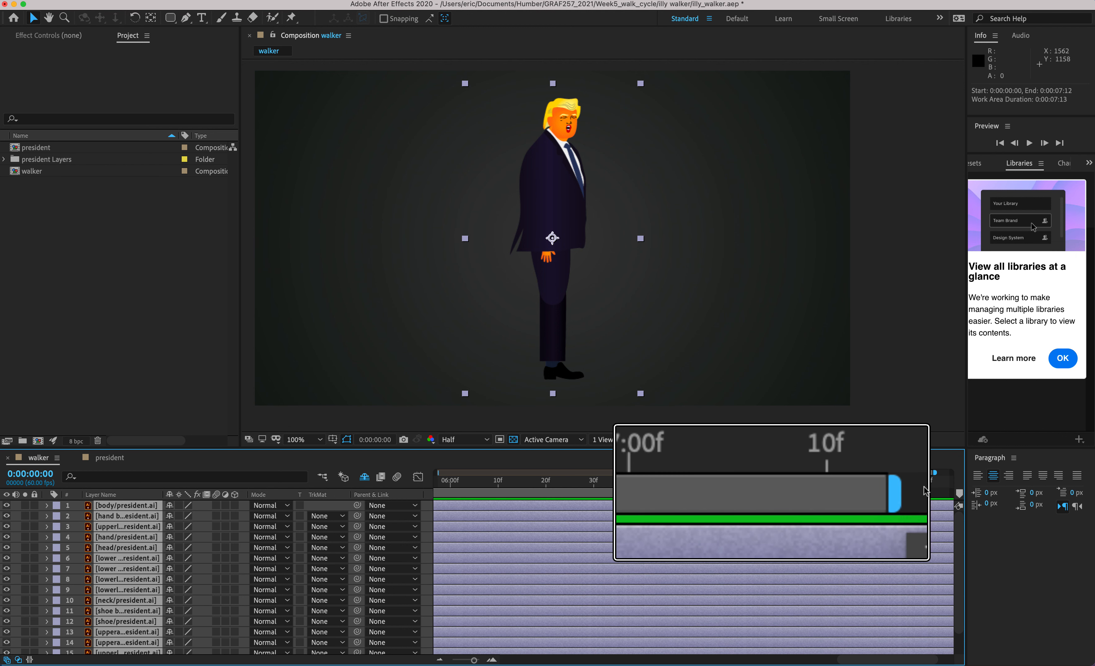
key("alt+super+8")
left_click_drag(801, 496, 726, 494)
key("alt+super+8")
- Scrub near the end of the one-second work area and preview its playback
left_click(717, 485)
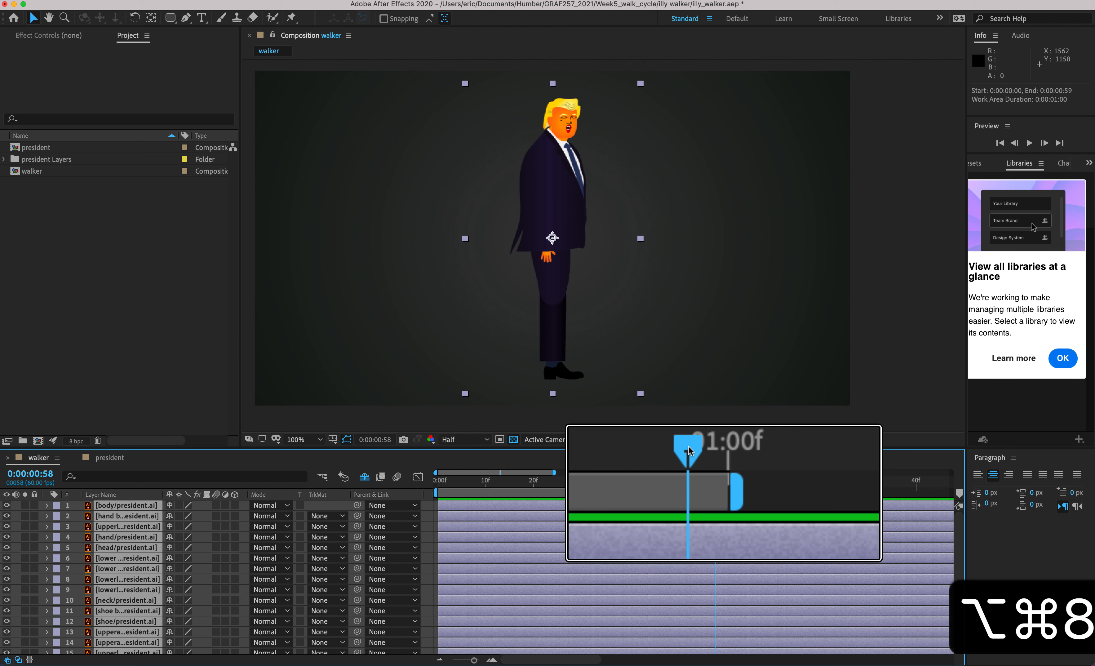
key("alt+super+8")
left_click_drag(717, 486, 664, 487)
key("space")
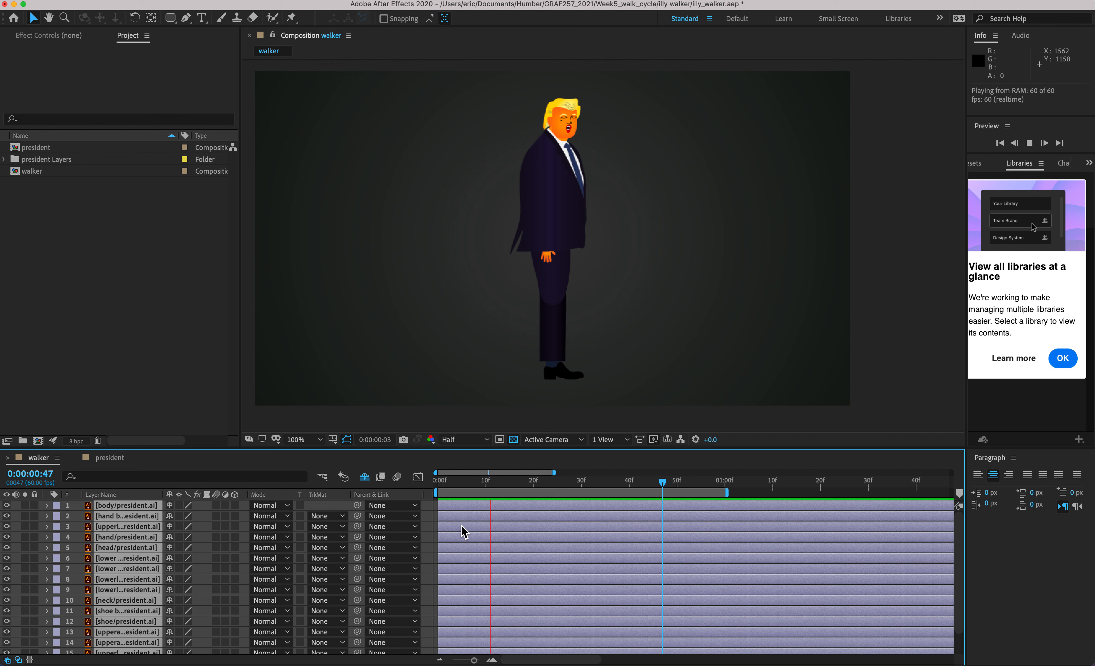
key("space")
- Set the walker composition's duration to 0:00:02:00 and return the playhead to the first frame
left_click(158, 0)
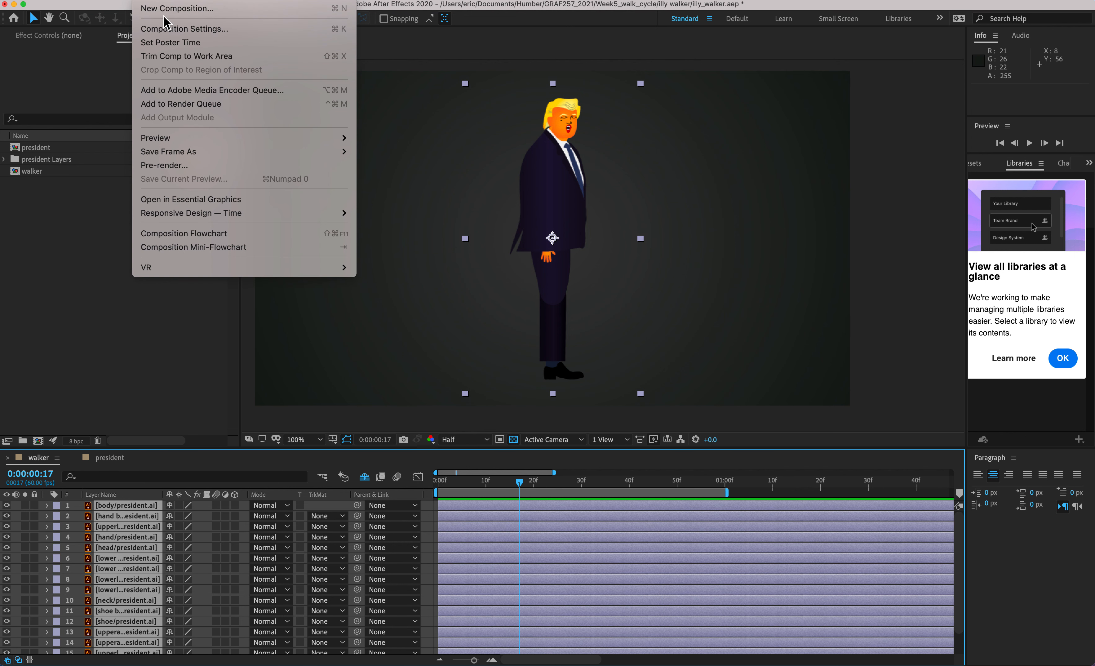
left_click(211, 29)
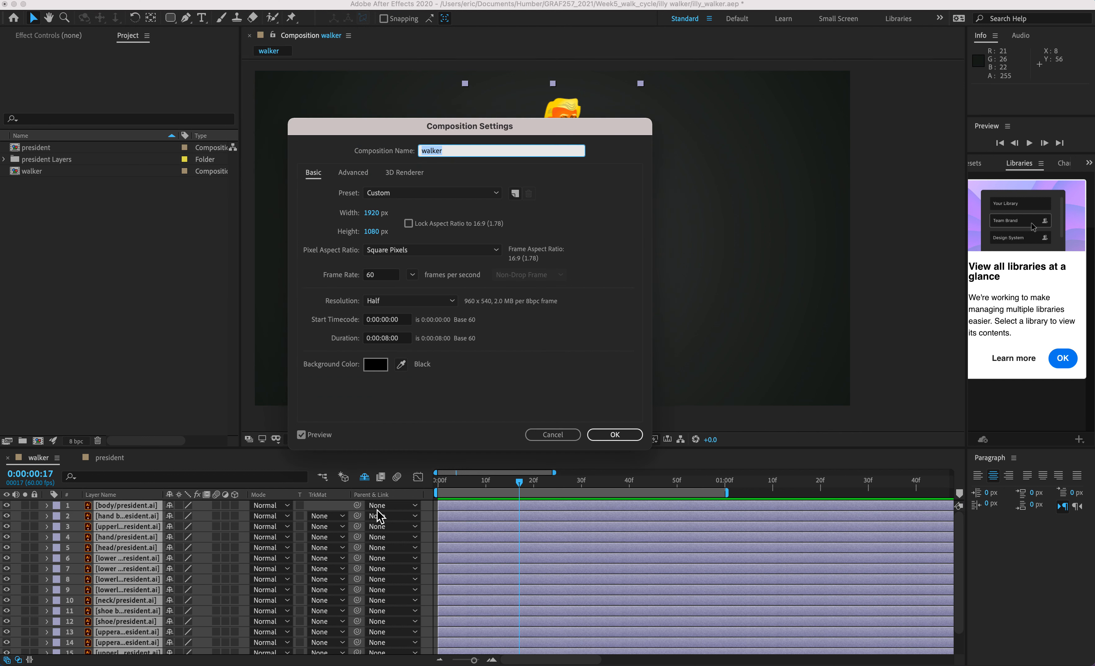
left_click(389, 339)
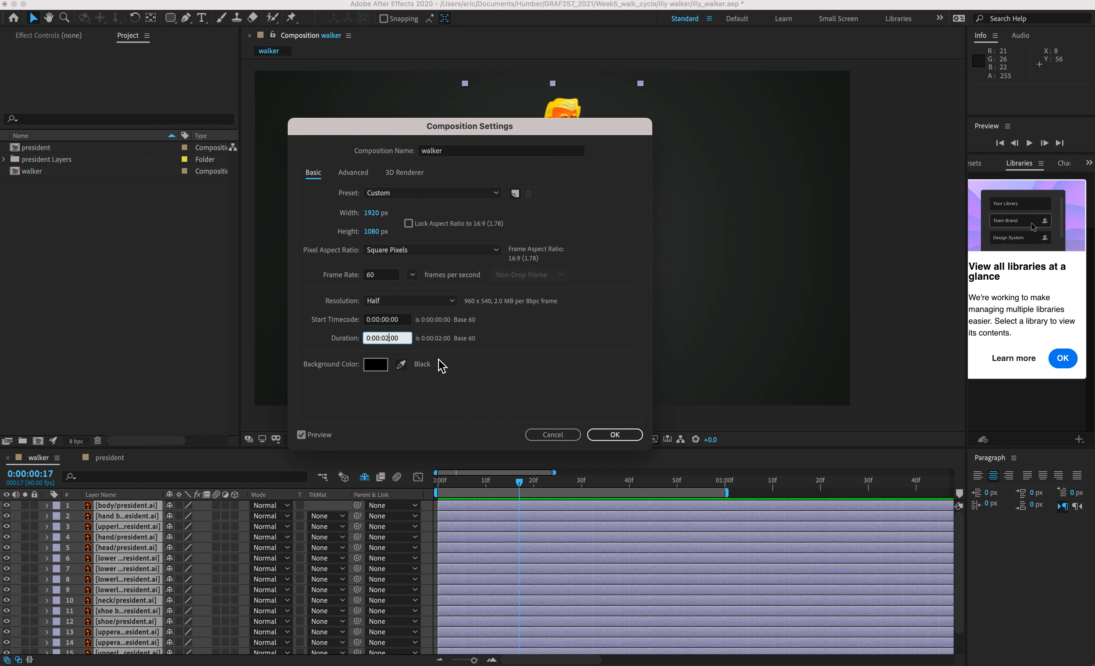
left_click(630, 437)
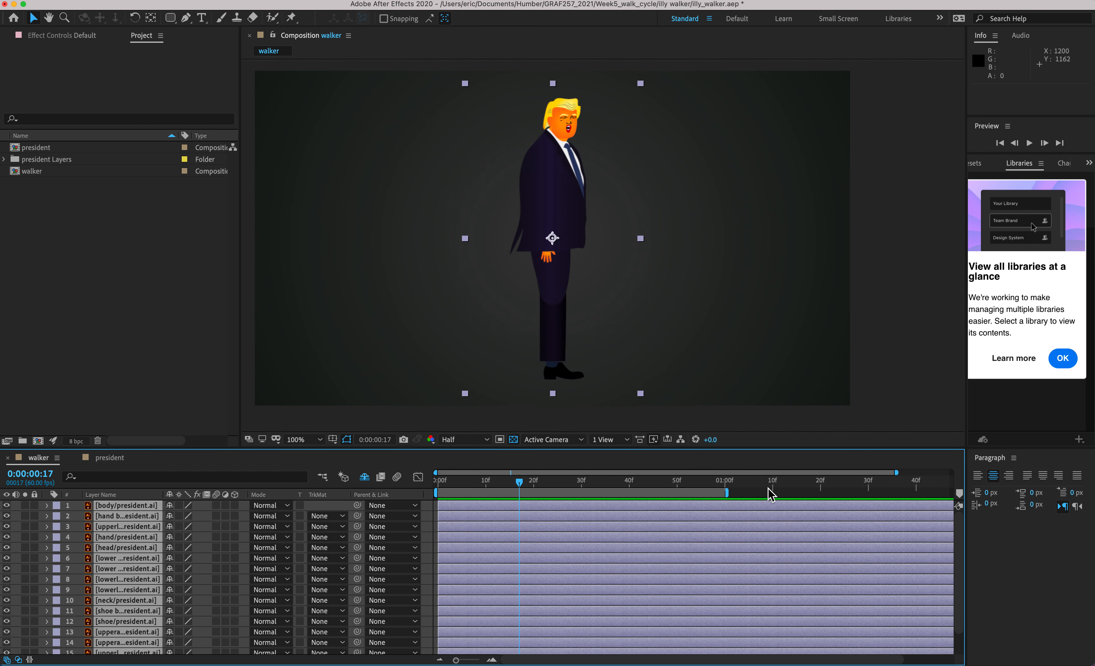
left_click_drag(714, 484, 727, 484)
key("Home")
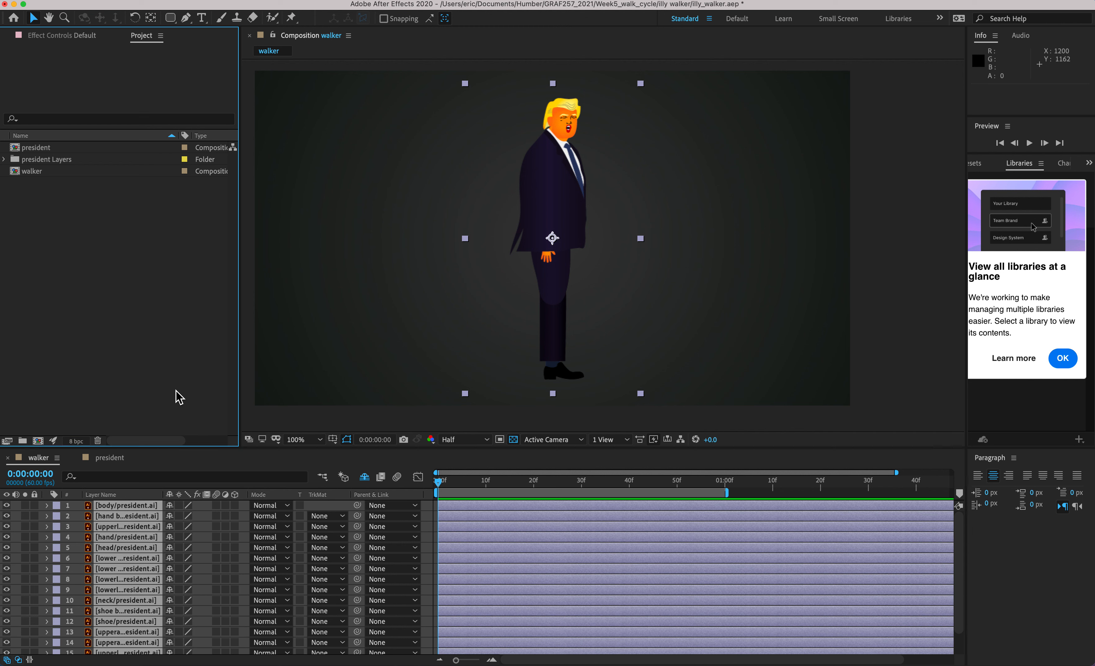
- Try moving only the body/president.ai layer by about -130, 12 pixels and undo the move
left_click(317, 425)
left_click_drag(550, 220, 514, 232)
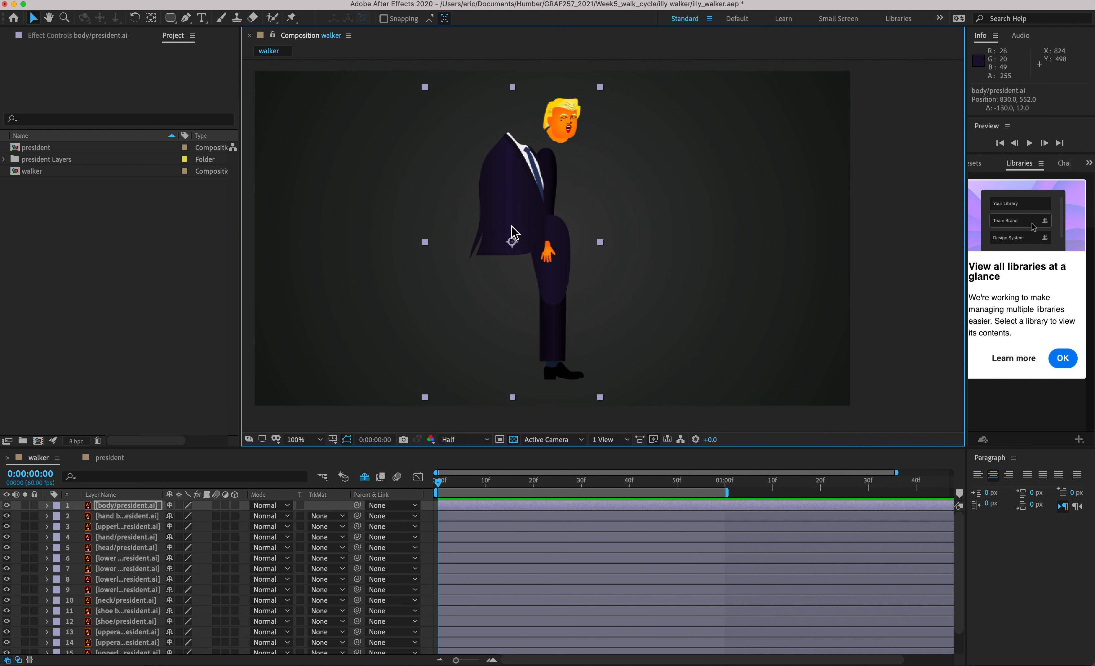
key("super+z")
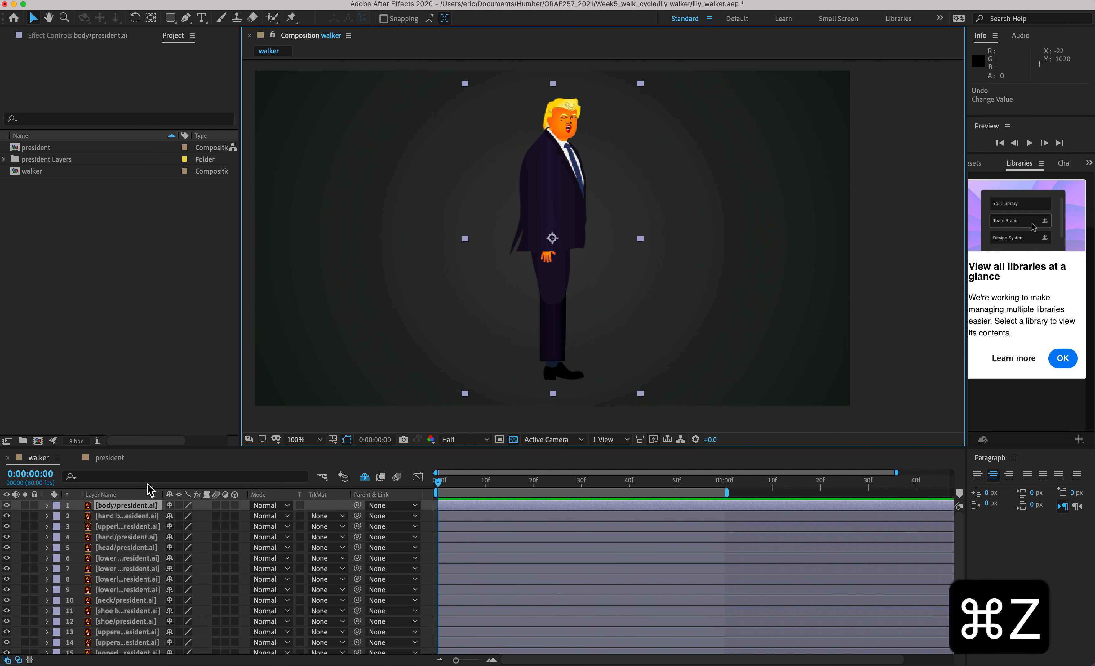
- Switch the timeline from layer names to source names and select the hand/president.ai layer
left_click(121, 525)
left_click(120, 517)
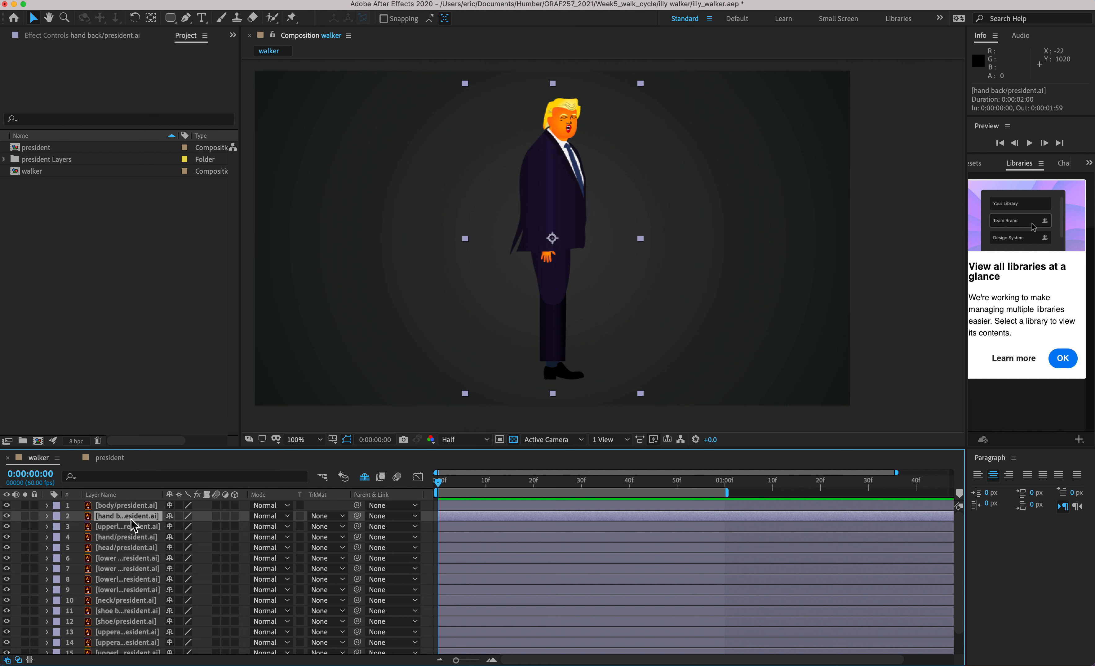
left_click(118, 496)
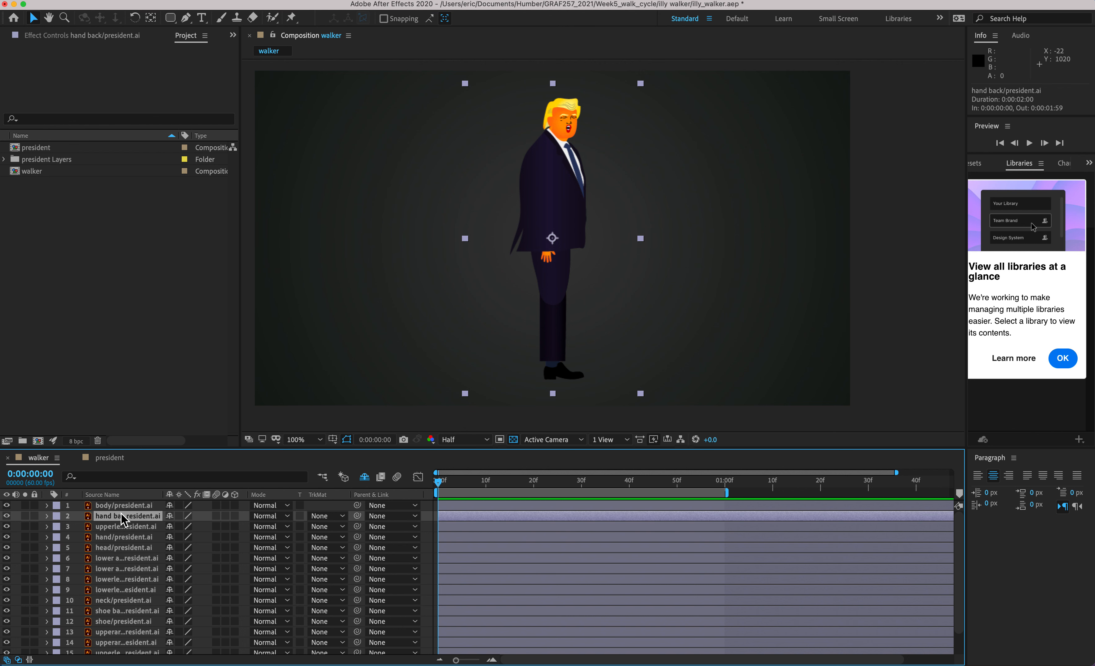
left_click(116, 507)
left_click(115, 536)
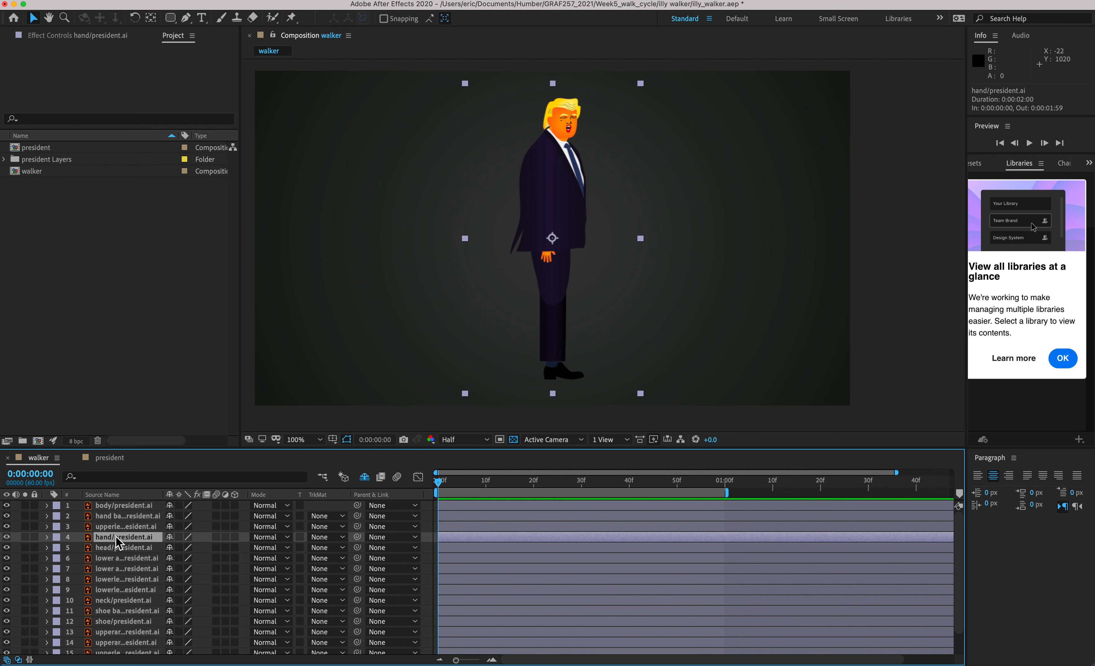
- Set the walker composition's preview resolution to Full
scroll(522, 159, "up", 4)
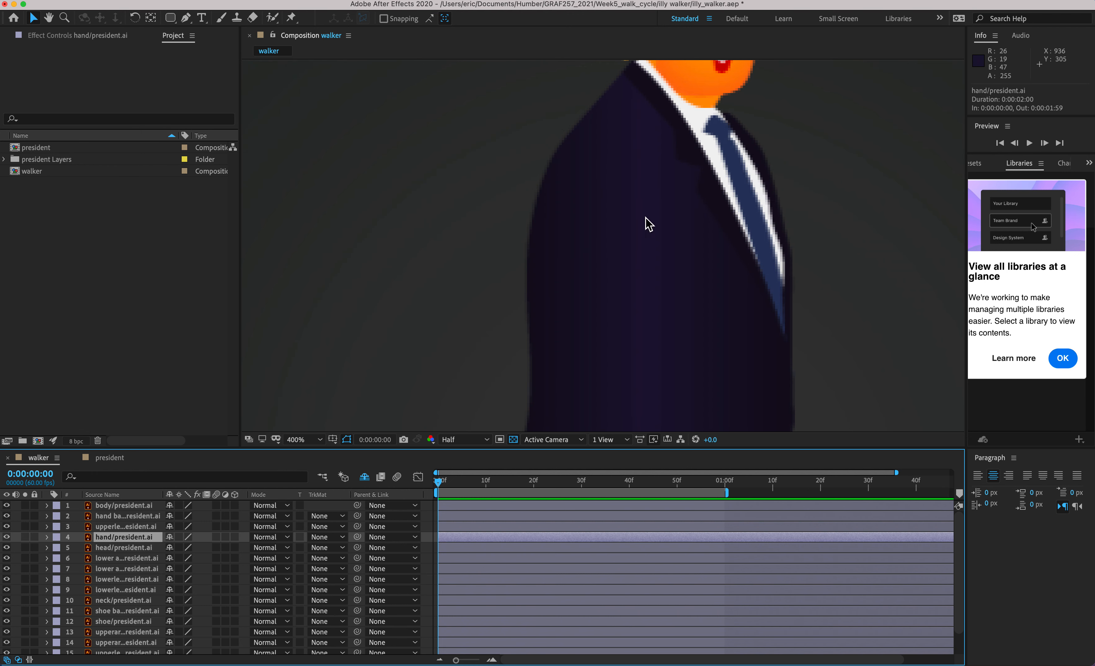
left_click(368, 0)
mouse_move(319, 0)
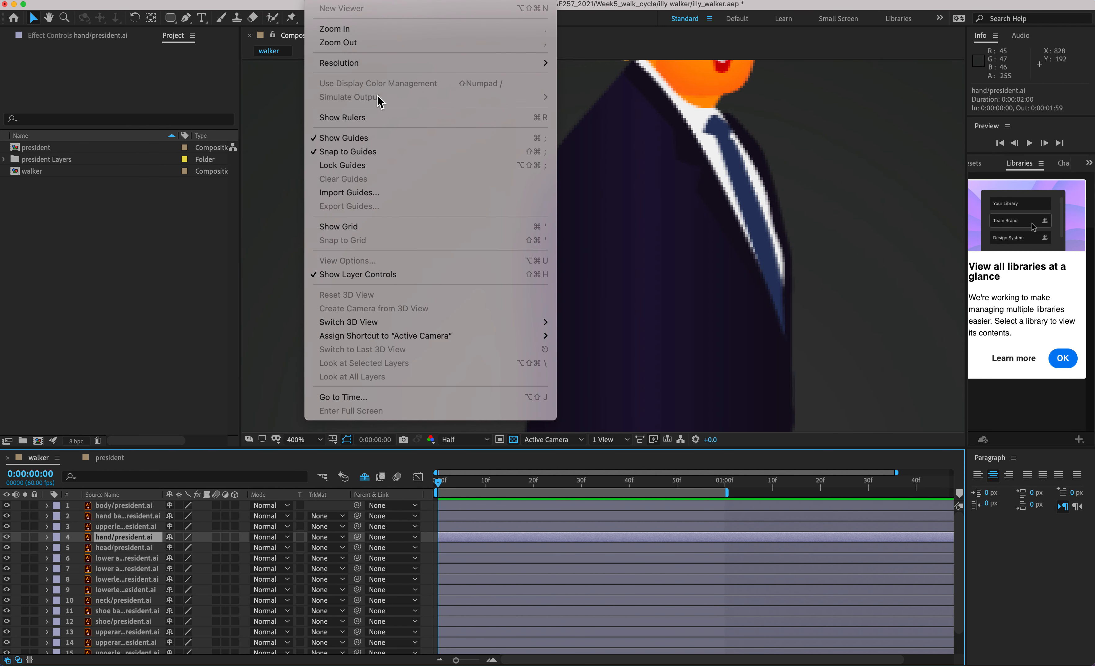
mouse_move(384, 66)
left_click(597, 65)
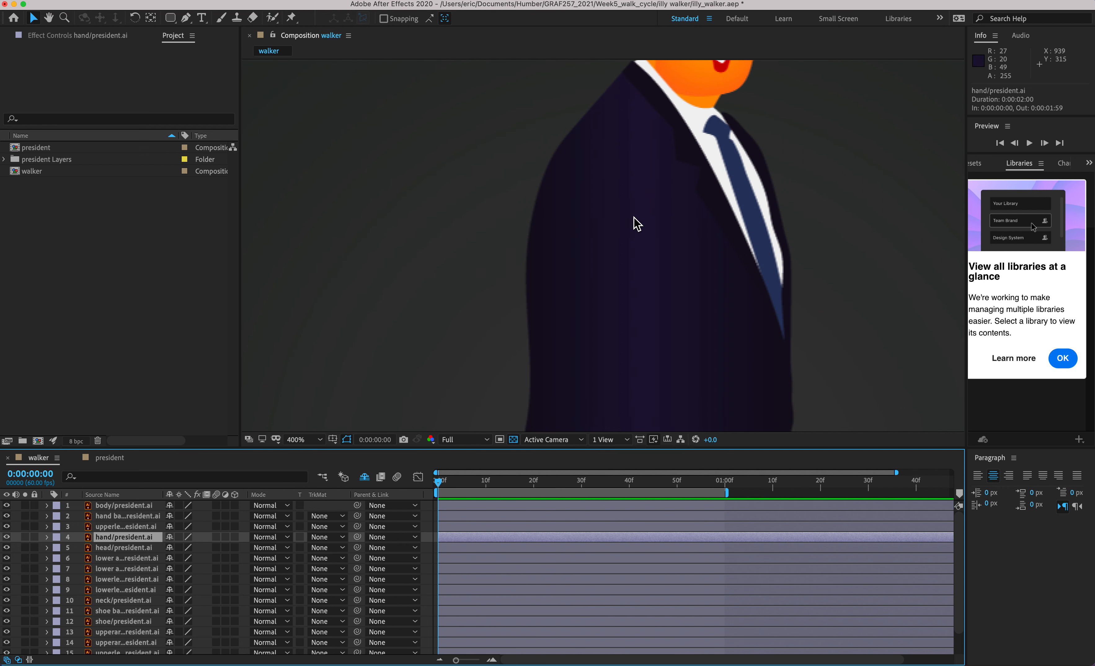
key("alt+super+8")
key("alt+super+8")
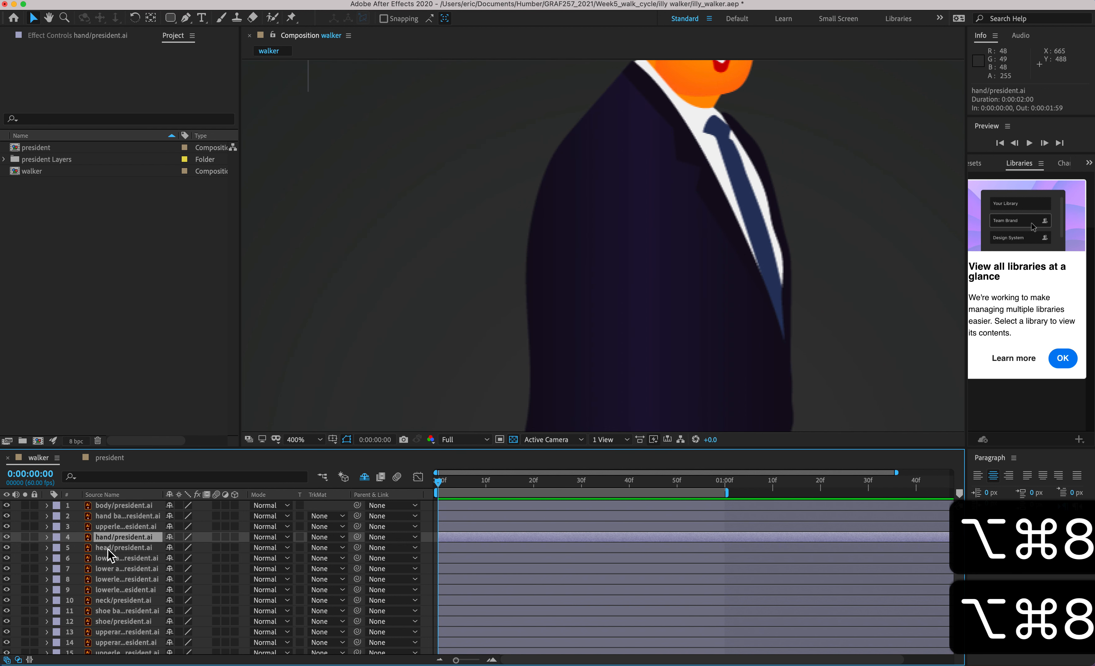
- Widen the Source Name column until the full layer names fit, and select the upperarm/president.ai layer
scroll(152, 585, "down", 1)
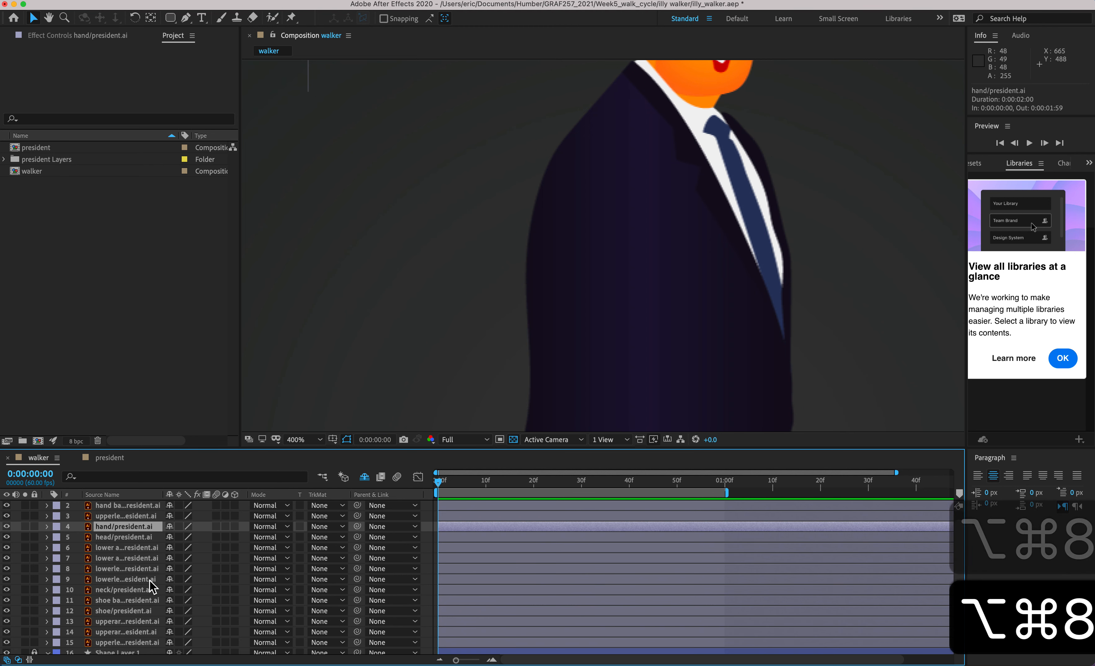
left_click(131, 622)
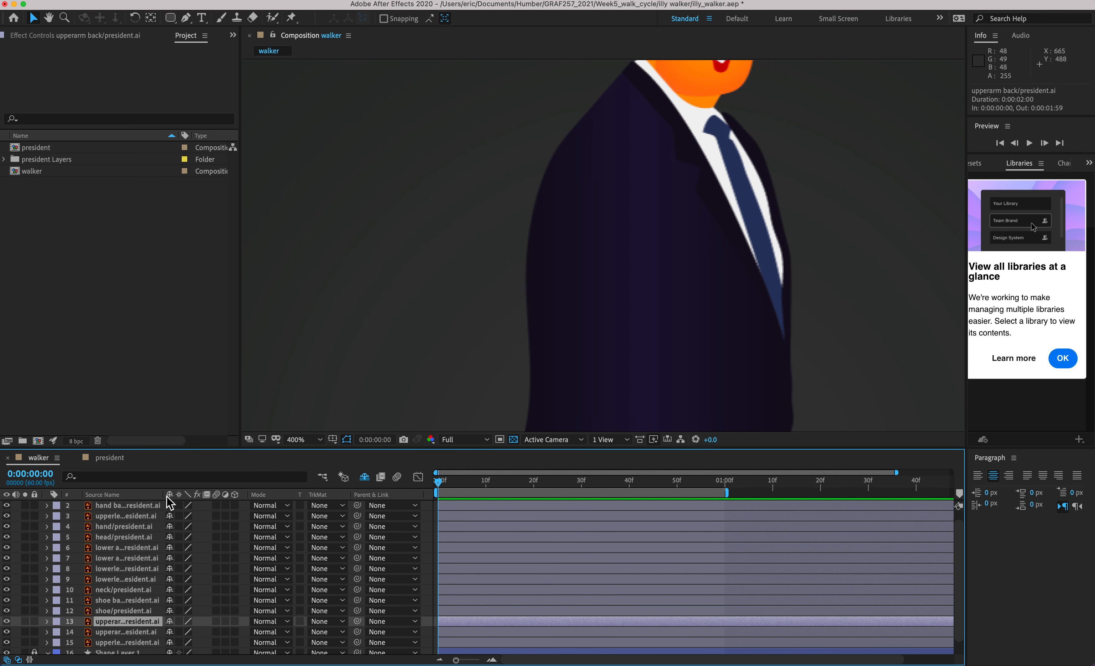
left_click_drag(163, 496, 286, 496)
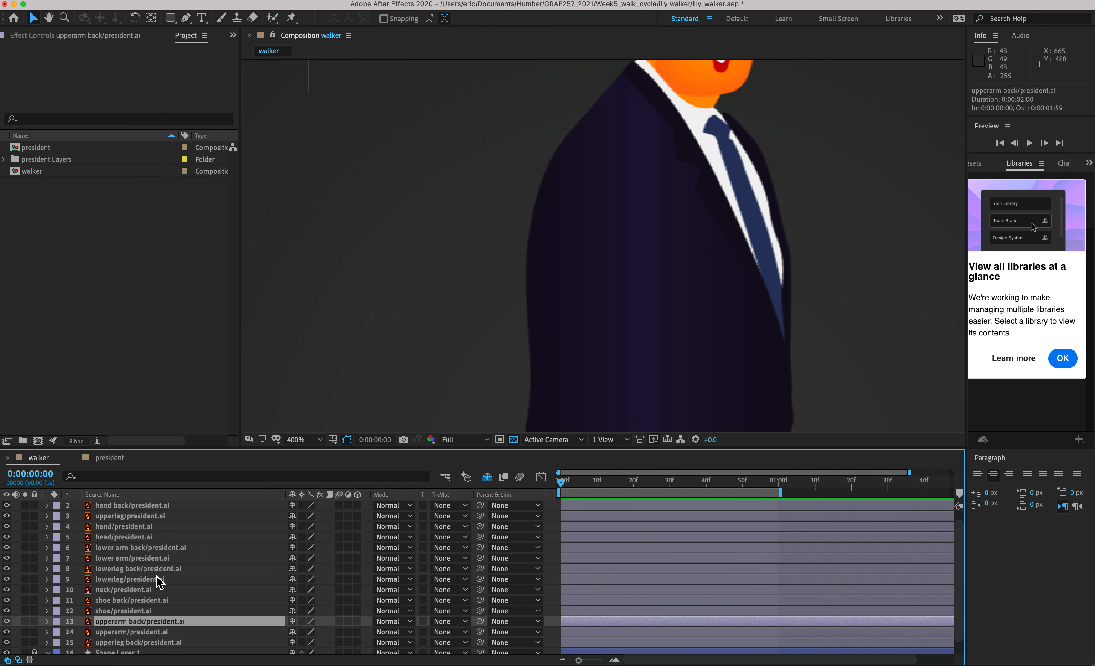
left_click(124, 630)
left_click(120, 623)
key("alt+super+8")
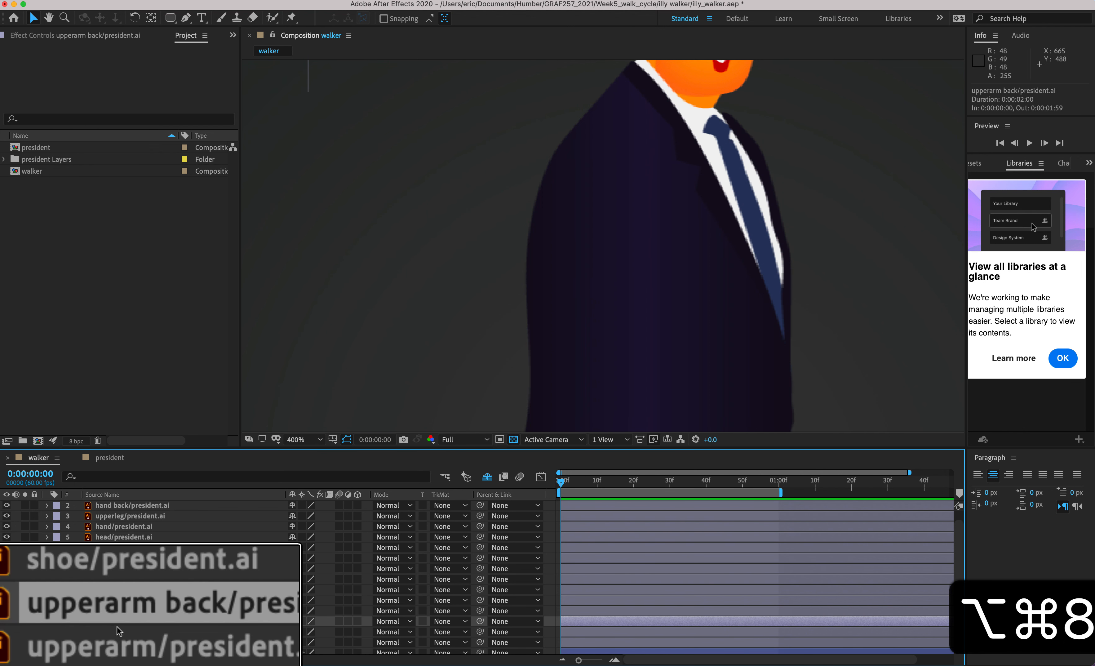
key("alt+super+8")
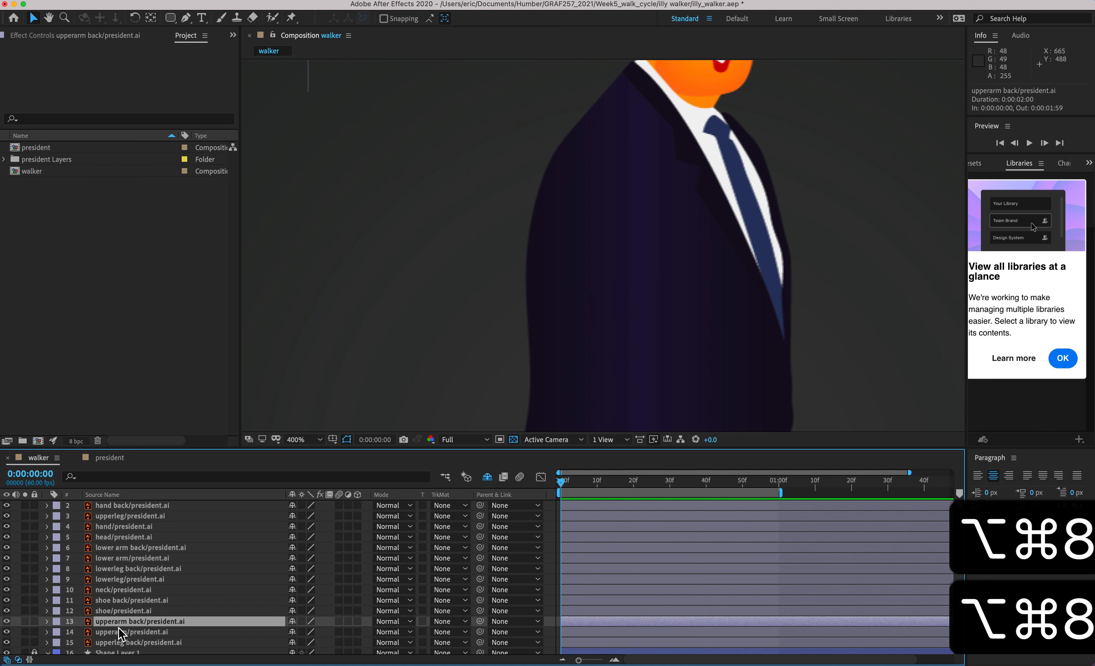
left_click(119, 632)
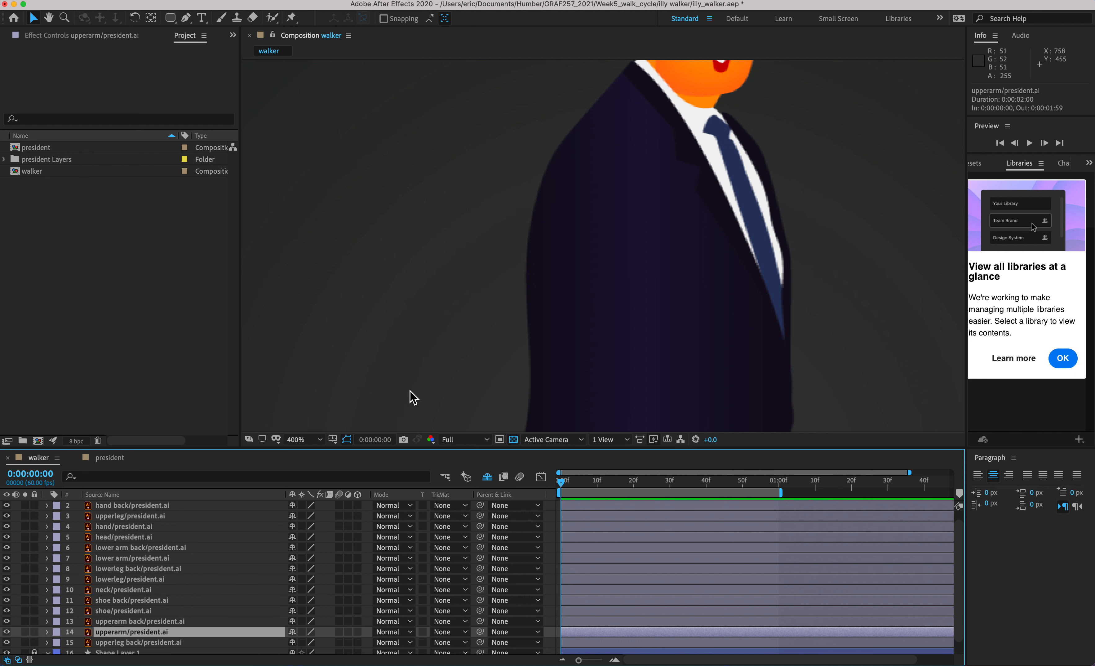
- Expand the upperarm layer's transform properties, try rotating it to about -219°, undo the rotation, and collapse the layer
key("comma")
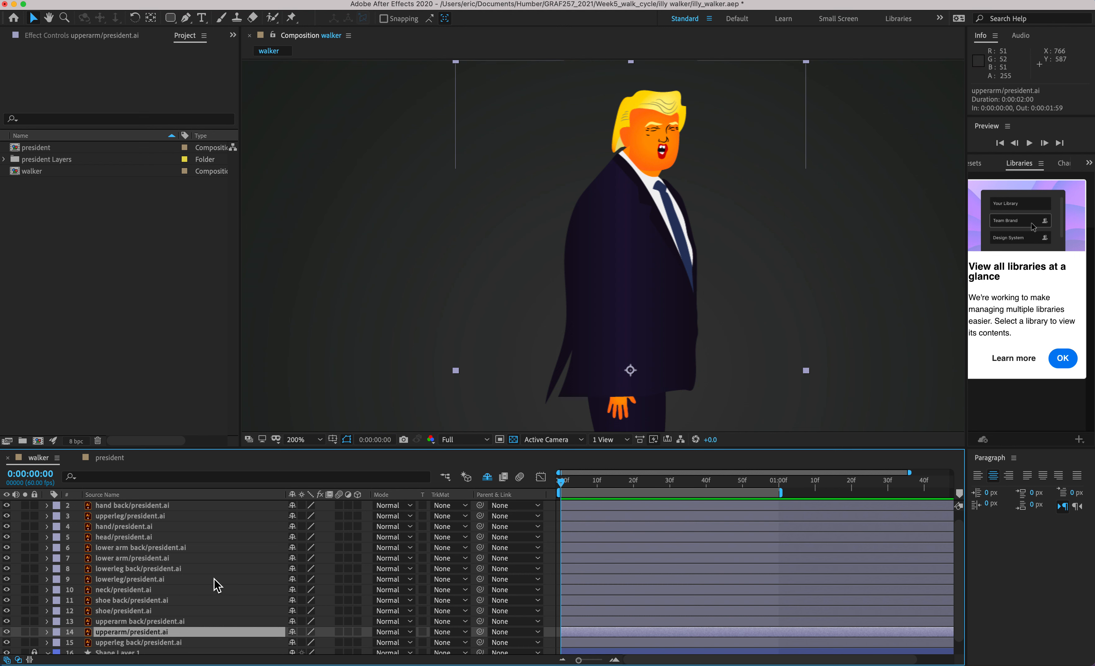
scroll(101, 581, "down", 1)
left_click(46, 616)
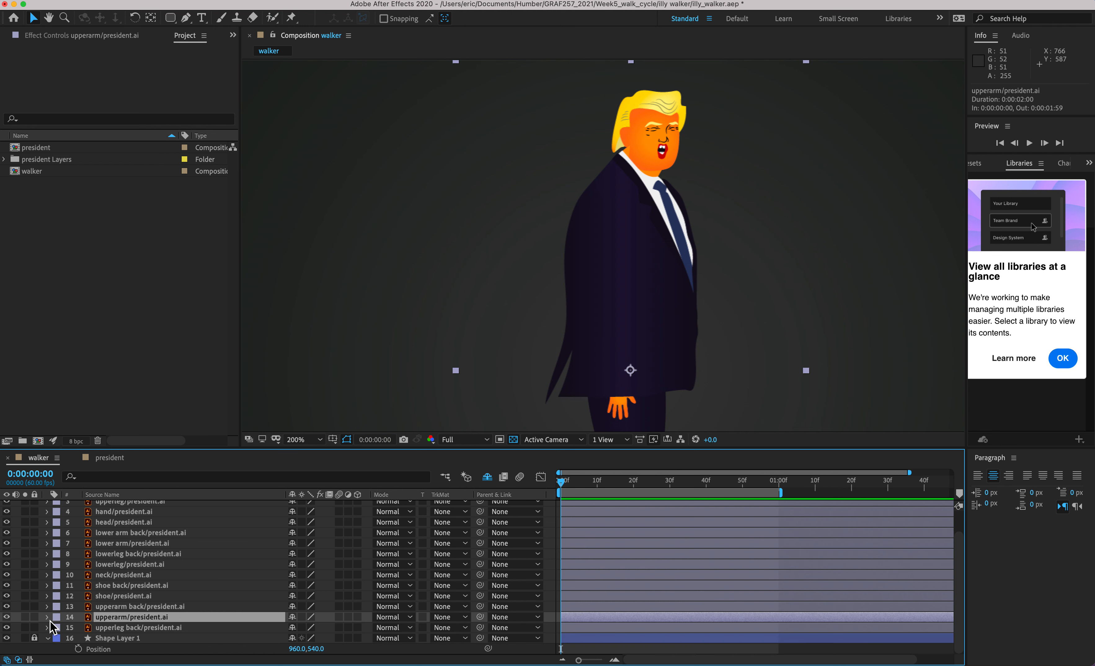
left_click(57, 618)
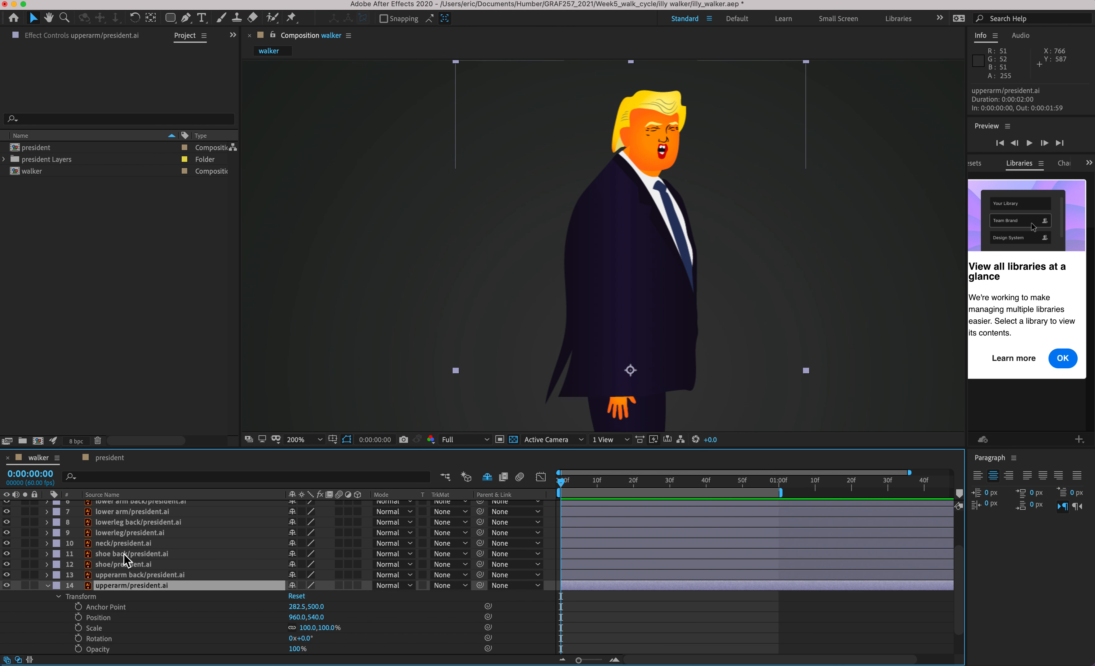
left_click_drag(309, 610, 192, 631)
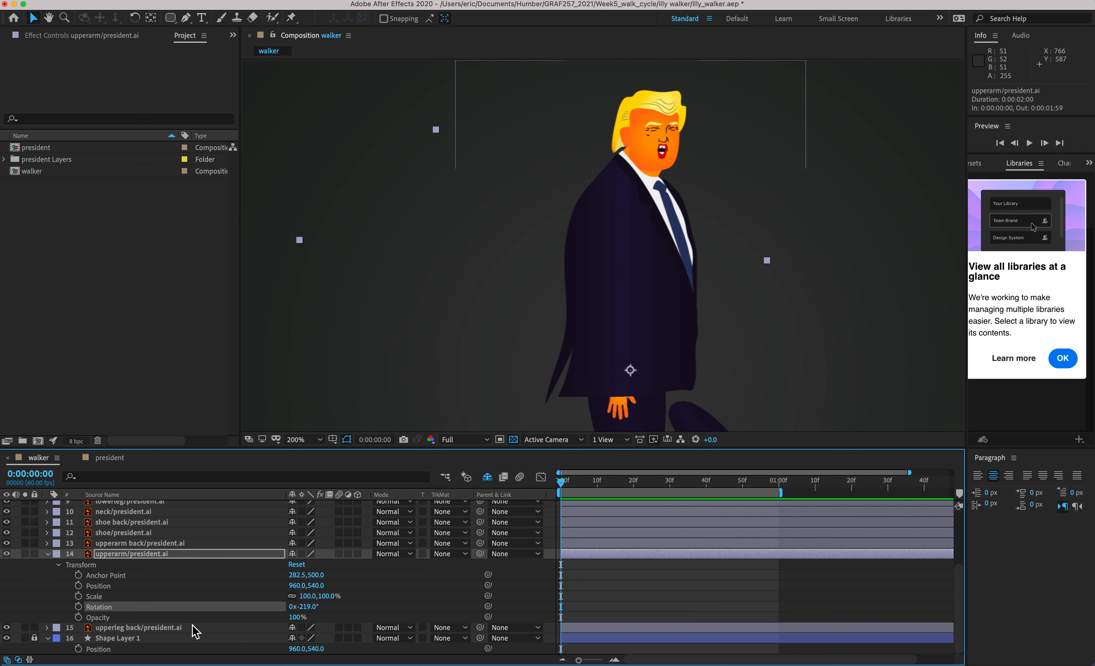
key("super+z")
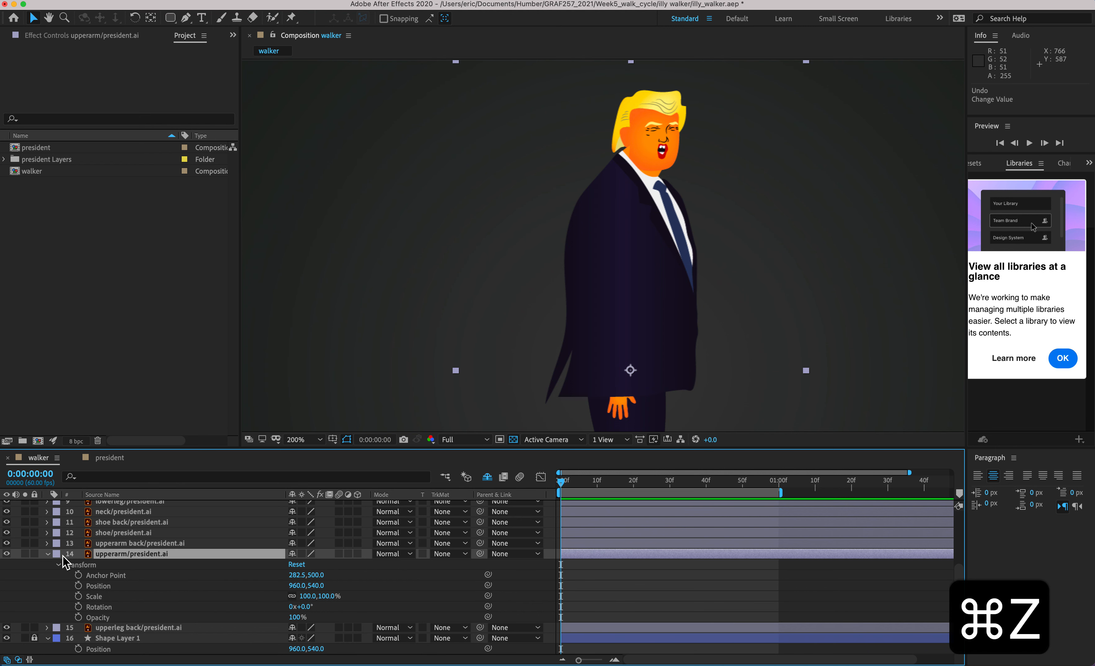
left_click(49, 555)
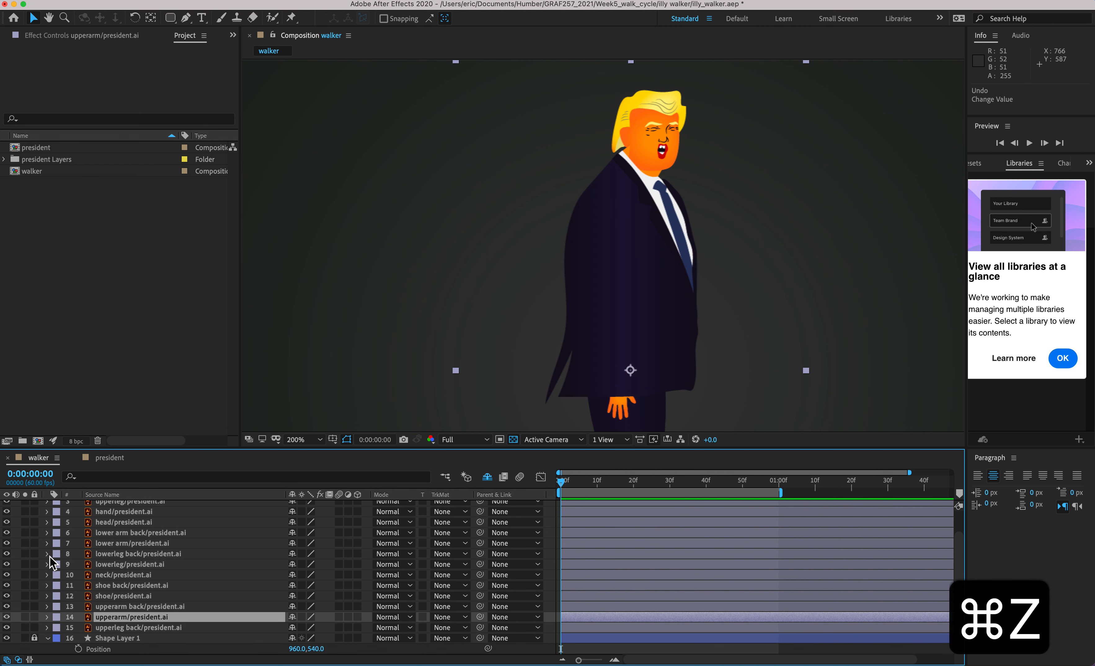
- Select the upperarm back/president.ai layer, expand its transform properties, try rotating it to about -170°, and undo the rotation
left_click(206, 609)
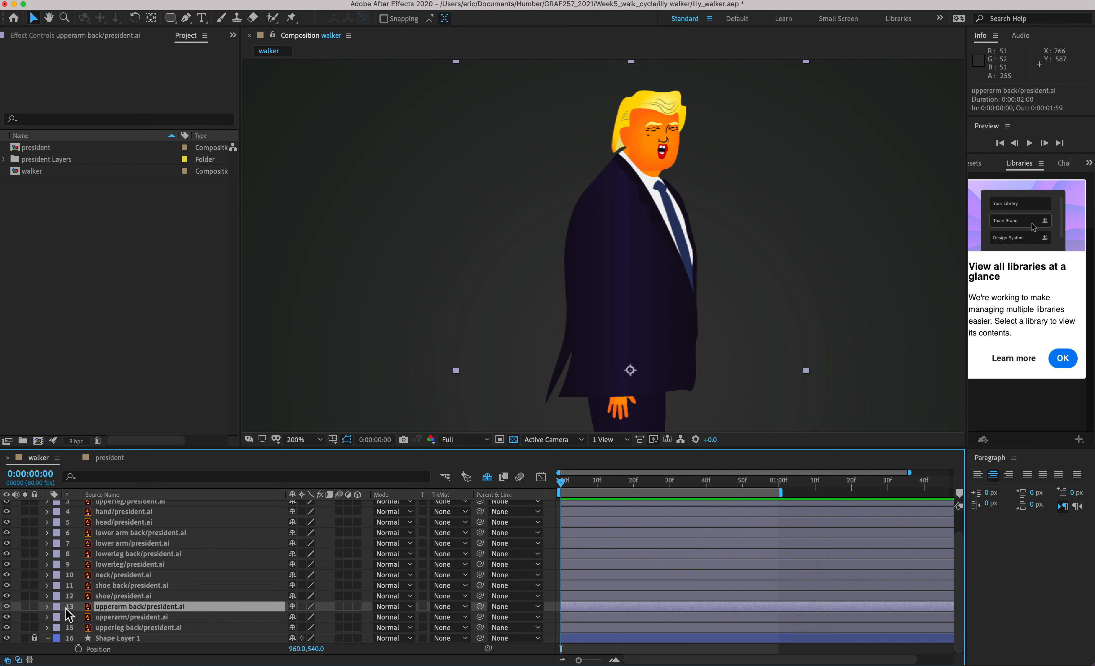
left_click(47, 606)
scroll(171, 588, "down", 1)
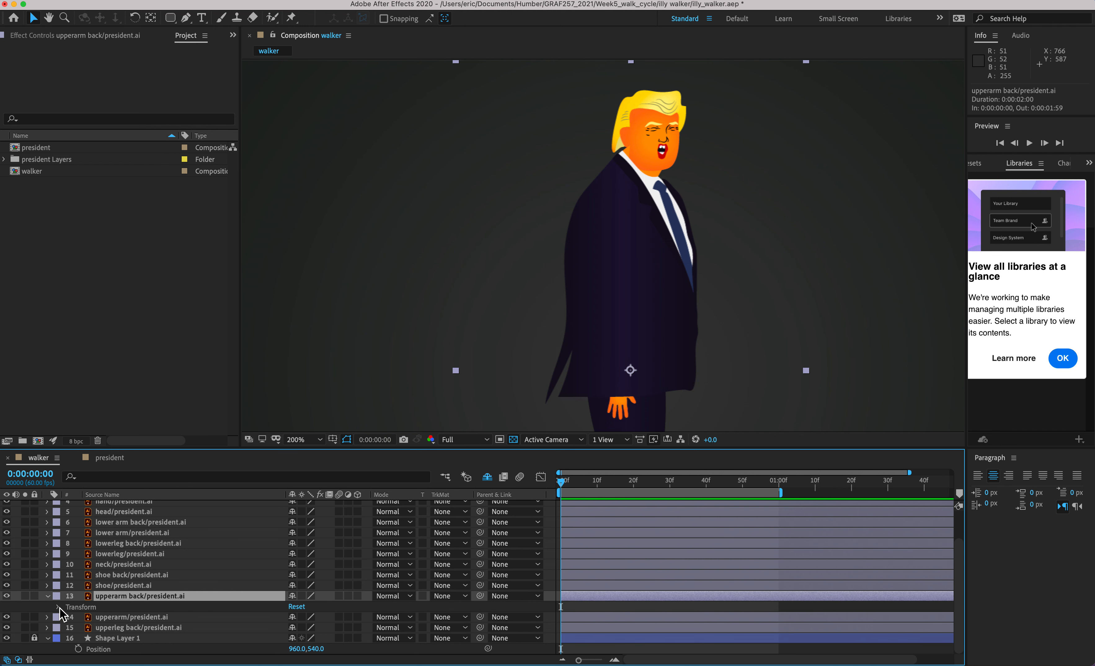
left_click(57, 606)
scroll(198, 579, "down", 3)
left_click_drag(311, 596, 184, 579)
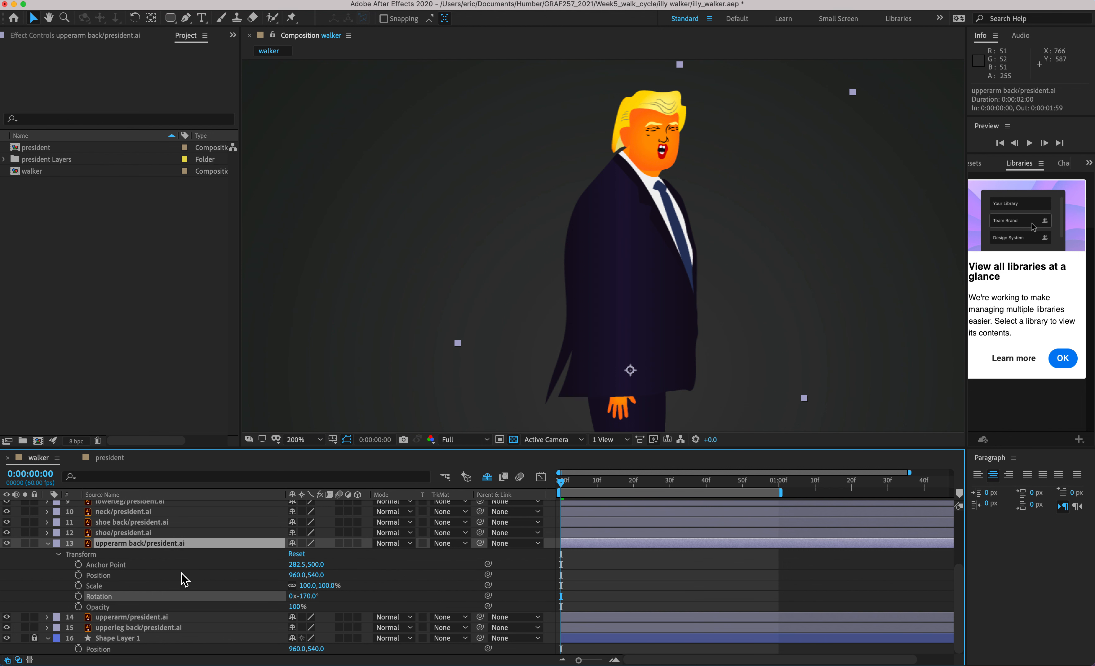
key("super+z")
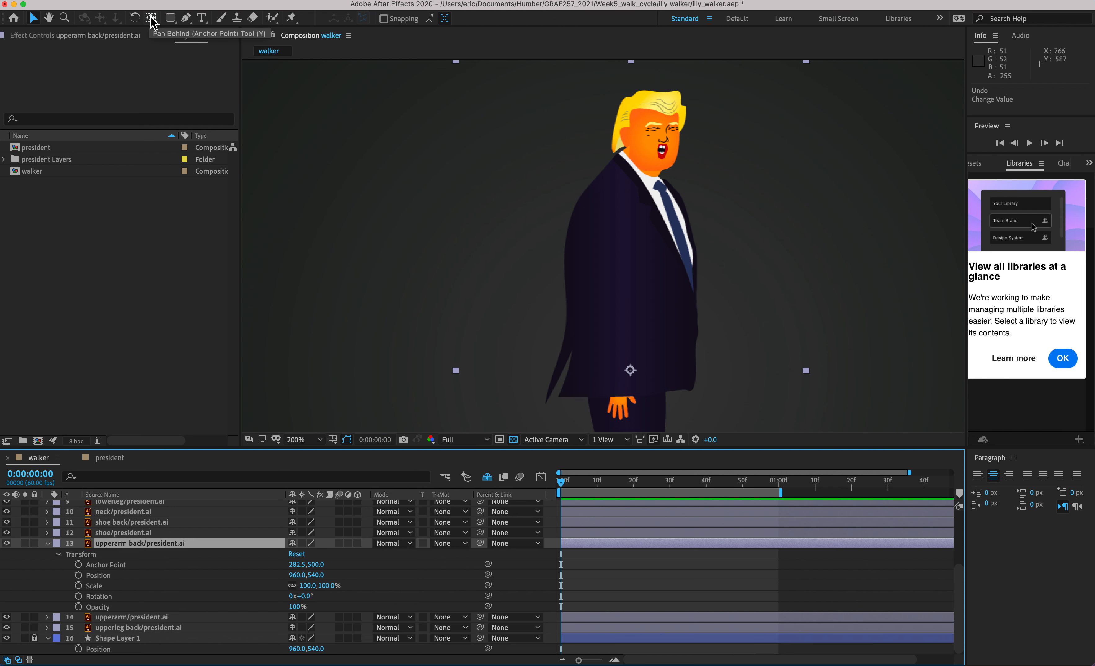
- Use the Pan Behind tool to move the upperarm back layer's anchor point up to the shoulder, at about 257.5, 249.0
key("alt+super+8")
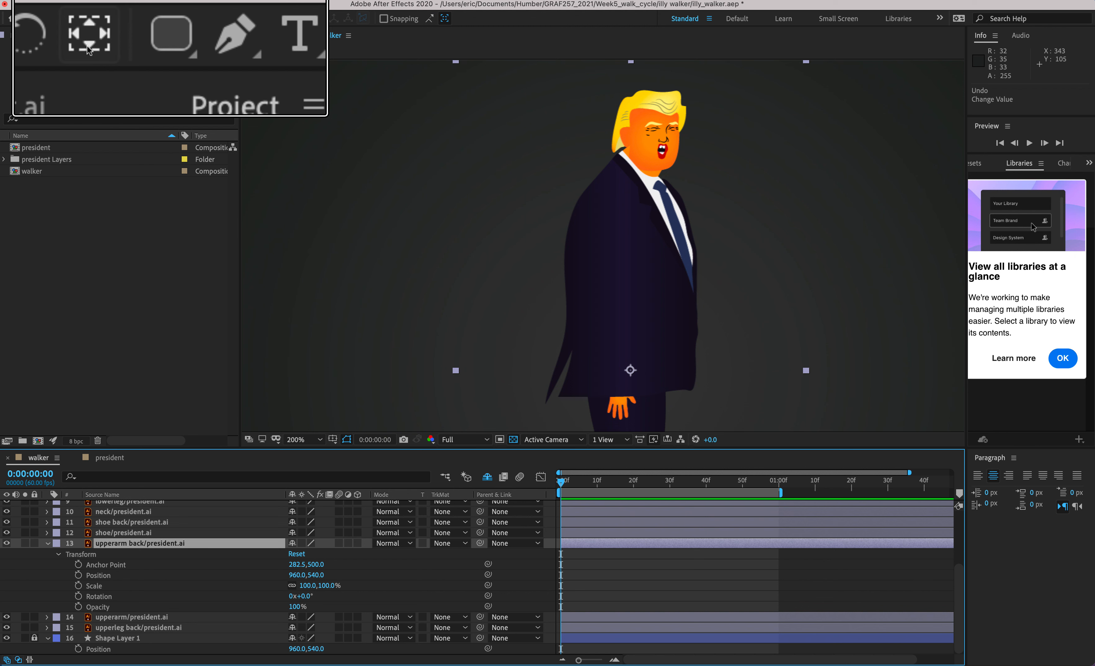
left_click(89, 38)
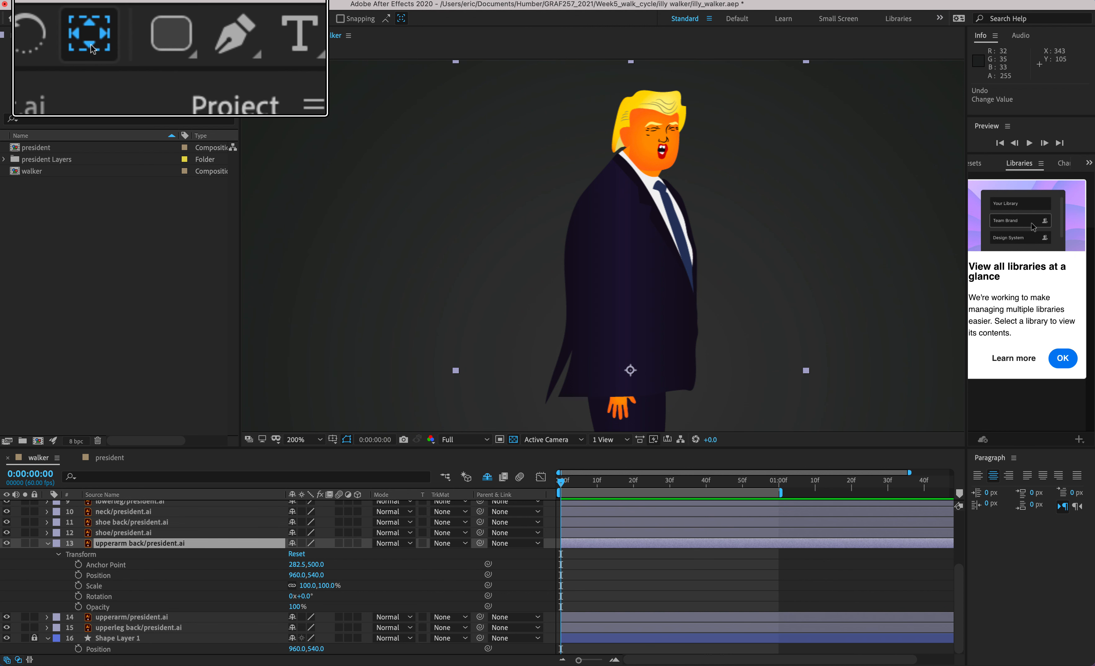
key("alt+super+8")
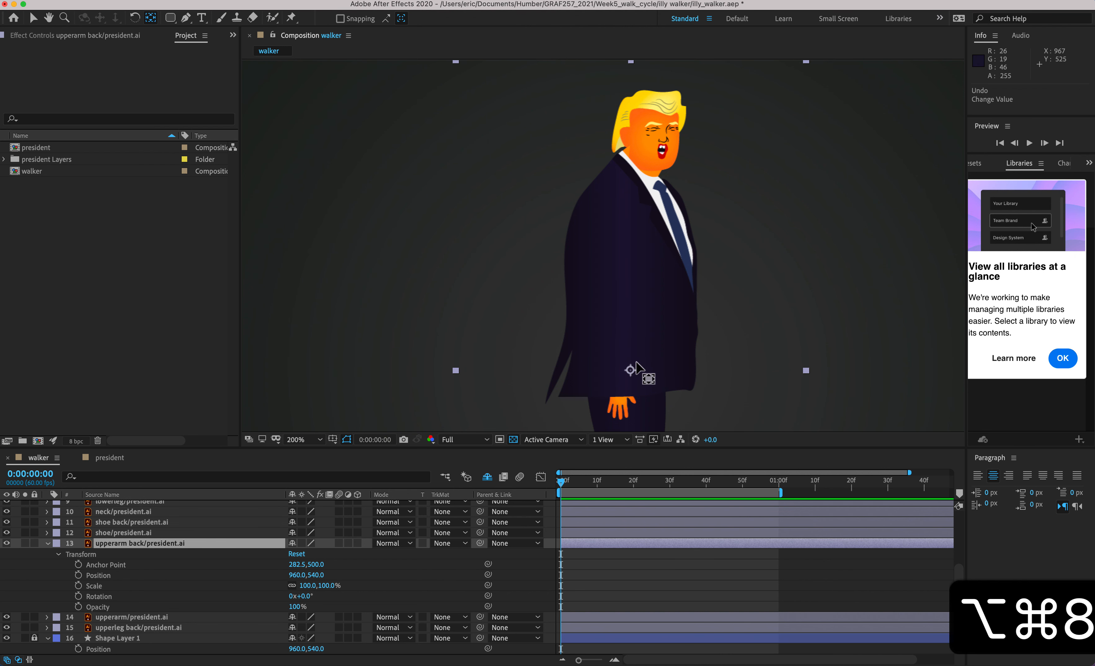
key("XF86MonBrightnessUp")
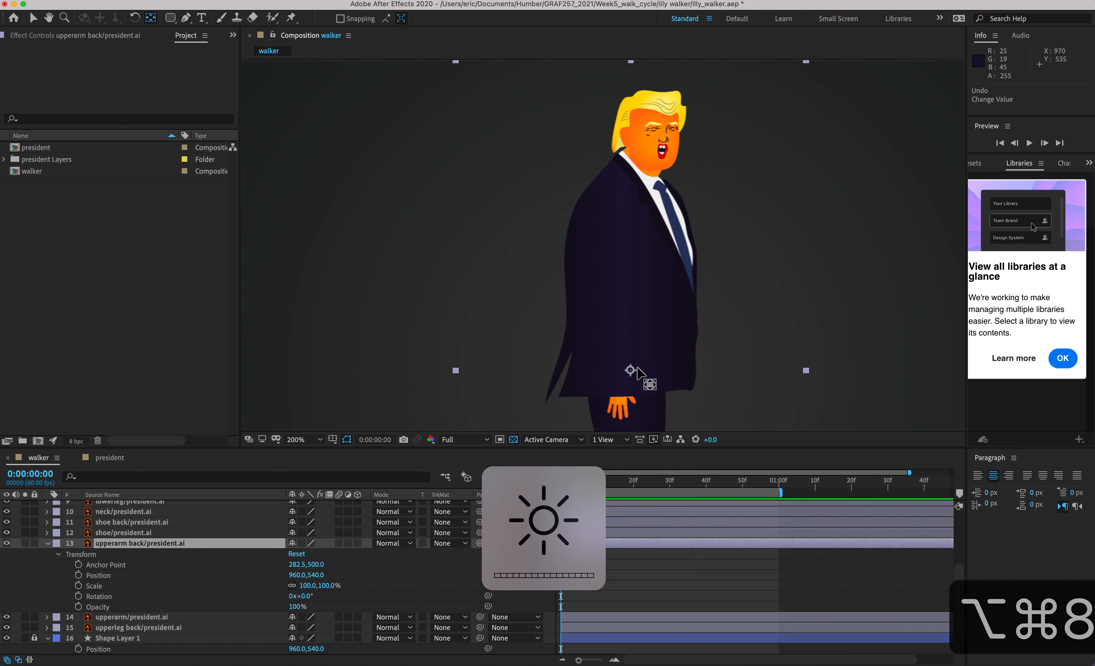
left_click_drag(632, 376, 616, 220)
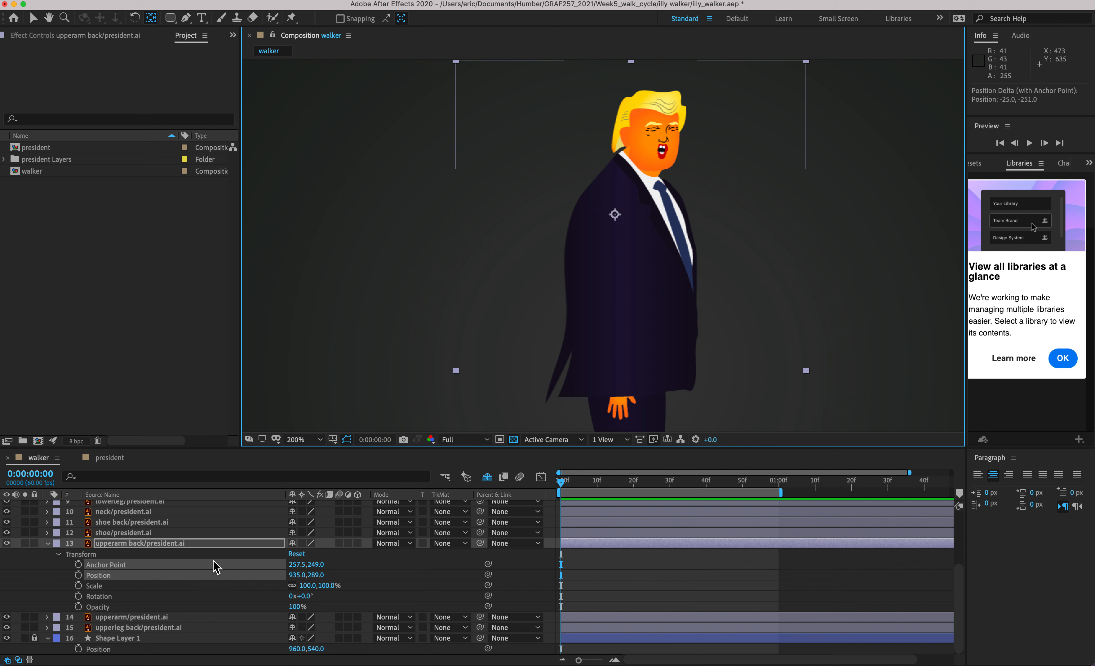
- Hide the body/president.ai layer, refine the upperarm back layer's anchor point to about 260.5, 239.0, and collapse that layer
scroll(112, 586, "up", 4)
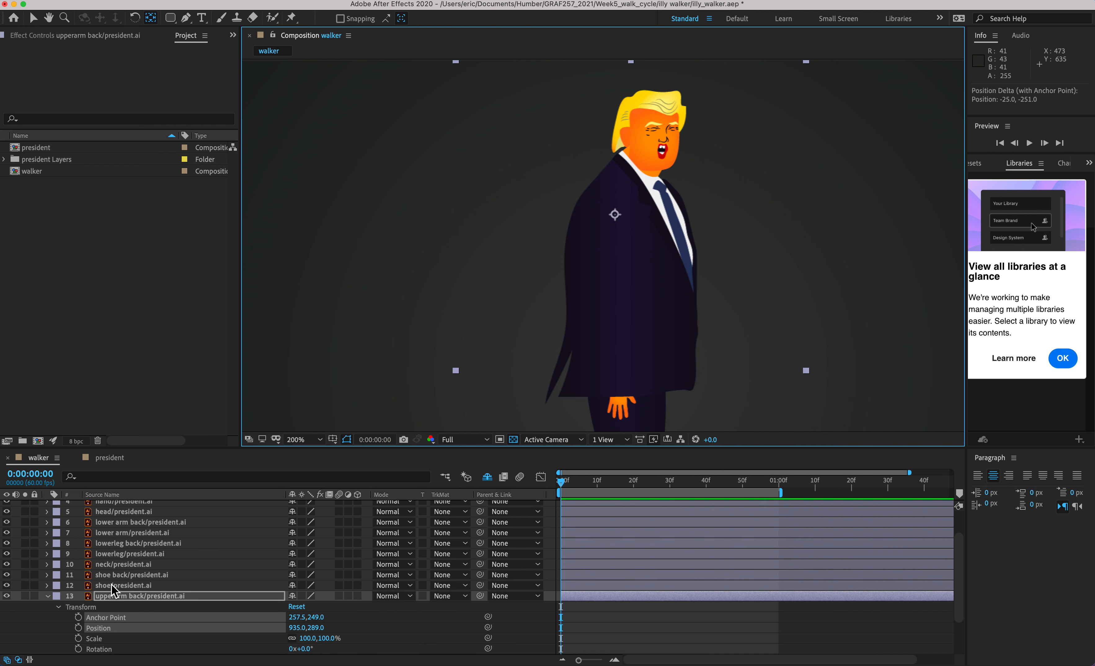
scroll(114, 588, "up", 1)
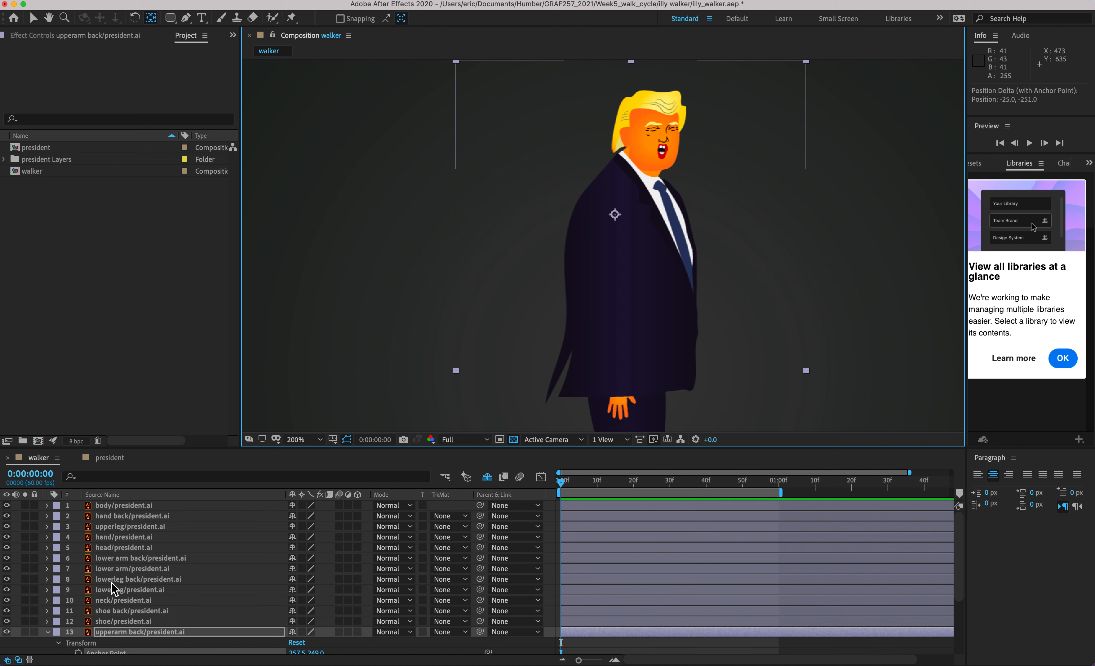
left_click(7, 506)
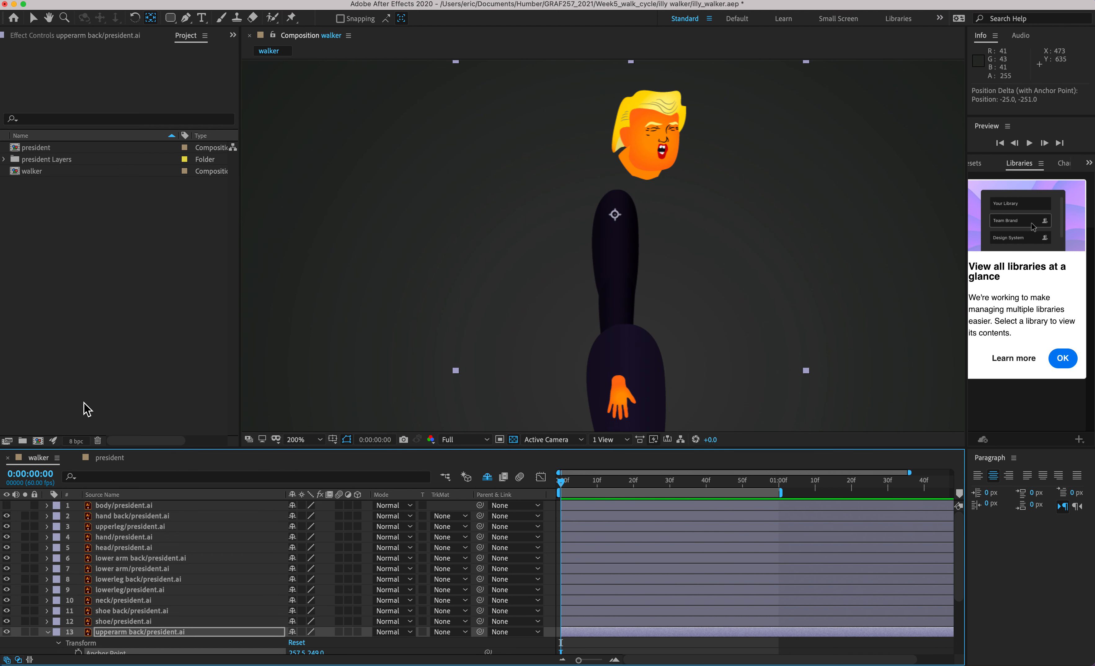
left_click_drag(615, 215, 617, 208)
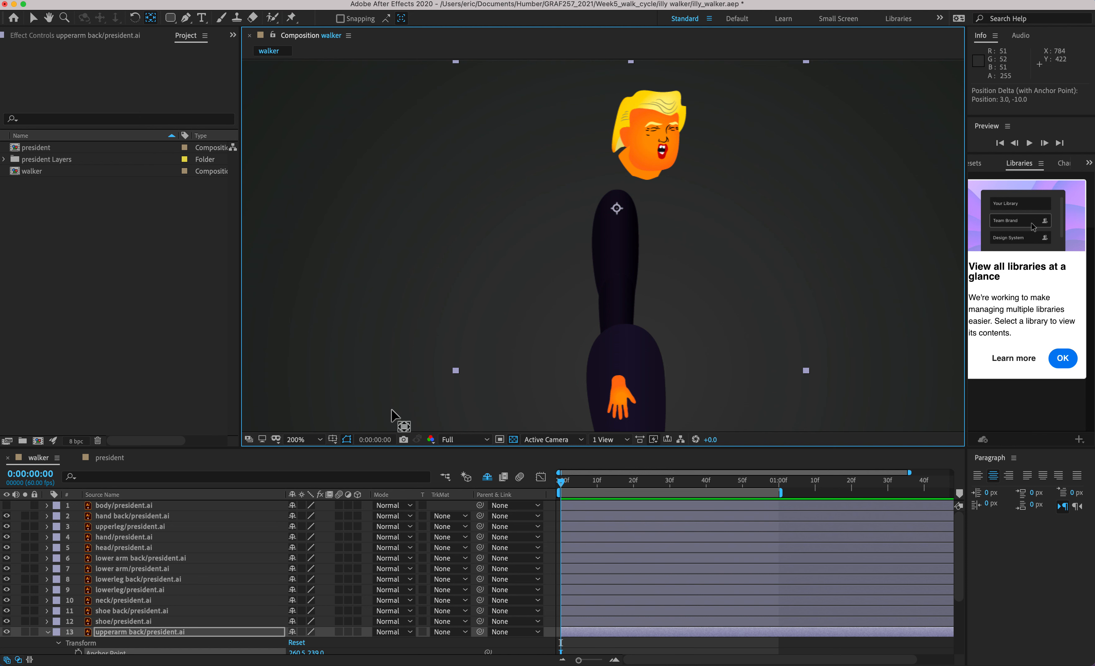
scroll(192, 569, "down", 3)
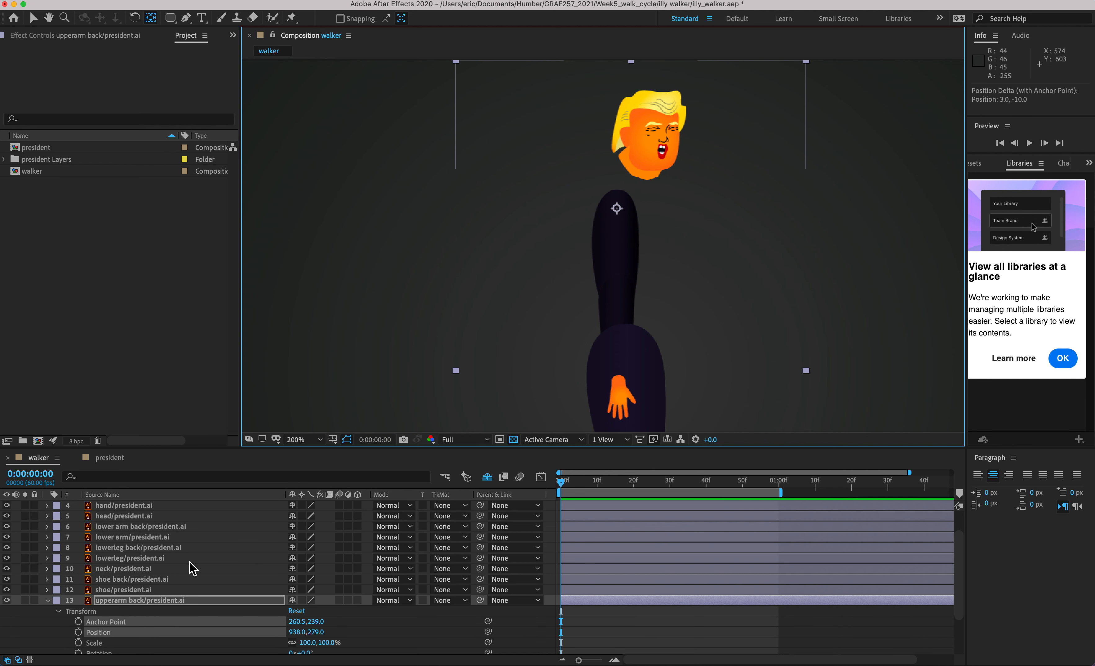
left_click(47, 602)
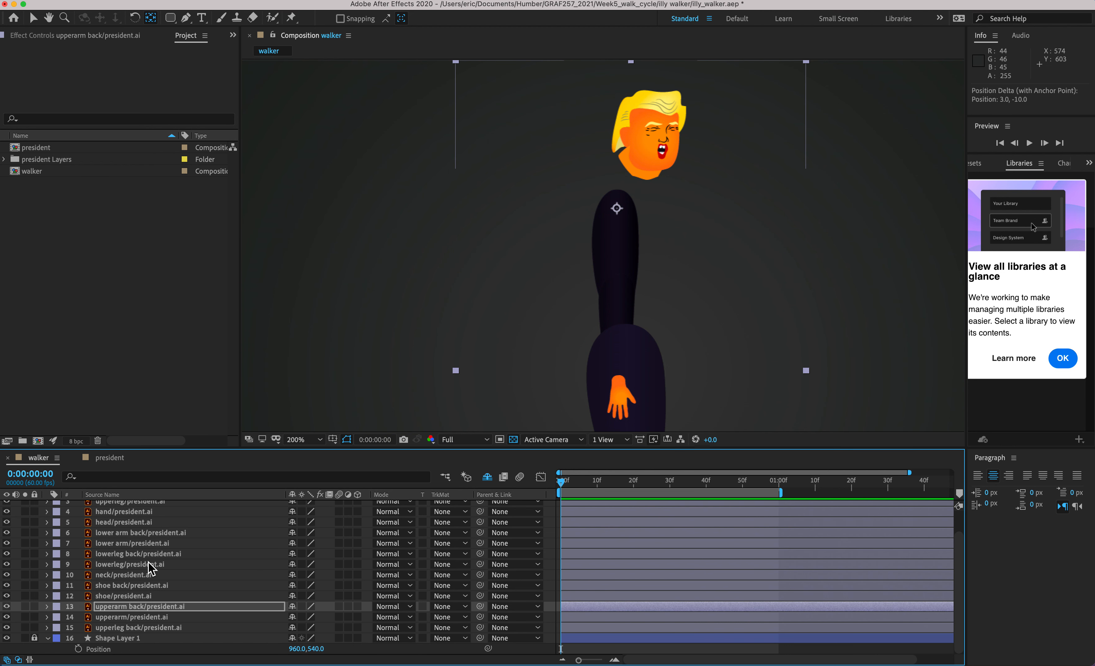
- Select the upperarm/president.ai layer and move its anchor point to the shoulder, shifting it by about -20, -248
key("alt+super+8")
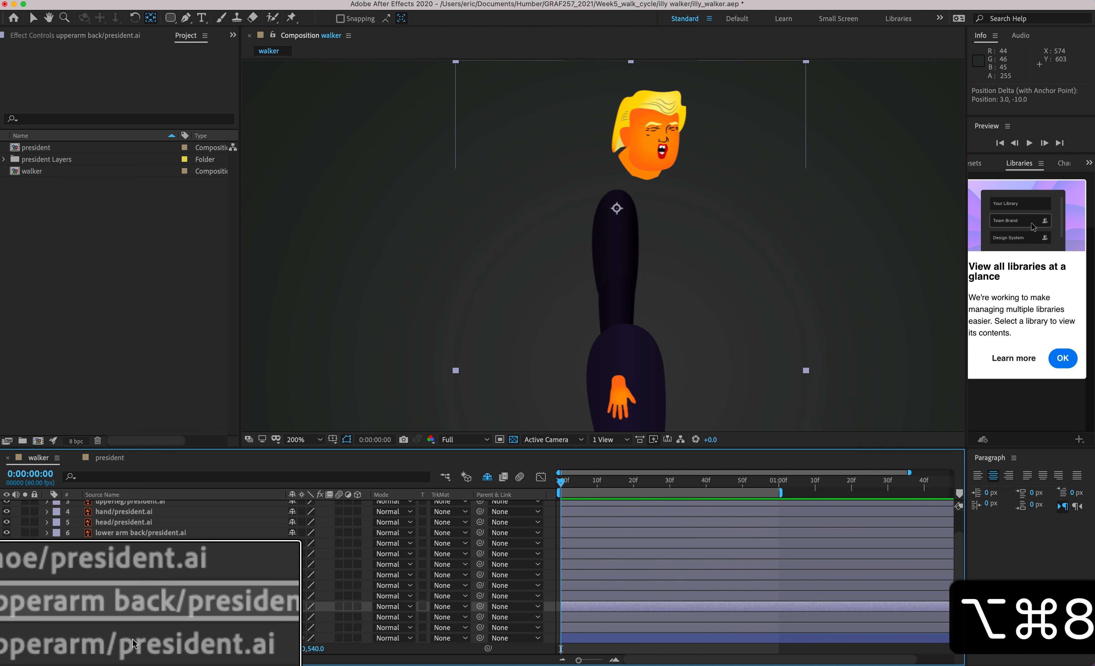
left_click(136, 618)
key("alt+super+8")
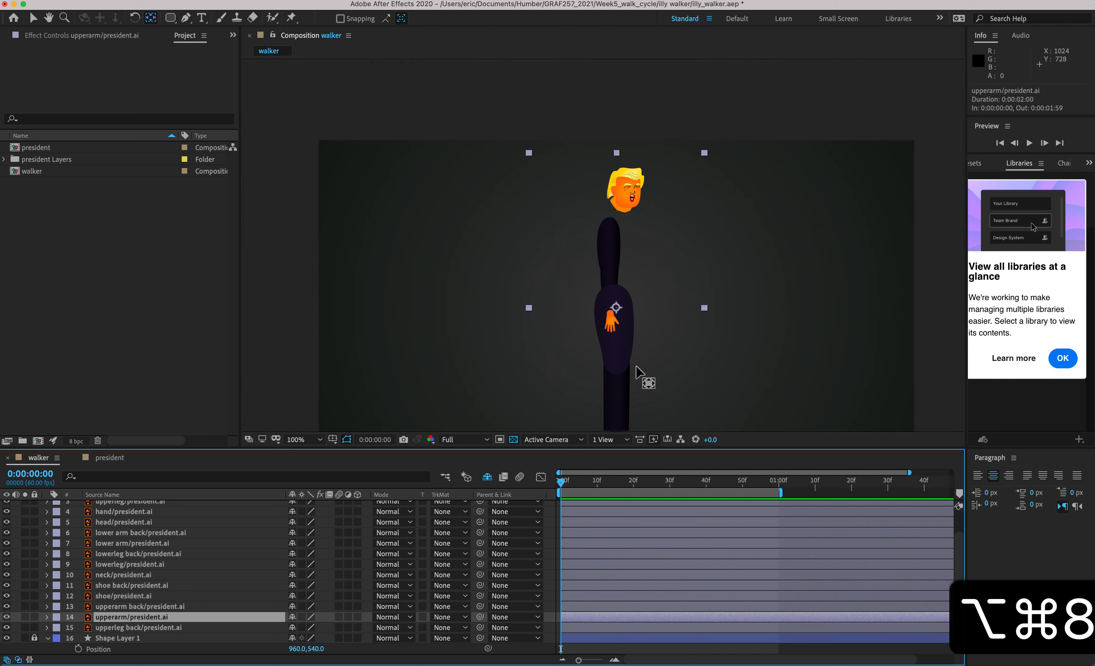
left_click_drag(616, 309, 610, 235)
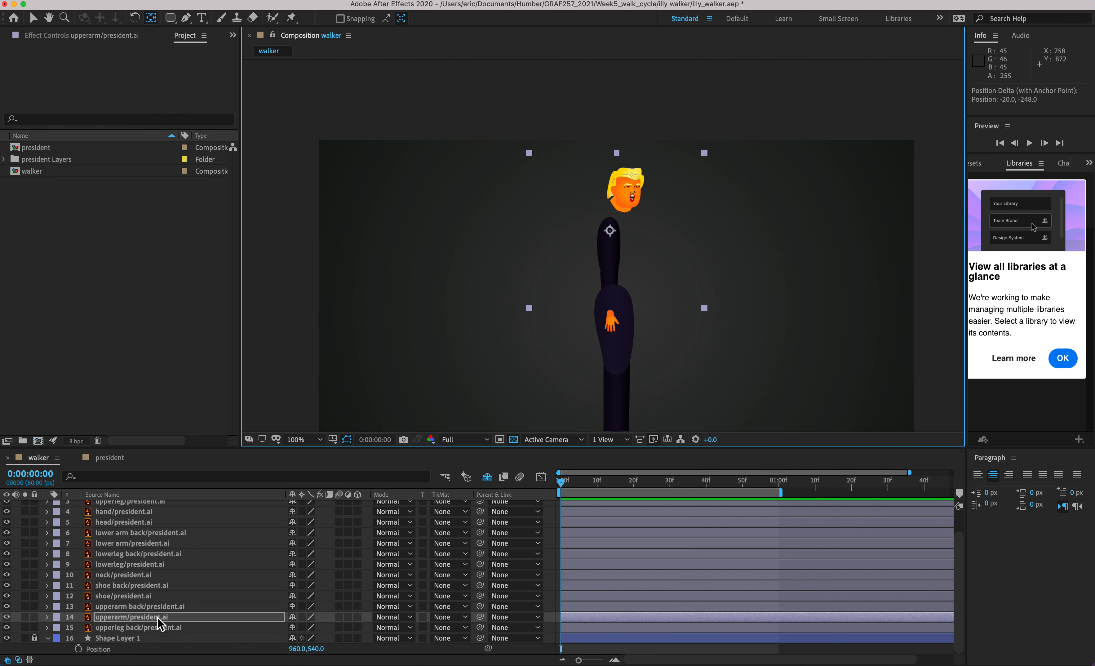
- Select the lower arm back/president.ai layer, try rotating it to about 274°, undo the rotation, and collapse the layer
scroll(157, 617, "up", 1)
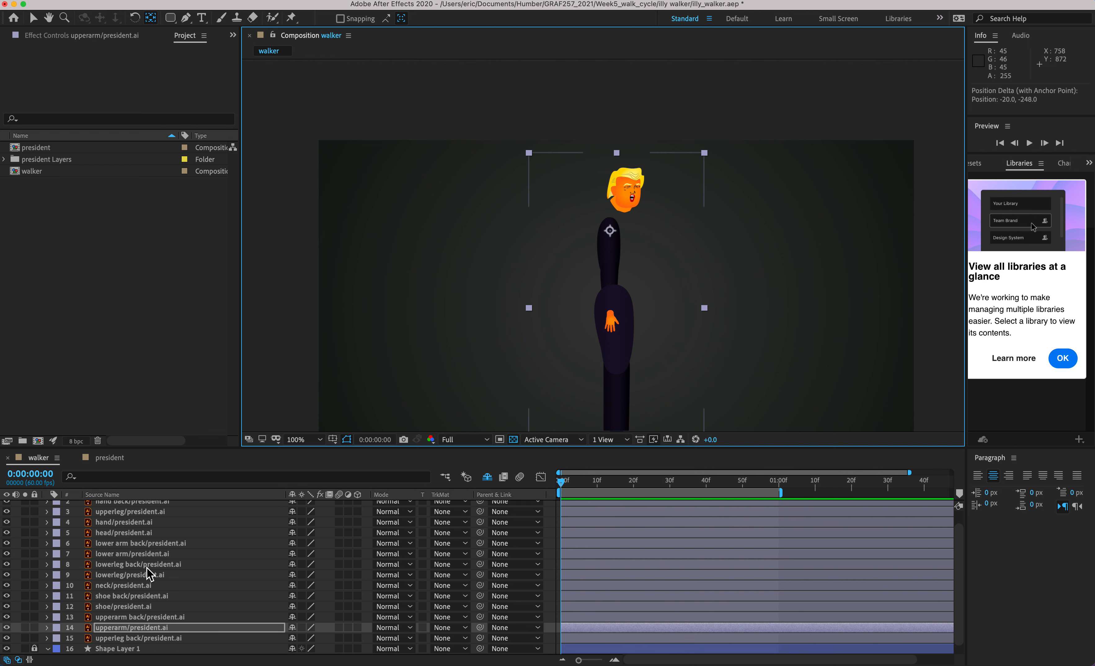
left_click(143, 547)
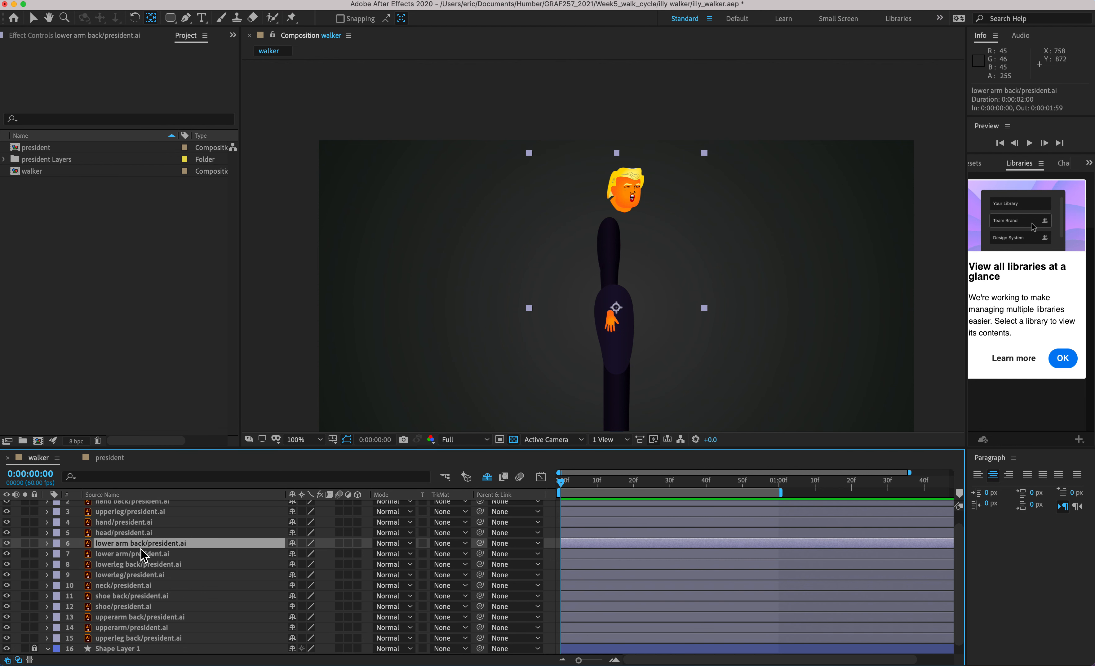
left_click(47, 543)
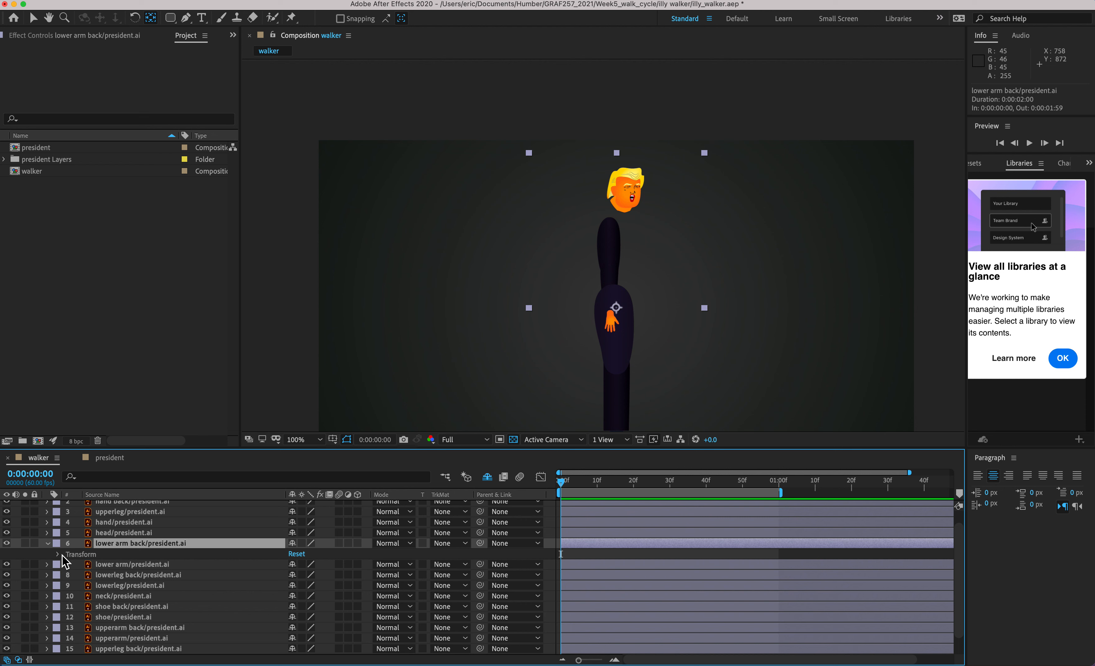
left_click(57, 554)
left_click_drag(305, 597, 469, 604)
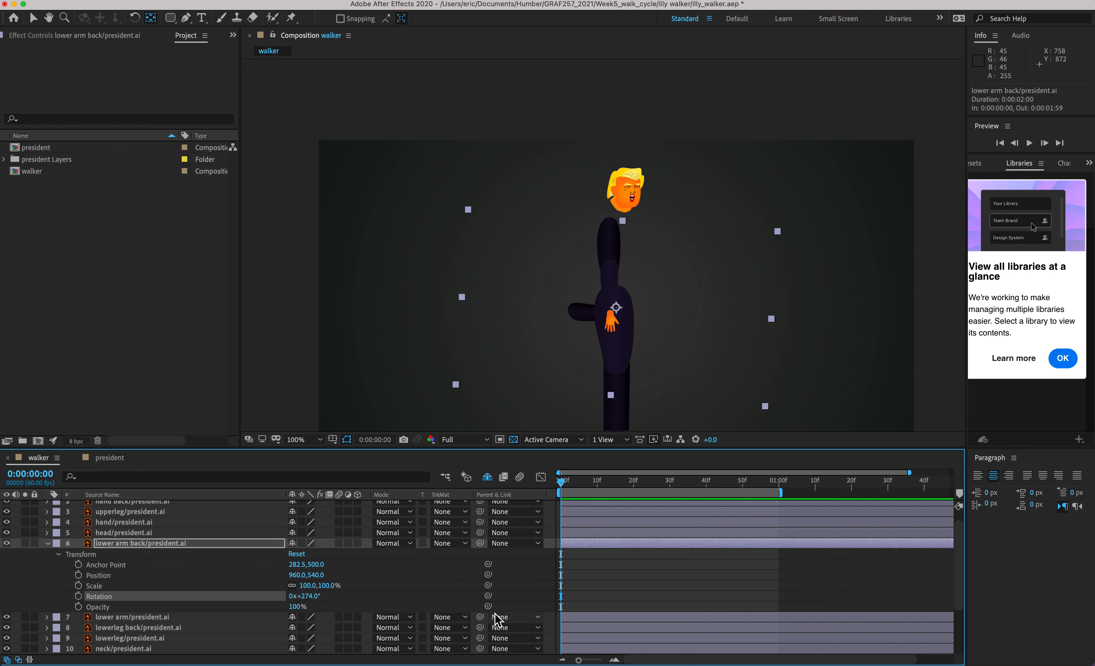
key("super+z")
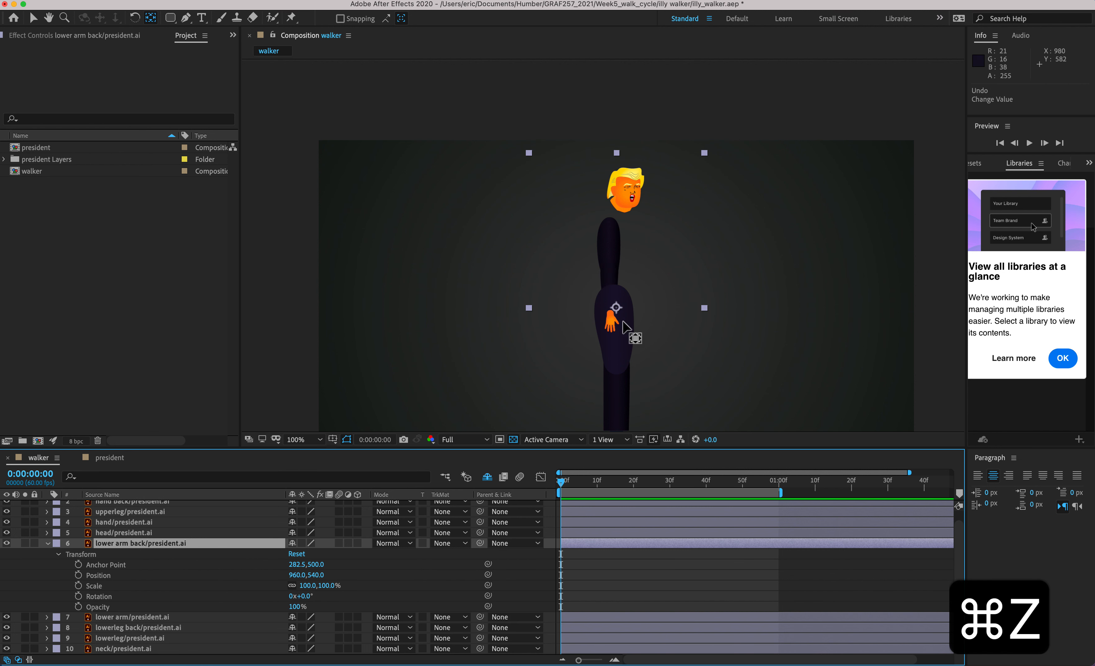
left_click(47, 543)
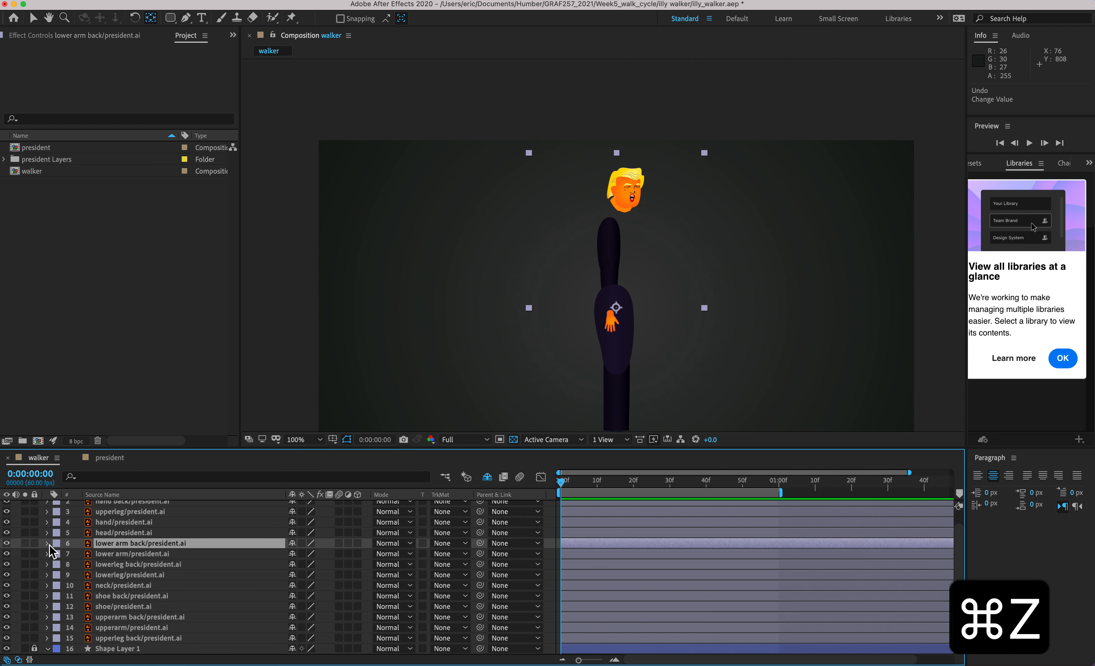
- Move the lower arm back layer's anchor point up from the composition centre towards the elbow
left_click(617, 310)
left_click_drag(617, 309, 597, 239)
key("period")
key("period")
key("period")
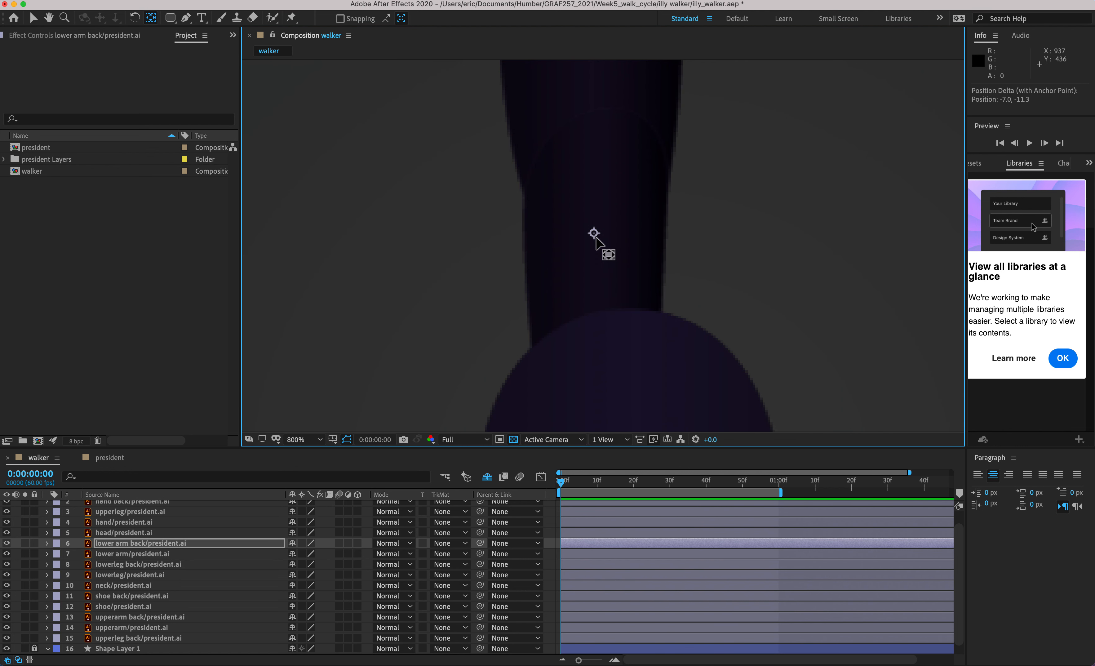
- Test the lower arm back layer's rotation, undo it, and raise the anchor point to about 260.5, 361.5
left_click(52, 545)
left_click_drag(310, 598, 283, 585)
key("super+z")
left_click_drag(594, 233, 598, 153)
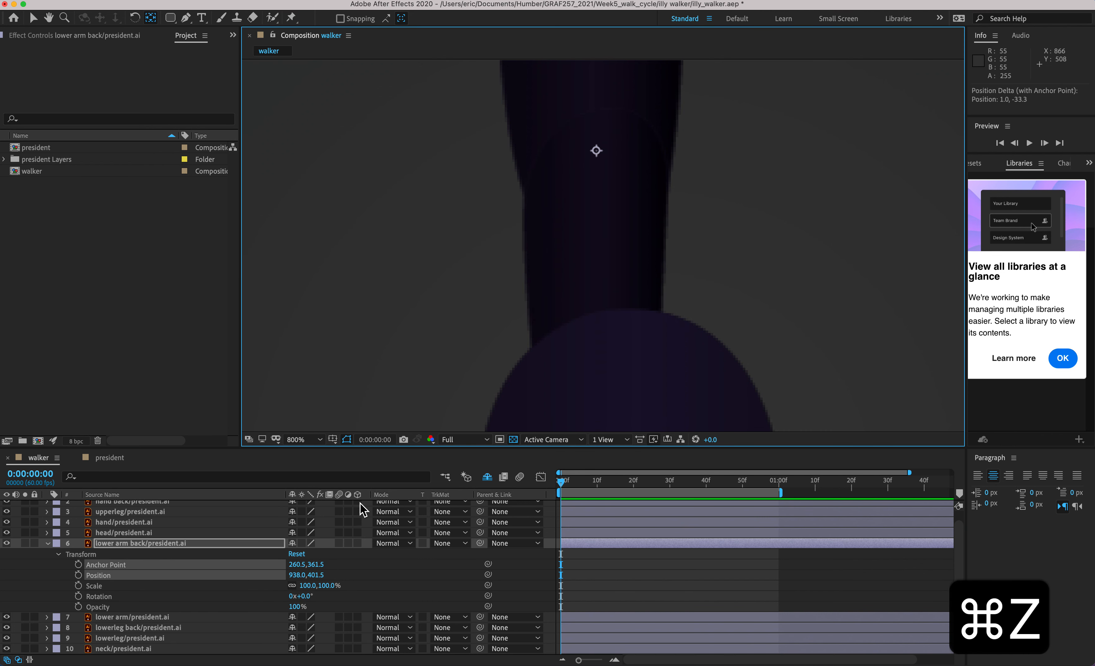
- Fine-tune the lower arm back layer's anchor point to about 252.2, 366.5 at the elbow, testing and undoing its rotation before and after
left_click_drag(310, 596, 366, 619)
key("super+z")
left_click_drag(596, 151, 577, 163)
mouse_move(312, 597)
left_mouse_down()
mouse_move(350, 592)
mouse_move(254, 599)
mouse_move(310, 605)
left_mouse_up()
key("super+z")
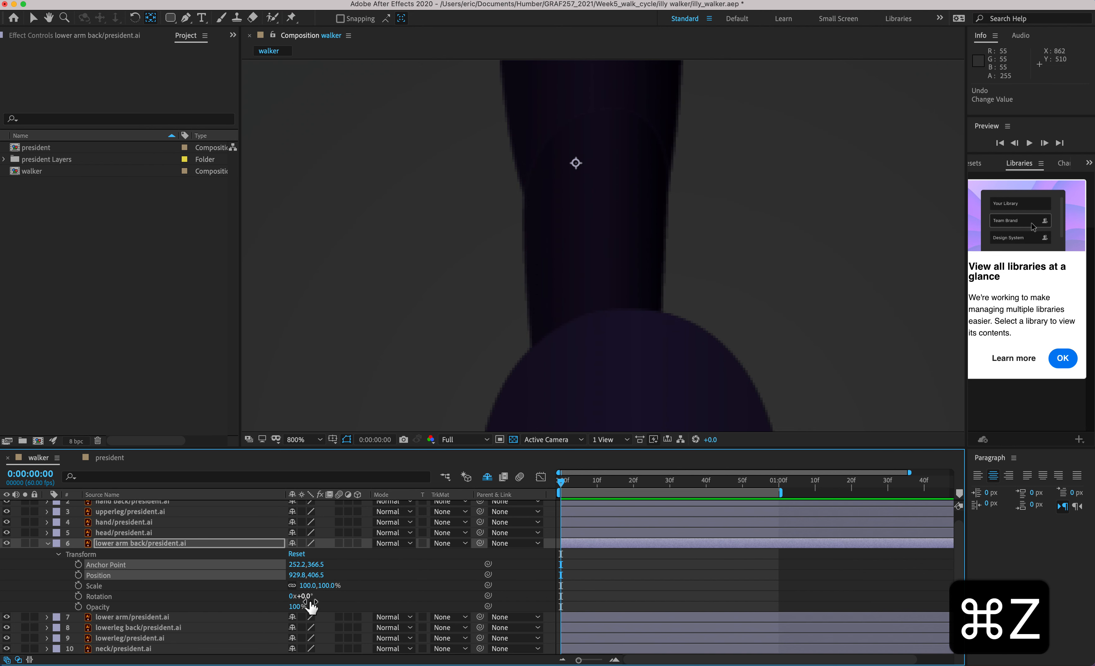
- Select the lower arm/president.ai layer and move its anchor point to the elbow, at about 251.0, 366.5
key("alt+super+8")
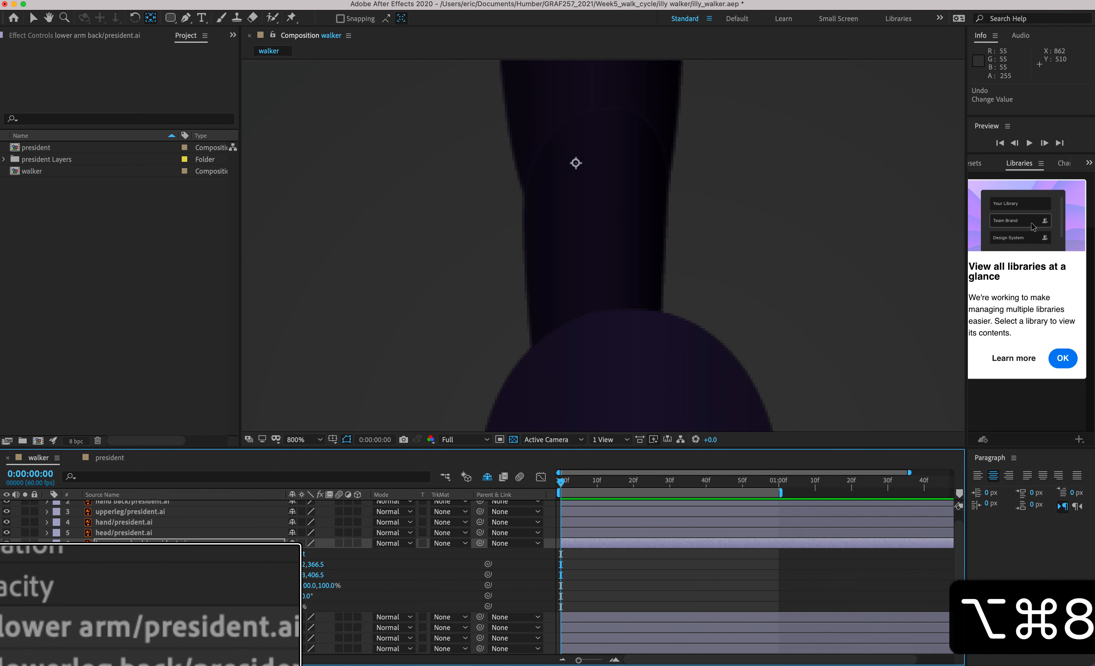
left_click(124, 617)
key("alt+super+8")
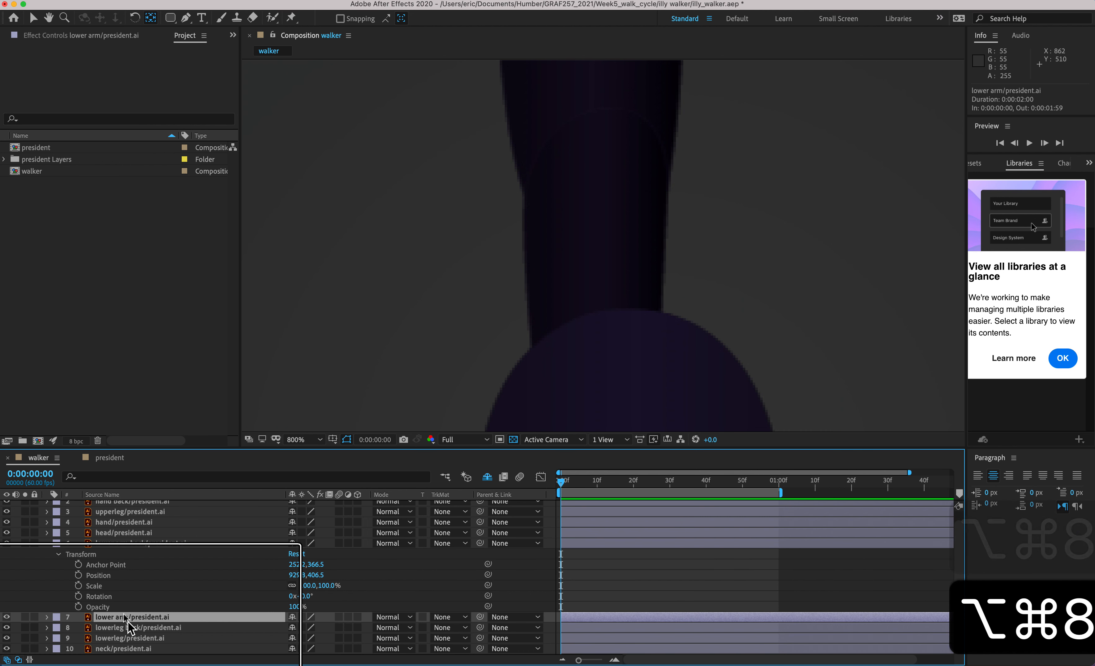
scroll(645, 335, "down", 1)
left_click(645, 419)
left_click_drag(645, 415, 606, 249)
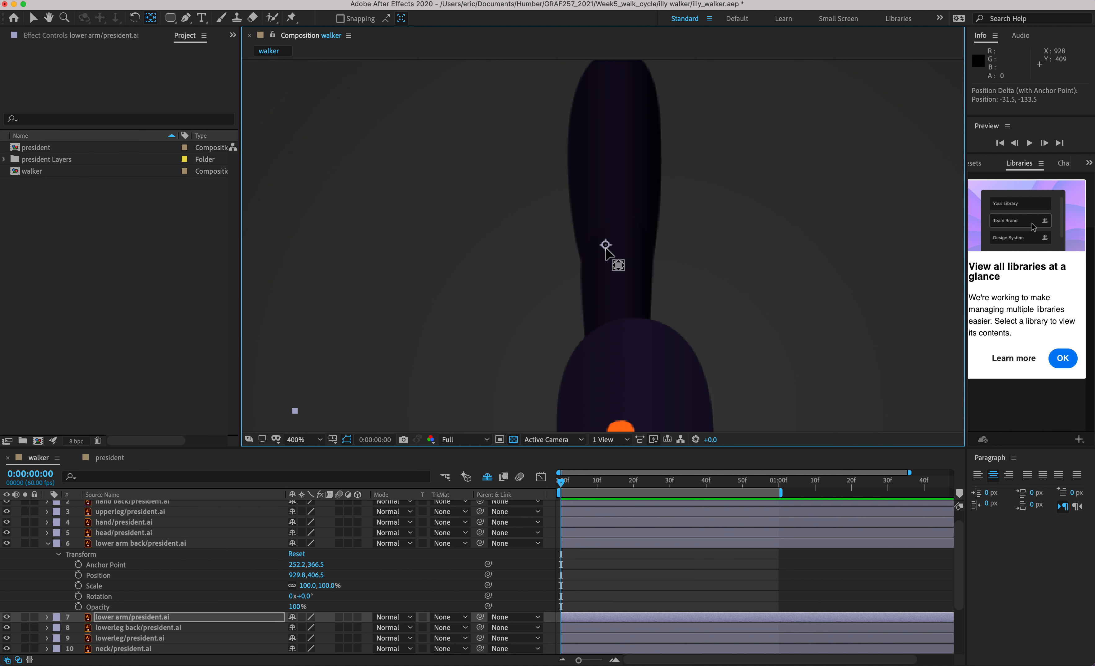
- Collapse the lower arm back layer, test the lower arm layer's rotation about its elbow anchor point, undo it, and collapse the layer
left_click(52, 546)
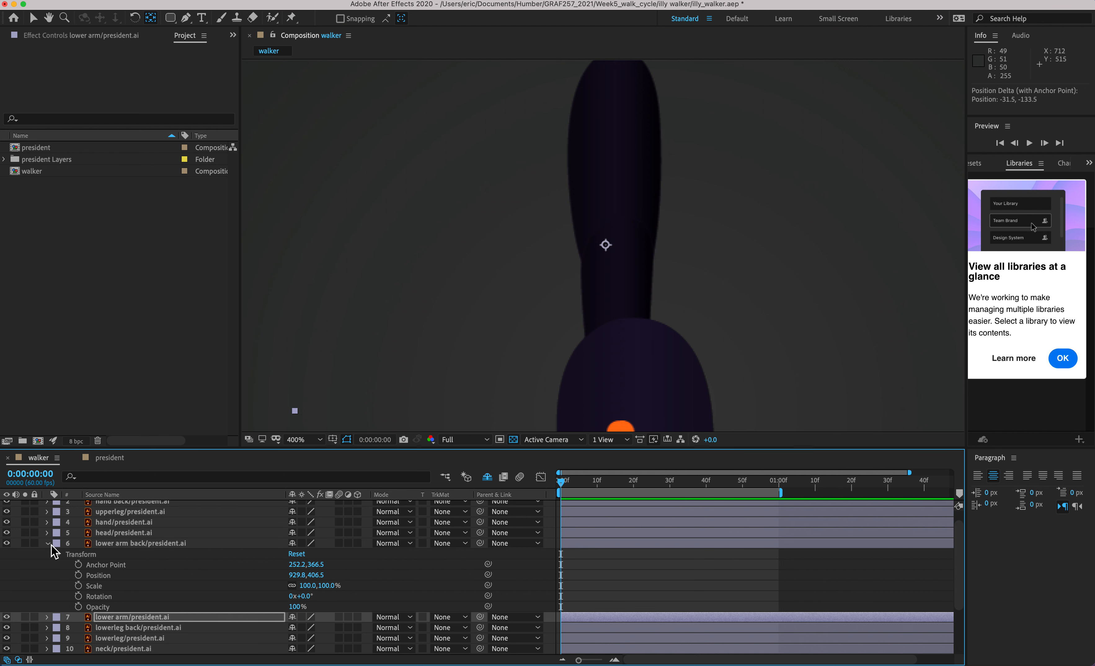
left_click(48, 544)
left_click(47, 554)
scroll(64, 571, "down", 1)
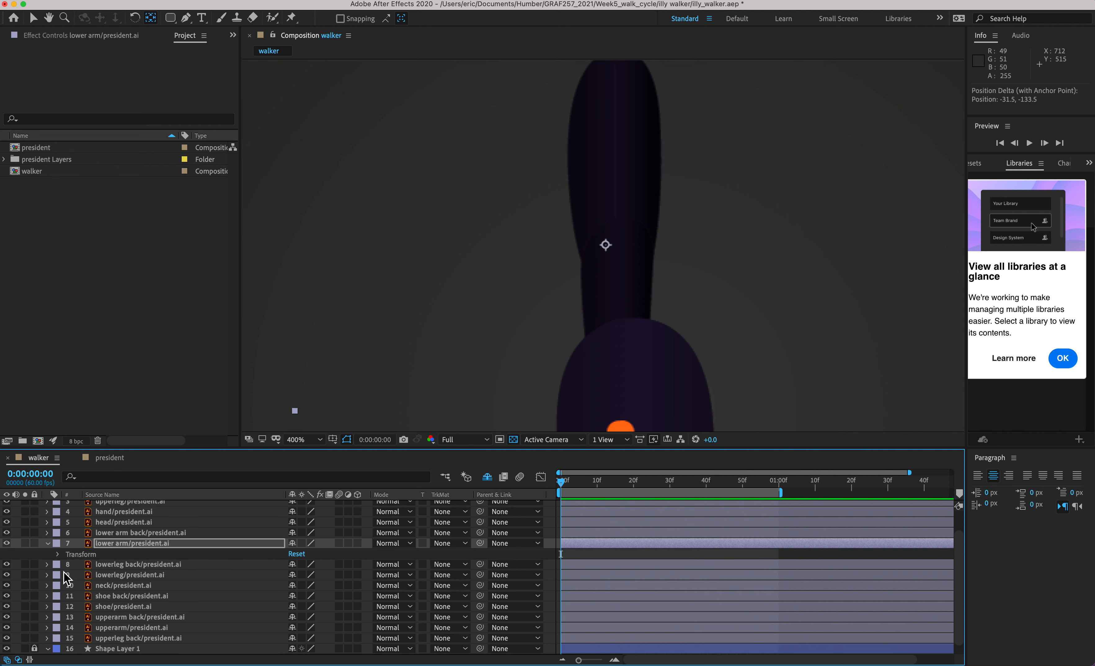
left_click(58, 554)
scroll(191, 593, "down", 2)
mouse_move(308, 575)
left_mouse_down()
mouse_move(349, 577)
mouse_move(237, 578)
mouse_move(322, 584)
left_mouse_up()
key("cmd+z")
key("comma")
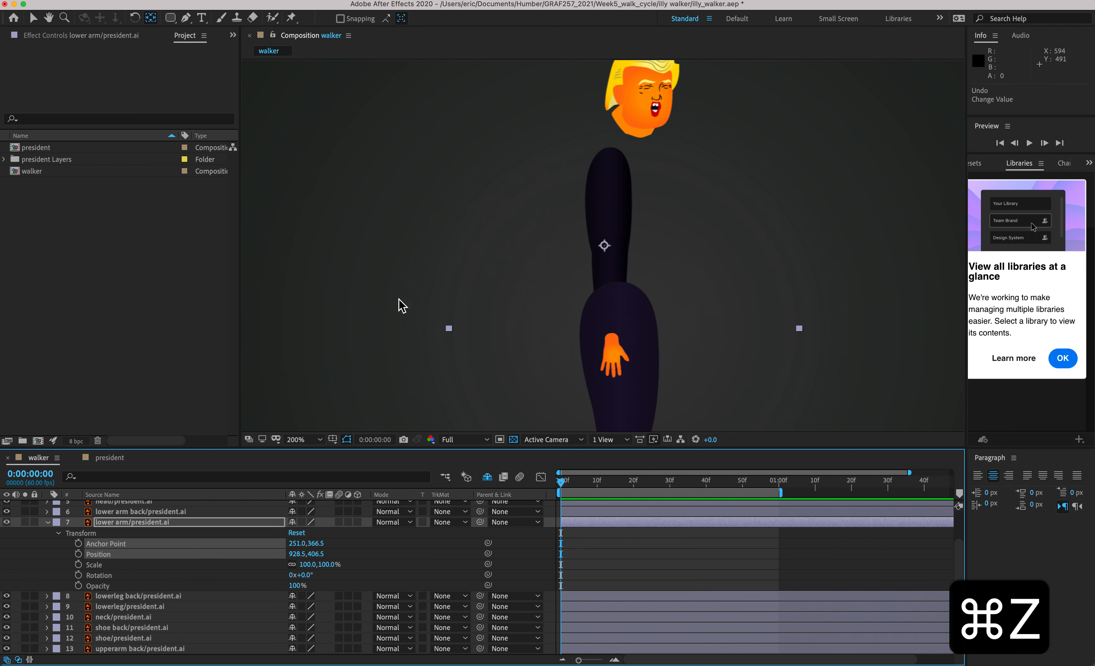
left_click(47, 522)
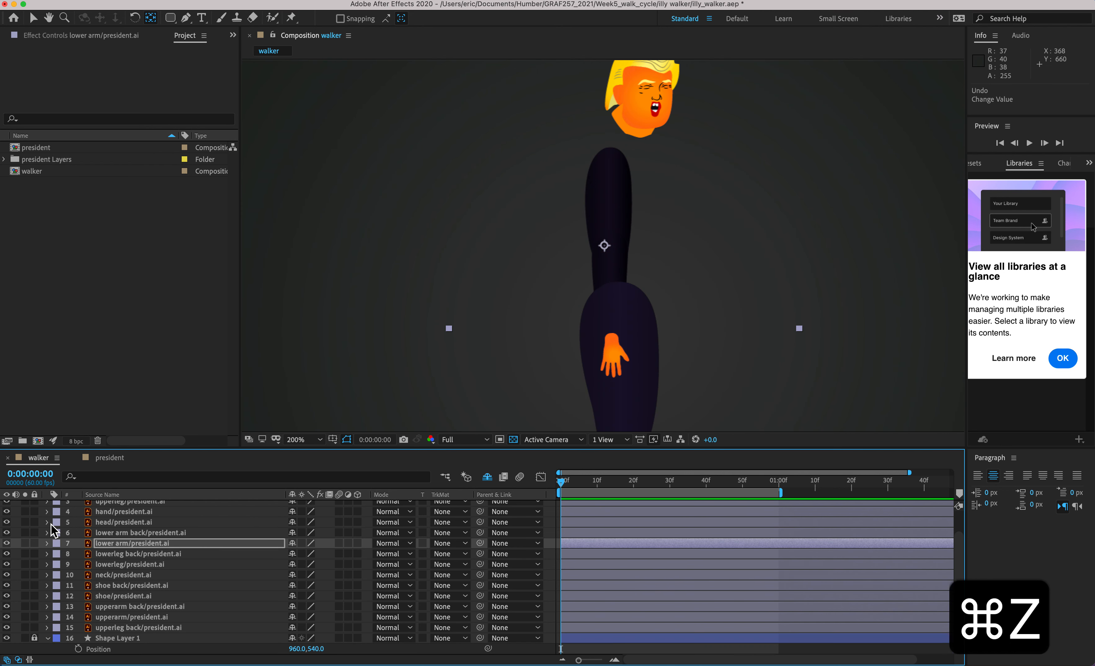
key("comma")
key("period")
key("comma")
key("period")
key("space")
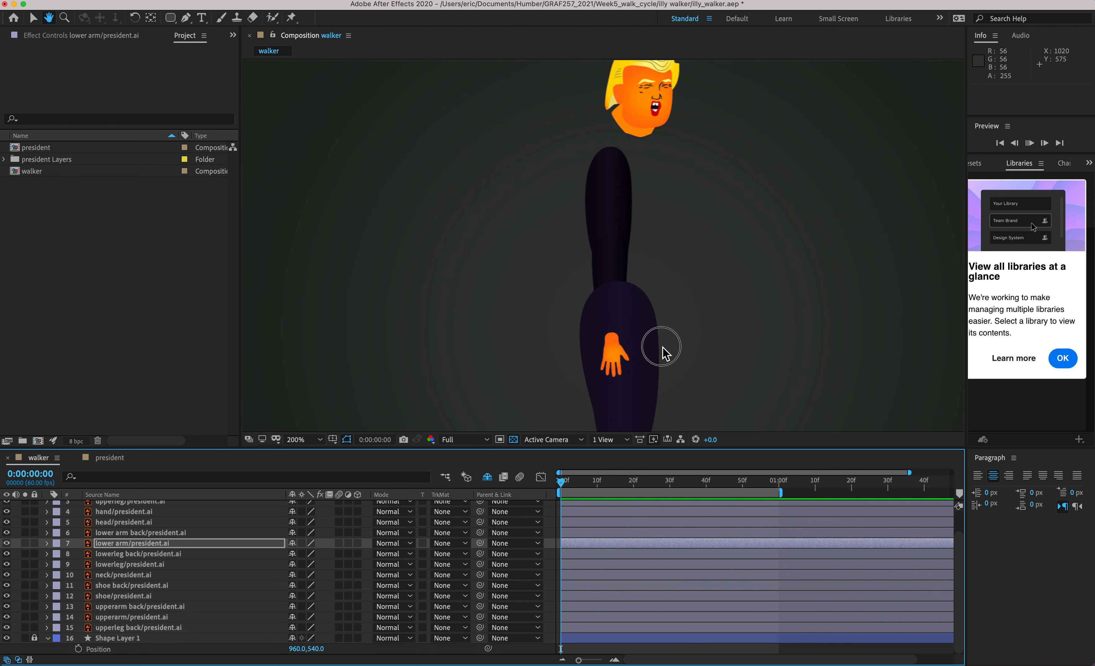
- Hide the upperleg/president.ai and upperleg back/president.ai layers to expose the arm and hand
key("space")
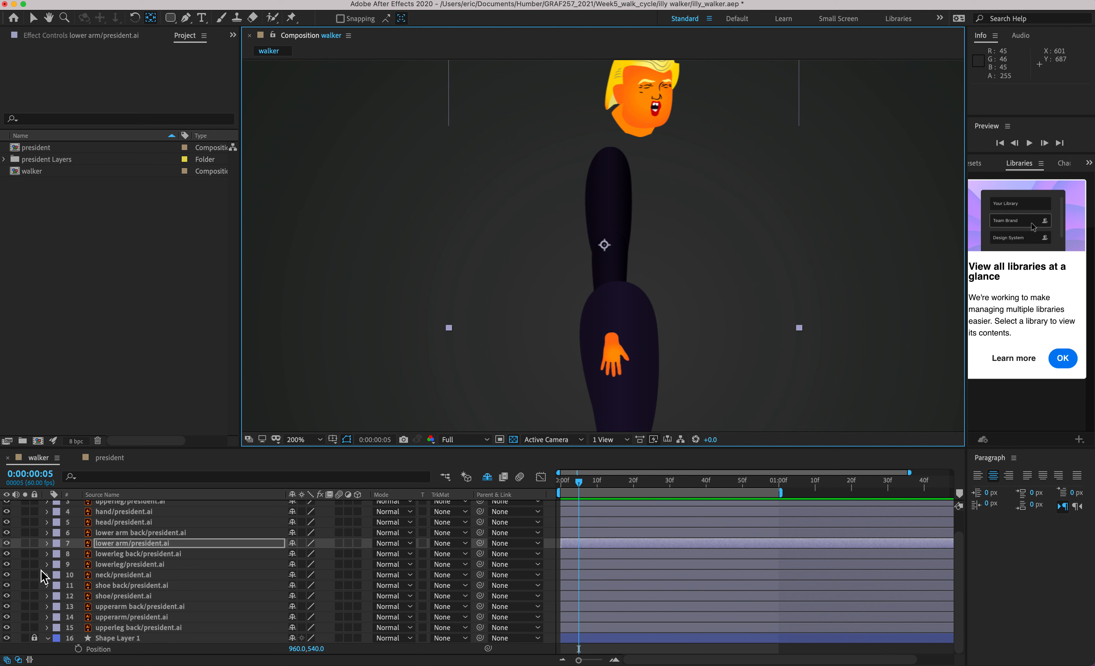
scroll(41, 570, "up", 2)
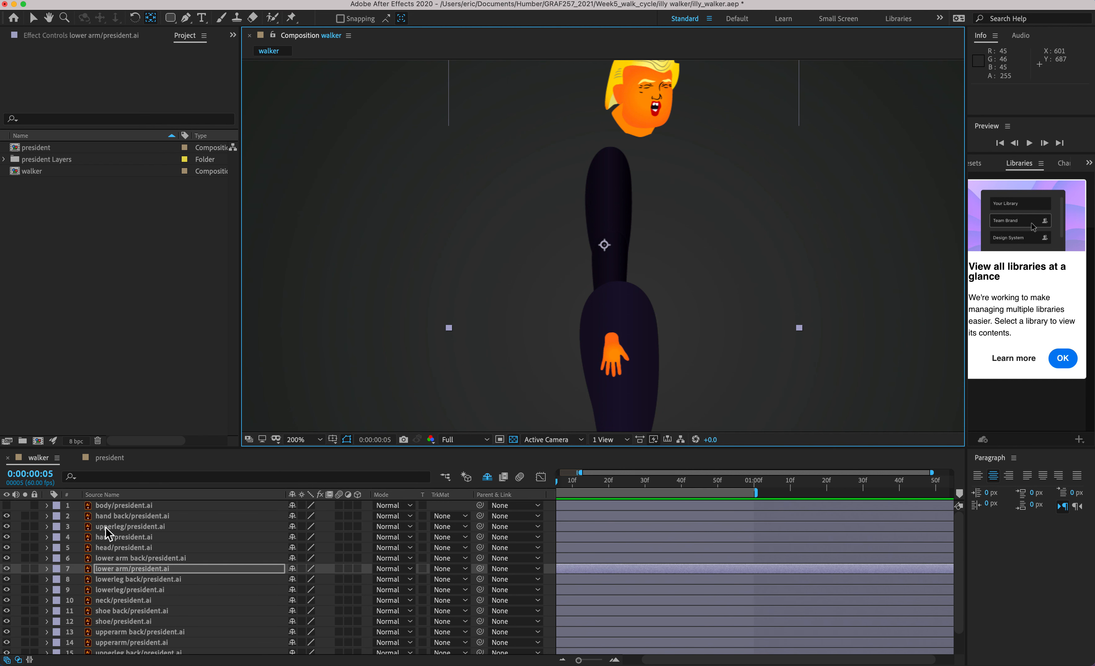
key("alt+super+8")
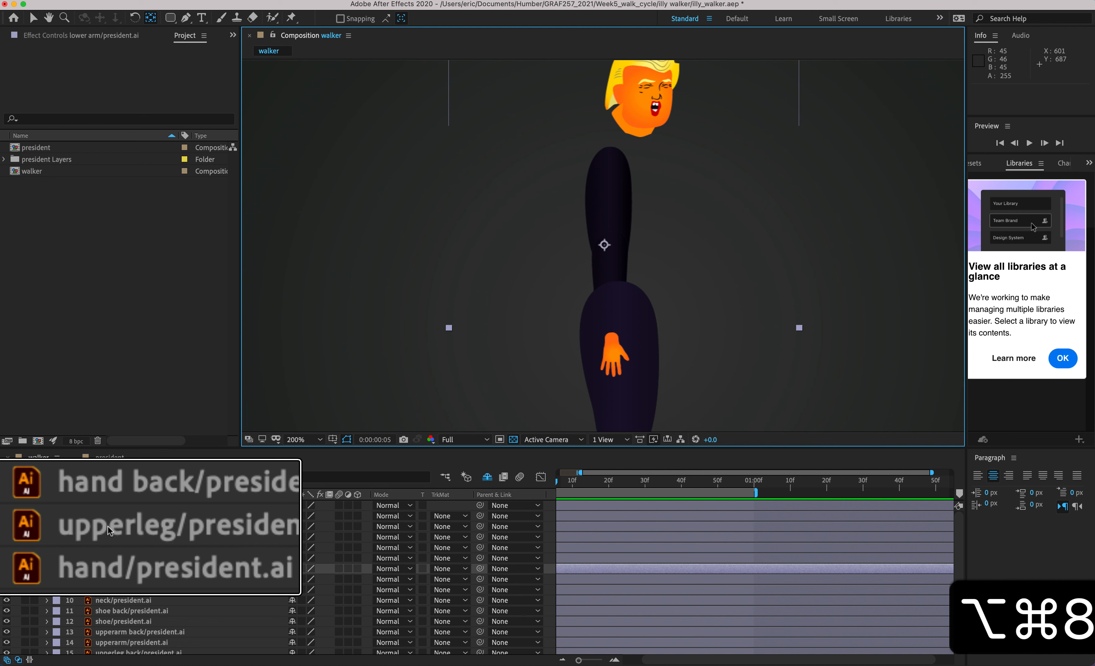
key("alt+super+8")
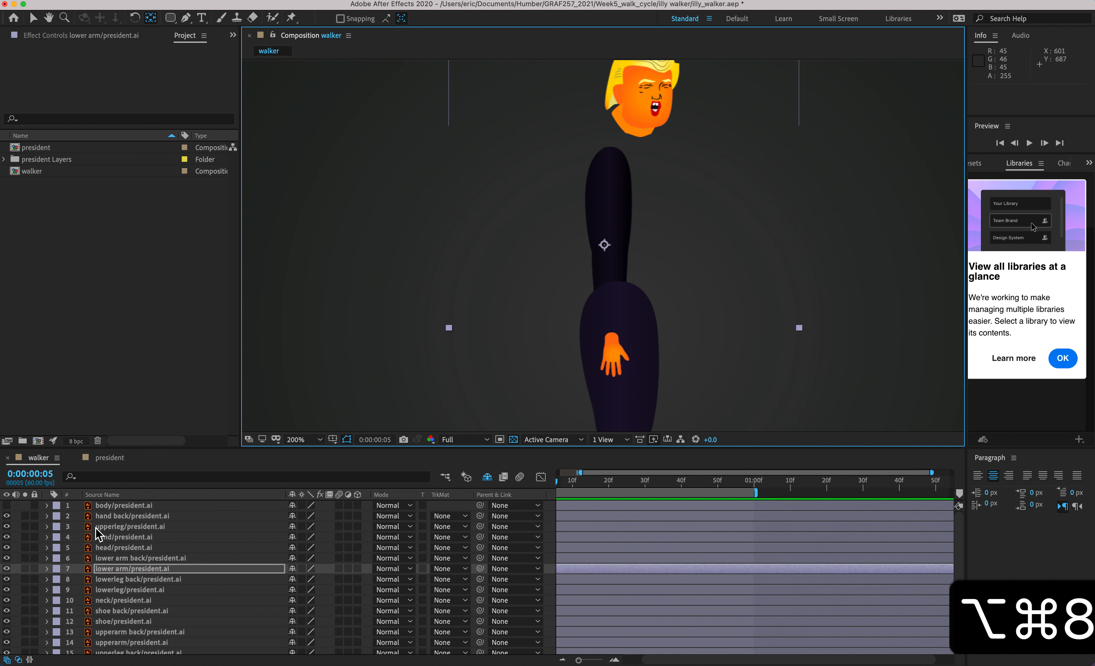
left_click(7, 526)
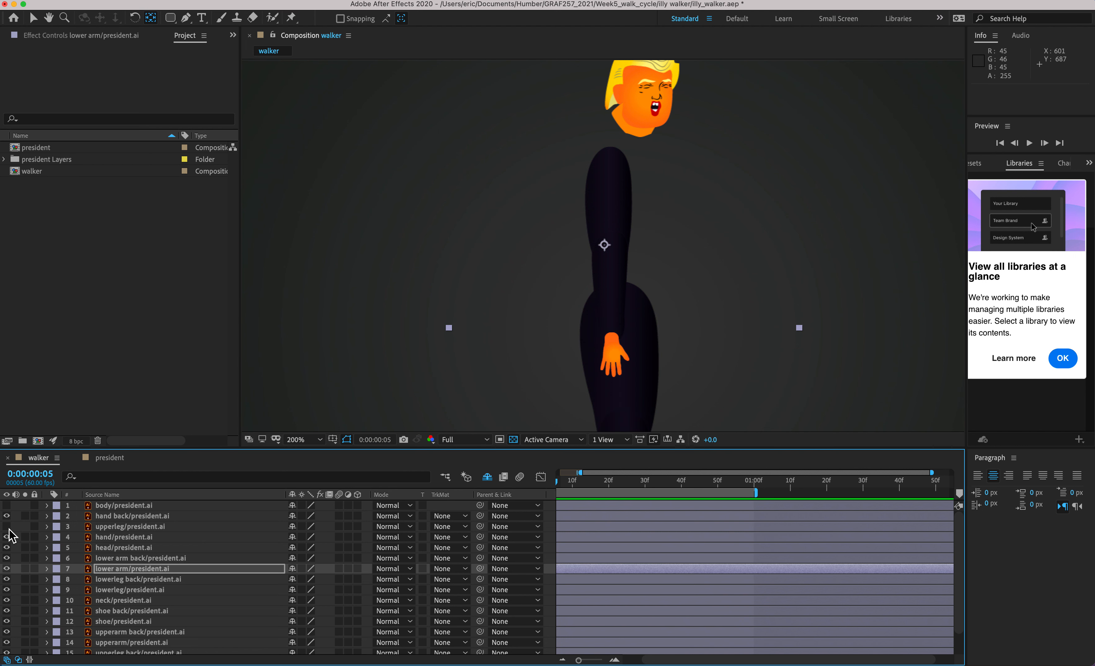
scroll(10, 536, "down", 2)
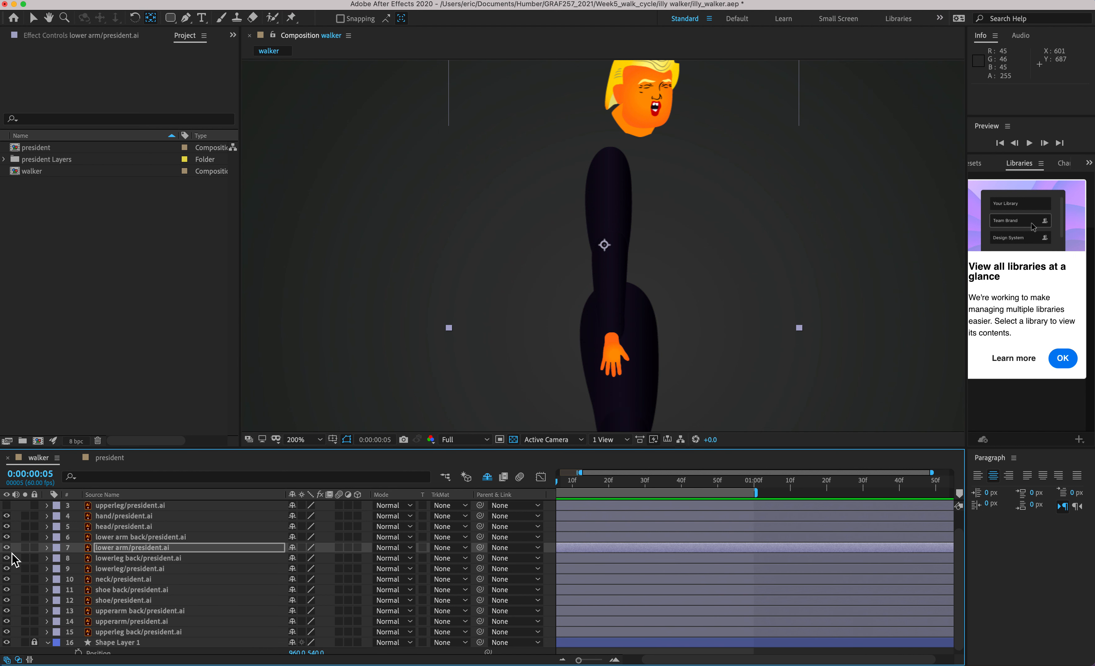
left_click(7, 632)
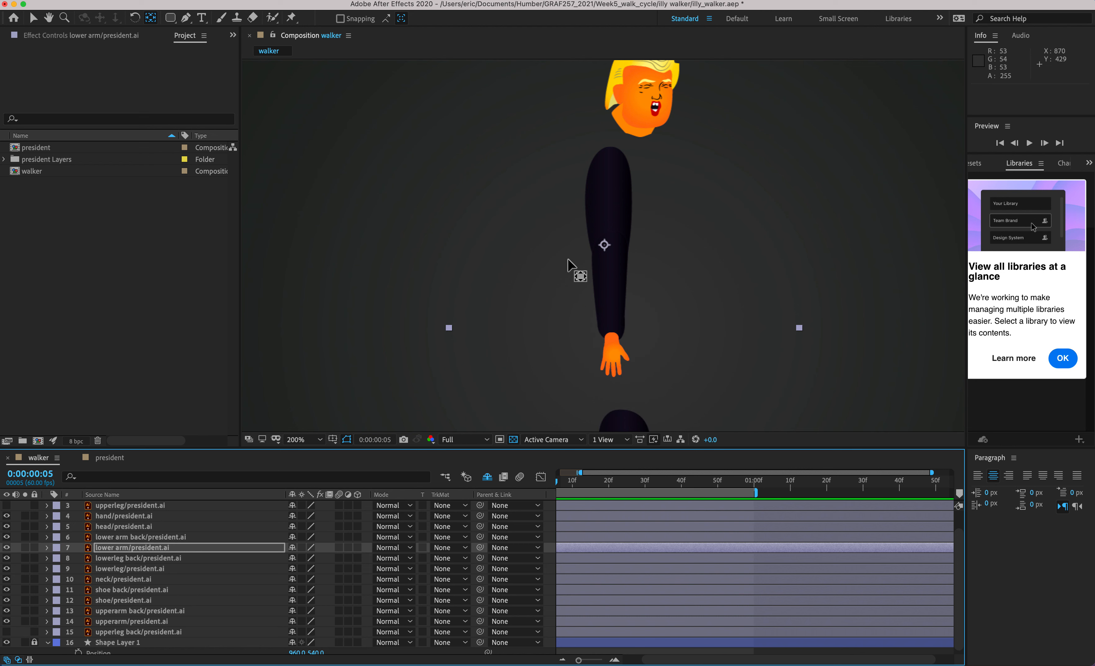
- Select the hand/president.ai layer and move its anchor point to the wrist, offsetting it by about -19, 9
left_click(109, 518)
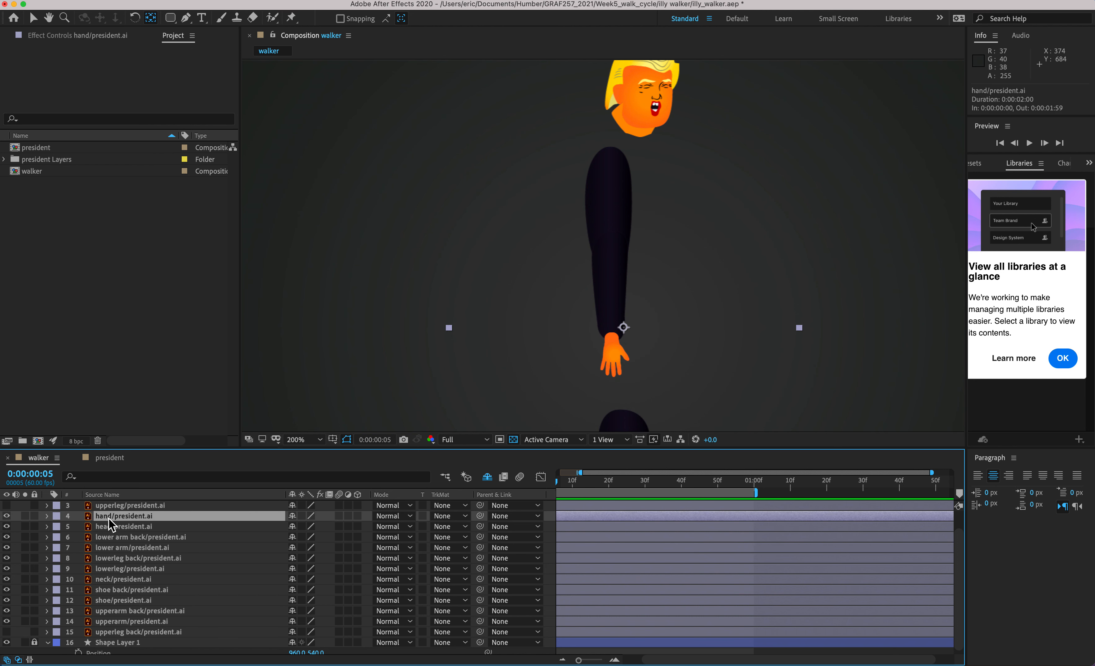
key("alt+super+8")
key("alt+super+8")
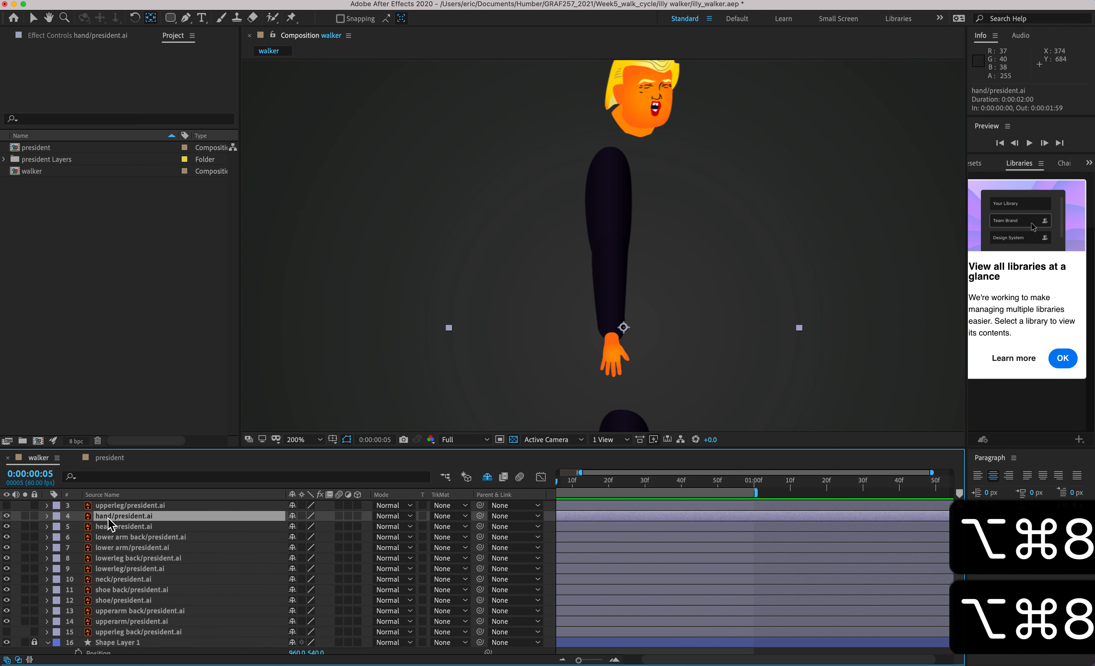
left_click_drag(623, 329, 611, 334)
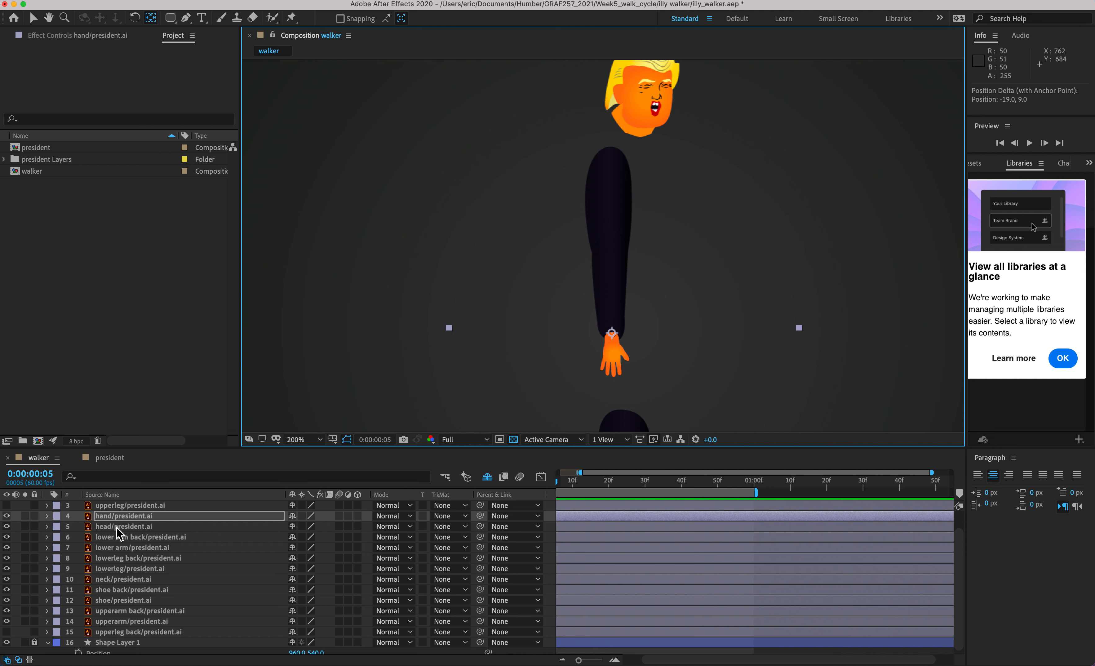
- Select the hand back/president.ai layer and move its anchor point to the wrist, offsetting it by about -19, 11
scroll(145, 518, "up", 1)
left_click(146, 517)
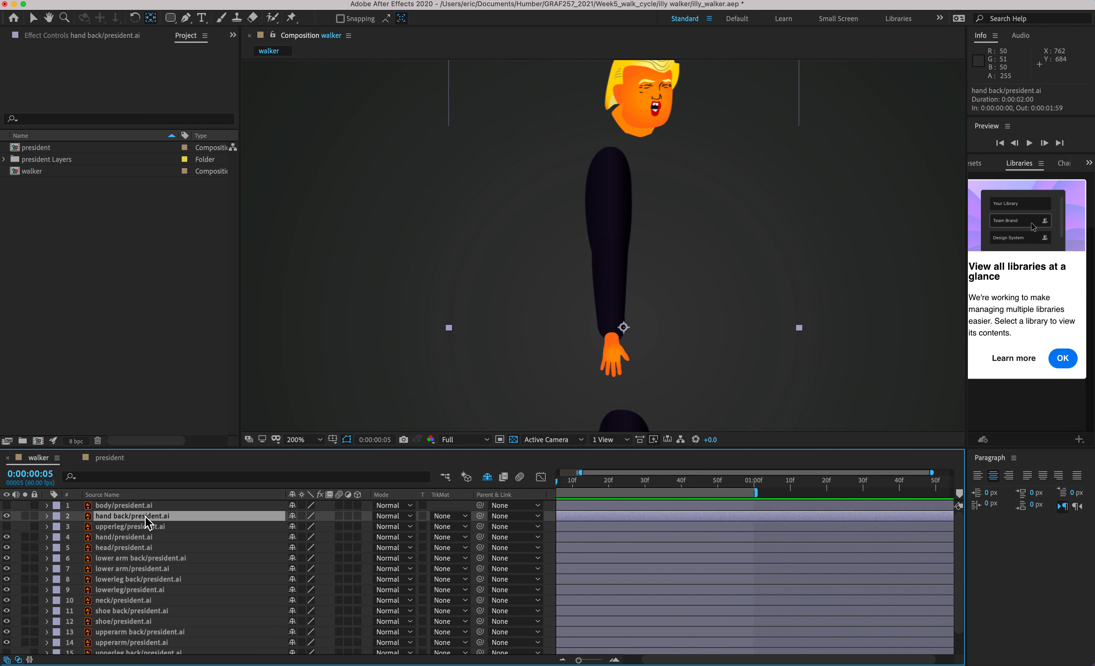
mouse_move(633, 339)
left_mouse_down()
mouse_move(619, 331)
mouse_move(612, 340)
left_mouse_up()
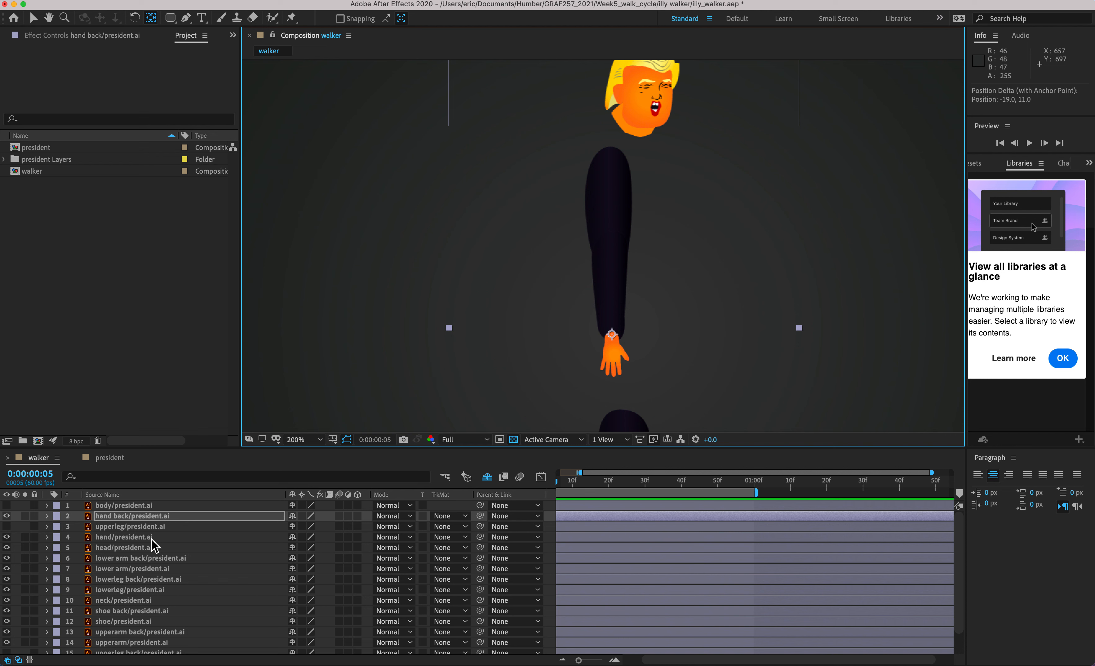
- Examine where the upperarm back, lower arm back and hand back layers sit in the layer stack
scroll(147, 562, "down", 2)
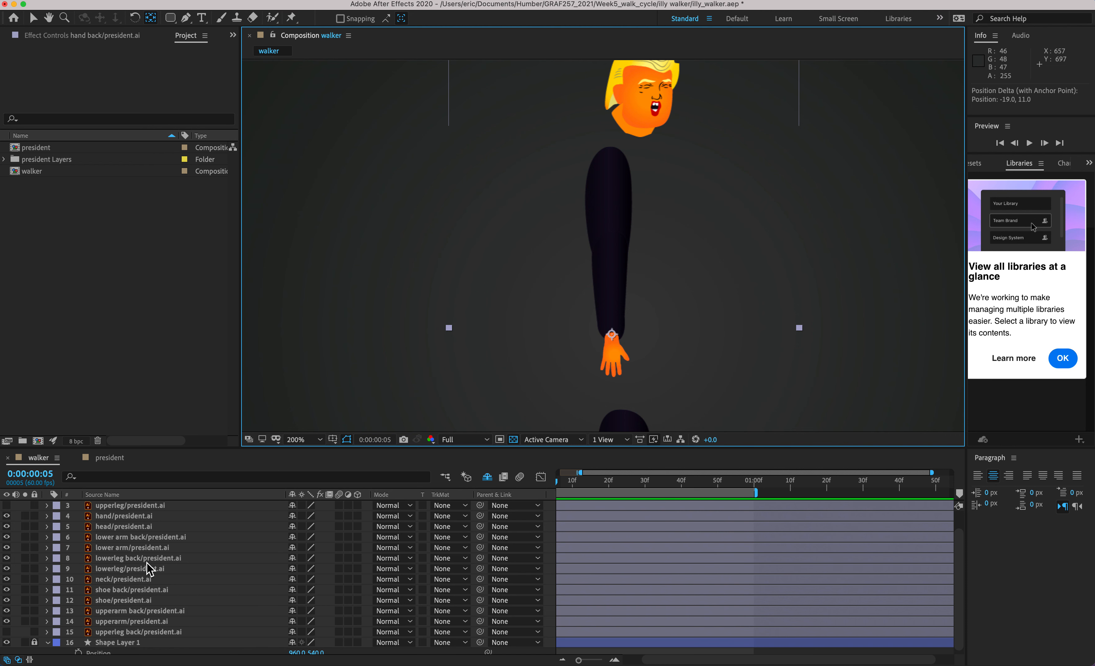
left_click(142, 611)
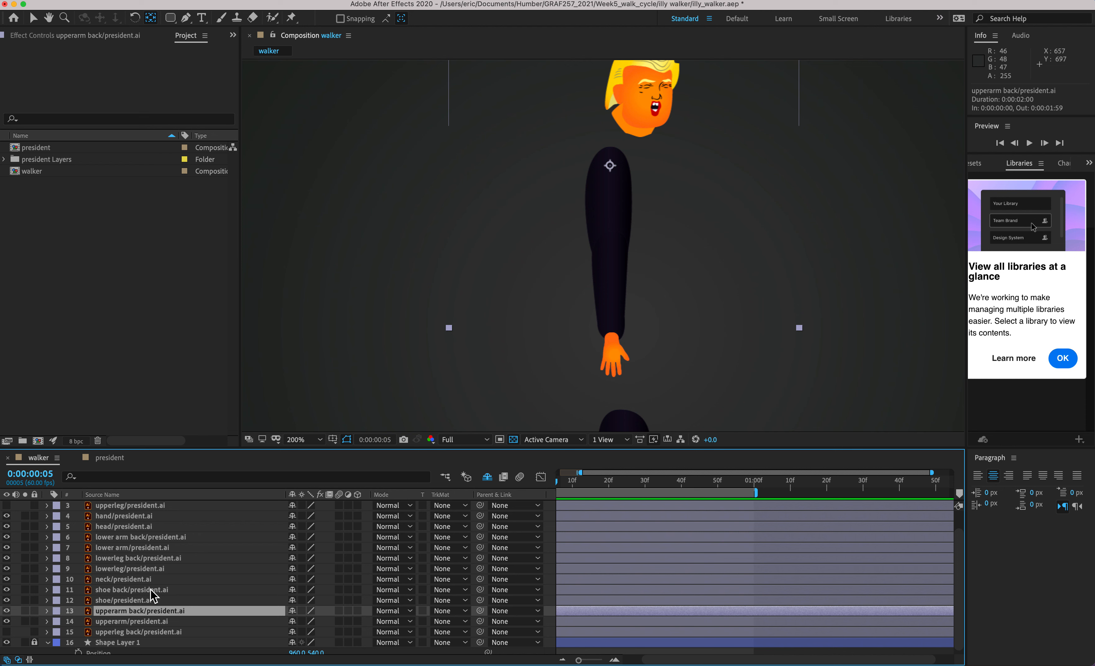
scroll(151, 589, "down", 1)
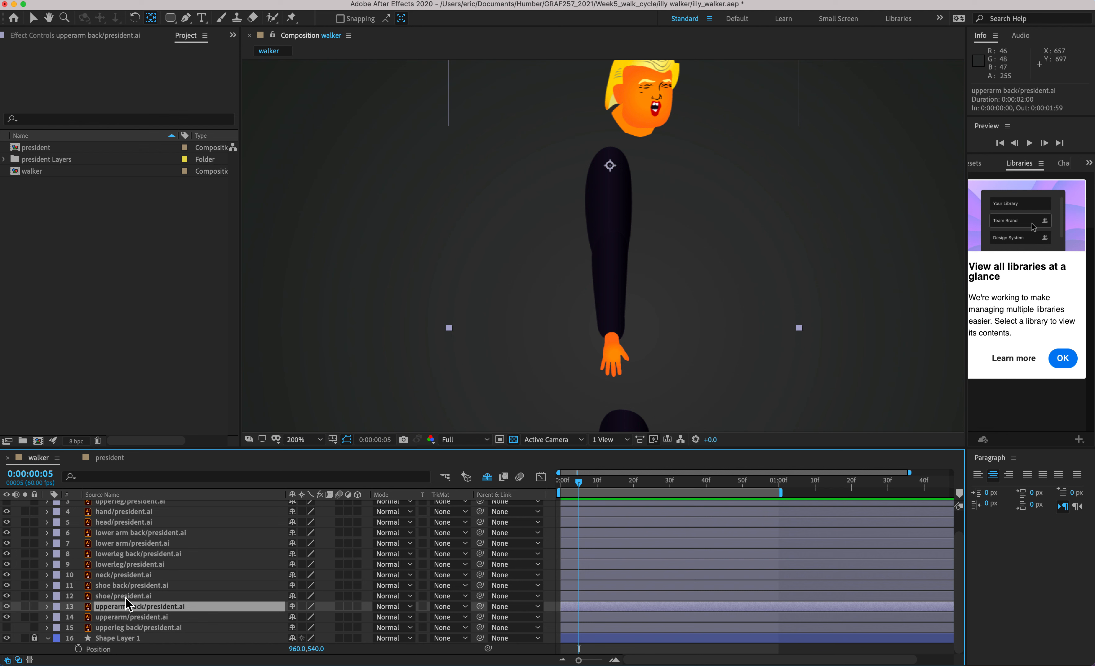
key("alt+super+8")
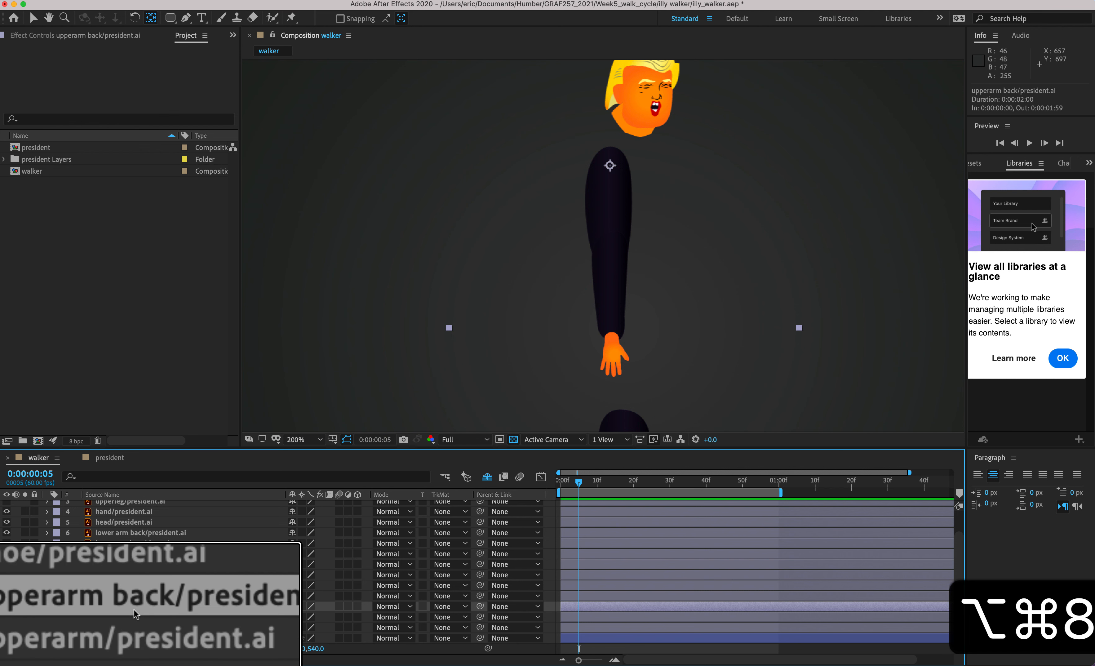
key("alt+super+8")
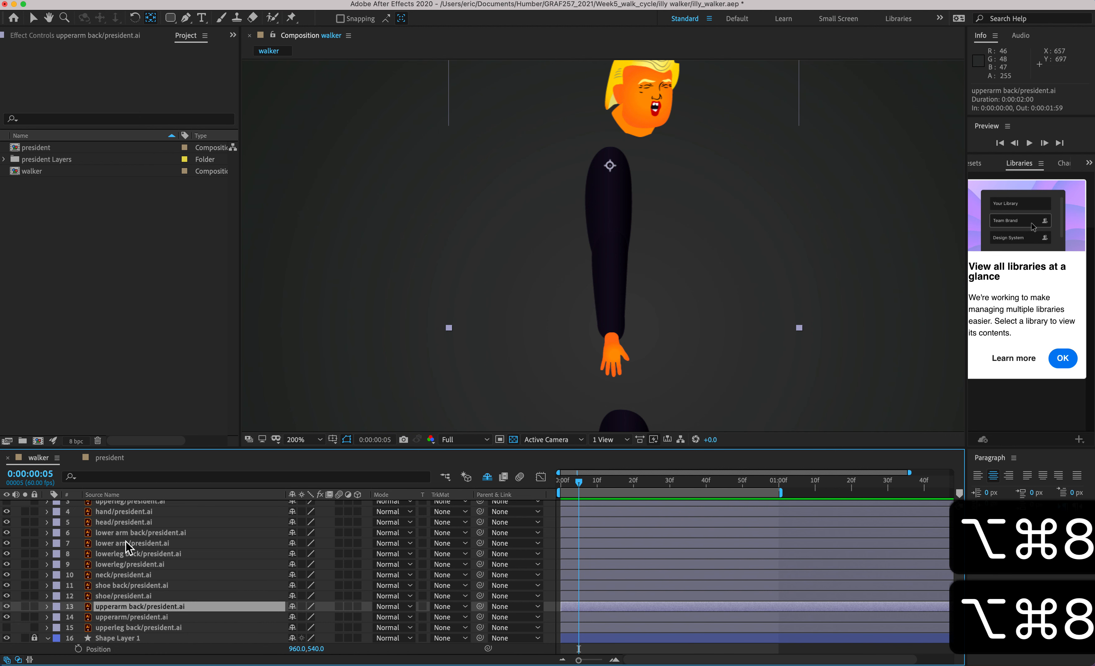
key("alt+super+8")
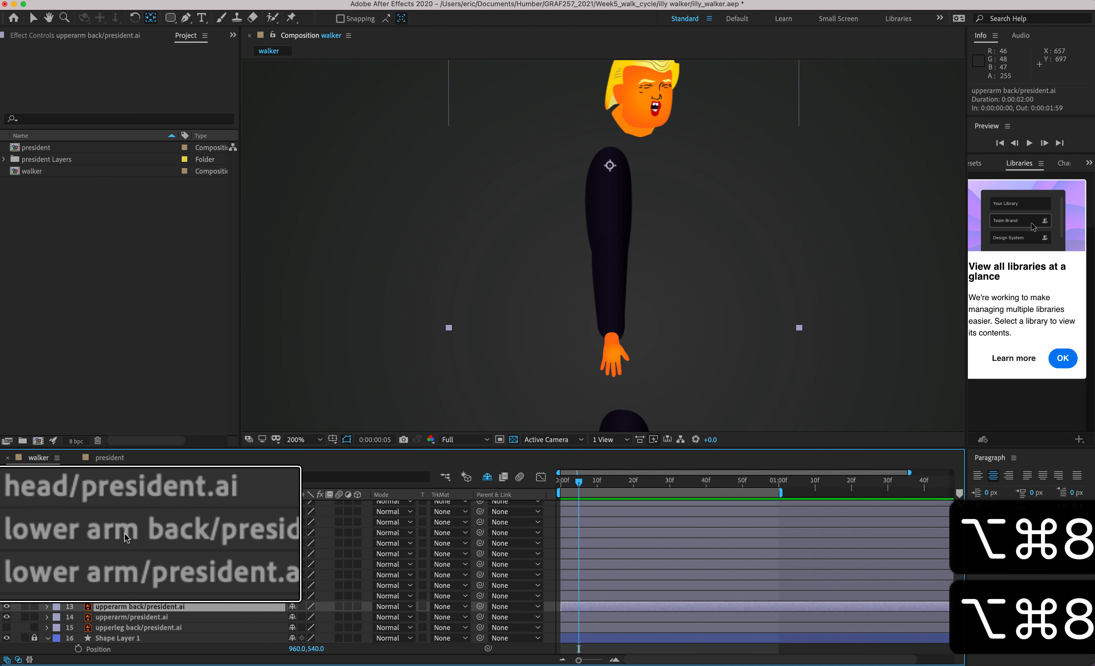
key("alt+super+8")
scroll(125, 534, "up", 3)
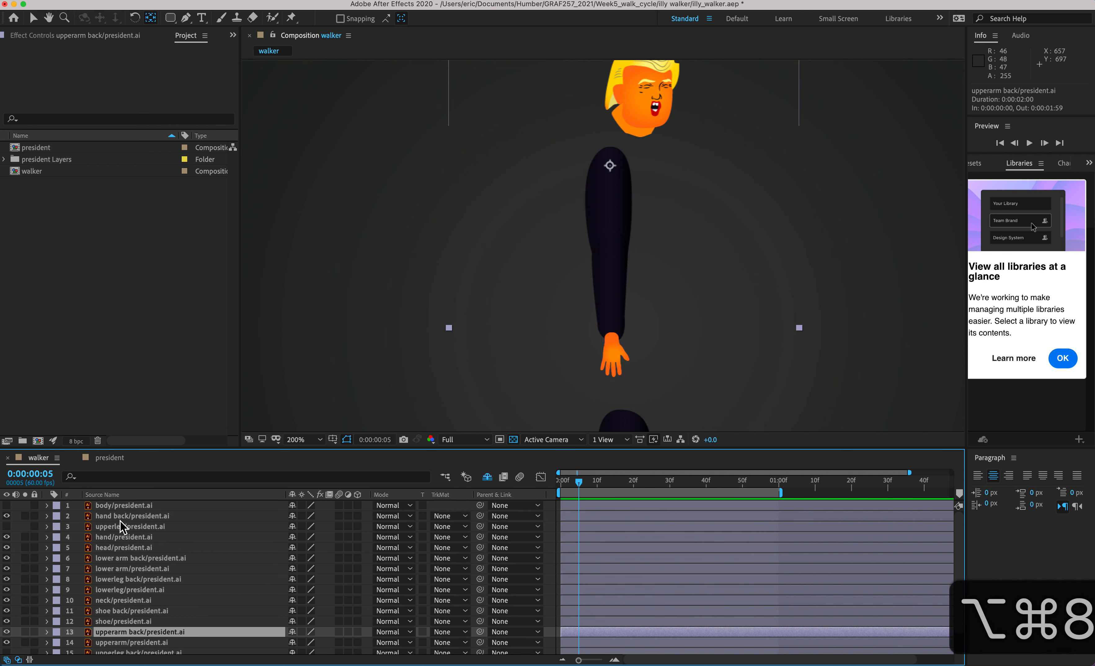
key("alt+super+8")
key("alt+super+8")
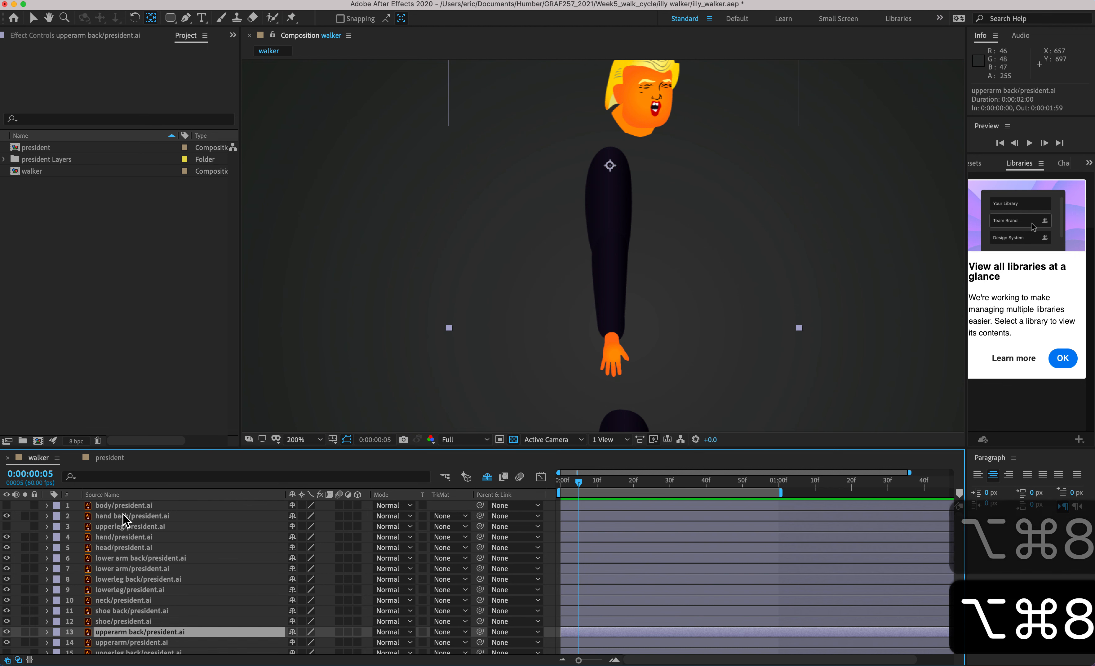
- Reorder the layers so lower arm back and hand back follow directly beneath upperarm back, and select lower arm back
left_click(124, 516)
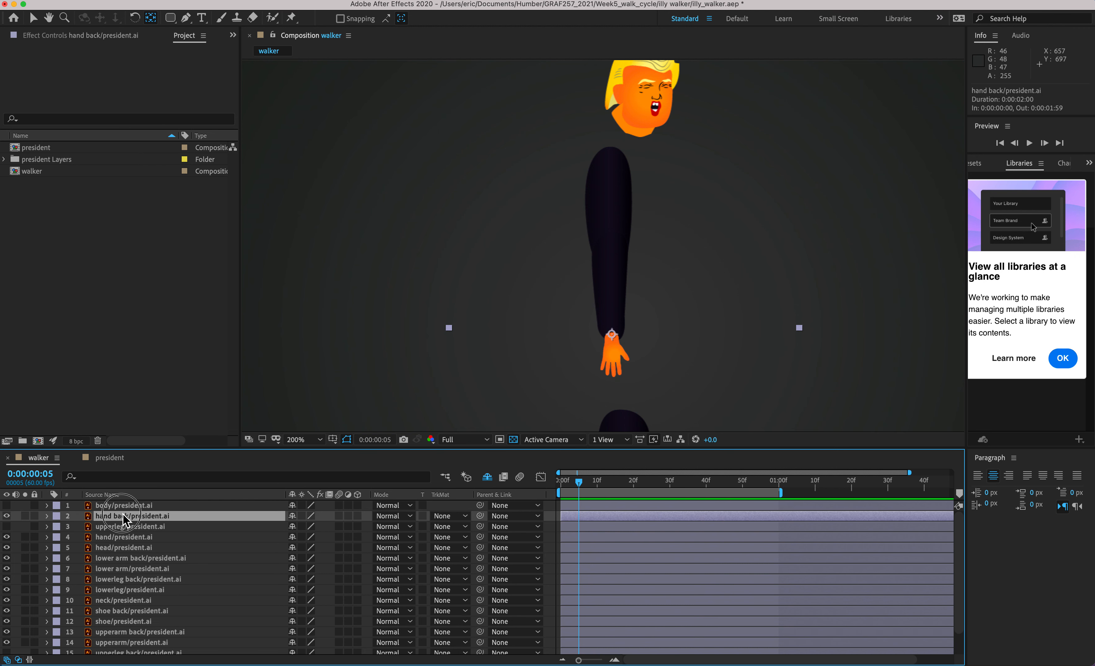
left_click_drag(122, 512, 119, 640)
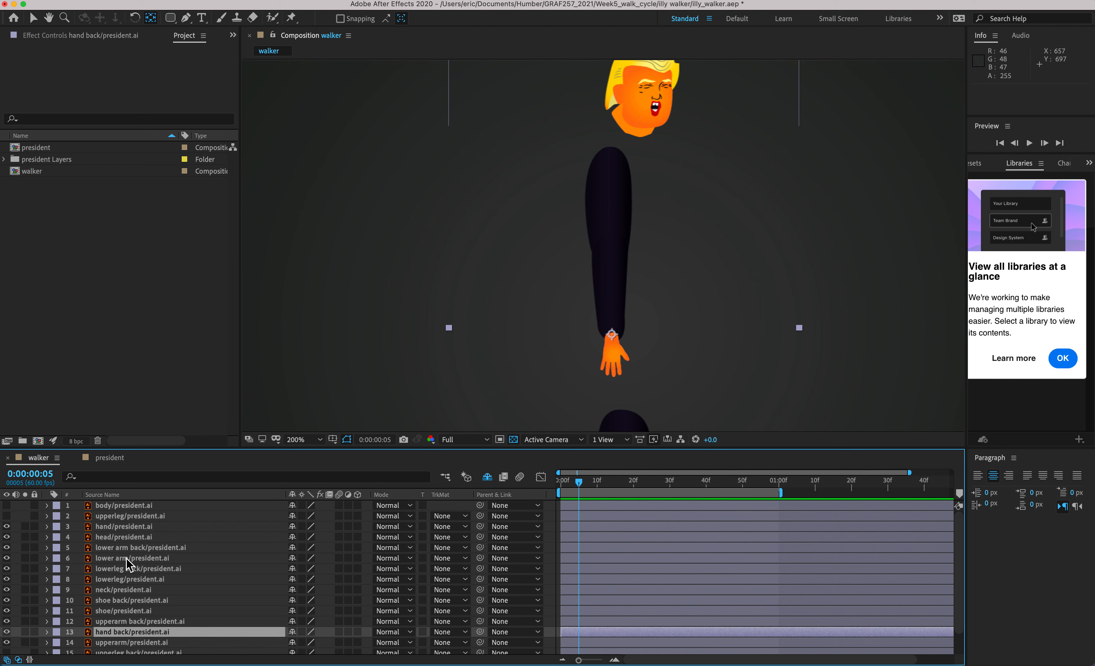
left_click_drag(141, 551, 132, 625)
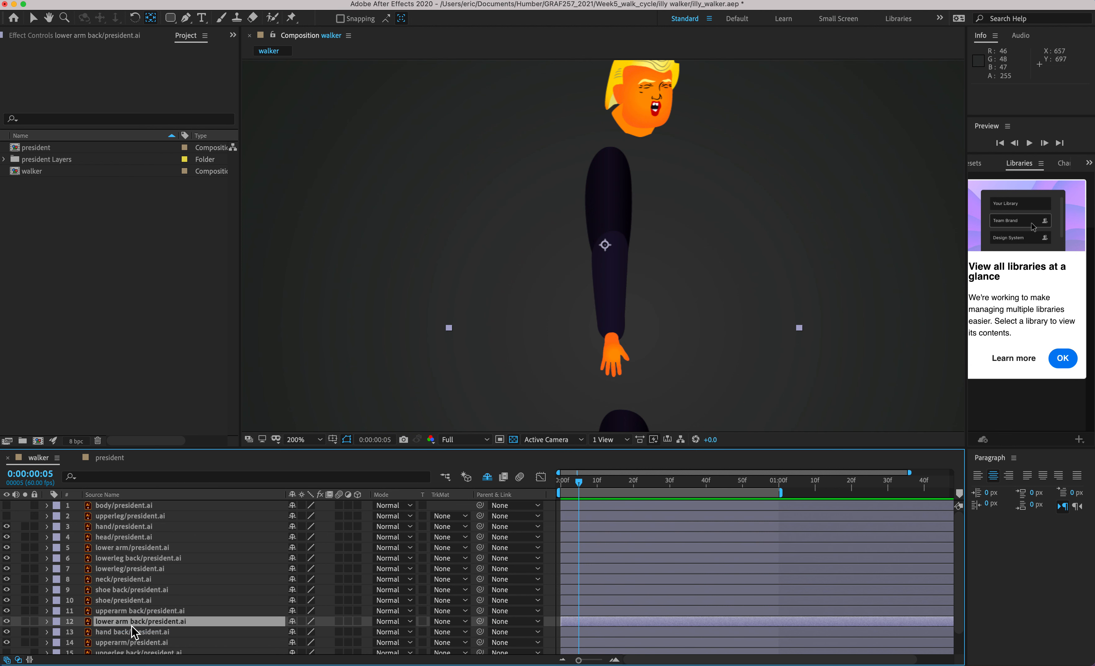
left_click(116, 612)
left_click(116, 633, "shift")
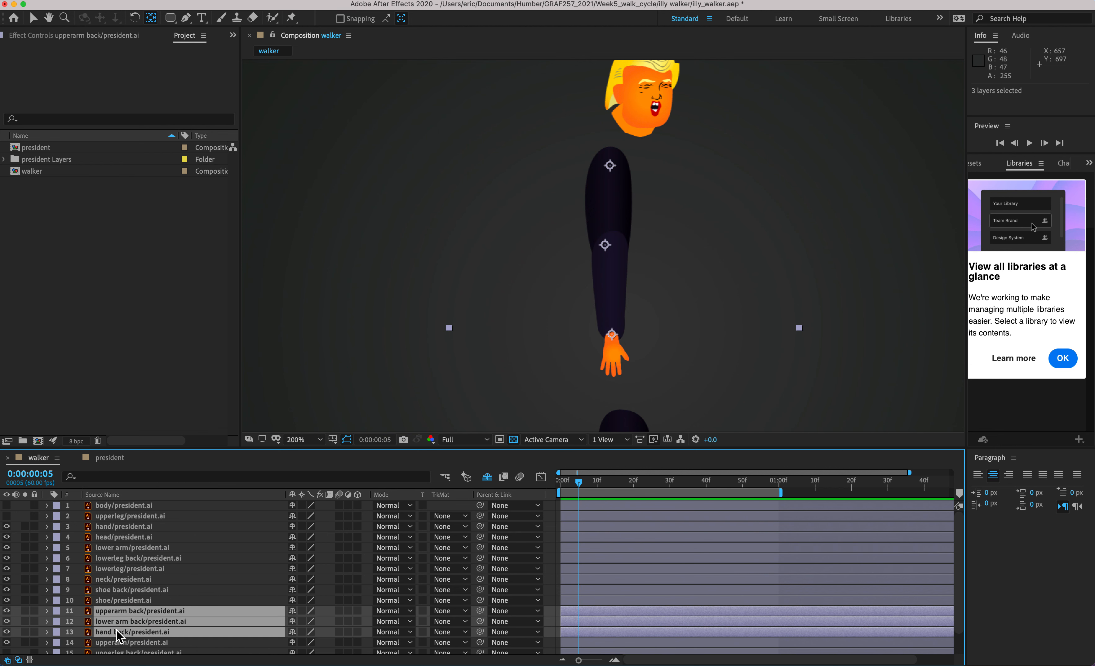
key("alt+super+8")
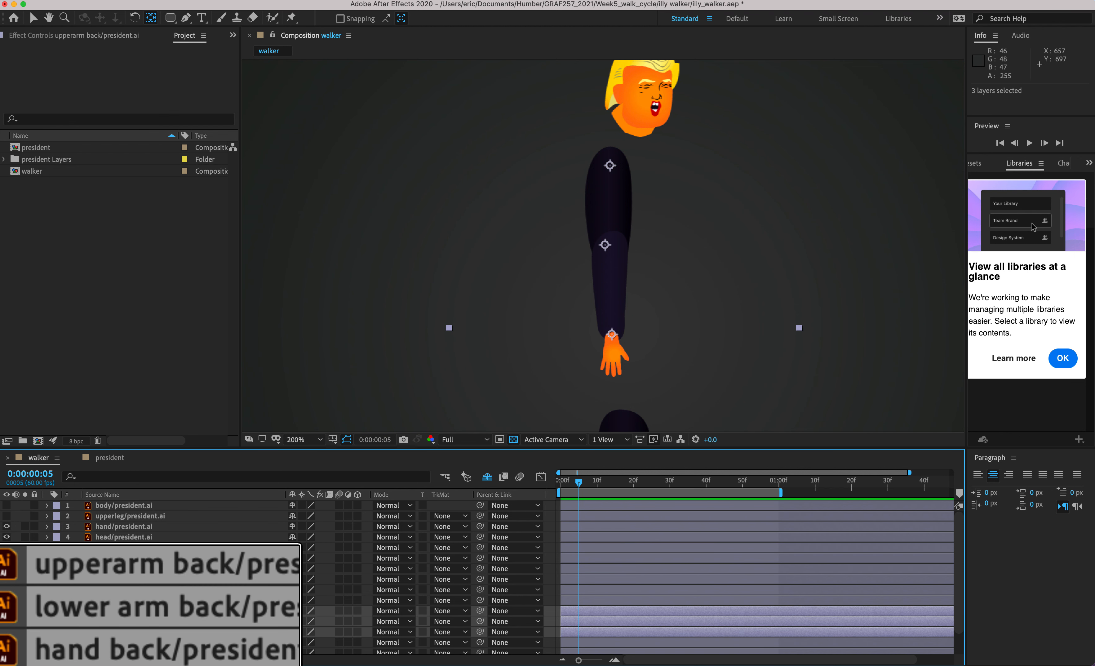
key("alt+super+8")
left_click(197, 600)
left_click(196, 621)
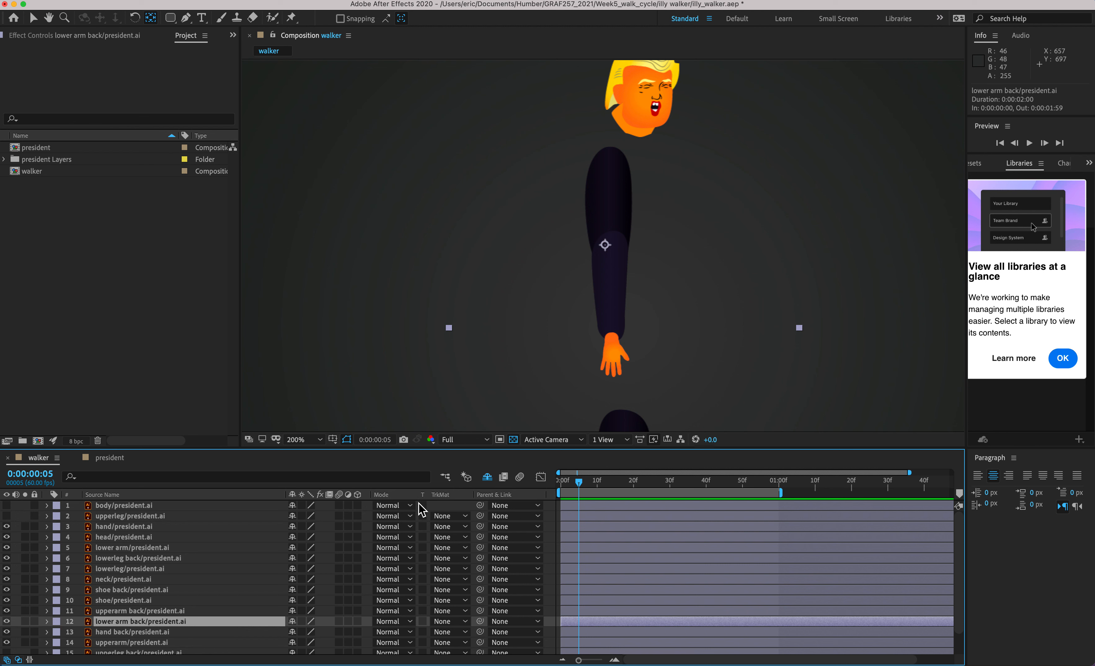
- Hide the timeline's Parent & Link column and show it again
key("alt+super+8")
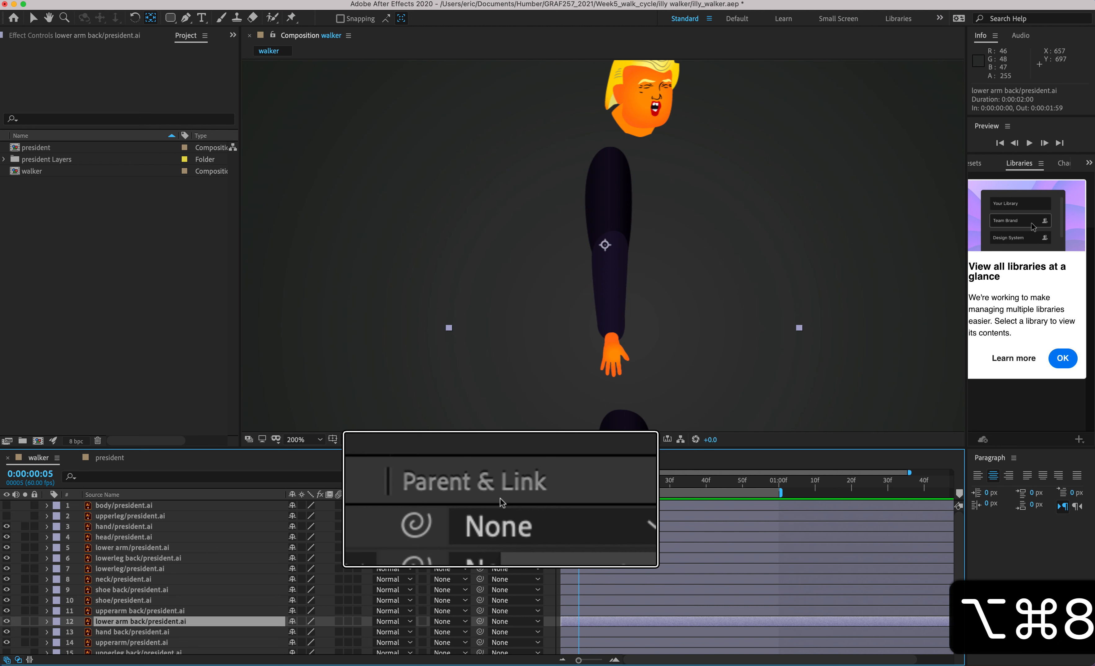
key("alt+super+8")
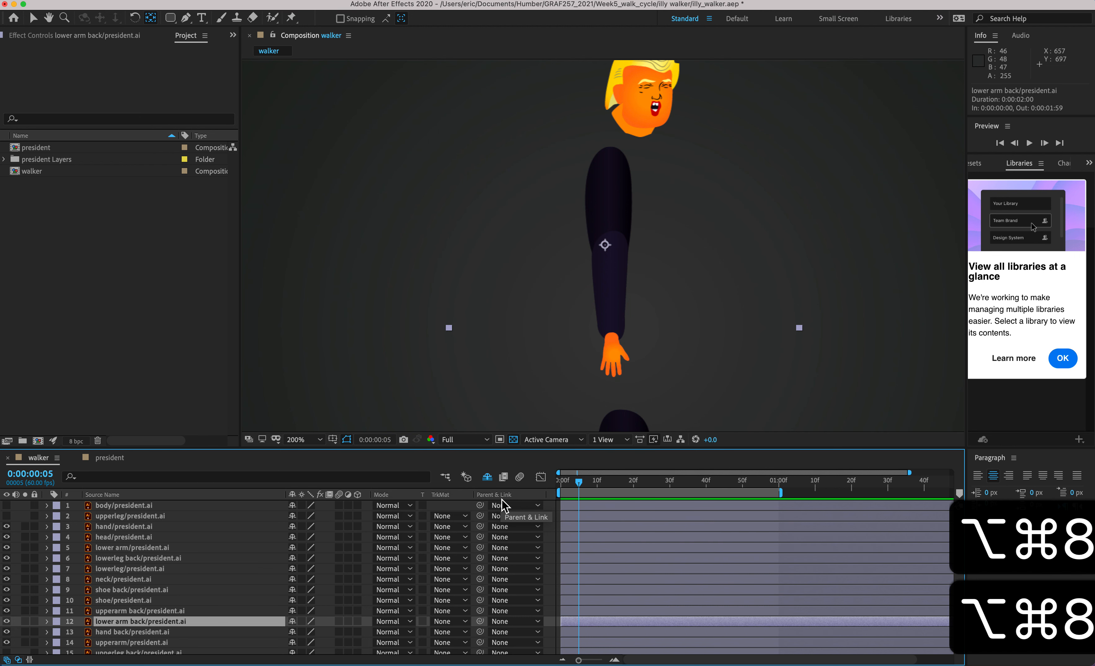
right_click(228, 498)
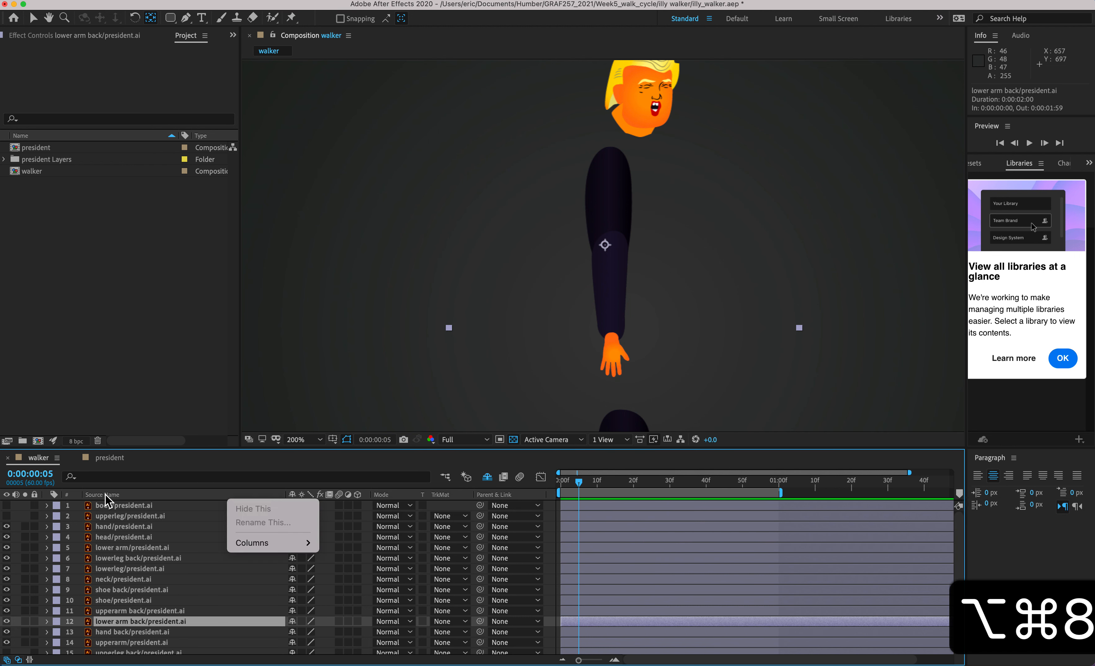
mouse_move(251, 543)
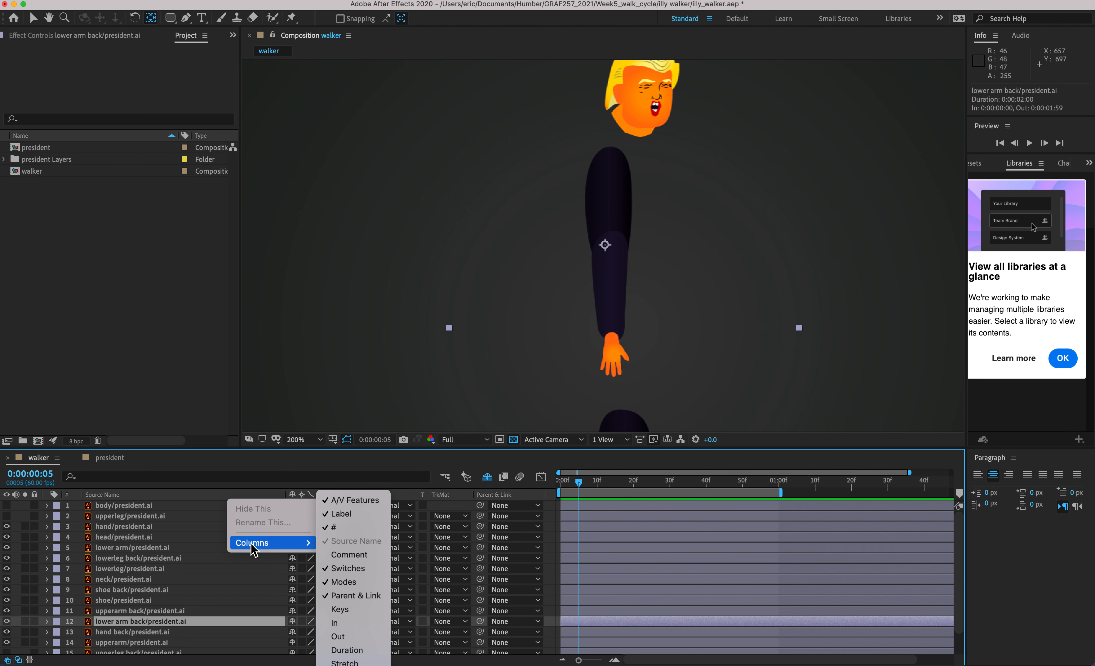
left_click(356, 595)
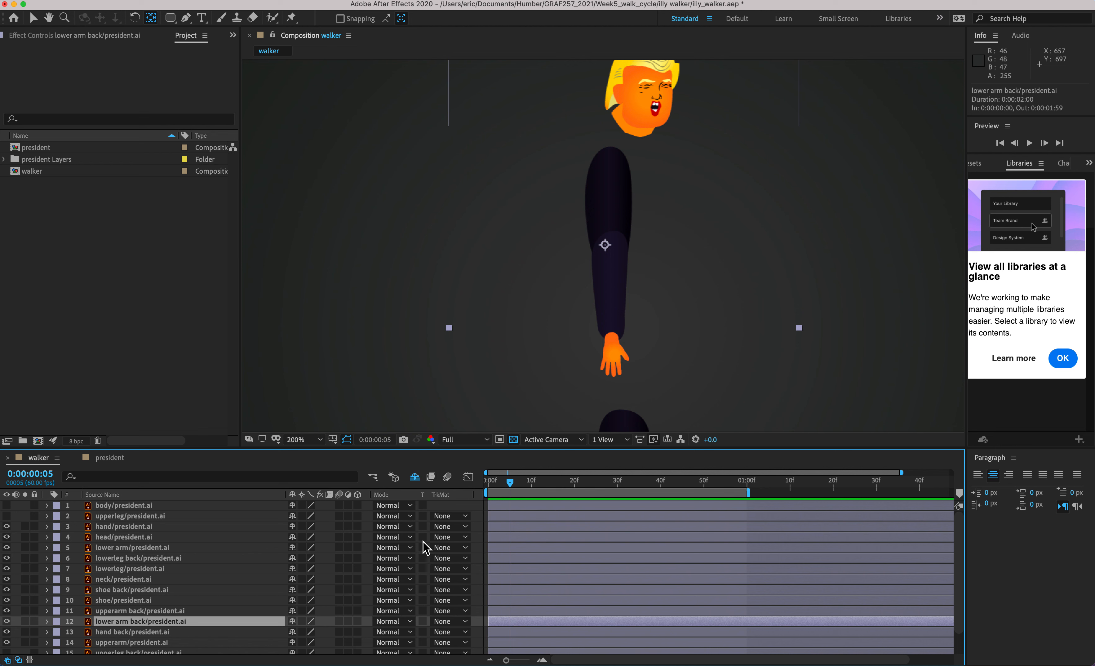
right_click(262, 501)
mouse_move(310, 538)
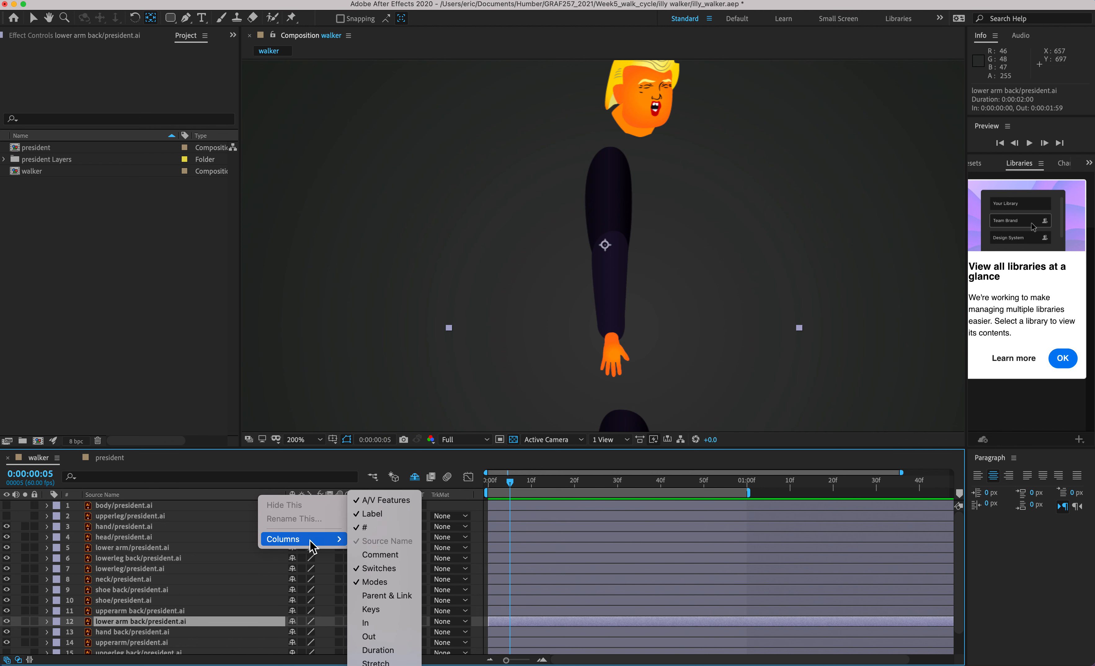
left_click(377, 597)
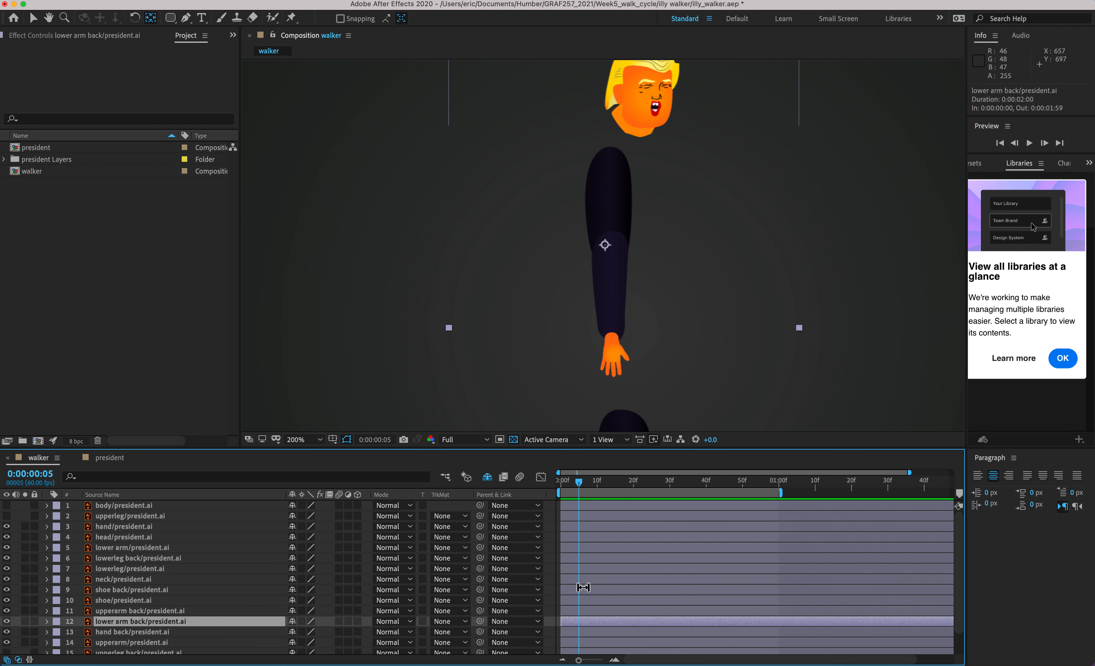
- Parent the lower arm back/president.ai layer to upperarm back/president.ai
left_click(533, 625)
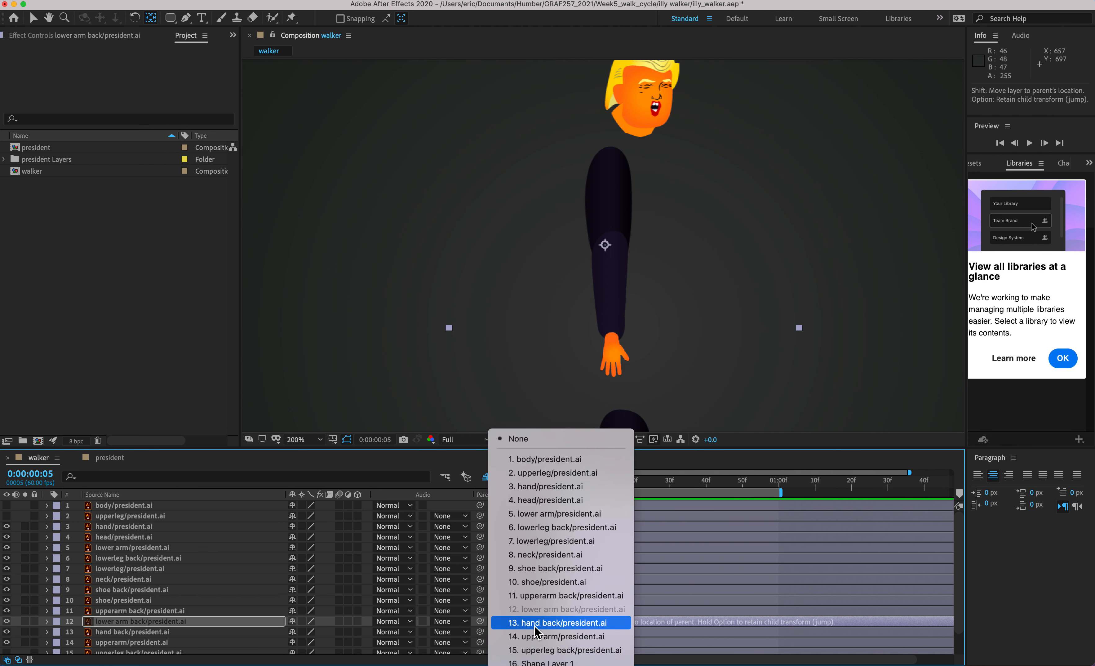
left_click(578, 605)
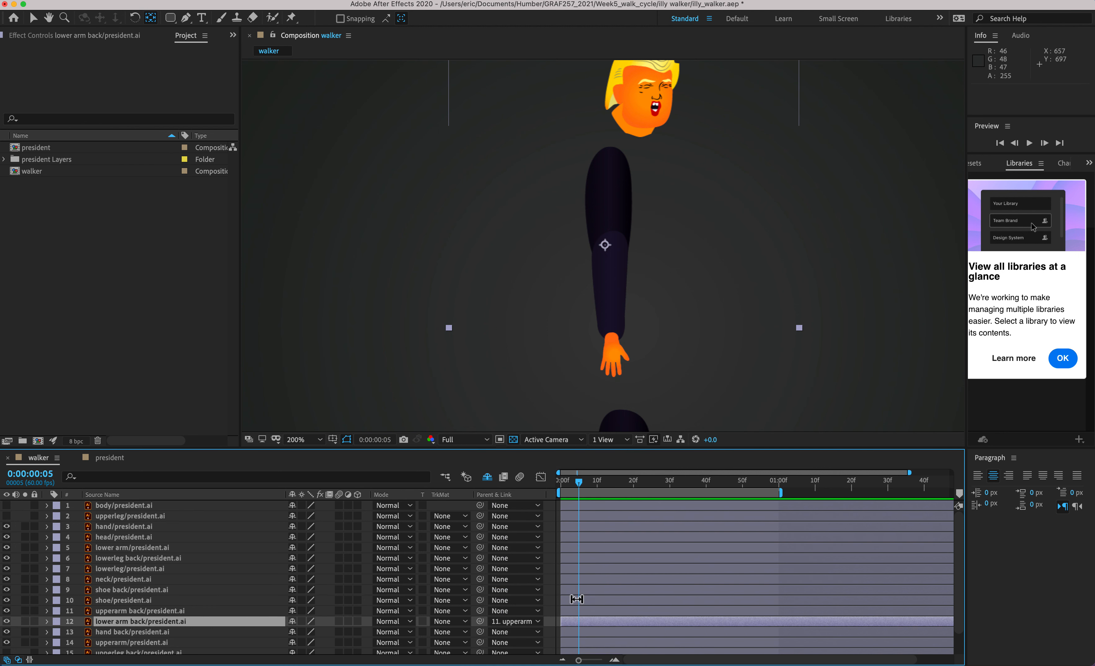
- Test the upperarm back layer's rotation in its transform properties and undo the change
left_click(47, 611)
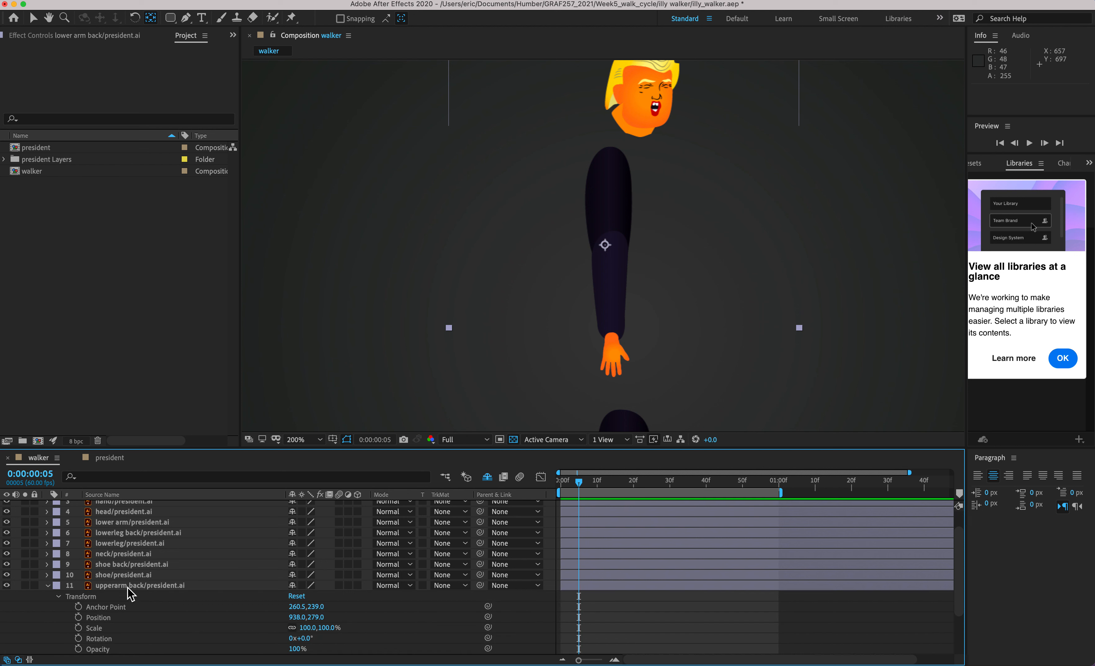
scroll(135, 589, "down", 3)
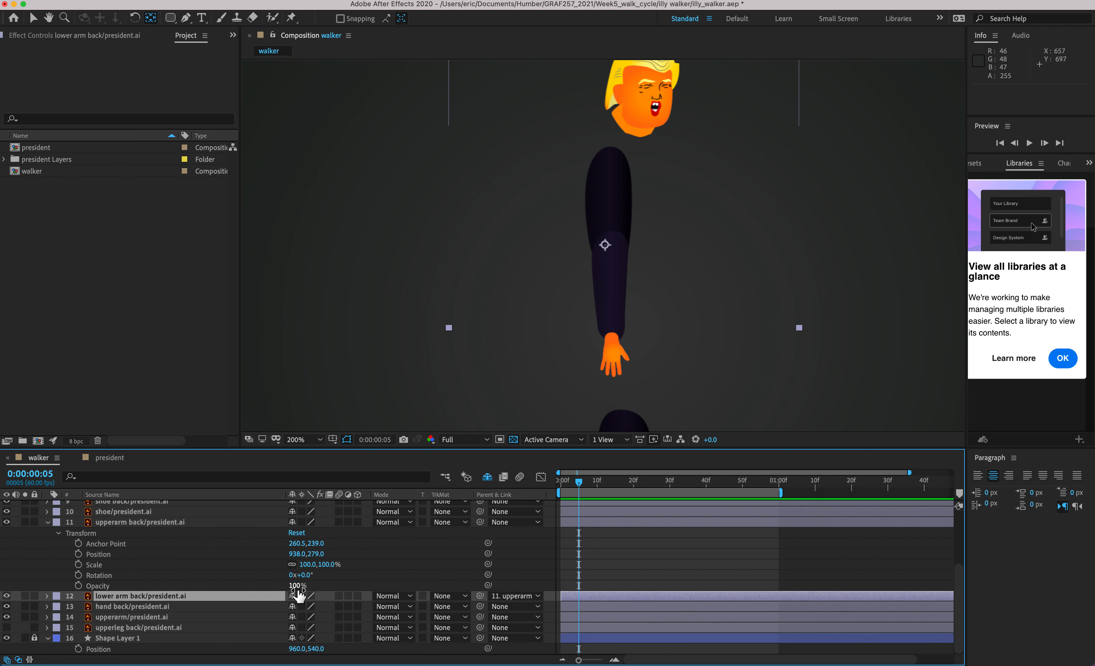
left_click_drag(300, 575, 264, 576)
key("cmd+z")
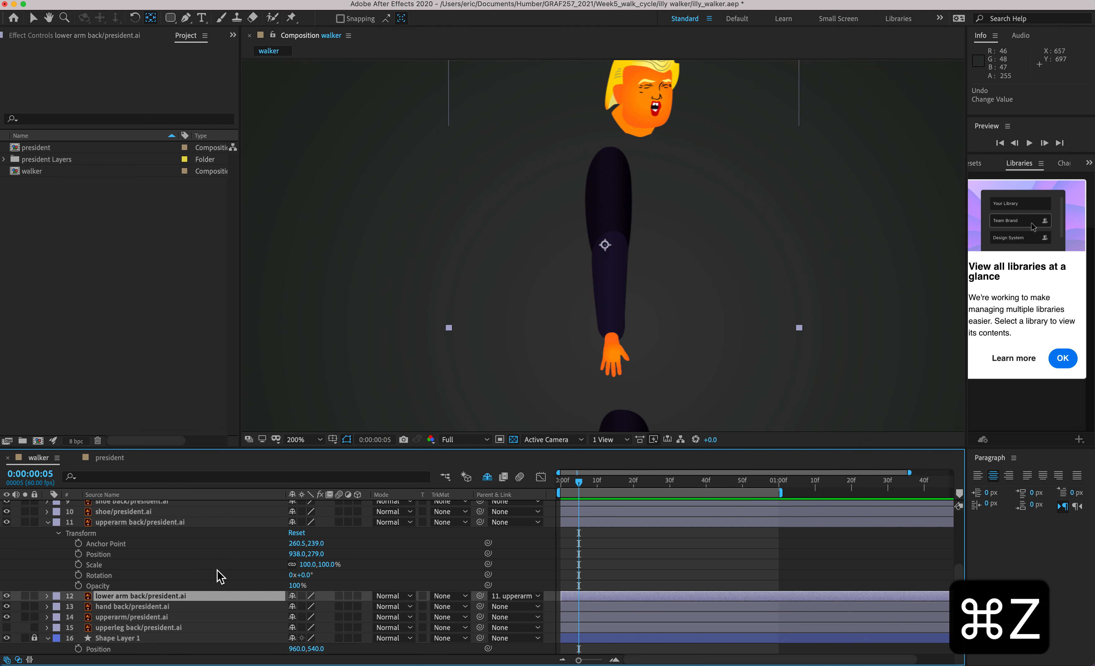
- Parent the hand back/president.ai layer to upperarm back/president.ai
left_click(144, 609)
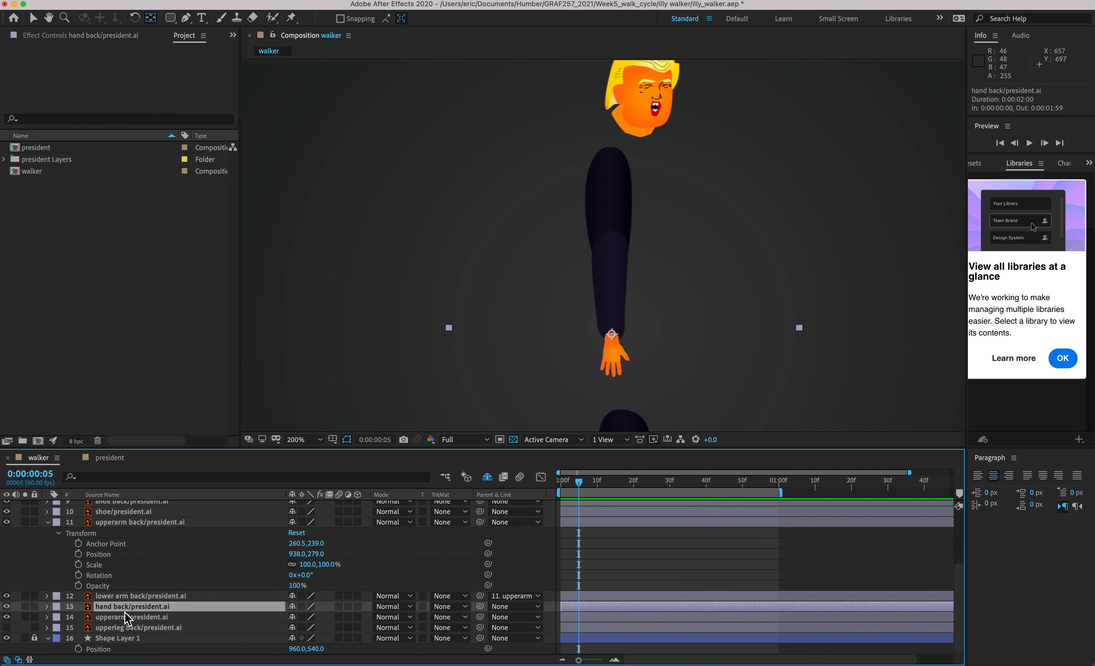
key("alt+super+8")
key("alt+super+8")
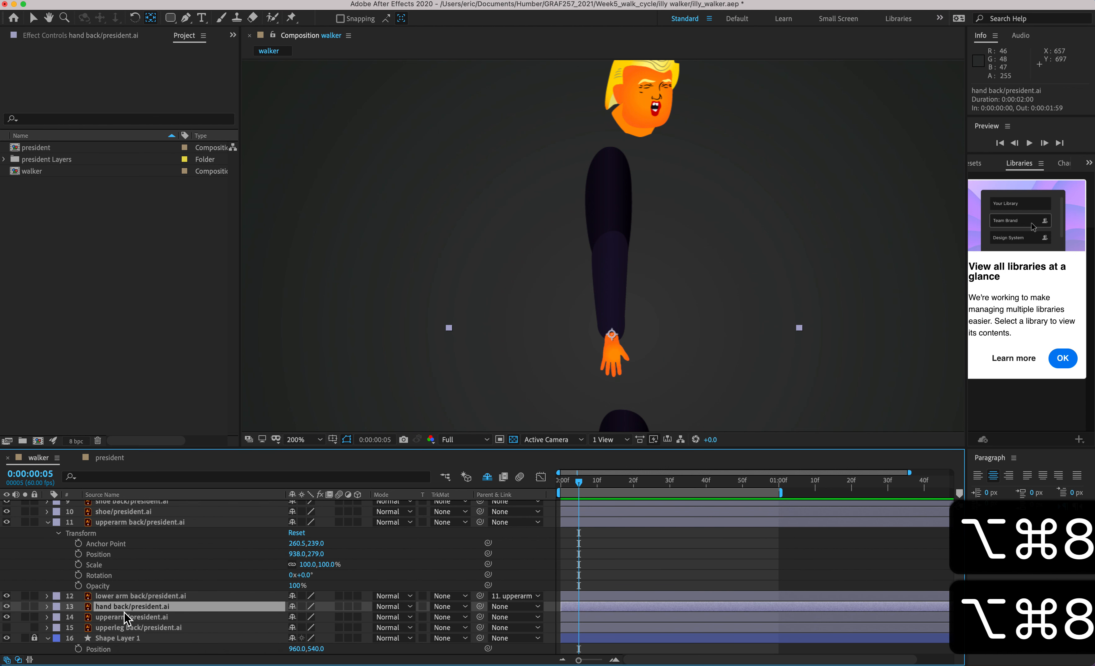
left_click(538, 605)
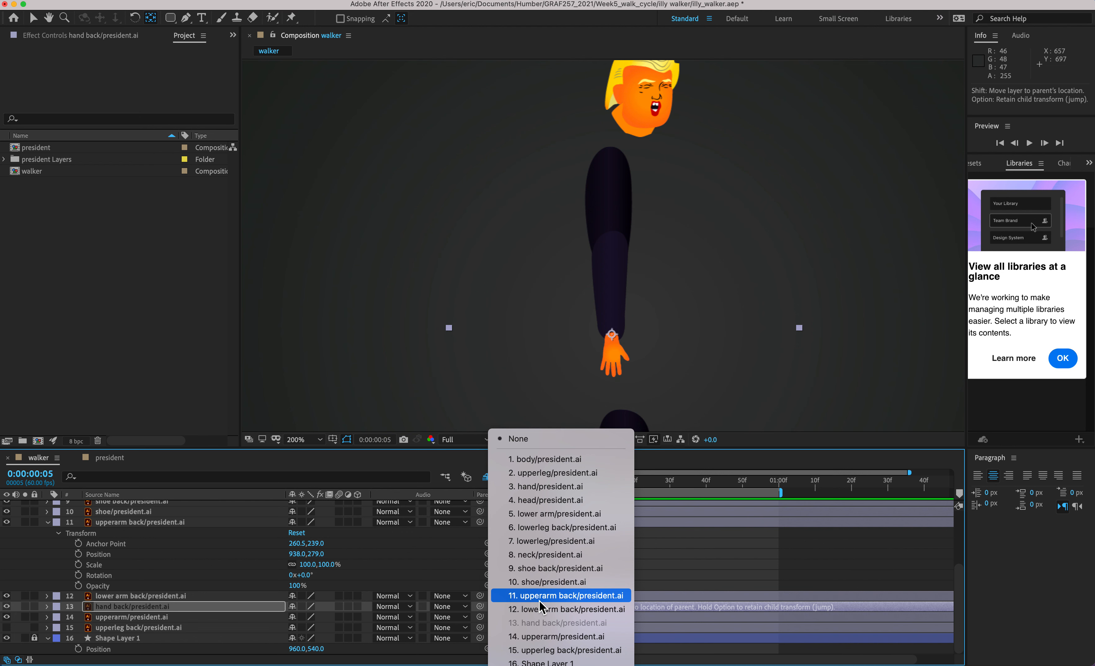
left_click(539, 600)
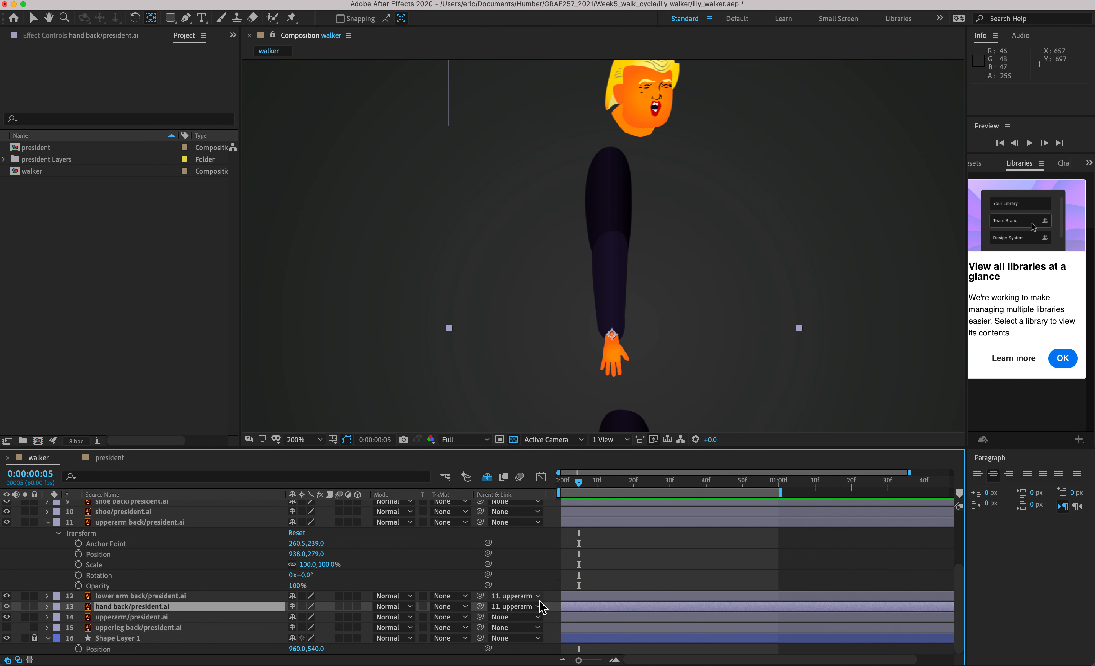
- Rotate the upperarm back layer to -38°, then test the lower arm back layer's rotation and undo that test
left_click(170, 524)
left_click_drag(305, 575, 278, 571)
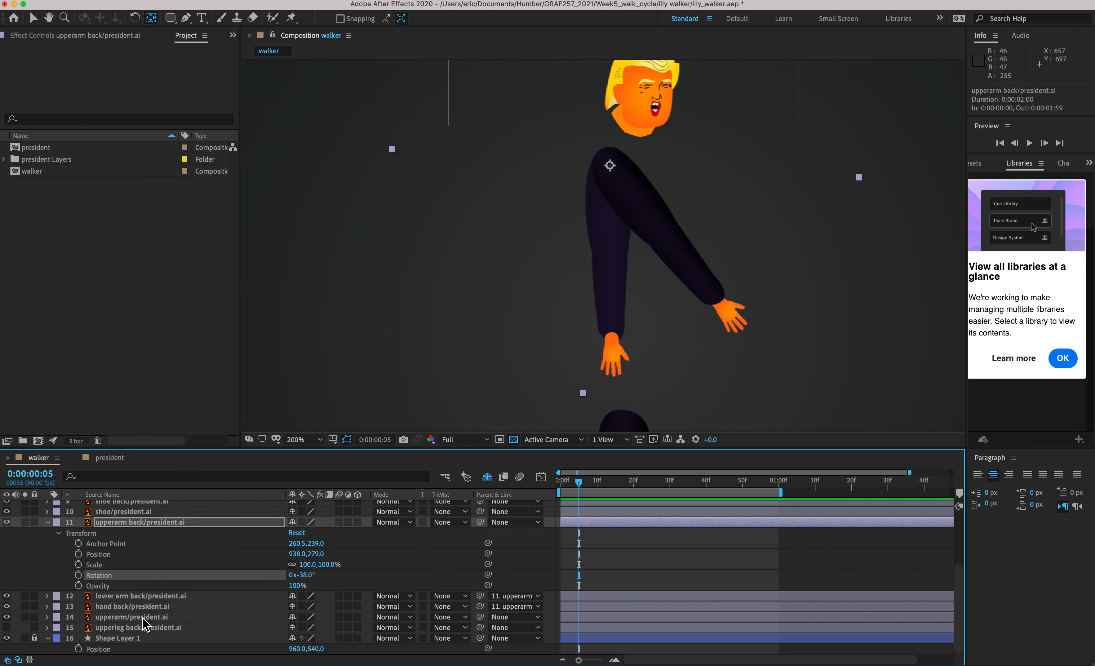
left_click(46, 596)
scroll(126, 601, "down", 5)
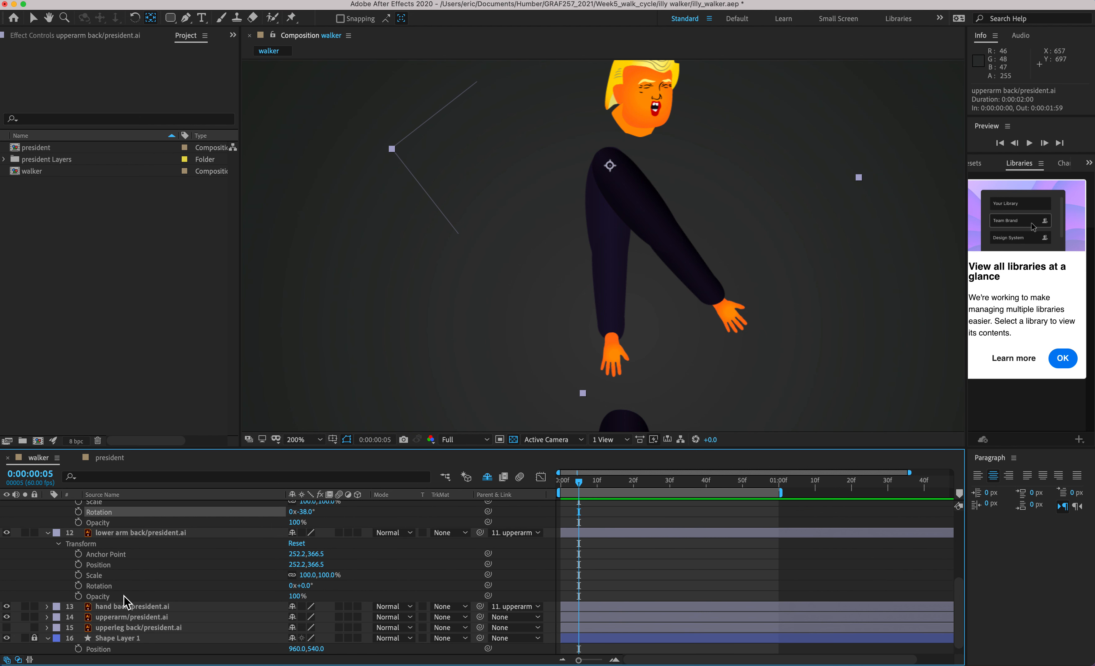
left_click_drag(310, 589, 284, 589)
key("super+z")
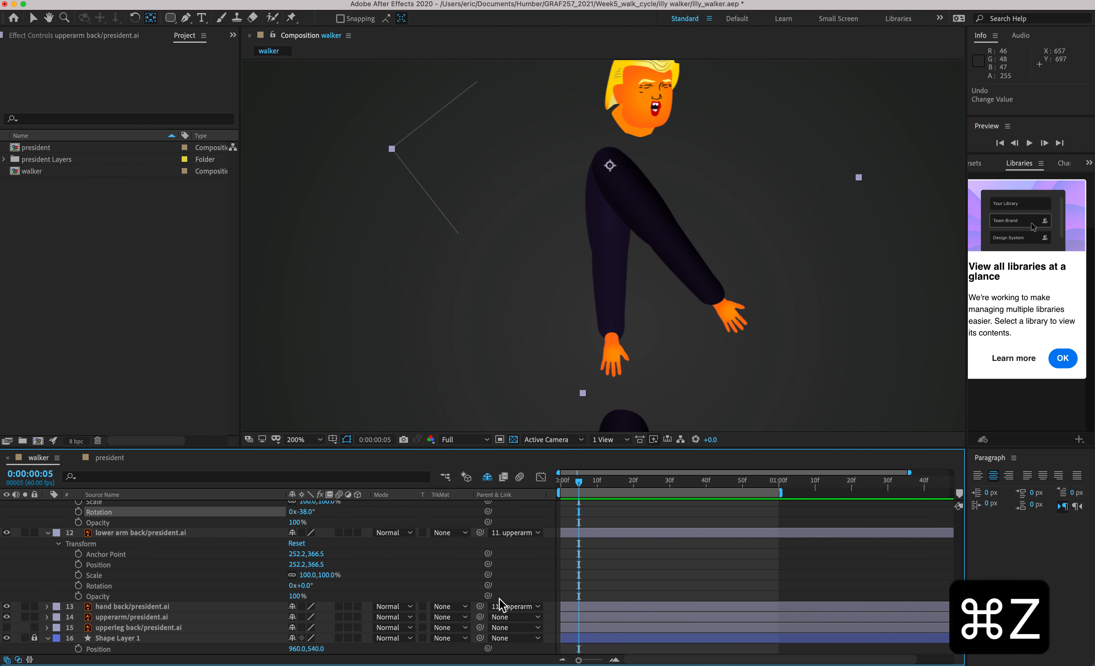
- Change the parent of the hand back/president.ai layer to lower arm back/president.ai
left_click(510, 609)
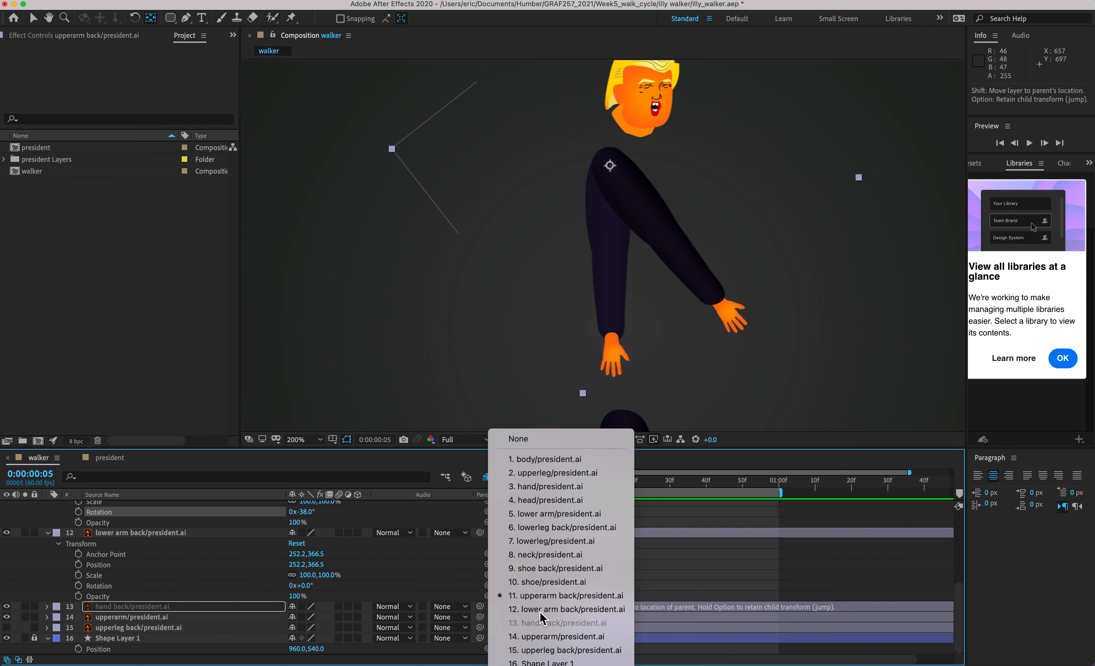
left_click(541, 611)
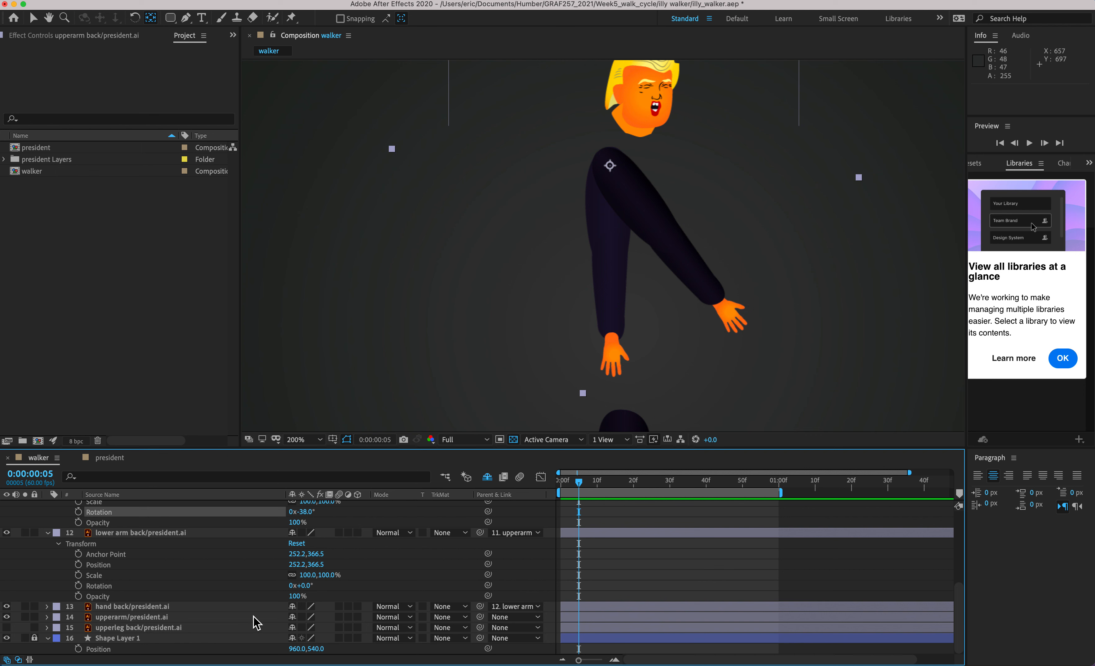
- Test the lower arm back layer's rotation, undo it, and set the upperarm back layer's rotation to 0°
left_click_drag(307, 585, 330, 612)
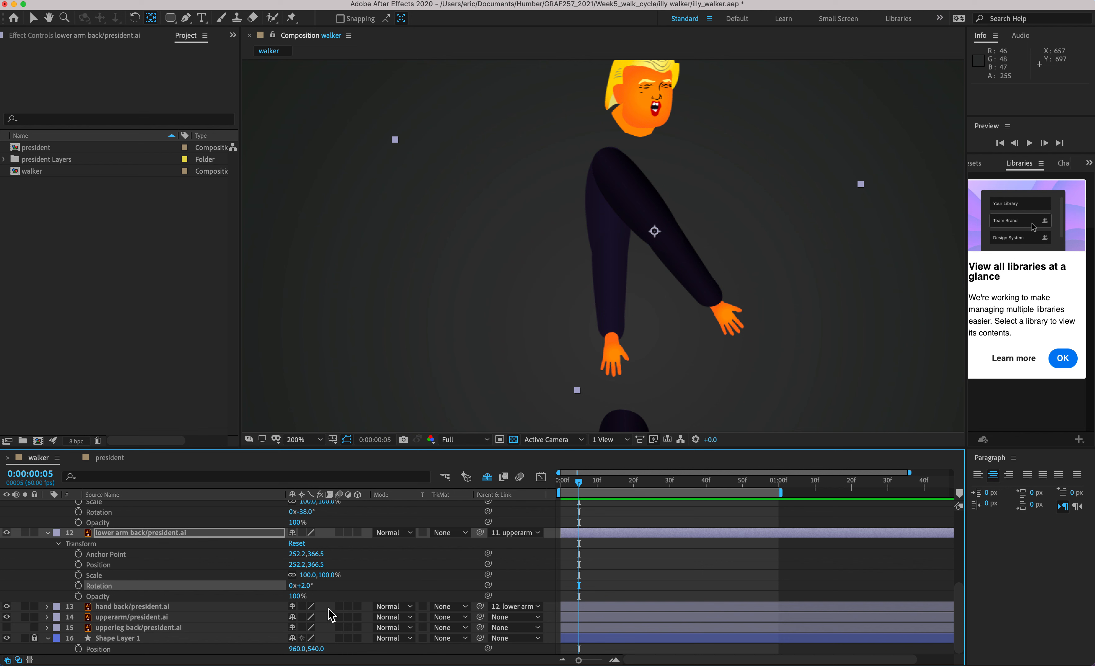
key("super+z")
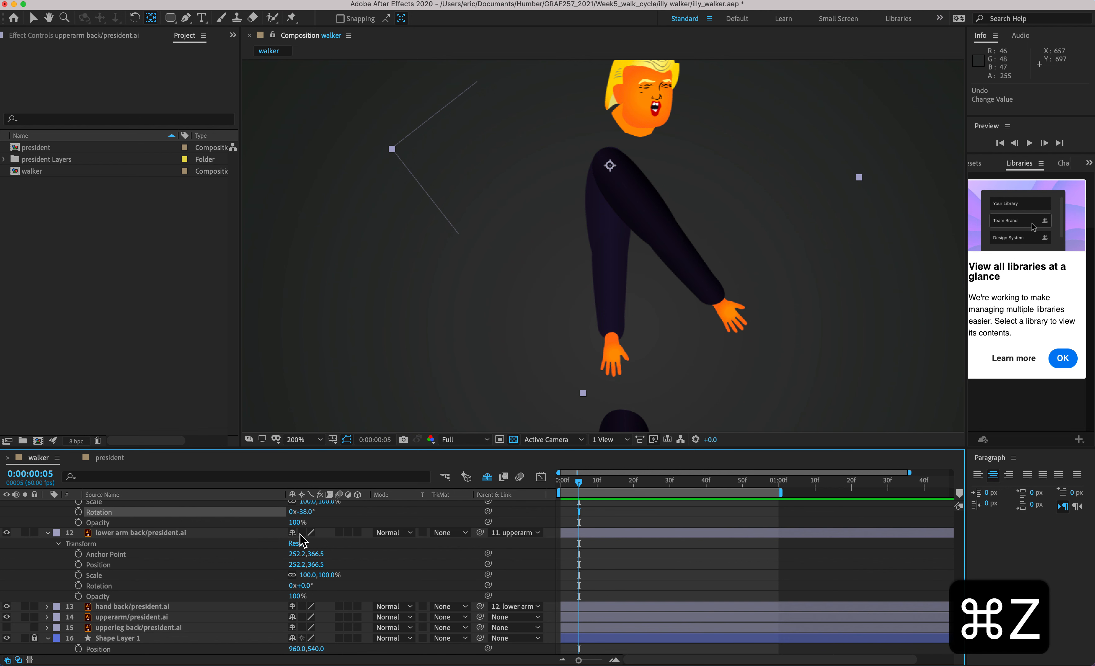
left_click(306, 514)
key("Return")
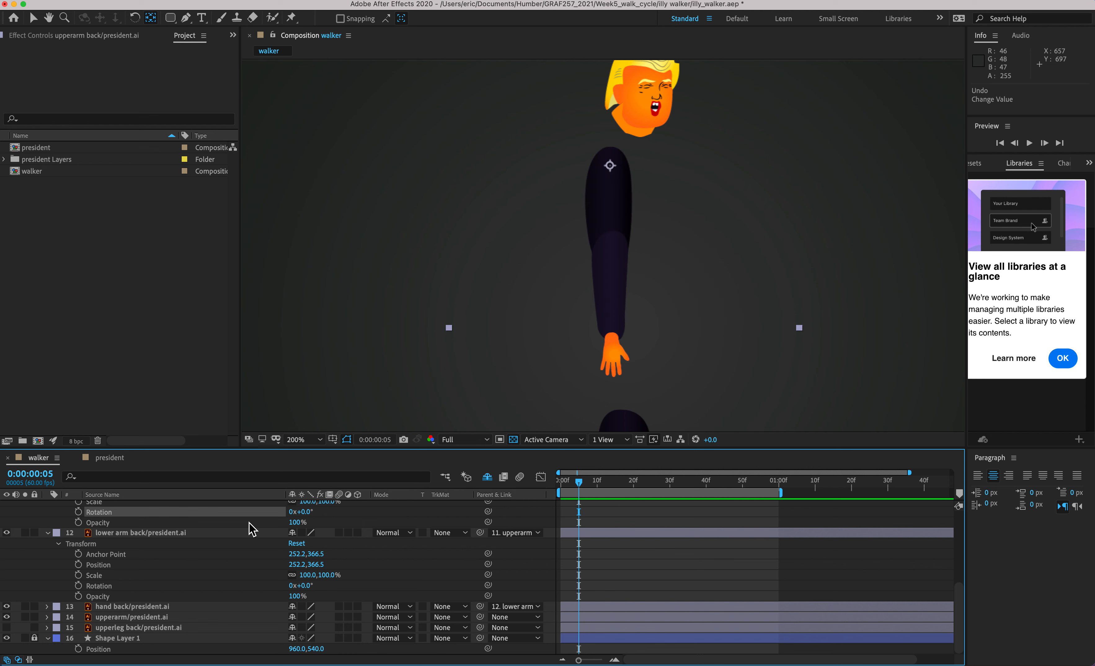
- Check the parent assignments of the three back arm layers and collapse the upperarm back and lower arm back properties
left_click(167, 607)
scroll(166, 619, "up", 3)
scroll(164, 613, "up", 1)
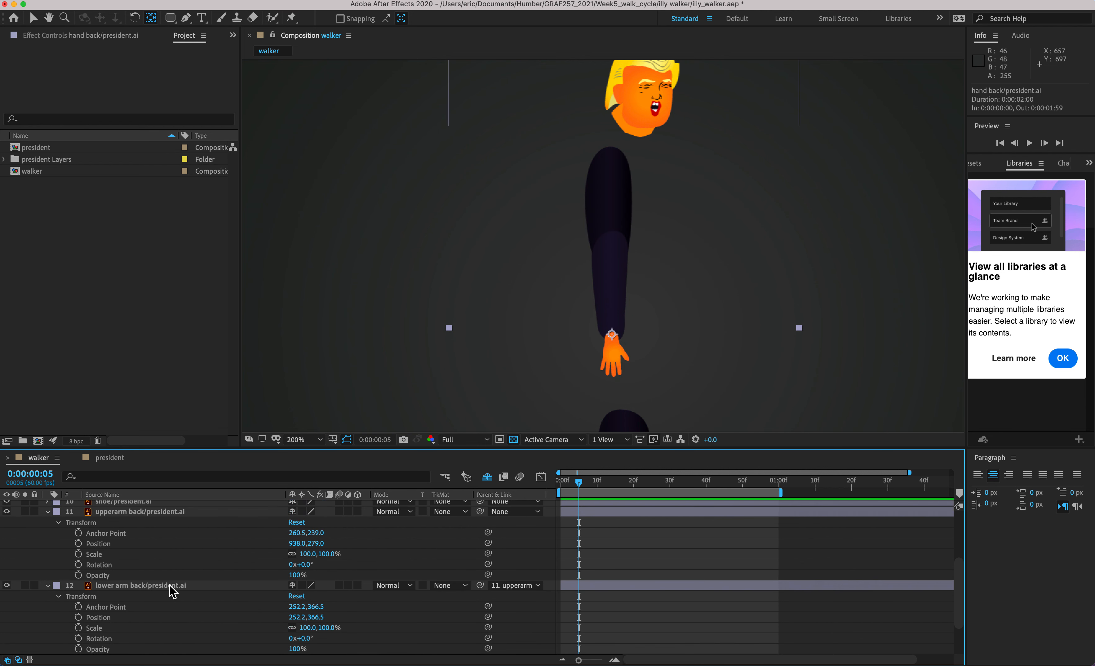
left_click(171, 586)
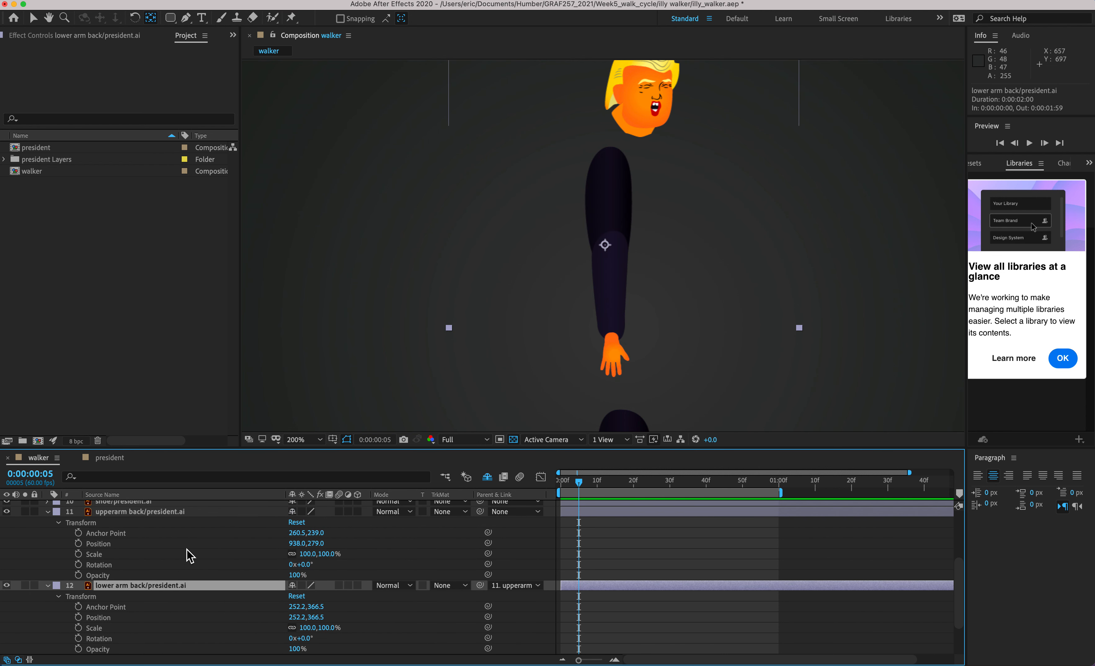
scroll(171, 530, "down", 5)
left_click(168, 607)
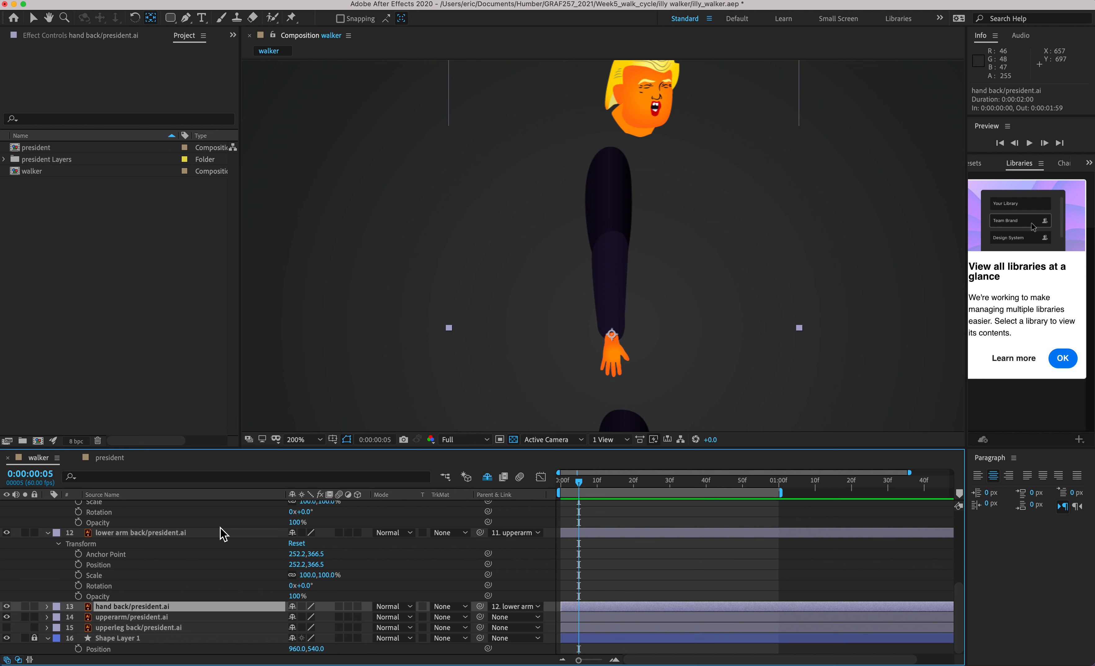
scroll(223, 534, "up", 4)
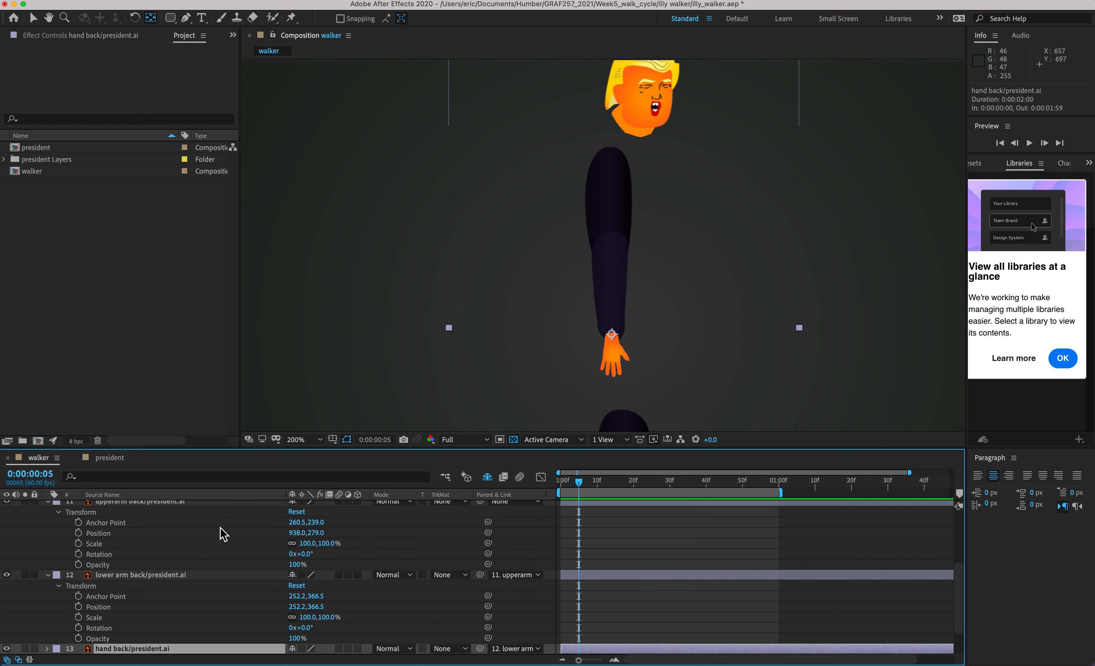
left_click(48, 503)
left_click(47, 554)
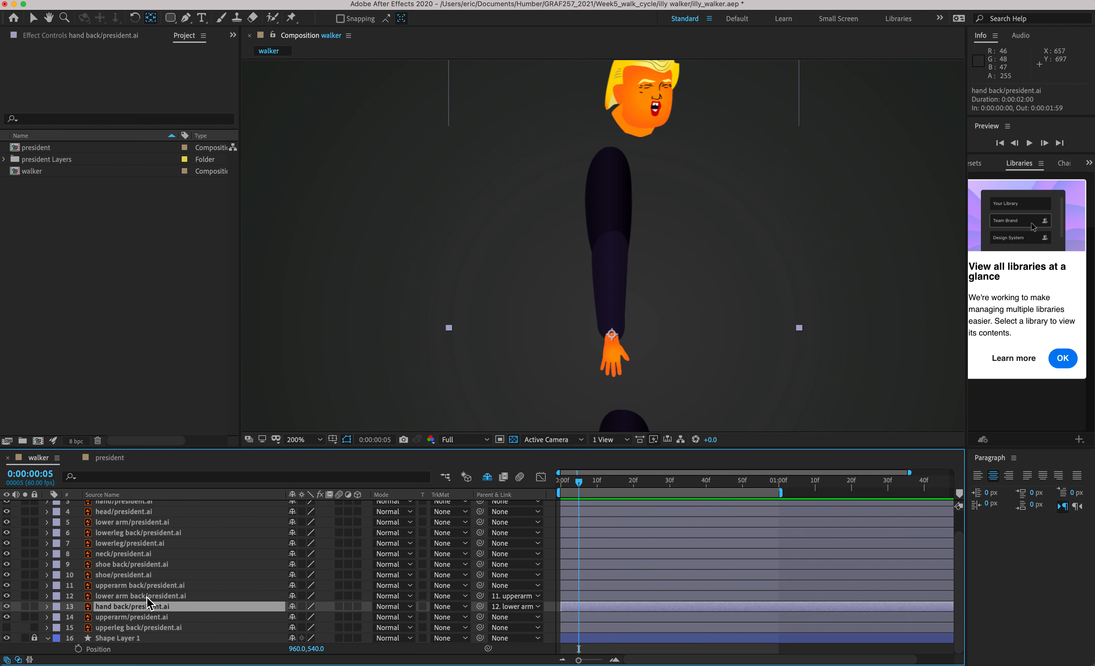
left_click(149, 585)
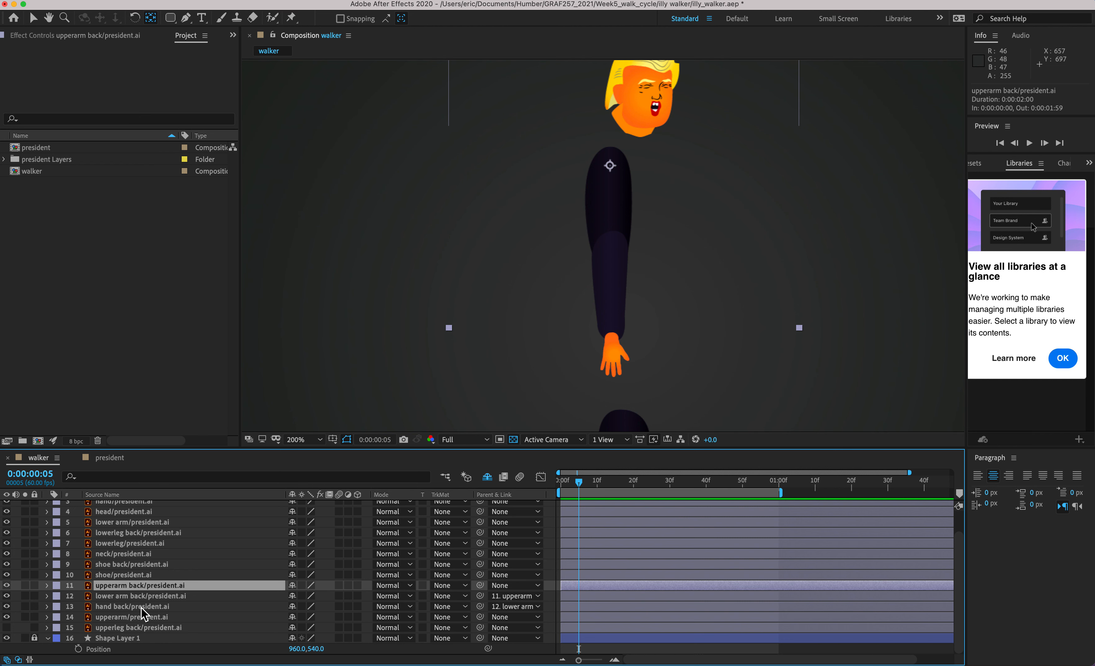
- Move the hand/president.ai layer directly beneath lower arm/president.ai in the layer stack
scroll(141, 607, "up", 2)
left_click(132, 548)
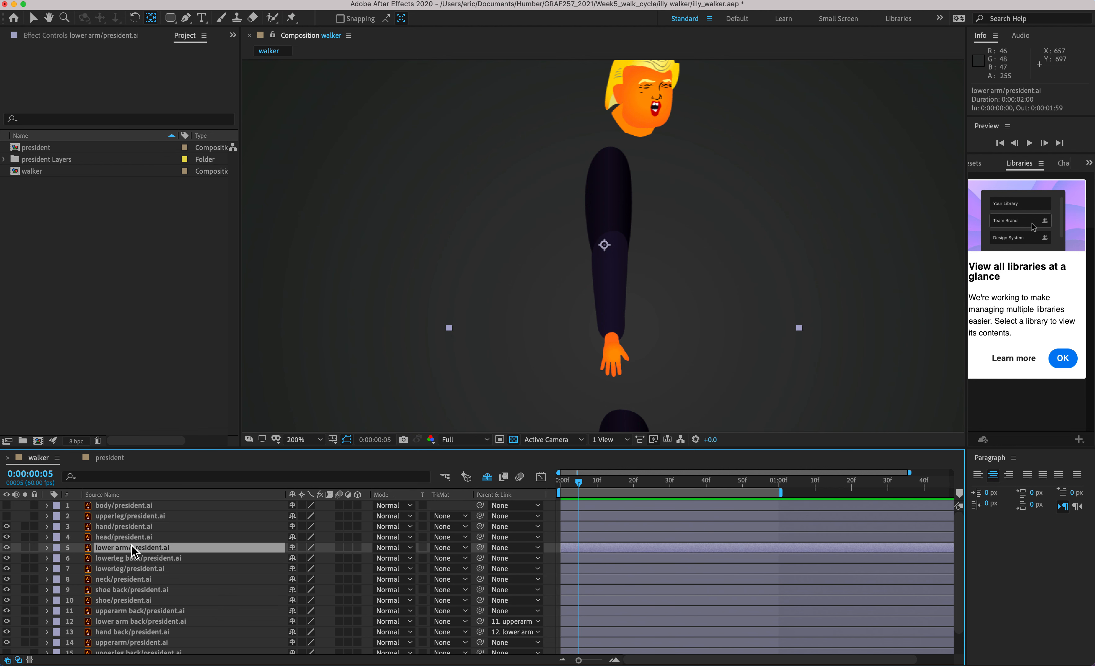
left_click(122, 528)
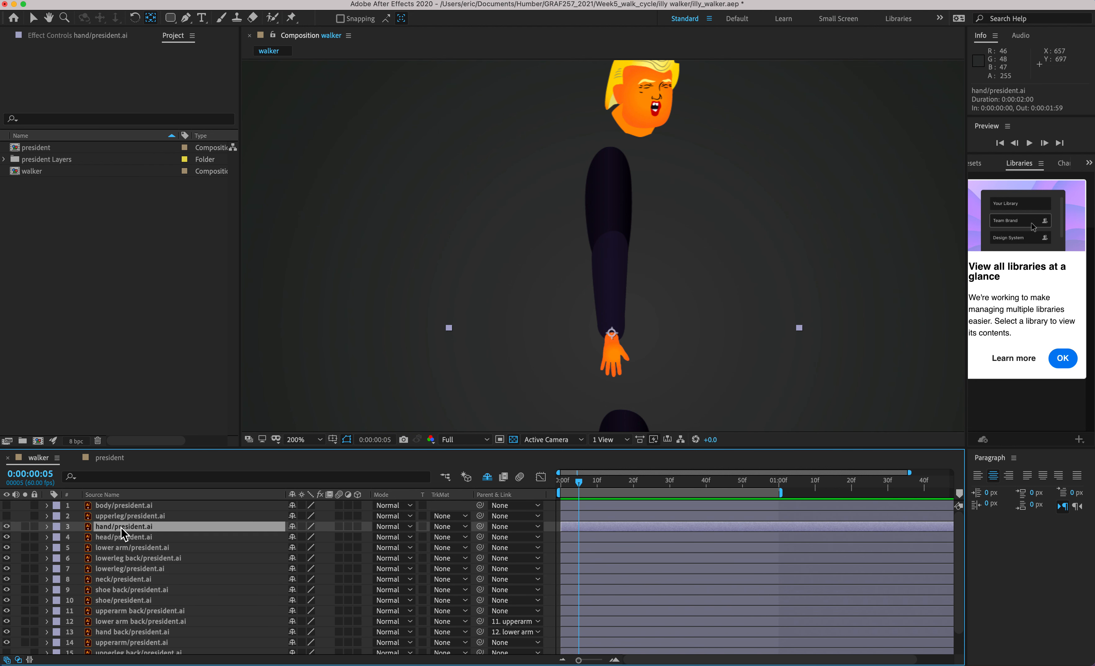
mouse_move(124, 534)
left_mouse_down()
mouse_move(127, 565)
mouse_move(124, 555)
left_mouse_up()
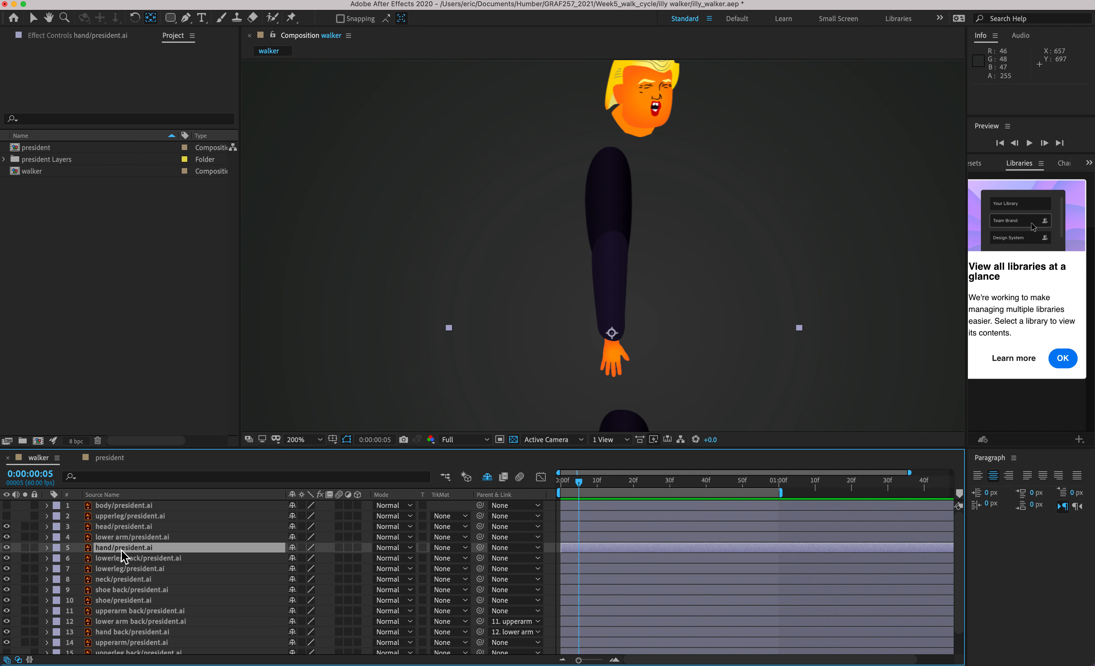
left_click(115, 544)
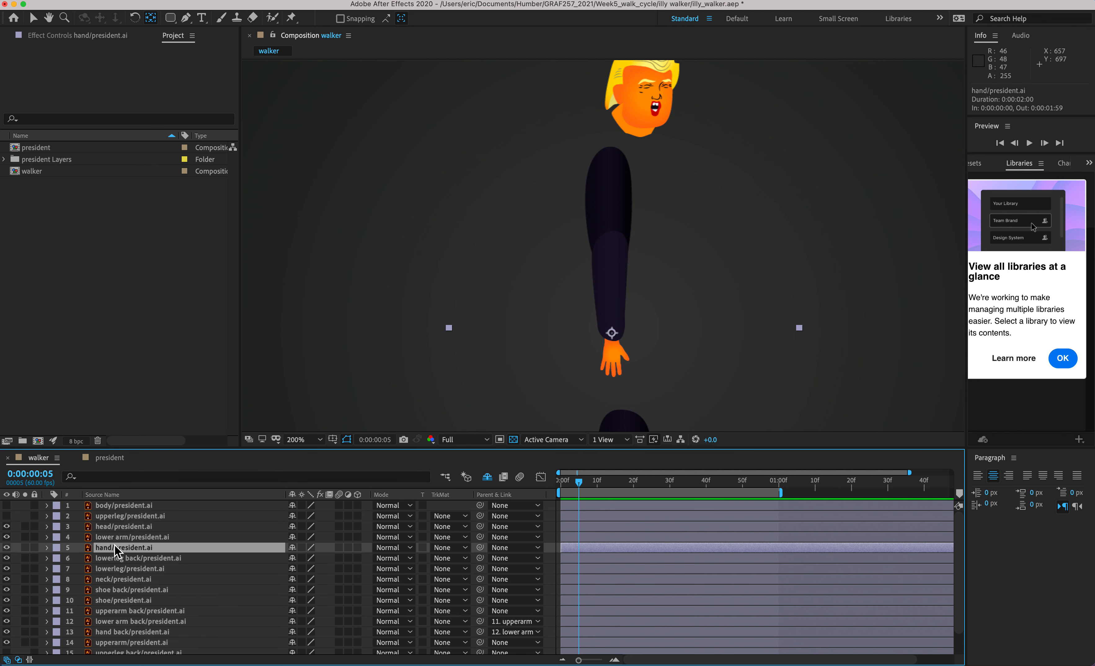
- Move the upperarm/president.ai layer directly above lower arm/president.ai and select the three front arm layers to check their order
scroll(122, 617, "down", 2)
left_click_drag(122, 624, 141, 515)
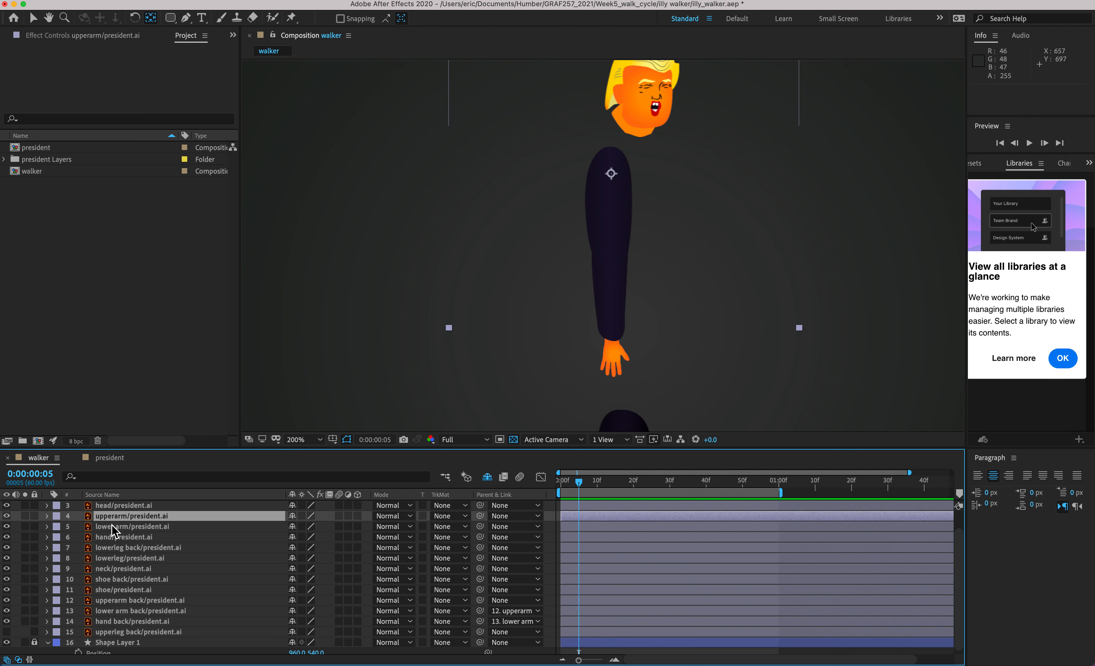
left_click(113, 536, "shift")
key("alt+super+8")
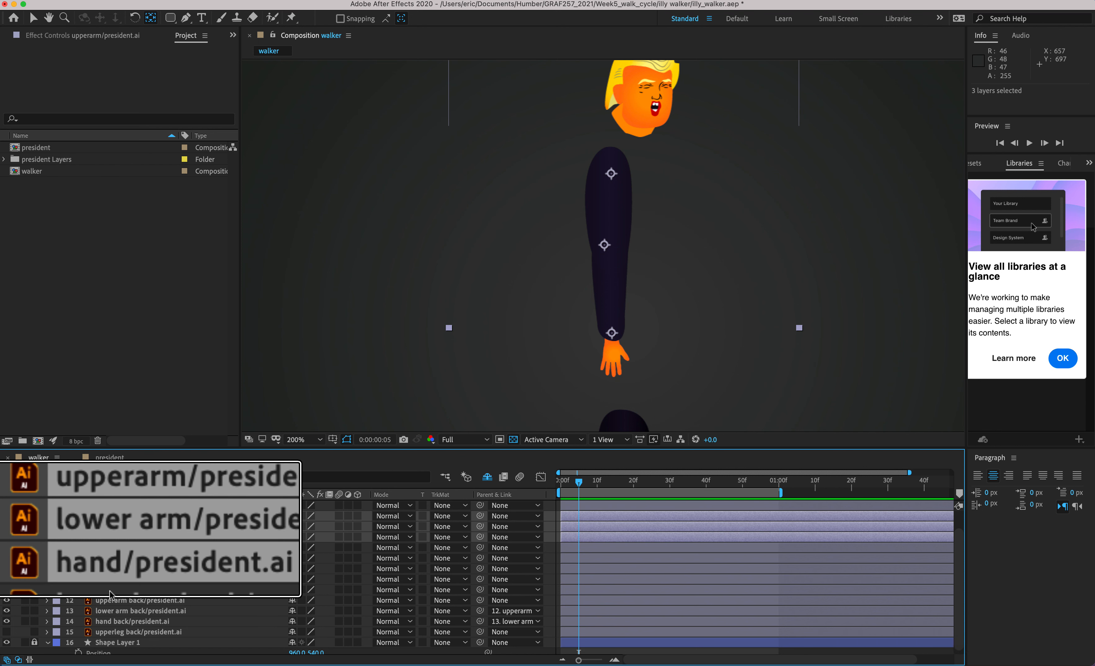
key("alt+super+8")
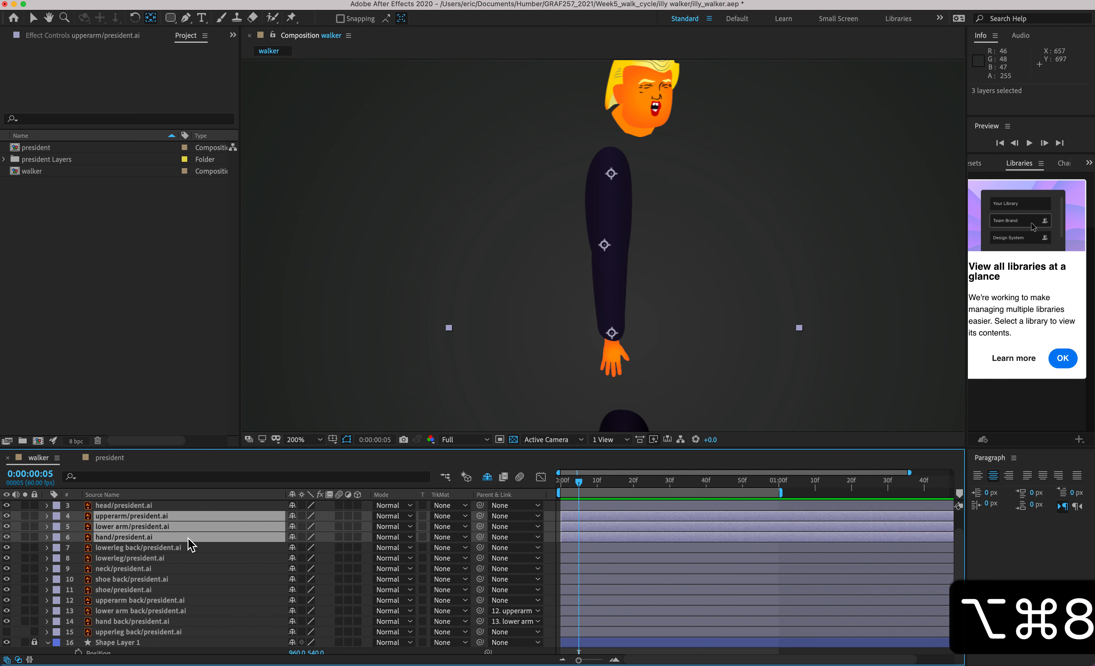
left_click(191, 559)
- Parent the lower arm/president.ai layer to upperarm/president.ai
left_click(192, 528)
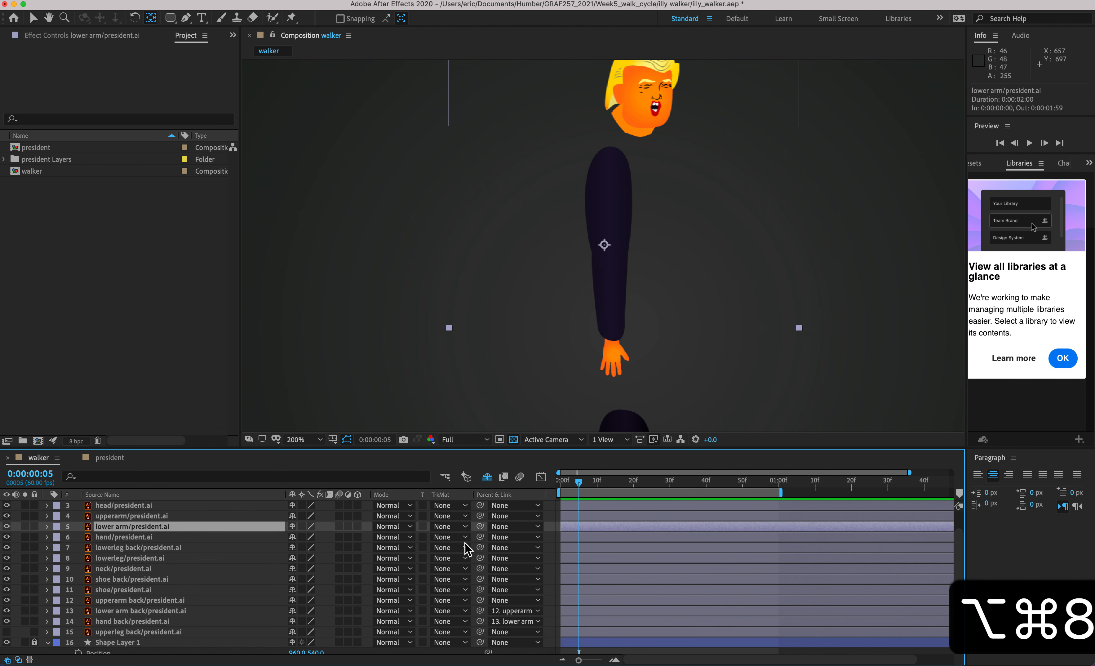
left_click(466, 528)
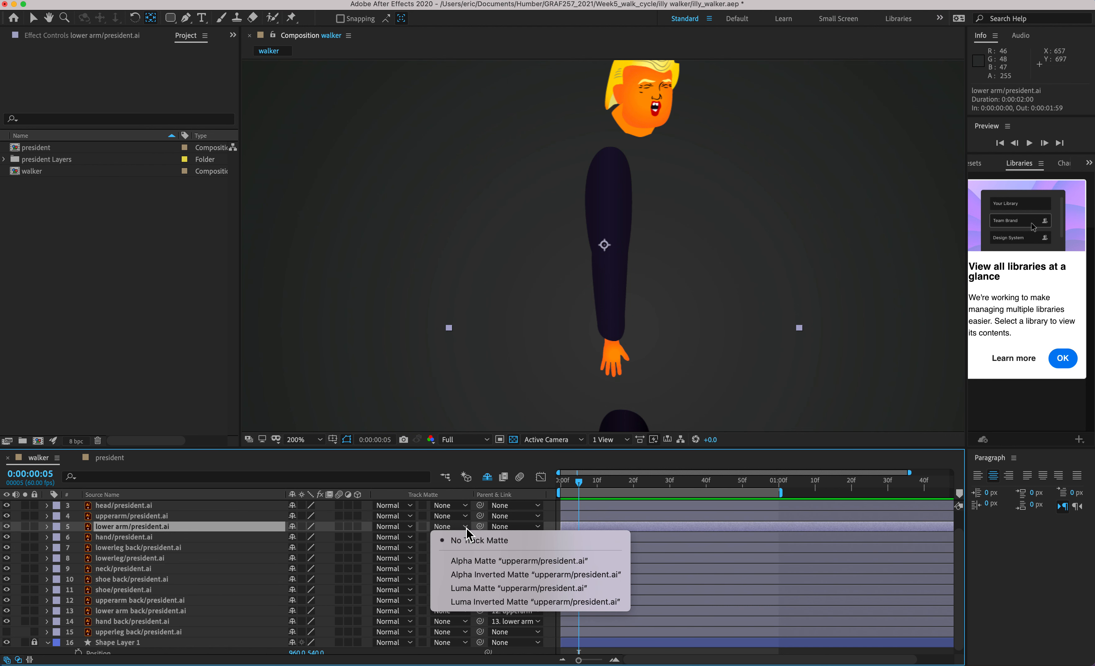
left_click(534, 527)
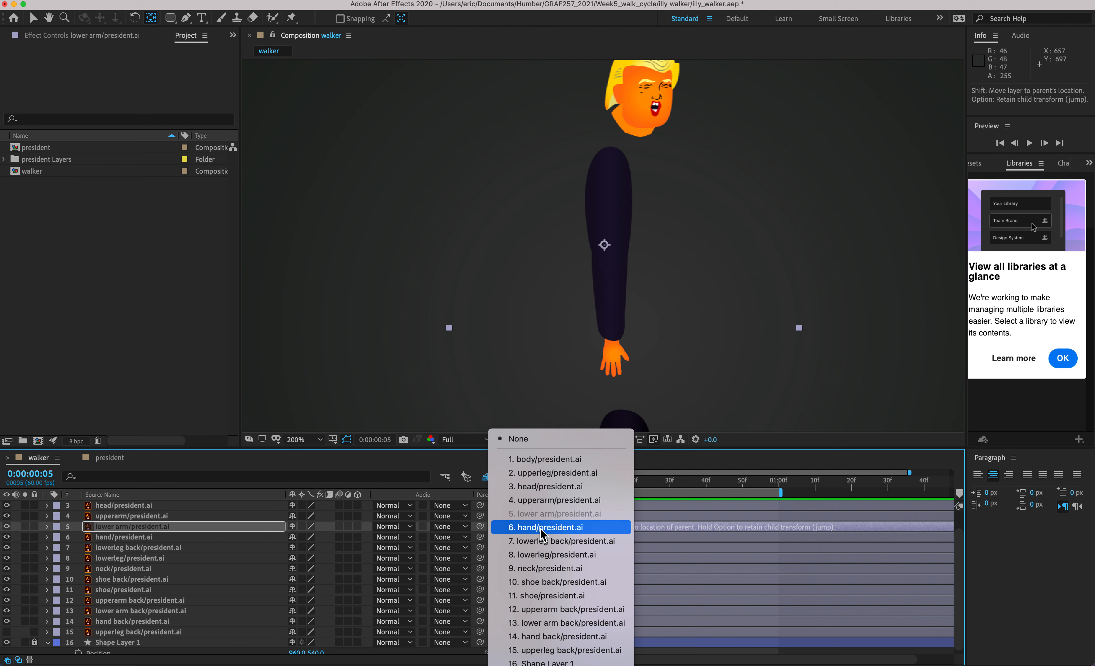
left_click(540, 502)
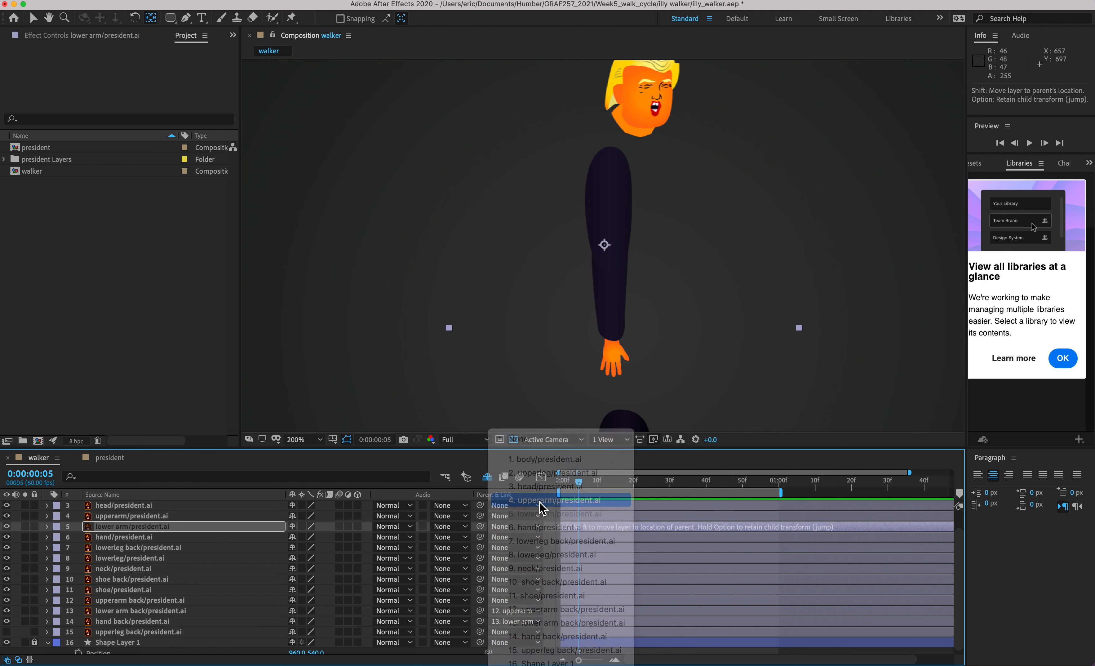
- Parent the hand/president.ai layer to lower arm/president.ai using the parent pick whip
left_click(206, 536)
left_click(540, 537)
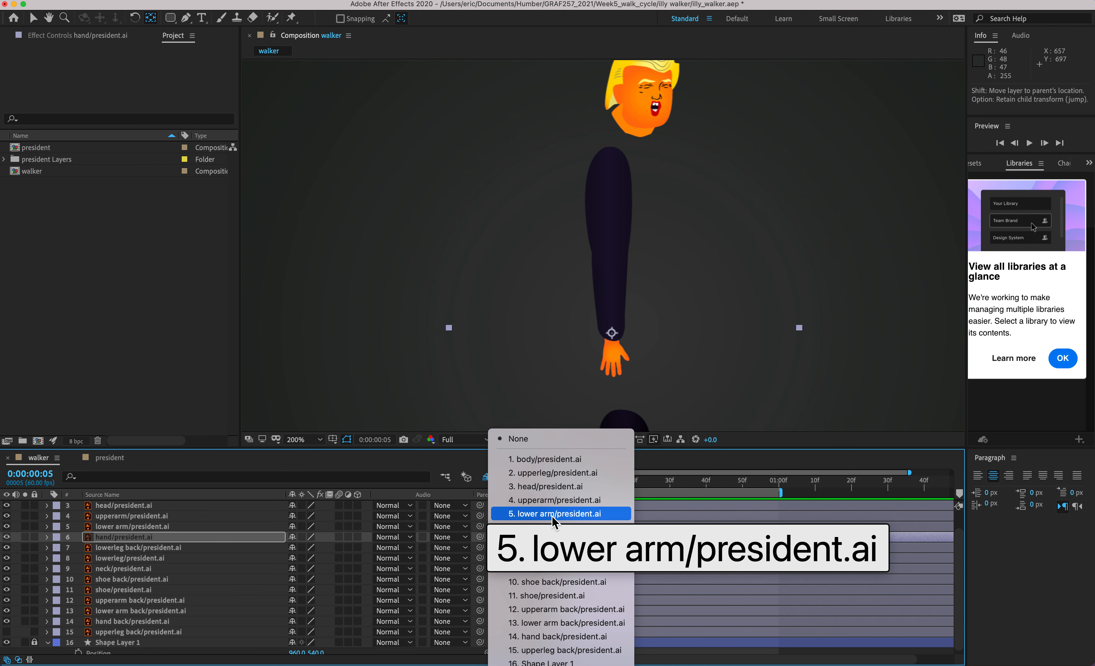
left_click(457, 473)
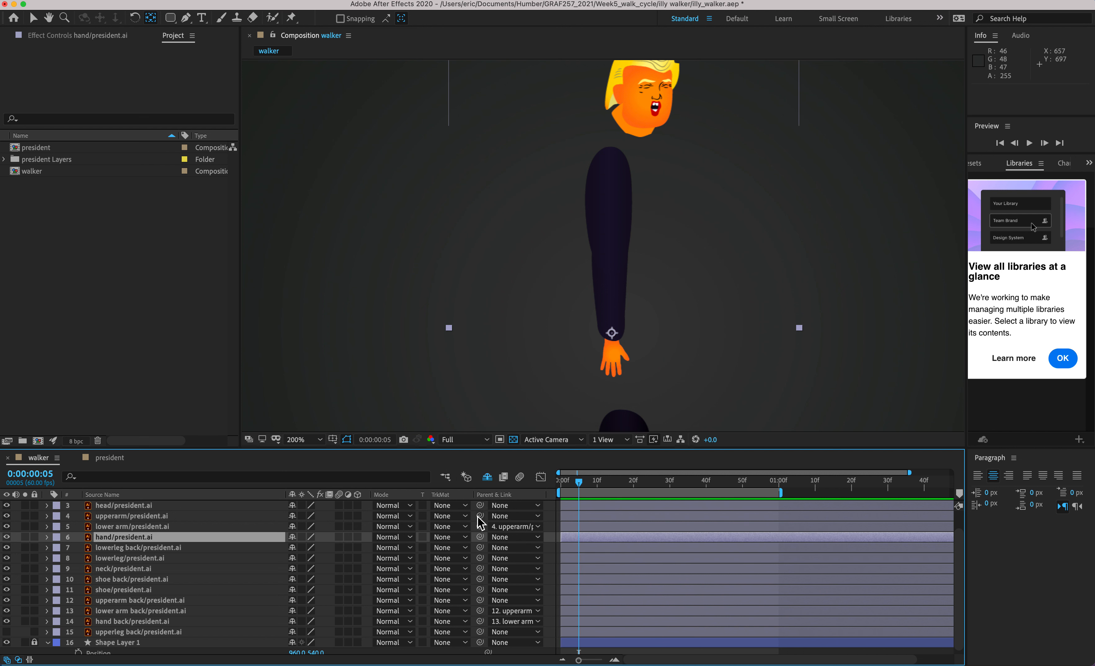
left_click_drag(479, 537, 160, 525)
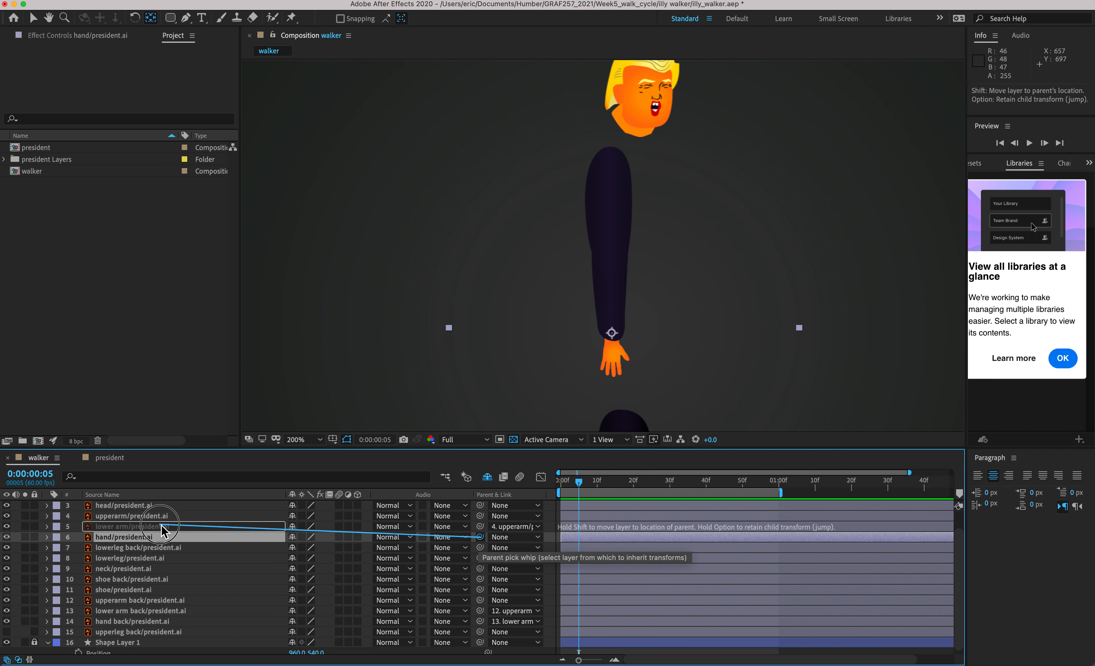
- Complete the parent link from hand/president.ai to lower arm/president.ai
left_click_drag(160, 526, 120, 527)
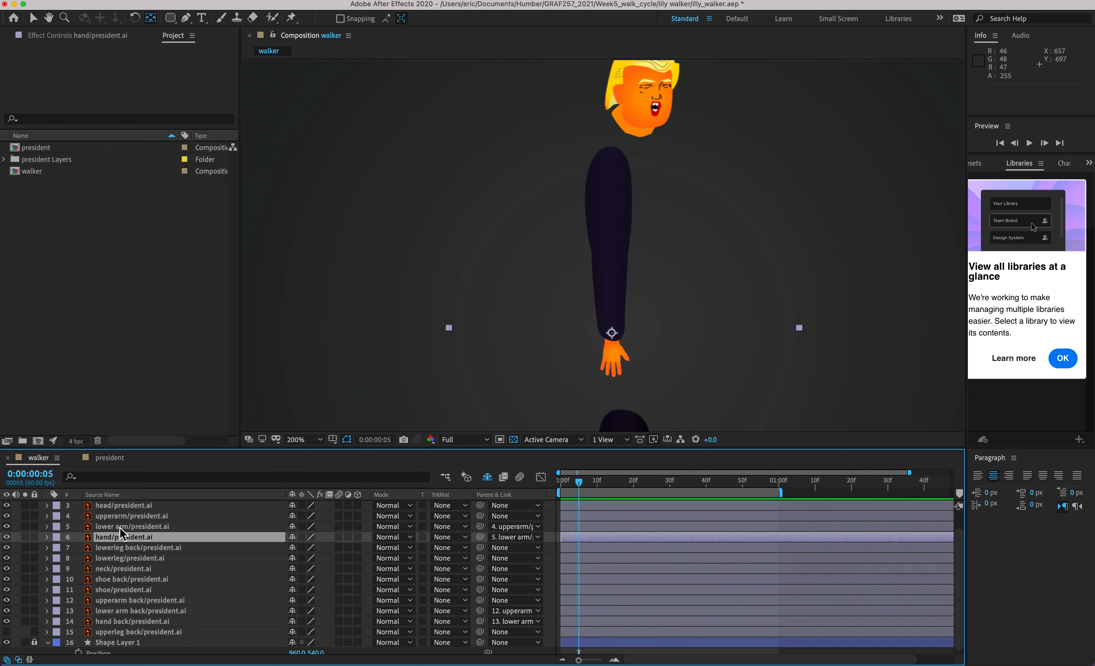
- Test the front arm's joints by rotating upperarm/president.ai to -51° and then lower arm/president.ai, and undo both rotations
left_click(48, 517)
left_click_drag(301, 569, 276, 579)
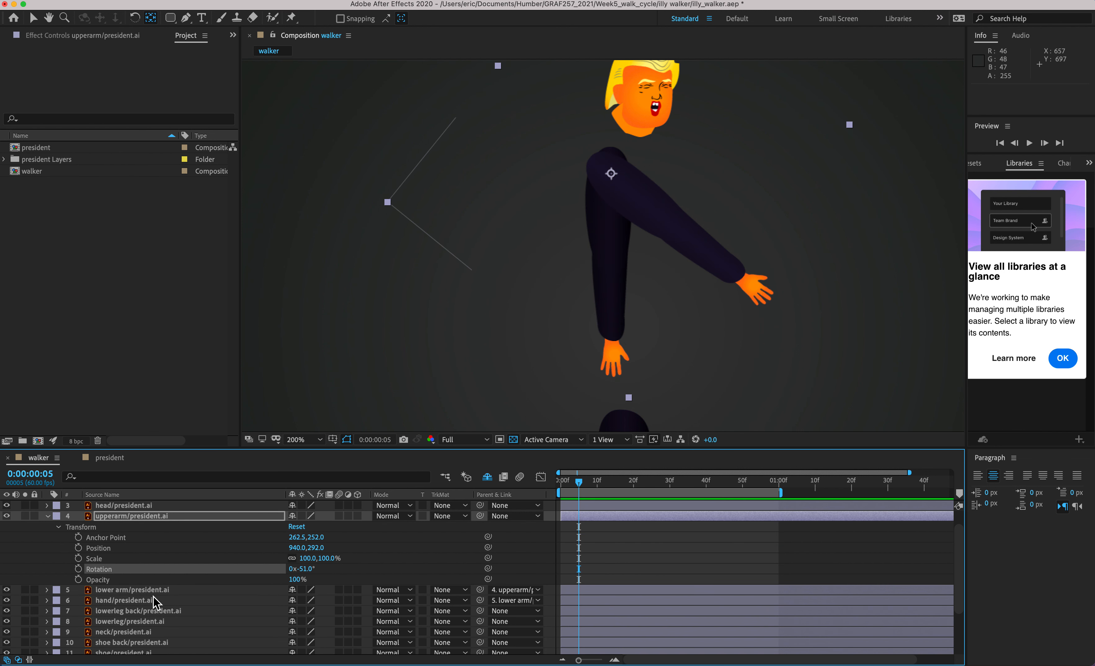
left_click(47, 591)
scroll(245, 621, "down", 3)
mouse_move(300, 586)
left_mouse_down()
mouse_move(270, 587)
mouse_move(324, 592)
mouse_move(282, 591)
mouse_move(307, 593)
left_mouse_up()
key("super+z")
key("super+z")
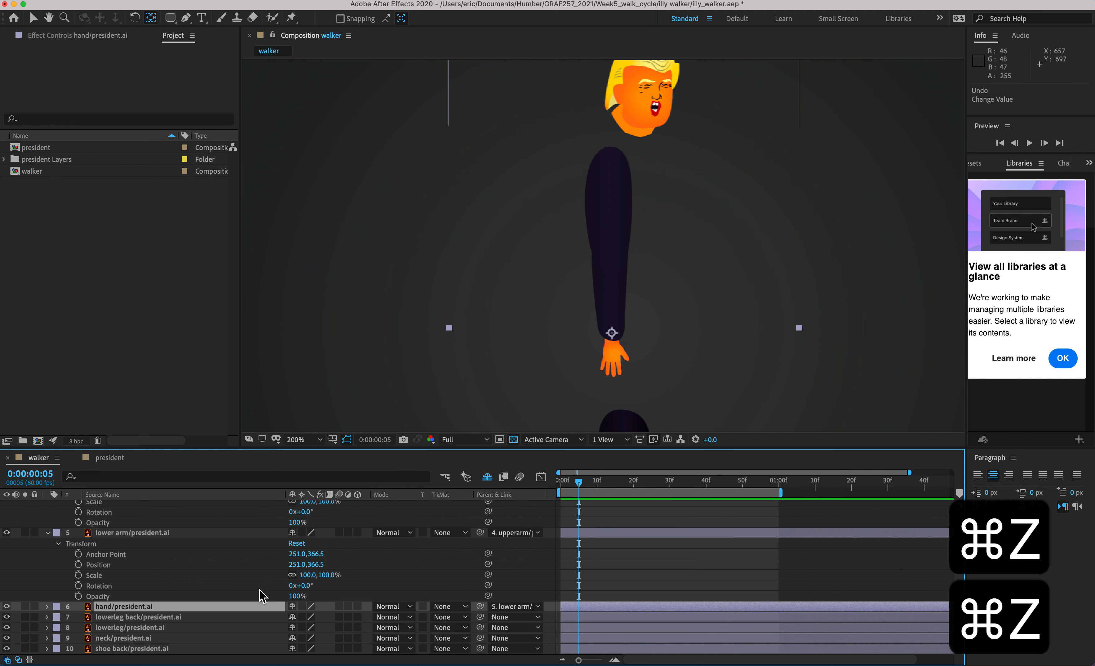
left_click(48, 533)
scroll(60, 548, "up", 5)
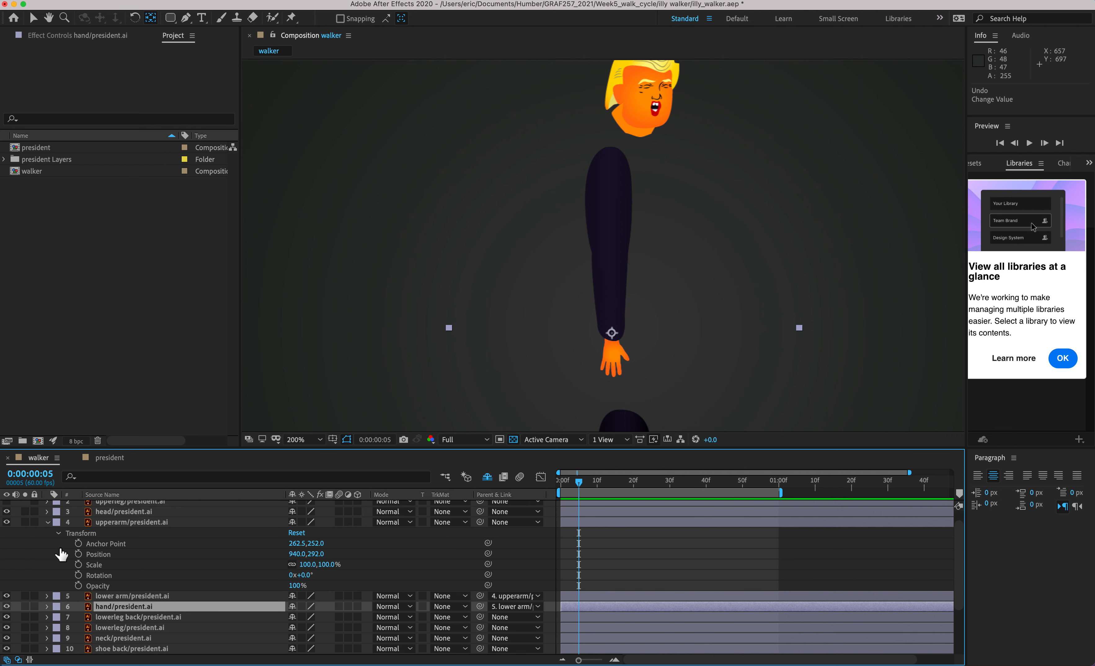
left_click(47, 534)
scroll(85, 577, "up", 1)
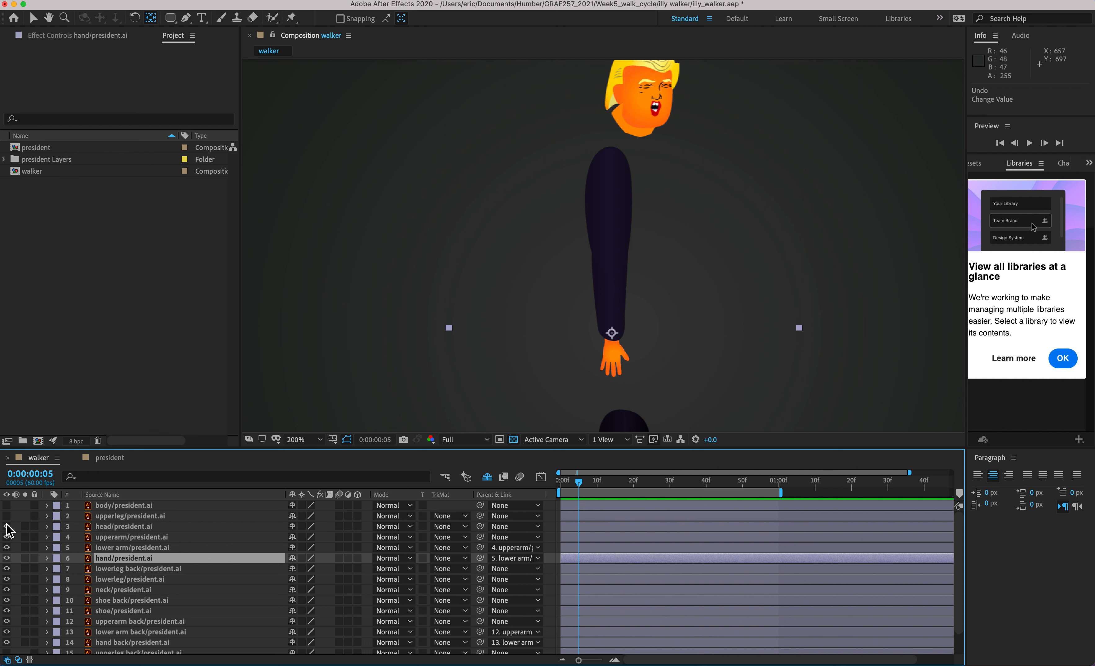
- Make the body/president.ai and upperleg/president.ai layers visible
left_click(7, 506)
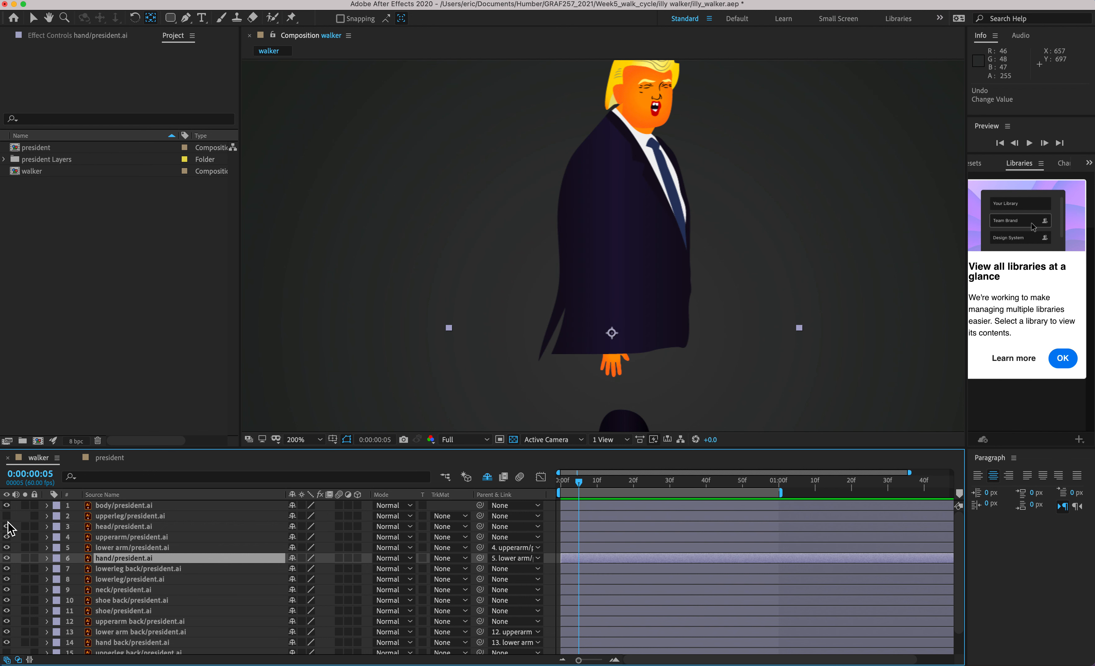
left_click(8, 522)
left_click(7, 517)
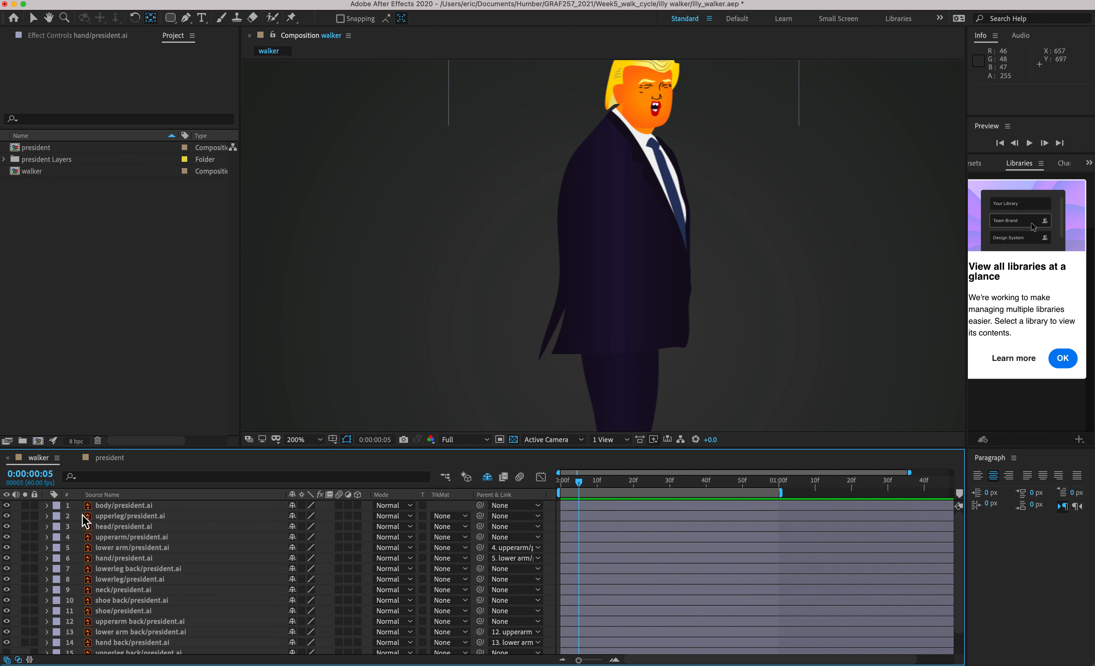
- Test-rotate upperleg/president.ai around its original anchor point and undo the rotation
key("space")
left_click_drag(587, 341, 519, 215)
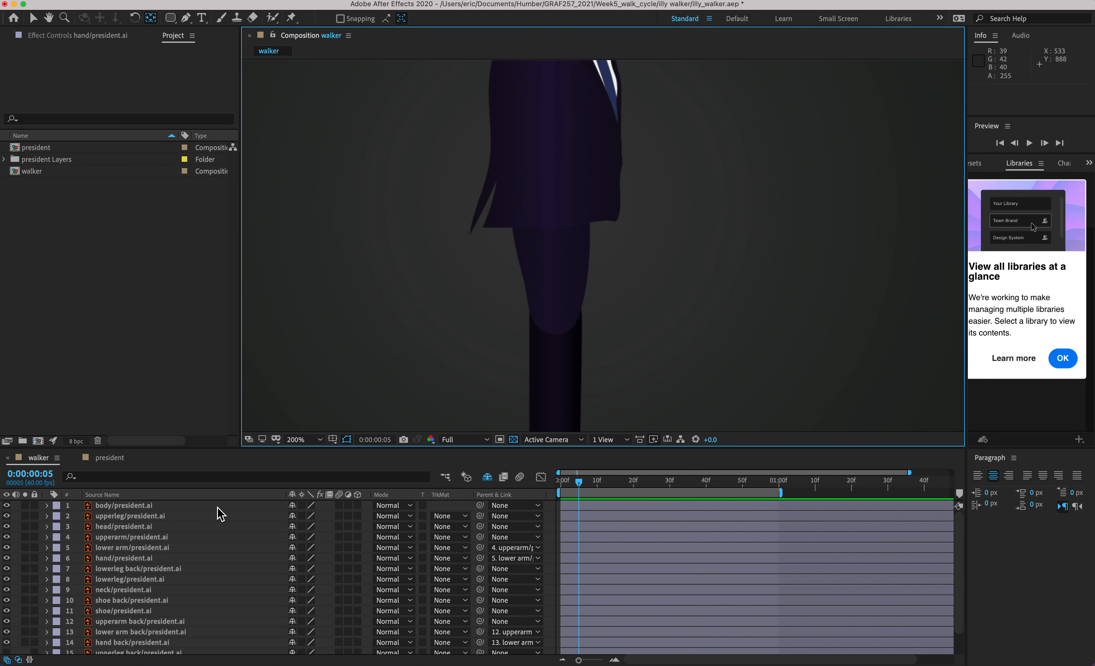
left_click(151, 521)
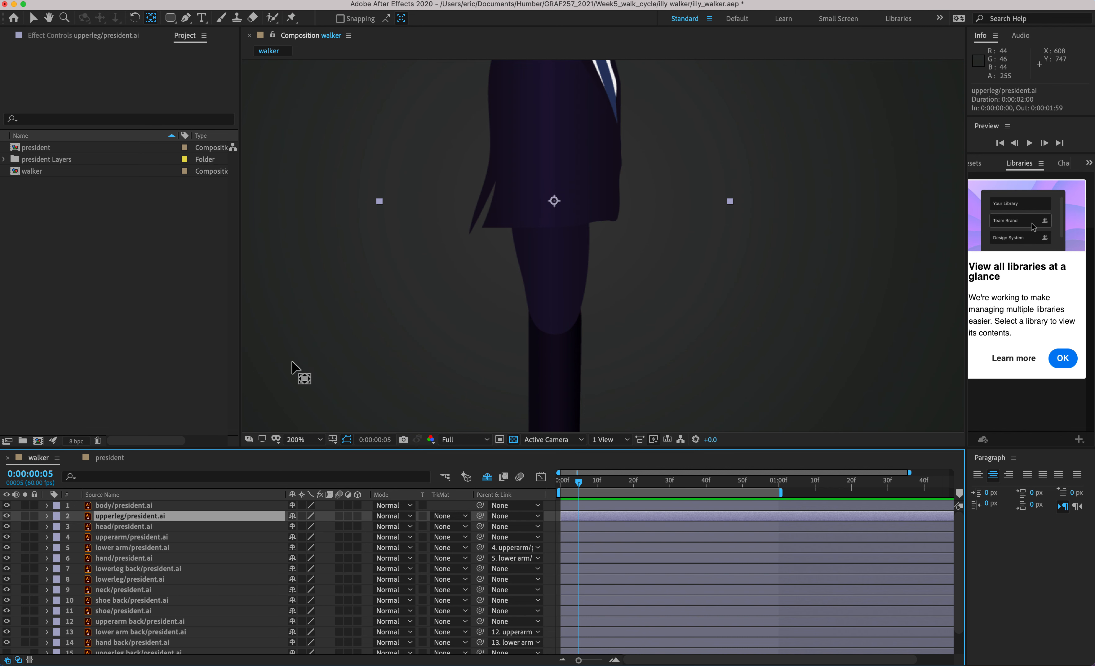
left_click(46, 517)
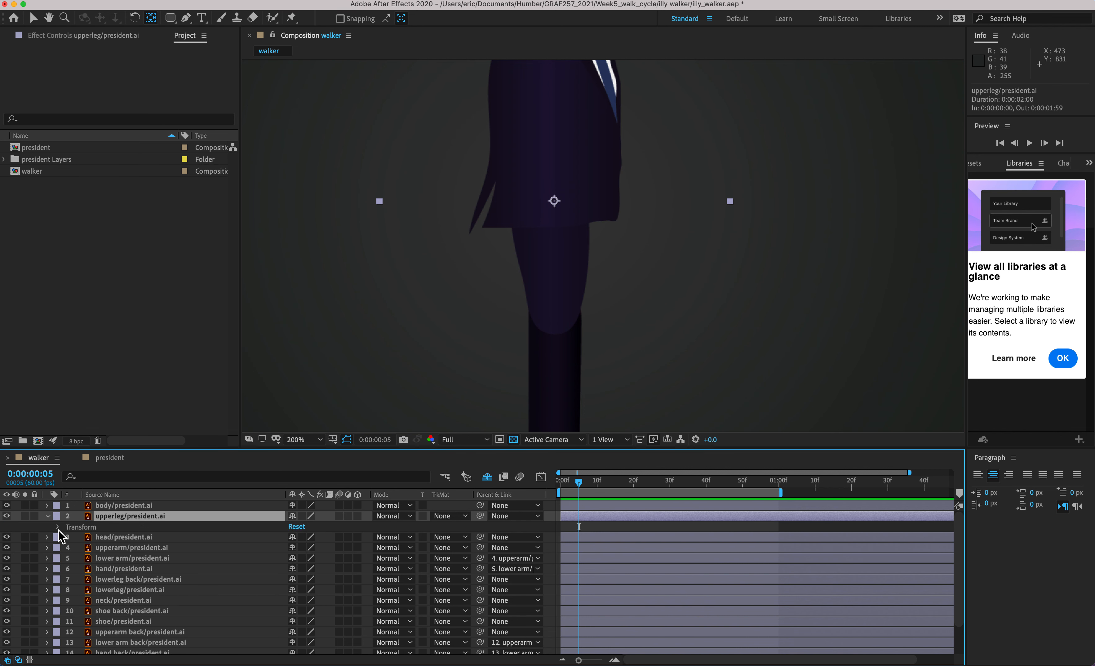
left_click(57, 527)
left_click_drag(303, 569, 322, 587)
key("super+z")
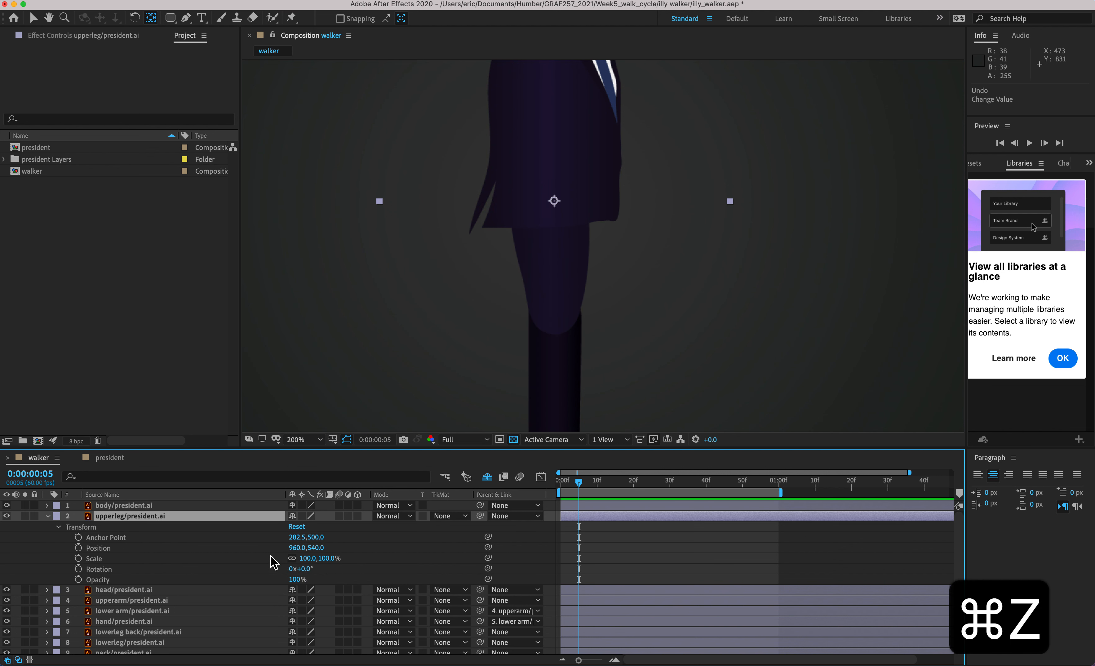
- Hide body/president.ai and move the upperleg/president.ai anchor point up to the hip joint, at about 272.5, 464
left_click_drag(554, 201, 548, 190)
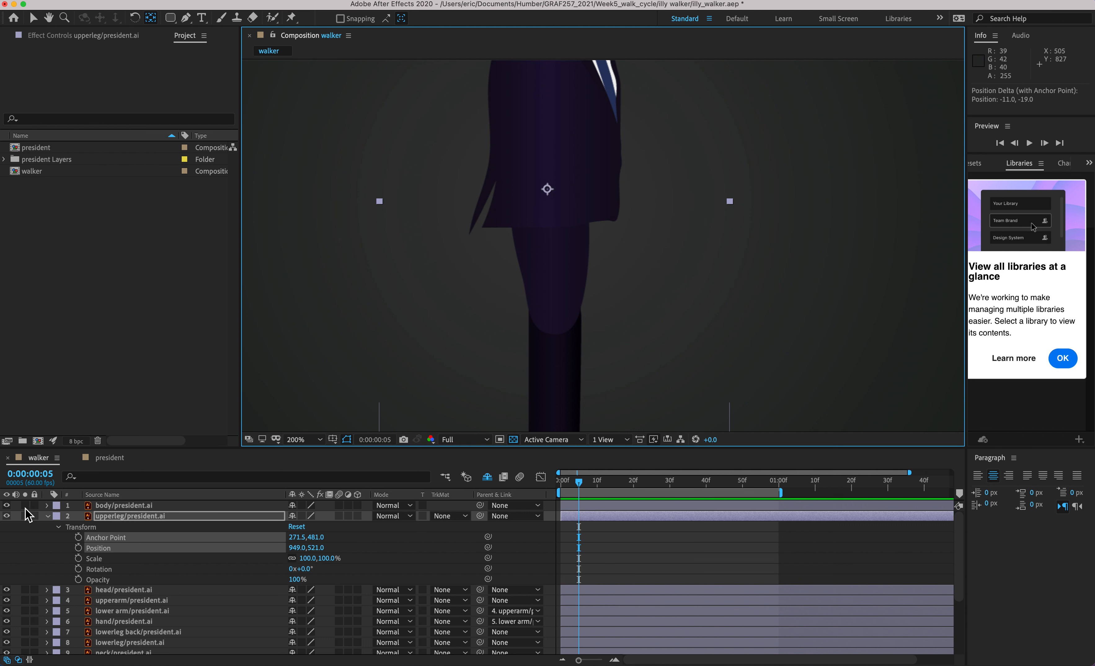
left_click(6, 506)
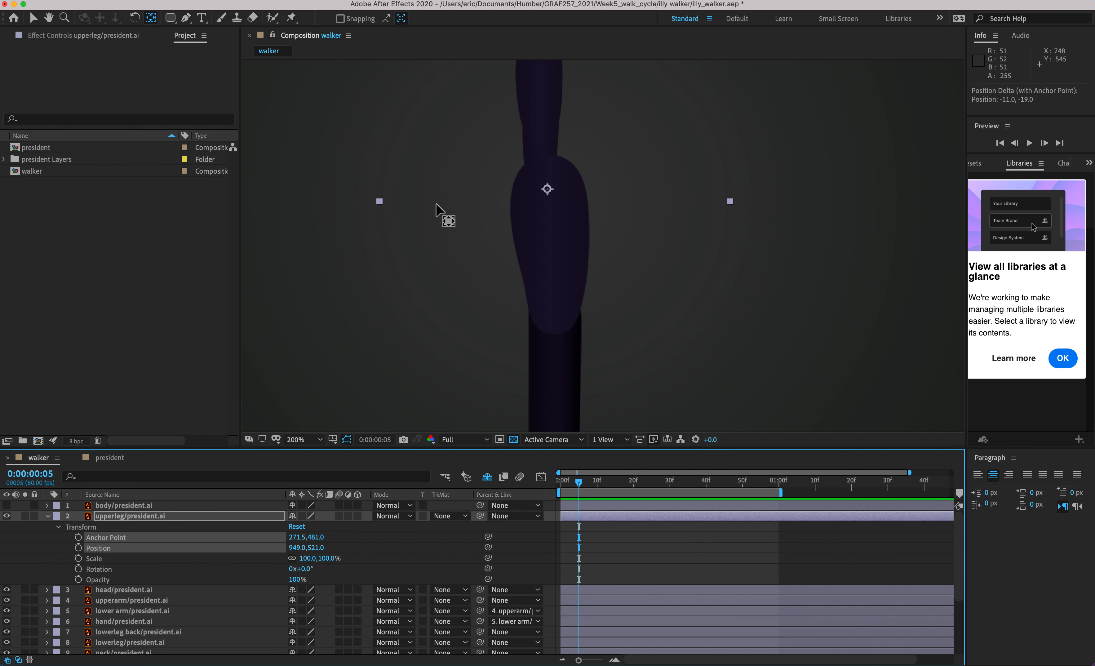
left_click_drag(547, 189, 548, 178)
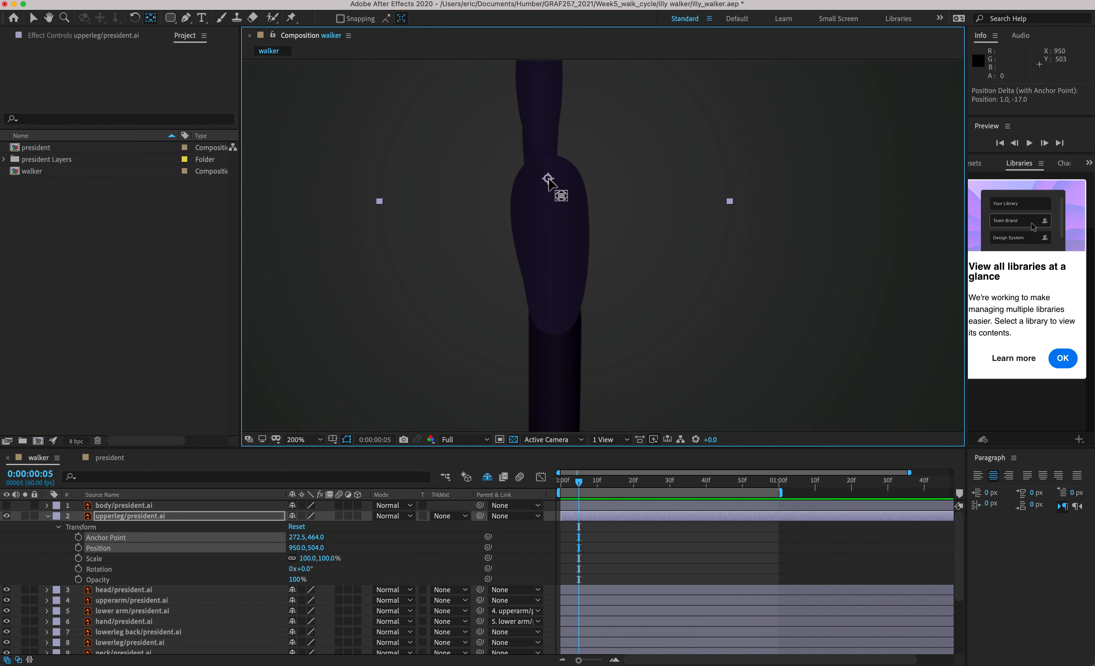
left_click(48, 517)
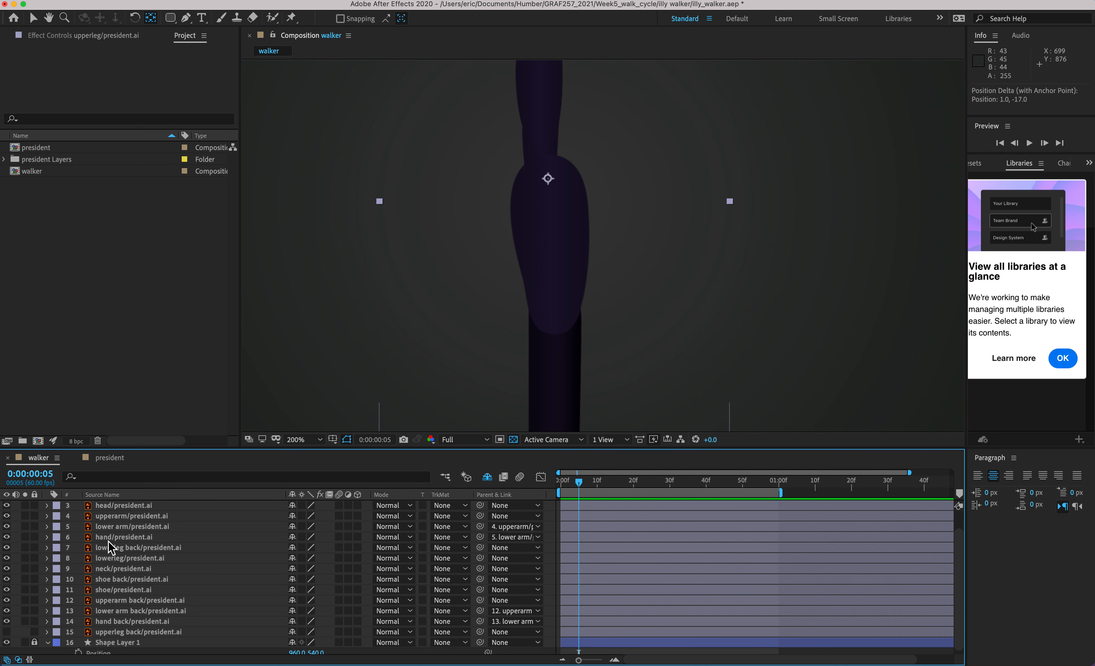
- Show the upperleg back/president.ai layer and move its anchor point up to the hip joint, at about 271.5, 455
left_click(136, 633)
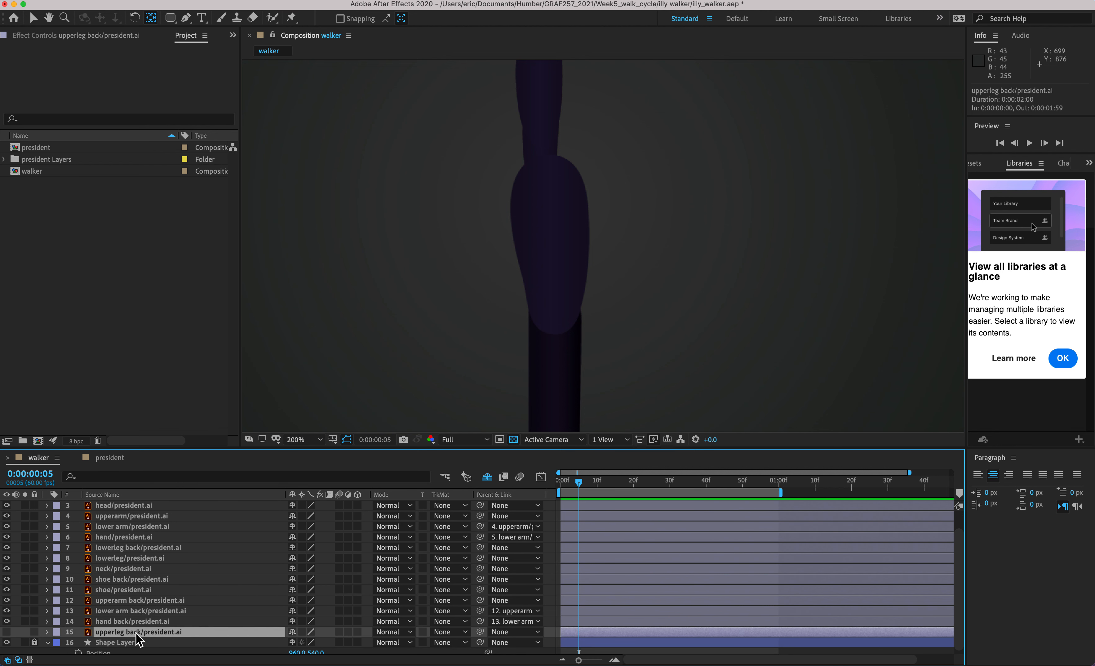
key("alt+super+8")
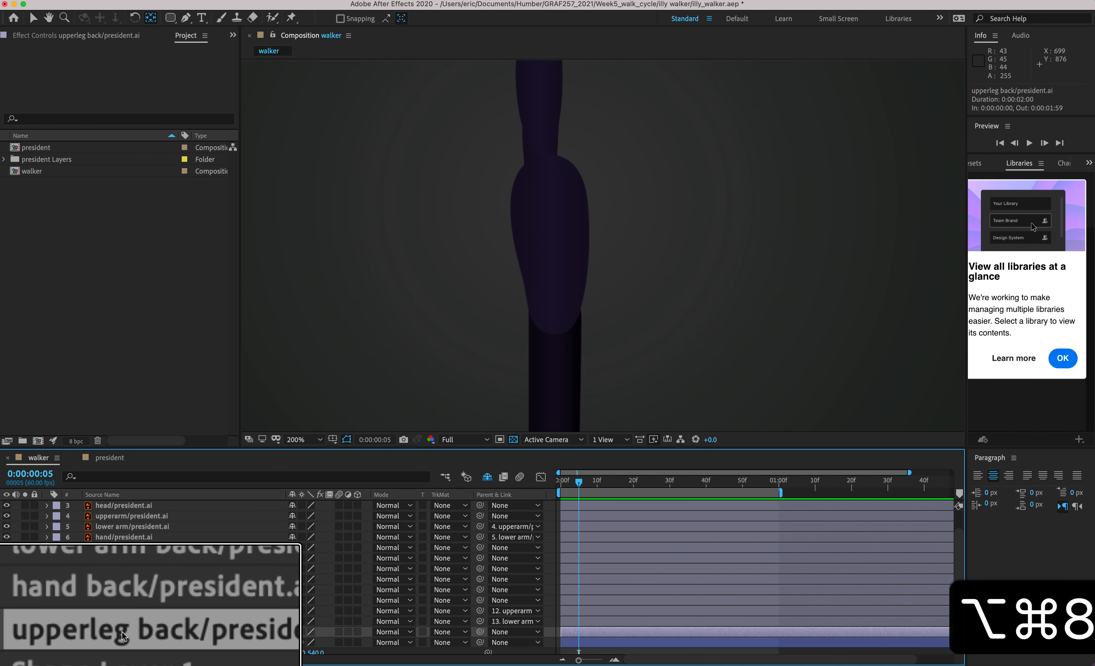
key("alt+super+8")
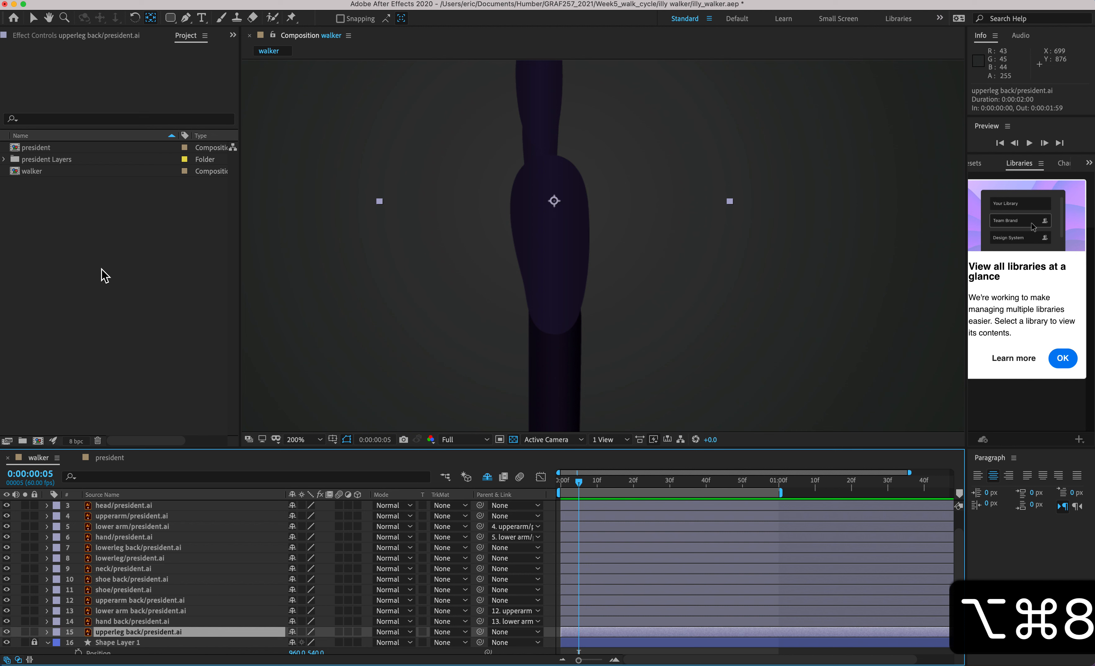
left_click_drag(554, 202, 548, 176)
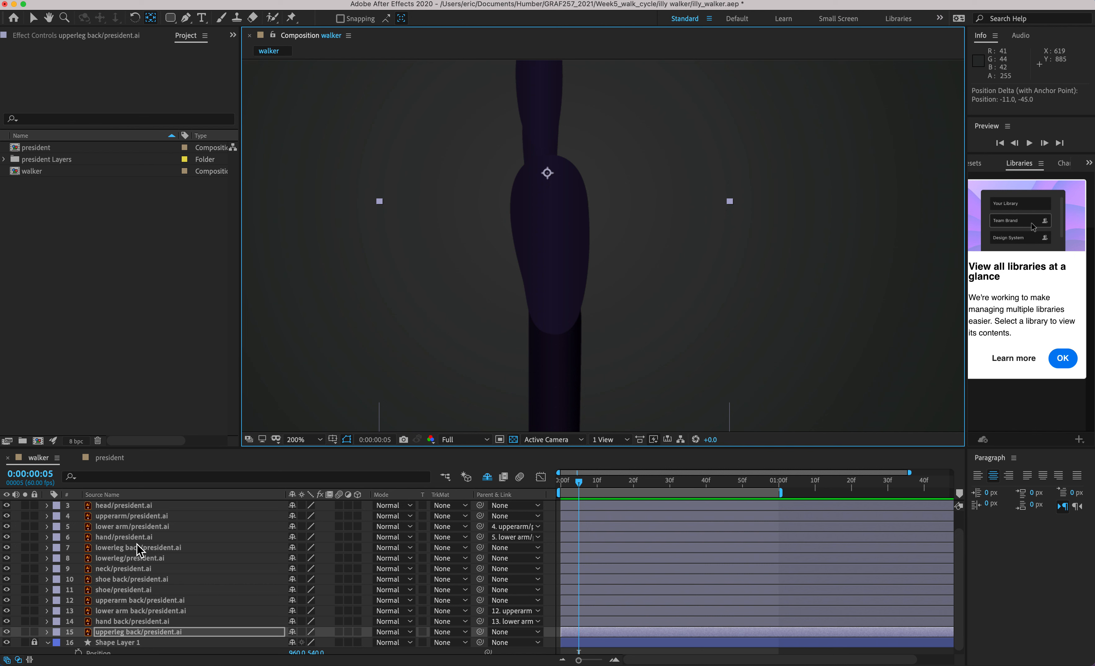
- Move the anchor points of lowerleg/president.ai and lowerleg back/president.ai down to the knee, by about 182 and 183 pixels
scroll(128, 531, "up", 2)
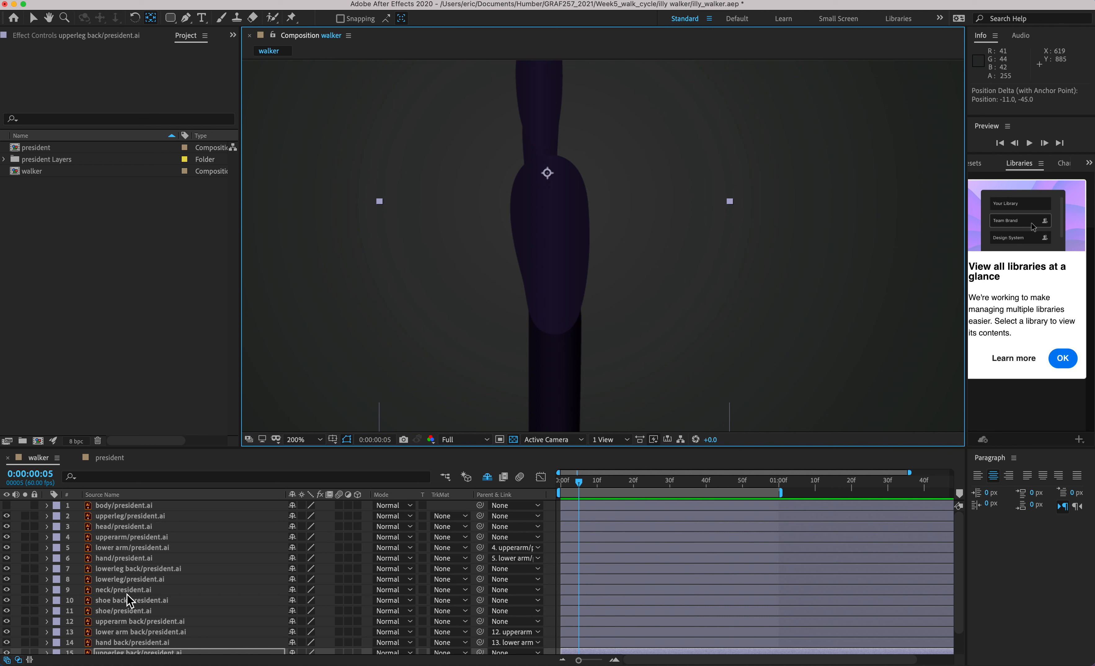
left_click(131, 569)
left_click(130, 579)
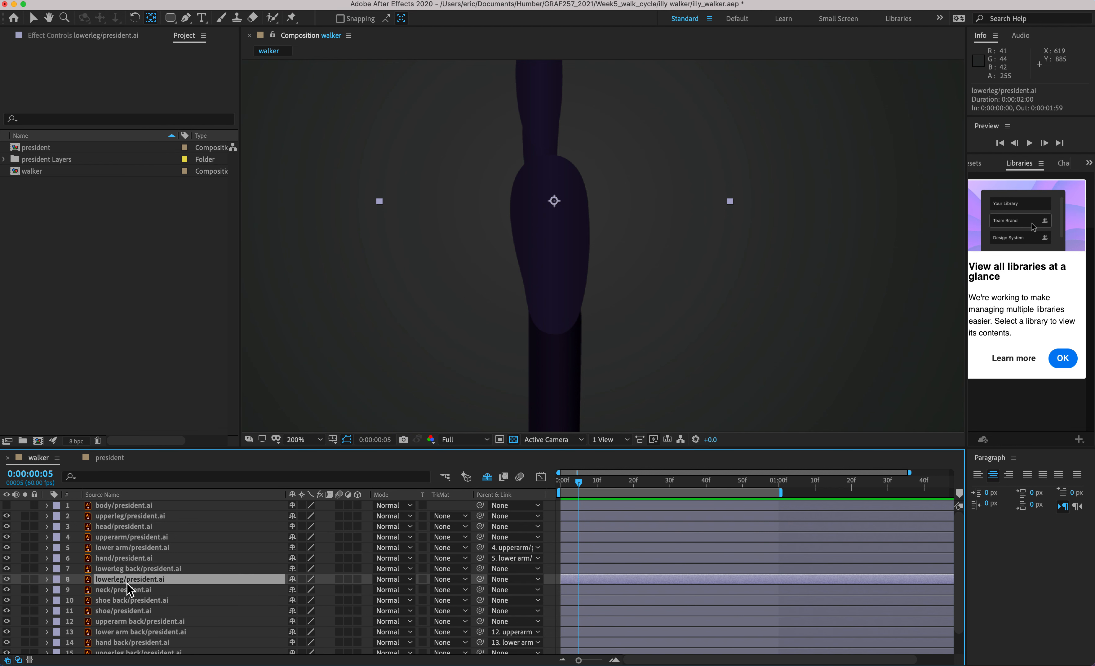
key("alt+super+8")
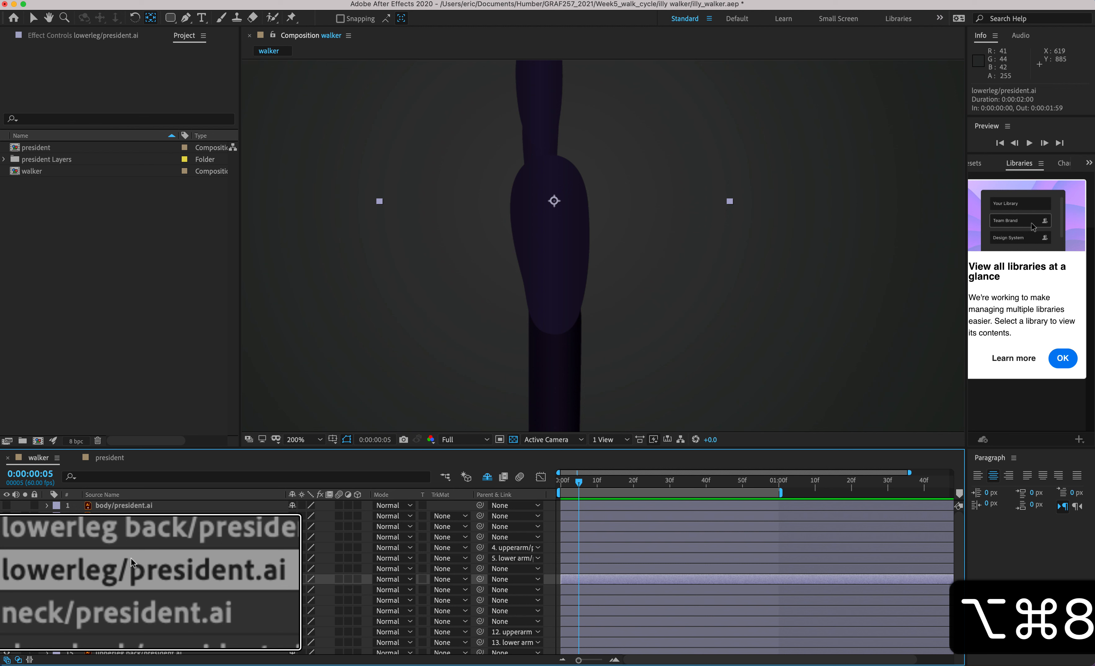
key("alt+super+8")
left_click_drag(557, 205, 557, 319)
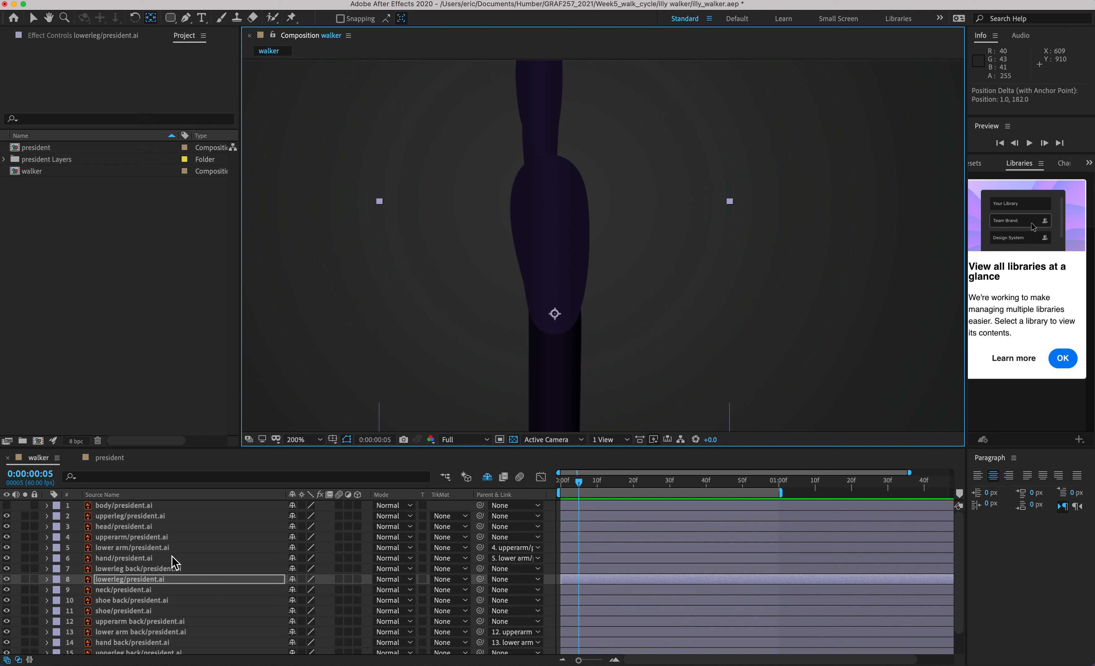
left_click(162, 571)
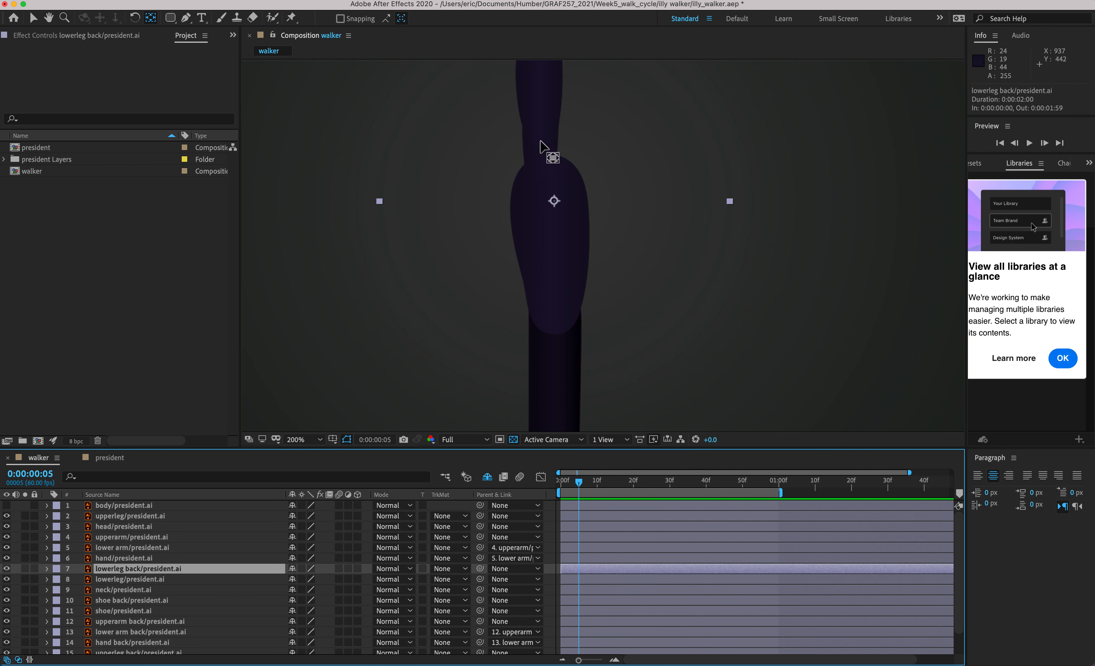
left_click_drag(555, 202, 556, 315)
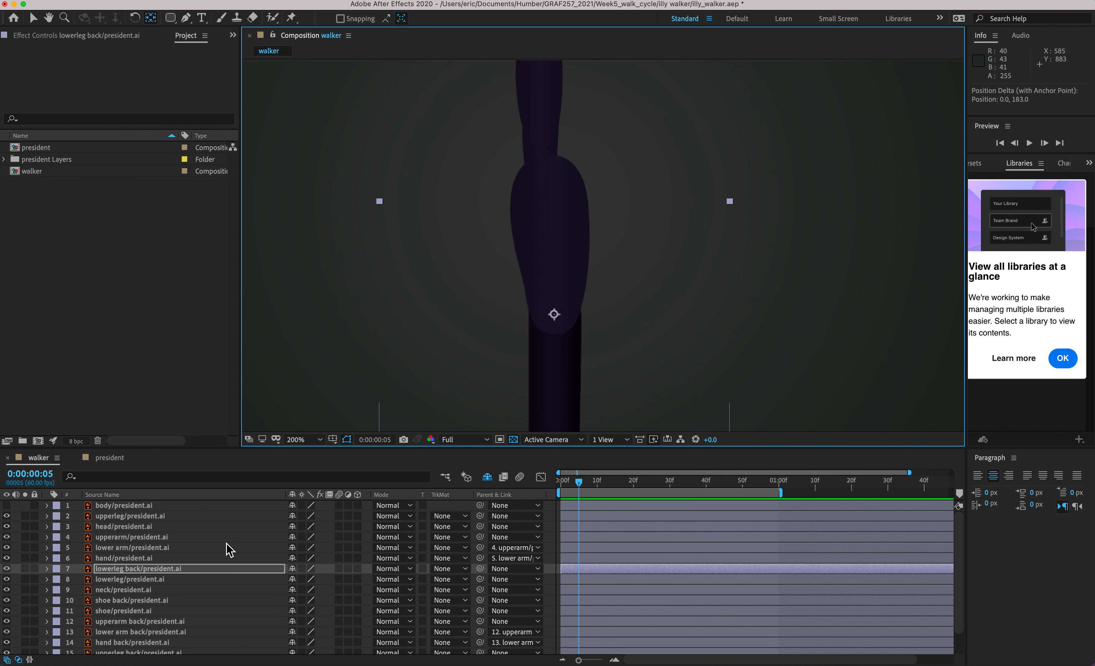
- Switch to the Selection tool, show the whole figure at 100% and deselect the lowerleg back/president.ai layer
key("alt+super+9")
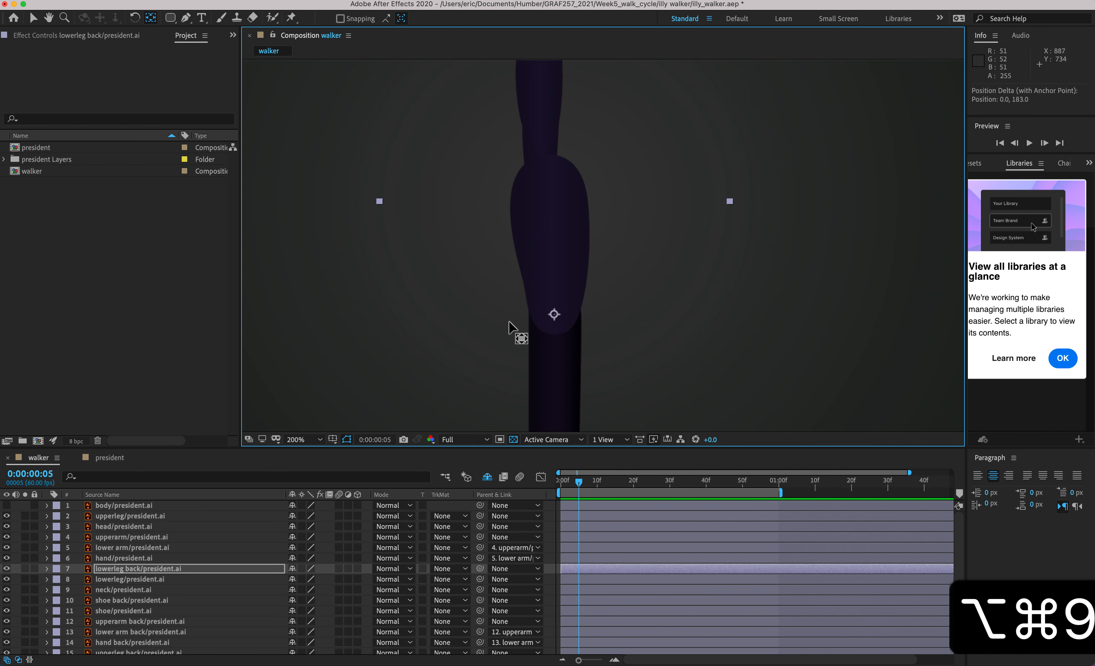
key("alt+super+minus")
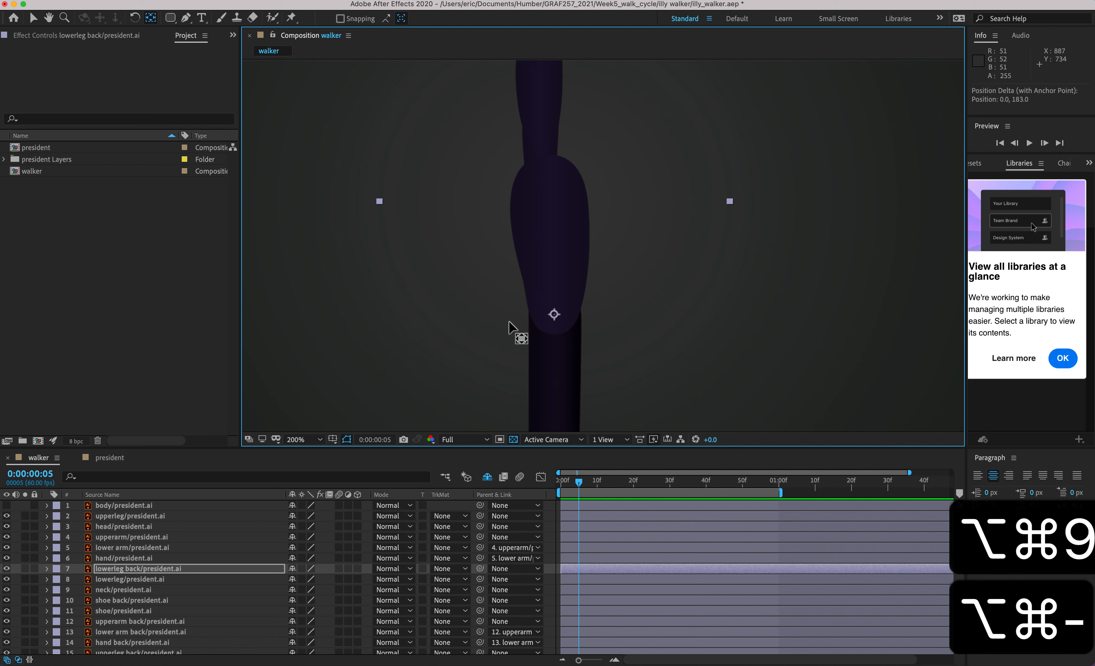
key("v")
key("alt+super+minus")
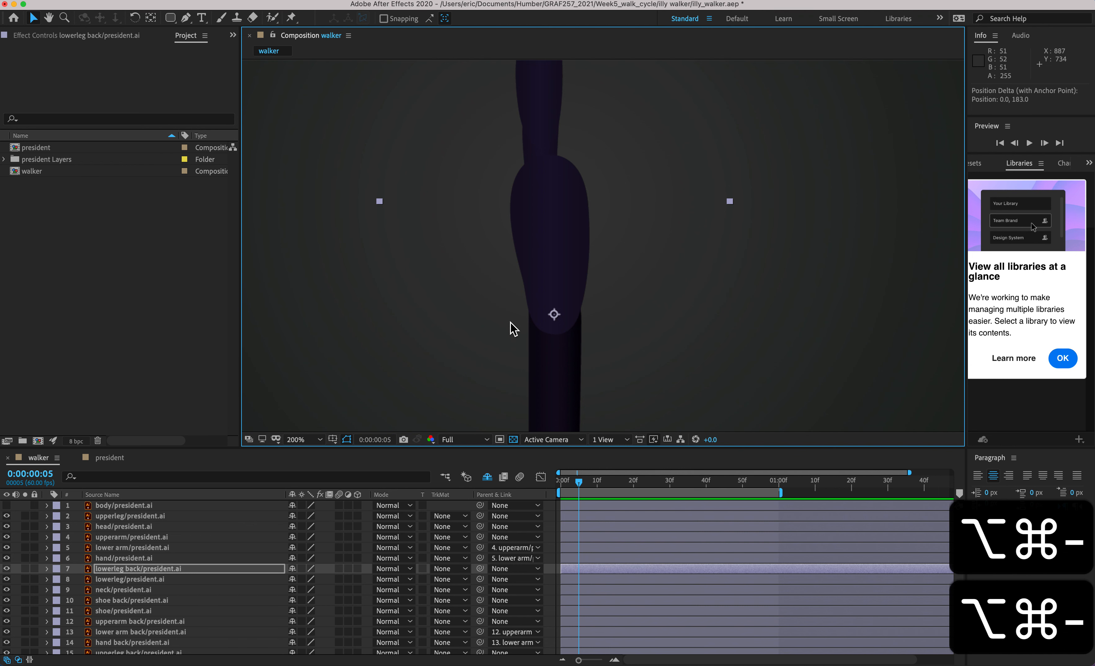
key("super+minus")
left_click(530, 432)
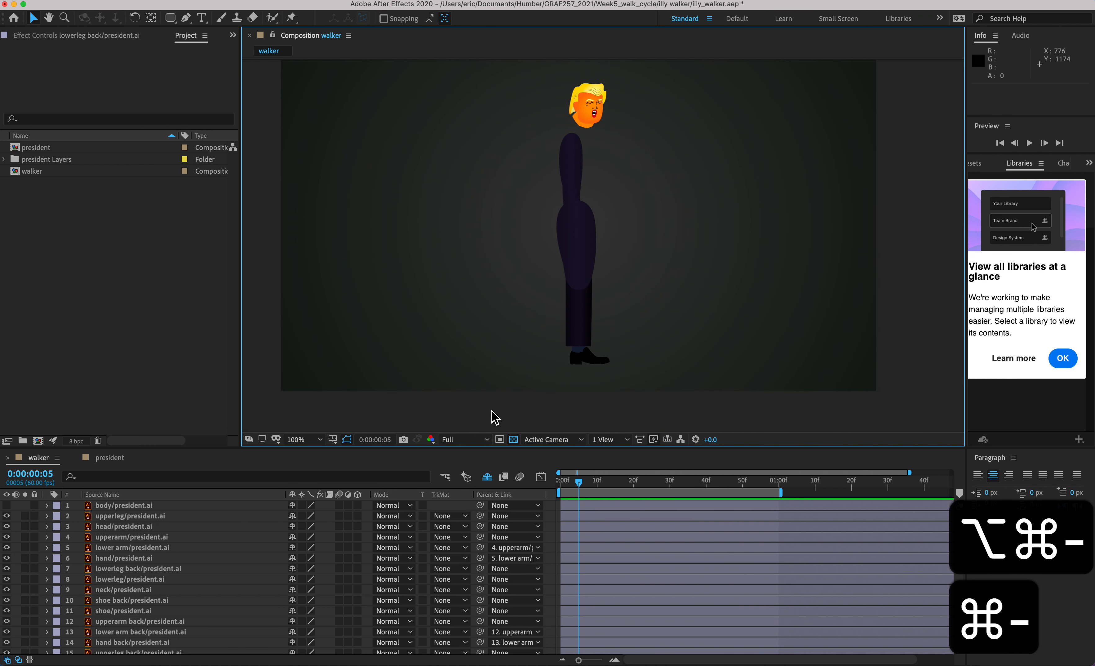
- Test the back leg's hip pivot by rotating upperleg back/president.ai to 85°, and undo the rotation
scroll(125, 592, "down", 2)
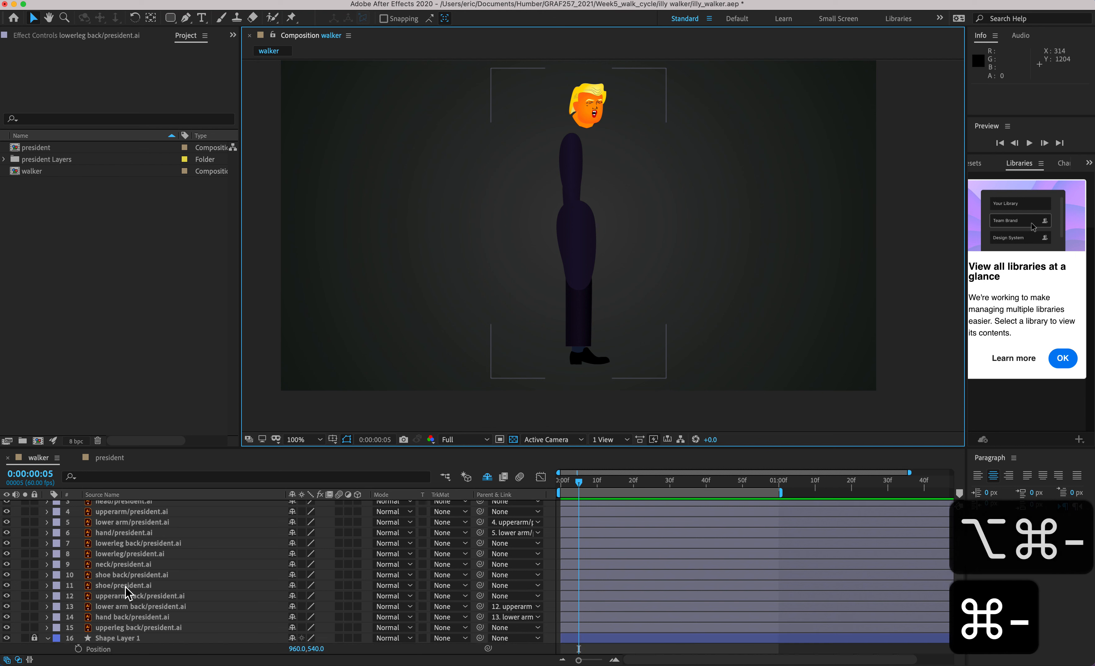
left_click(127, 606)
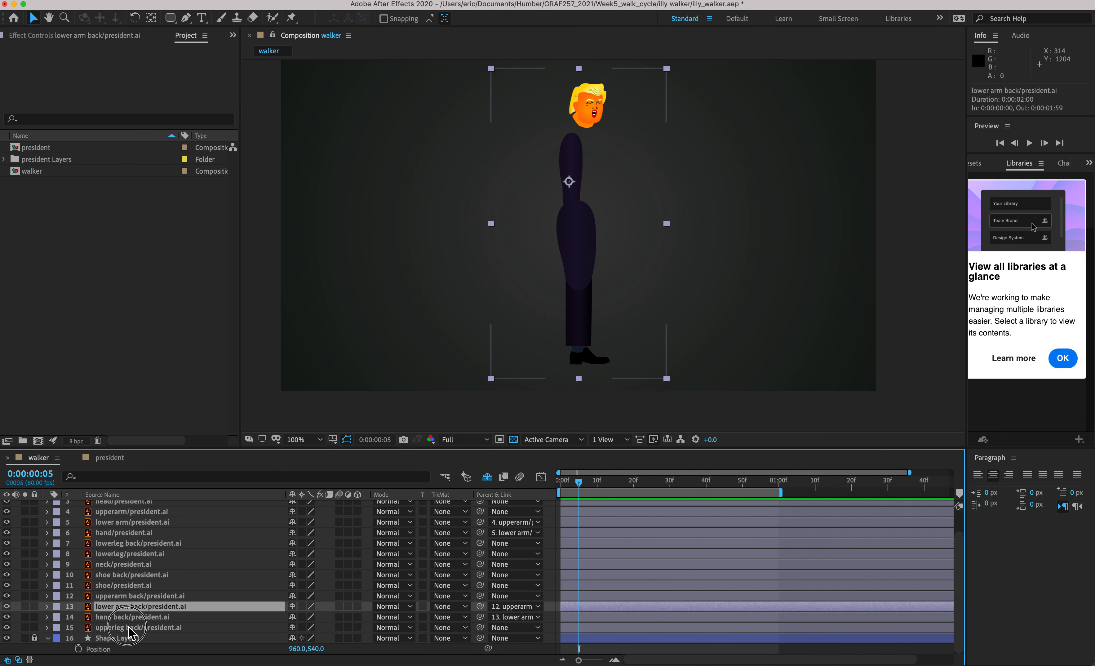
left_click(67, 628)
left_click(47, 627)
scroll(153, 595, "down", 1)
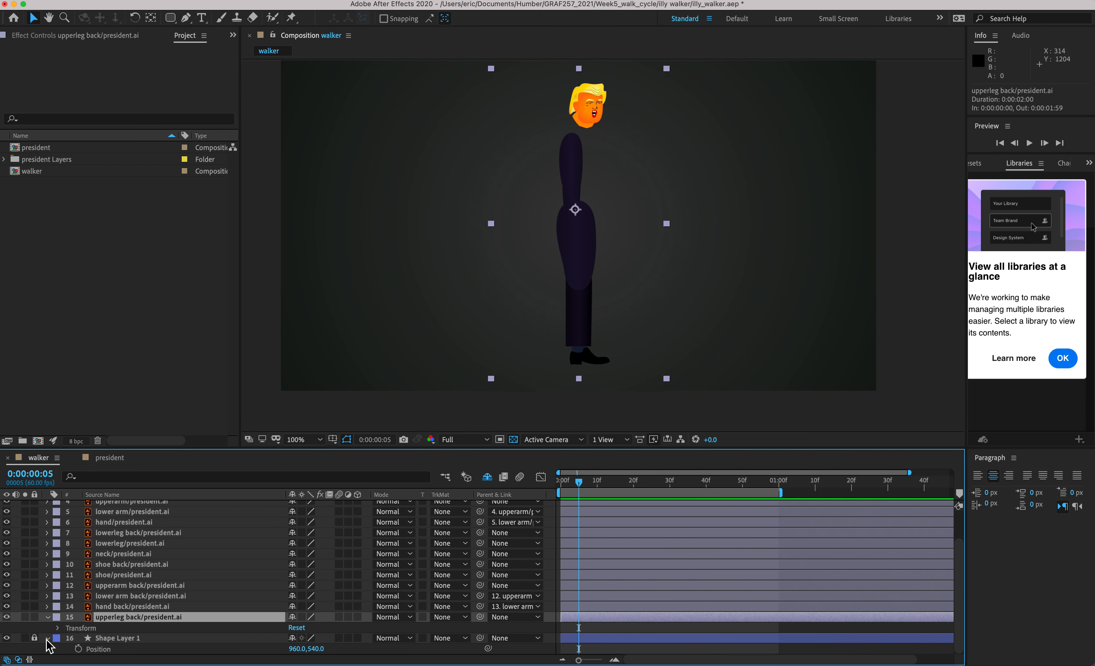
left_click(58, 628)
left_click_drag(308, 622, 369, 628)
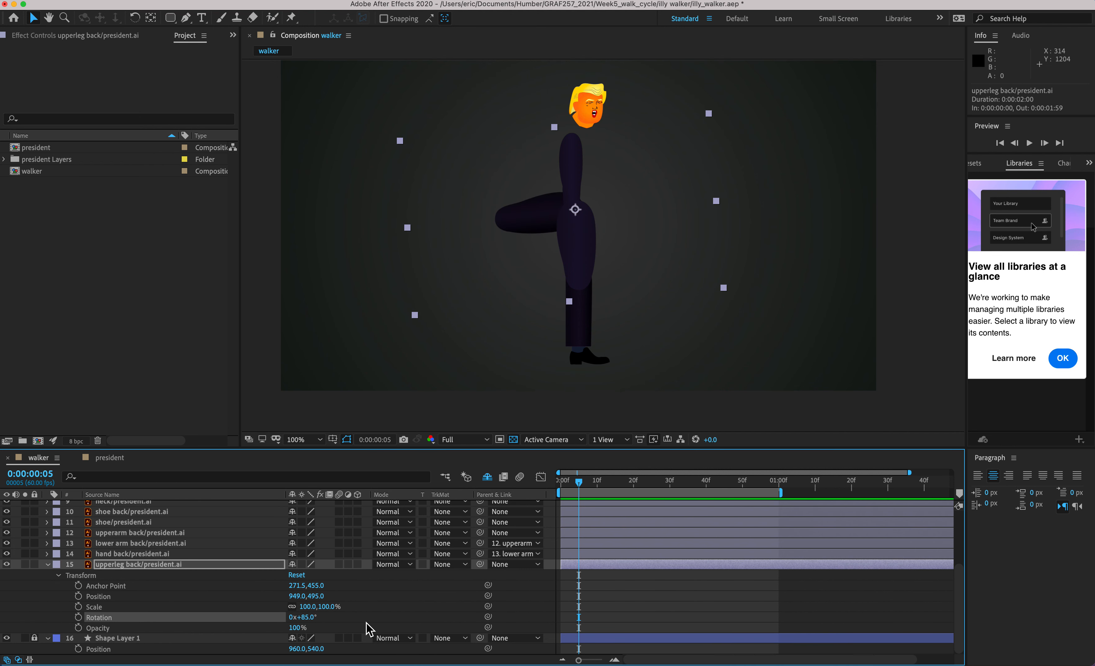
key("super+z")
- Show the Transform properties of lowerleg back/president.ai, test its knee pivot with a rotation, and undo the rotation
scroll(341, 579, "up", 4)
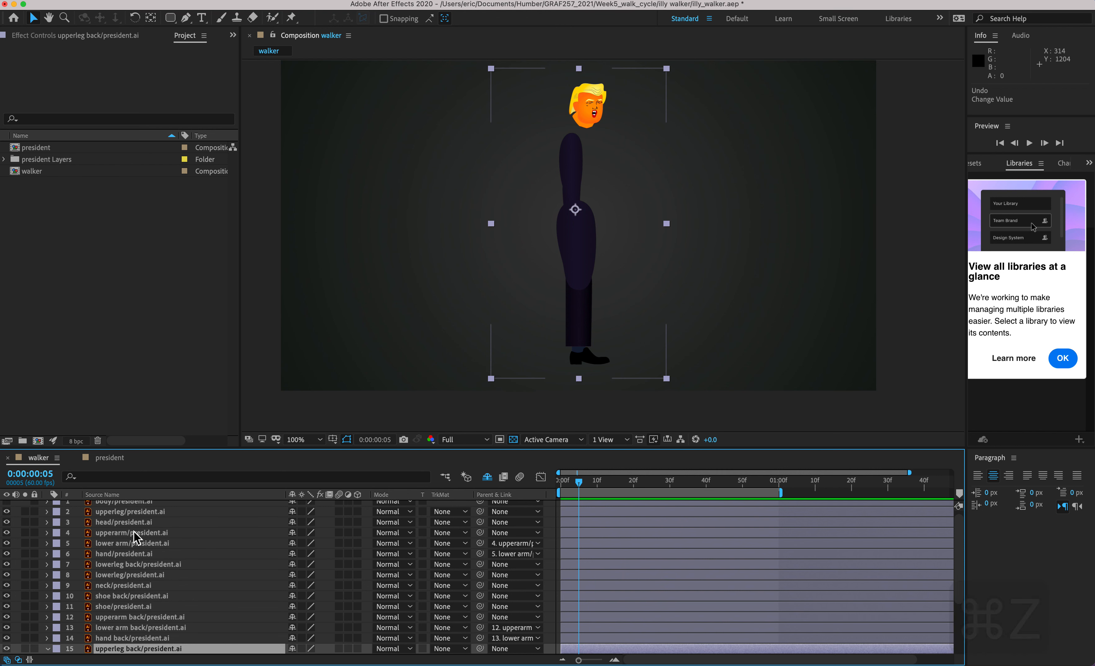
left_click(48, 565)
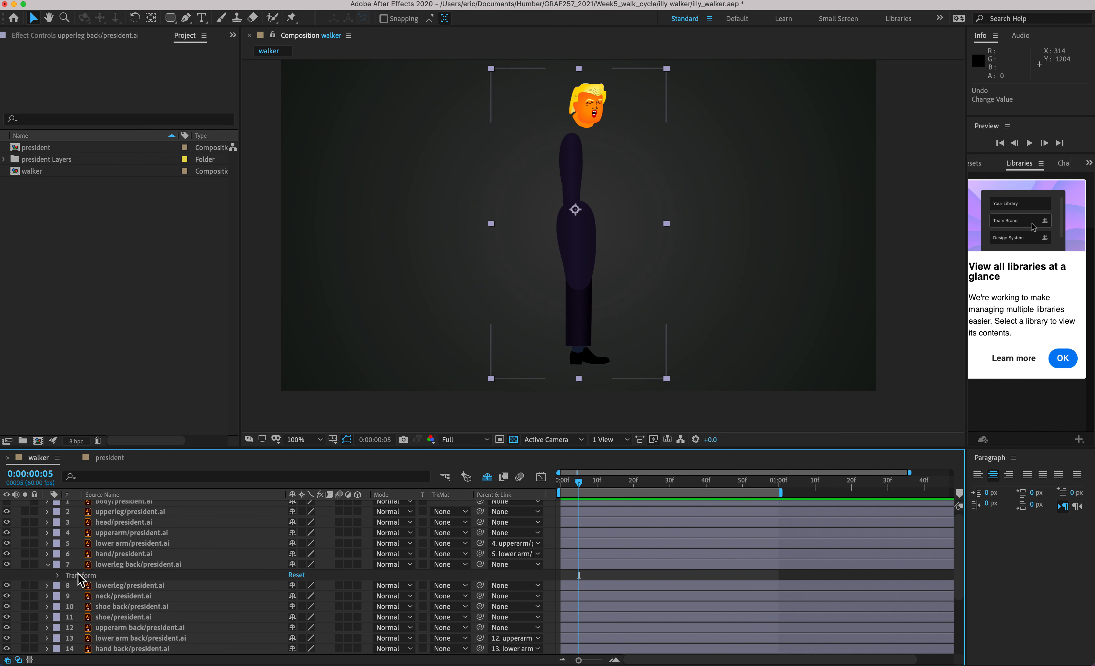
left_click(58, 576)
left_click_drag(299, 618, 352, 620)
key("super+z")
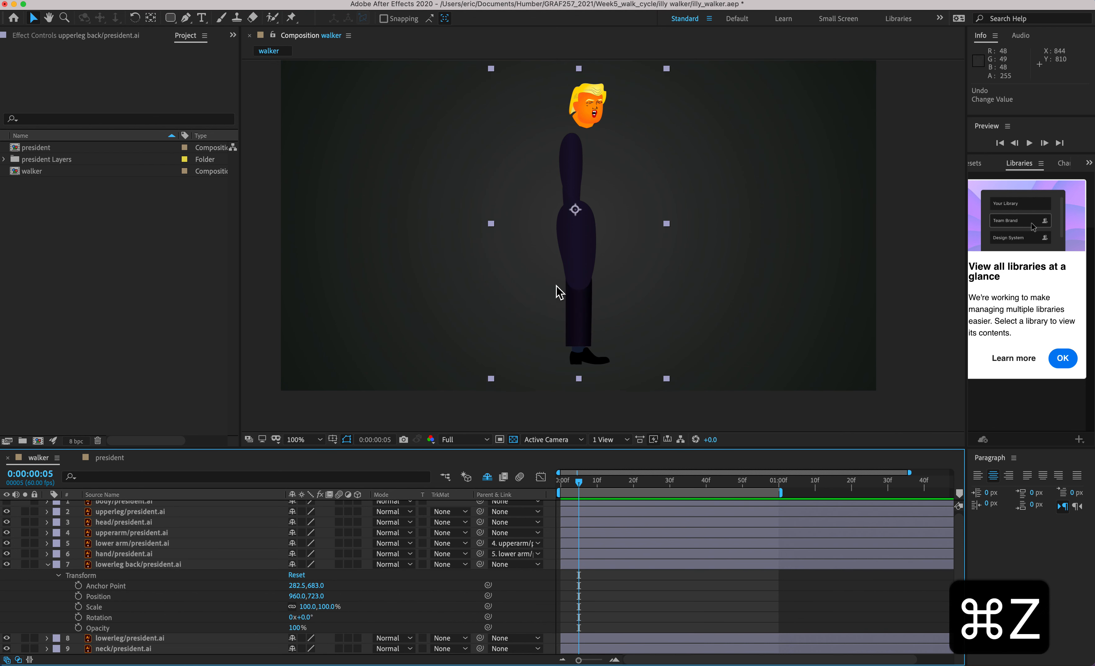
- Nudge the knee anchor points of lowerleg back/president.ai to 294.5, 685 and lowerleg/president.ai by 16 pixels horizontally, with a rotation test undone
left_click(154, 567)
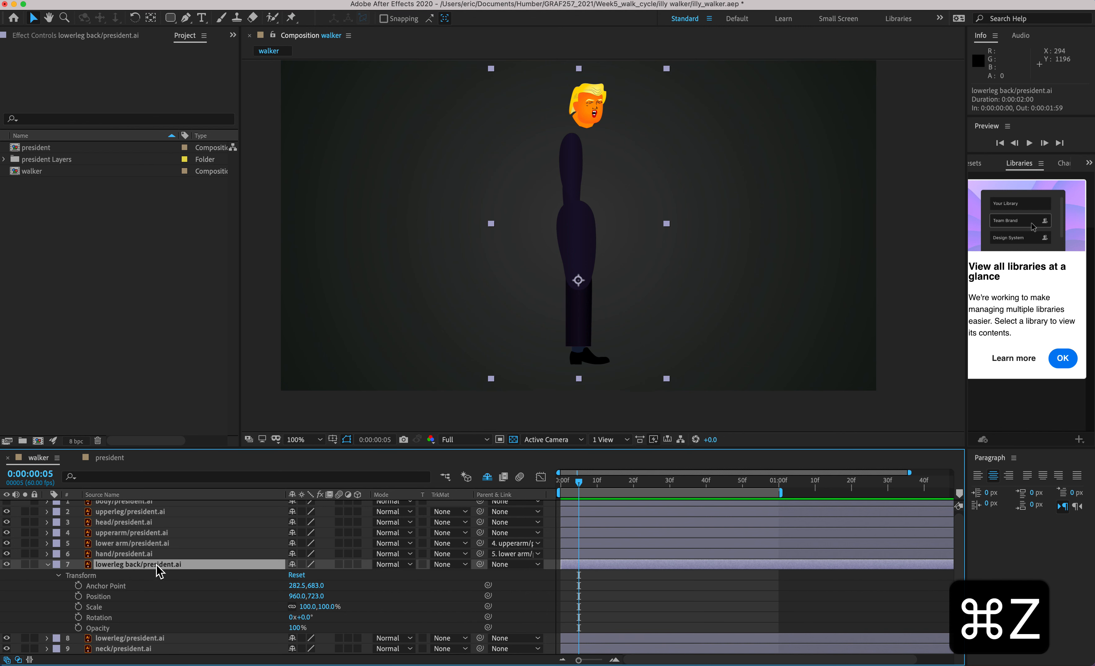
left_click(152, 18)
left_click_drag(579, 281, 584, 284)
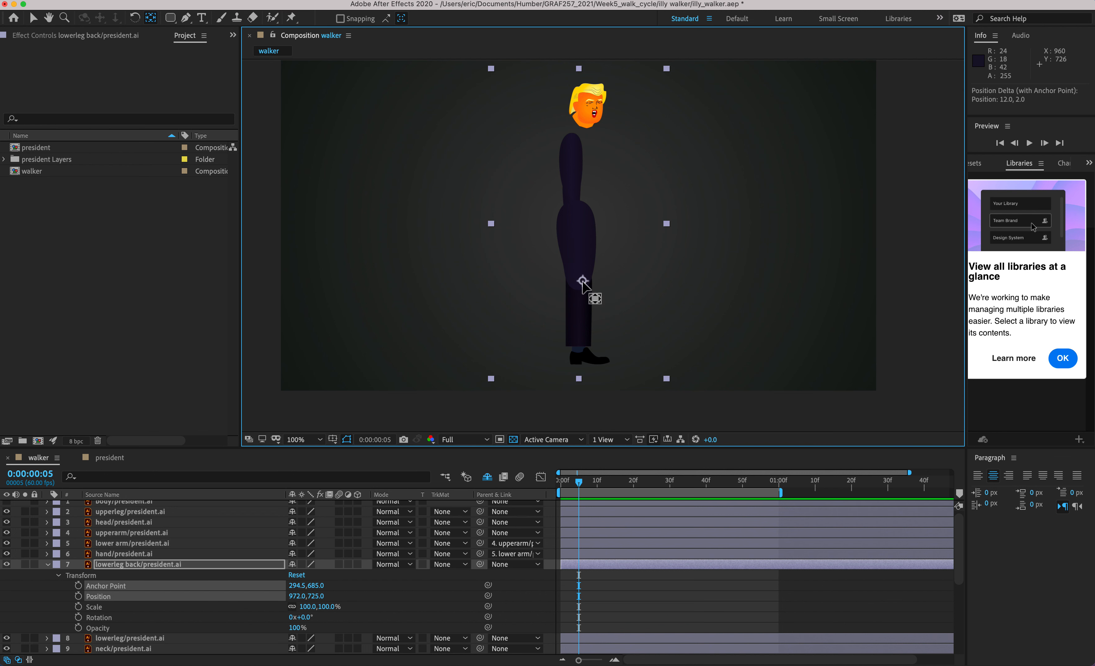
left_click(164, 640)
left_click_drag(584, 288, 585, 285)
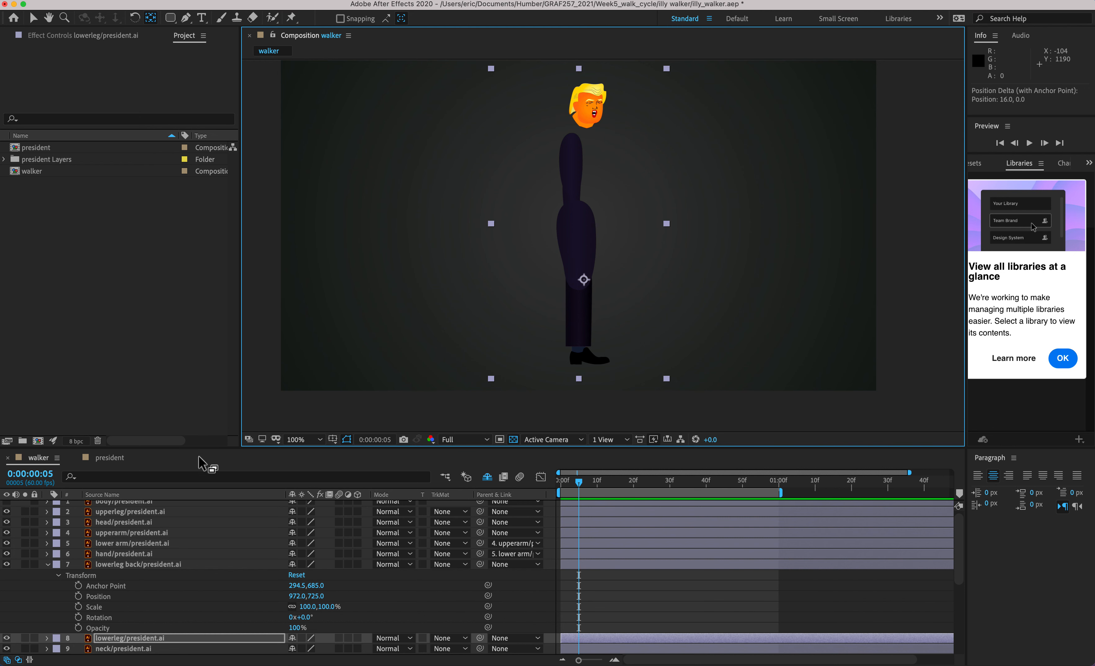
left_click_drag(308, 619, 379, 591)
key("super+z")
- Move the anchor point of lowerleg/president.ai by 10, -16 pixels and that of lowerleg back/president.ai to 308.5, 671
left_click_drag(582, 281, 588, 275)
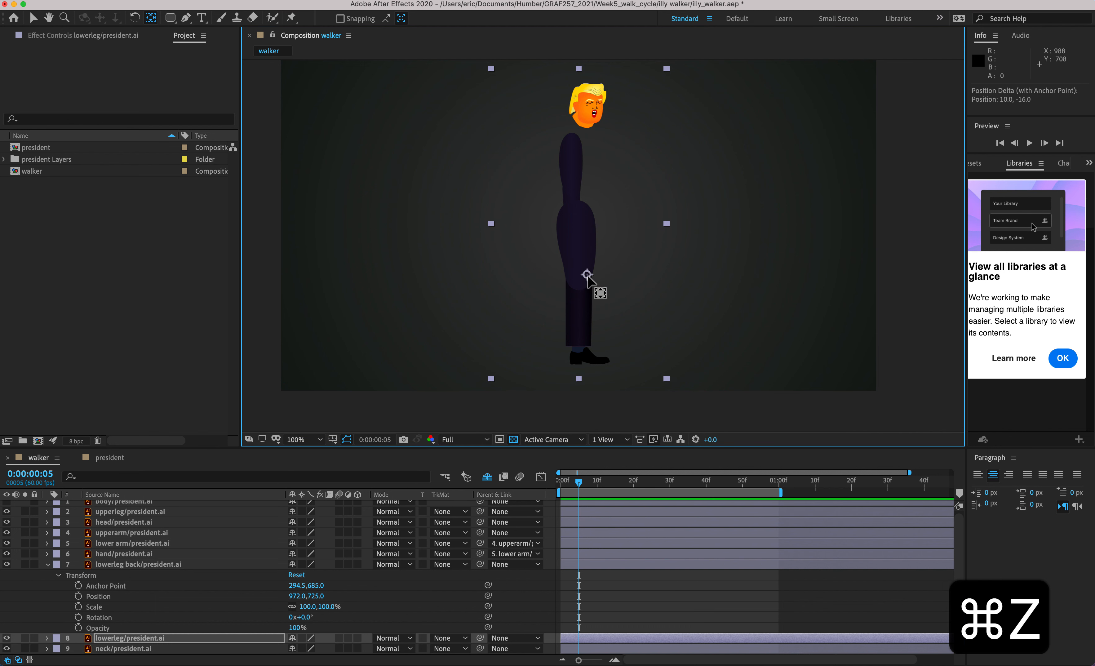
left_click(196, 564)
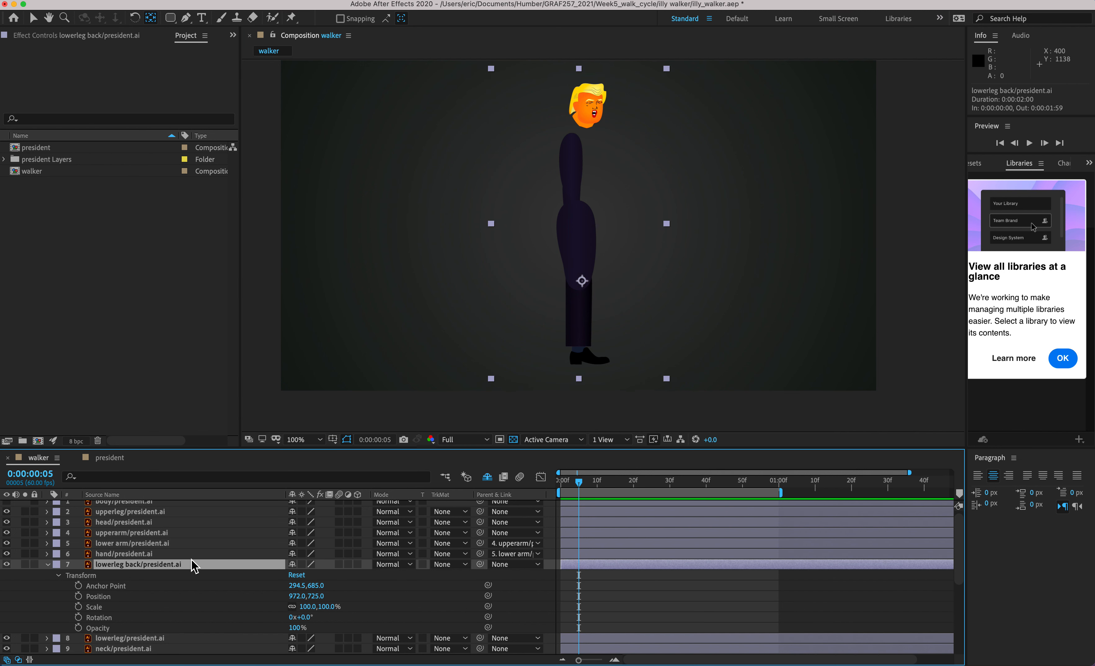
left_click(583, 282)
left_click_drag(583, 282, 586, 276)
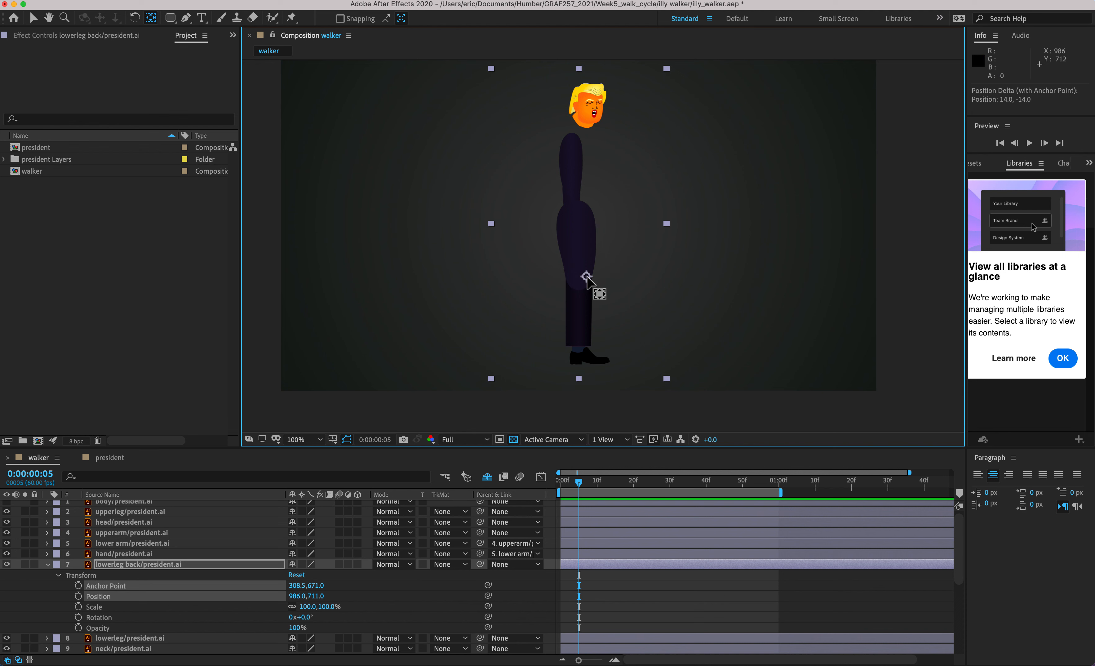
- Test the knee pivot by rotating lowerleg back/president.ai to 35°, undo the rotation and save the project
left_click_drag(311, 617, 336, 625)
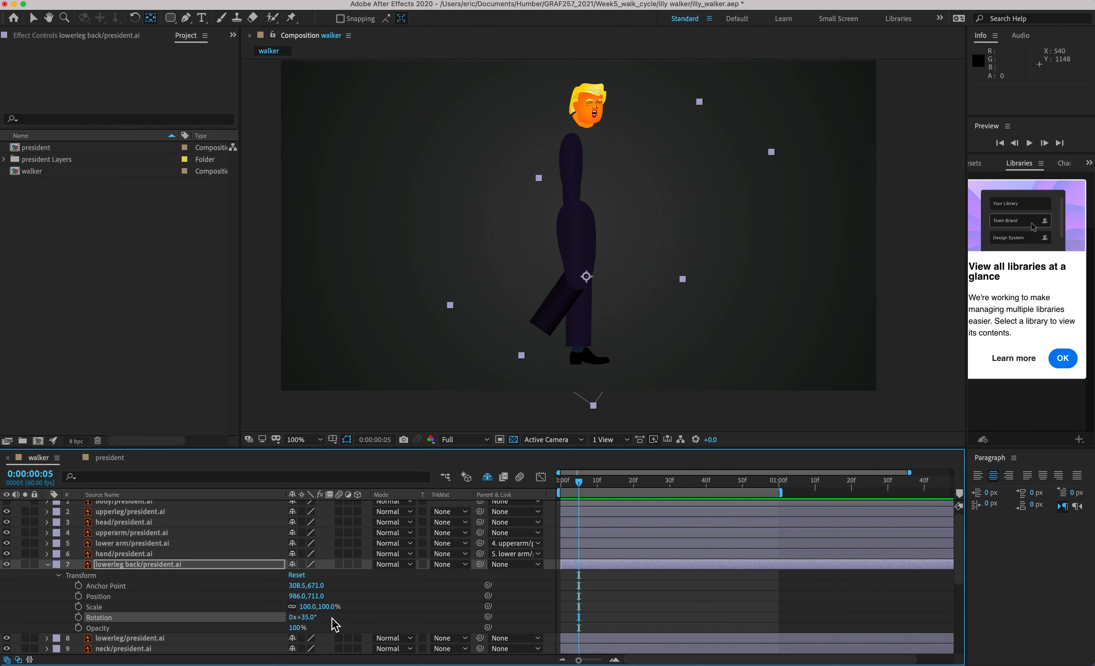
key("super+z")
key("super+s")
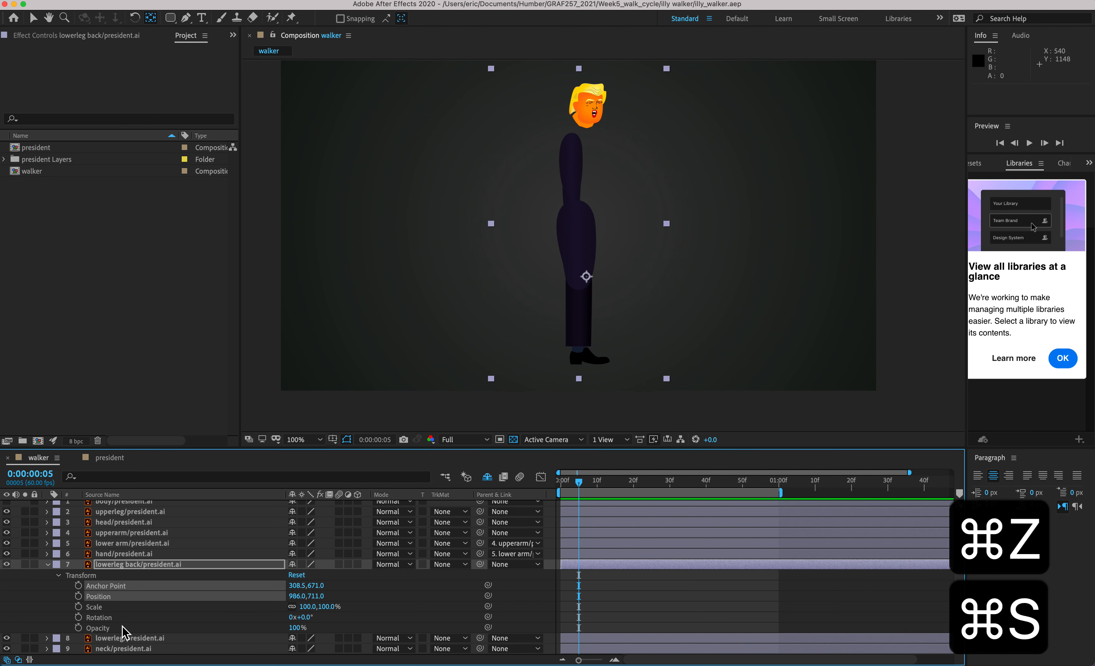
- Move the lowerleg back/president.ai layer directly below upperleg back/president.ai and parent it to that layer
left_click(48, 566)
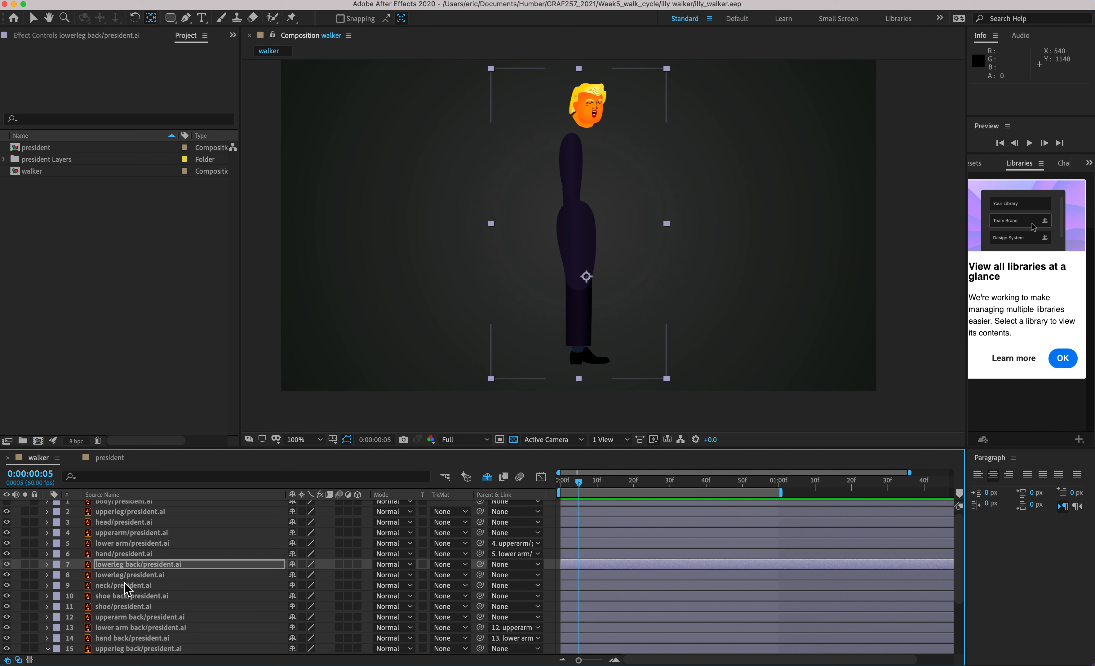
key("alt+super+8")
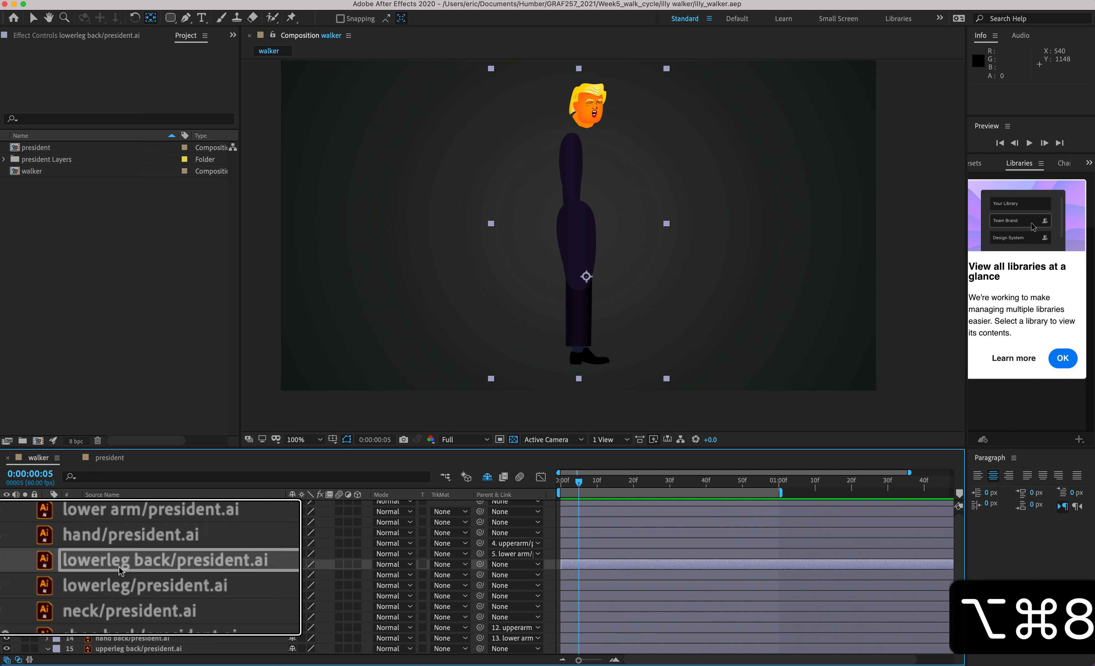
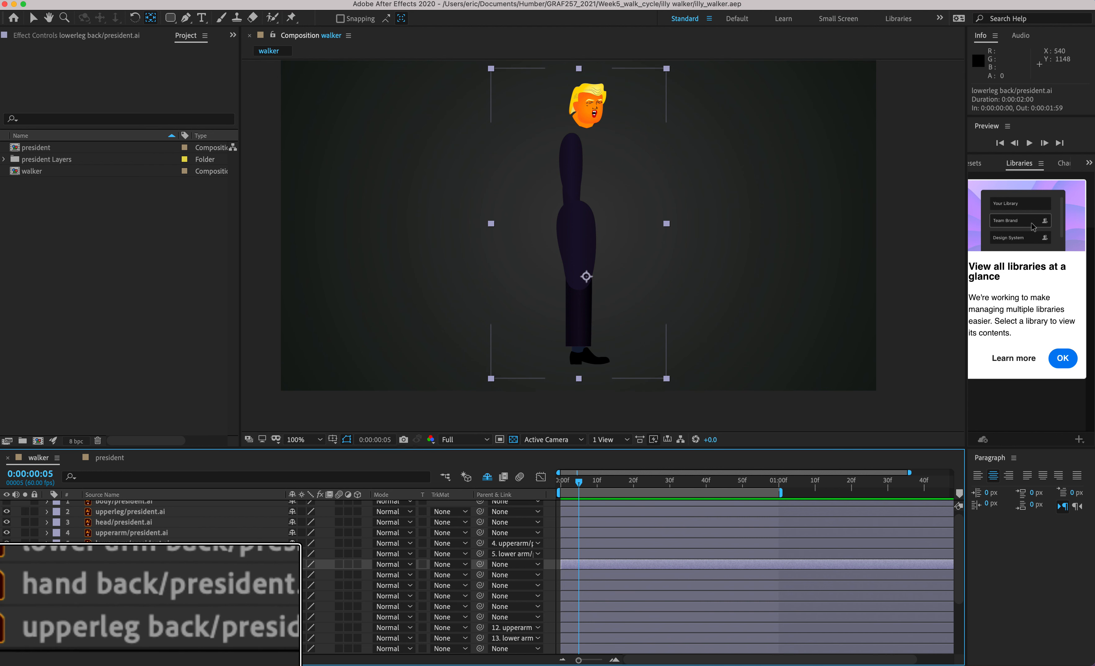
left_click(119, 622)
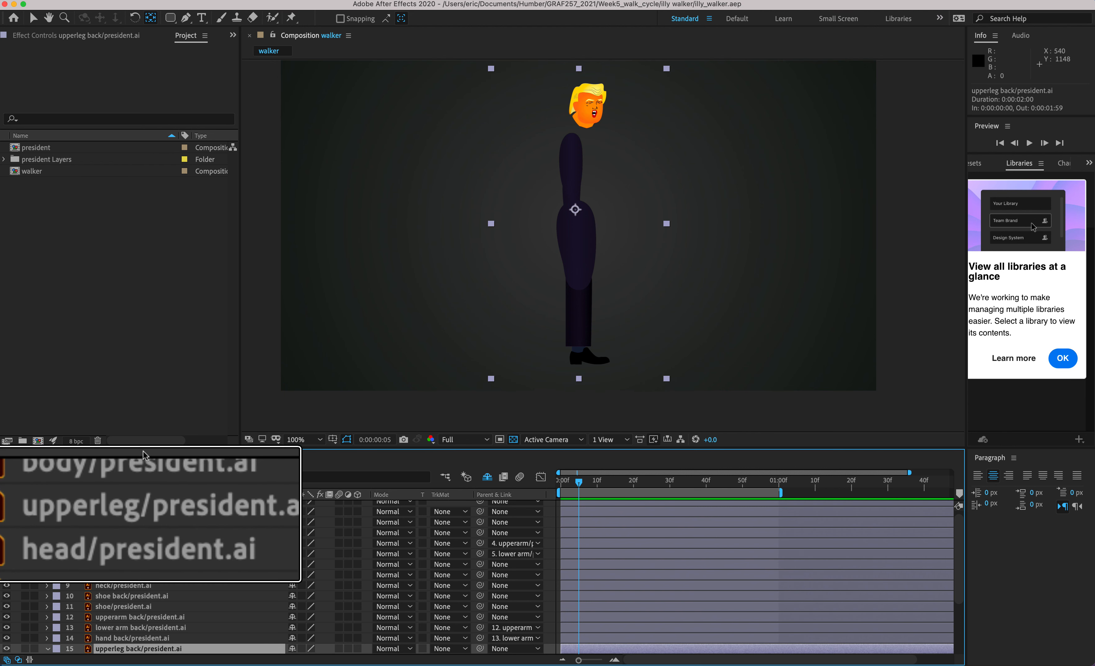
left_click(129, 565)
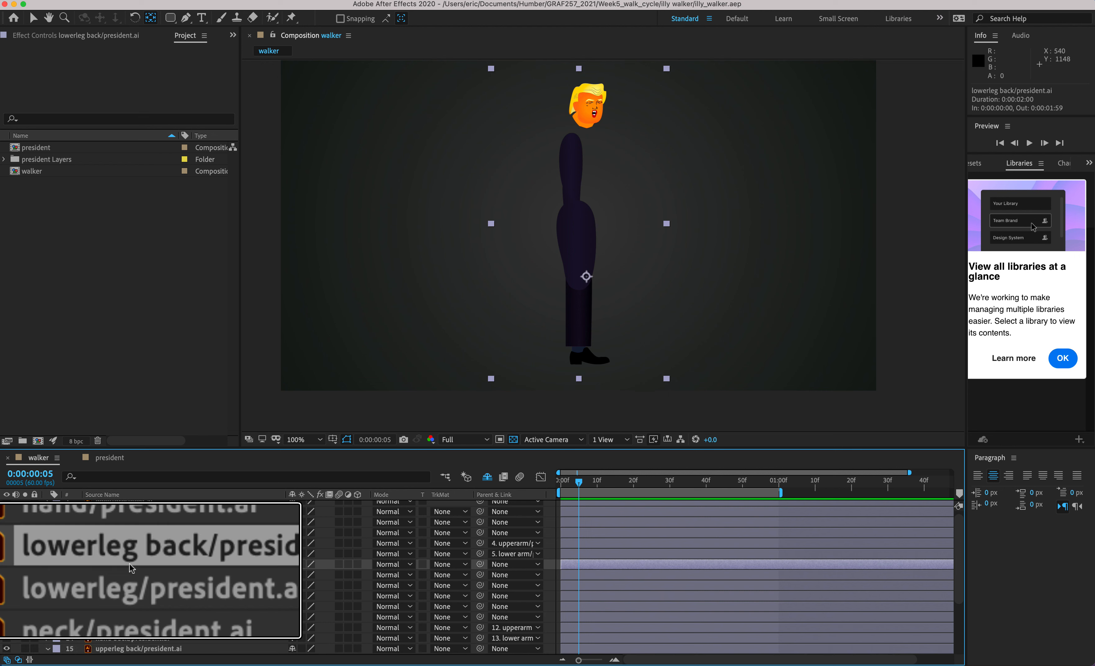
left_click_drag(130, 564, 115, 619)
key("alt+super+8")
left_click(47, 554)
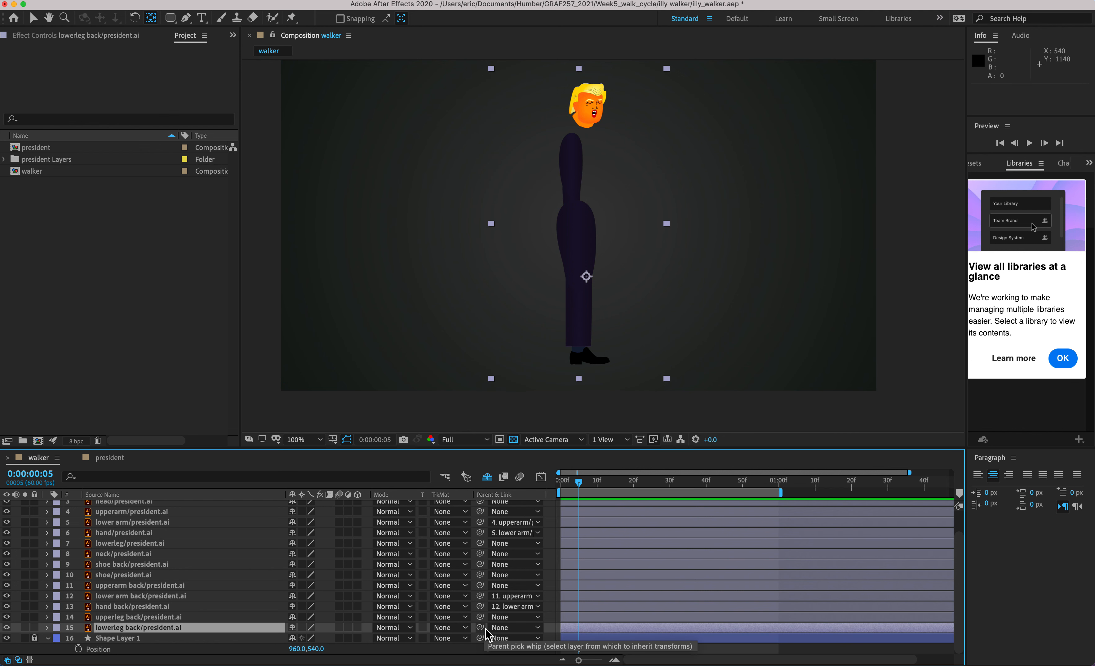
left_click(512, 627)
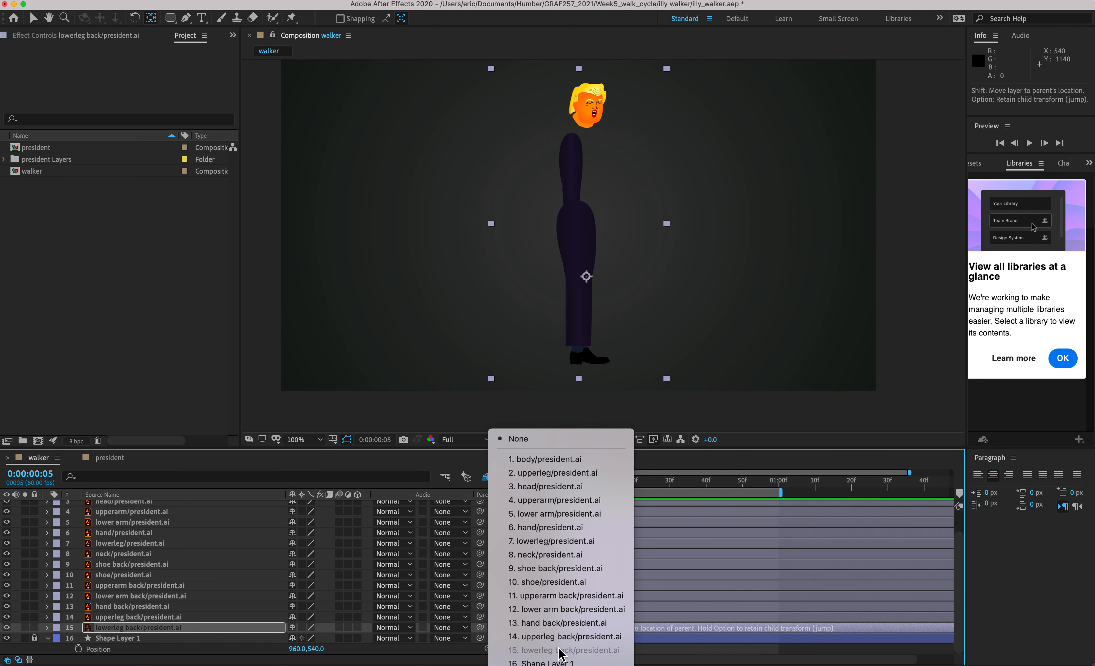
left_click(566, 637)
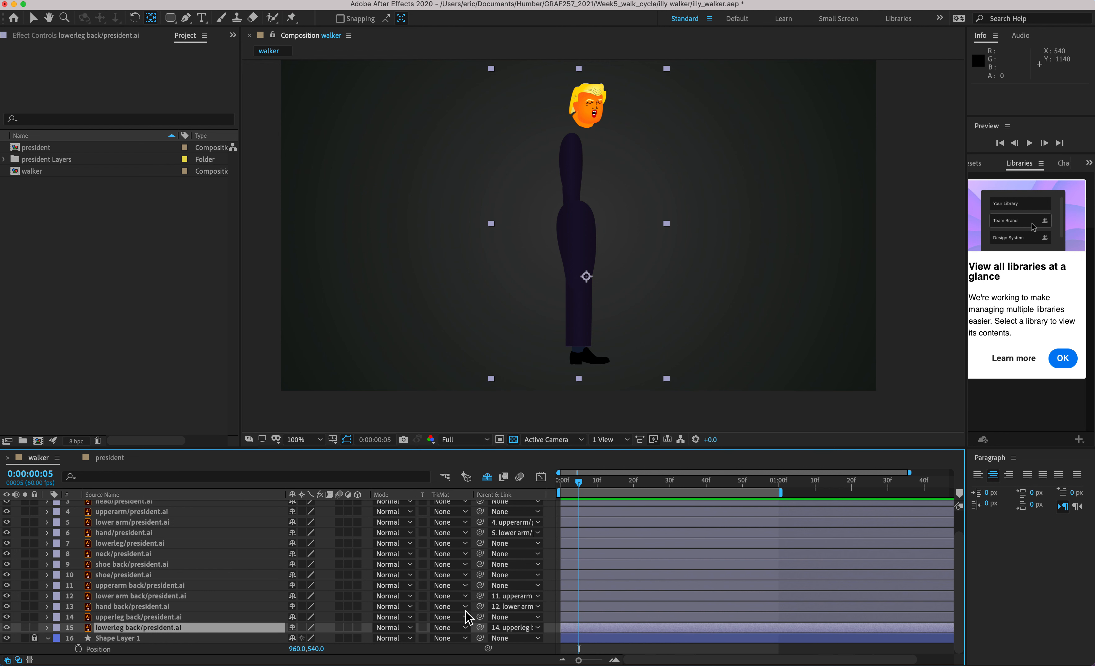
- Test the back leg's parenting by rotating upperleg back/president.ai to -43°, and undo the rotation
left_click(46, 617)
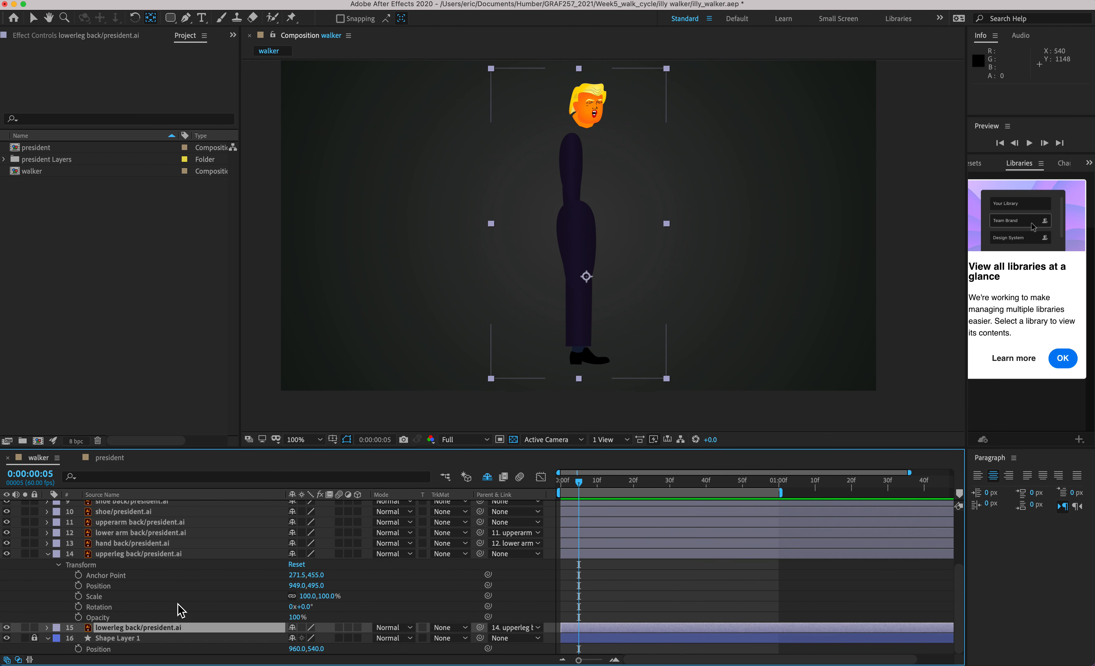
left_click_drag(308, 607, 272, 606)
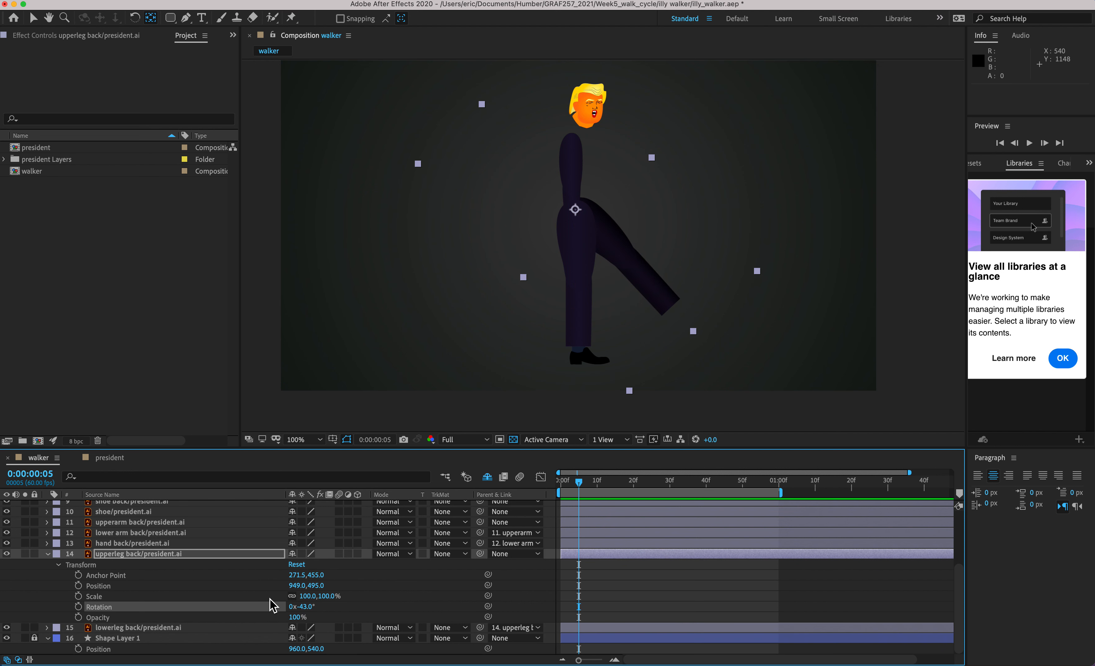
key("super+z")
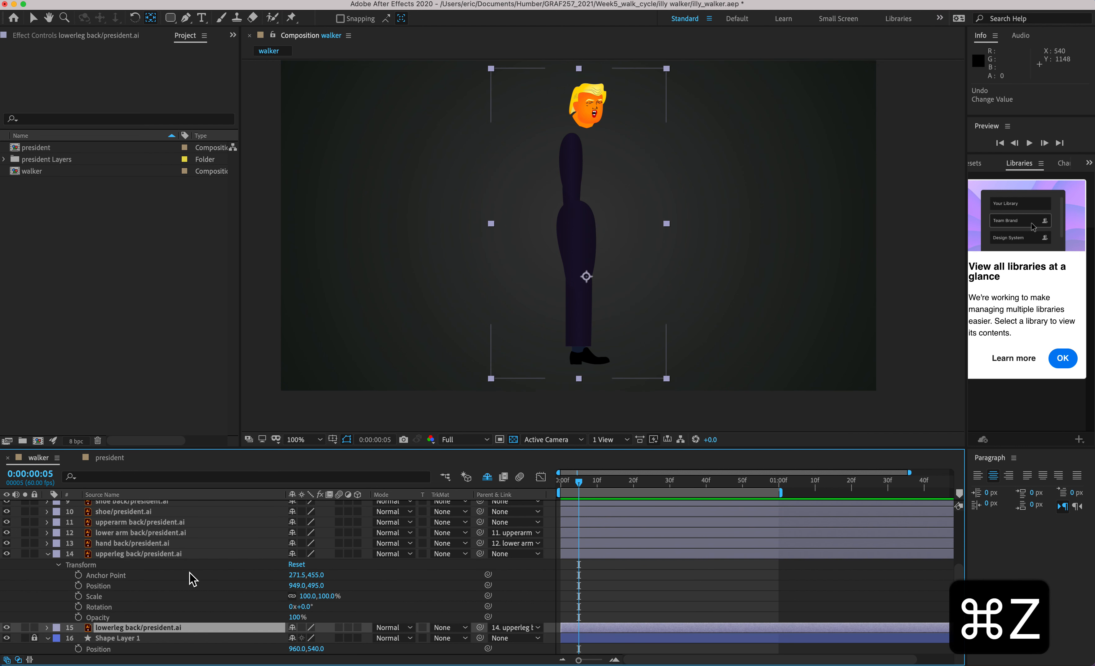
left_click(47, 553)
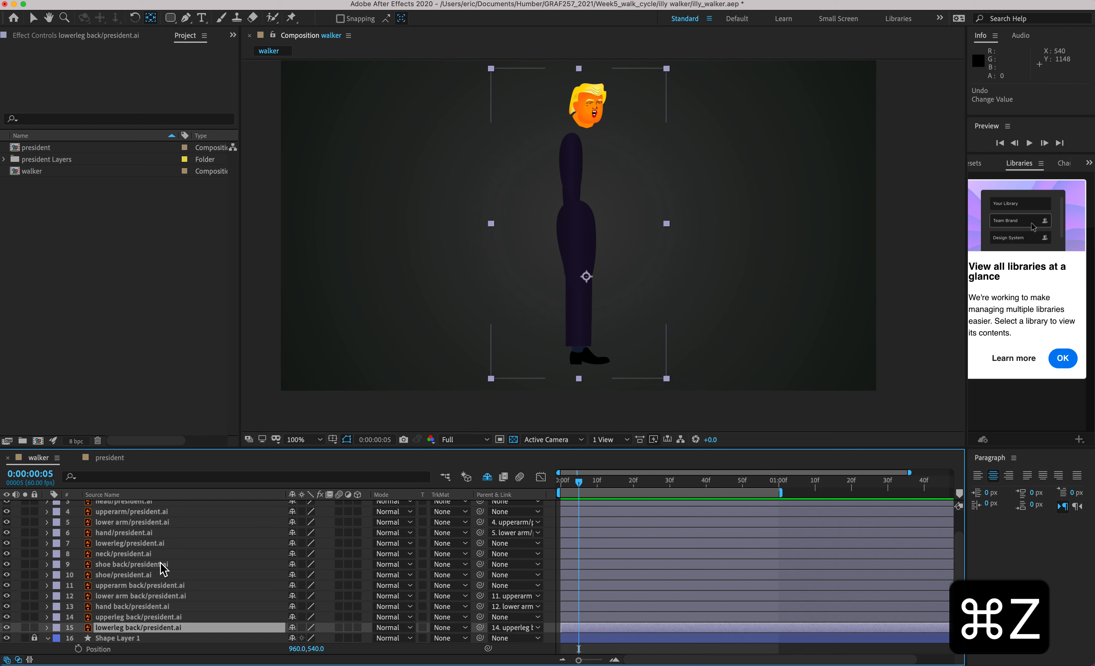
- Move the shoe back/president.ai layer directly below lowerleg back/president.ai and parent it to that layer
left_click(161, 565)
key("alt+super+8")
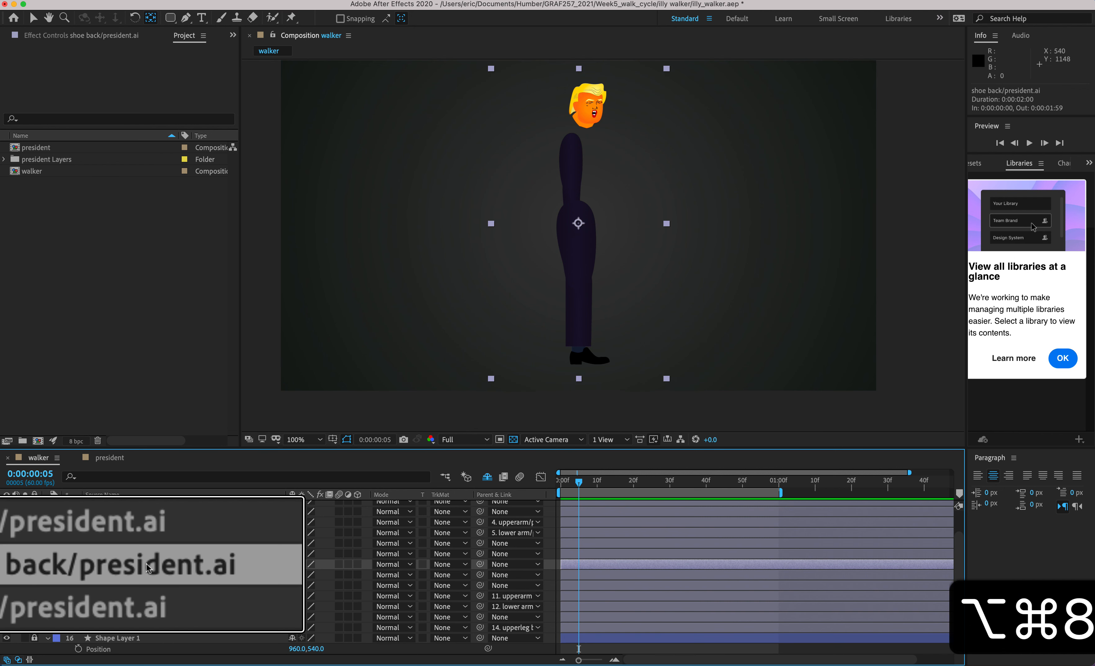
key("alt+super+8")
left_click_drag(137, 565, 135, 640)
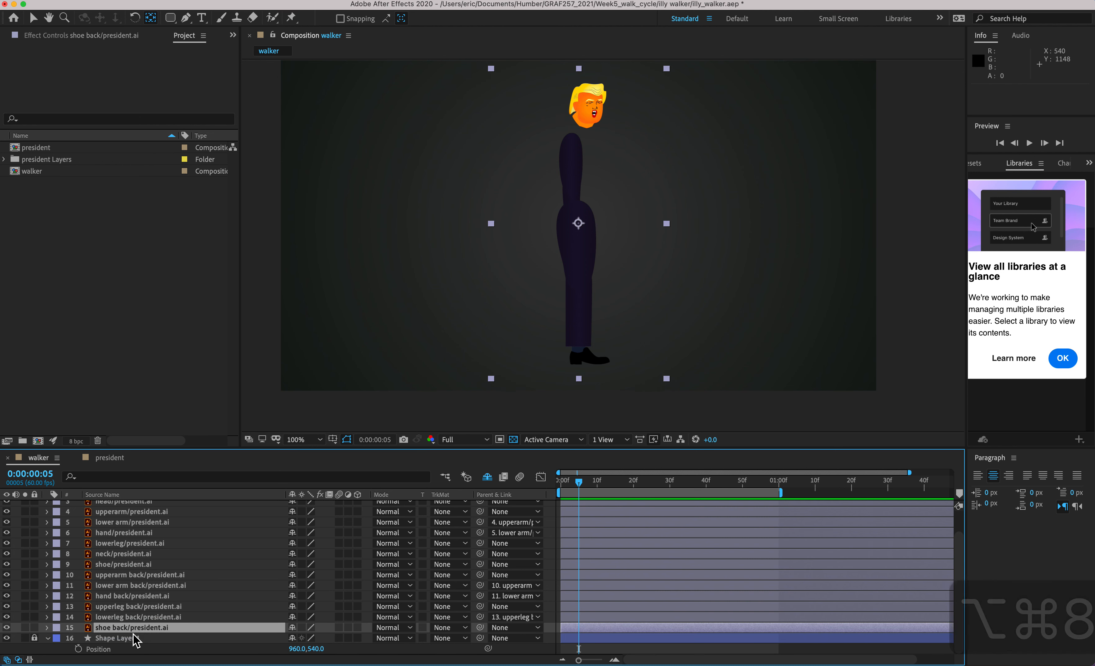
left_click(507, 628)
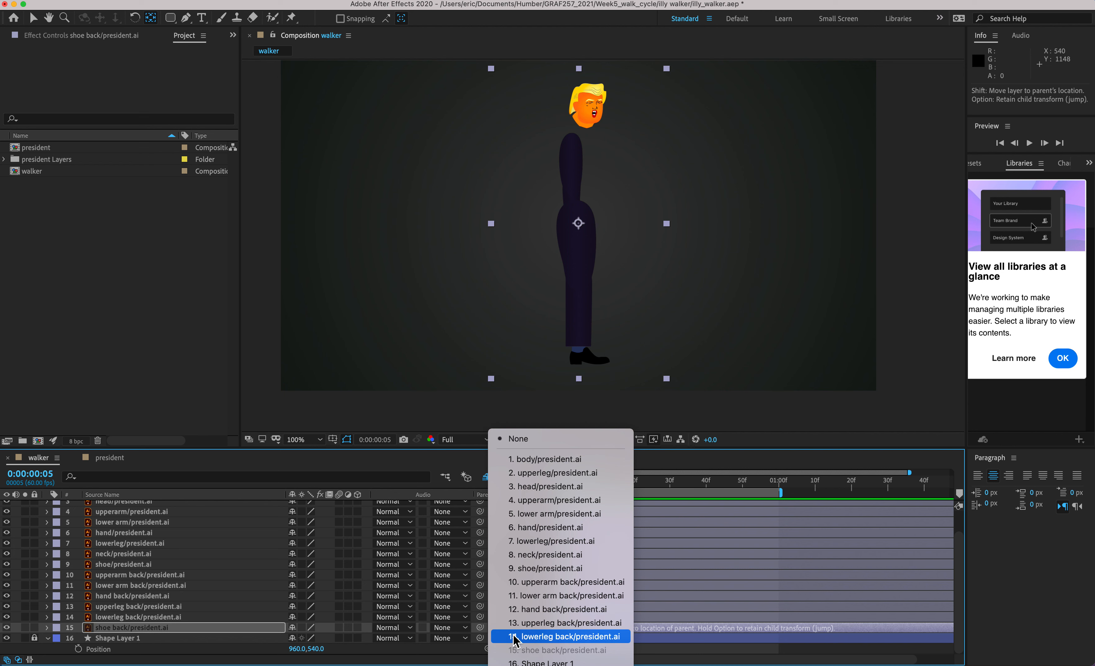
left_click(514, 637)
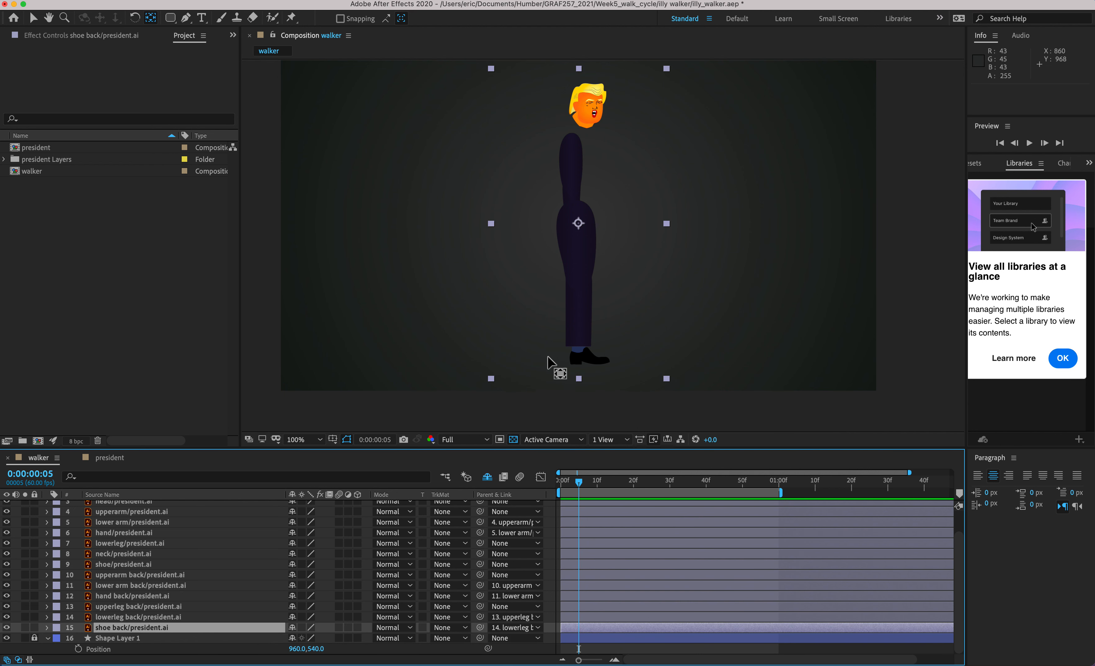
- Show the Transform properties of shoe back/president.ai, try rotating the shoe about its current anchor point, and undo the rotation
left_click(47, 628)
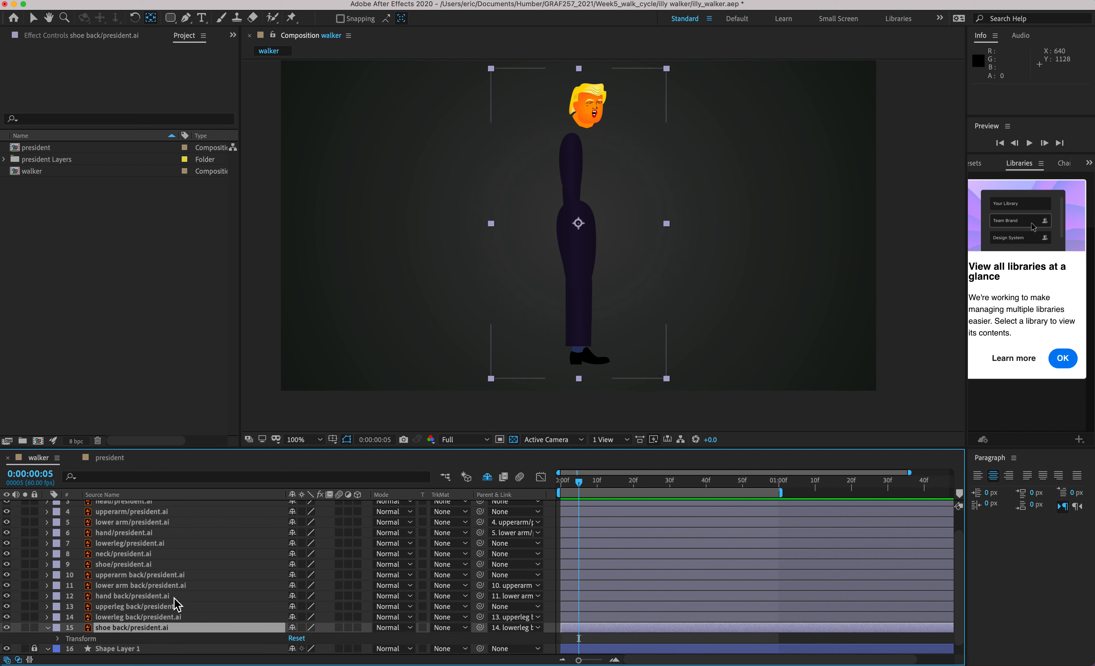
scroll(175, 604, "down", 1)
left_click(57, 628)
scroll(159, 602, "down", 5)
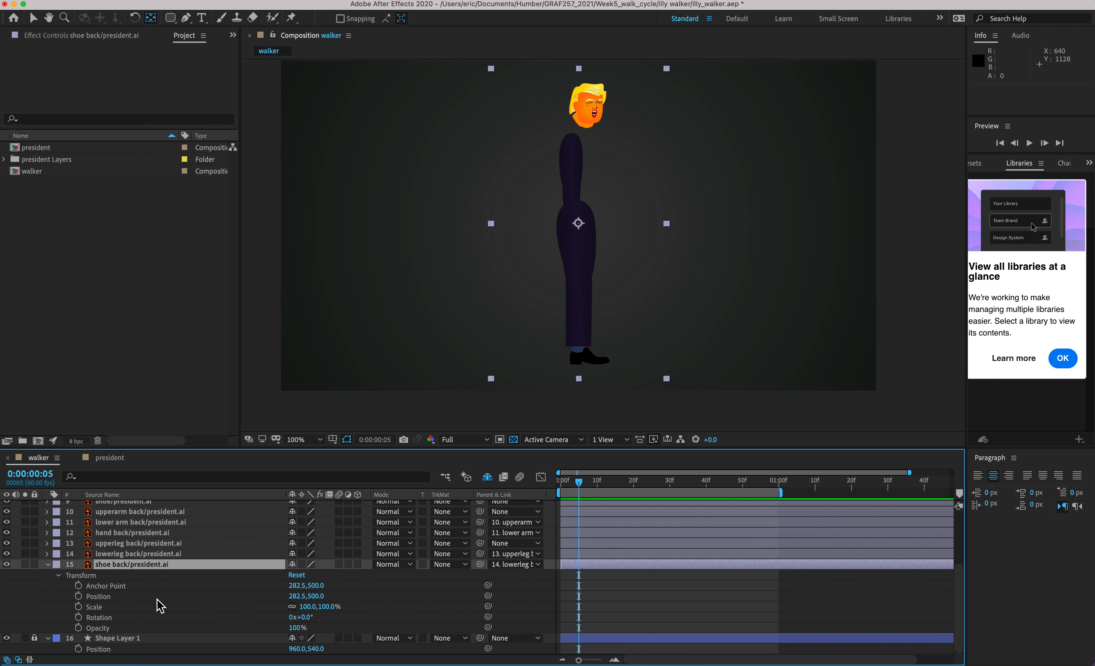
left_click_drag(294, 624, 201, 620)
key("super+z")
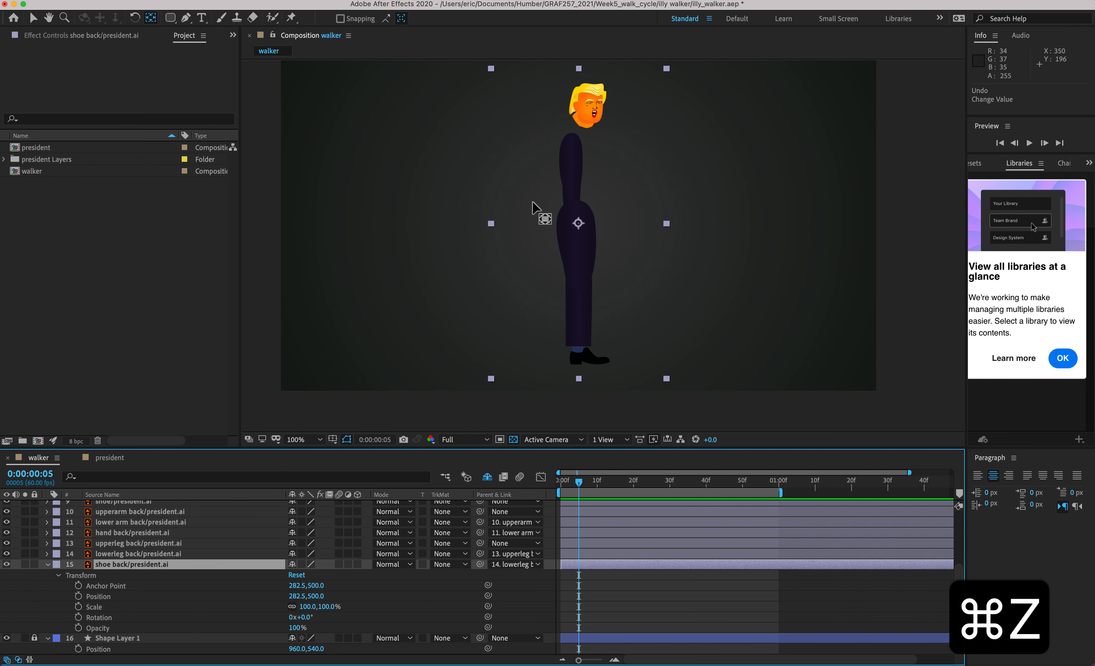
- Move the anchor point of shoe back/president.ai down to the ankle at 282.5, 854, with the rotation tests undone
left_click_drag(579, 229, 579, 344)
left_click_drag(298, 617, 323, 634)
key("super+z")
left_click_drag(578, 338, 577, 339)
mouse_move(304, 616)
left_mouse_down()
mouse_move(321, 616)
mouse_move(294, 616)
mouse_move(311, 618)
left_mouse_up()
key("super+z")
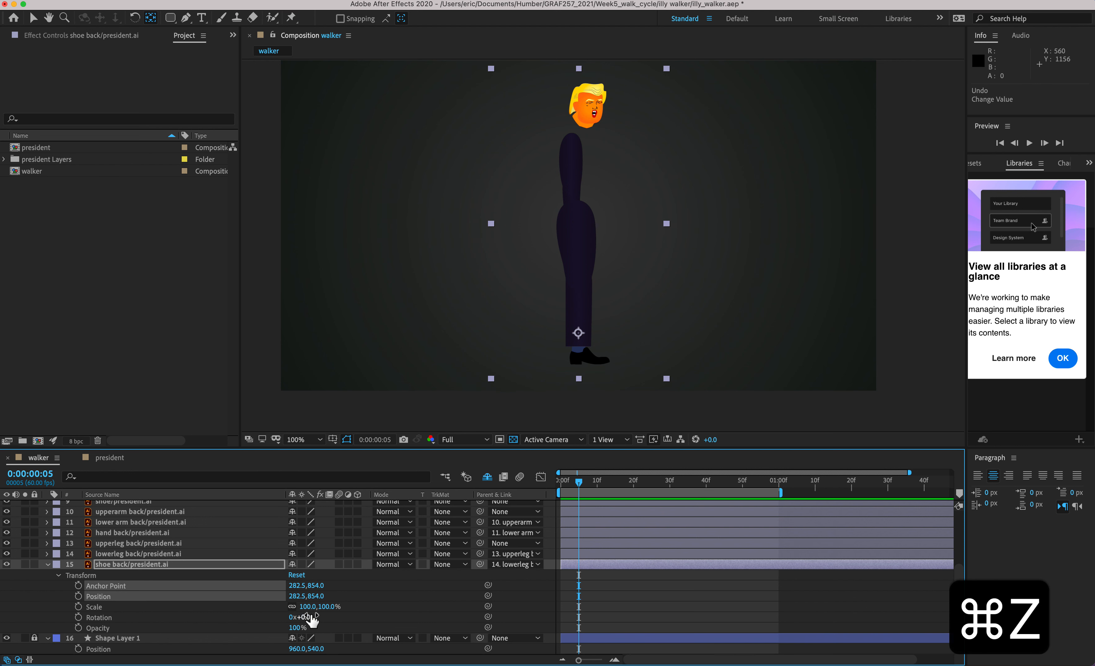
left_click(48, 565)
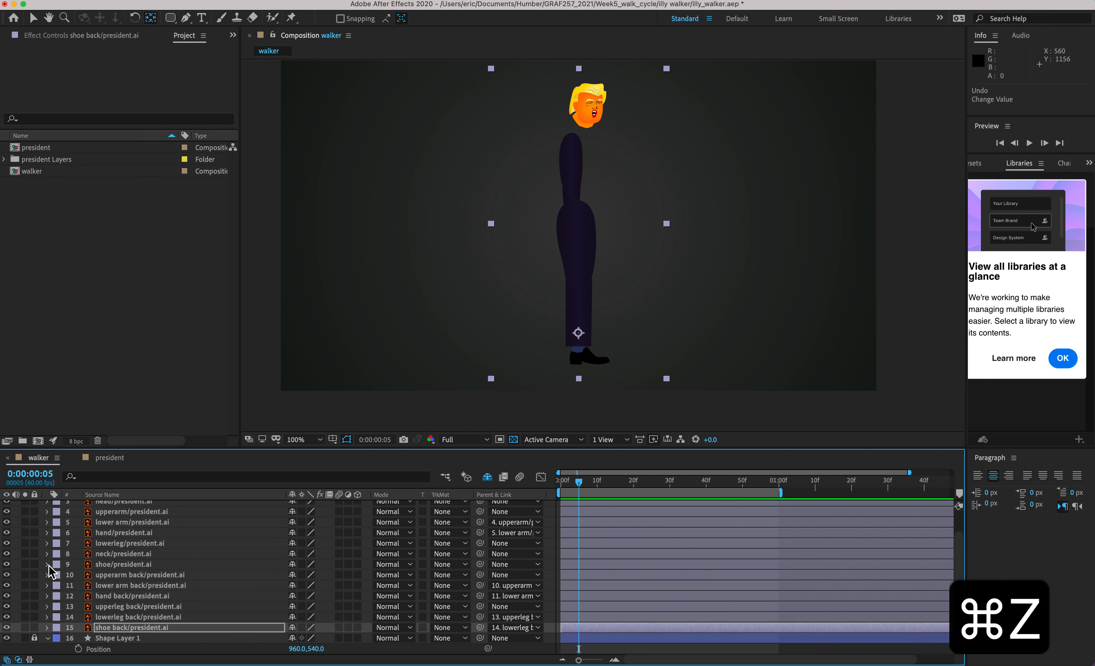
- Move the upperleg/president.ai layer directly above upperleg back/president.ai in the layer order
left_click(130, 607)
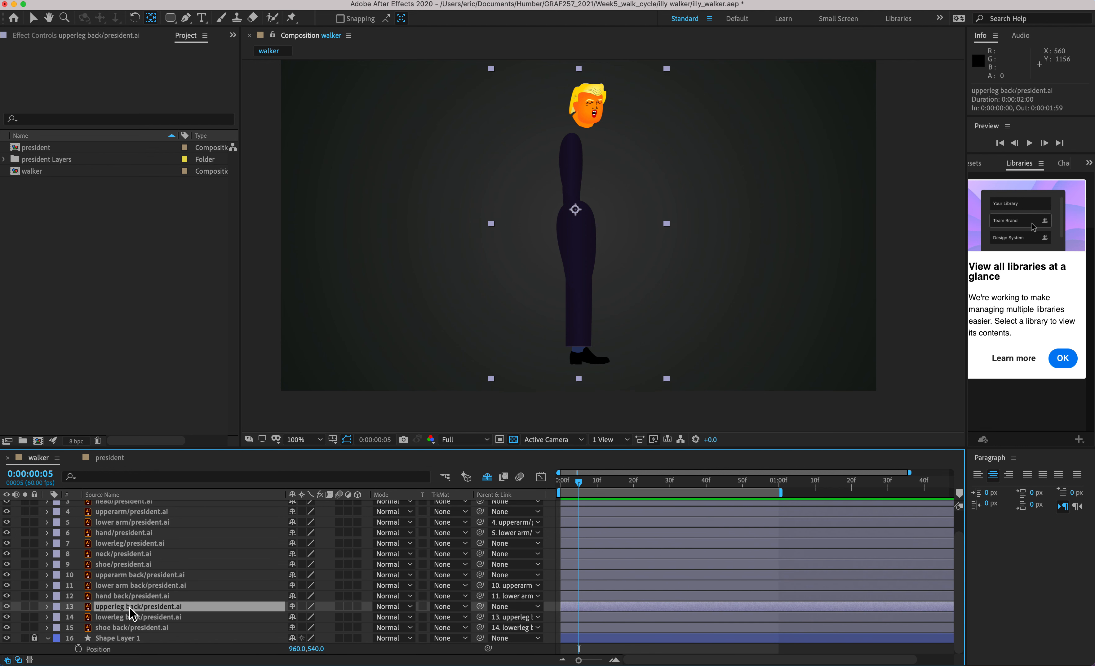
scroll(136, 570, "up", 2)
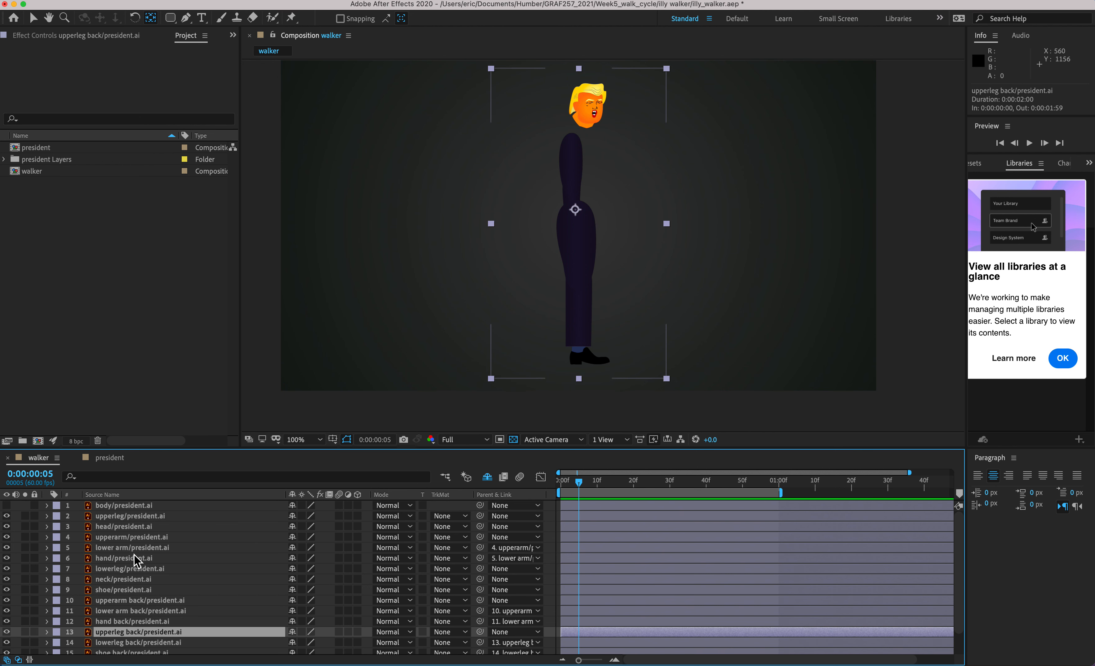
left_click(130, 517)
key("alt+super+8")
key("alt+super+8")
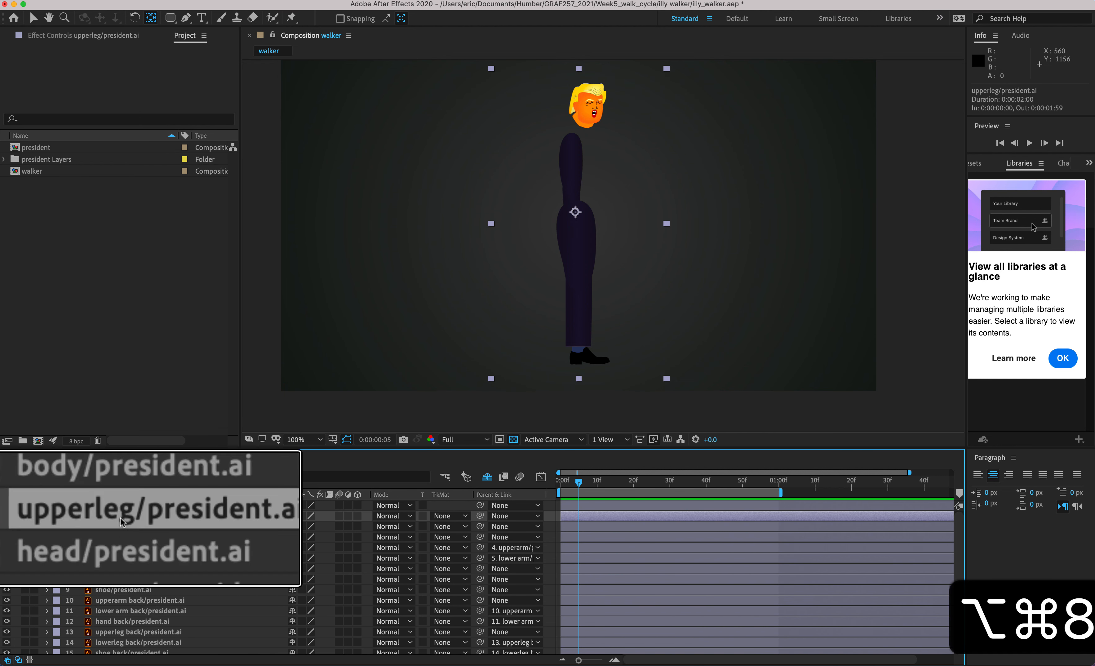
left_click_drag(127, 572, 135, 627)
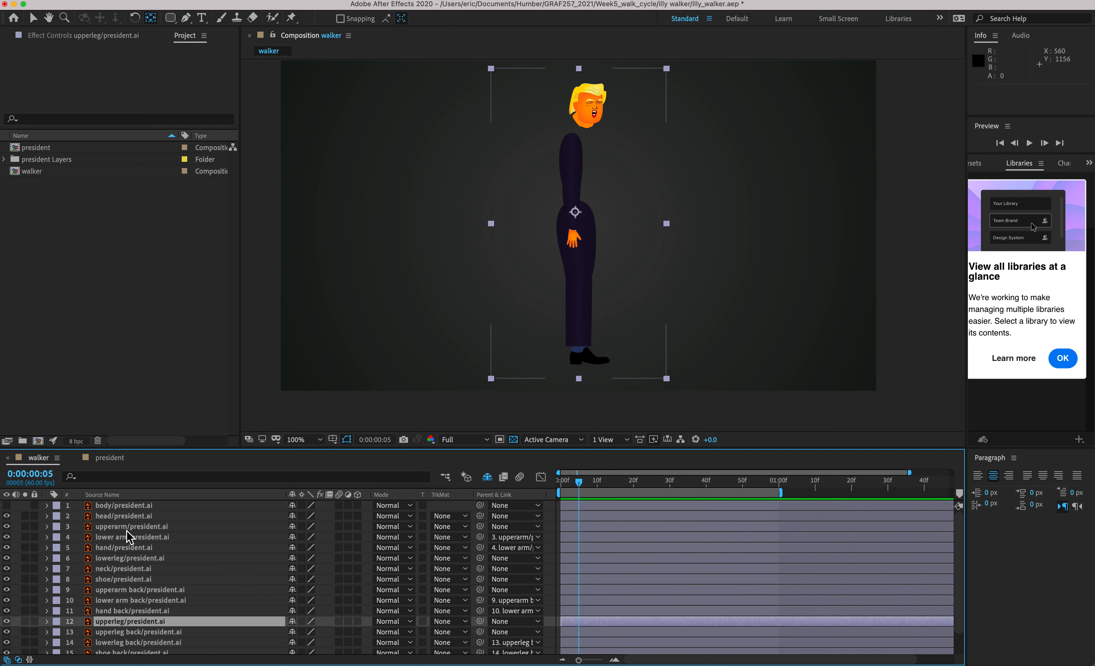
- Move the lowerleg/president.ai layer down the stack to directly below upperleg/president.ai
left_click(129, 559)
key("alt+super+8")
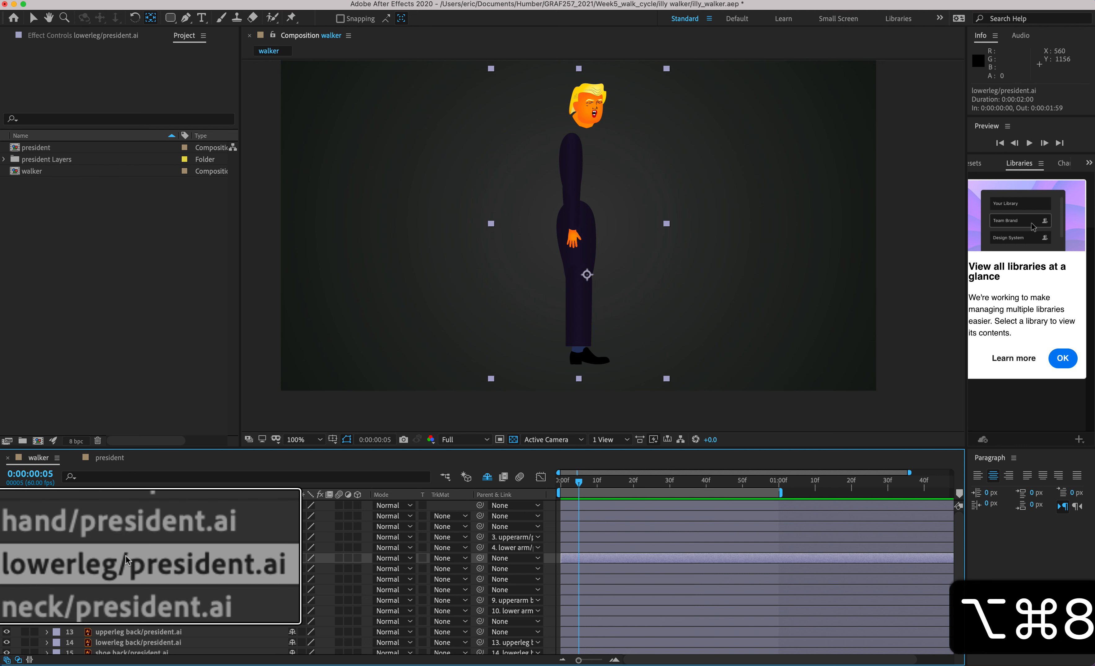
key("alt+super+8")
left_click_drag(125, 558, 138, 624)
- Move the shoe/president.ai layer down the stack into the front leg group, beneath upperleg/president.ai
left_click(110, 570)
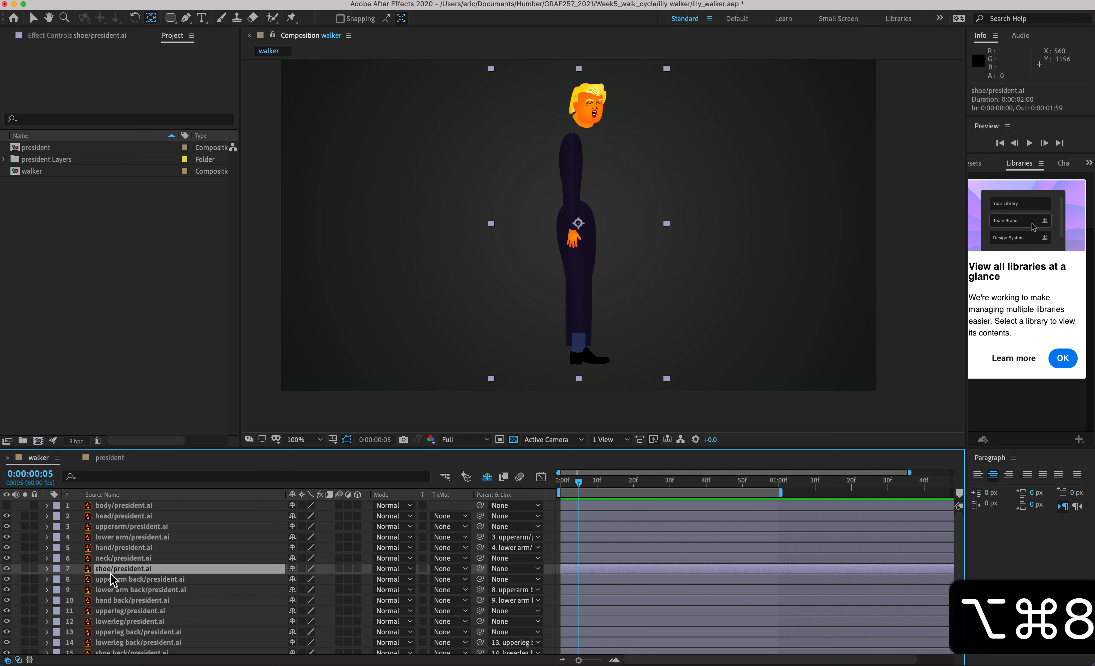
key("alt+super+8")
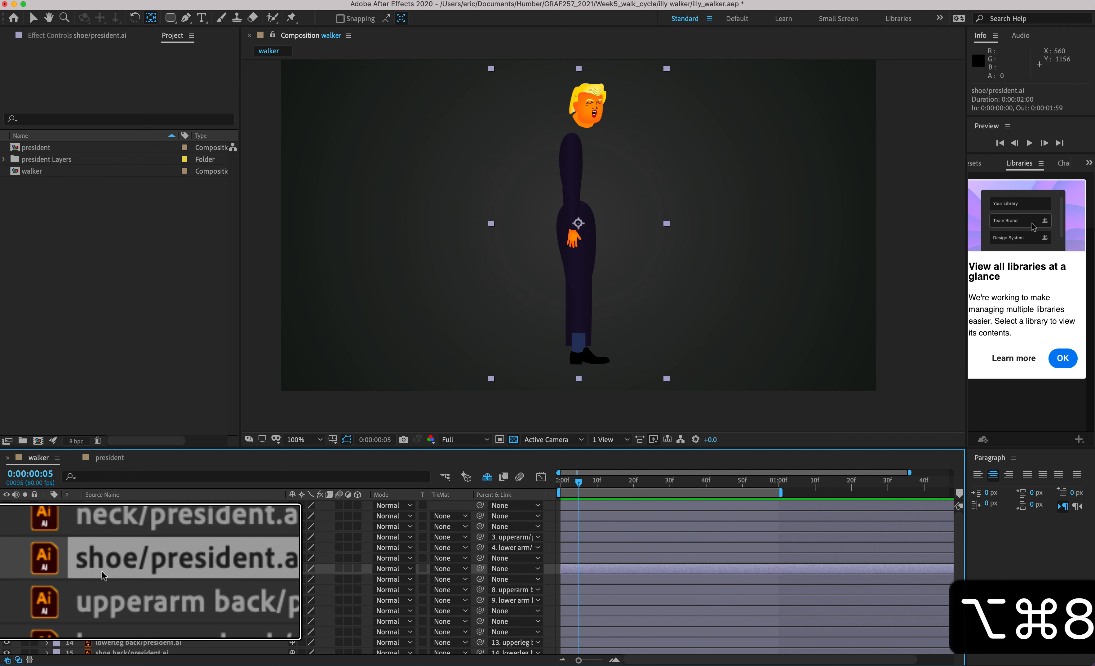
key("alt+super+8")
left_click_drag(110, 571, 127, 617)
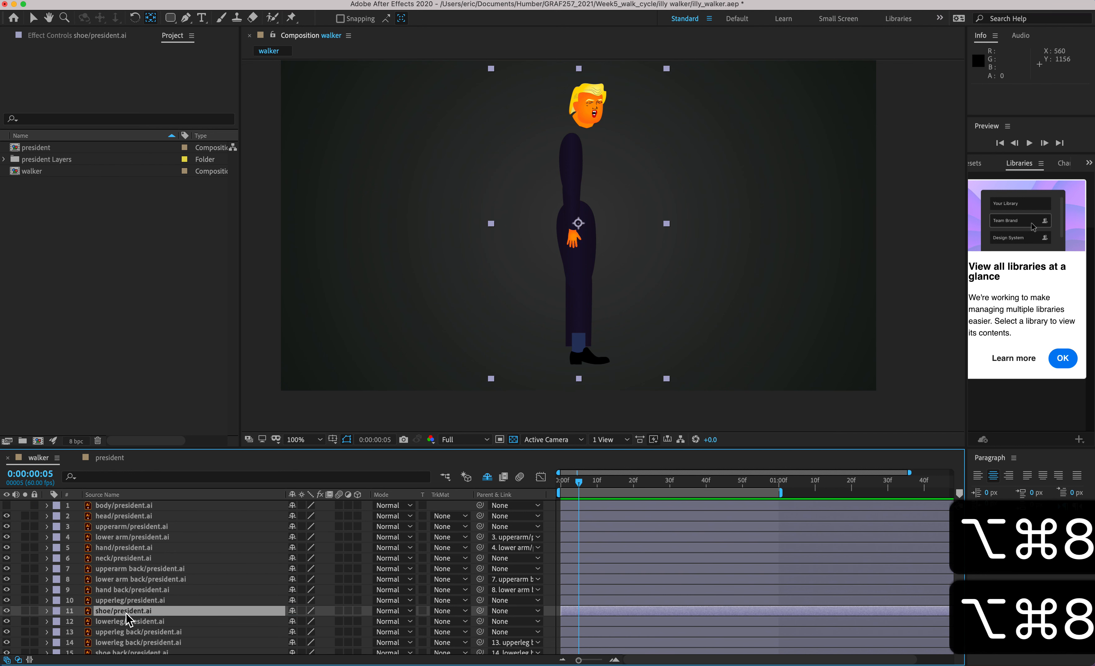
- Try moving the anchor point of upperleg/president.ai from the hip to the knee, and undo the move
left_click(142, 581)
left_click(142, 591)
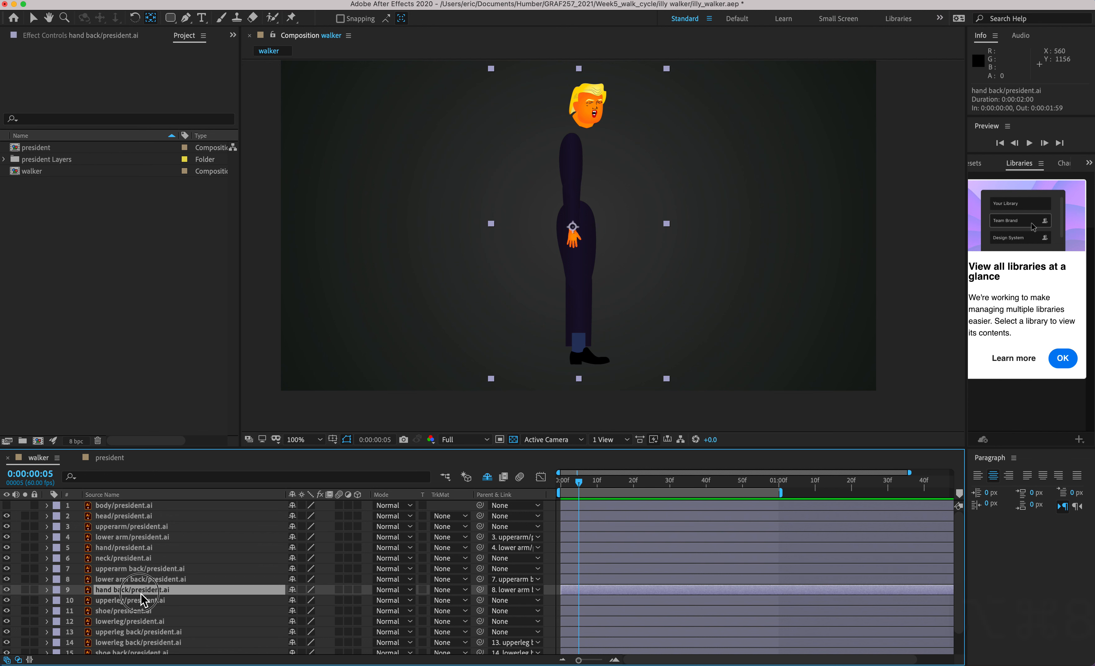
left_click(143, 601)
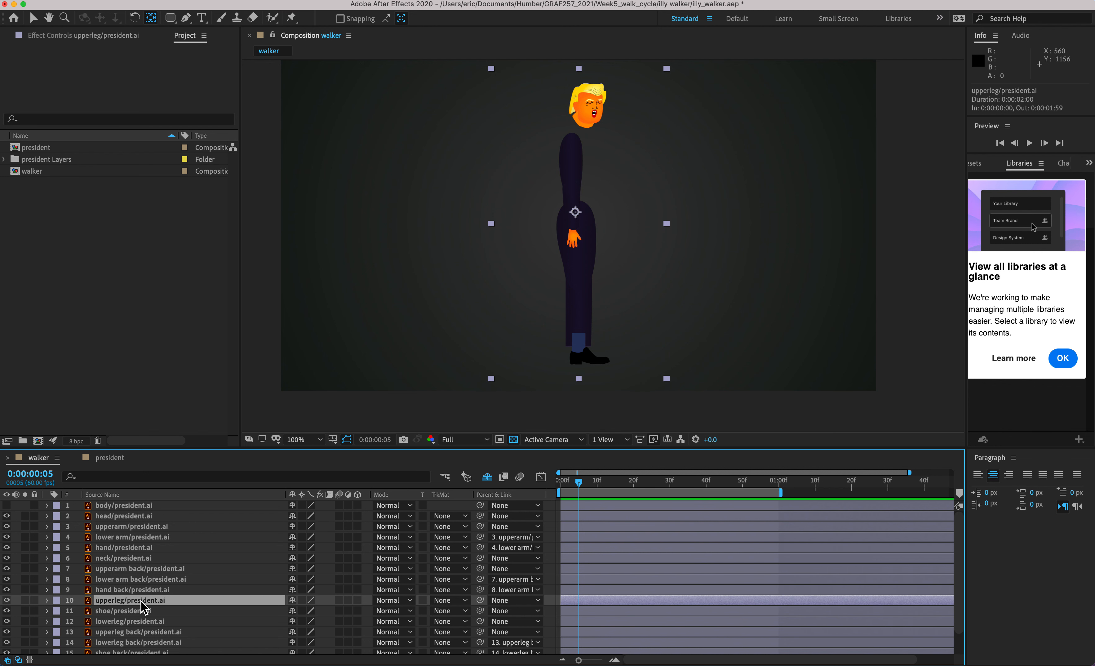
left_click(143, 590)
left_click(142, 601)
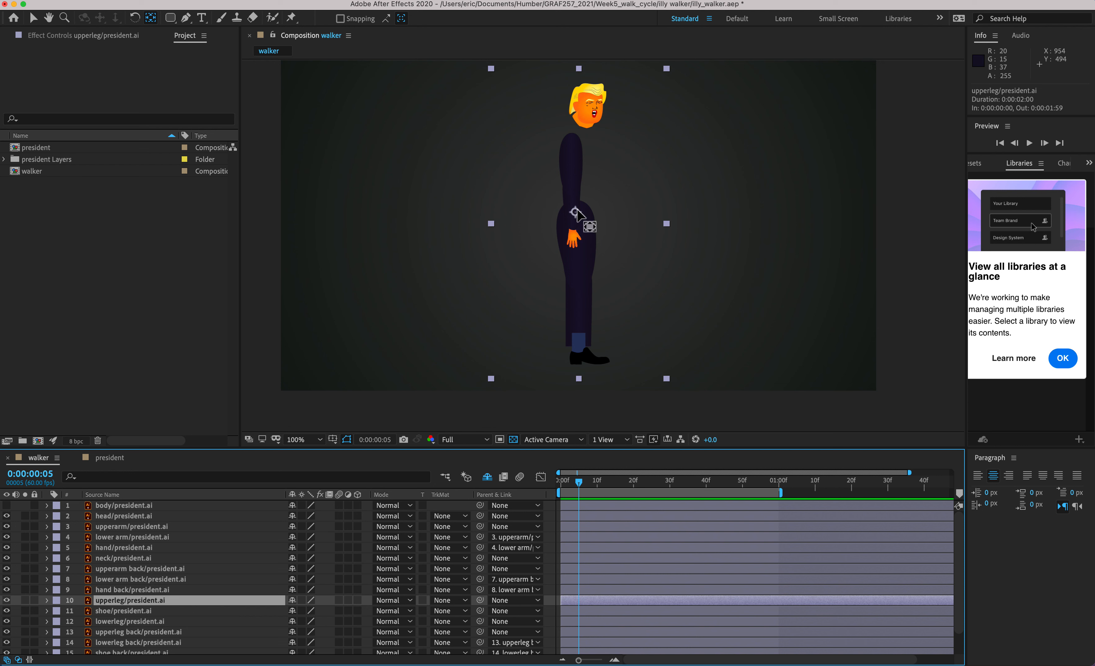
left_click_drag(577, 215, 586, 274)
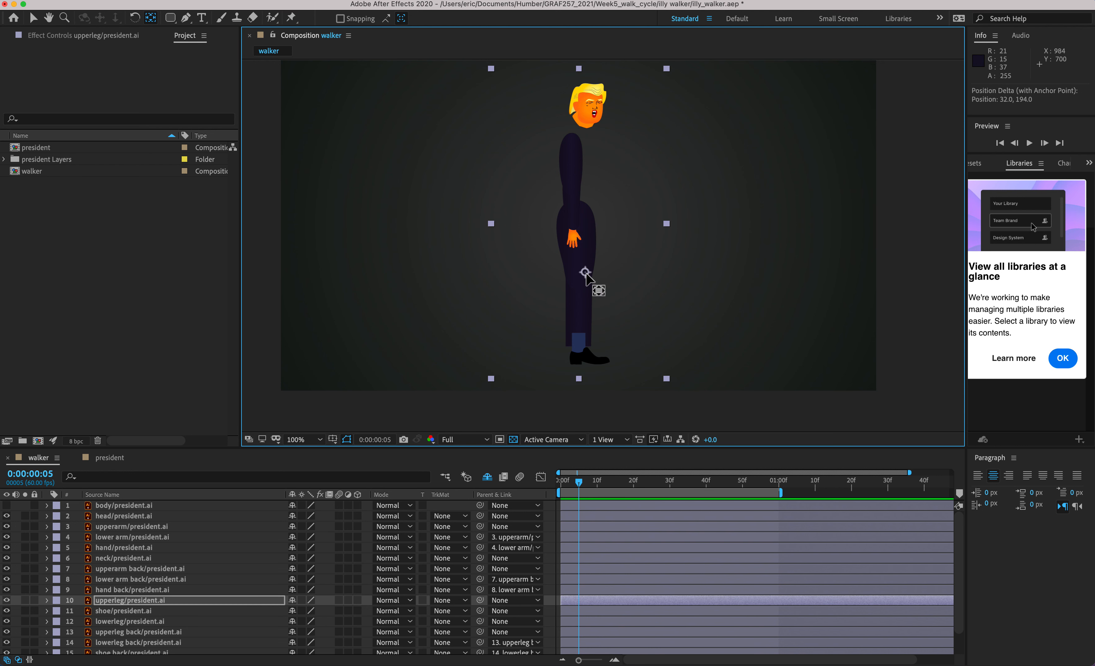
key("super+z")
- Place lowerleg/president.ai above shoe/president.ai, and move the shoe's anchor point down to the ankle at 286.5, 854
left_click_drag(142, 620, 142, 607)
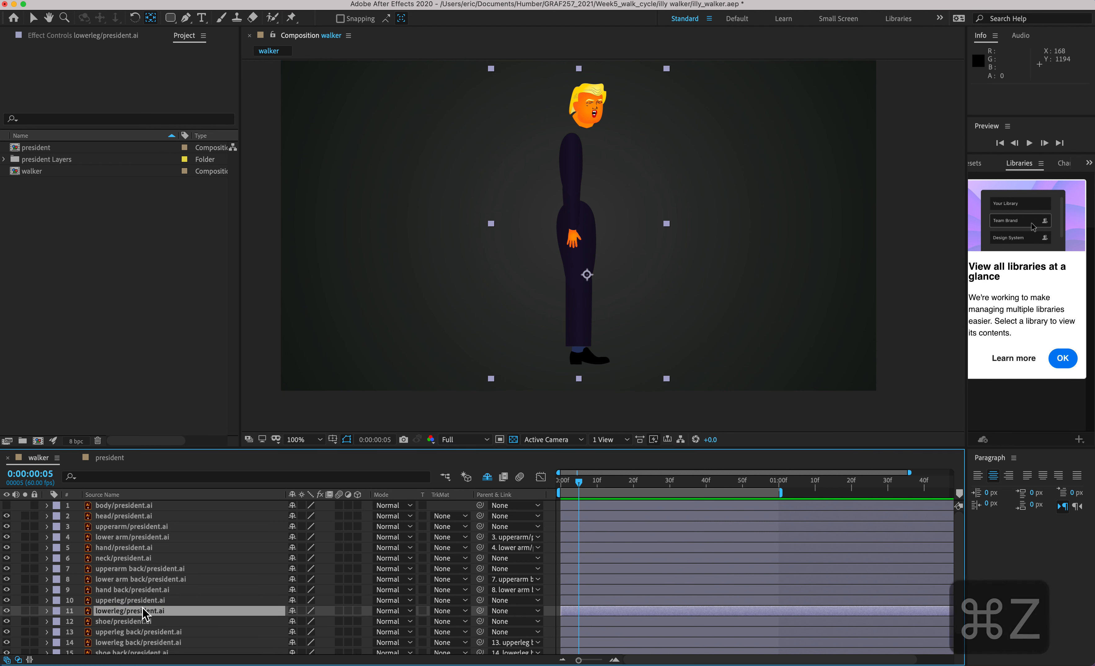
left_click(146, 620)
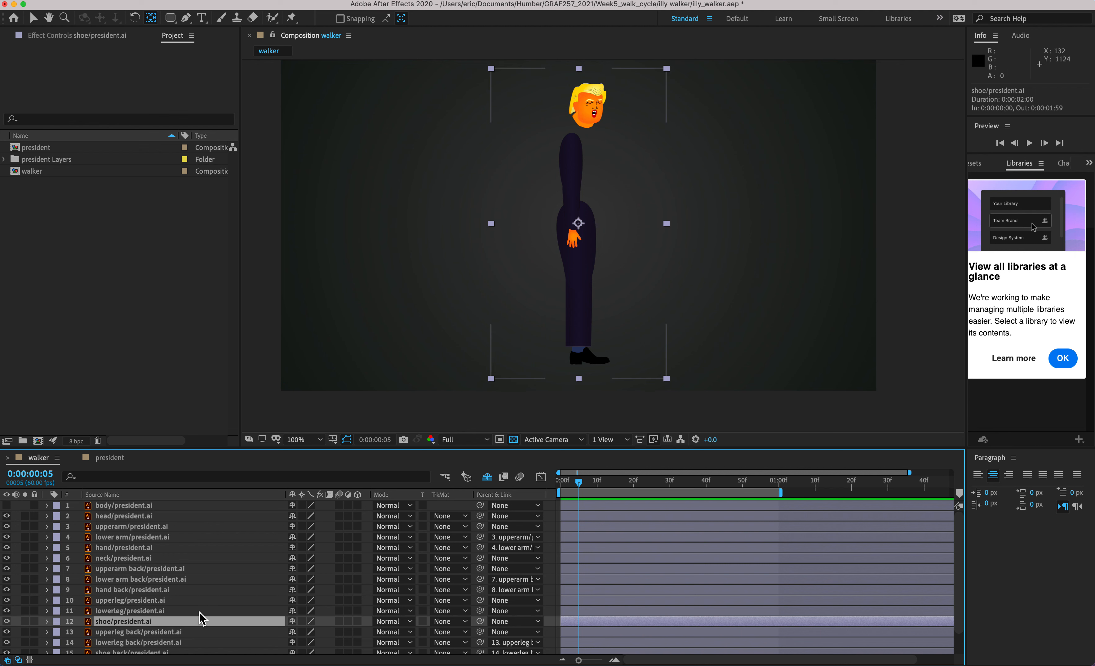
key("alt+super+8")
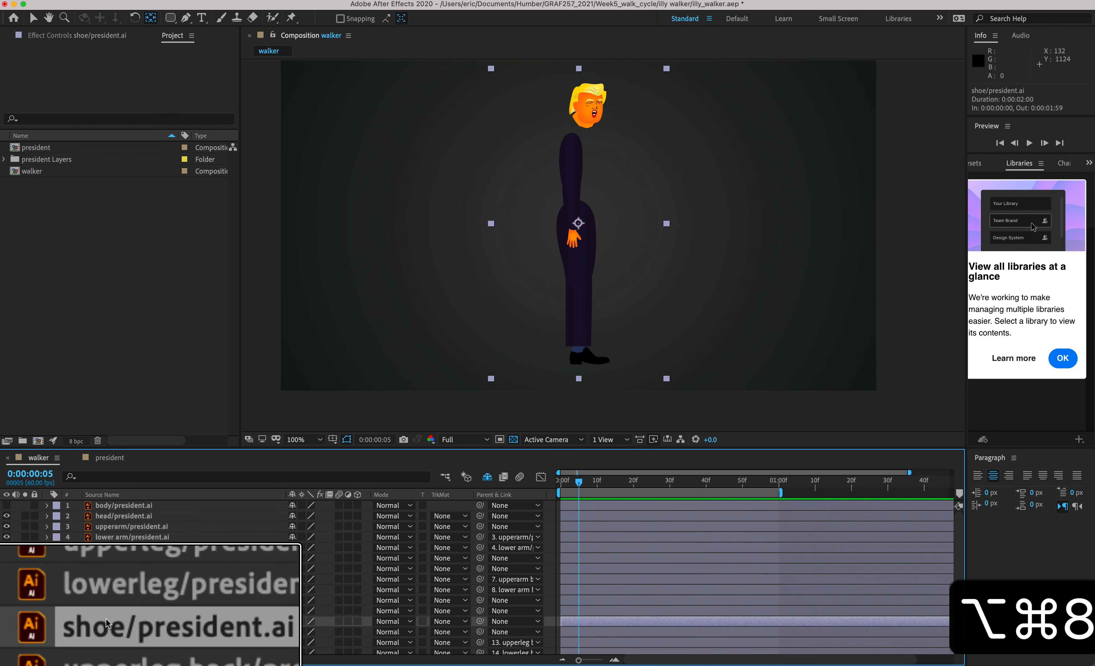
key("alt+super+8")
left_click(579, 227)
left_click_drag(579, 226, 580, 333)
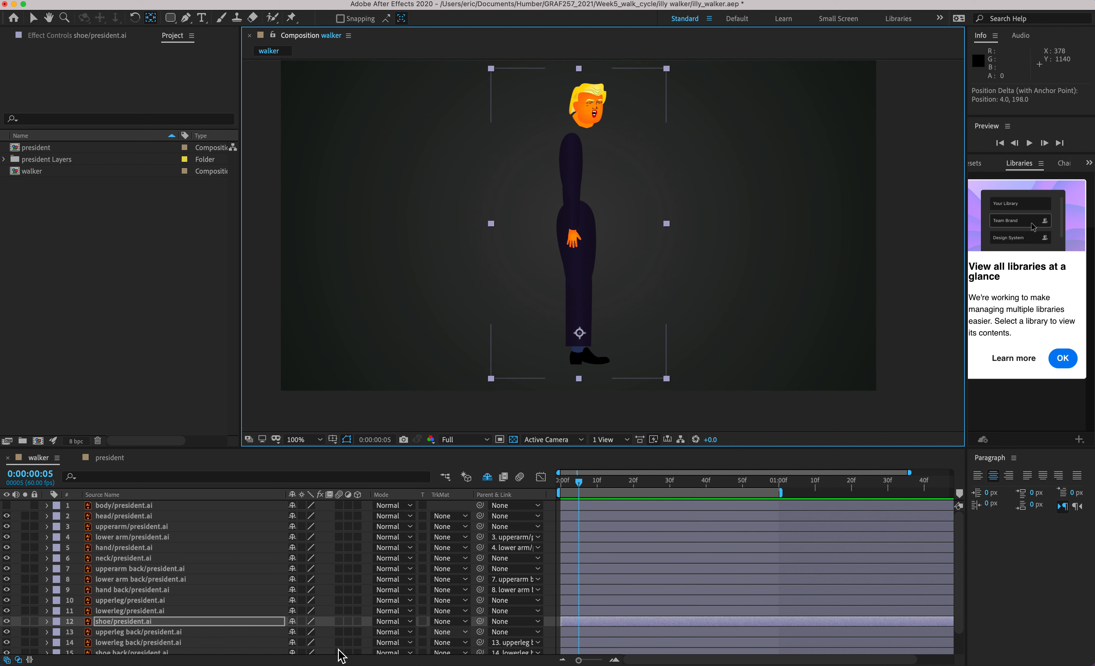
- Parent lowerleg/president.ai to upperleg/president.ai and shoe/president.ai to lowerleg/president.ai
left_click(202, 611)
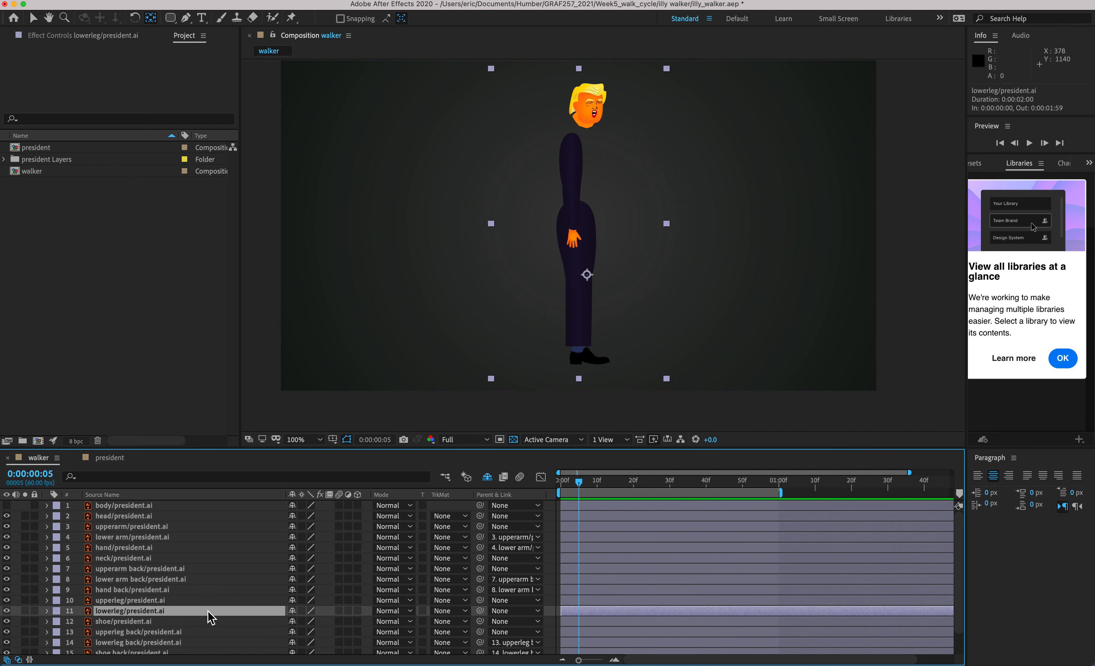
left_click(535, 611)
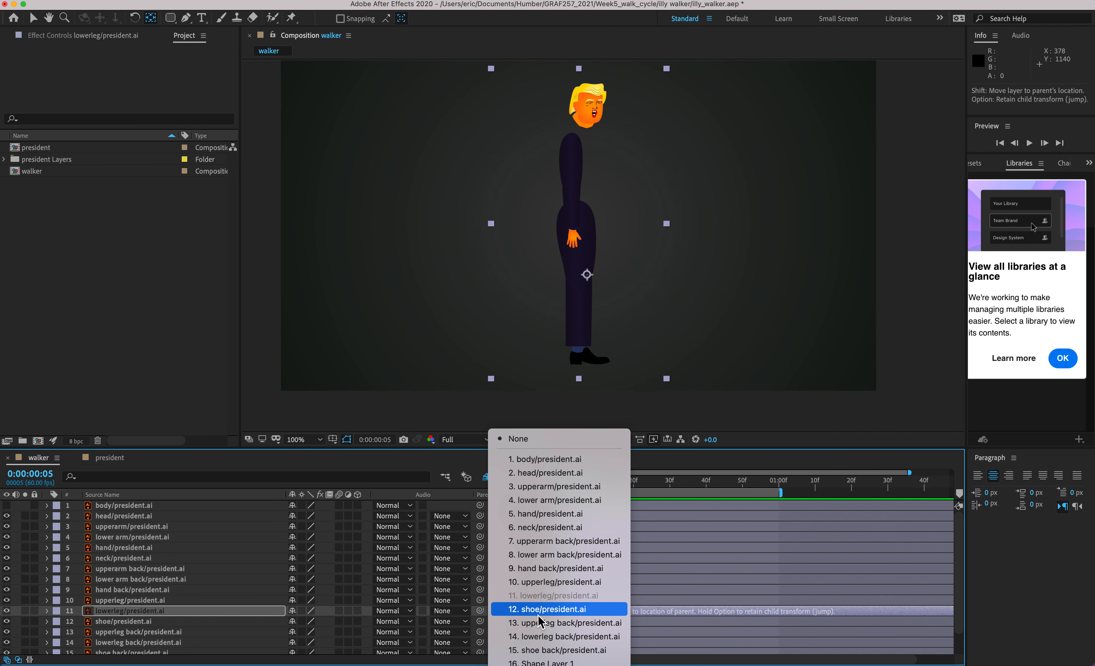
left_click(559, 582)
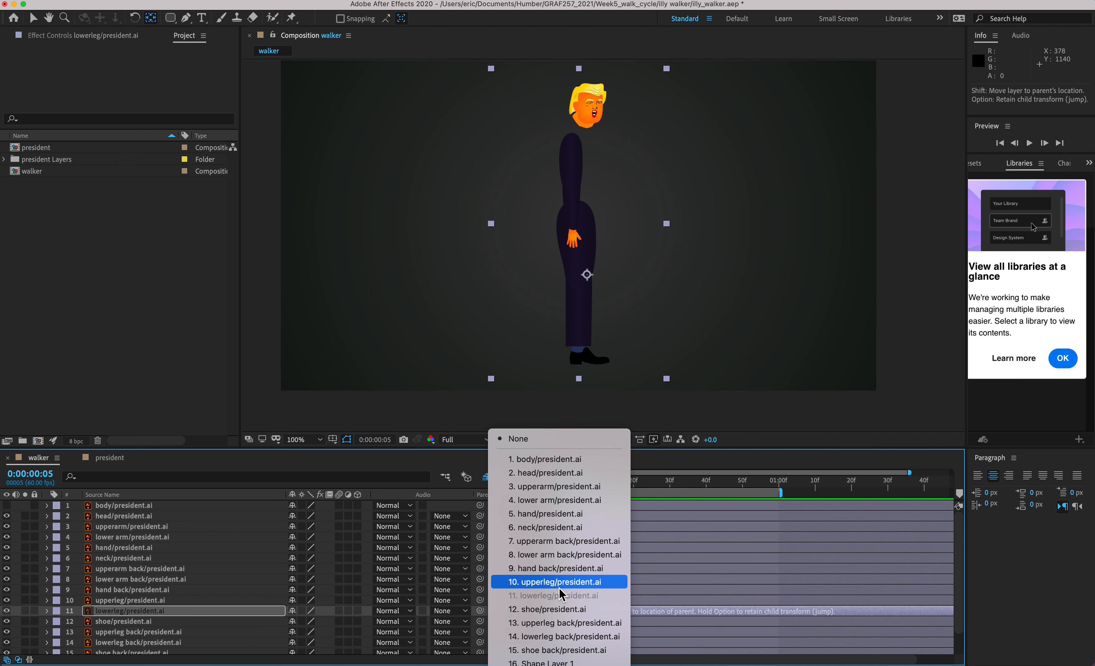
left_click(538, 621)
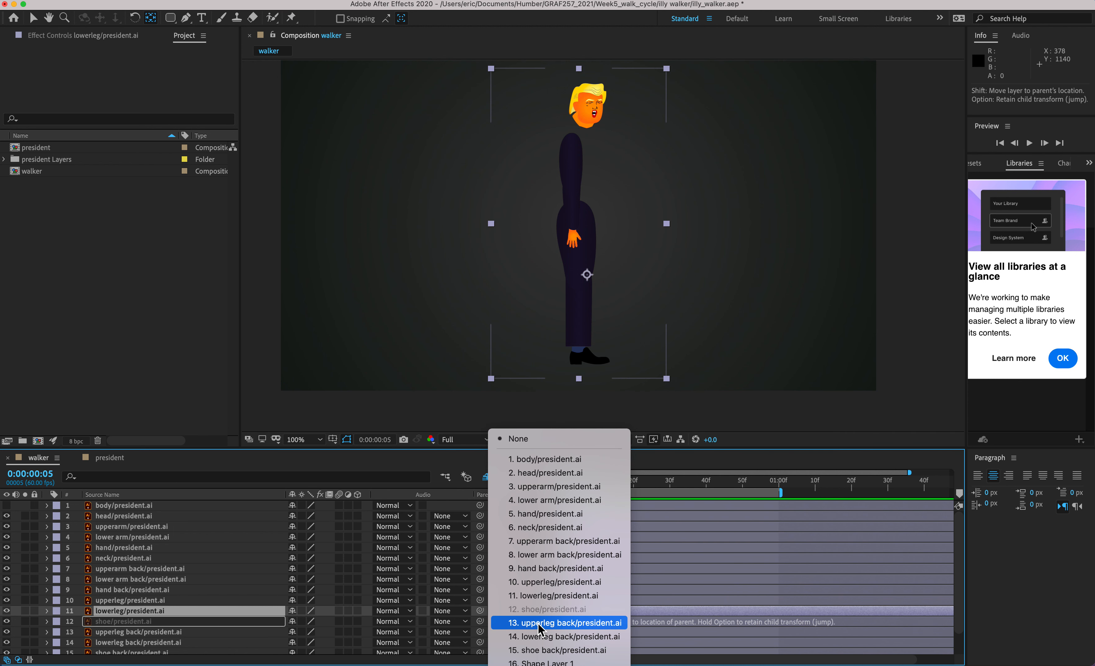
left_click(545, 596)
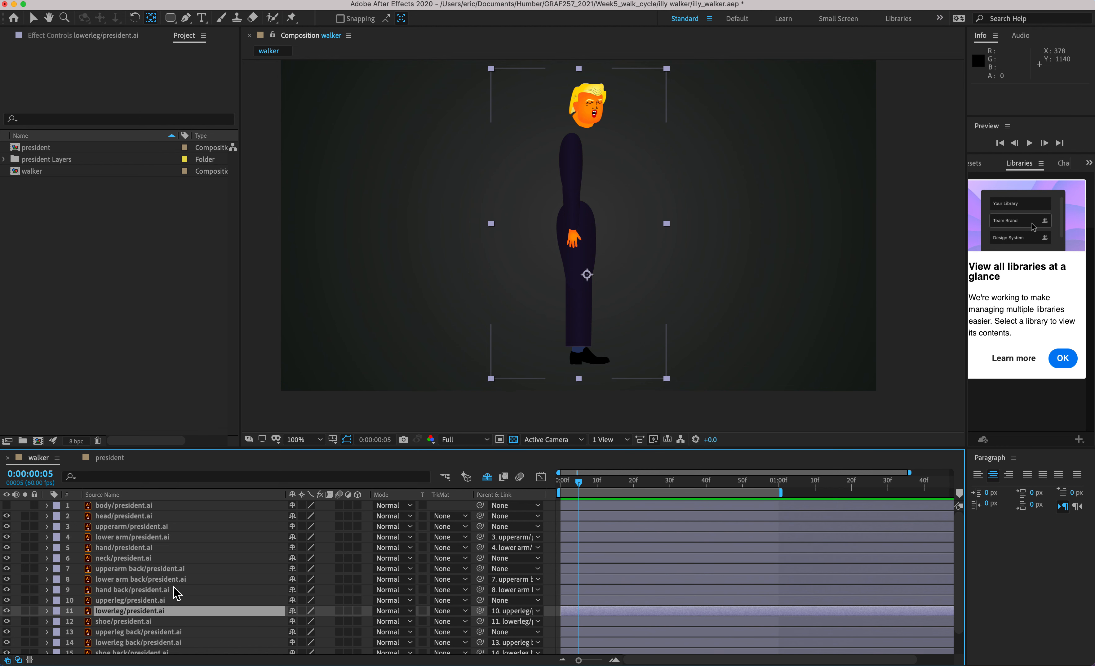
- Test the wrist pivot by rotating hand back/president.ai to -95°, undo the rotation, and collapse the layer
left_click(175, 589)
left_click(47, 590)
scroll(54, 584, "down", 2)
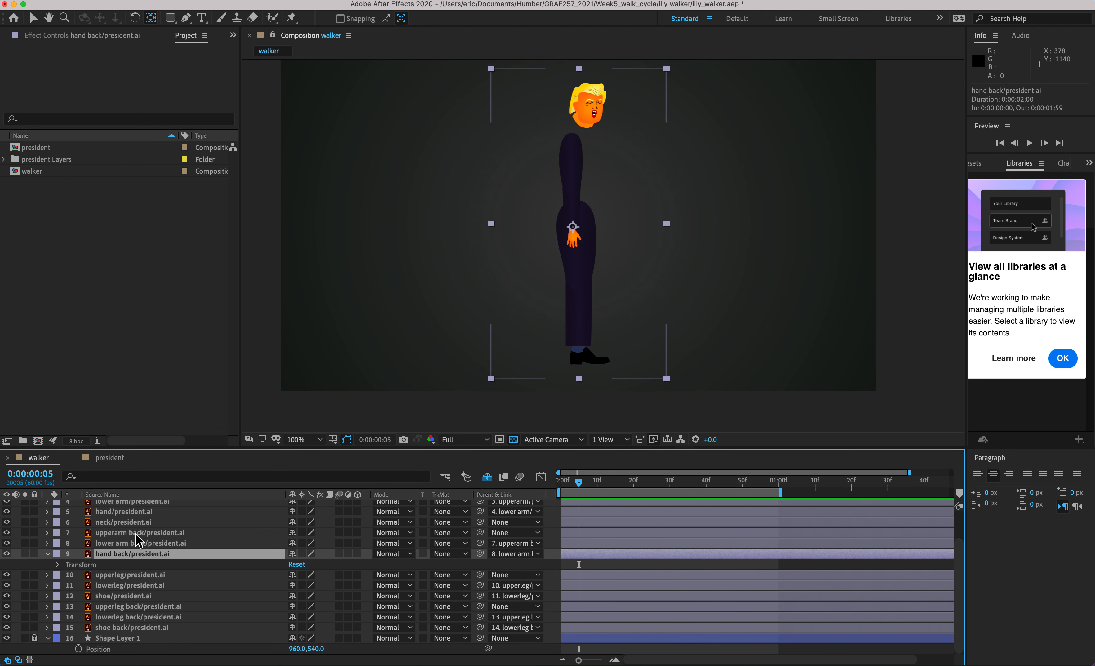
left_click(57, 566)
scroll(141, 544, "down", 2)
left_click_drag(298, 575, 240, 578)
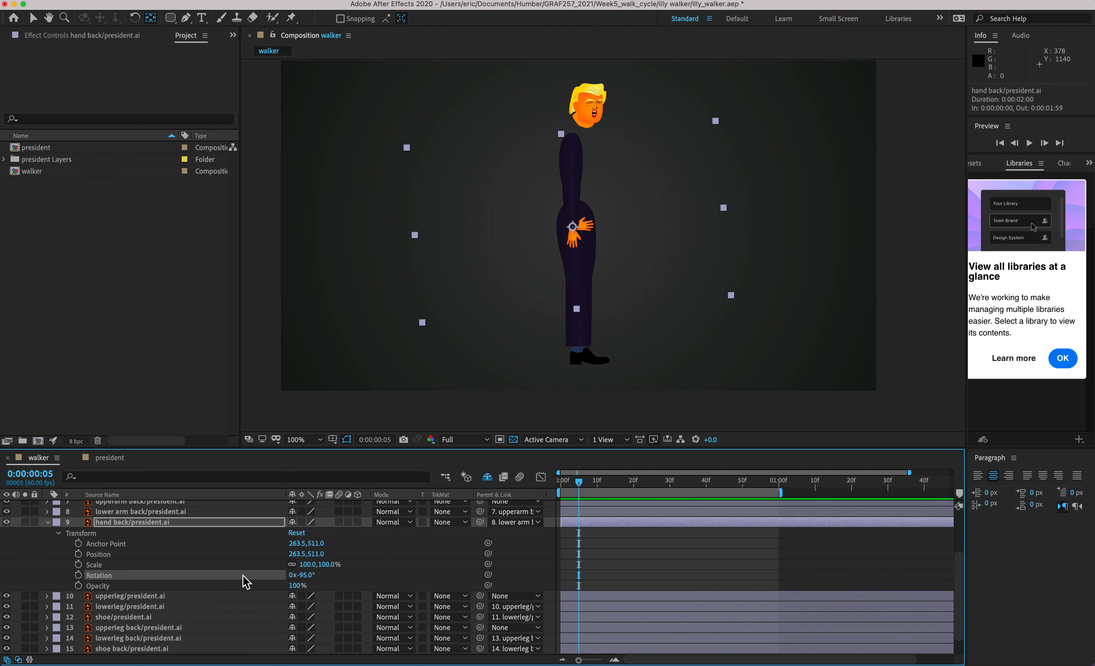
key("super+z")
left_click(48, 522)
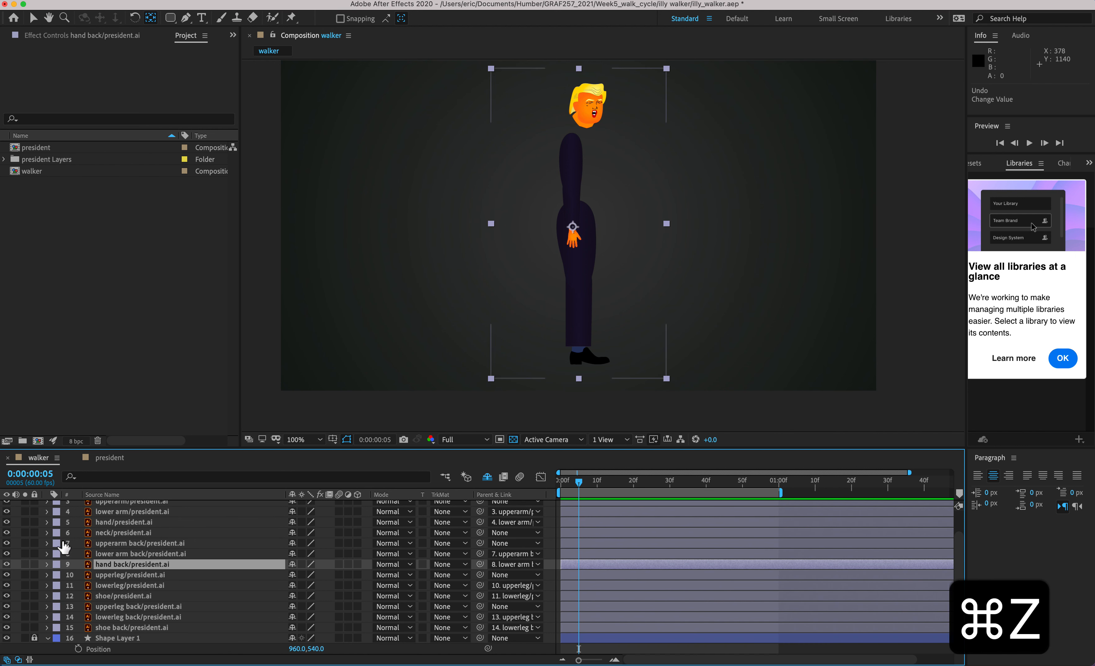
- Test the front leg's hip by rotating upperleg/president.ai to -55°
left_click(118, 576)
left_click(47, 575)
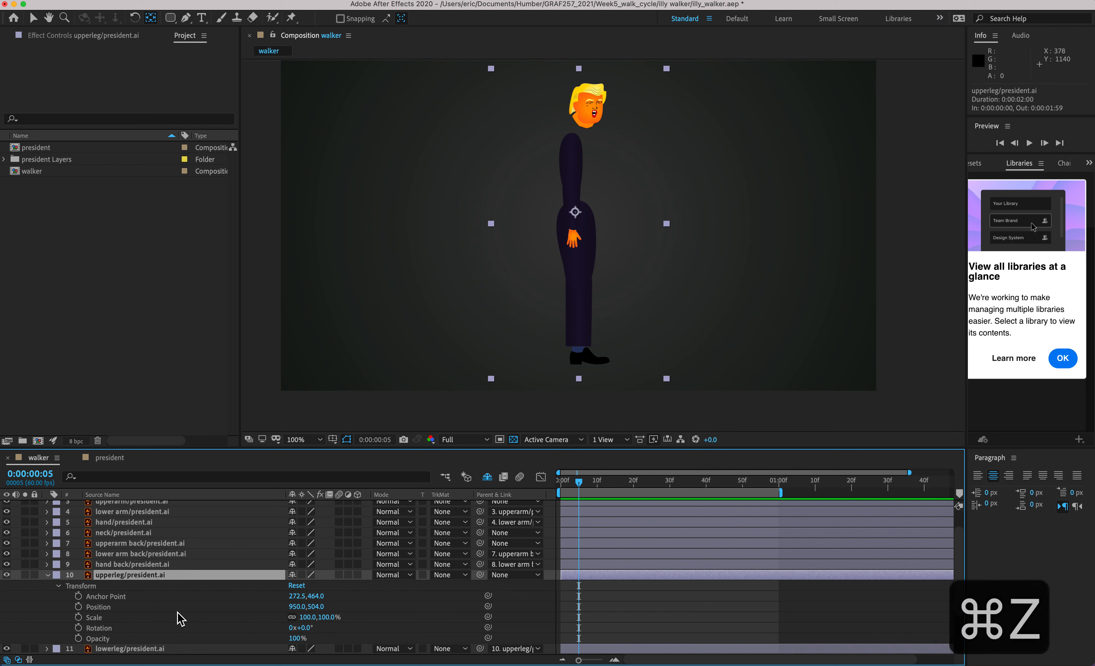
left_click_drag(307, 628, 276, 627)
scroll(235, 599, "down", 3)
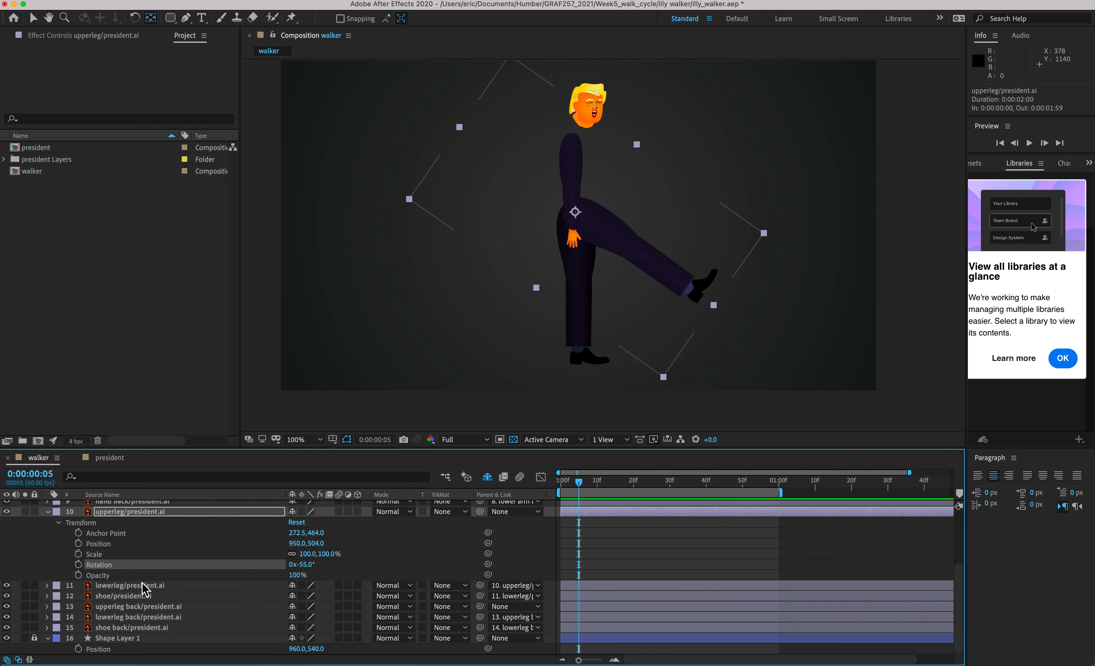
- Bend the front knee by rotating lowerleg/president.ai to 36°
left_click(48, 585)
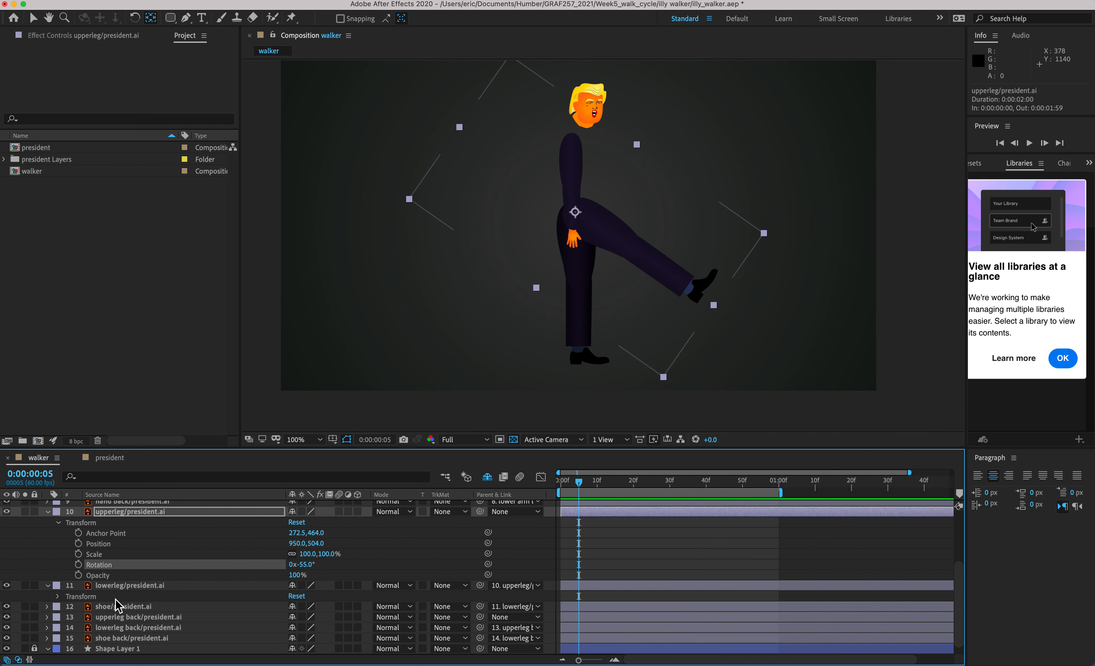
left_click(58, 597)
scroll(305, 610, "down", 2)
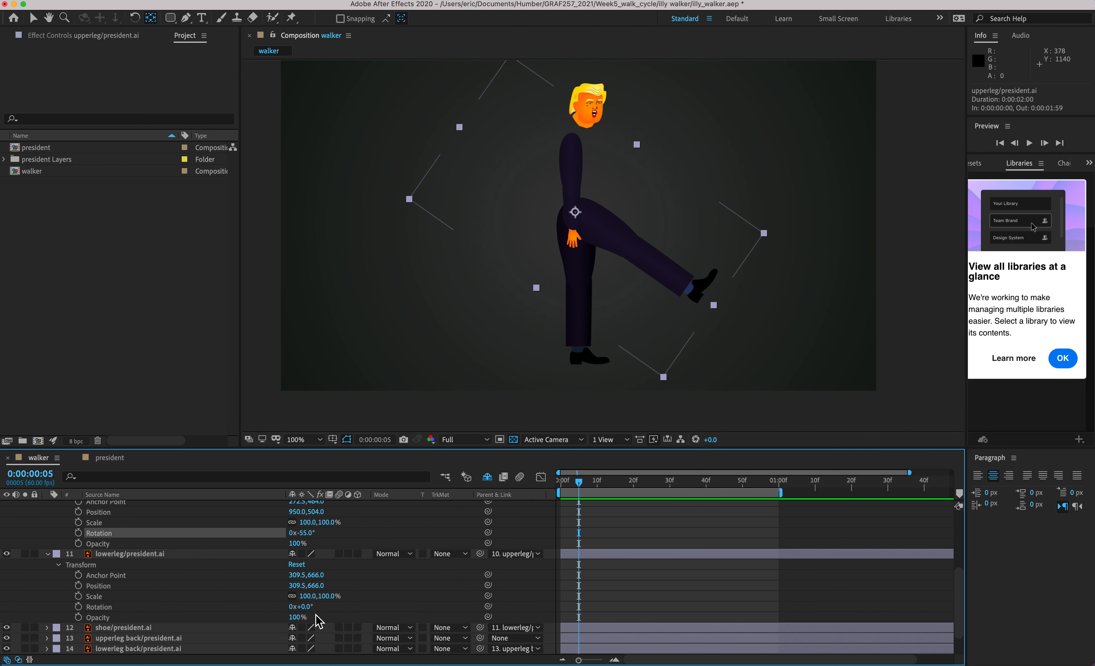
left_click_drag(306, 607, 325, 607)
scroll(250, 625, "down", 1)
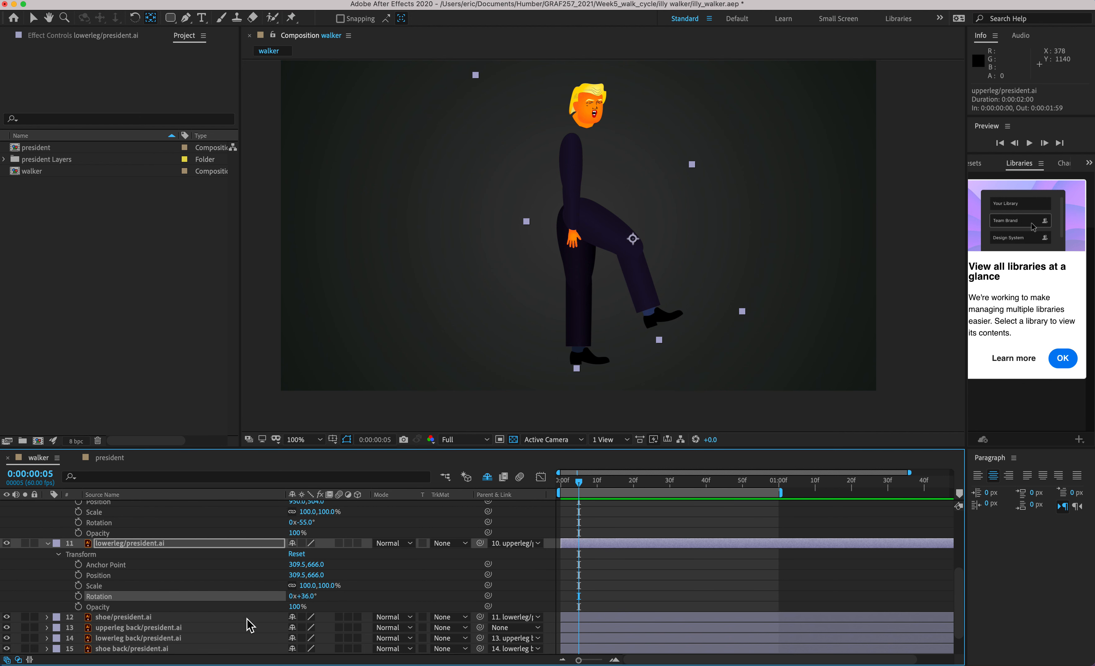
- Show the Transform properties of shoe/president.ai and test rotating the shoe about its ankle
scroll(248, 620, "down", 2)
left_click(47, 596)
scroll(234, 583, "down", 1)
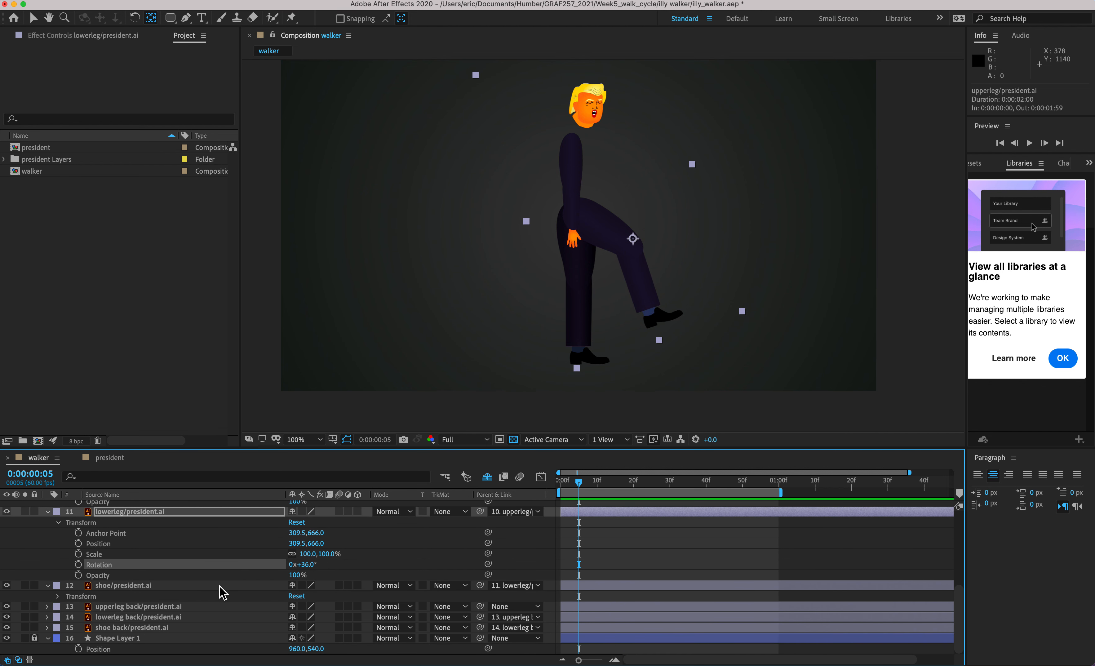
left_click(58, 596)
scroll(151, 563, "down", 5)
mouse_move(300, 585)
left_mouse_down()
mouse_move(290, 584)
mouse_move(325, 586)
mouse_move(289, 586)
mouse_move(301, 588)
left_mouse_up()
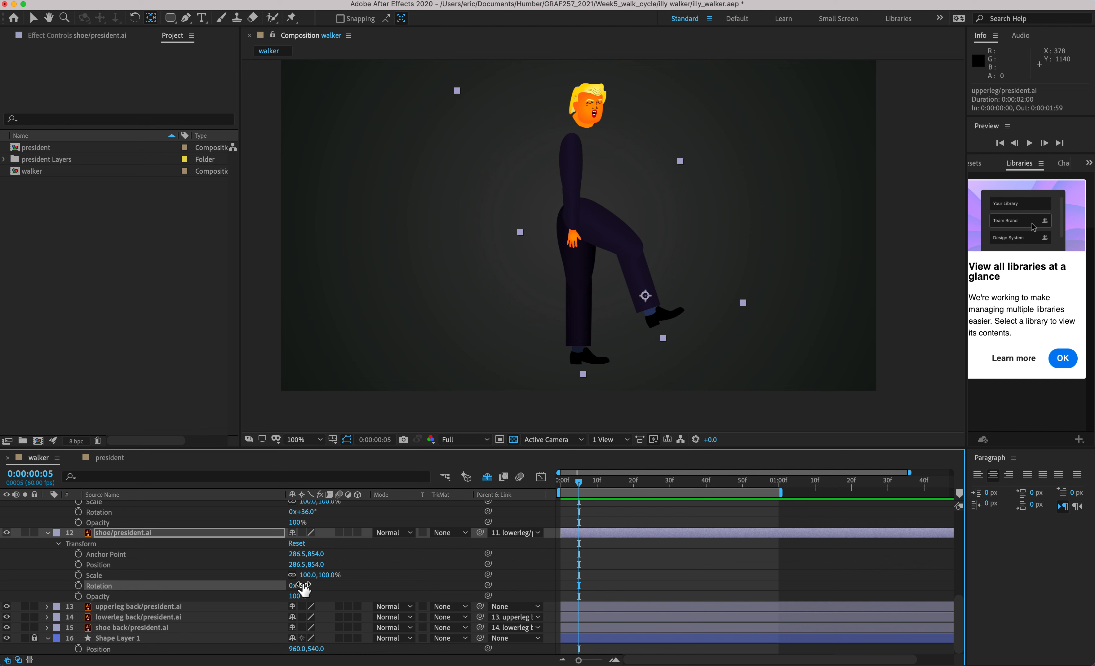
- Undo the test rotations of the front shoe, lower leg and upper leg
key("super+z")
key("super+z")
key("super+z")
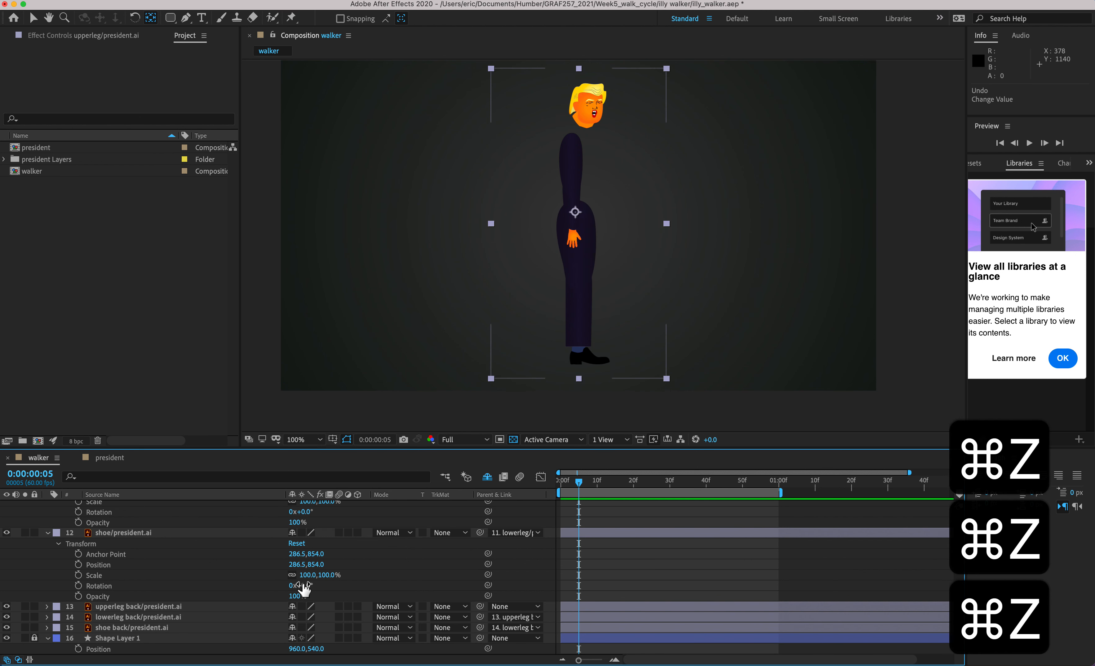
- Save the project and collapse the properties of the shoe/president.ai and lowerleg/president.ai layers
key("super+s")
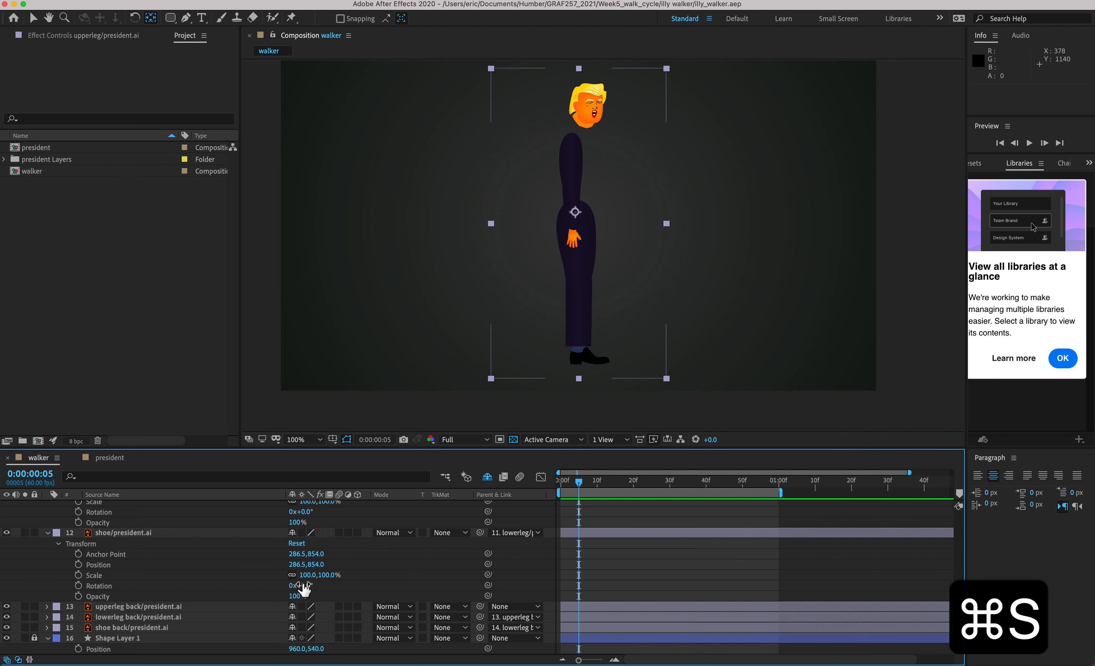
scroll(84, 546, "up", 3)
left_click(48, 586)
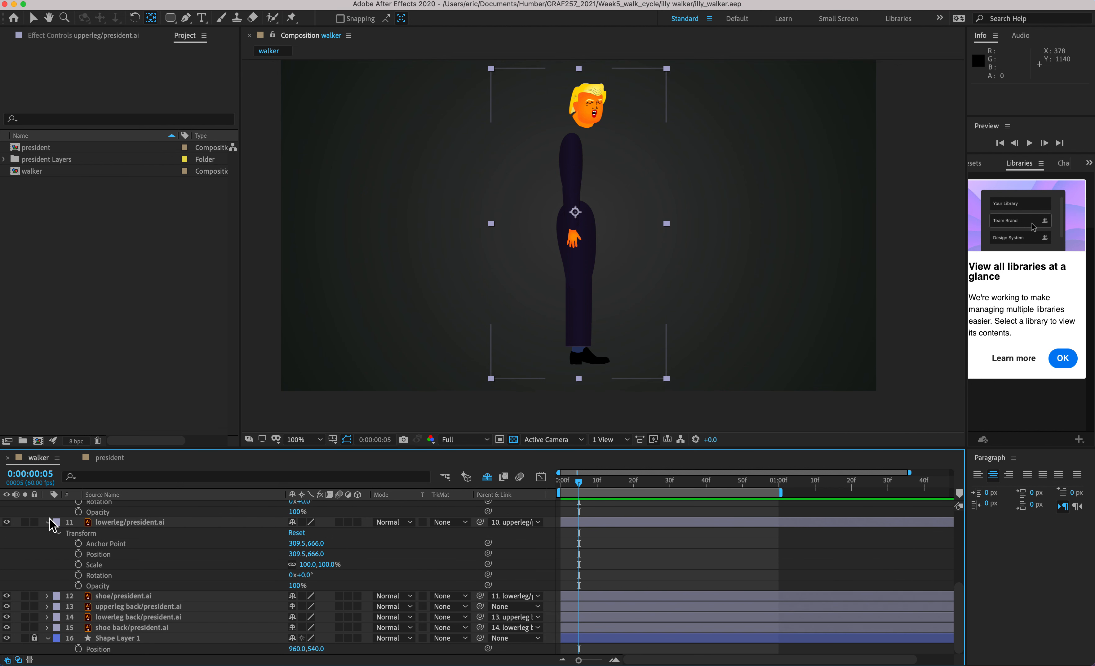
left_click(49, 524)
scroll(89, 570, "up", 4)
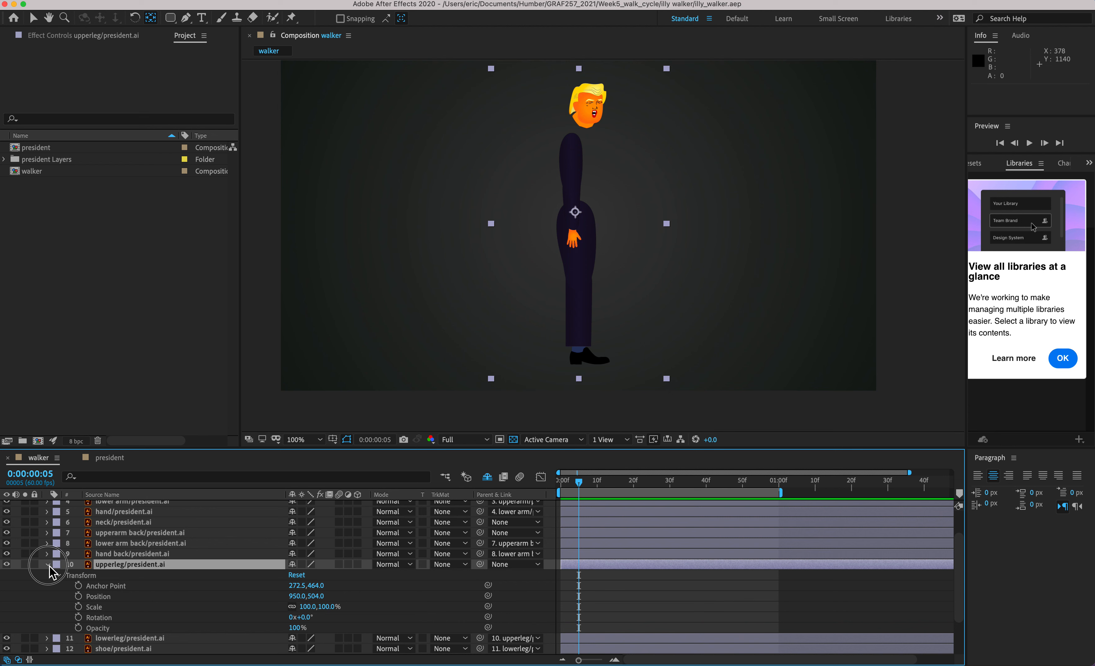
- Collapse the properties of upperleg/president.ai and make the body/president.ai layer visible
left_click(48, 565)
scroll(50, 573, "up", 2)
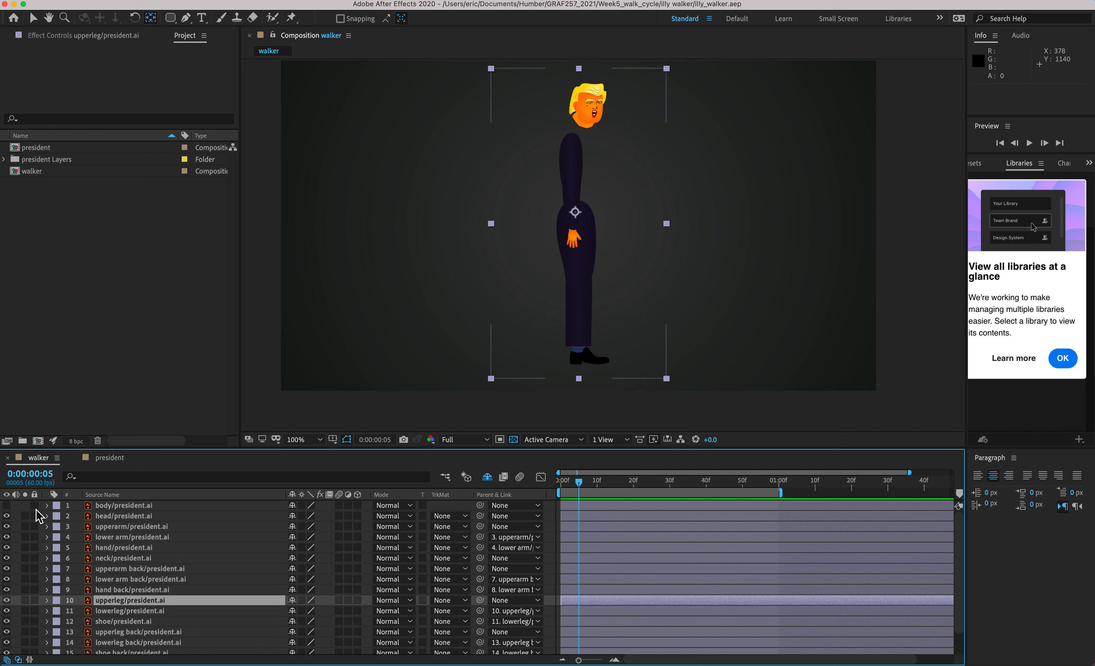
left_click(6, 505)
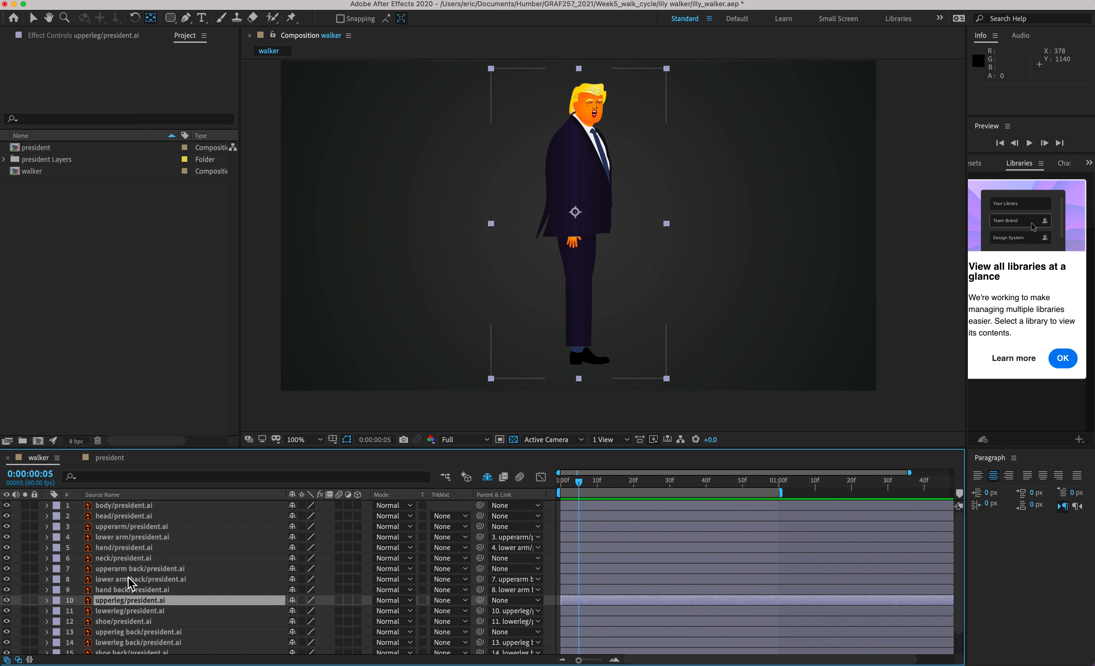
- Move the upperarm, lower arm and hand layers of the front arm above body/president.ai at the start of the layer stack
left_click(128, 537)
left_click(128, 528)
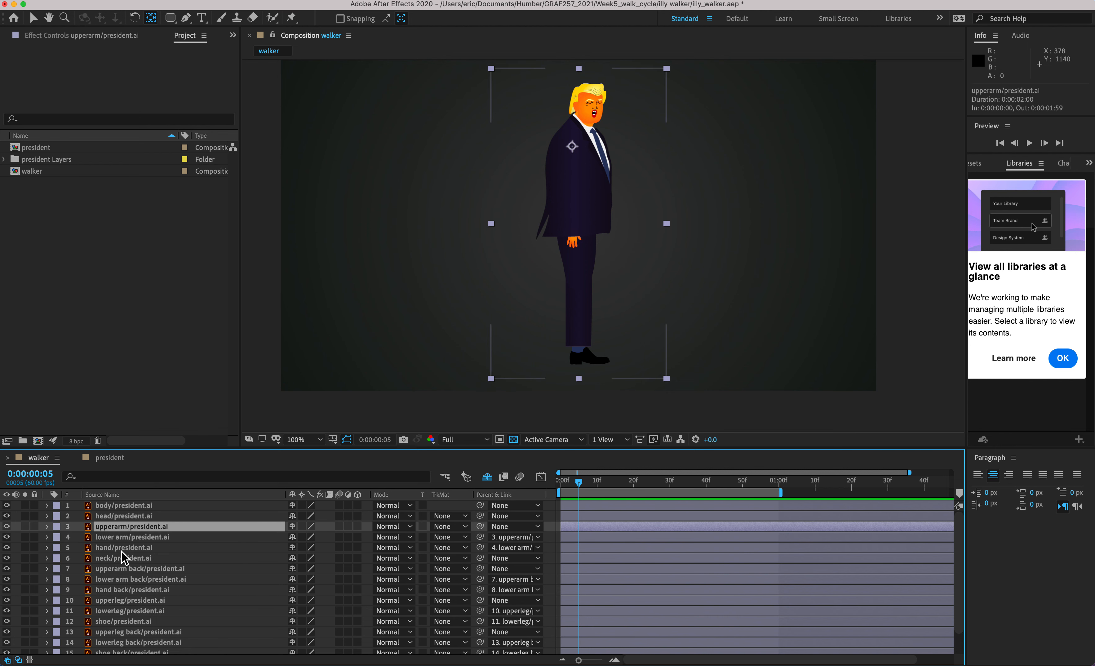
left_click(113, 547, "shift")
key("alt+super+8")
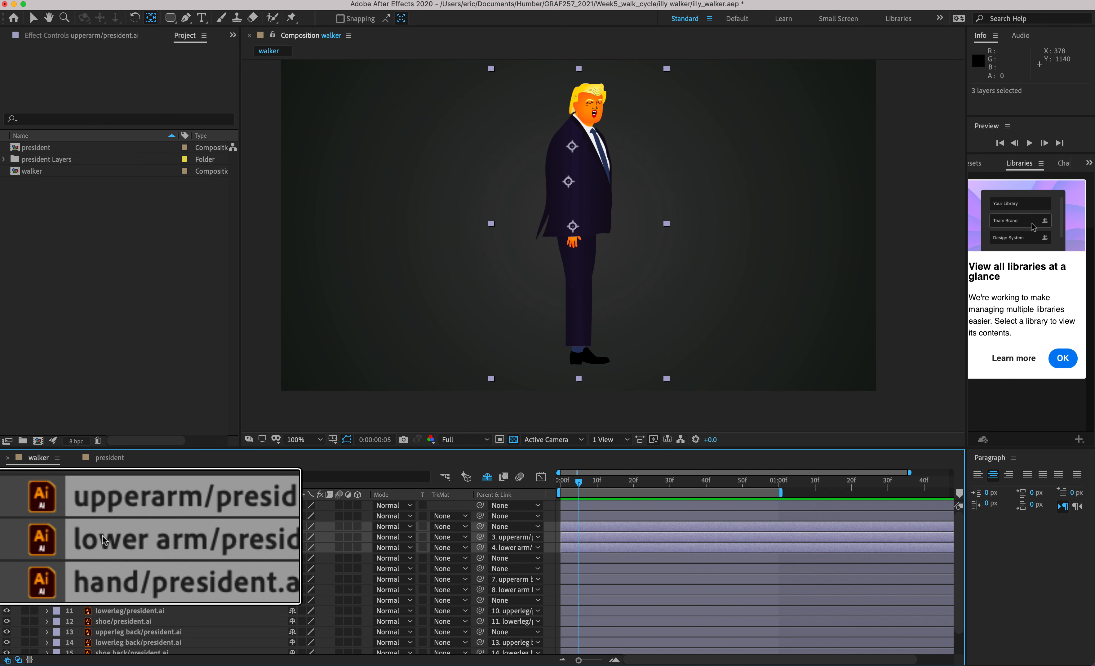
key("alt+super+8")
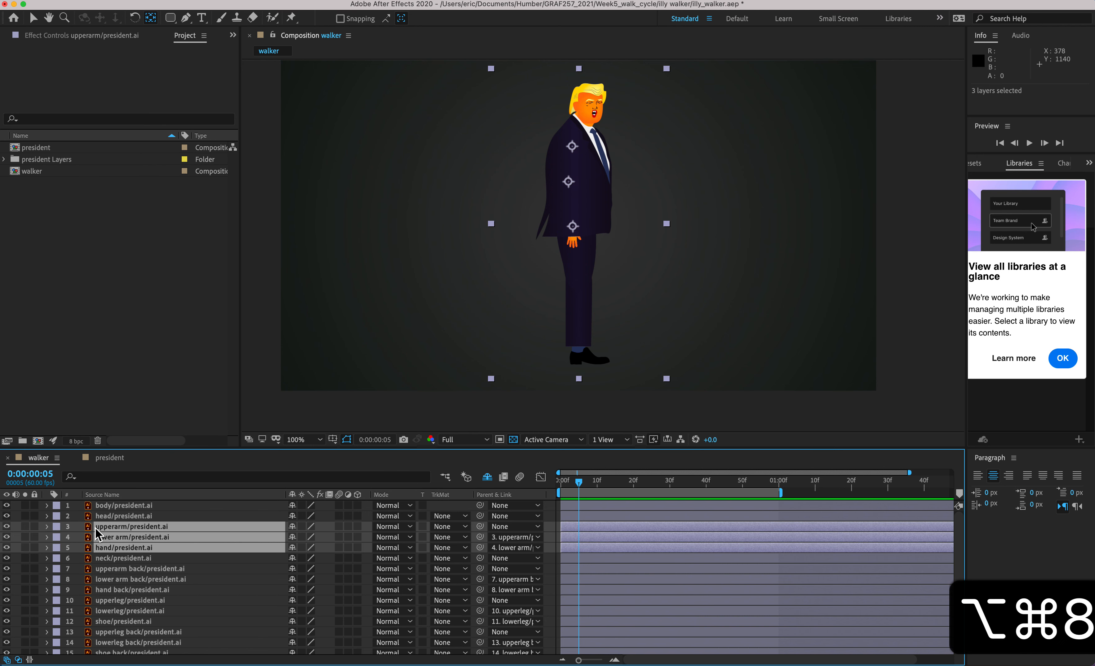
left_click_drag(94, 527, 114, 504)
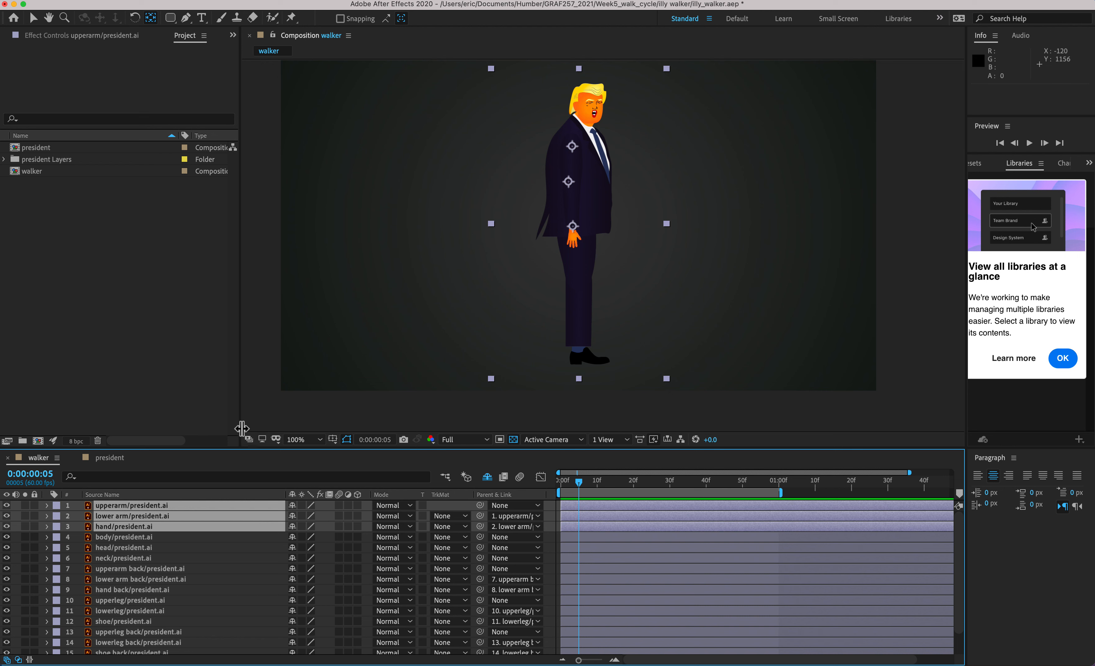
- Return the current time to 0:00:00:00, then unlock and expand the background Shape Layer 1
left_click(173, 569)
left_click(556, 483)
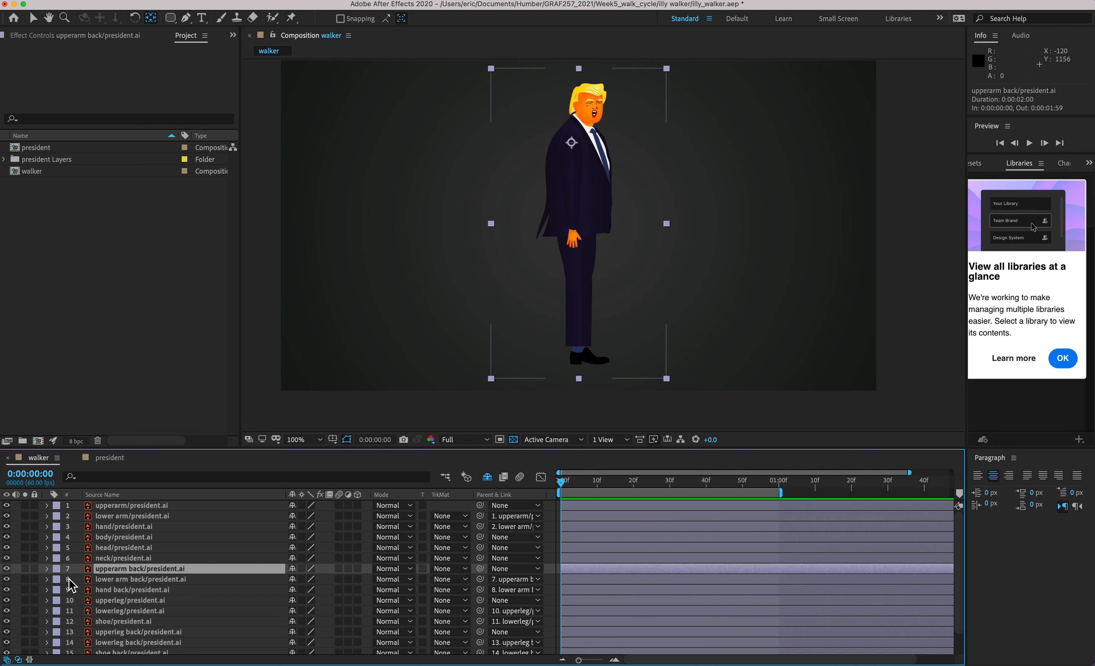
scroll(68, 578, "down", 2)
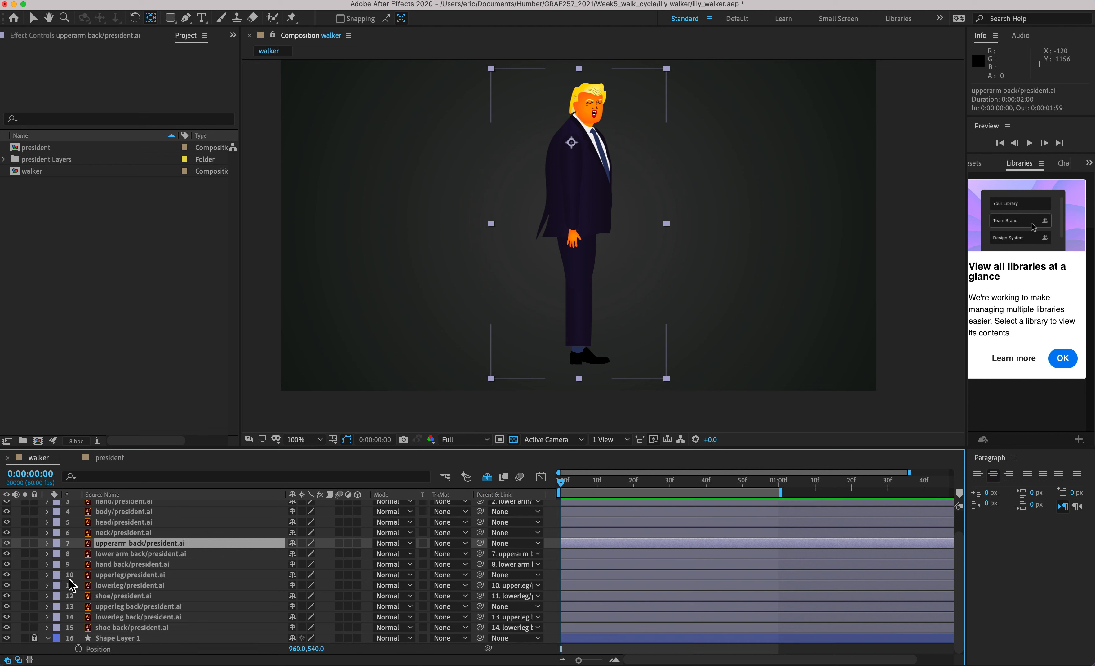
left_click(117, 648)
left_click(34, 638)
left_click(143, 650)
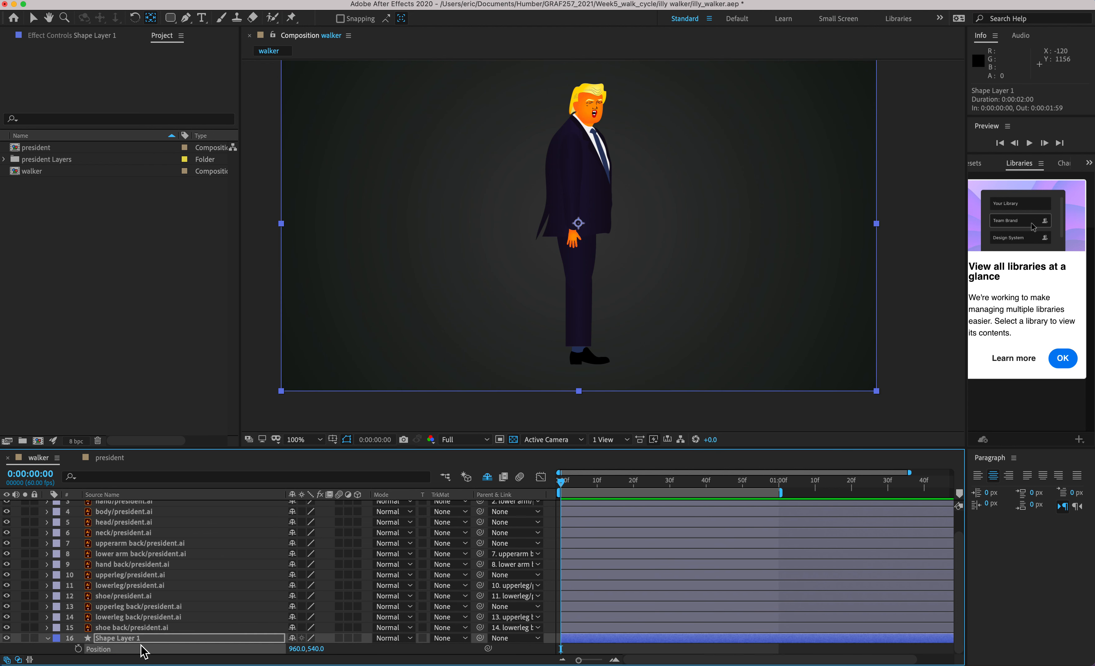
left_click(48, 638)
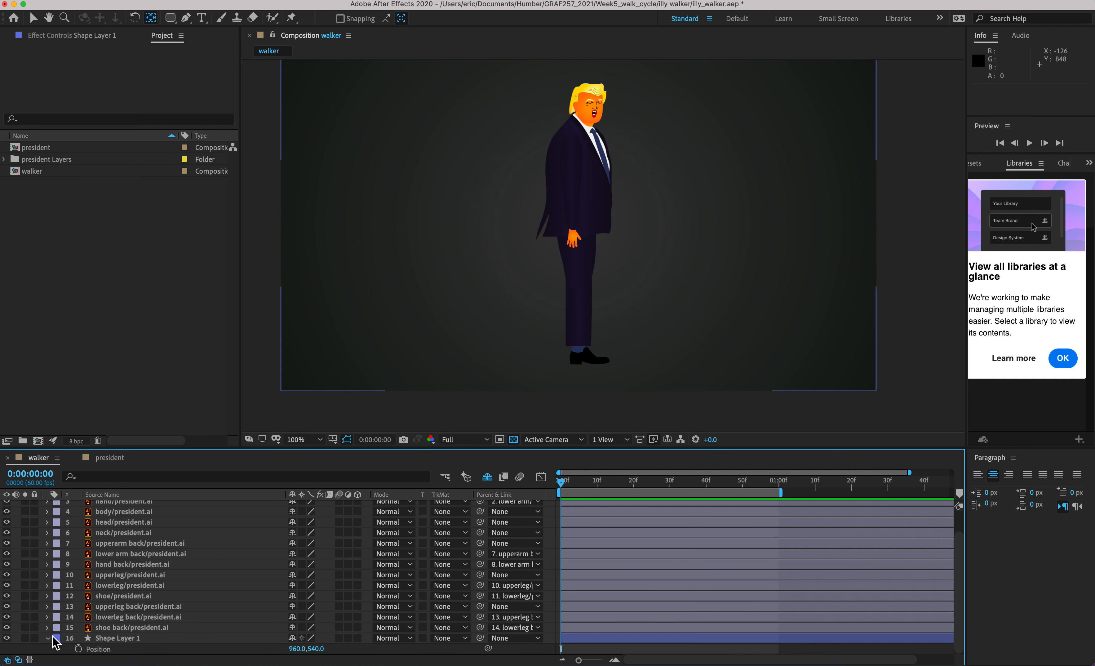
- Lighten the centre colour of Shape Layer 1's radial gradient fill to a lighter grey
scroll(54, 644, "up", 1)
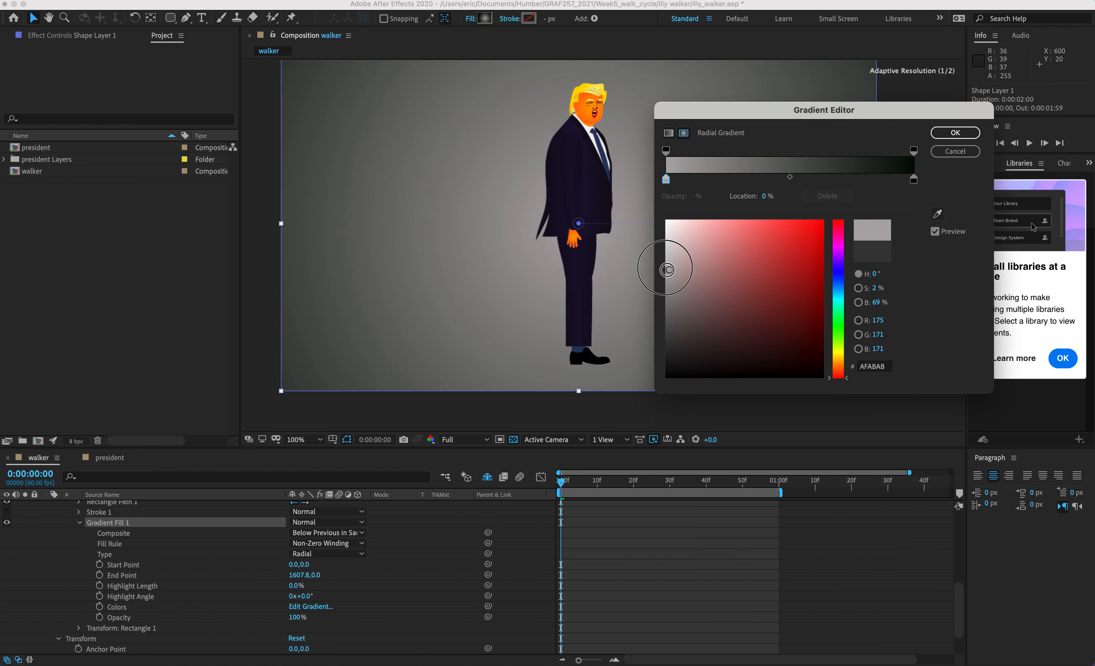
left_click_drag(673, 265, 660, 262)
left_click(955, 133)
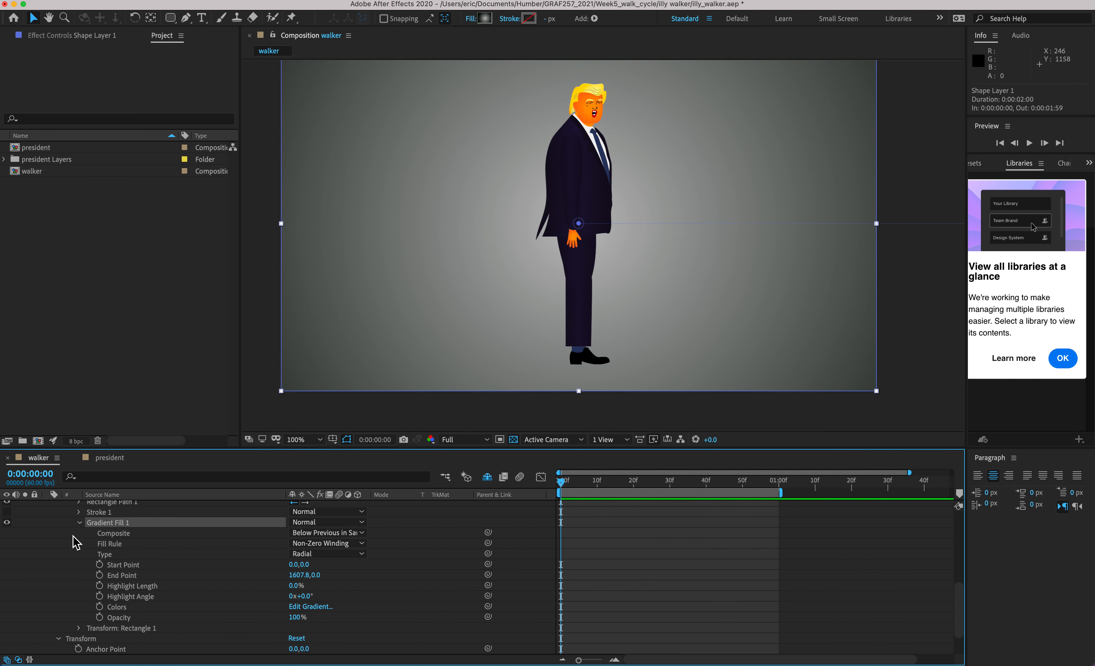
- Collapse the properties of Shape Layer 1 and lock the layer again
scroll(76, 542, "up", 5)
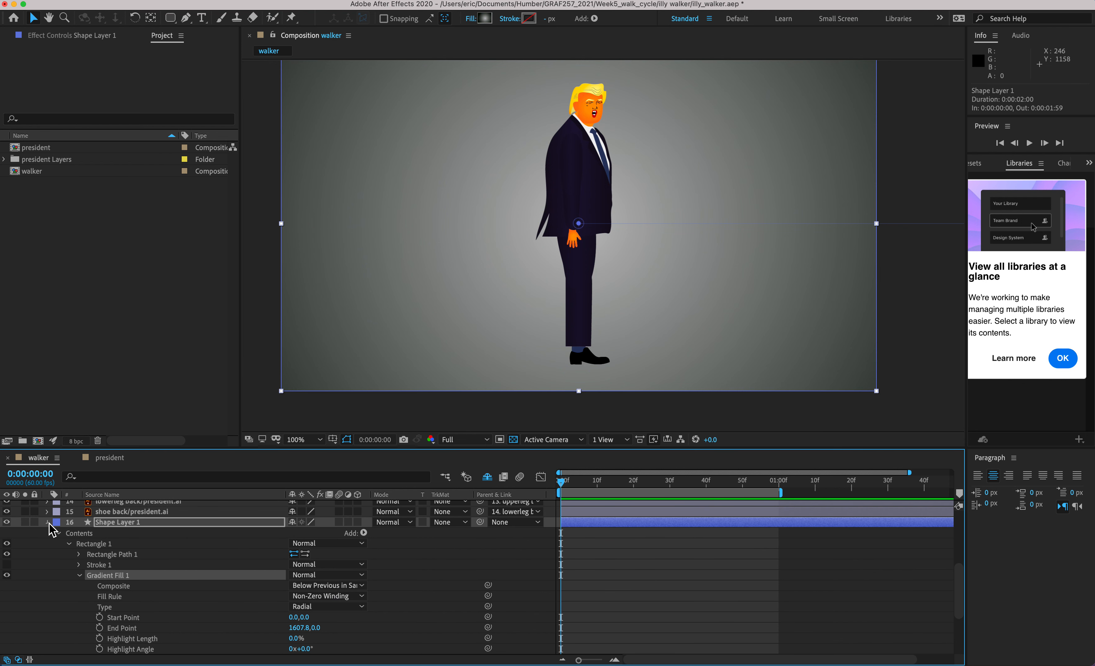
left_click(48, 522)
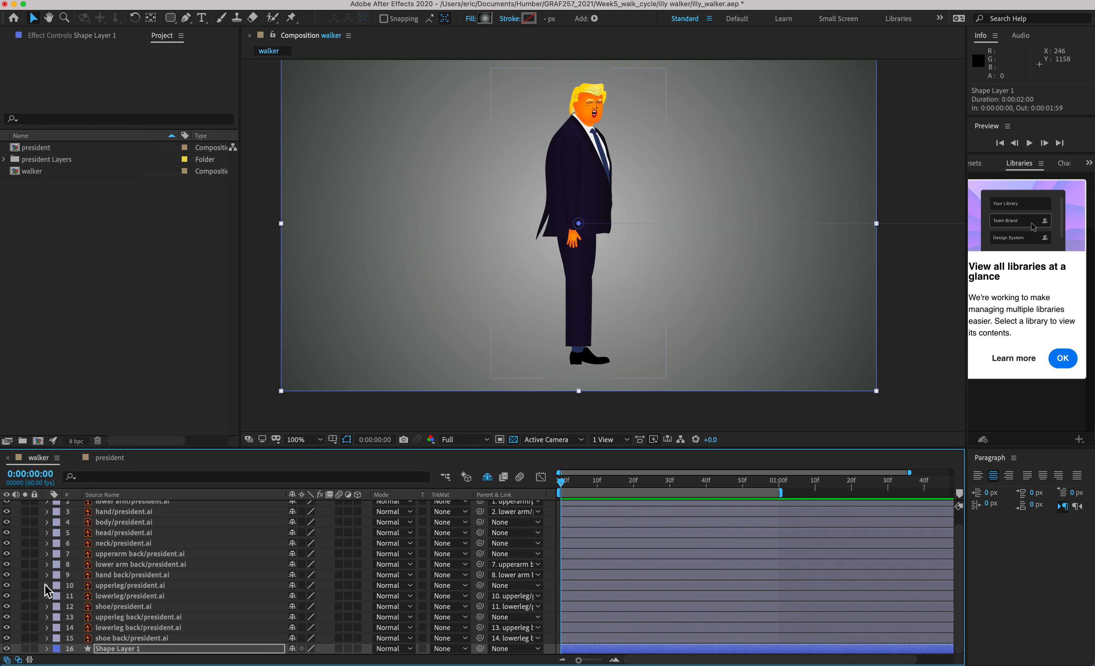
left_click(35, 648)
key("alt+super+8")
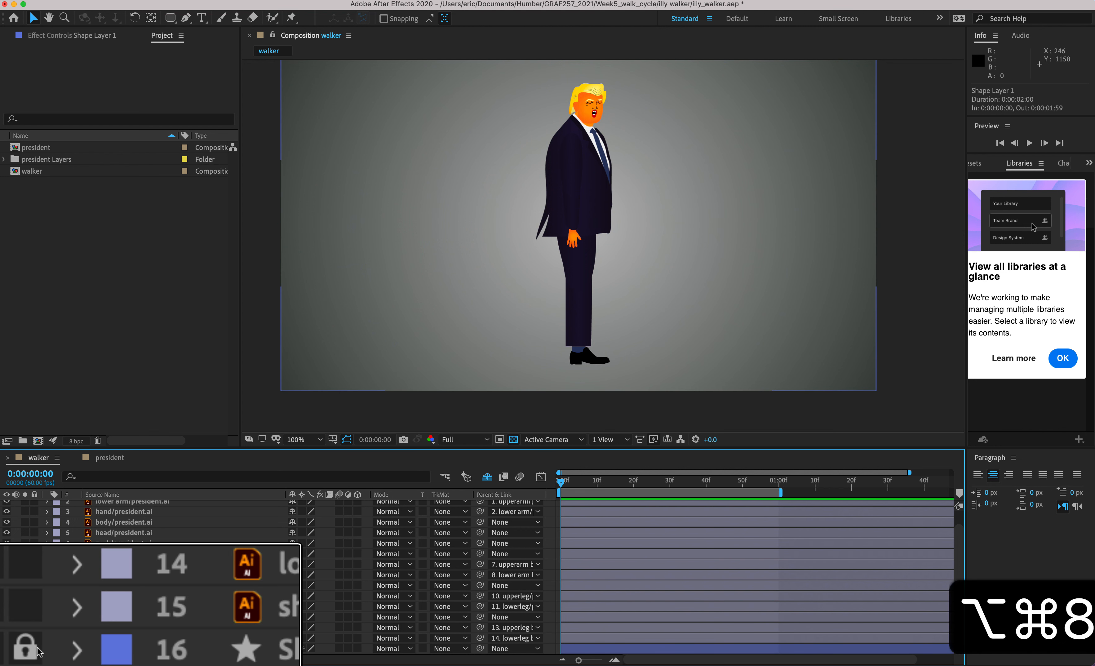
key("alt+super+8")
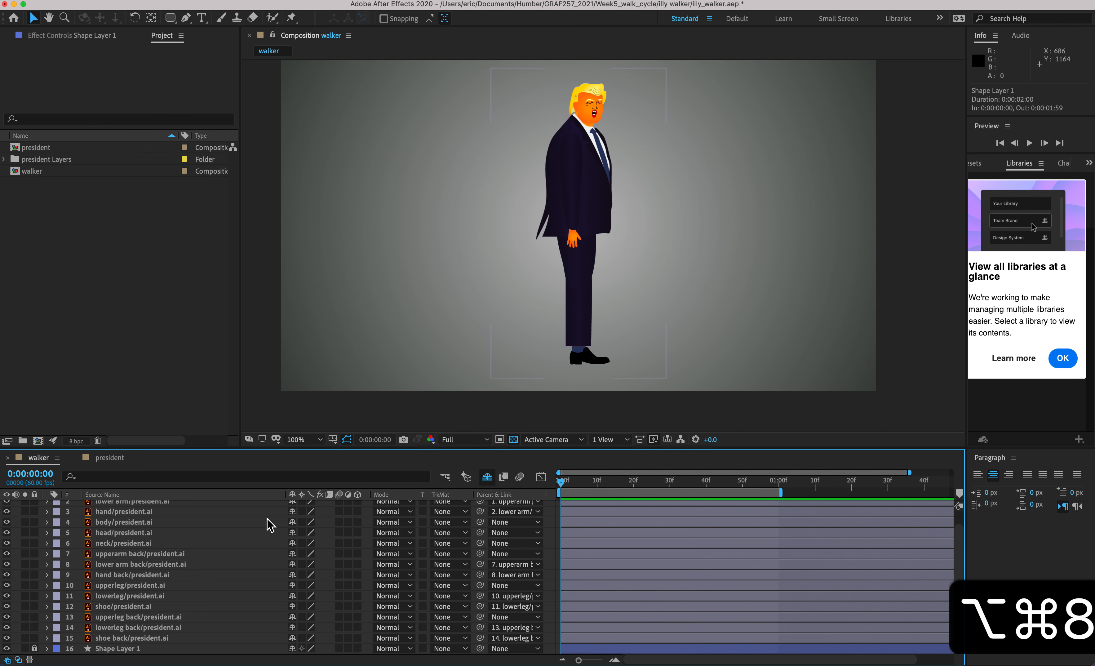
- Rotate upperleg/president.ai to 29° and set a Rotation keyframe for it at 0:00:00:00
left_click(149, 566)
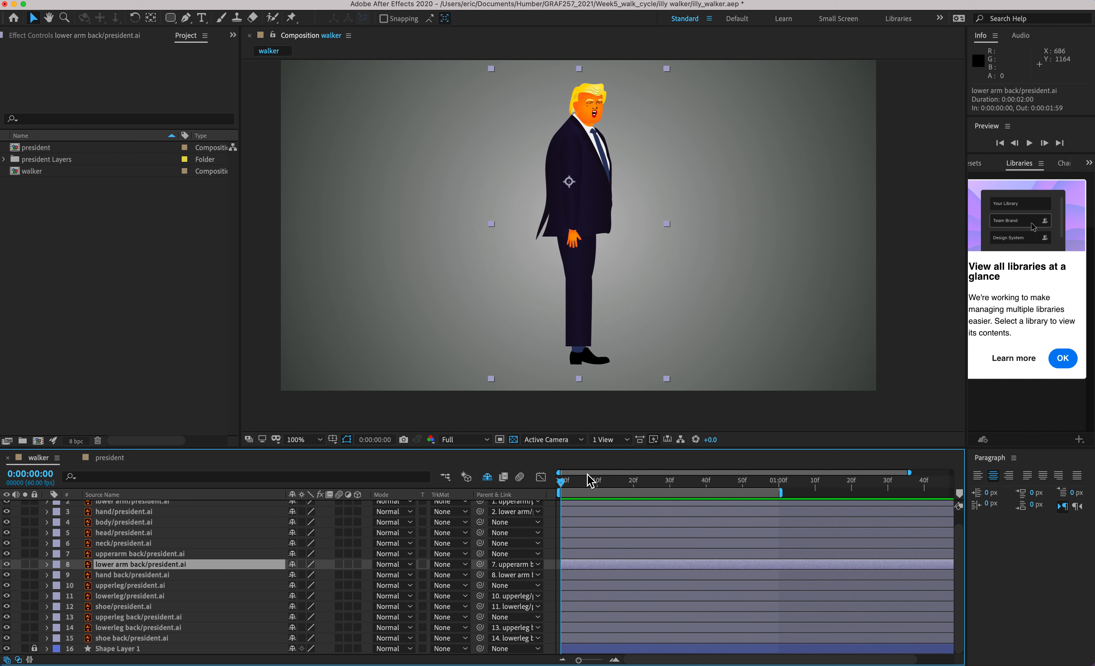
mouse_move(561, 483)
left_mouse_down()
mouse_move(593, 484)
mouse_move(564, 499)
left_mouse_up()
left_click(128, 587)
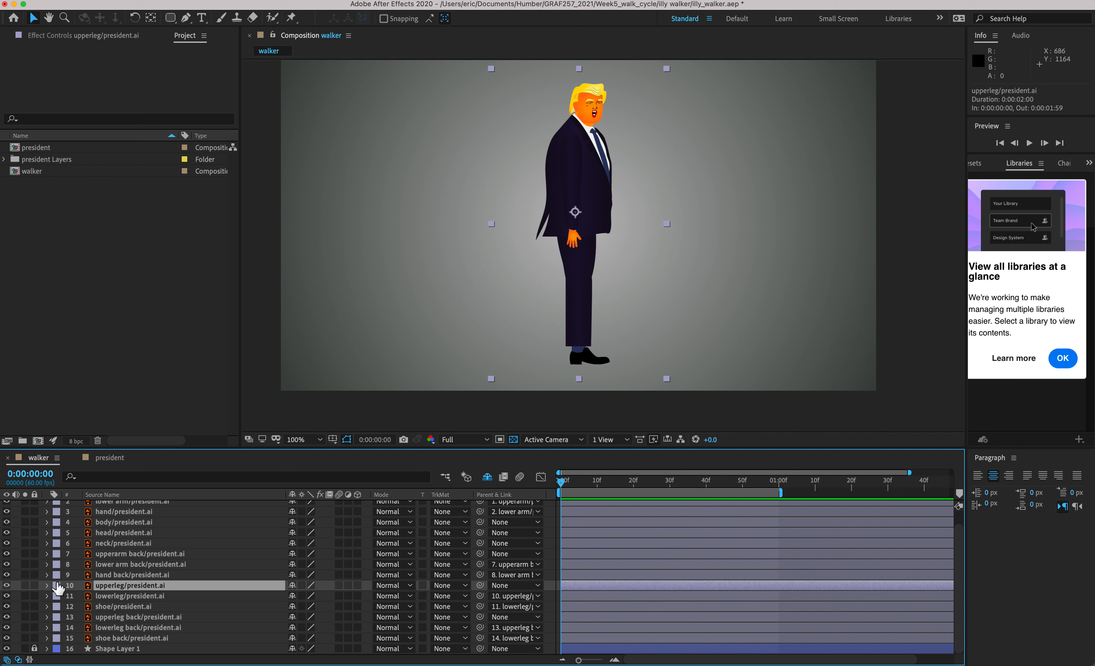
left_click(47, 585)
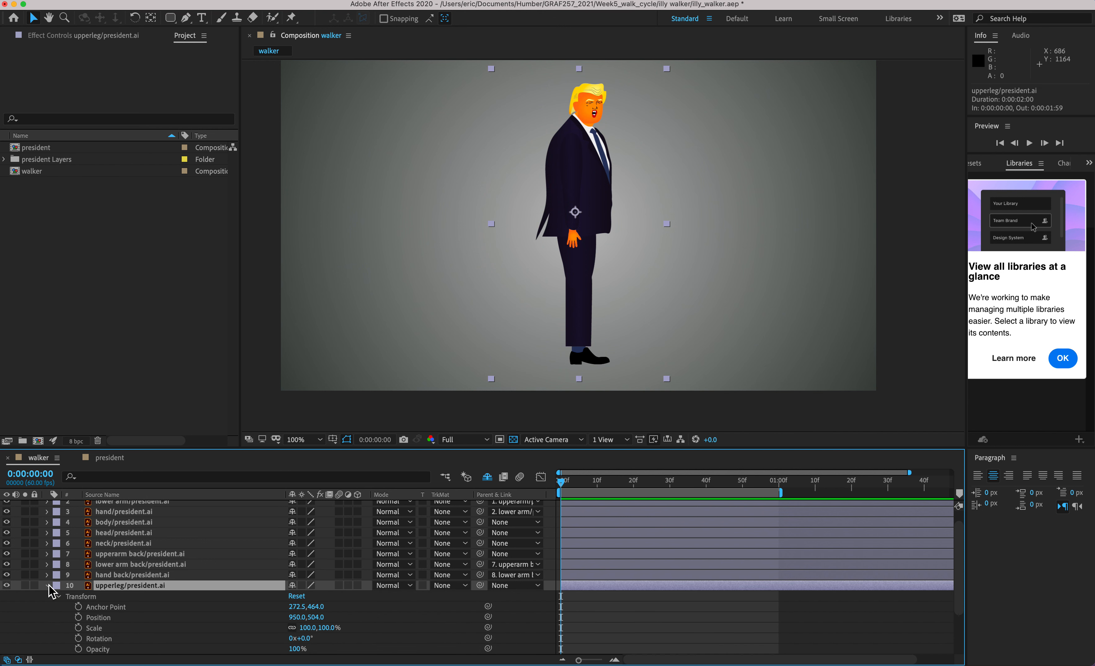
scroll(159, 545, "down", 3)
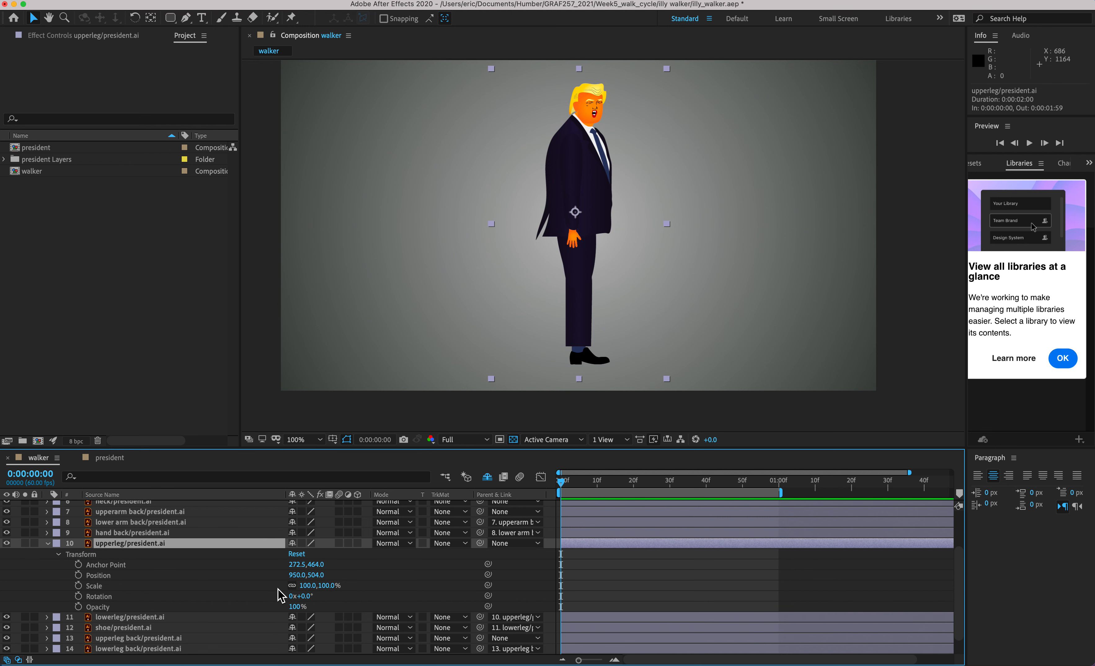
left_click_drag(309, 599, 332, 606)
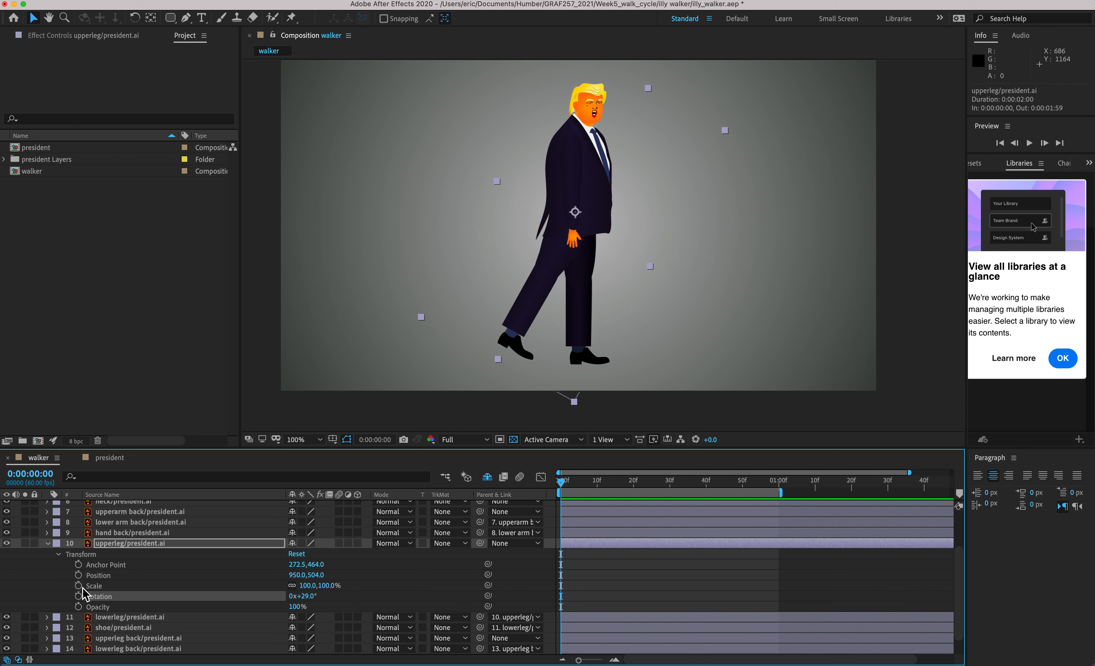
key("alt+super+8")
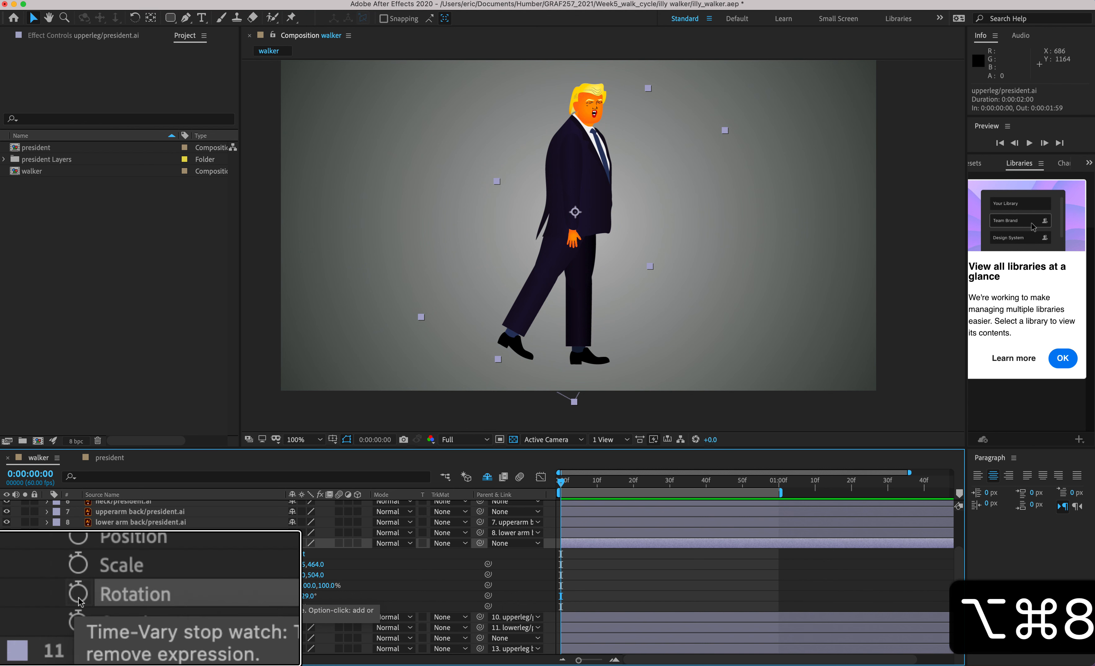
left_click(79, 601)
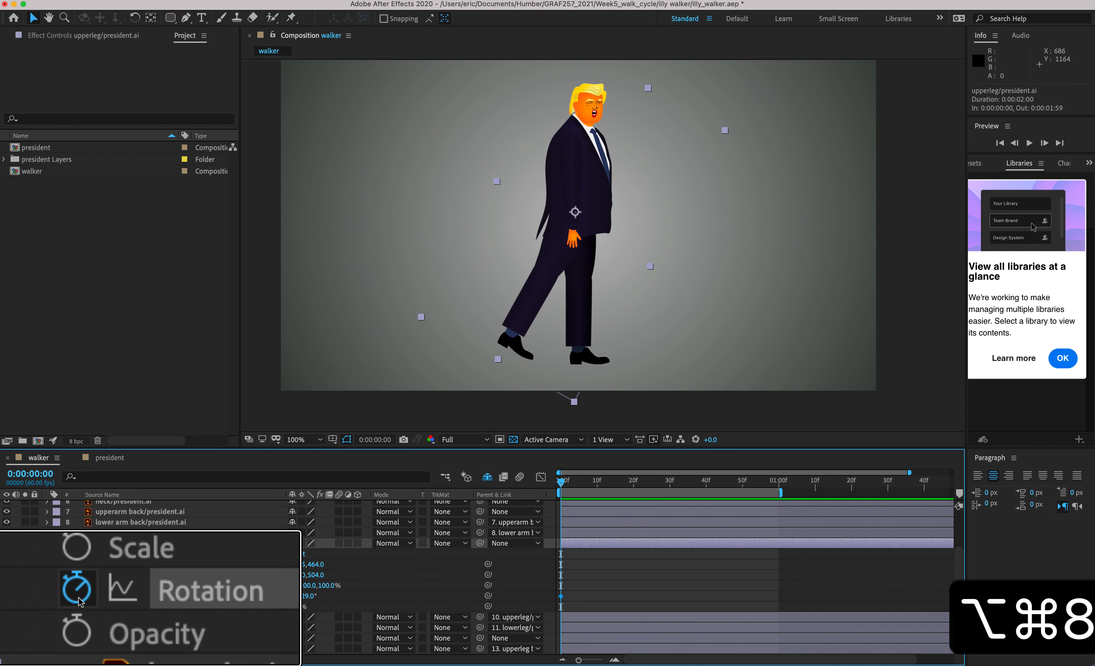
key("alt+super+8")
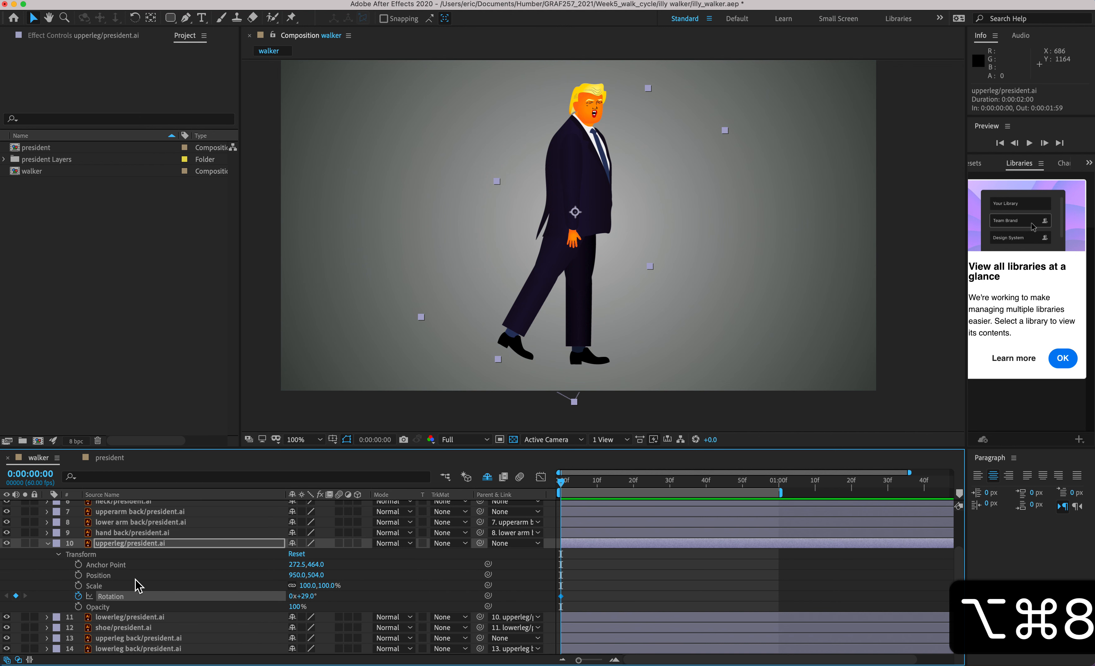
- Rotate lowerleg/president.ai to 10° and set a Rotation keyframe for it at 0:00:00:00
scroll(138, 584, "down", 2)
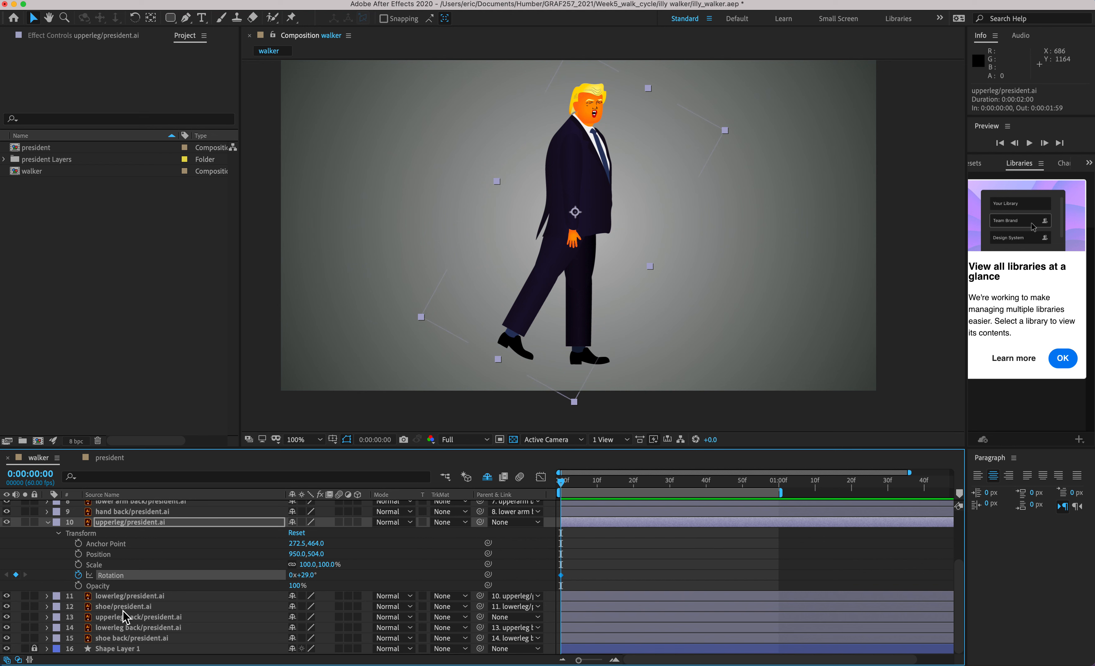
left_click(114, 606)
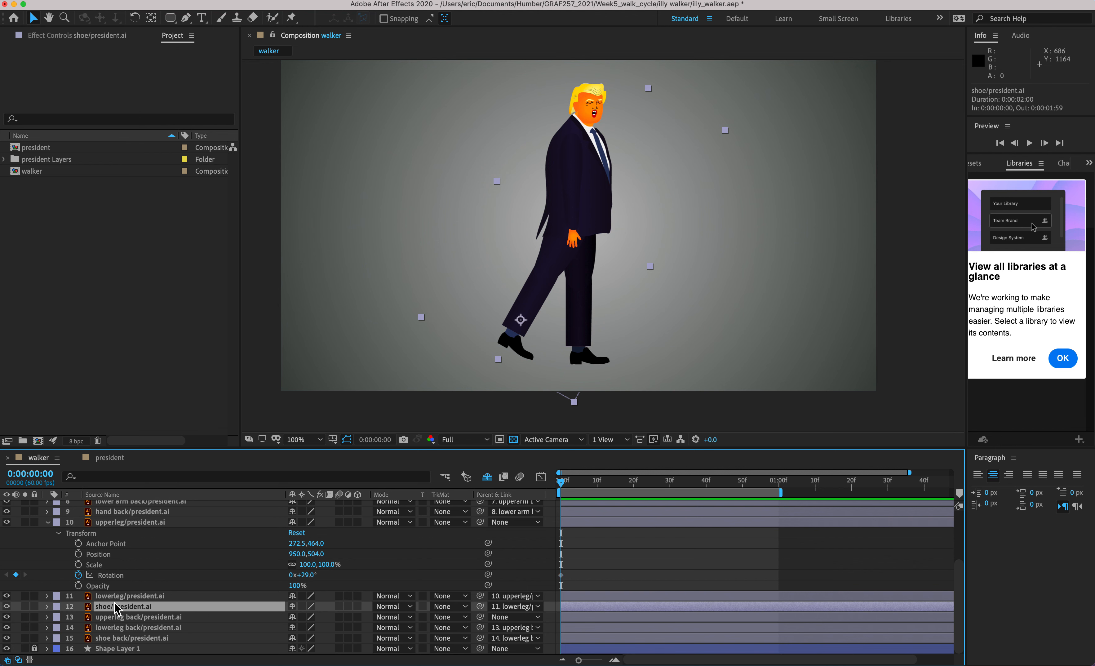
left_click(121, 597)
left_click(47, 596)
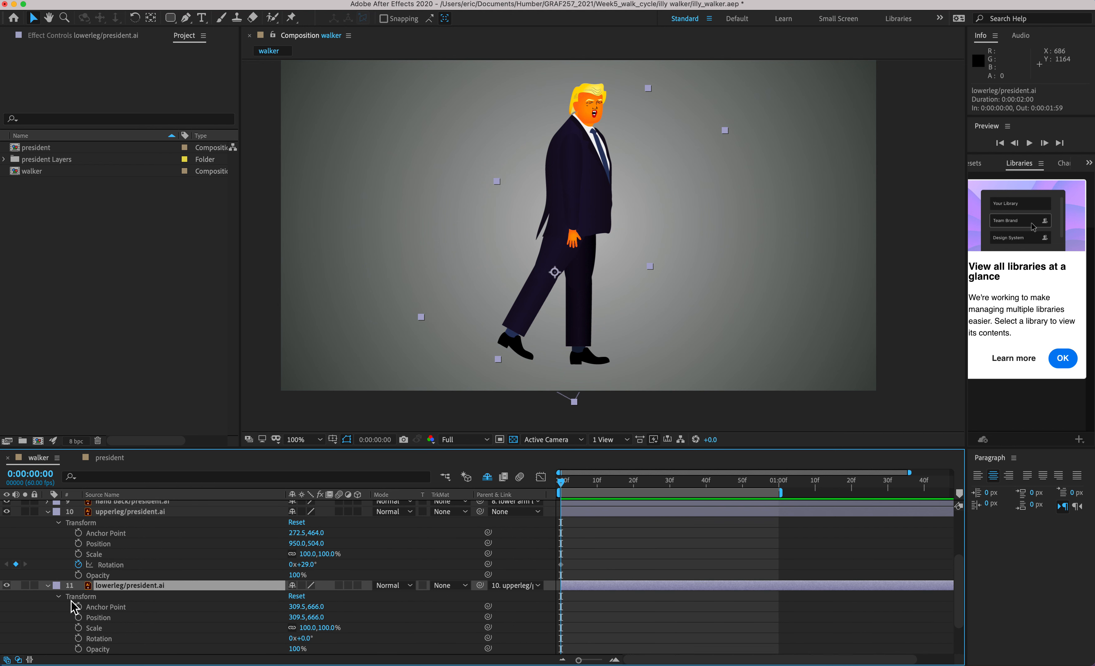
scroll(106, 617, "down", 3)
left_click_drag(309, 586, 317, 587)
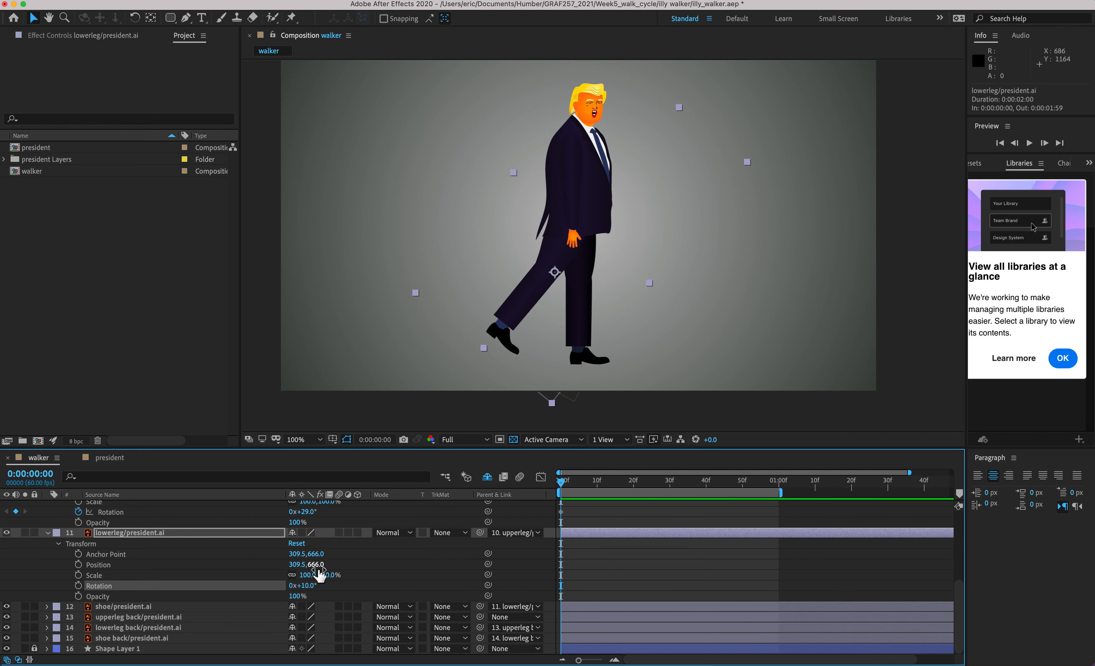
key("alt+super+8")
left_click(78, 586)
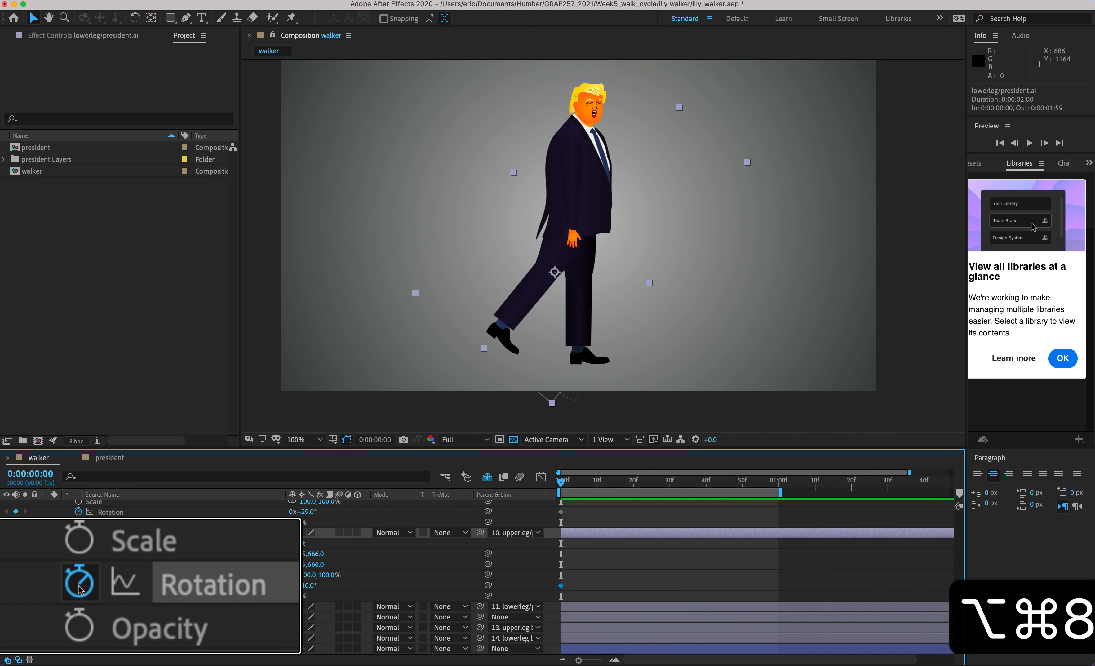
key("alt+super+8")
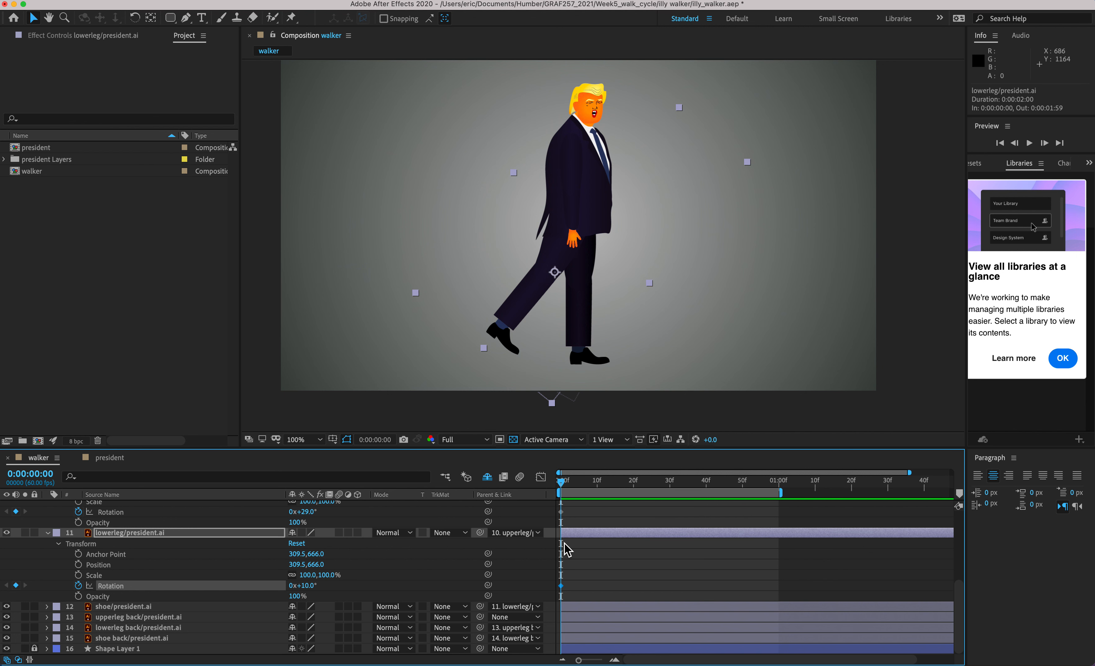
- Copy the first Rotation keyframe of lowerleg/president.ai and paste it at 0:00:01:00
left_click(609, 586)
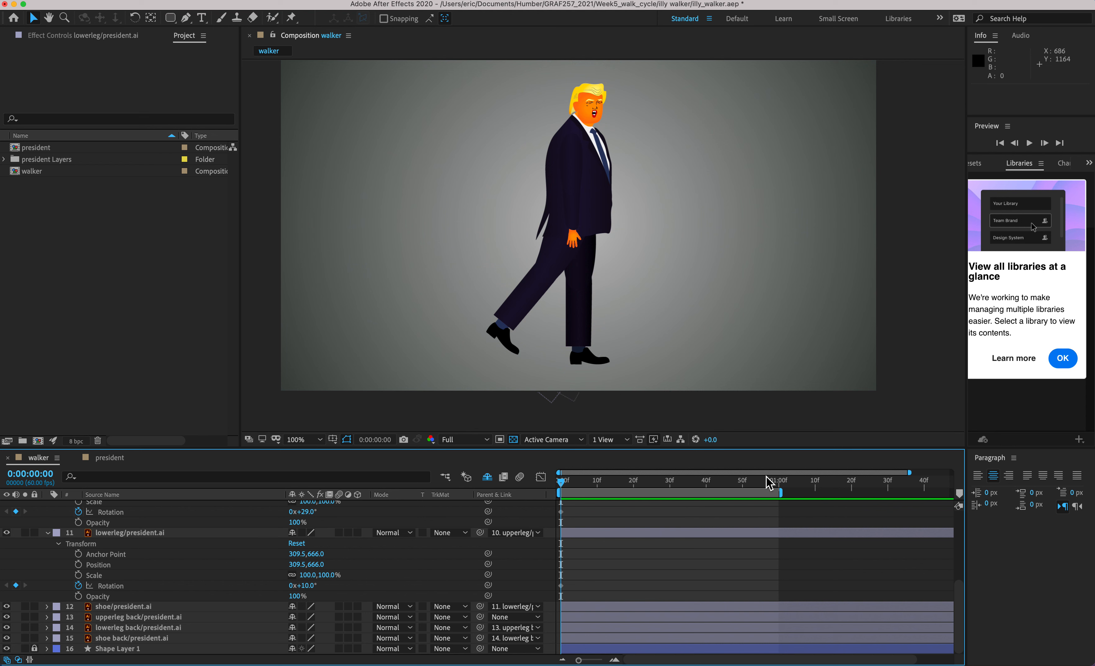
key("alt+super+8")
left_click_drag(566, 489, 736, 484)
left_click_drag(861, 472, 799, 479)
key("alt+super+8")
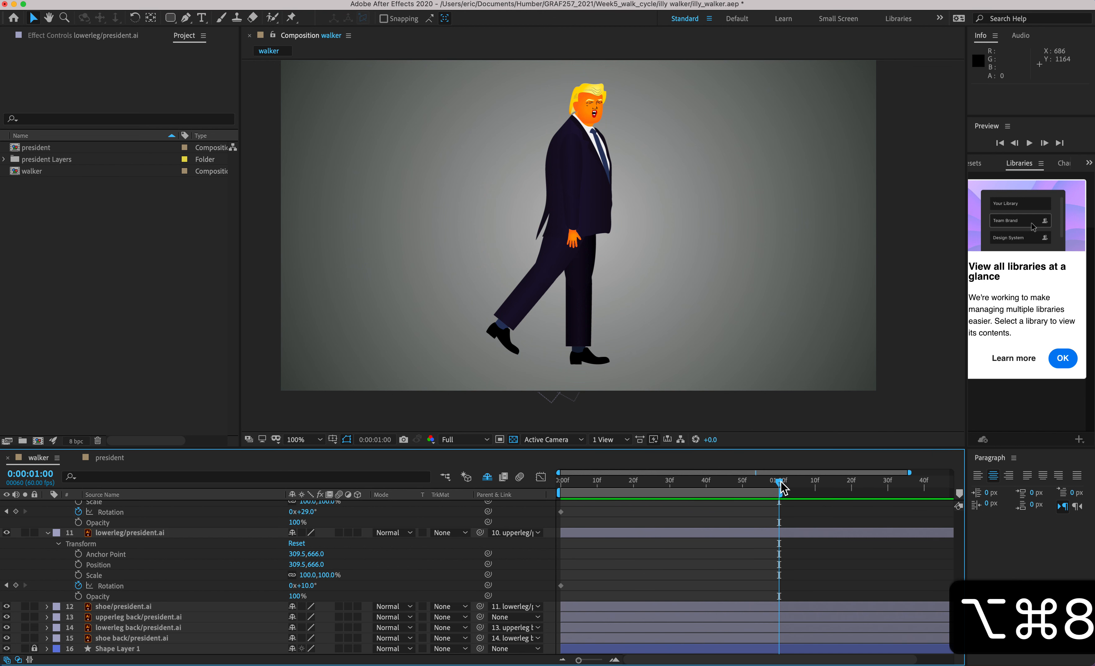
left_click(562, 585)
key("alt+super+8")
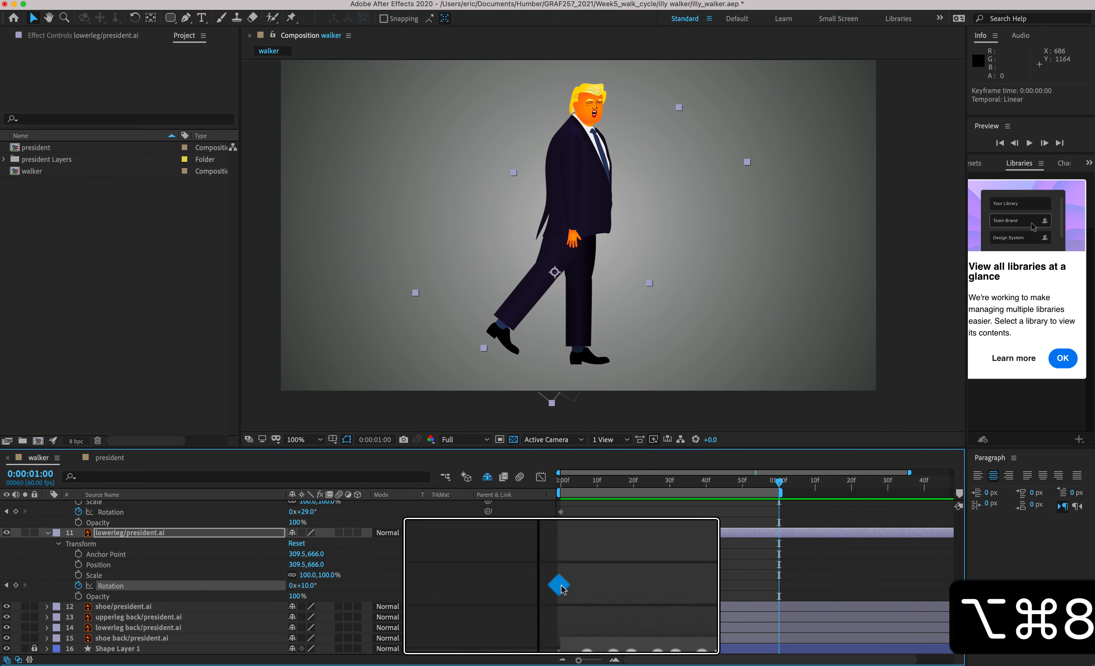
key("super+c")
key("alt+super+8")
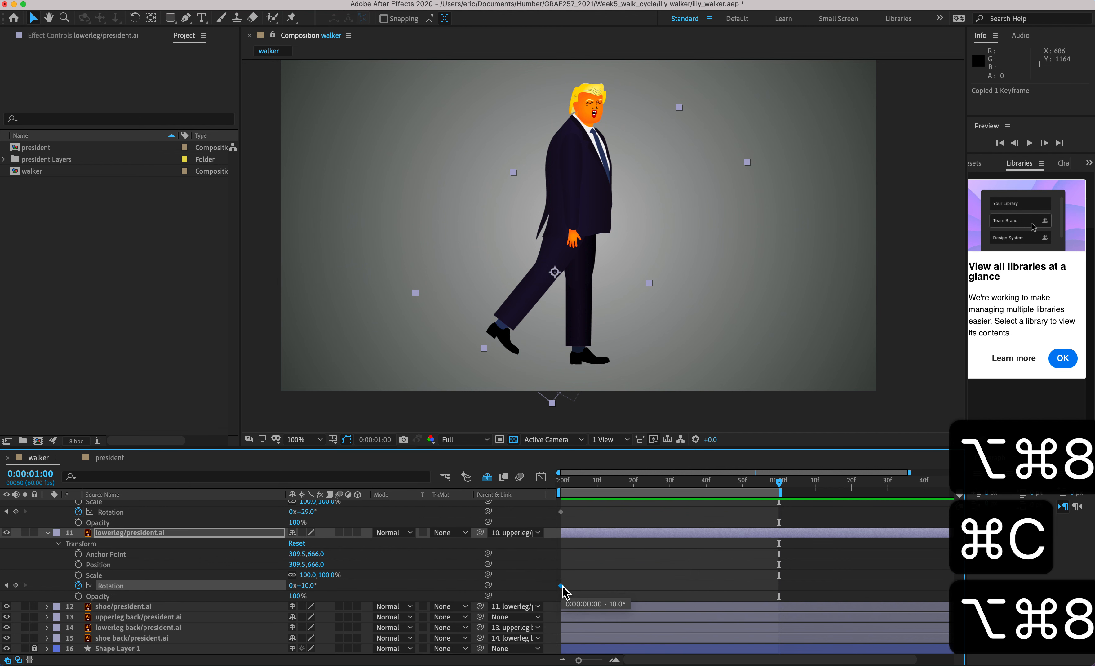
key("super+v")
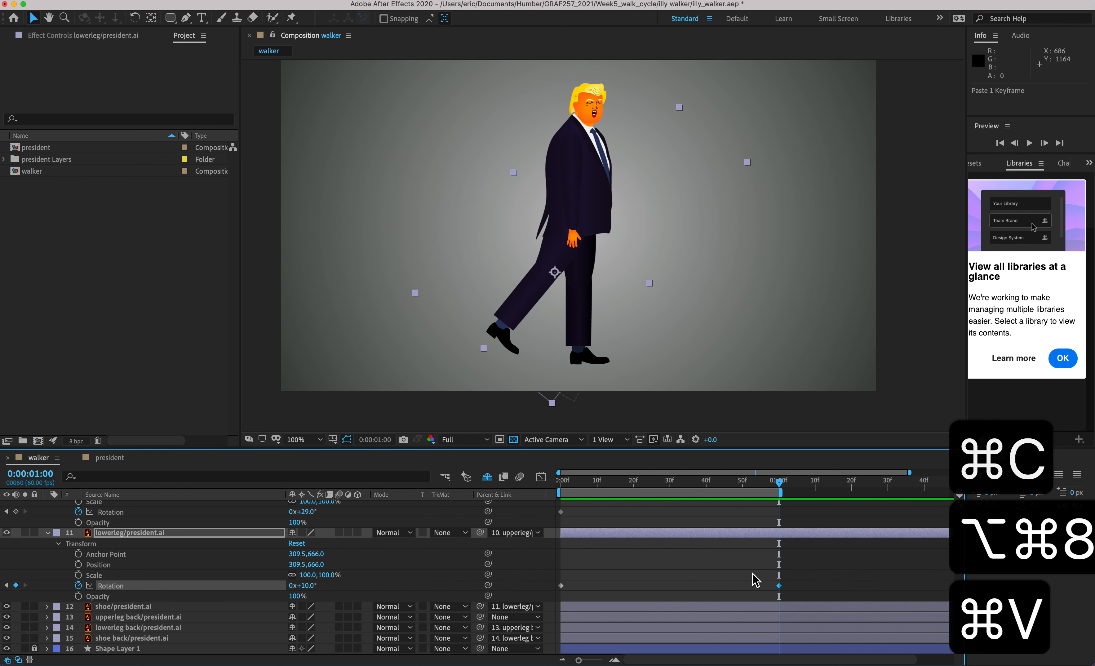
- Add a Rotation keyframe to upperleg/president.ai at 0:00:01:00, keeping its starting rotation of 29°
key("alt+super+8")
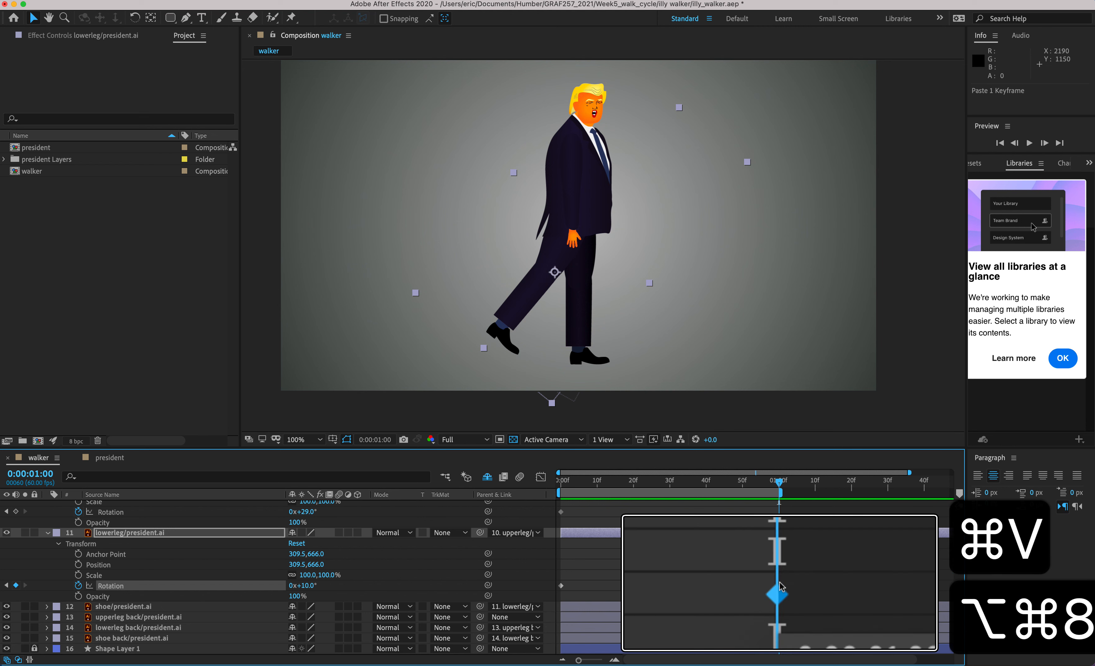
key("alt+super+8")
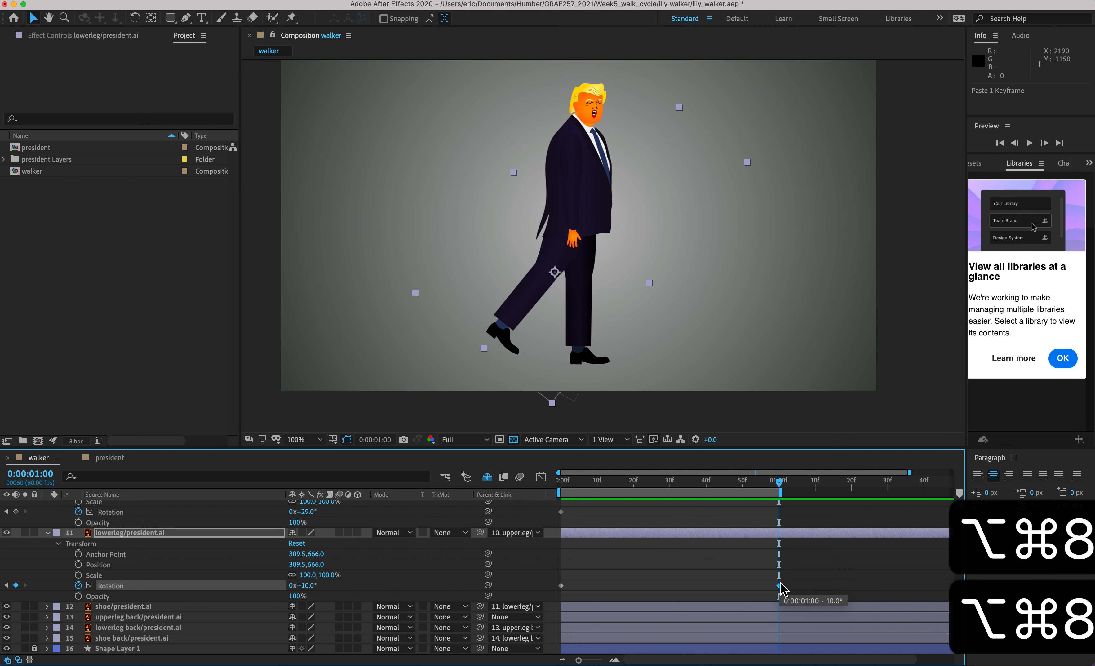
scroll(781, 588, "up", 3)
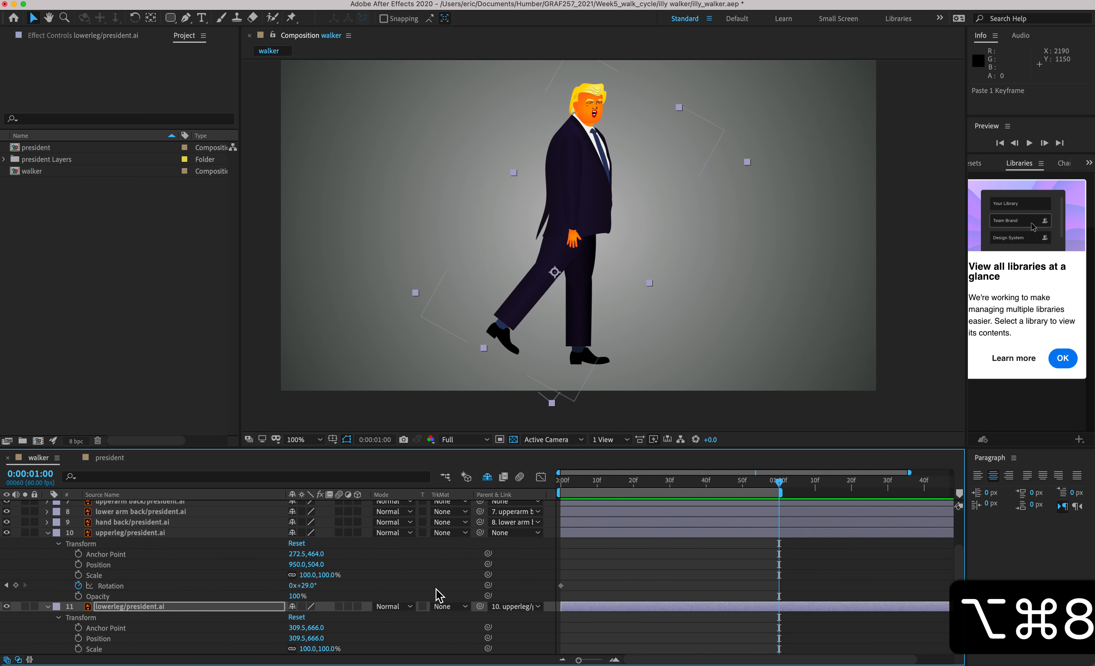
left_click(232, 586)
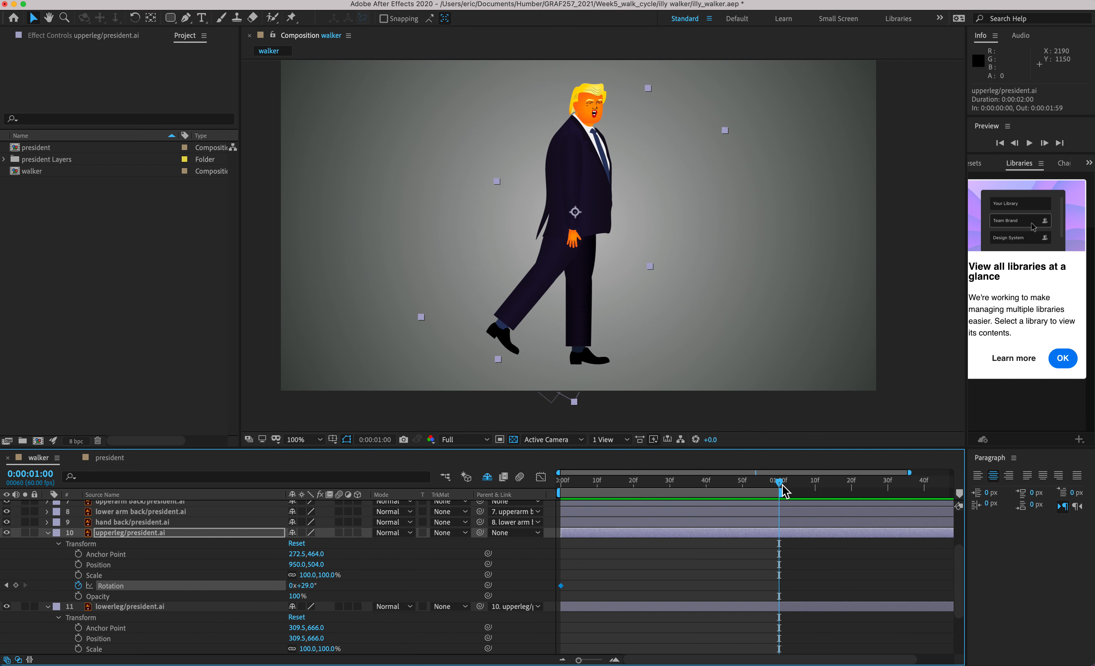
mouse_move(782, 485)
left_mouse_down()
mouse_move(797, 484)
mouse_move(781, 483)
left_mouse_up()
key("alt+super+8")
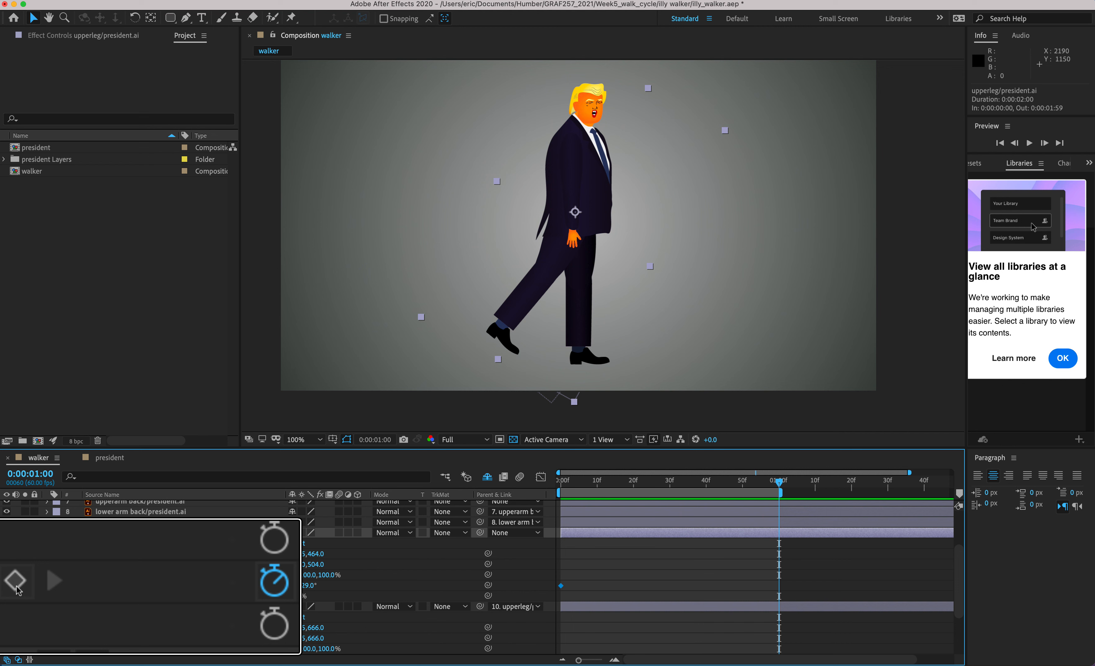
left_click(16, 586)
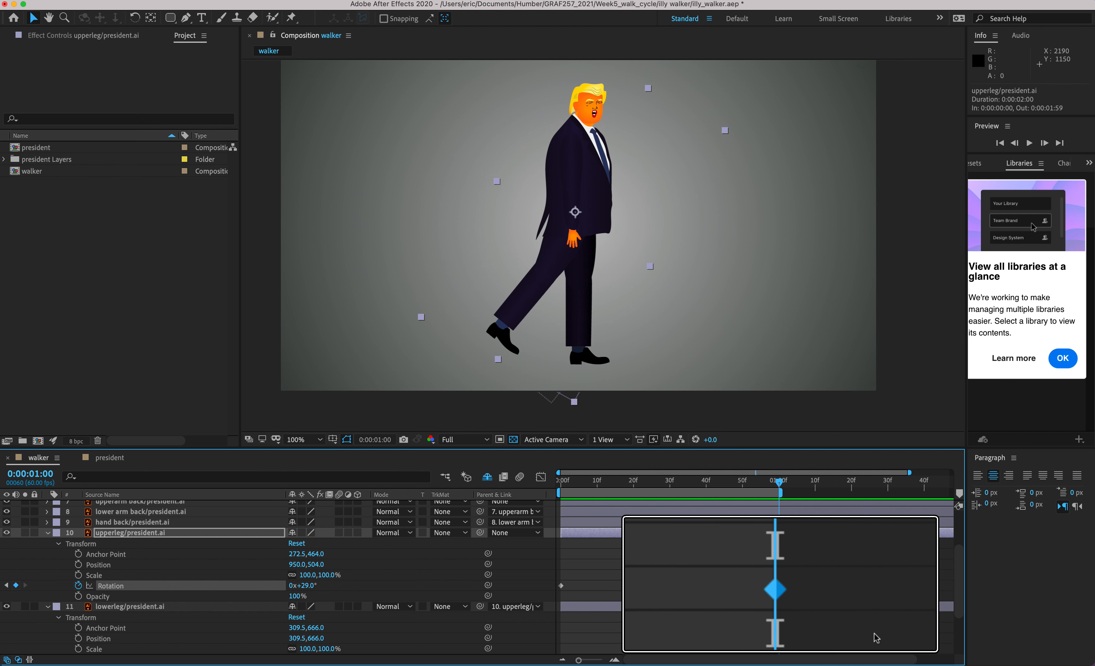
key("alt+super+8")
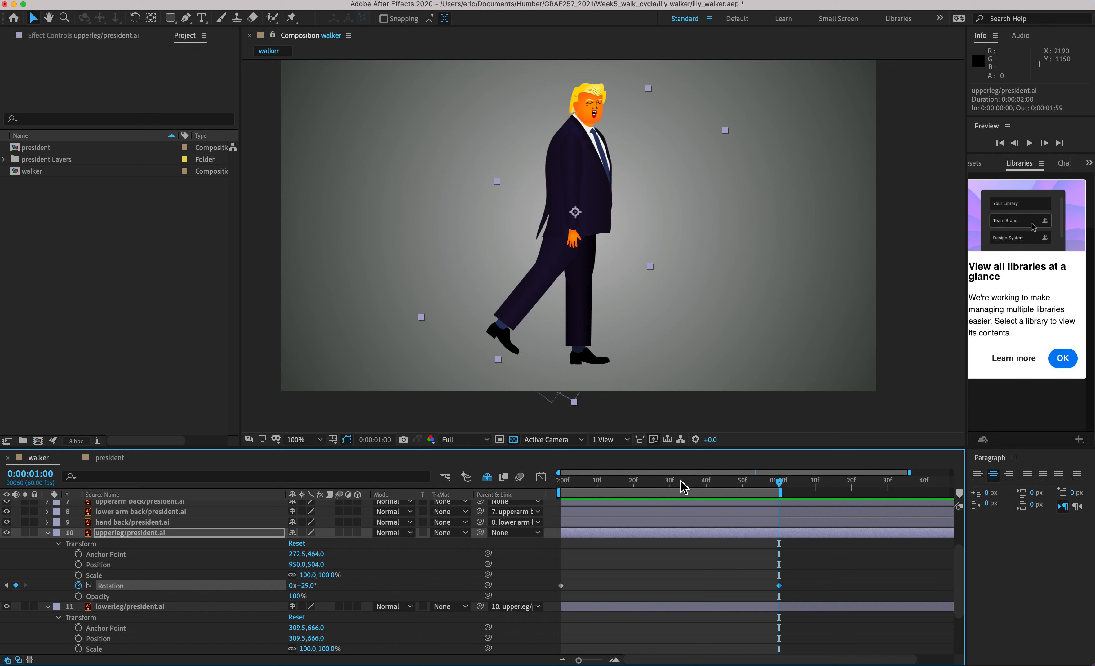
- Set the Rotation of upperleg/president.ai to -30° at 0:00:00:30 so the leg swings forward
left_click_drag(671, 483, 628, 493)
key("alt+super+8")
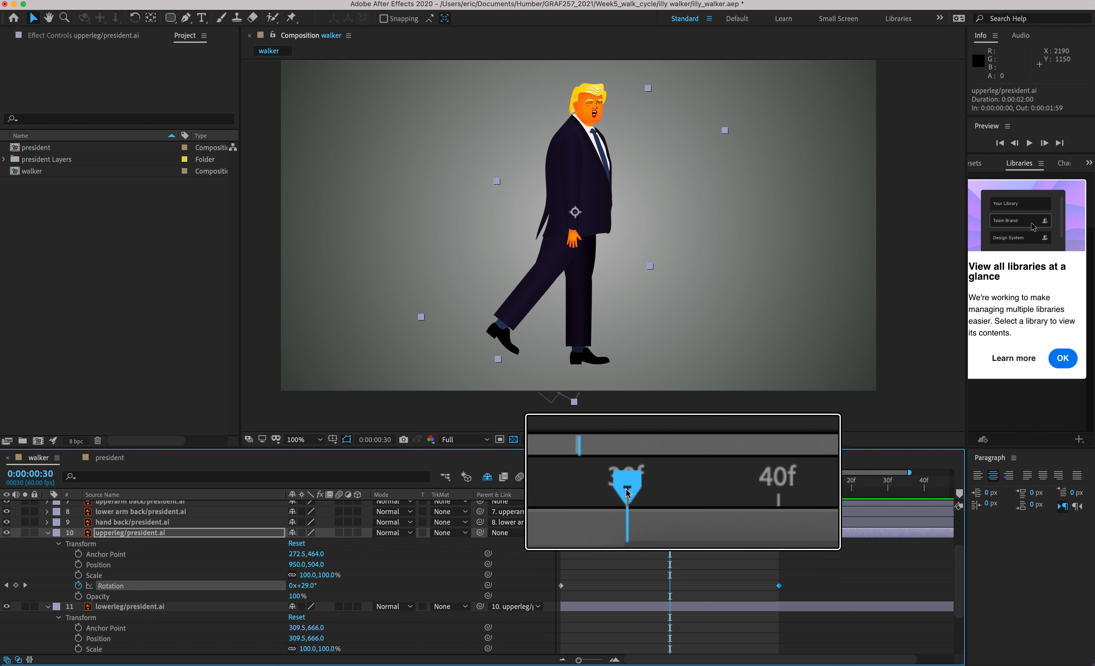
key("alt+super+9")
key("alt+super+8")
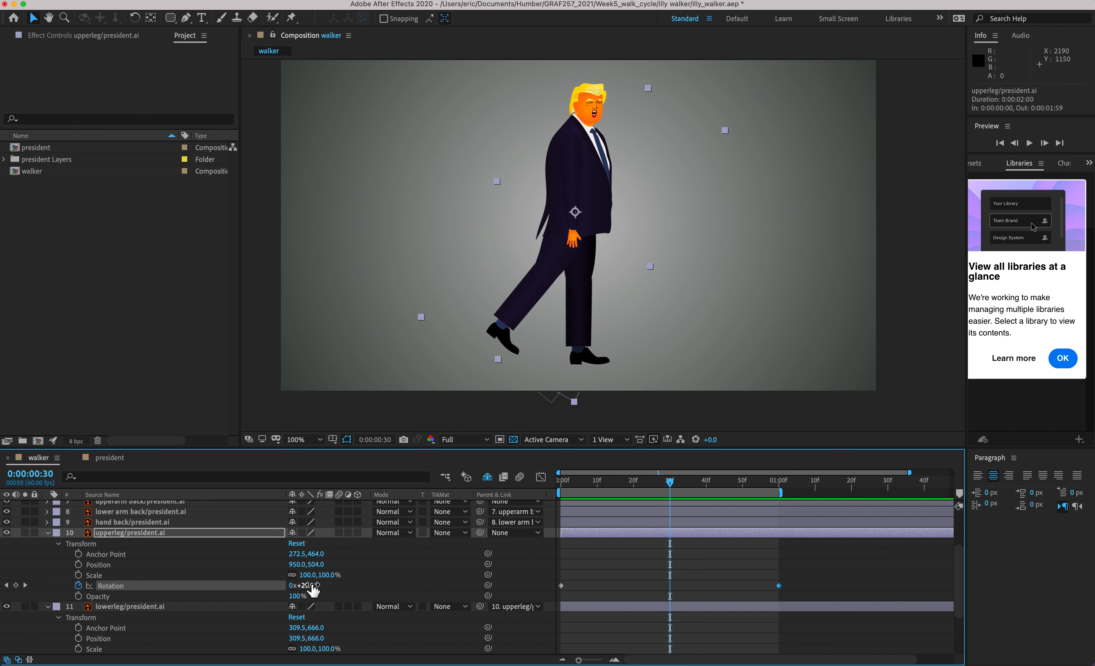
left_click(123, 534)
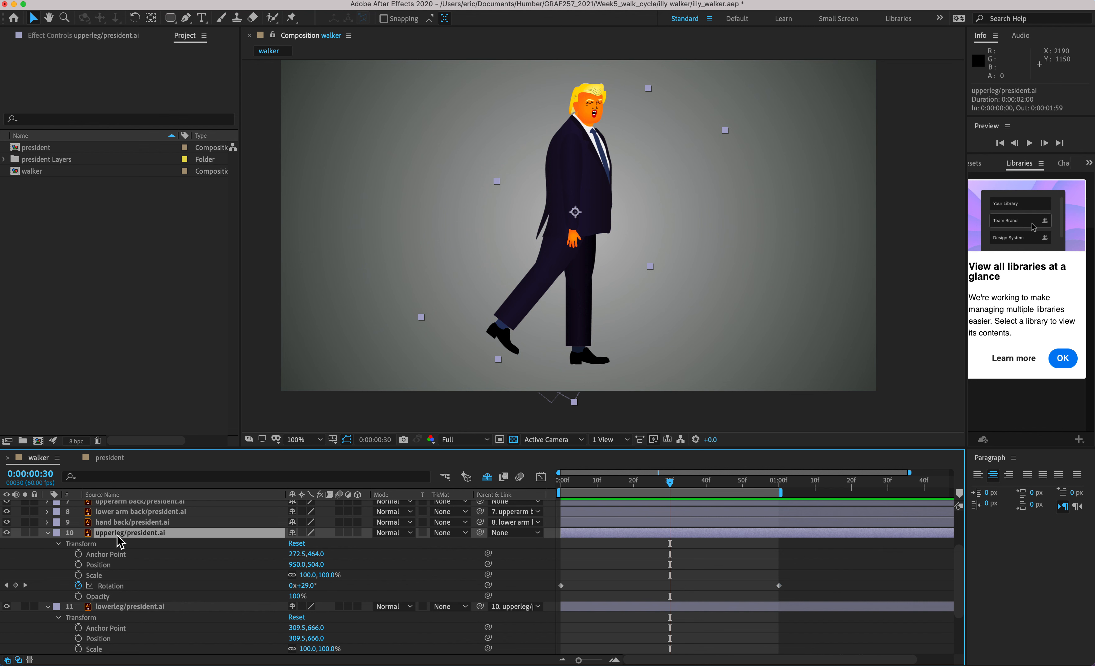
mouse_move(310, 589)
left_mouse_down()
mouse_move(257, 588)
mouse_move(308, 586)
left_mouse_up()
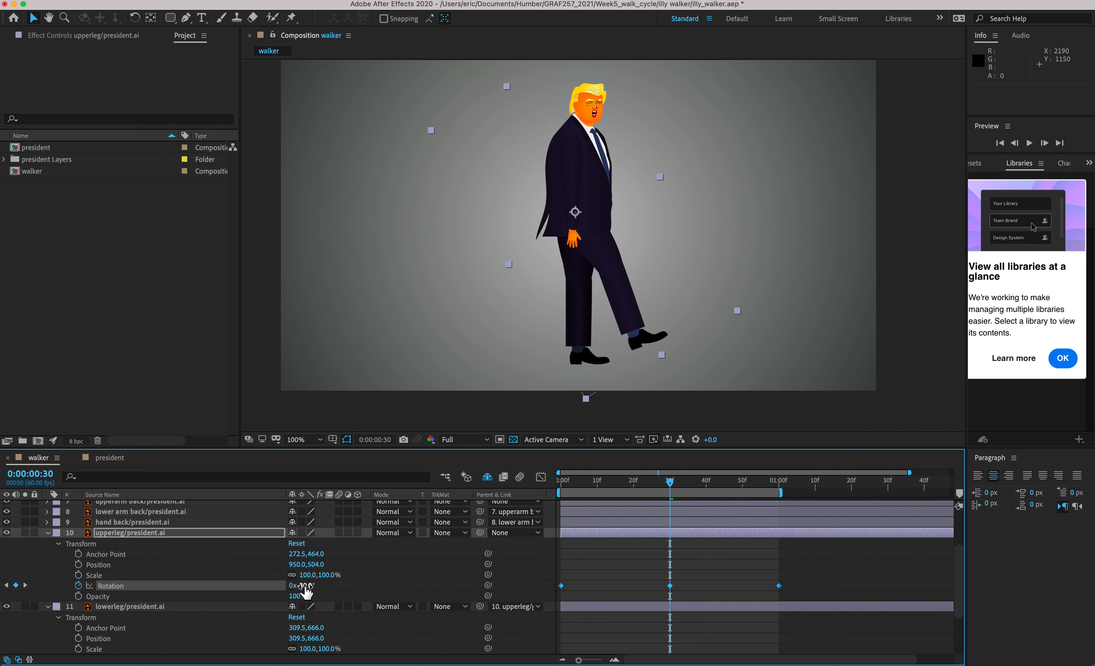
scroll(310, 599, "down", 2)
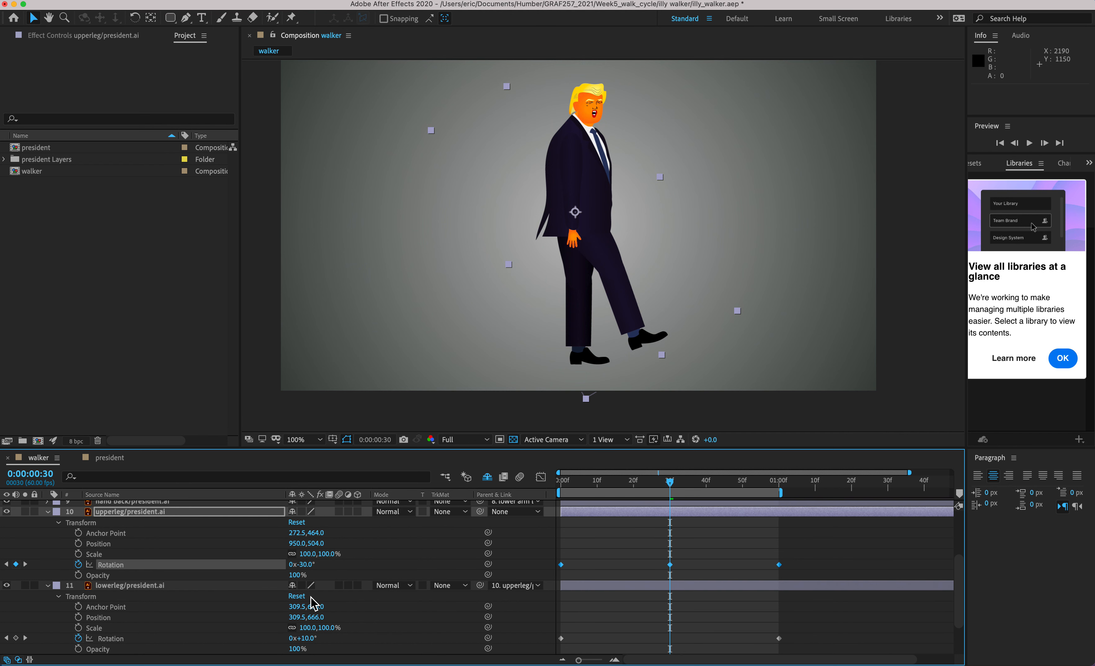
key("alt+super+8")
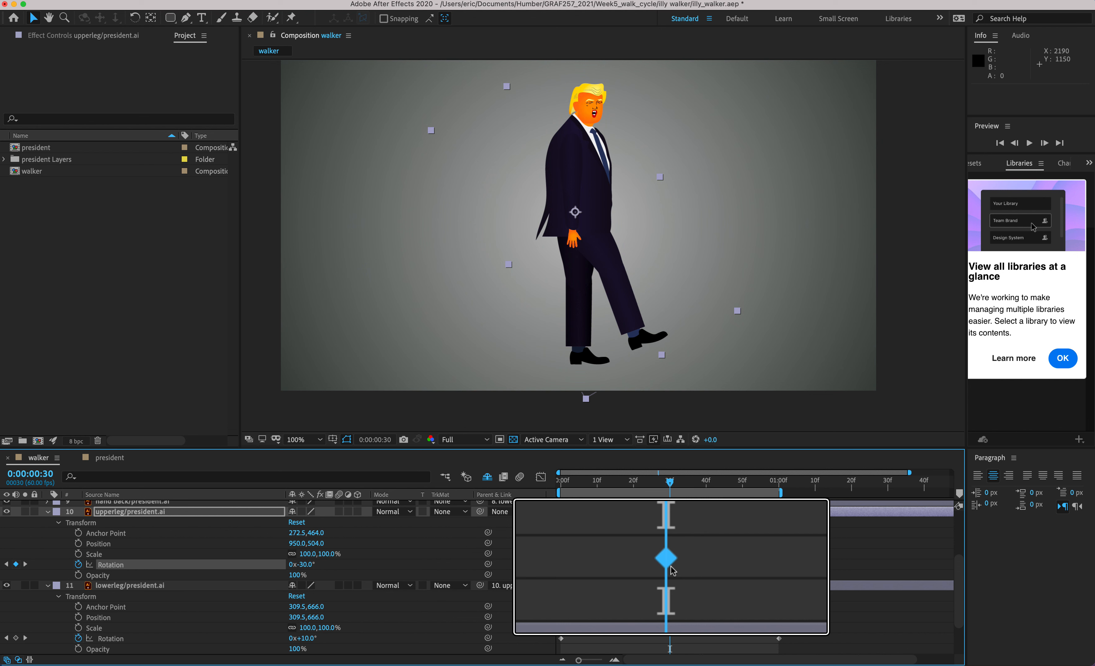
key("alt+super+8")
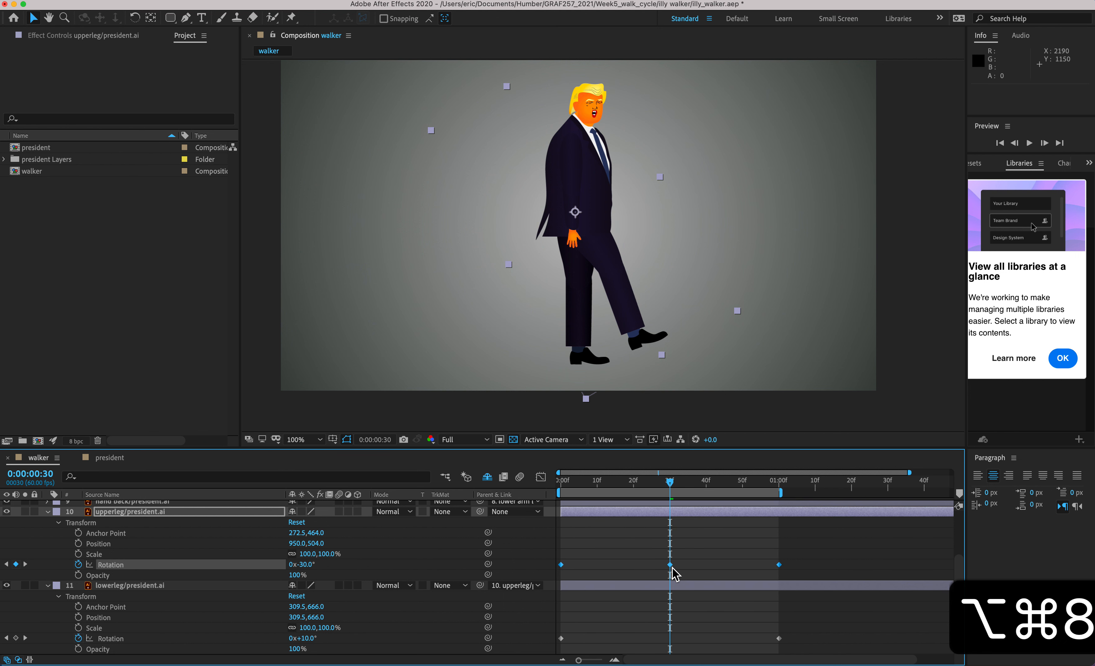
- Set the Rotation of lowerleg/president.ai to 2° at 0:00:00:30
scroll(669, 573, "down", 3)
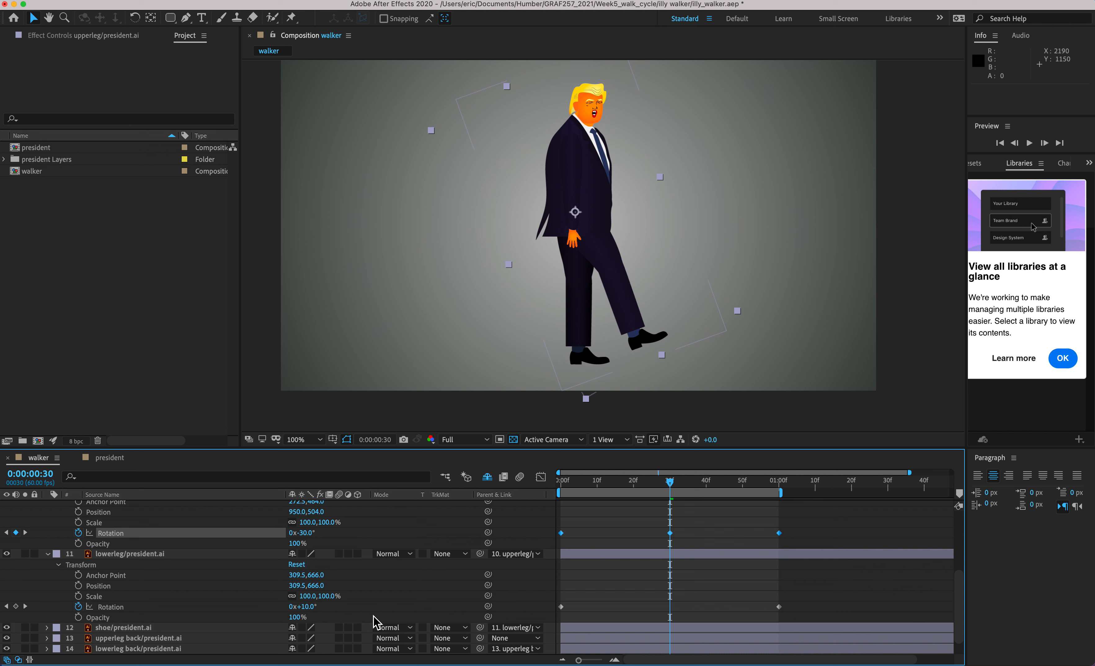
left_click(113, 608)
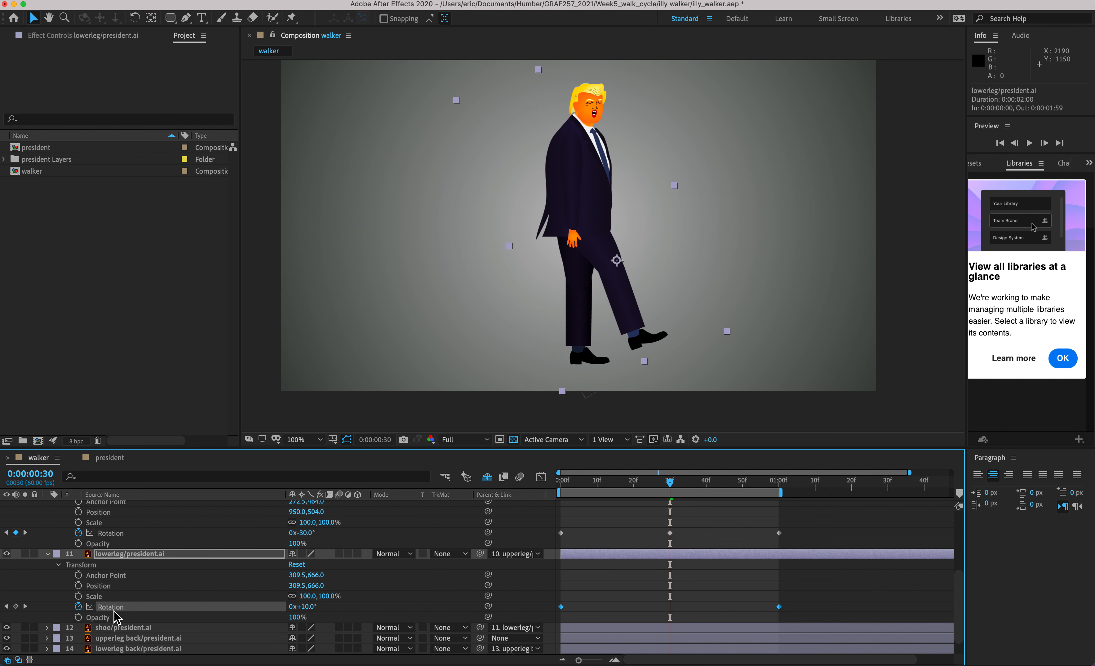
key("alt+super+8")
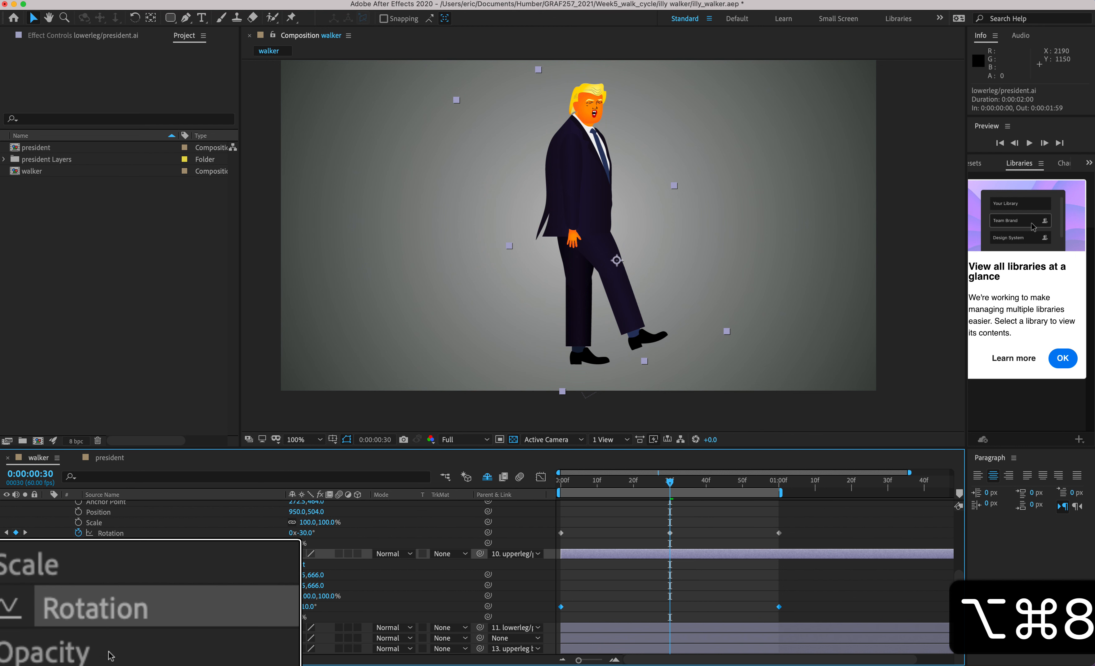
key("alt+super+8")
left_click_drag(303, 600, 301, 608)
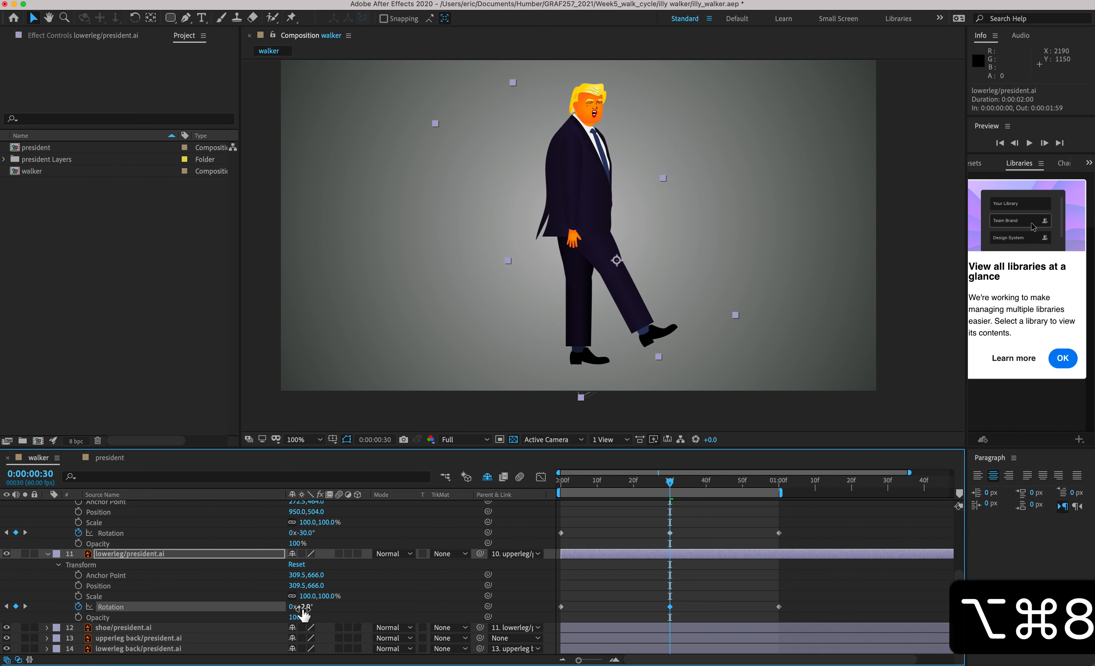
- Play the leg swing from the start of the composition to check its motion
left_click_drag(634, 482, 544, 480)
key("space")
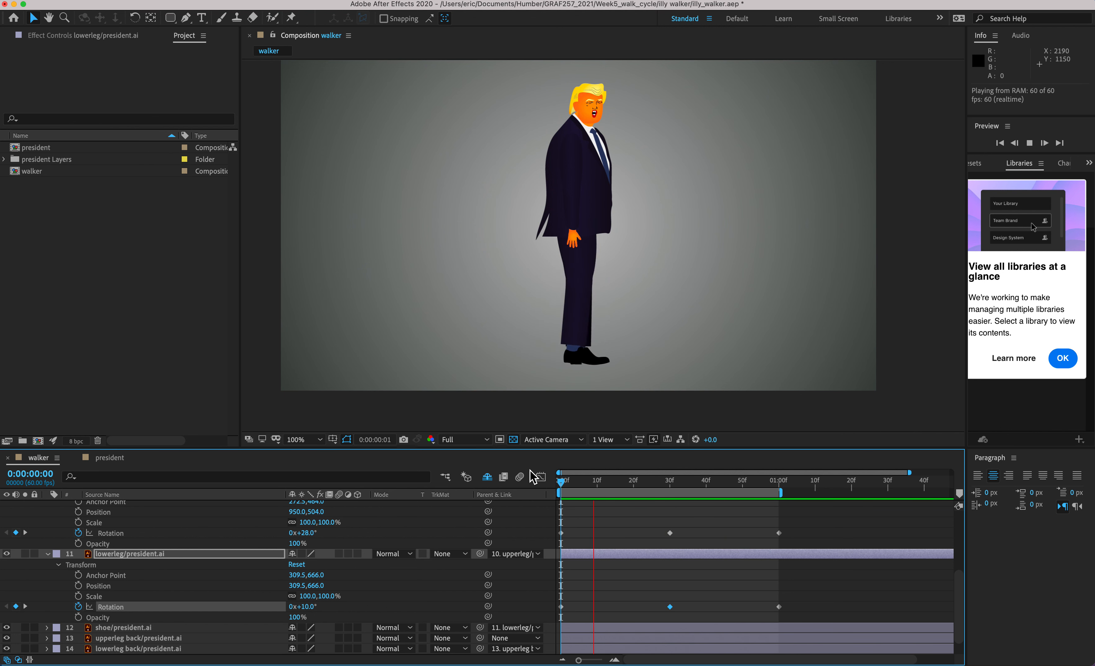
key("space")
- At 0:00:00:15, set the Rotation of upperleg/president.ai to -17° and of lowerleg/president.ai to 38° to bend the knee
left_click(616, 483)
mouse_move(617, 487)
left_mouse_down()
mouse_move(559, 495)
mouse_move(630, 481)
mouse_move(567, 482)
mouse_move(680, 482)
mouse_move(616, 498)
mouse_move(615, 482)
mouse_move(597, 490)
mouse_move(679, 504)
mouse_move(616, 501)
mouse_move(616, 488)
left_mouse_up()
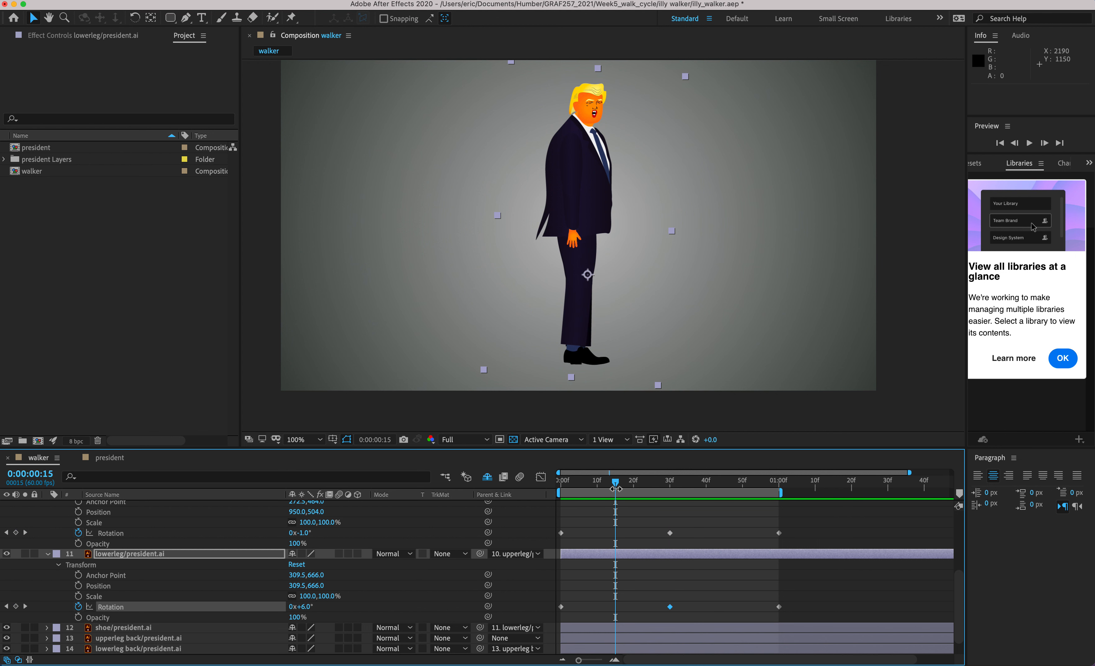
left_click_drag(616, 488, 670, 485)
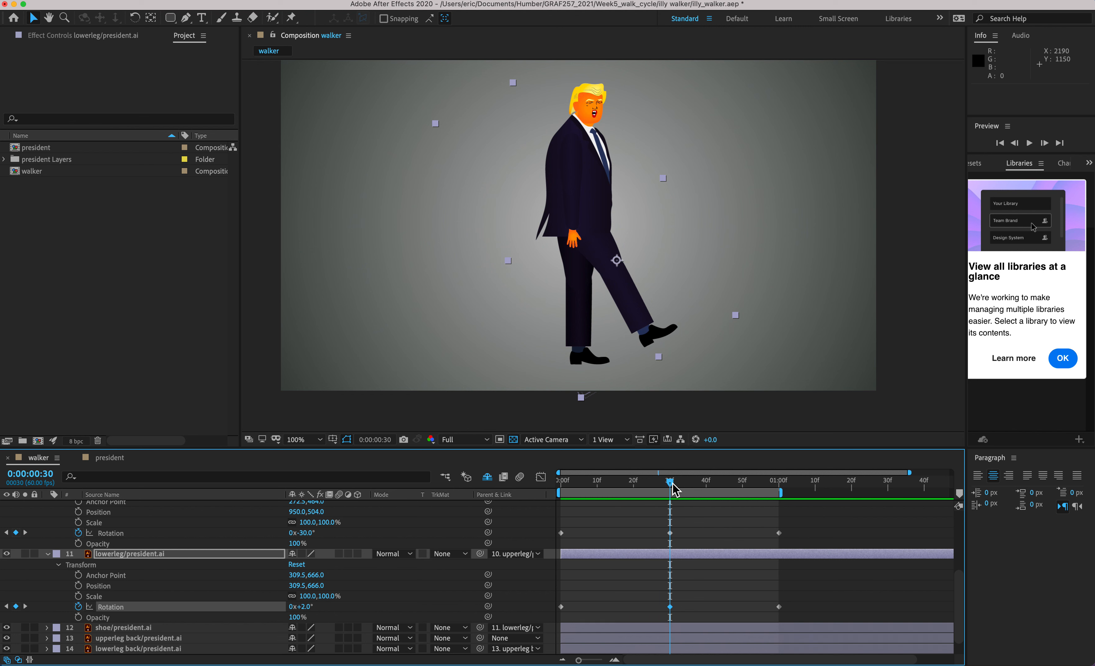
left_click_drag(672, 483, 620, 487)
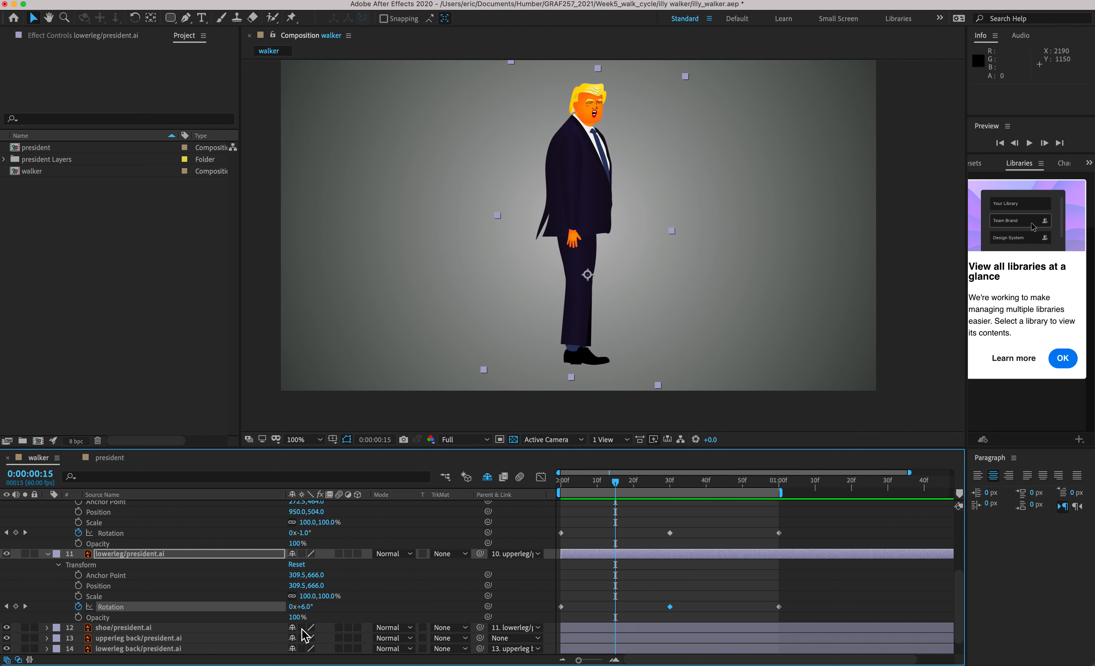
scroll(232, 536, "up", 2)
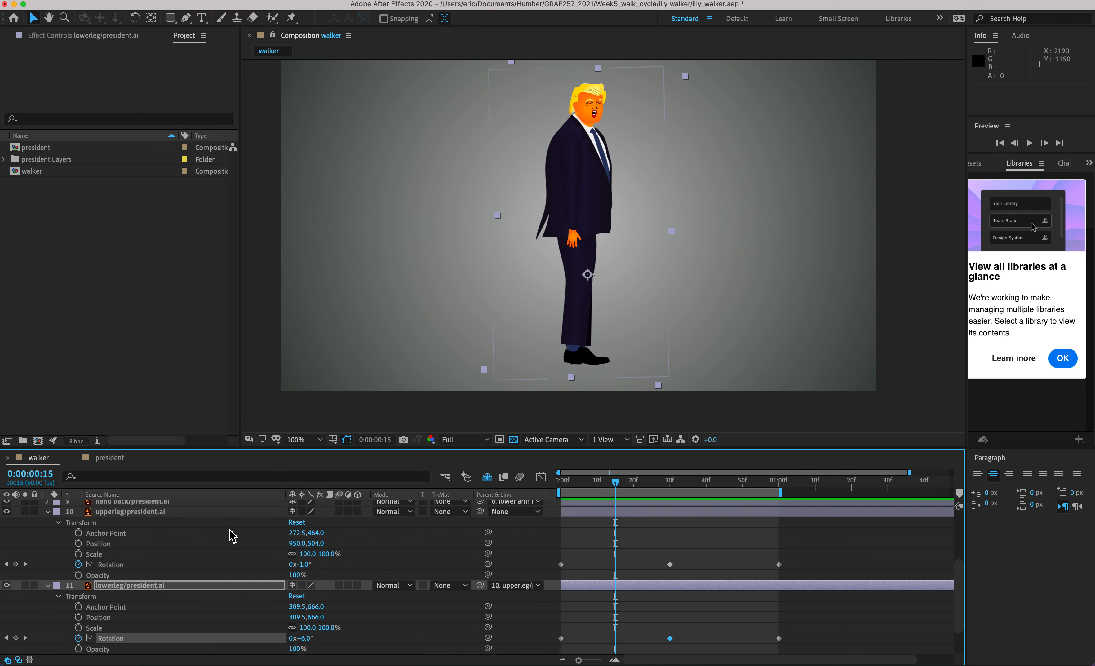
mouse_move(310, 570)
left_mouse_down()
mouse_move(317, 564)
mouse_move(296, 566)
left_mouse_up()
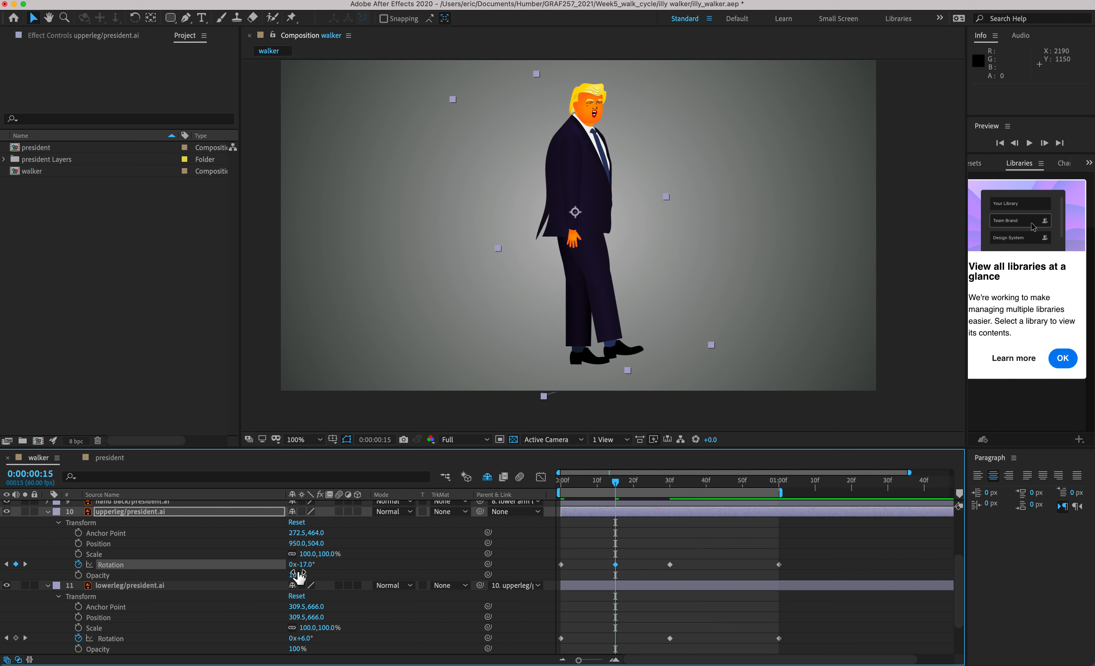
mouse_move(311, 645)
left_mouse_down()
mouse_move(344, 641)
mouse_move(330, 645)
left_mouse_up()
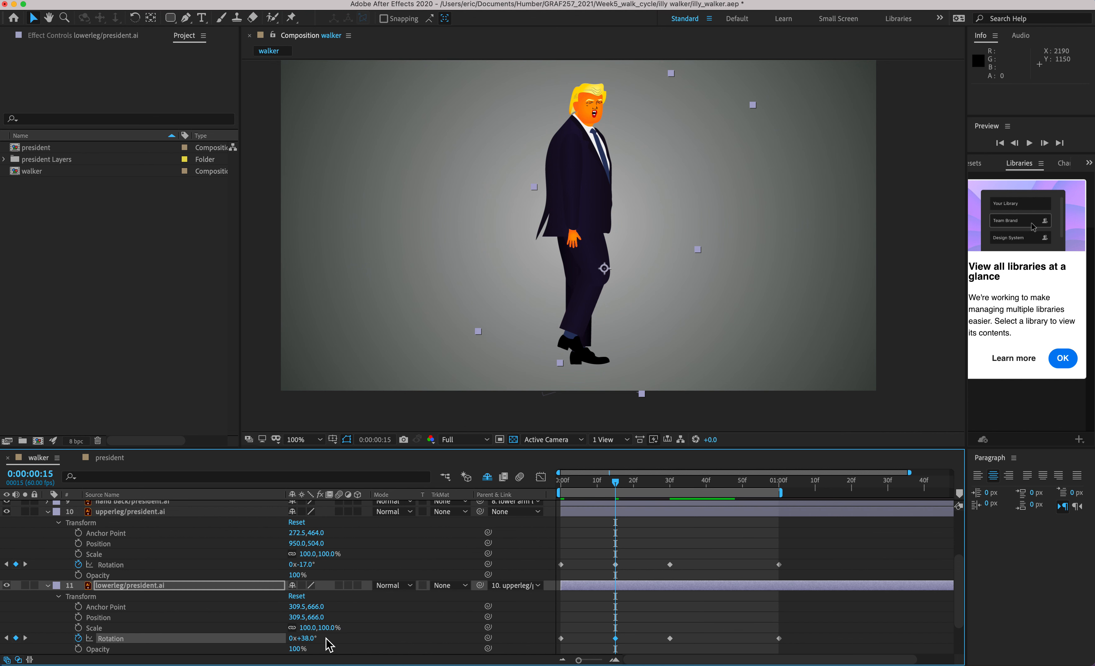
- Preview the leg animation with the knee bend from the first frame
key("space")
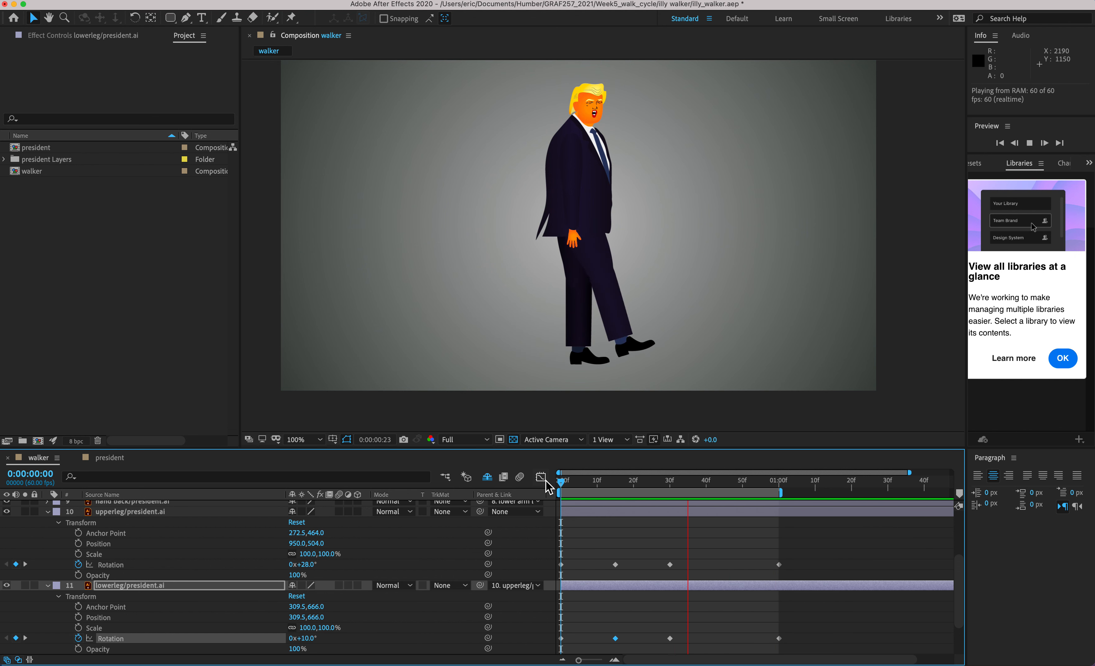
key("space")
left_click_drag(624, 479, 526, 482)
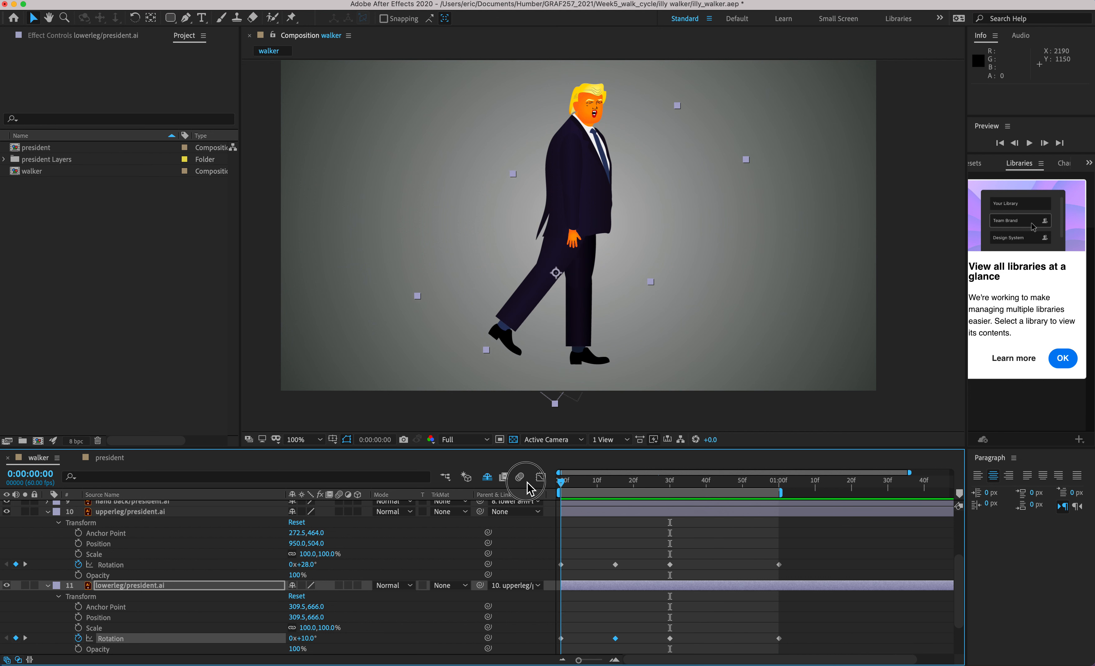
key("space")
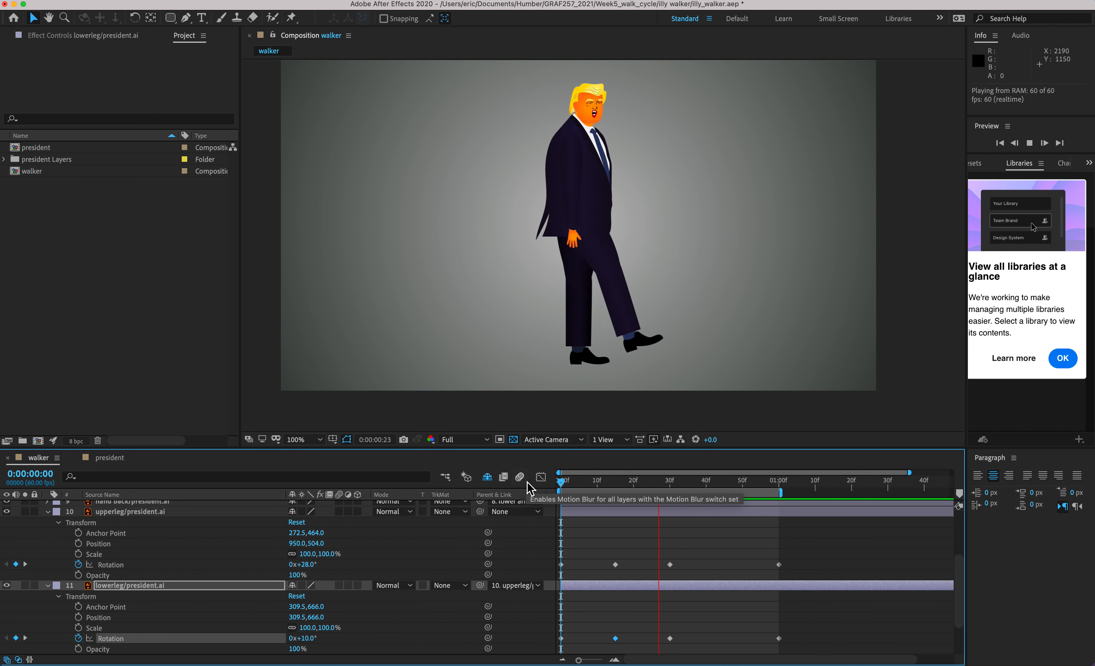
key("space")
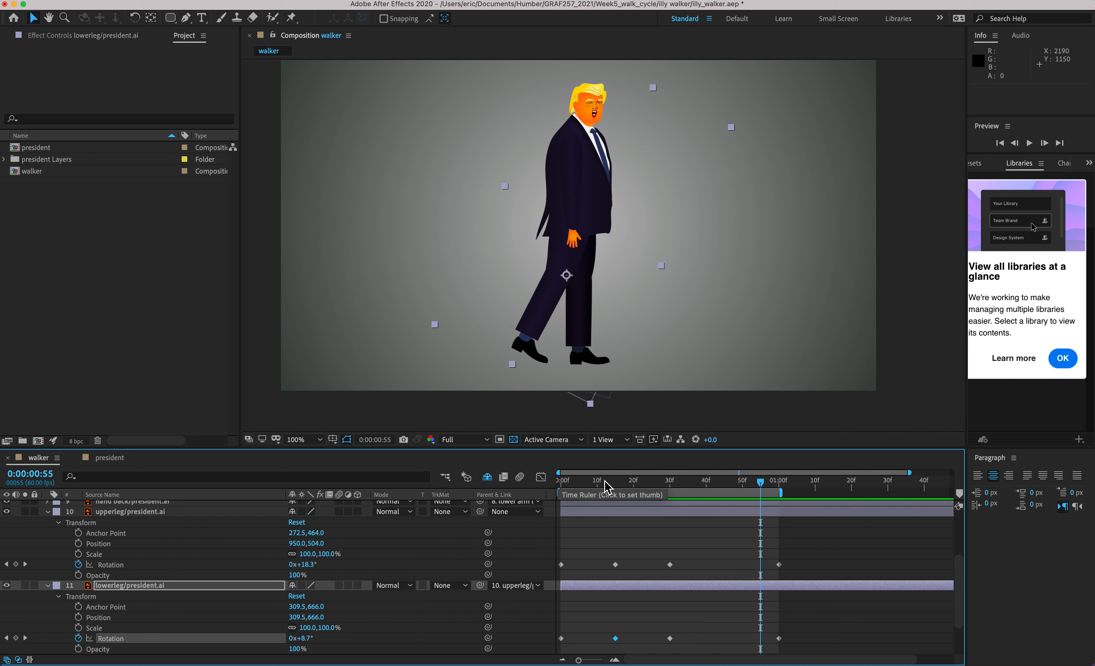
- Go to 0:00:00:15 and select the Rotation keyframe of upperleg/president.ai there to examine its alignment with the current time
left_click_drag(616, 491, 616, 487)
key("alt+super+8")
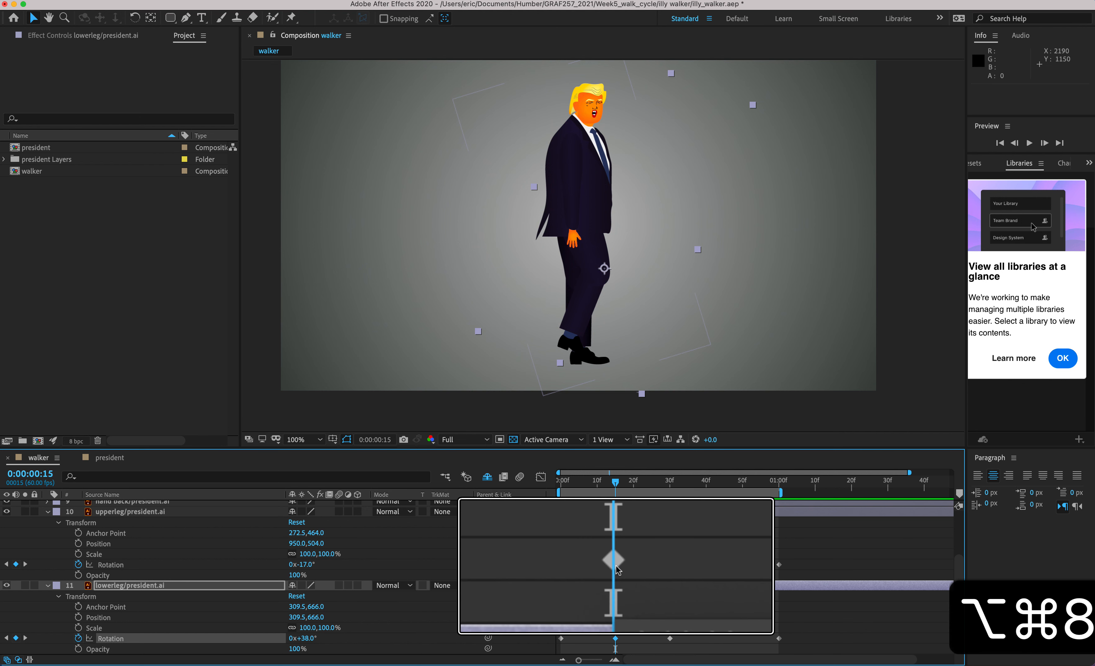
left_click(616, 567)
key("alt+super+8")
key("alt+super+8")
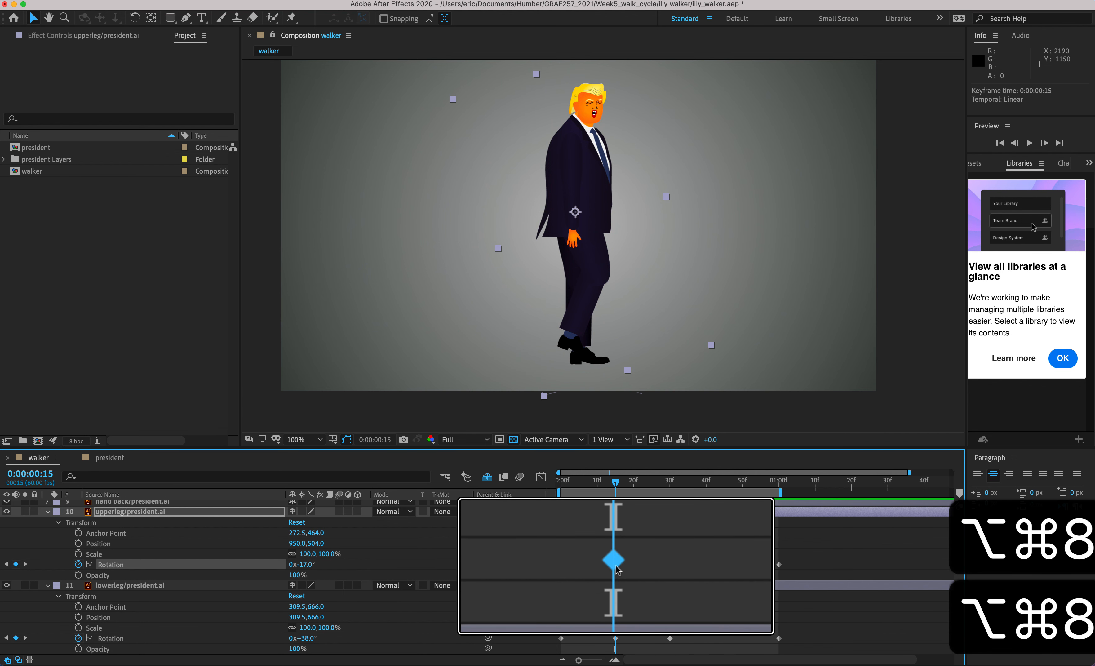
- Move the current time to 0:00:00:16 and compare it with the position of the neighbouring Rotation keyframe of upperleg/president.ai
left_click(620, 485)
left_click_drag(619, 482, 623, 481)
key("alt+super+8")
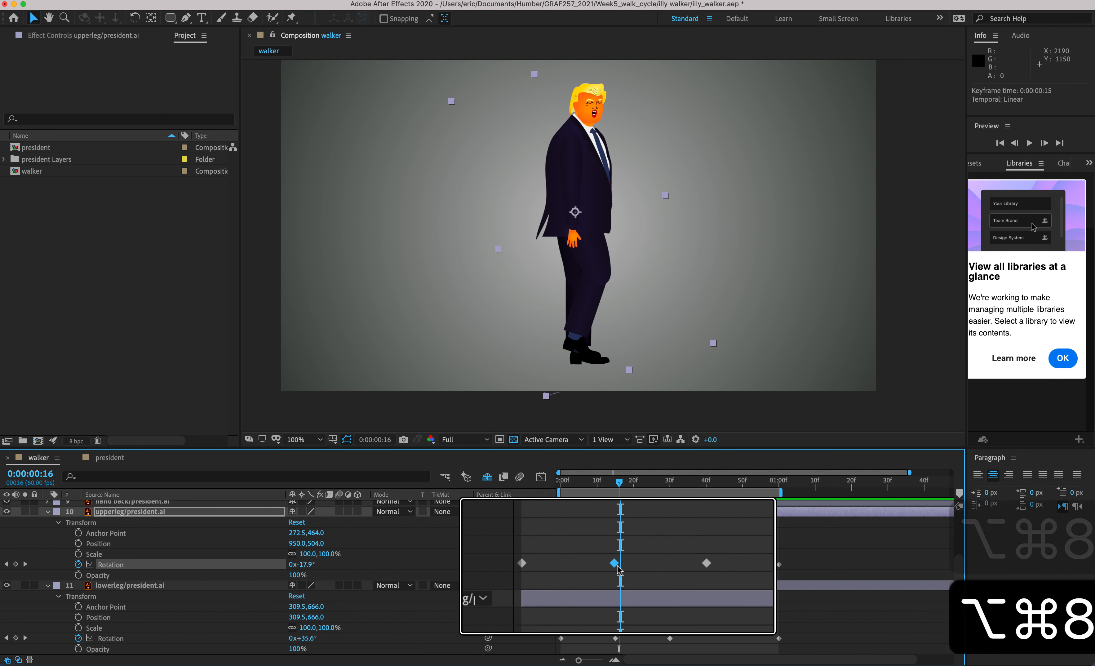
key("alt+super+equal")
key("alt+super+equal")
key("alt+super+equal")
key("alt+super+equal")
key("alt+super+equal")
key("alt+super+equal")
key("alt+super+equal")
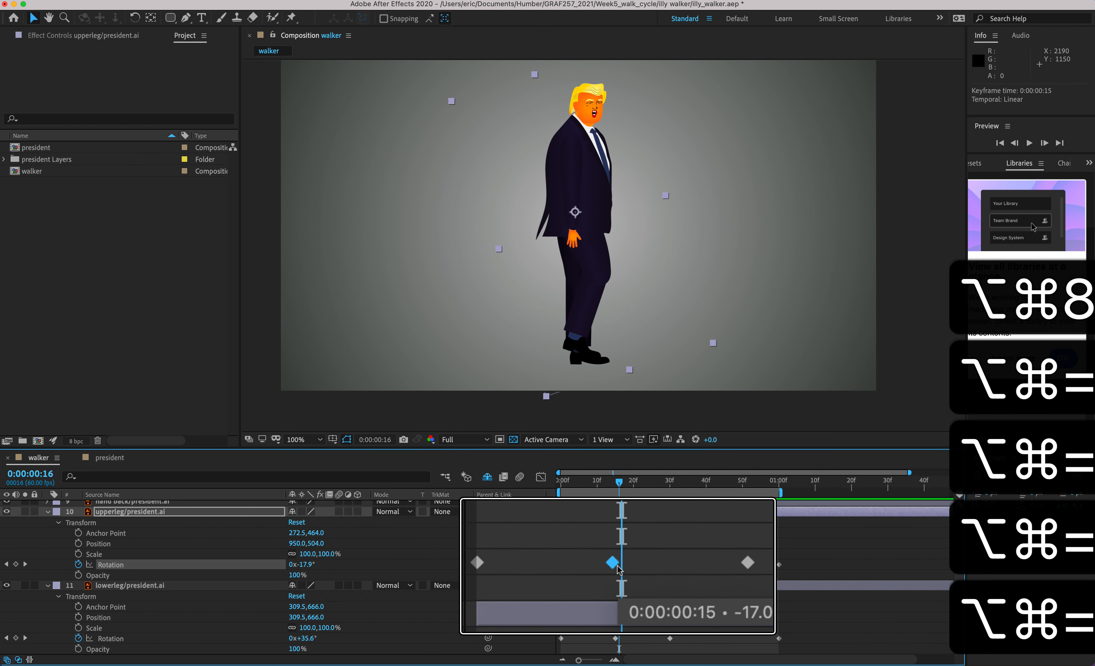
key("alt+super+8")
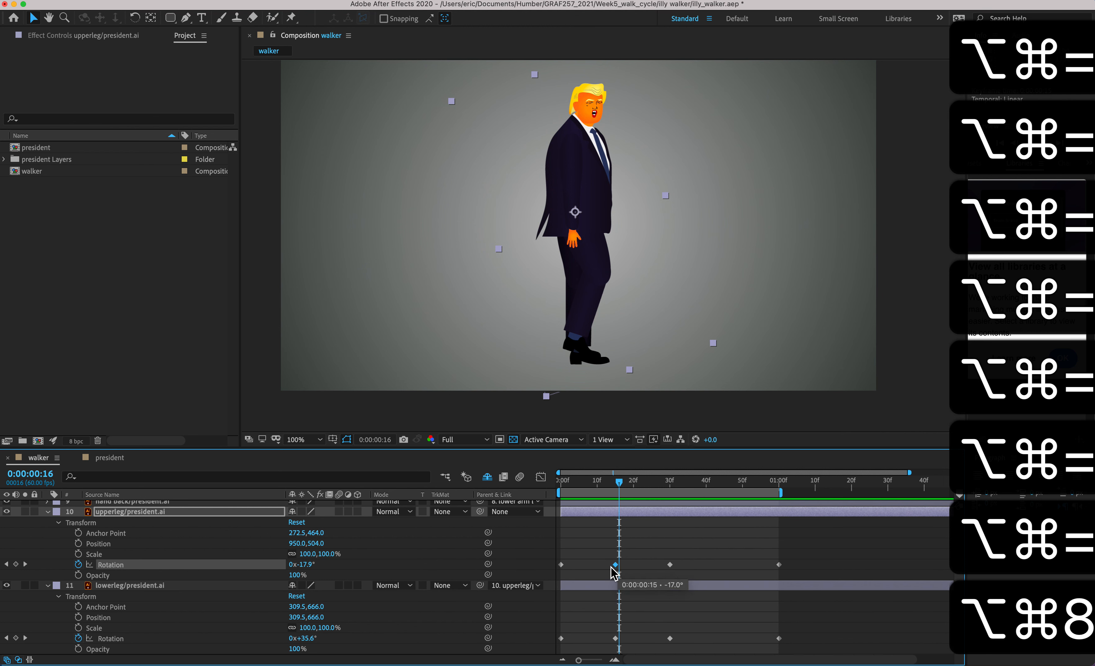
- Try previewing upperleg/president.ai with an extra Rotation keyframe of about 37° at 0:00:00:16, and undo that change
left_click(306, 565)
left_click_drag(307, 565, 349, 568)
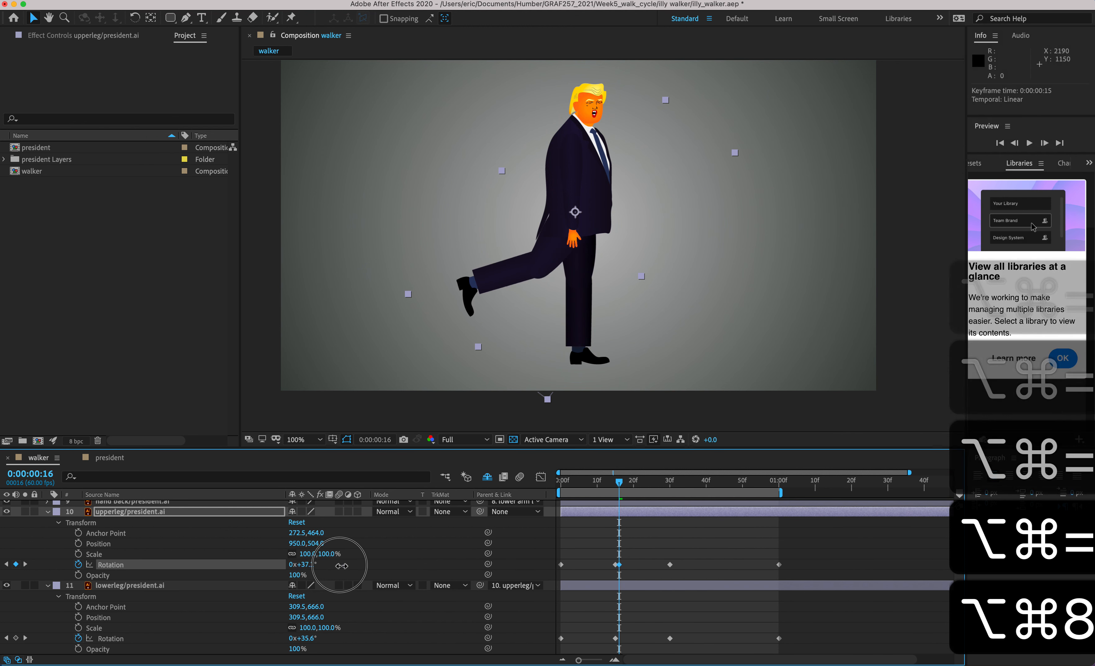
left_click_drag(620, 481, 543, 489)
key("space")
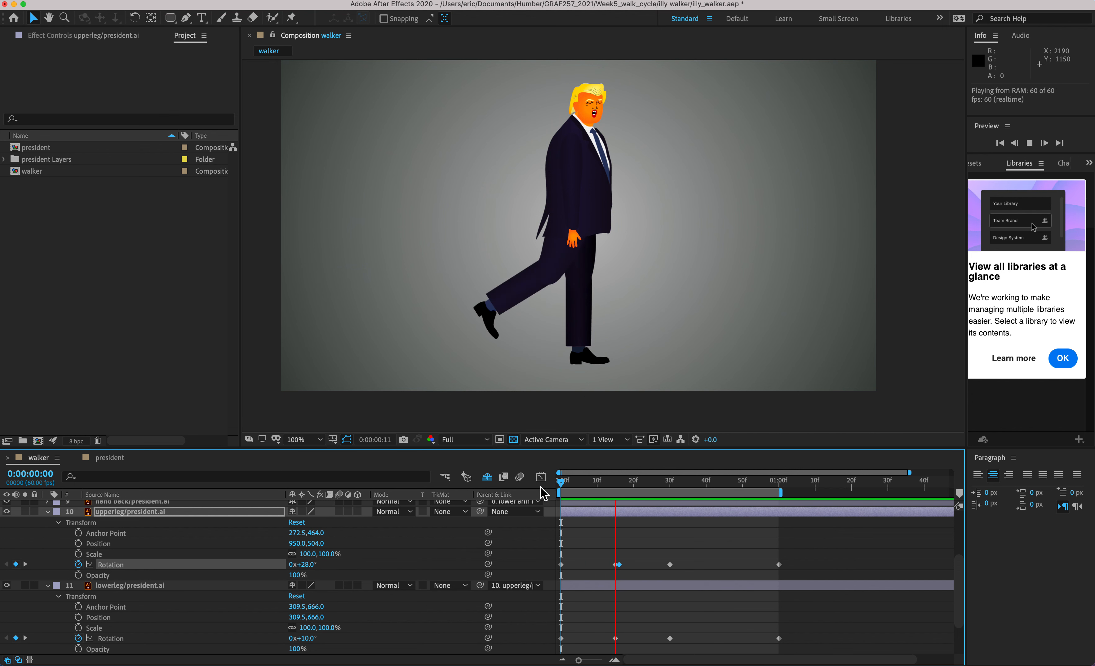
key("space")
key("super+z")
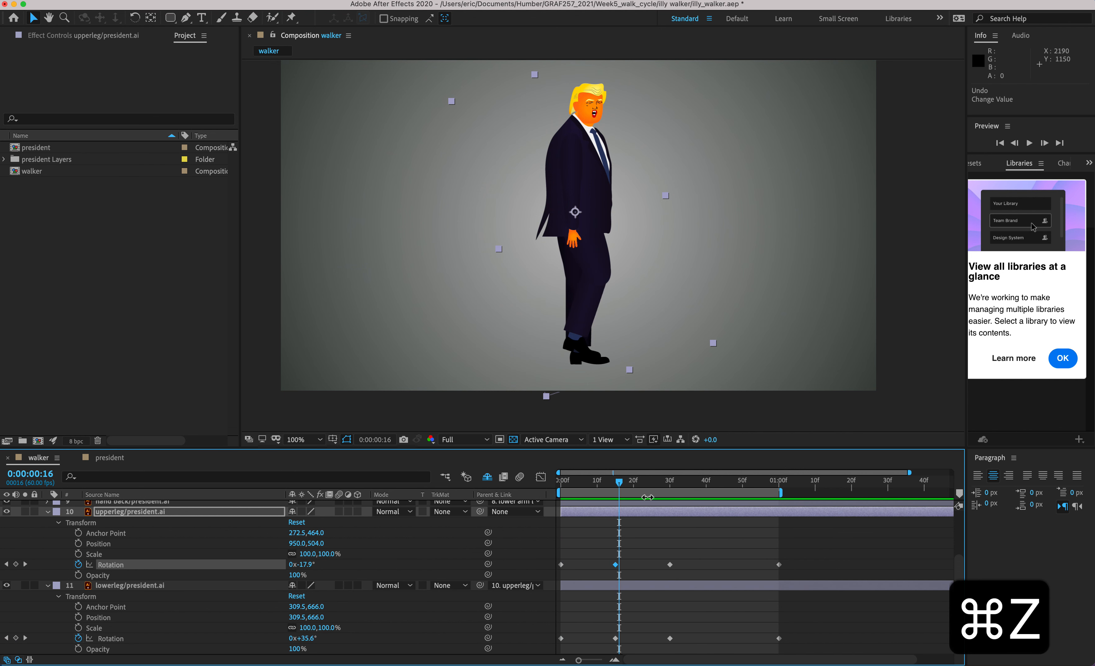
- At 0:00:00:15, set the Rotation of upperleg/president.ai to -30° and preview the leg animation from the first frame
left_click_drag(623, 487, 615, 486)
left_click(643, 586)
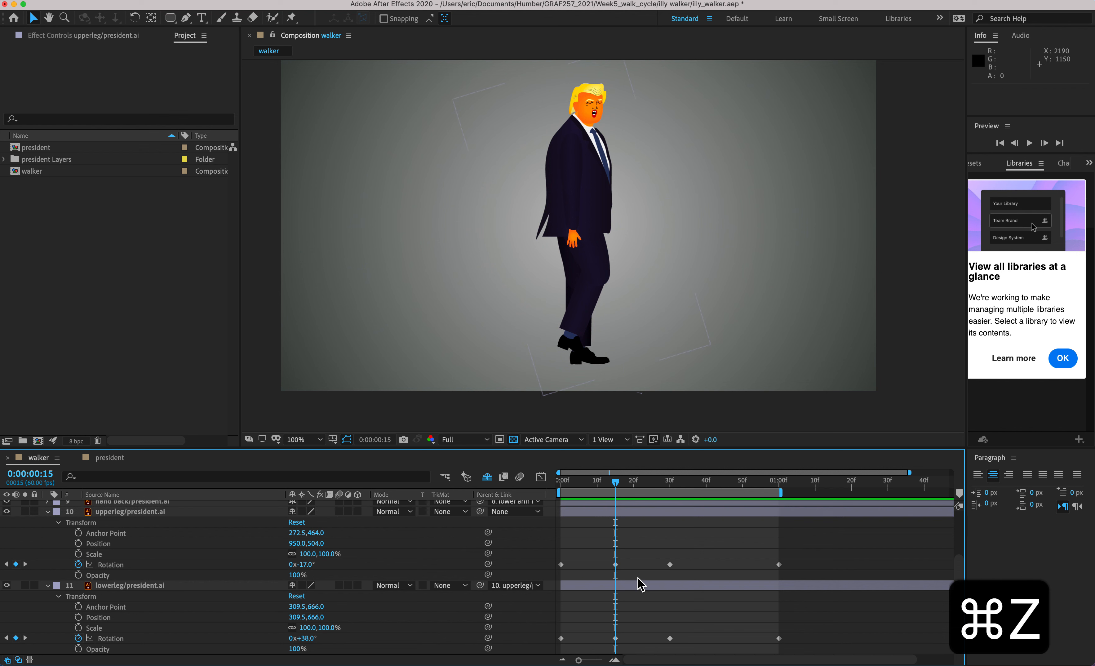
key("alt+super+8")
key("alt+super+8")
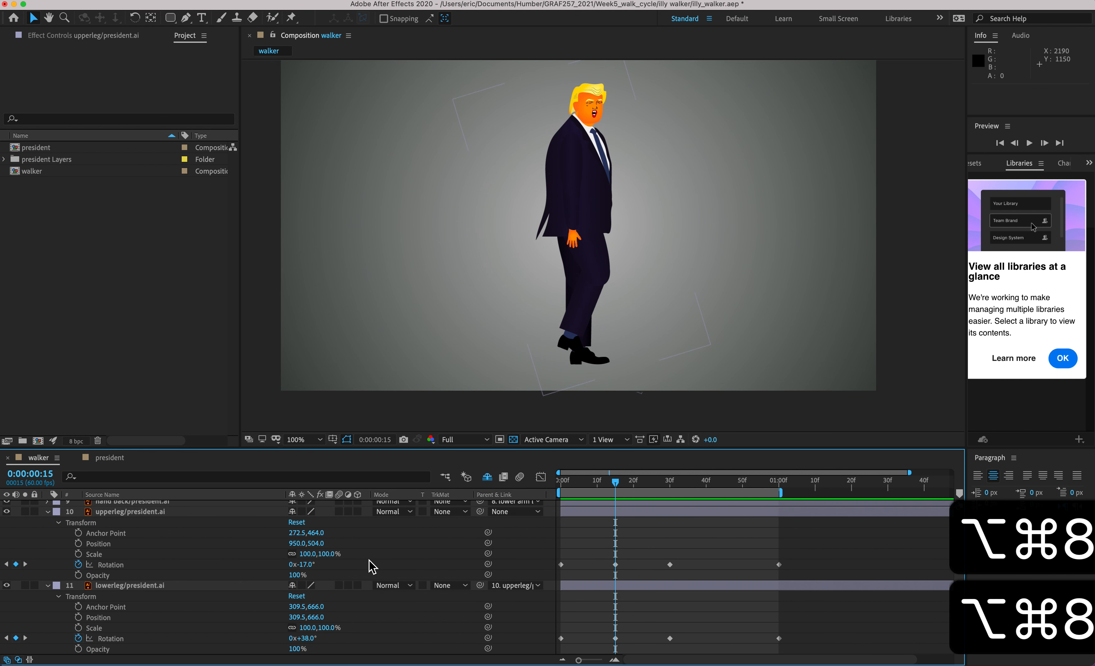
left_click_drag(302, 564, 300, 572)
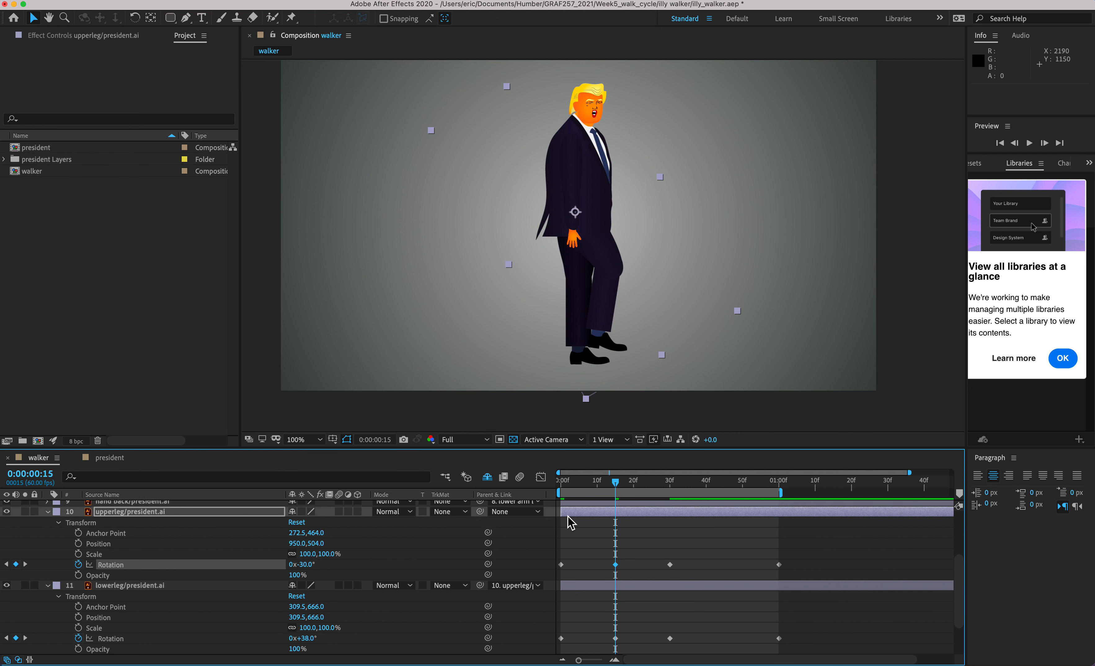
key("space")
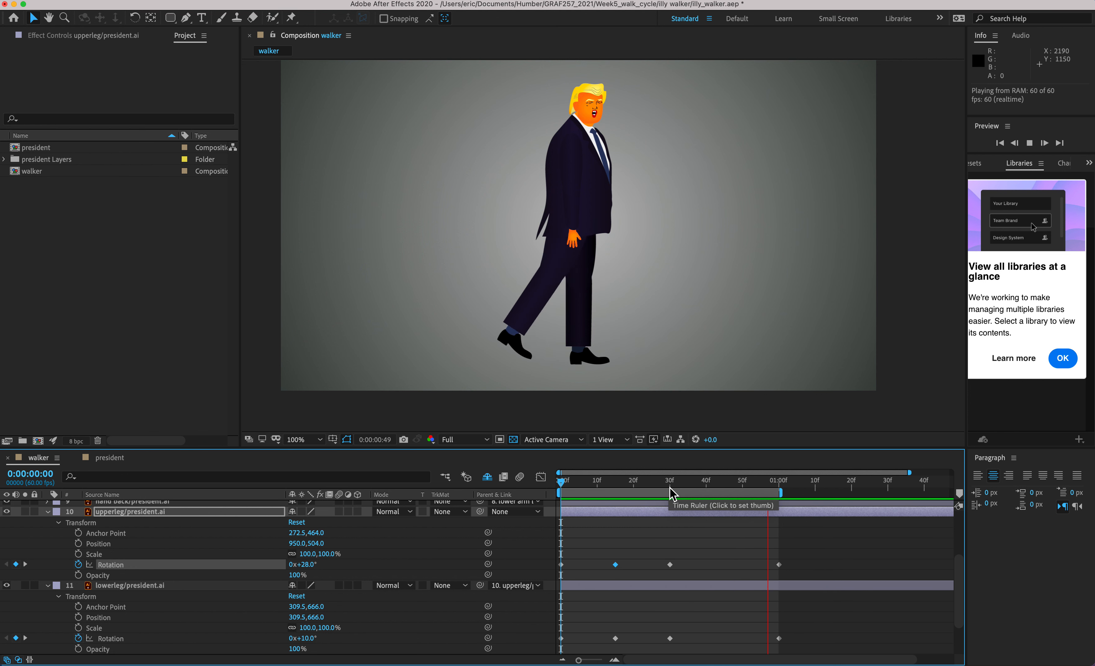
- Preview the walk cycle, stop playback, and copy all four Rotation keyframes of the upperleg layer
key("space")
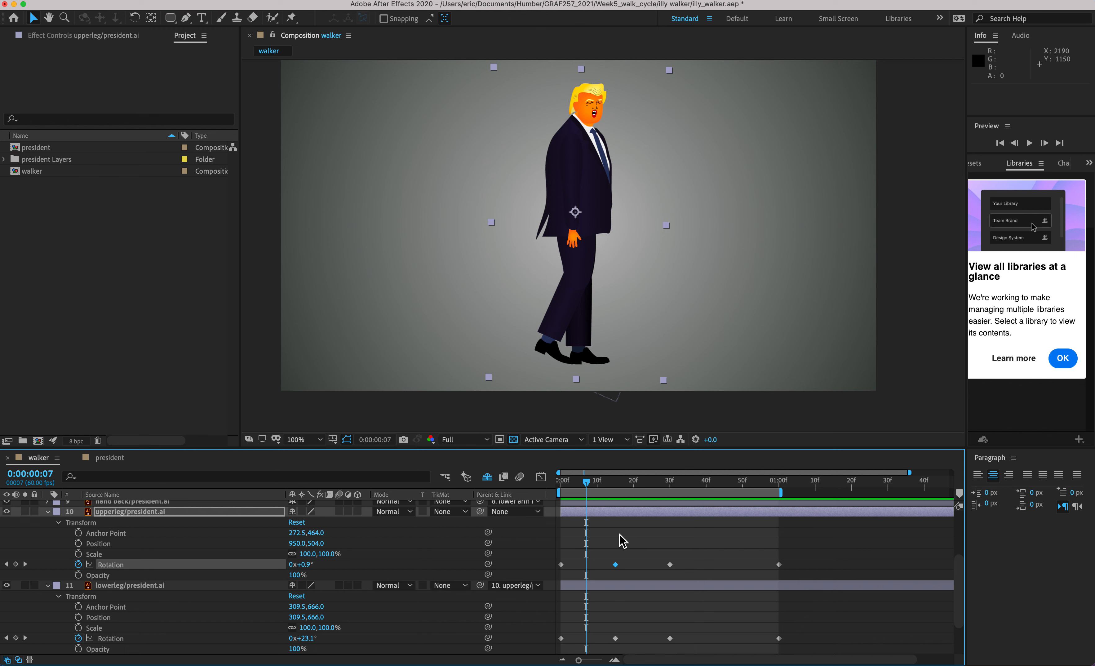
key("space")
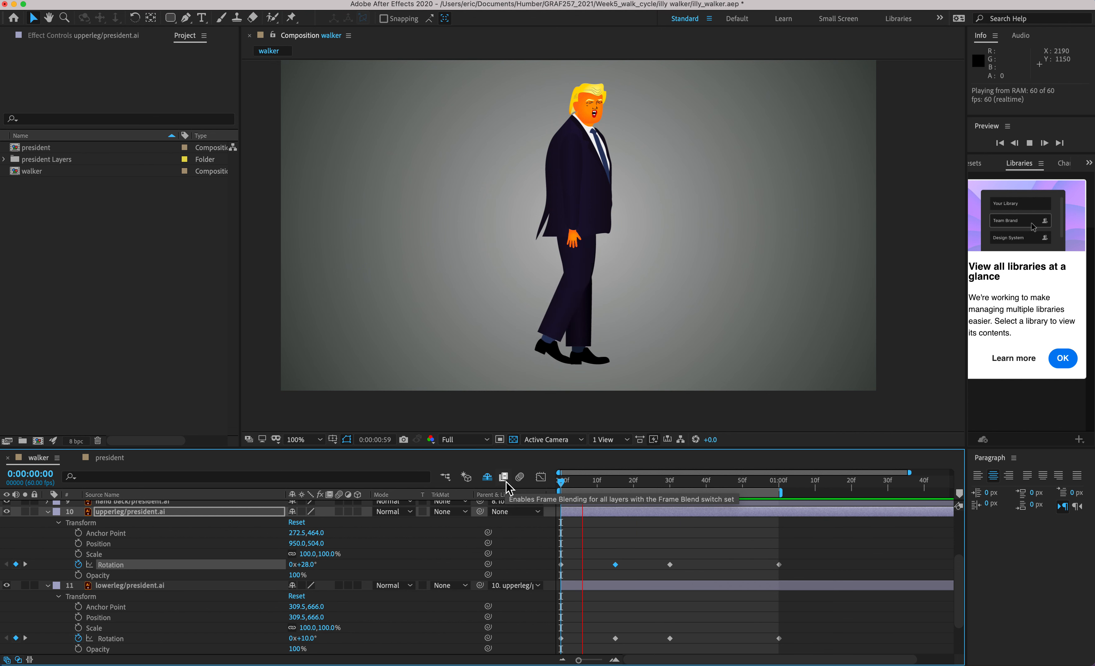
key("space")
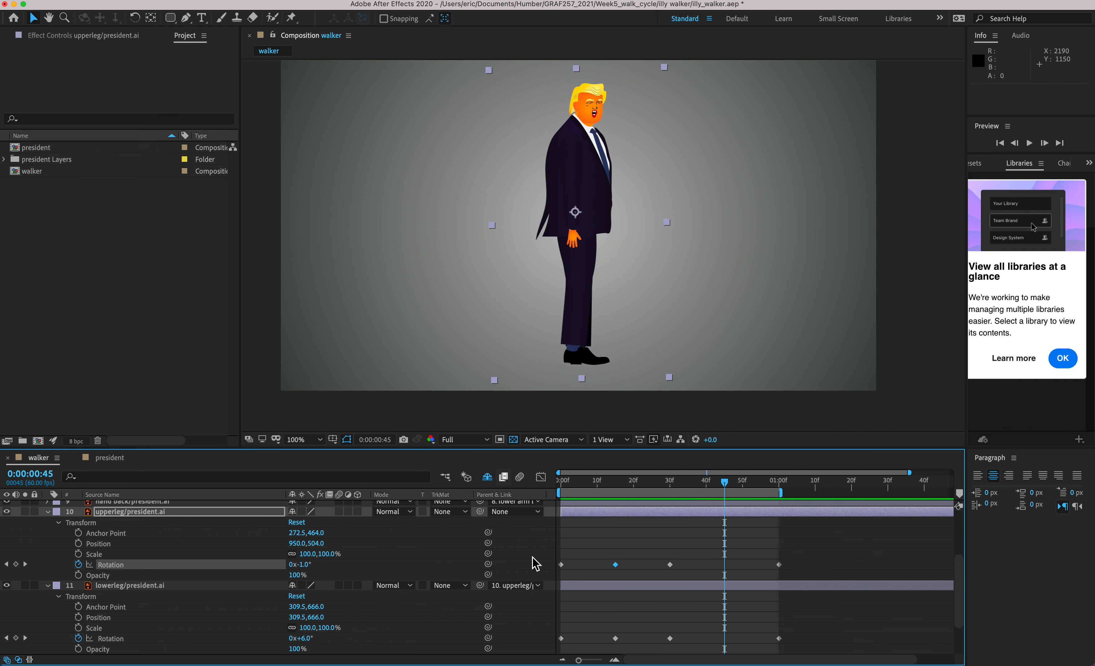
left_click(711, 557)
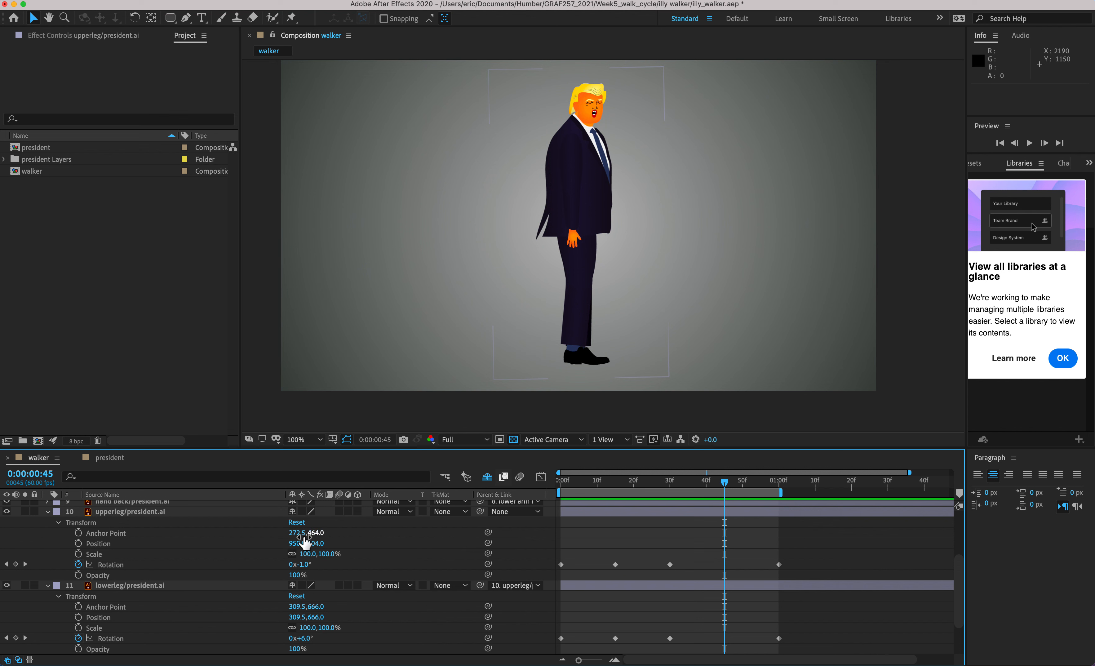
left_click(138, 568)
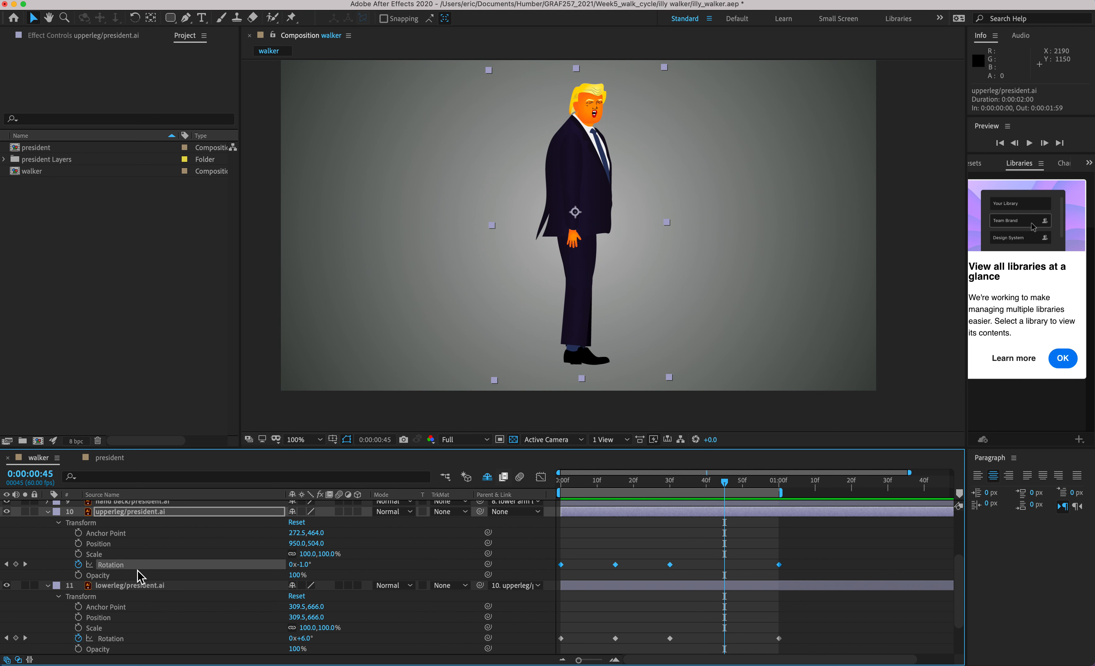
left_click_drag(824, 546, 557, 575)
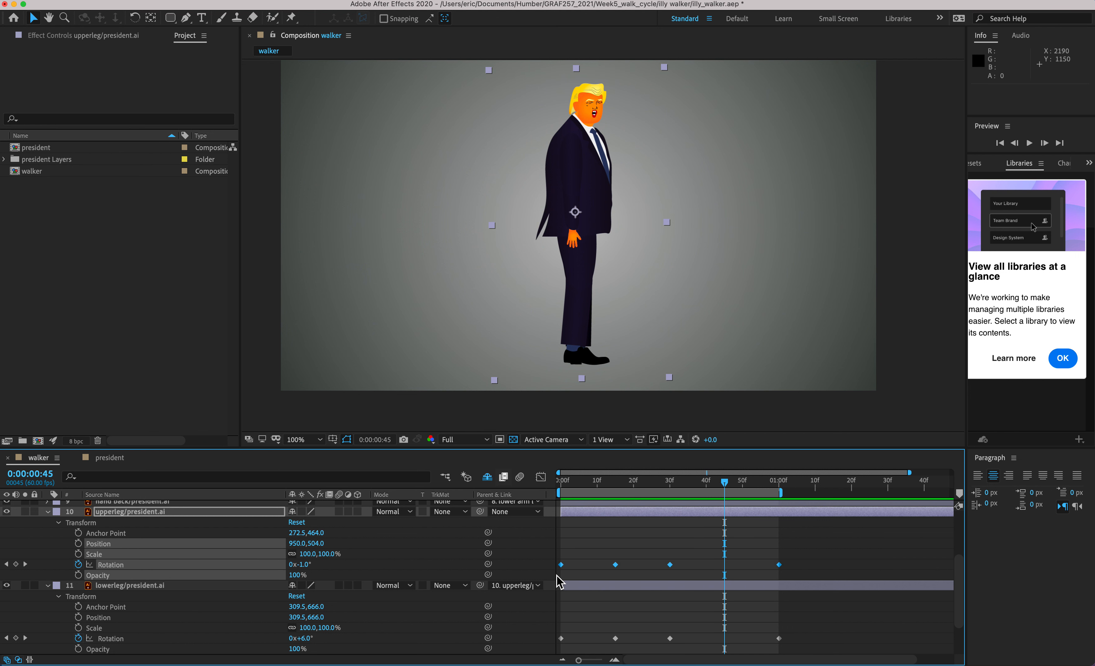
key("super+c")
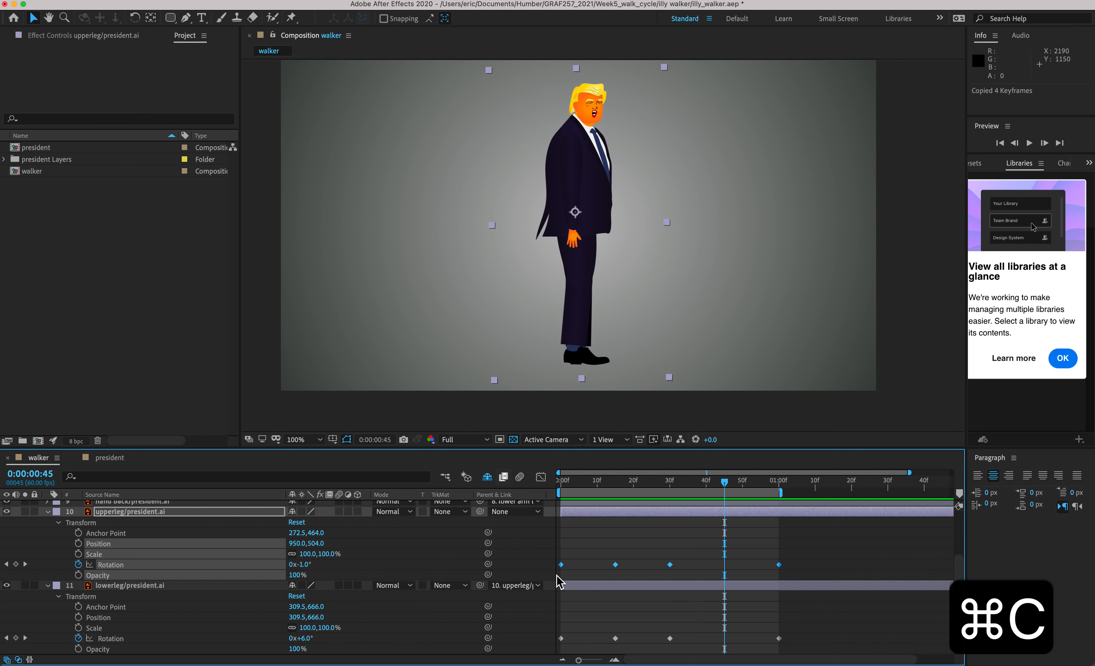
- Paste the copied Rotation keyframes onto the upperleg back layer starting at 0:00:00:00, and preview the animation
left_click(48, 512)
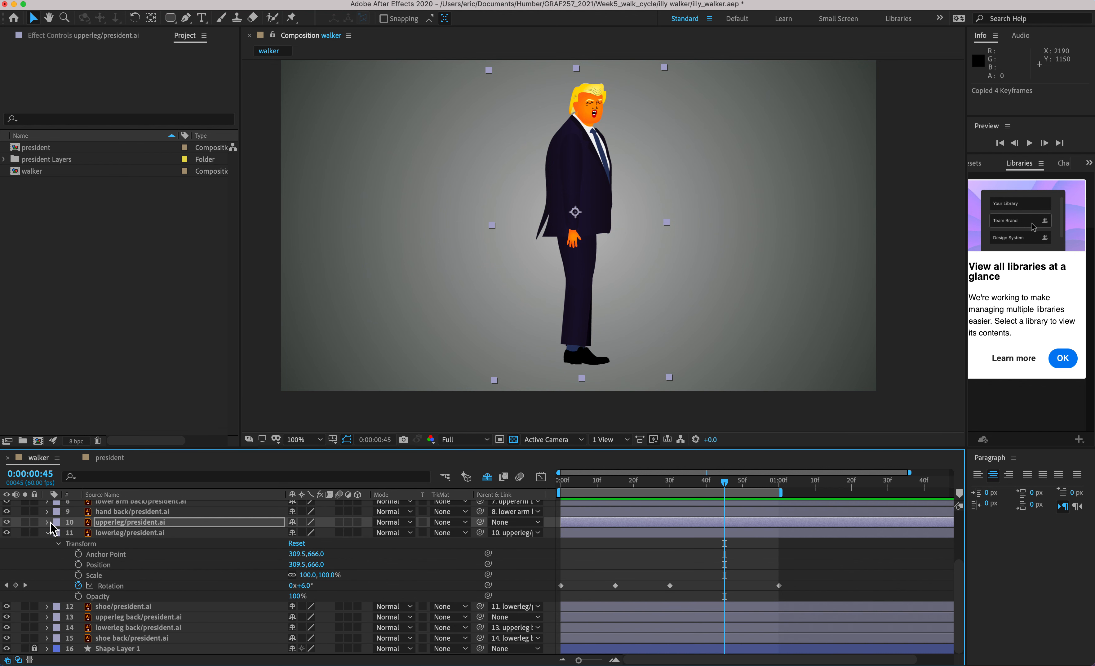
left_click(47, 533)
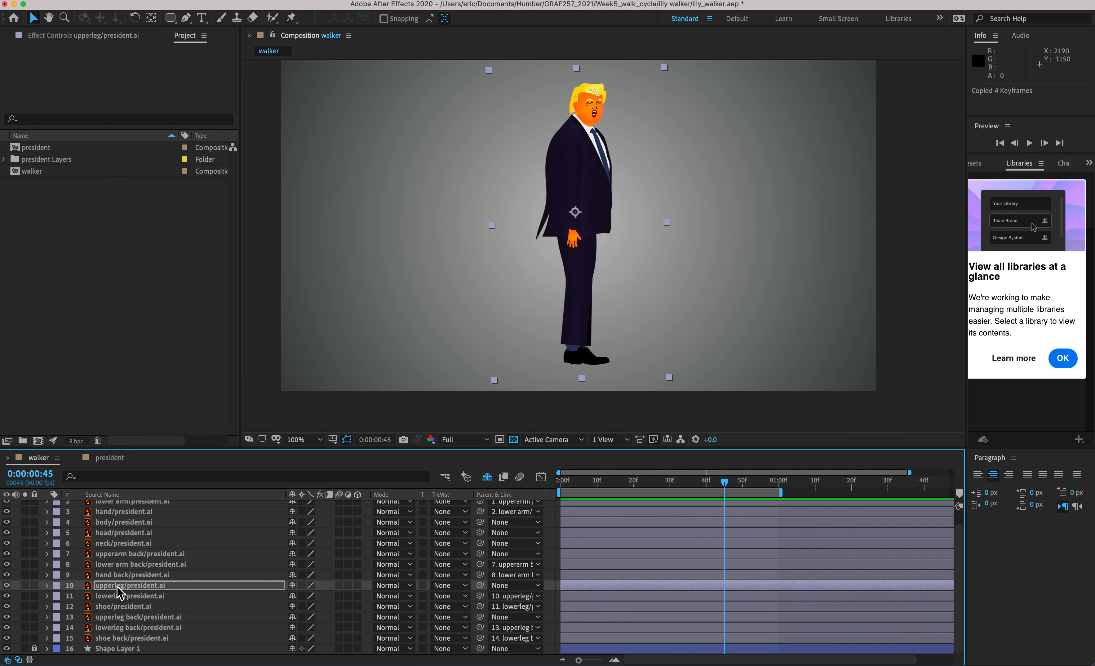
left_click(117, 618)
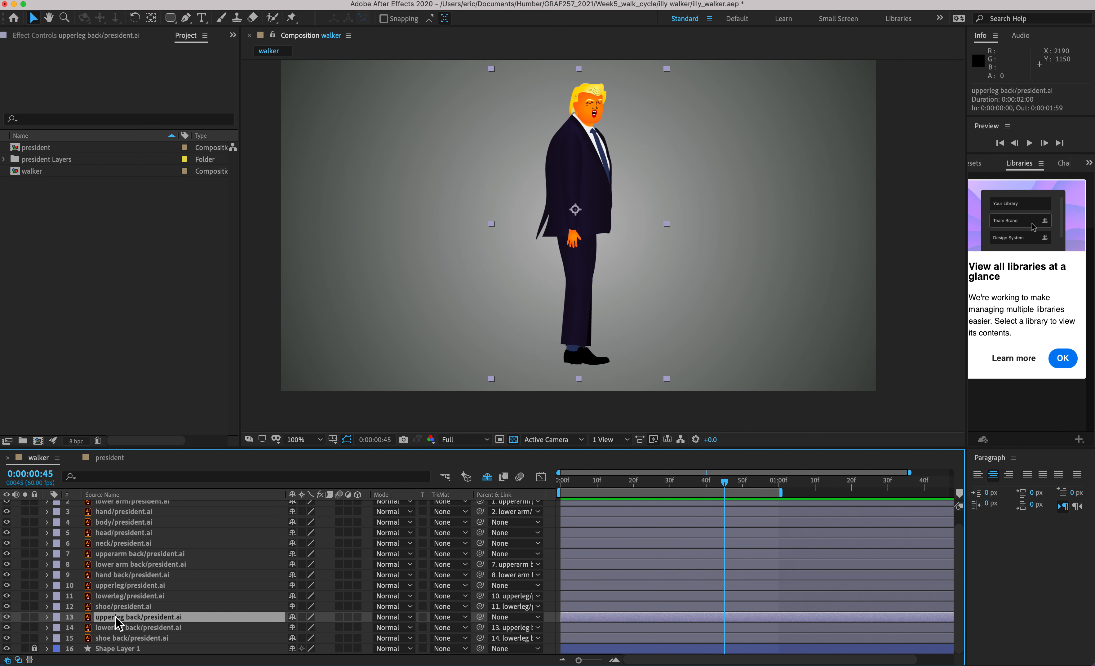
left_click(47, 617)
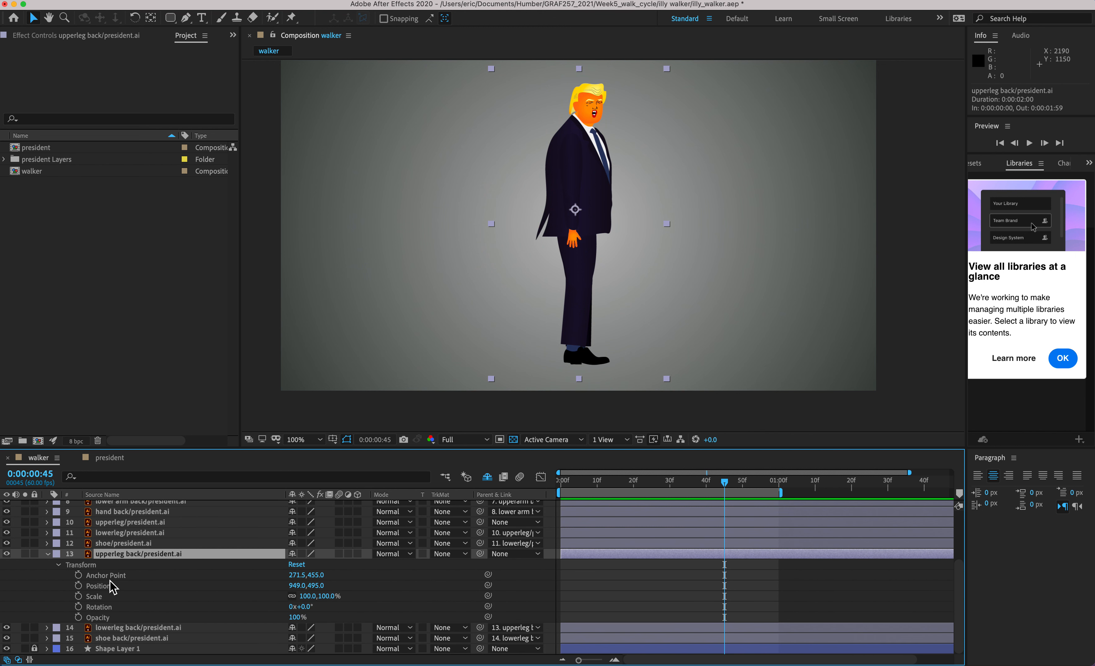
left_click_drag(580, 482, 553, 490)
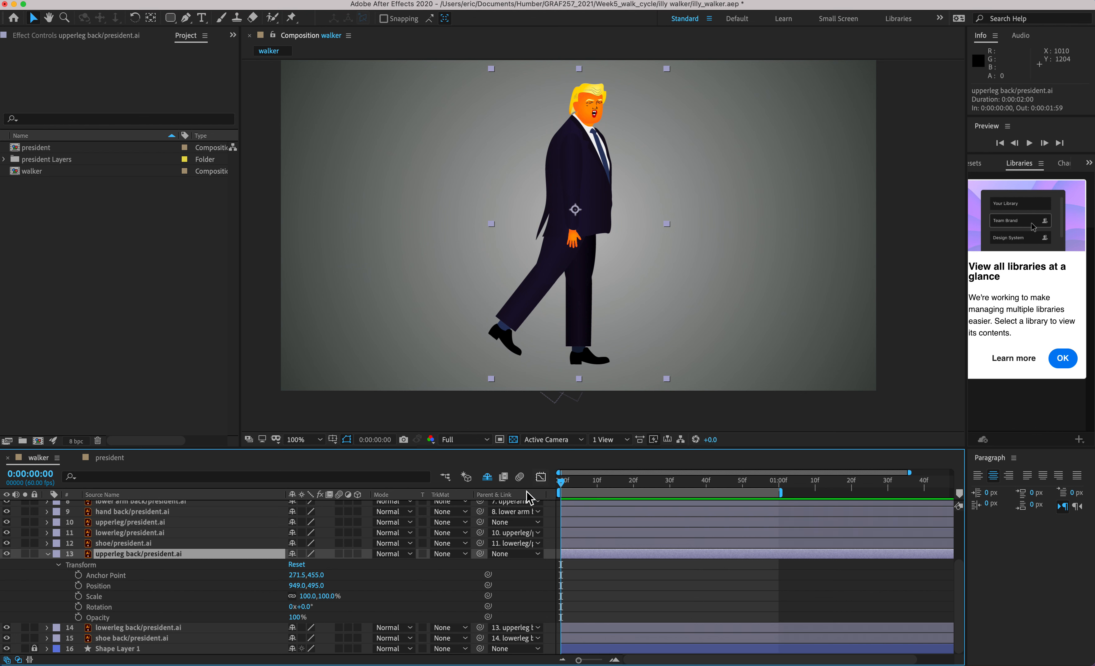
left_click(105, 608)
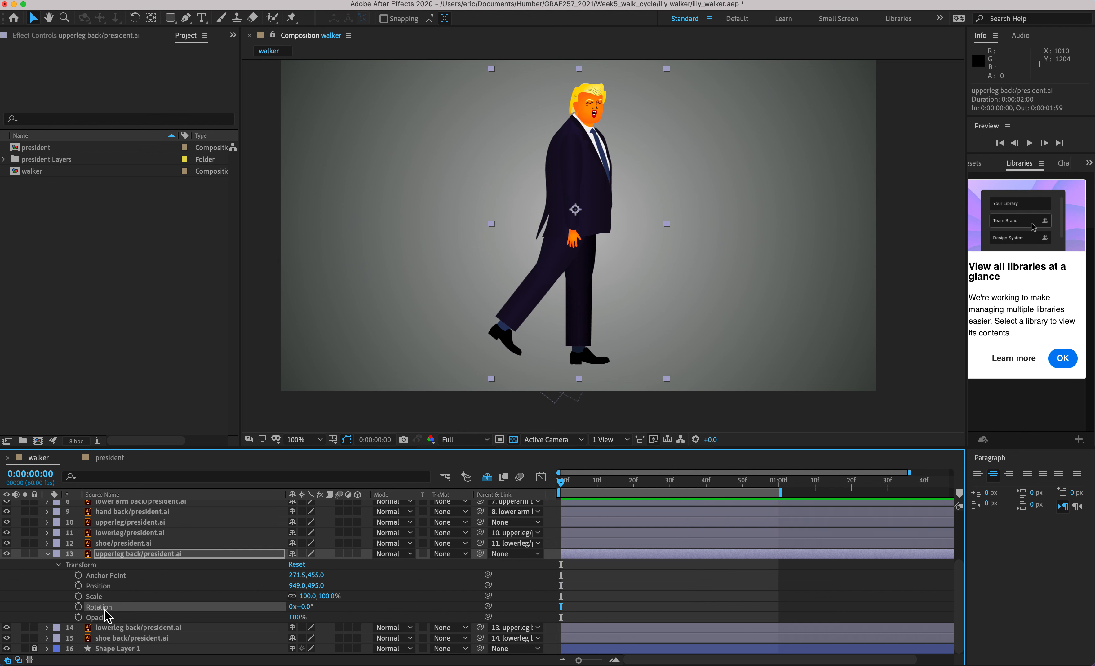
key("super+v")
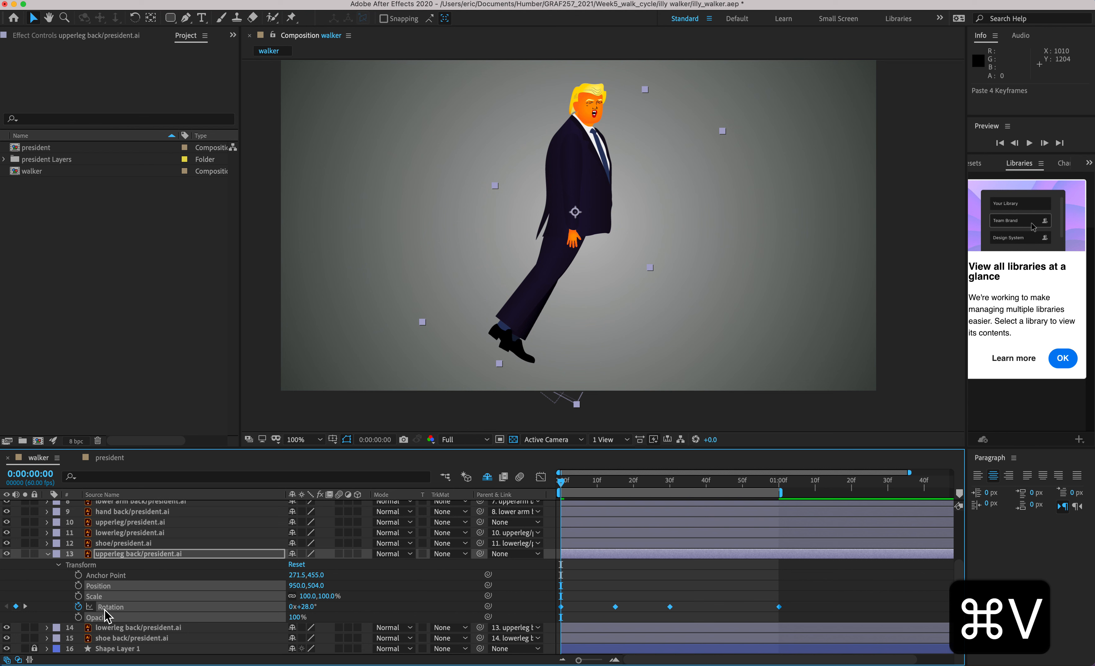
key("space")
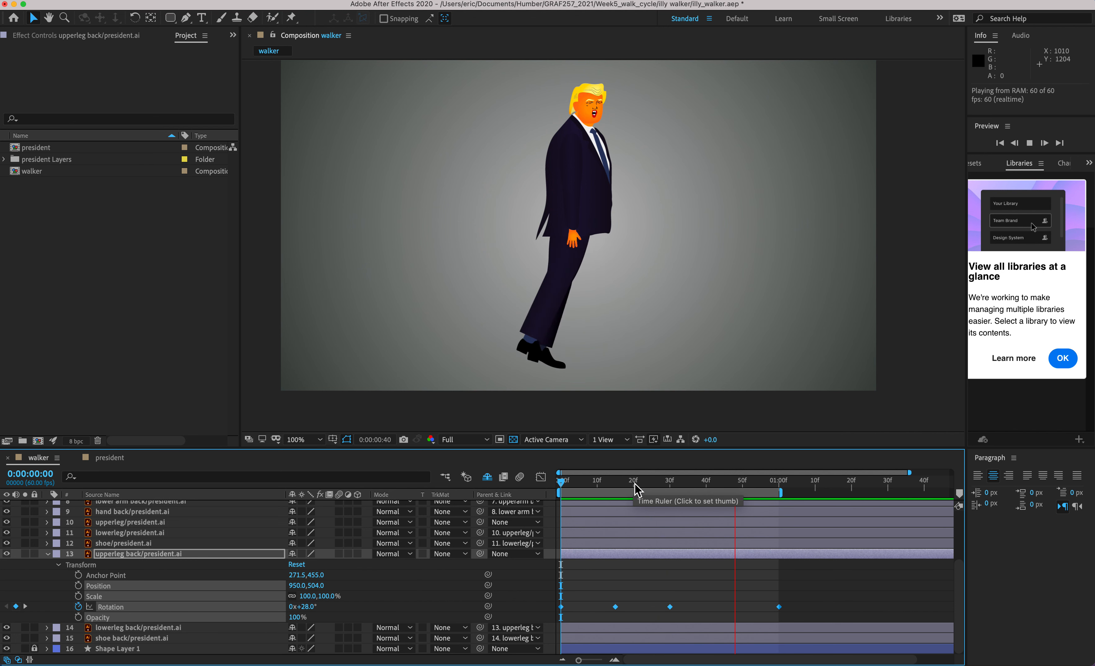
key("space")
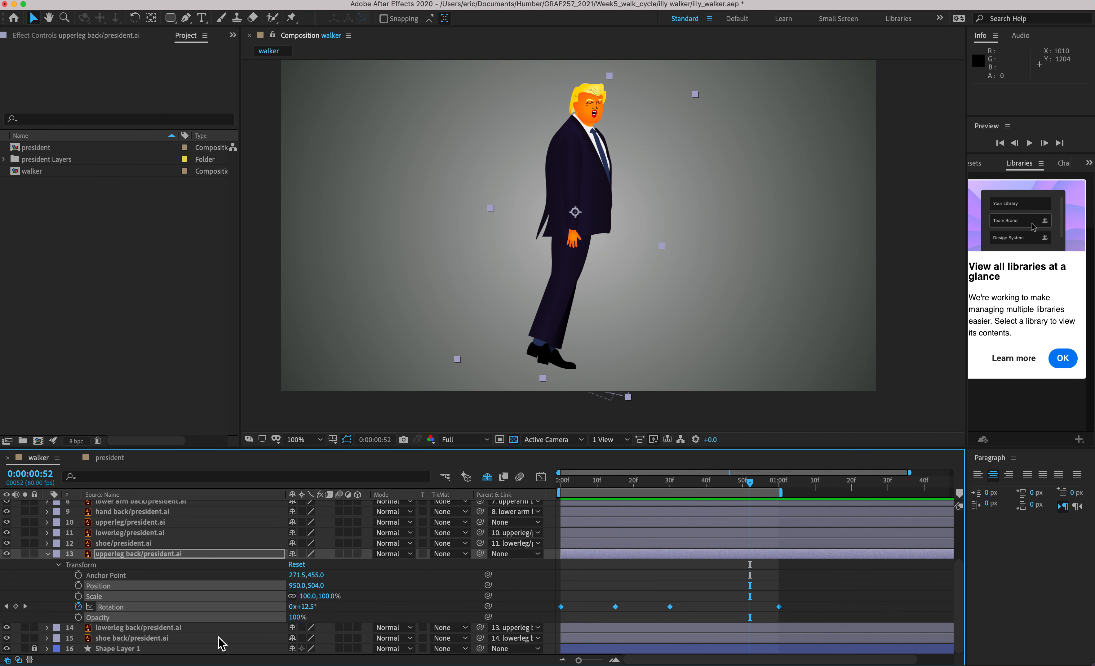
- Copy all four Rotation keyframes of the lowerleg layer and collapse its properties
left_click(134, 532)
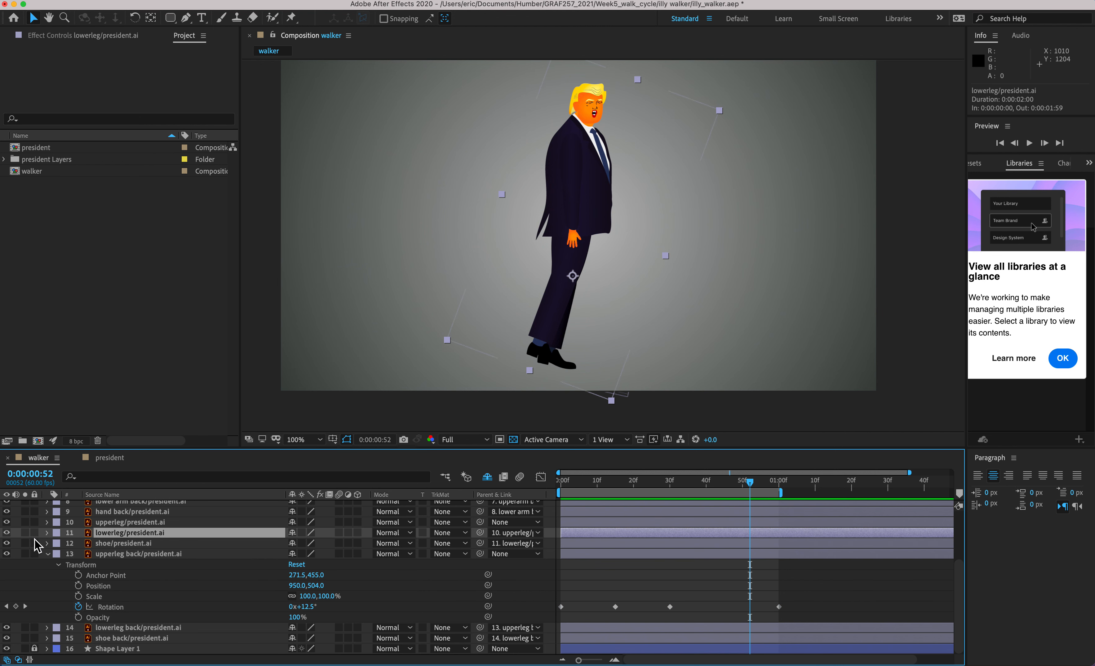
left_click(47, 533)
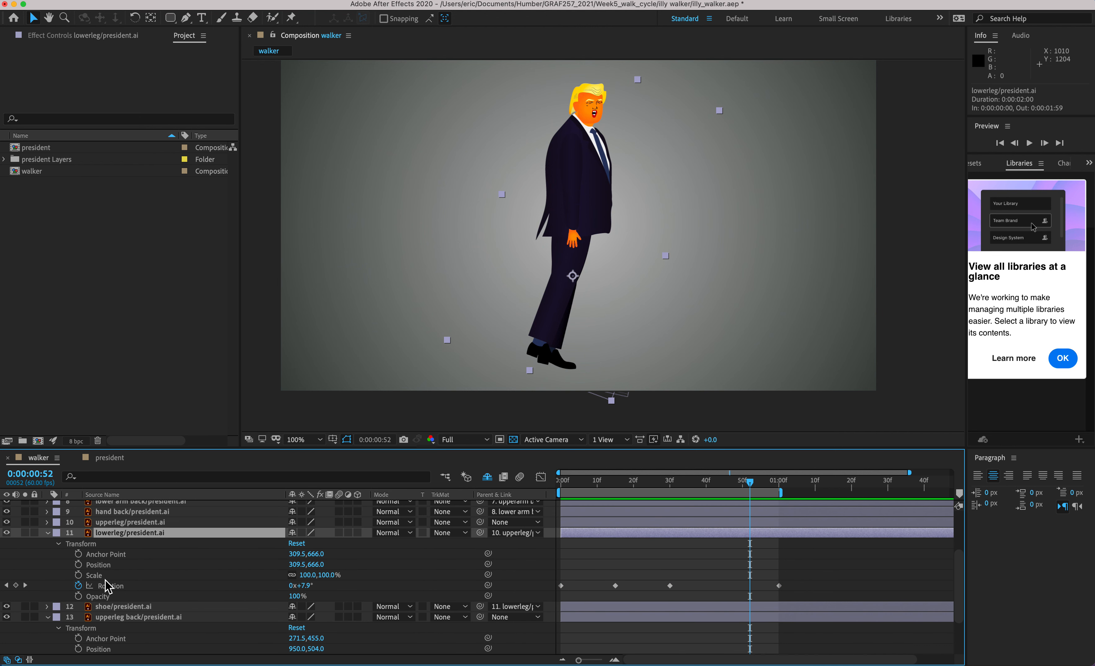
left_click(120, 586)
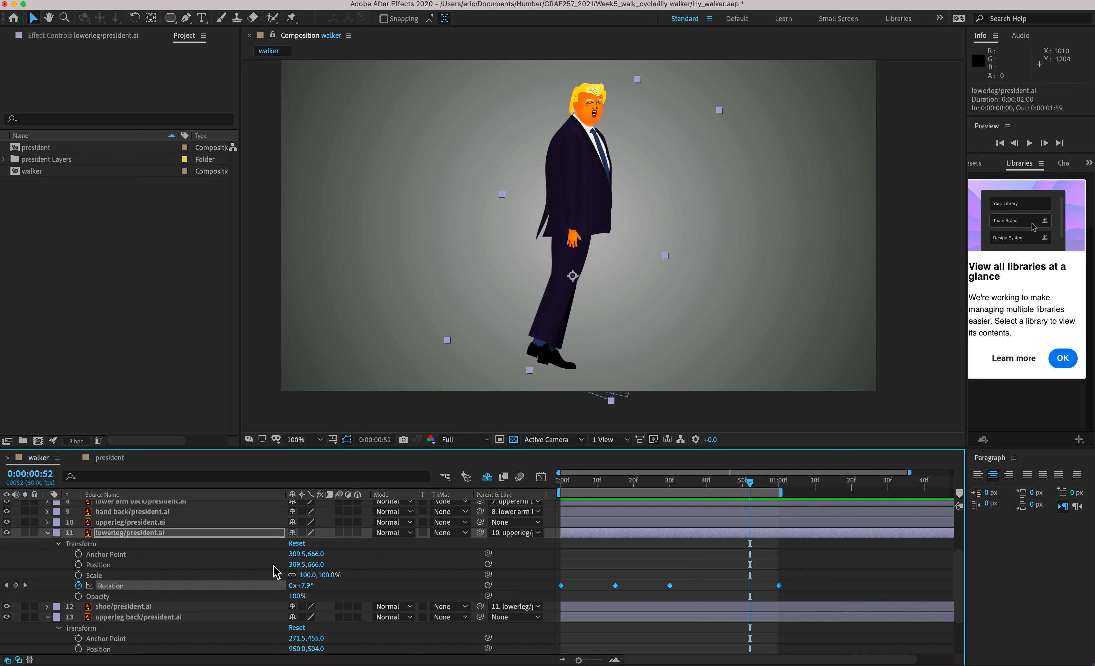
left_click_drag(804, 572, 560, 599)
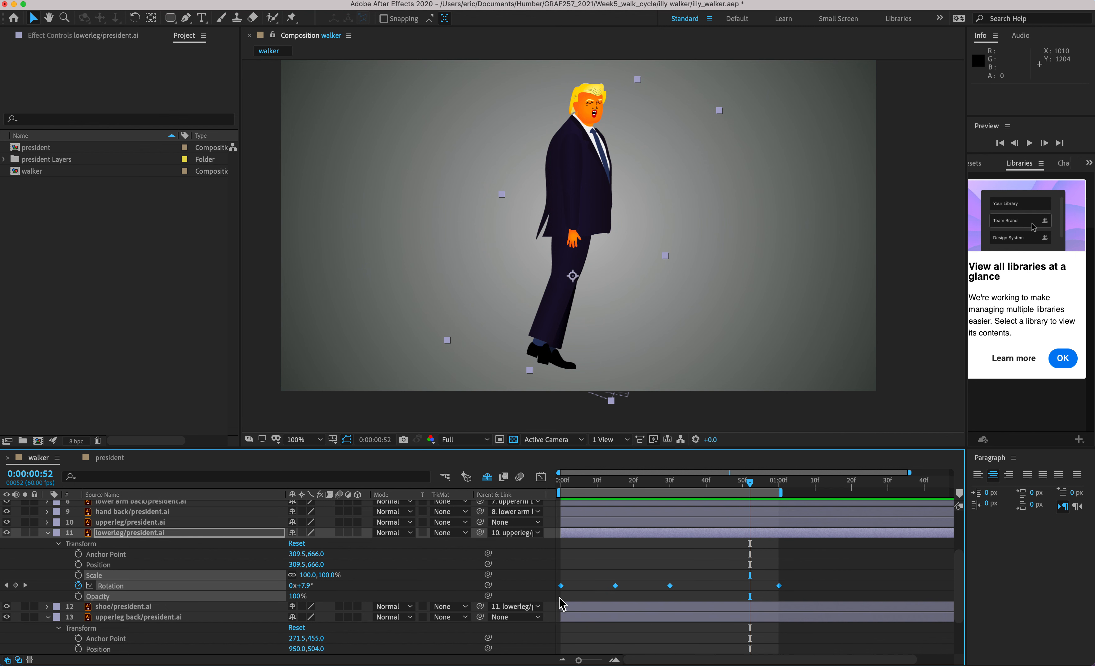
left_click_drag(799, 573, 562, 599)
key("super+c")
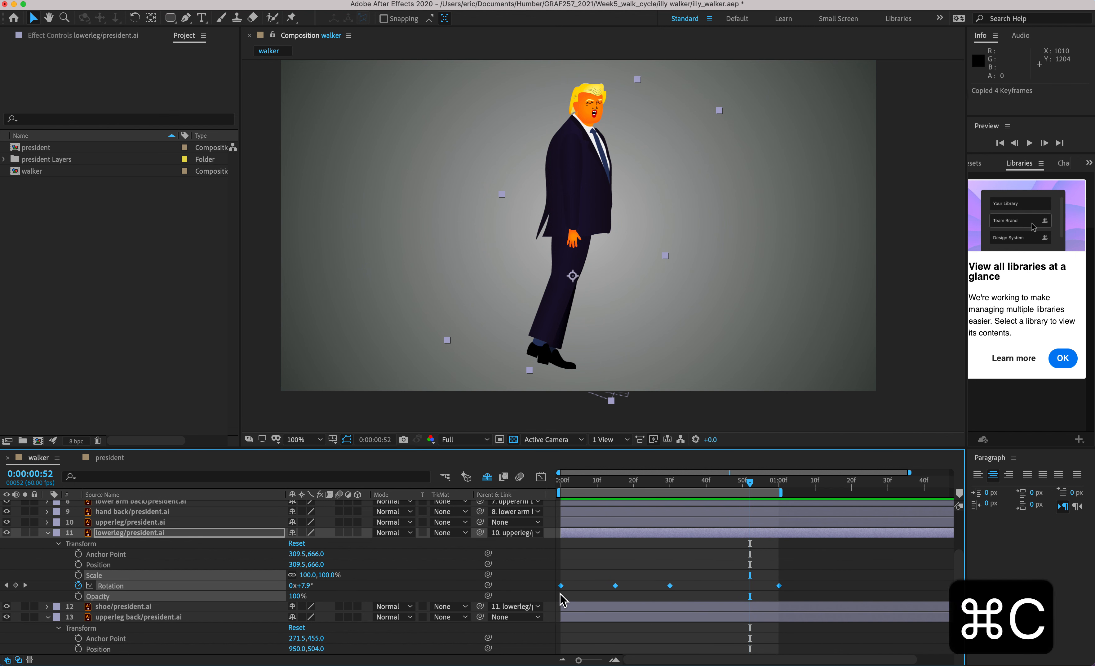
left_click(47, 533)
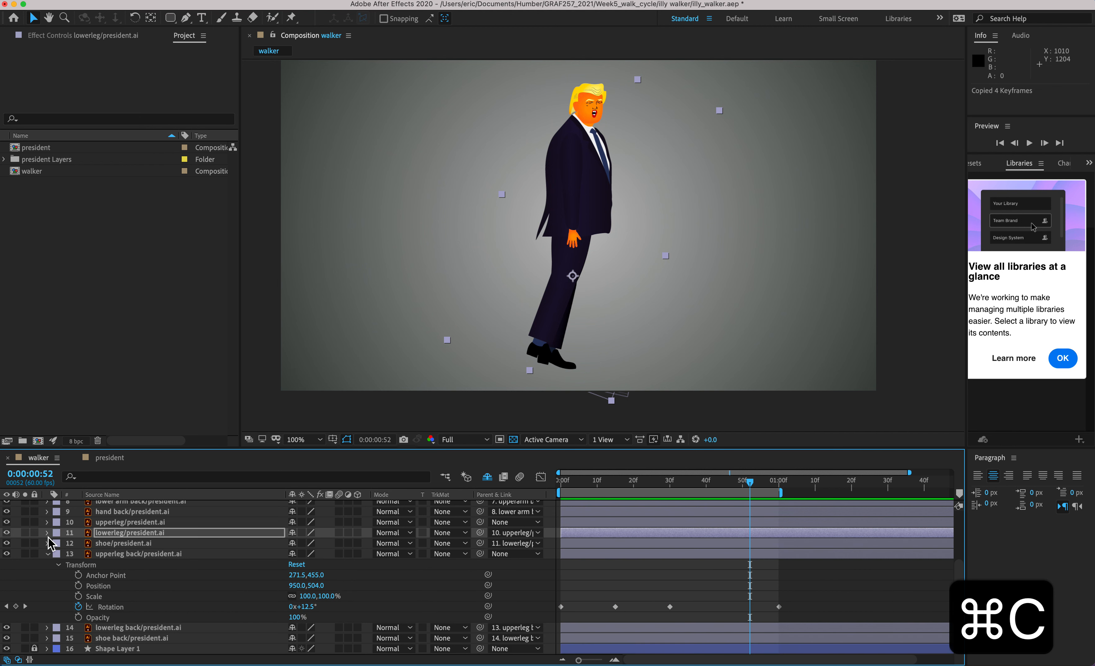
- Paste the copied Rotation keyframes onto the lowerleg back layer starting at 0:00:00:00, and preview the animation
left_click(48, 555)
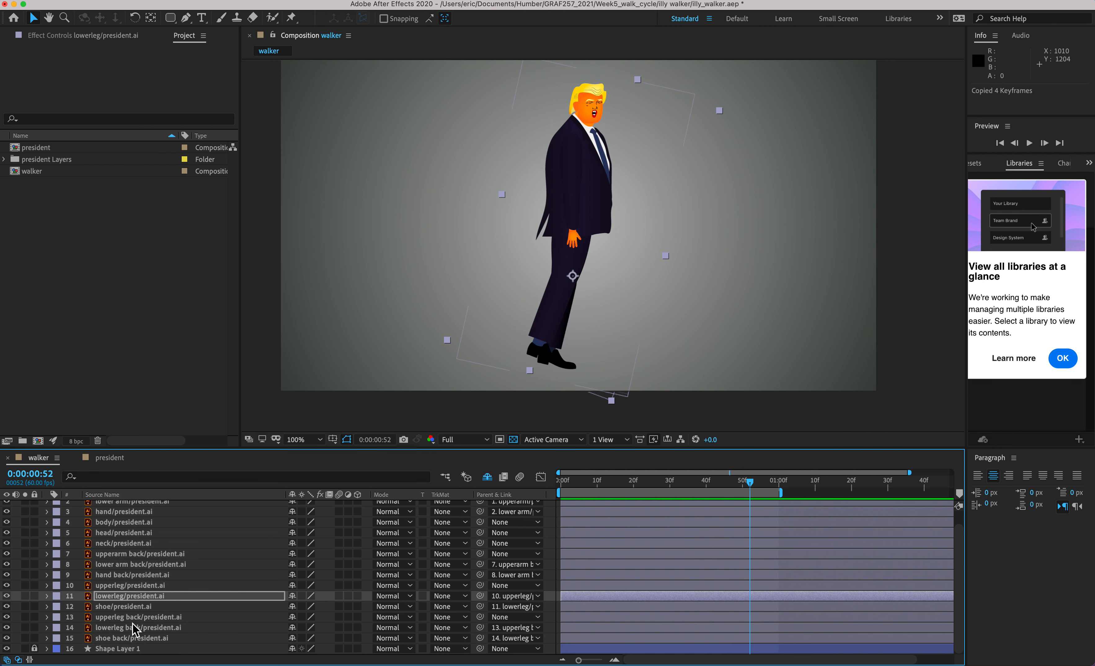
left_click(135, 628)
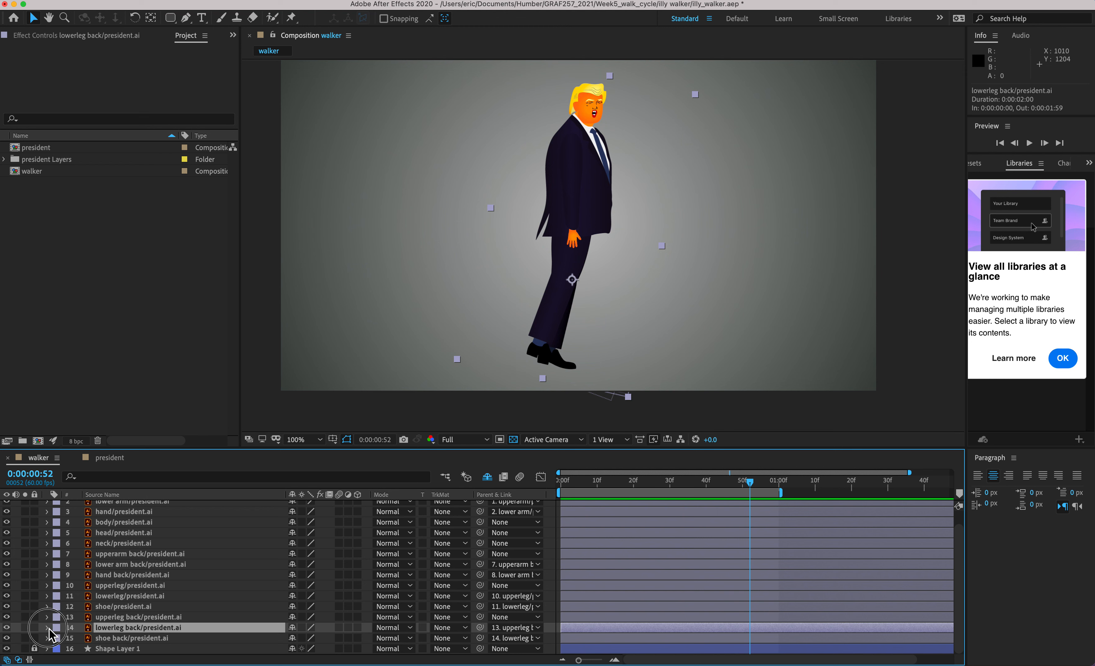
left_click(47, 628)
left_click(103, 619)
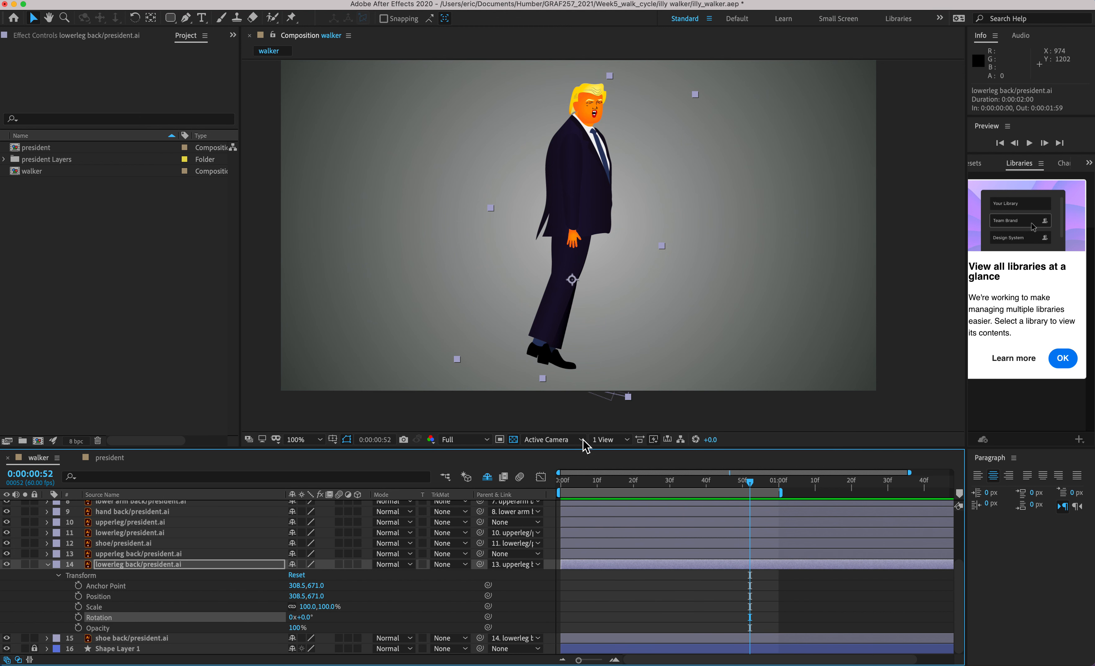
left_click_drag(621, 483, 550, 487)
key("cmd+v")
key("space")
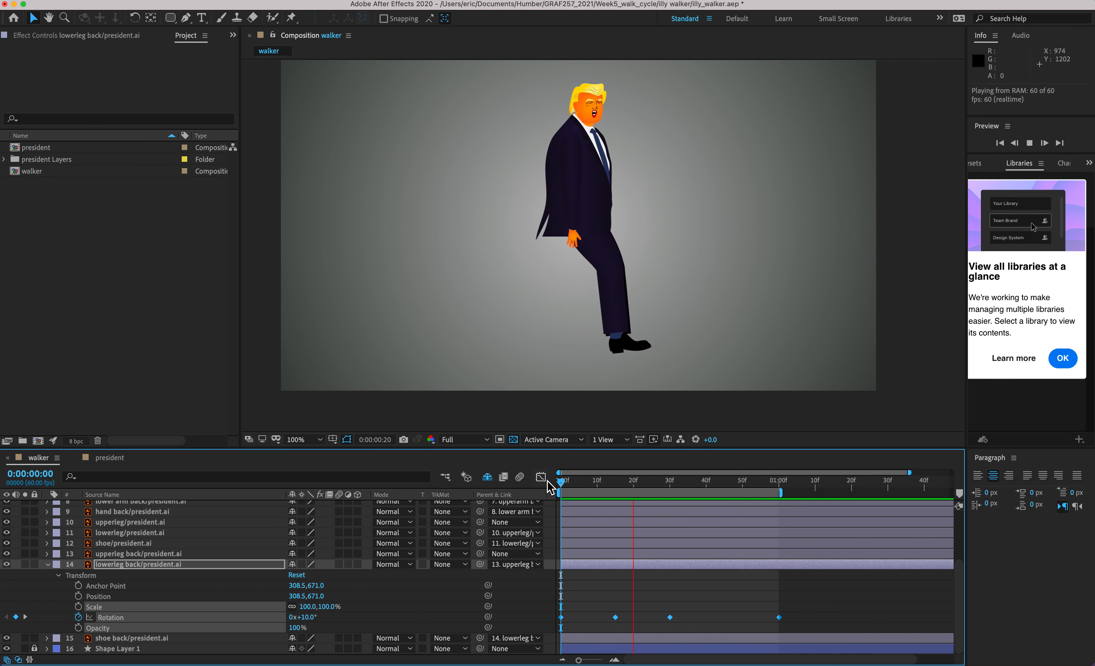
left_click_drag(548, 479, 498, 434)
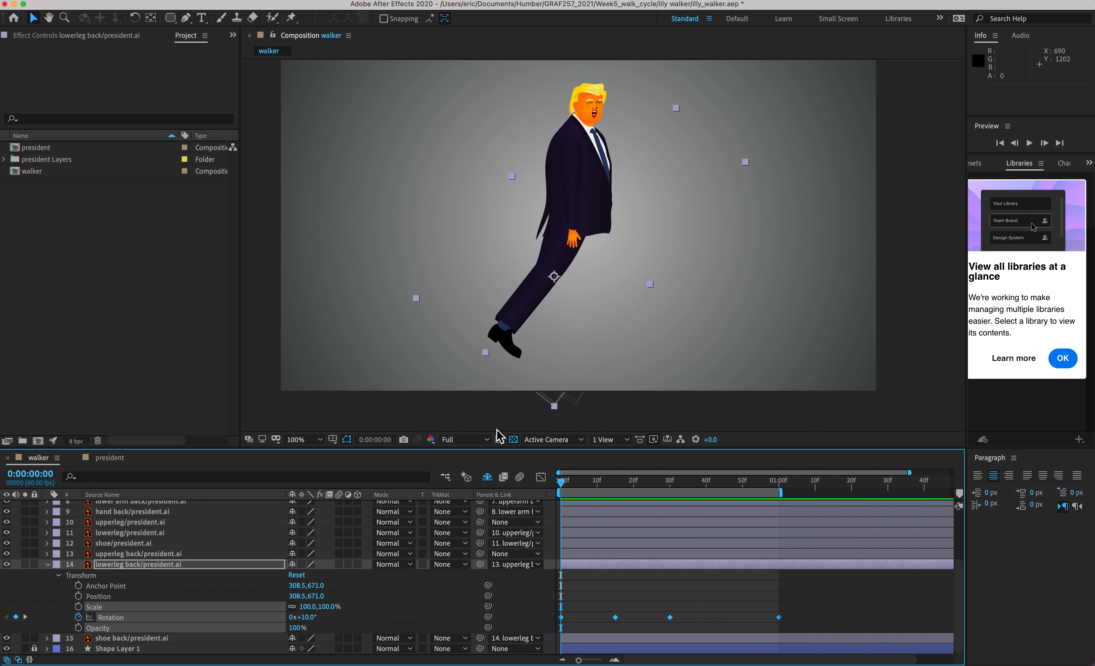
- Examine the leg poses against the lowerleg back Rotation keyframes at frame 0, frame 30 and 0:00:01:00
left_click(693, 603)
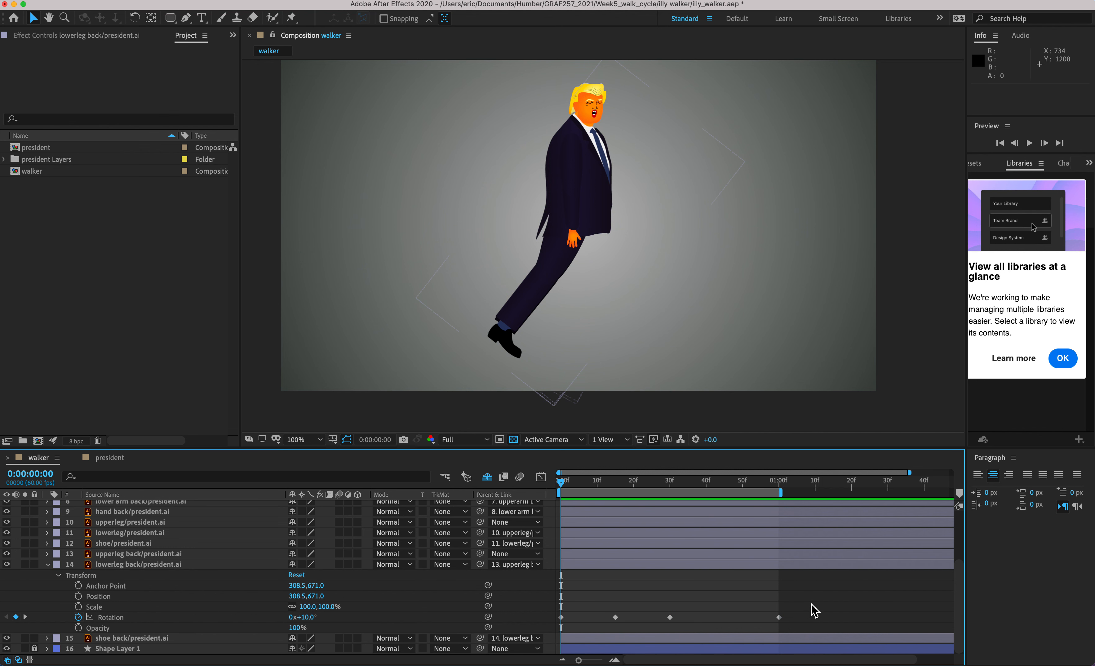
left_click_drag(810, 603, 564, 633)
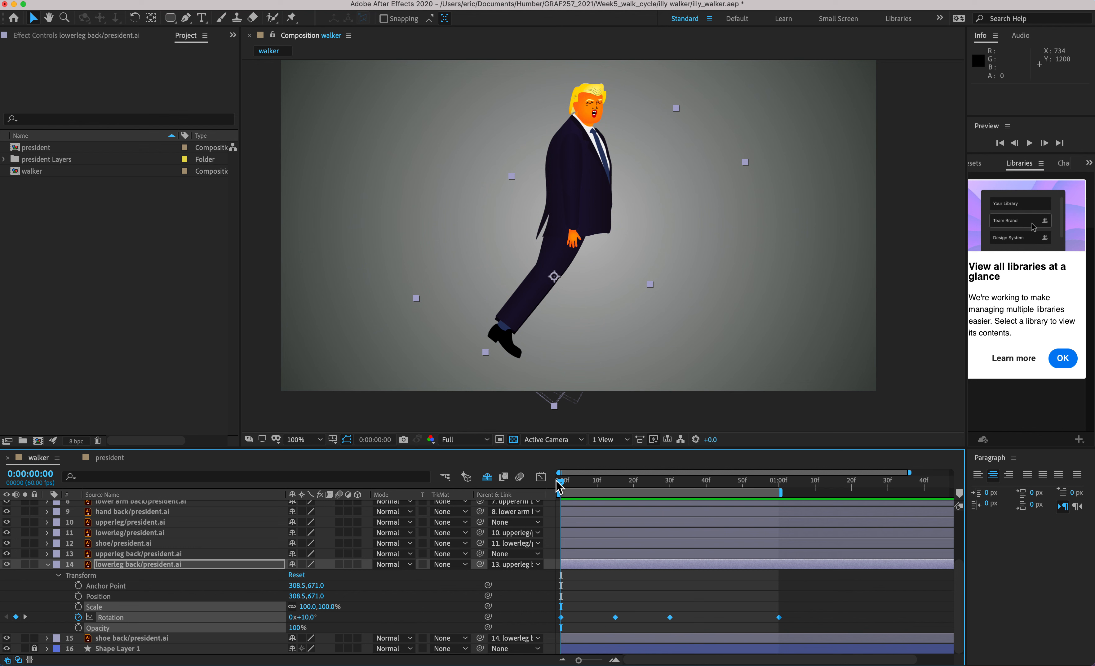
left_click_drag(559, 486, 671, 490)
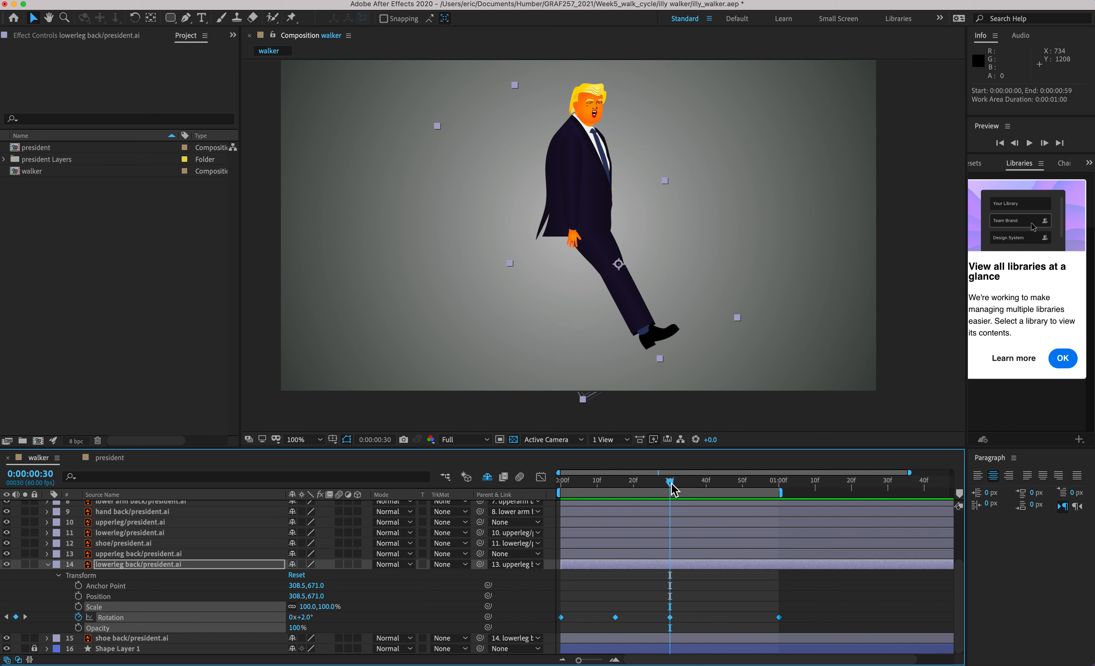
mouse_move(671, 482)
left_mouse_down()
mouse_move(732, 473)
mouse_move(673, 484)
left_mouse_up()
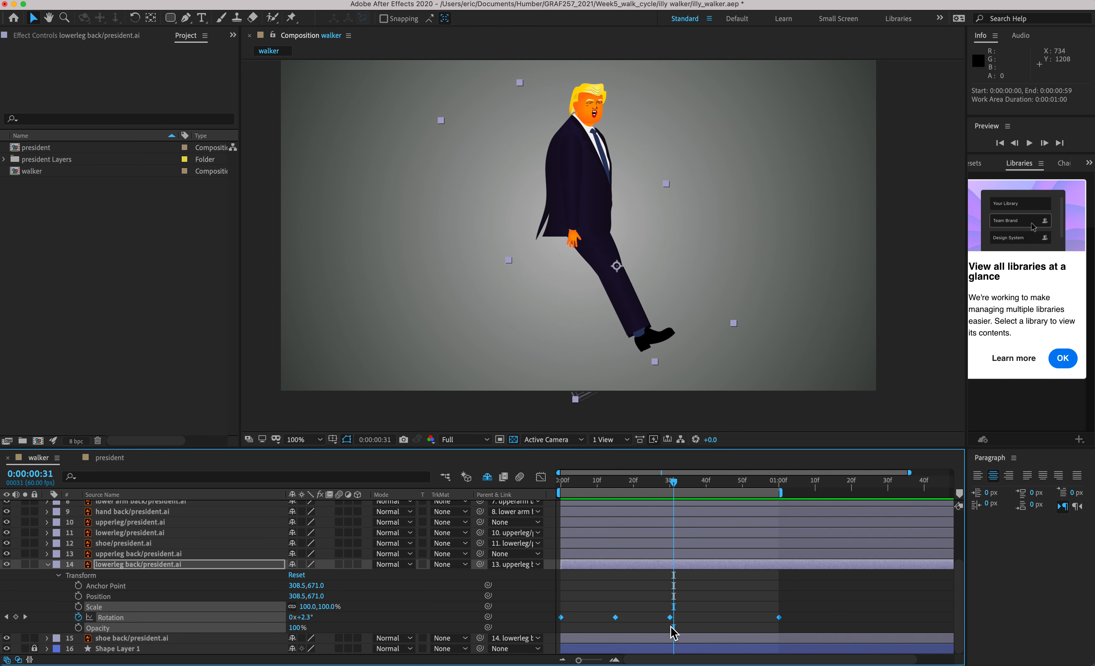
key("alt+super+8")
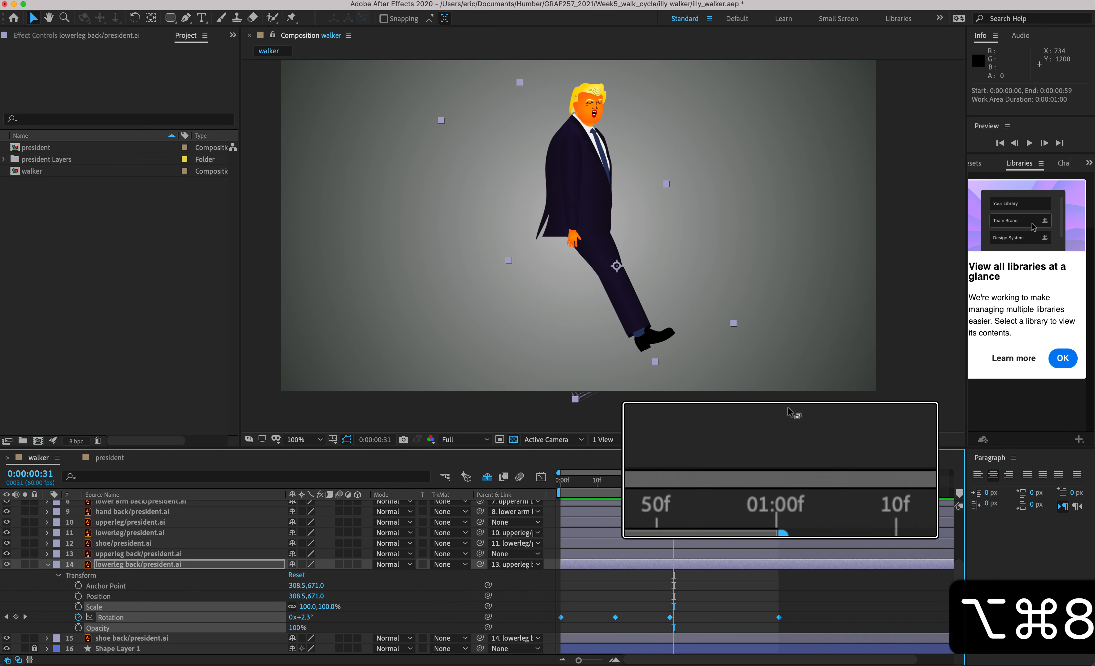
key("alt+super+8")
left_click_drag(673, 482, 779, 488)
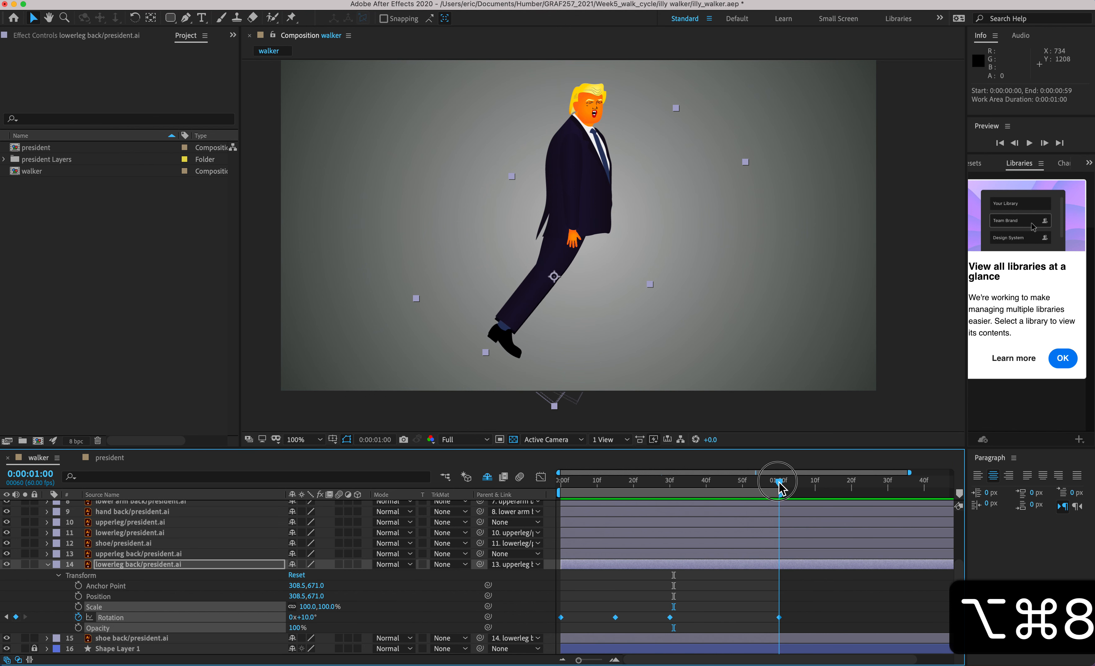
- Shift all four lowerleg back Rotation keyframes forward in time by 30 frames, placing the third one at 0:00:01:00
left_click(816, 620)
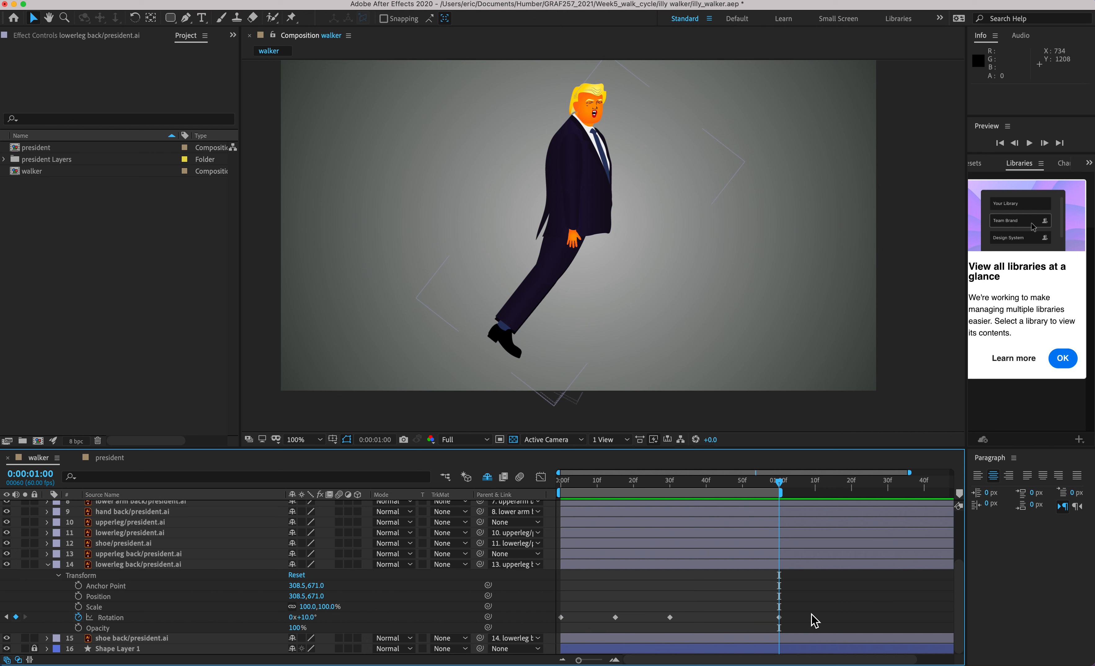
left_click_drag(817, 602, 562, 629)
left_click_drag(671, 621, 782, 624)
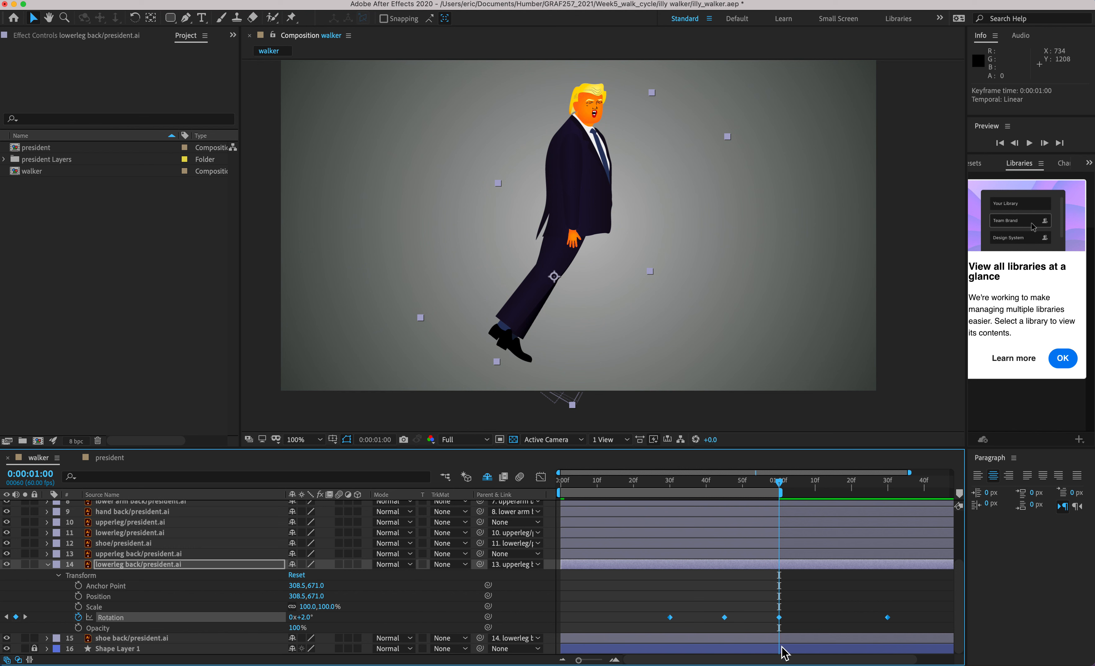
- Shift all four upperleg back Rotation keyframes forward by 30 frames, placing the third at 0:00:01:00, and review the motion
left_click(833, 600)
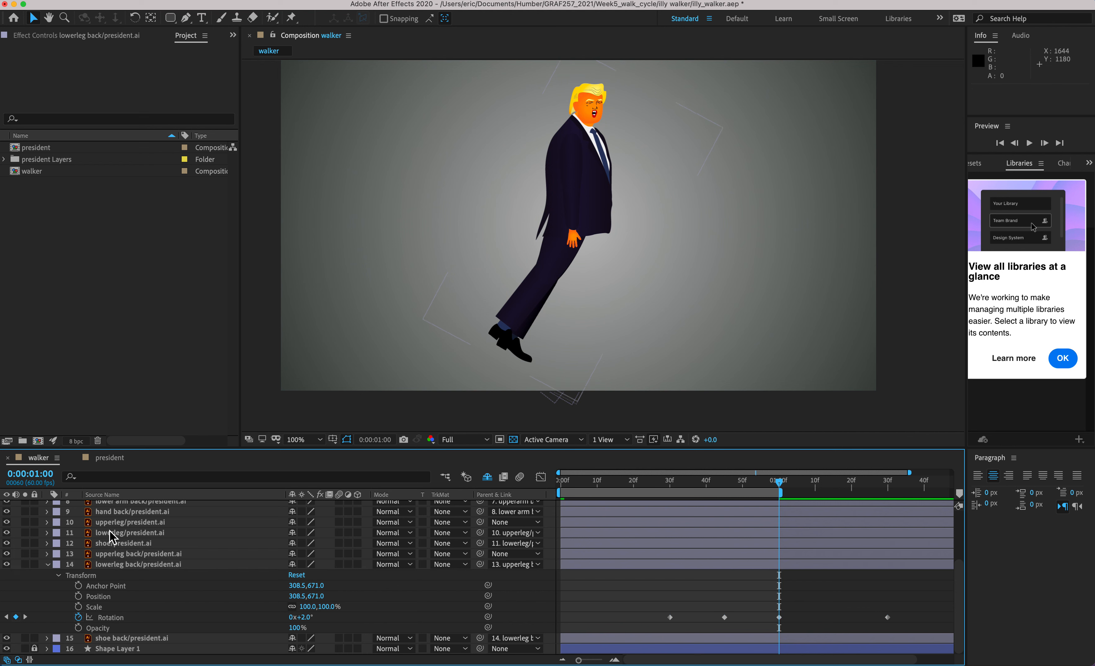
left_click(47, 554)
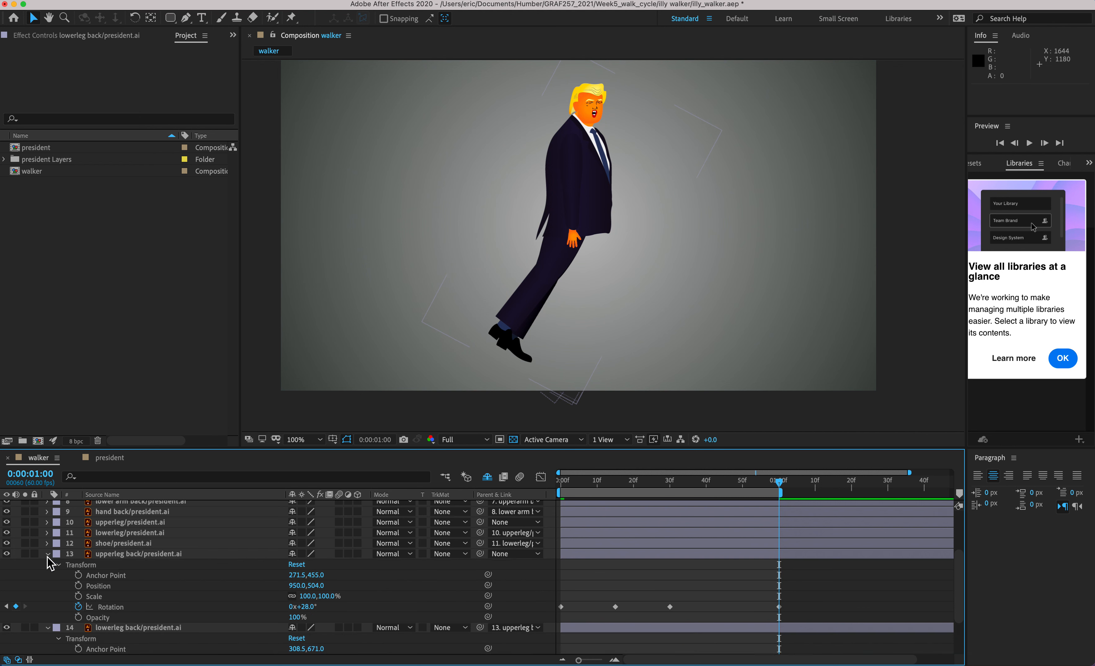
left_click_drag(822, 586, 561, 616)
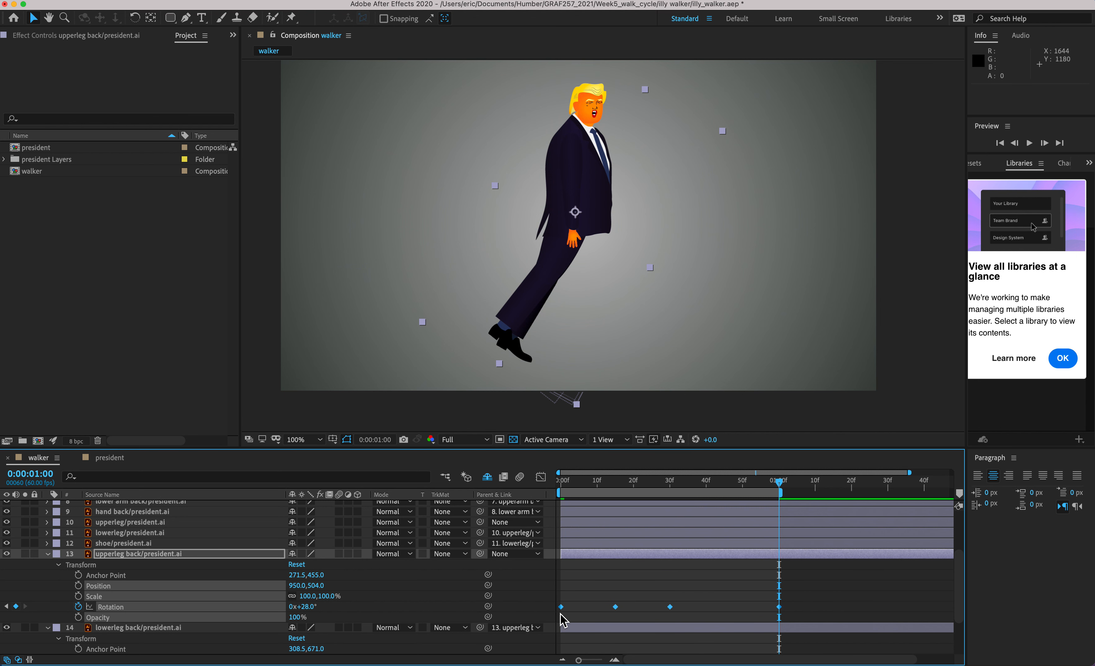
left_click(618, 608)
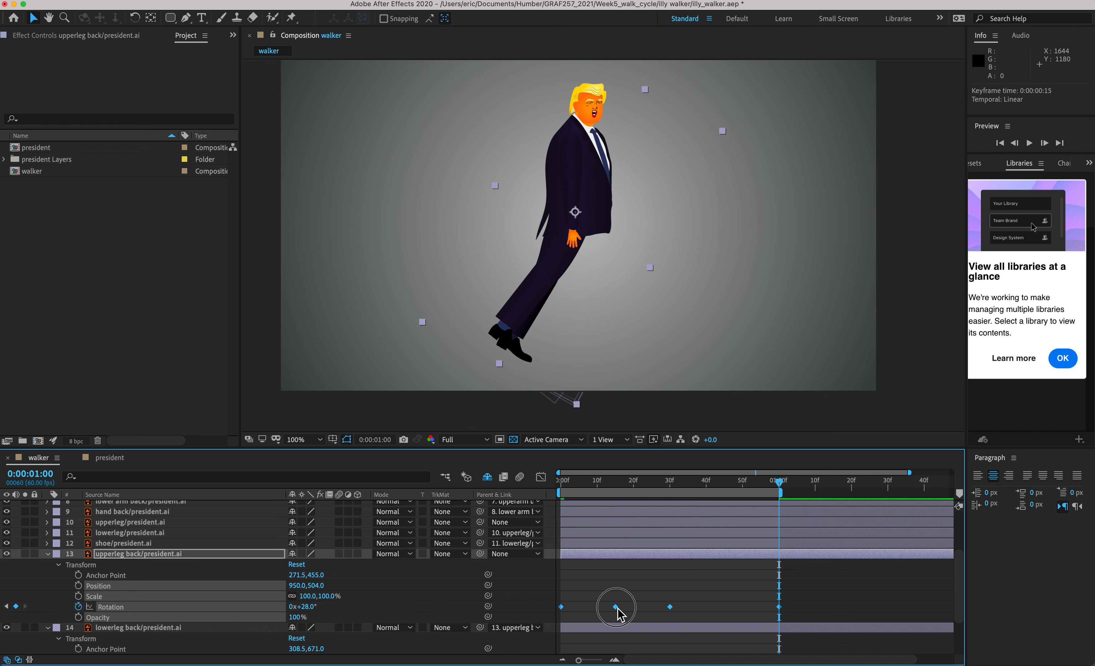
left_click_drag(618, 608, 730, 613)
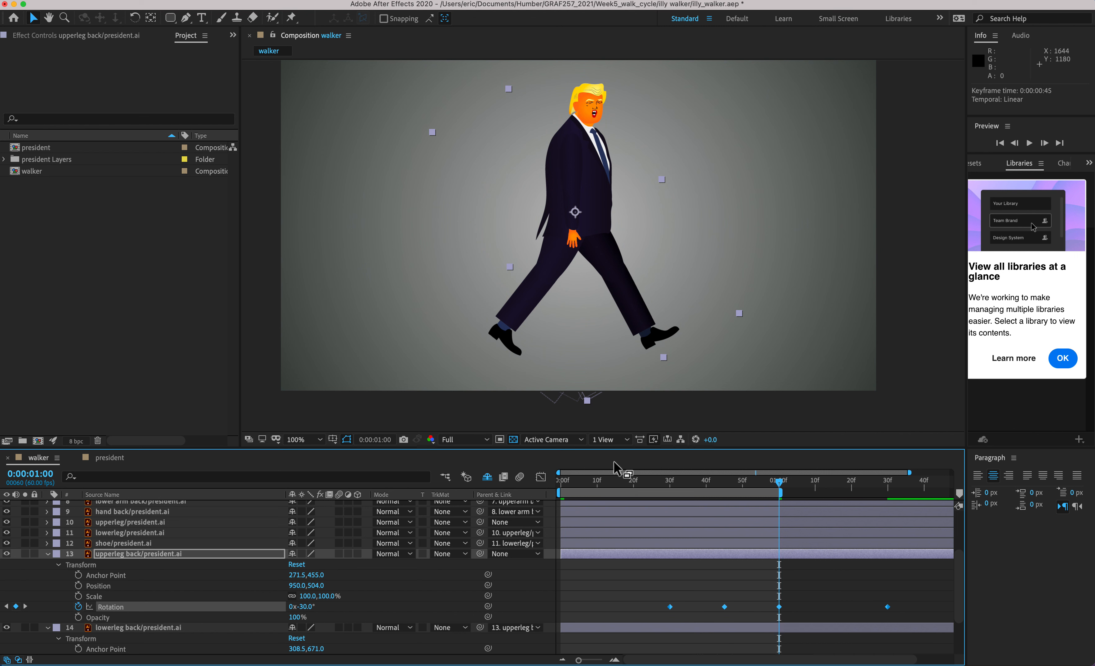
left_click_drag(594, 481, 546, 483)
key("space")
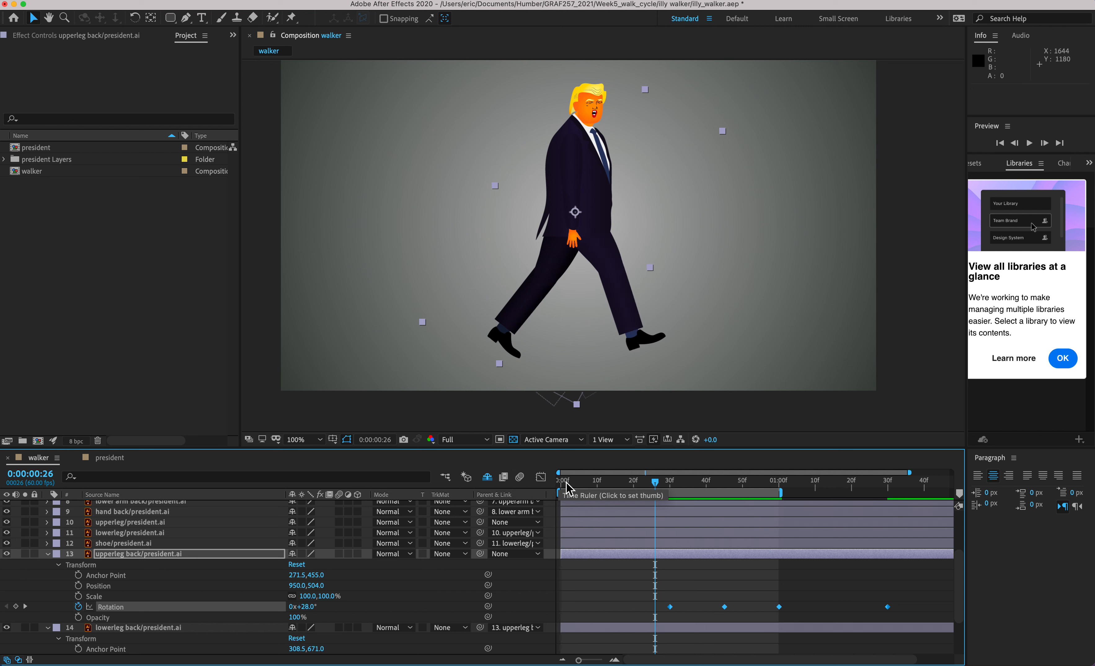
left_click_drag(567, 482, 783, 500)
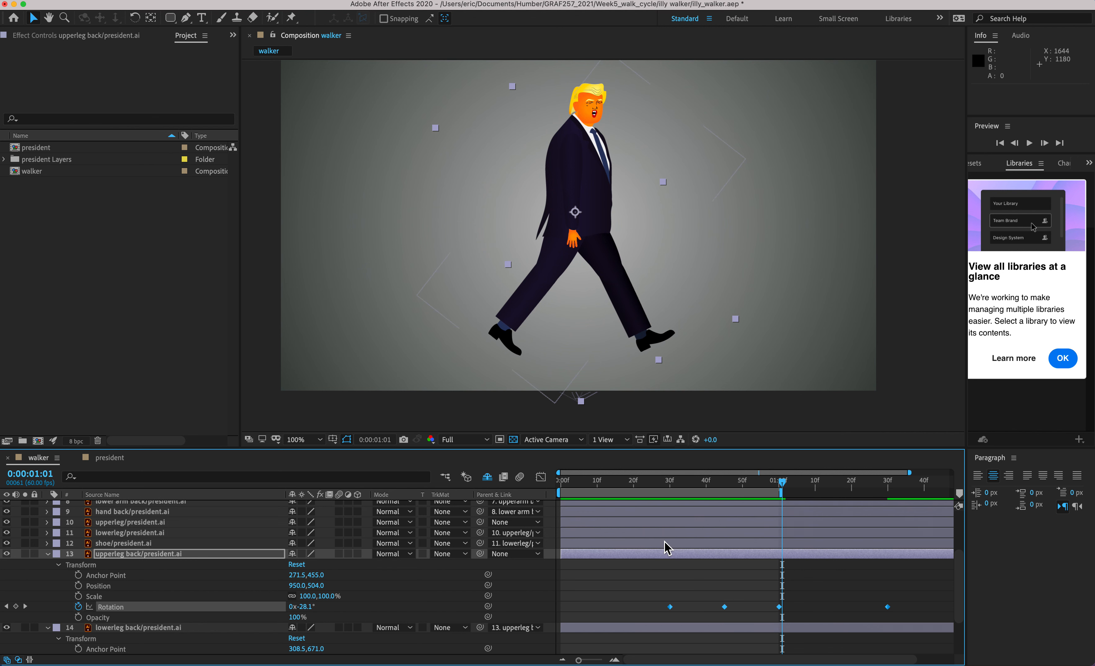
left_click_drag(657, 489, 561, 493)
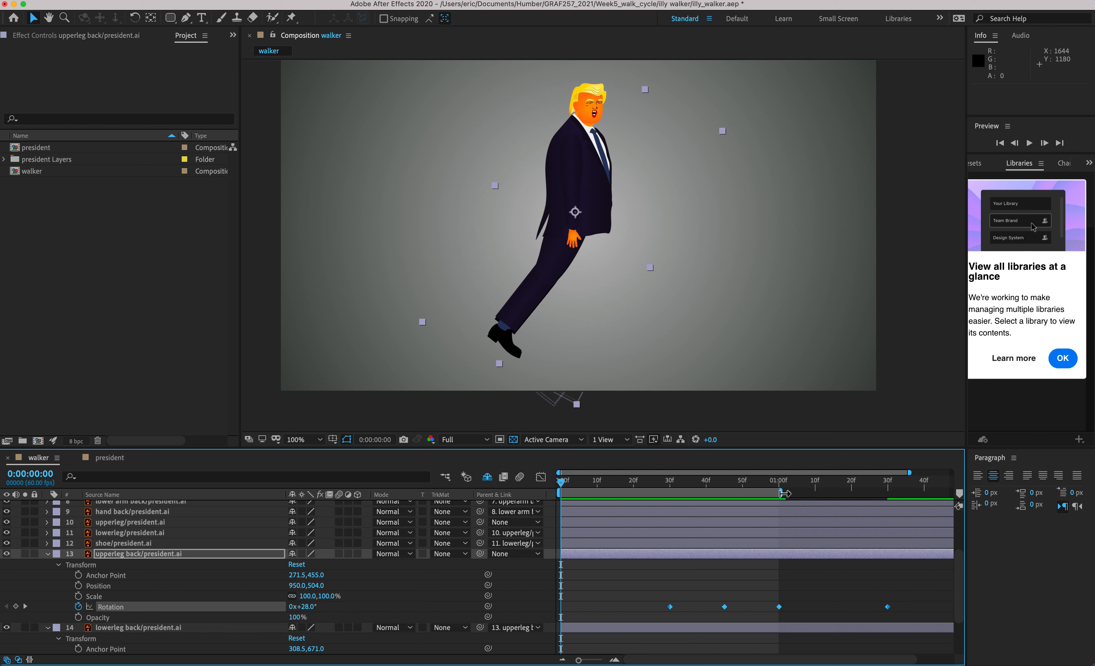
- Copy the upperleg back Rotation keyframe at 0:00:01:00 and paste it at 0:00:00:00
left_click(758, 484)
left_click_drag(758, 484, 781, 487)
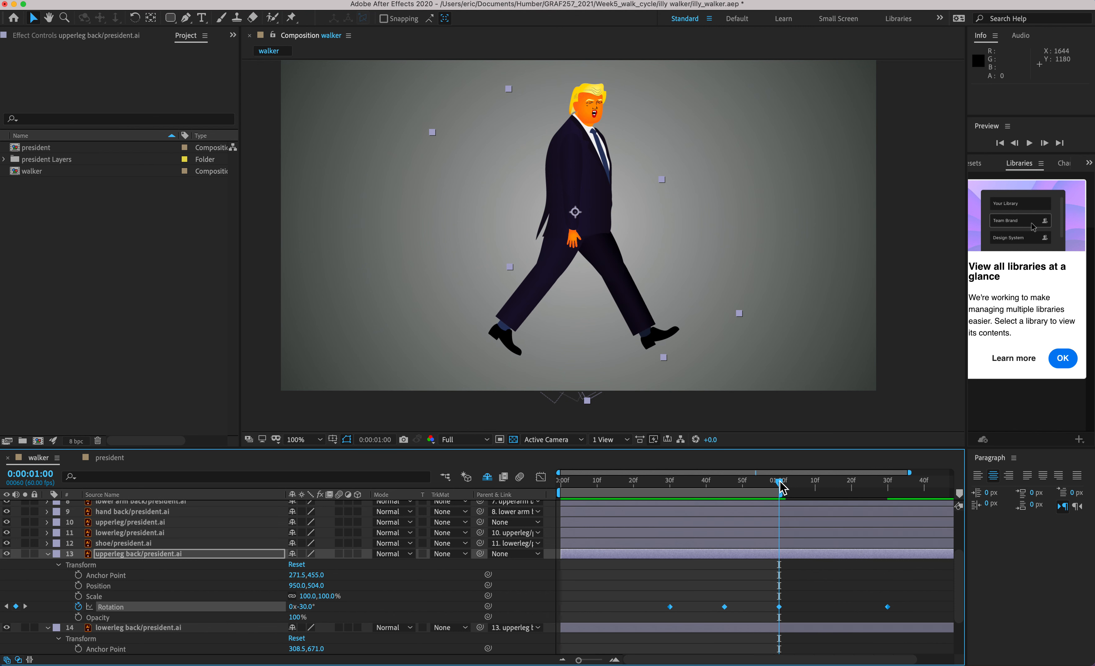
left_click(815, 585)
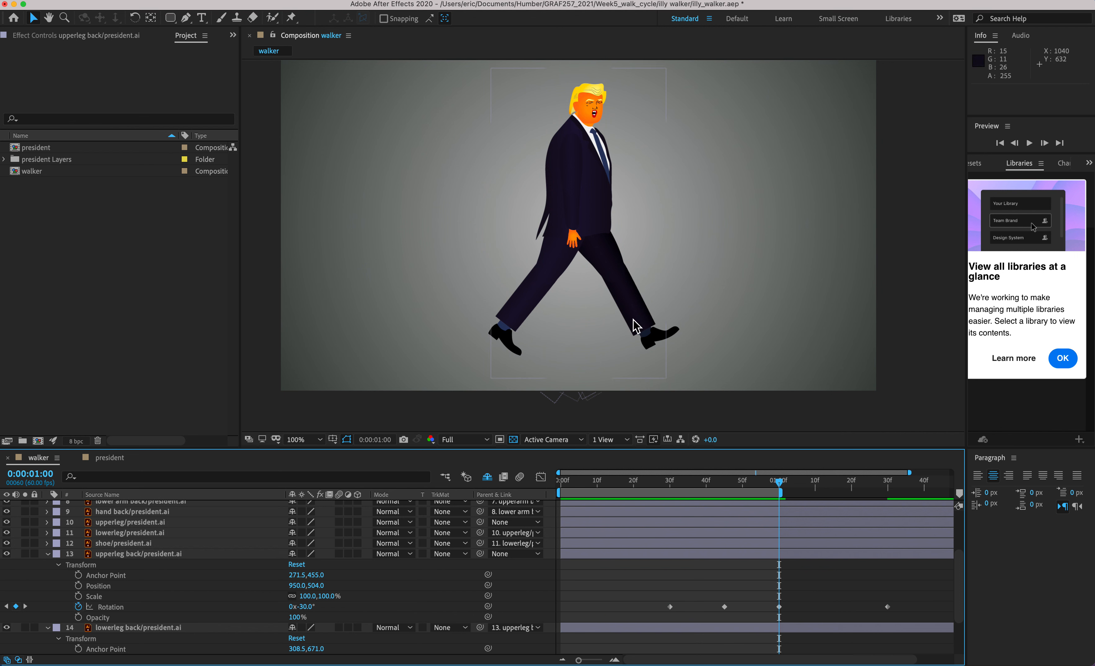
left_click_drag(814, 584, 734, 643)
key("alt+super+8")
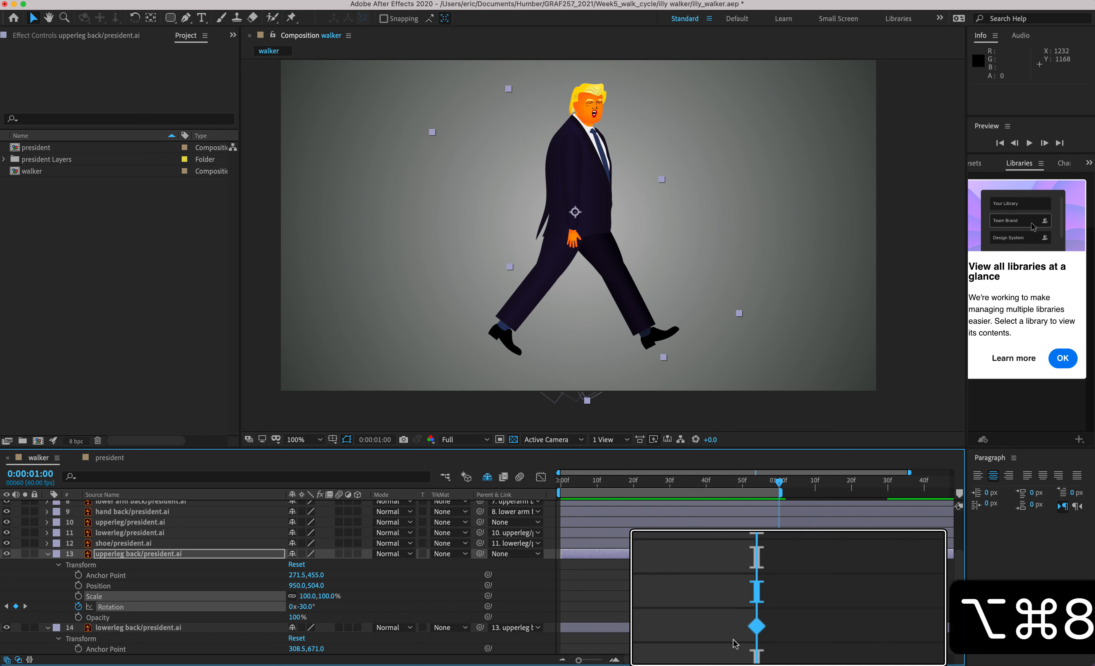
key("super+c")
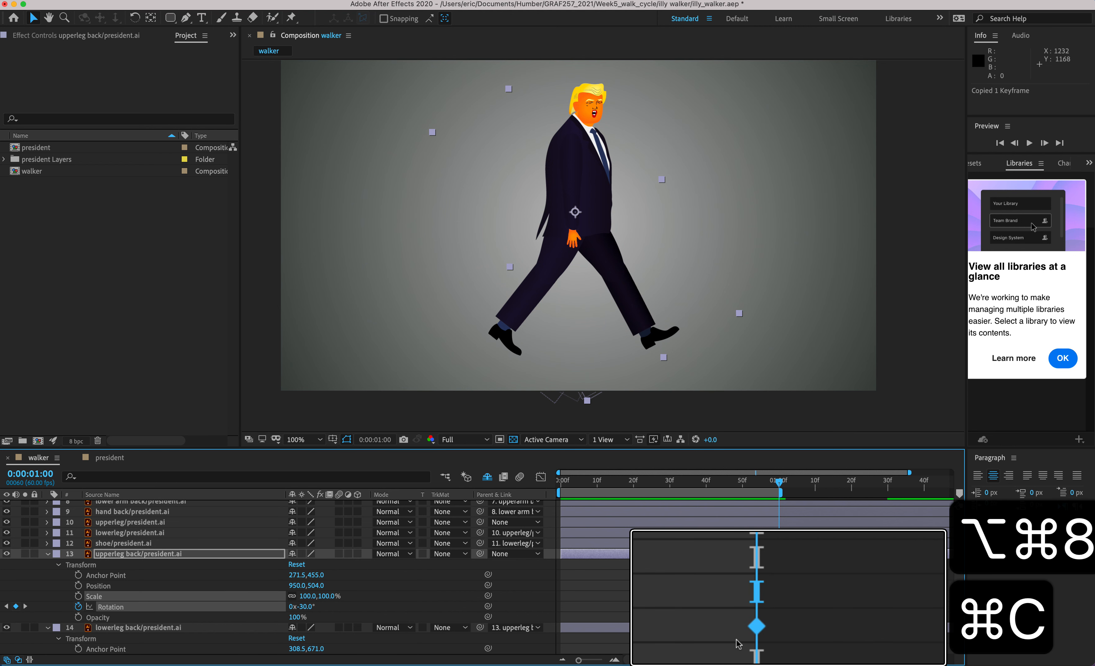
key("alt+super+8")
left_click_drag(594, 482, 544, 485)
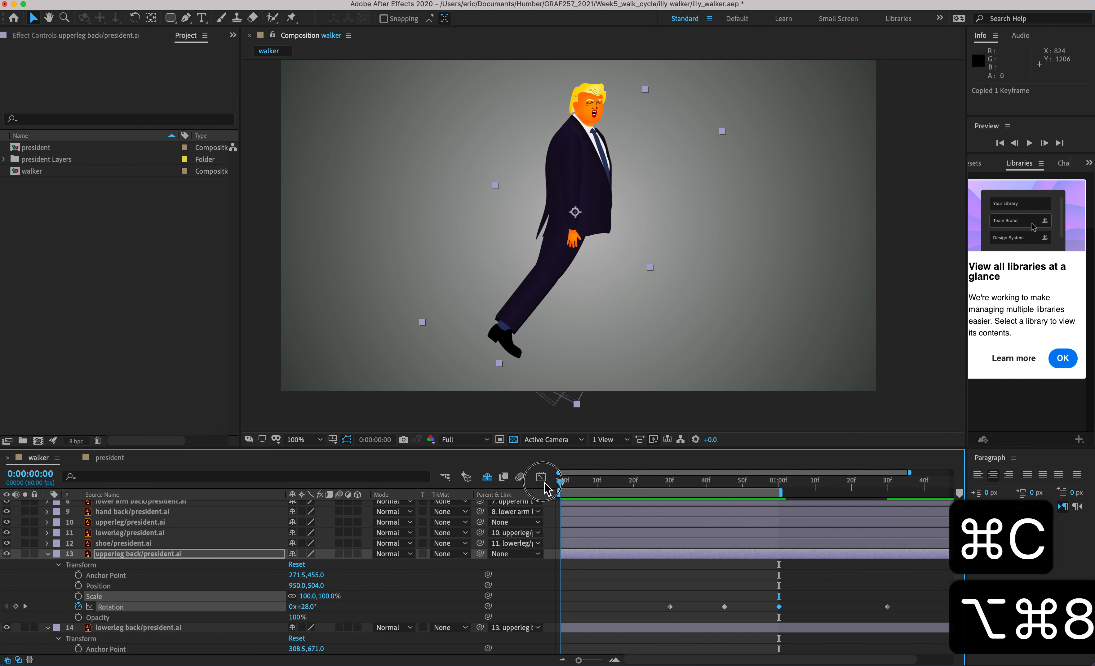
key("super+v")
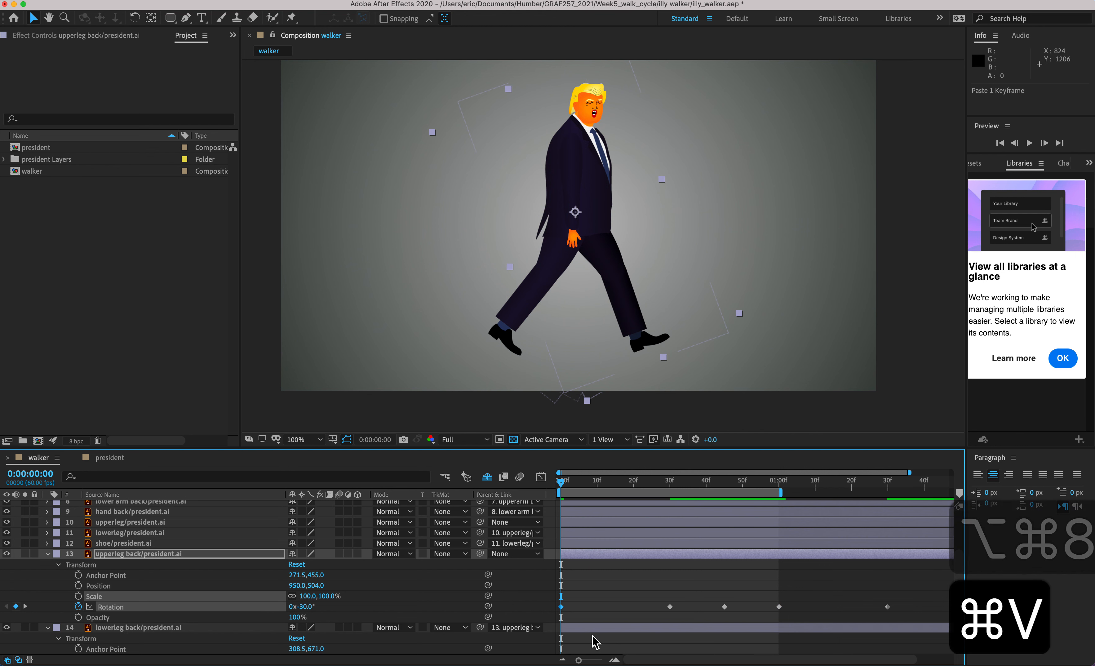
- Copy the lowerleg back Rotation keyframe at 0:00:01:00 and paste it at 0:00:00:00
scroll(595, 642, "down", 3)
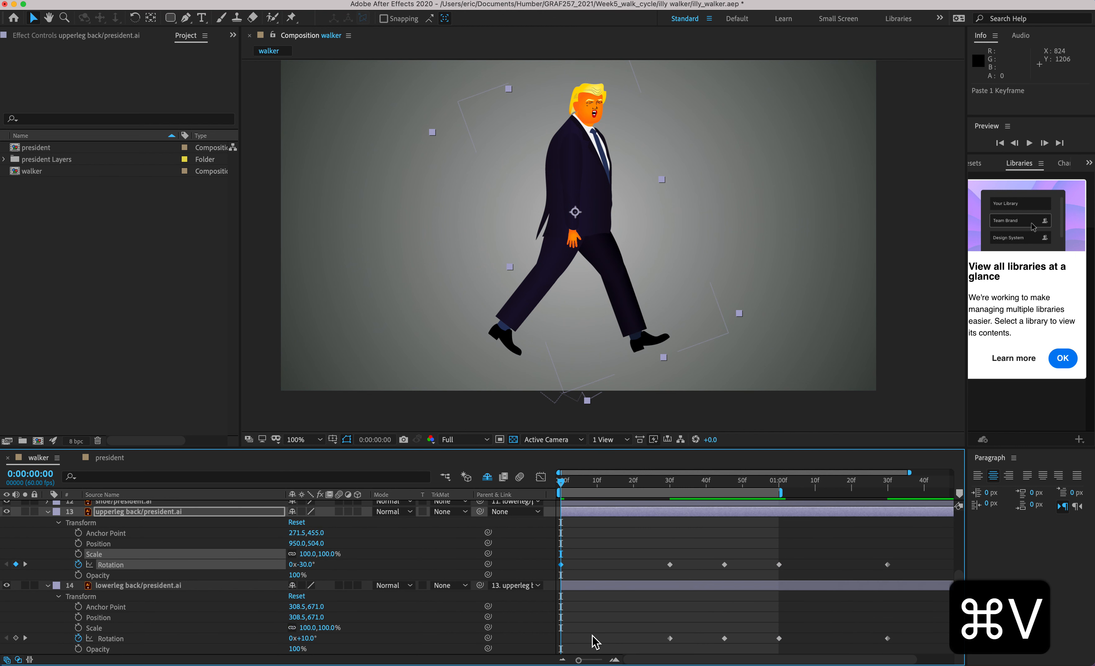
scroll(593, 643, "down", 2)
left_click(166, 566)
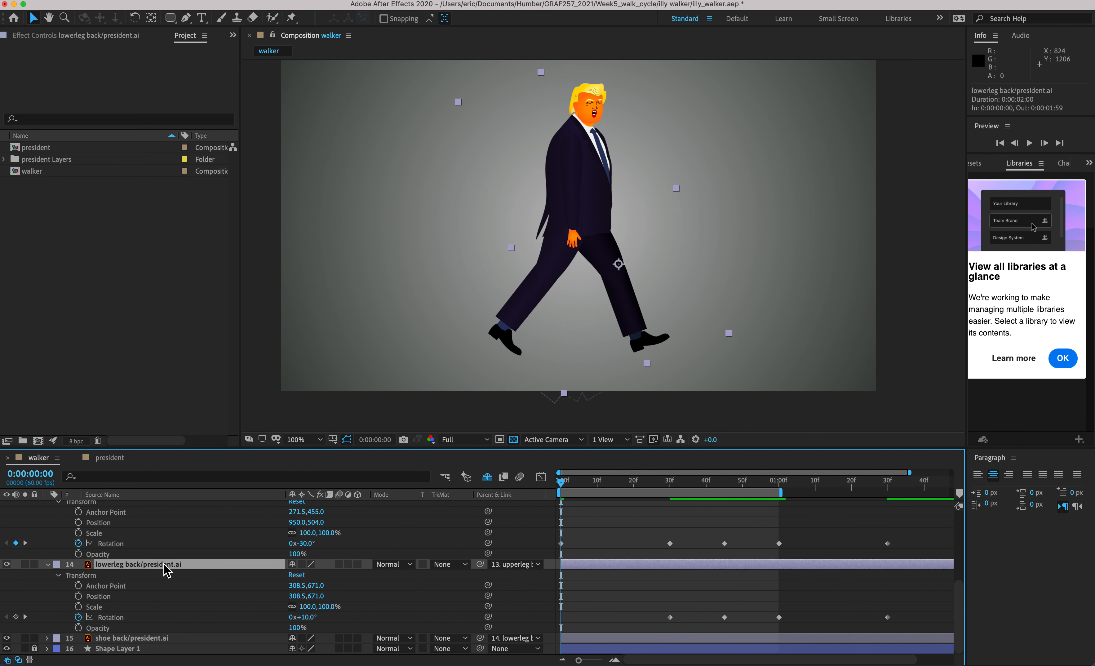
left_click_drag(804, 606, 766, 629)
left_click(781, 482)
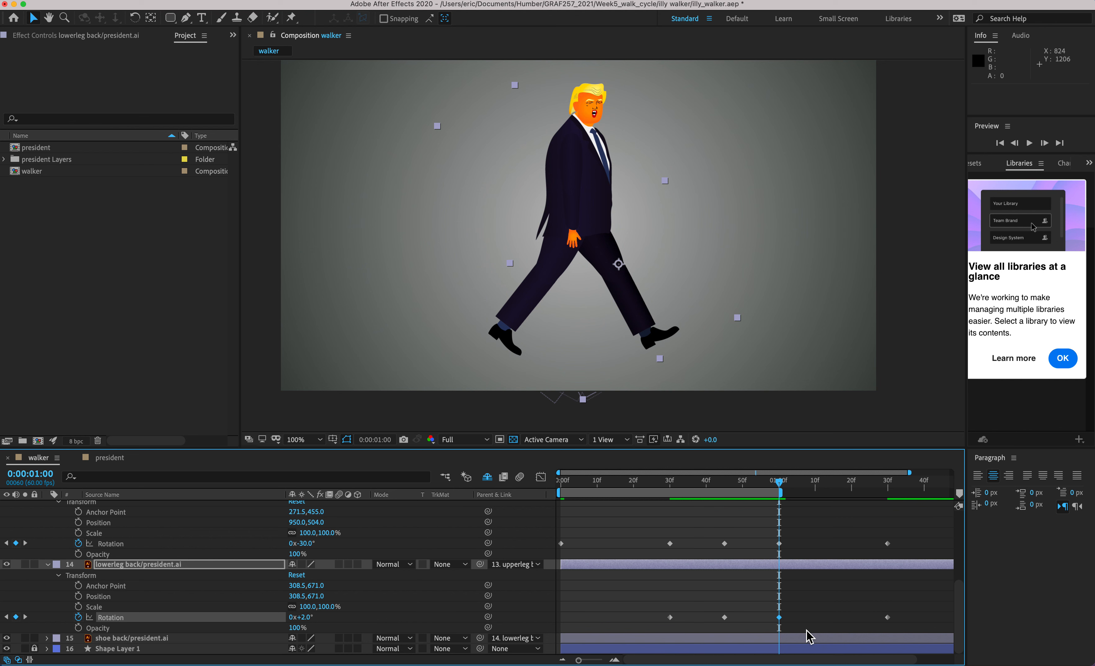
left_click_drag(804, 600, 775, 629)
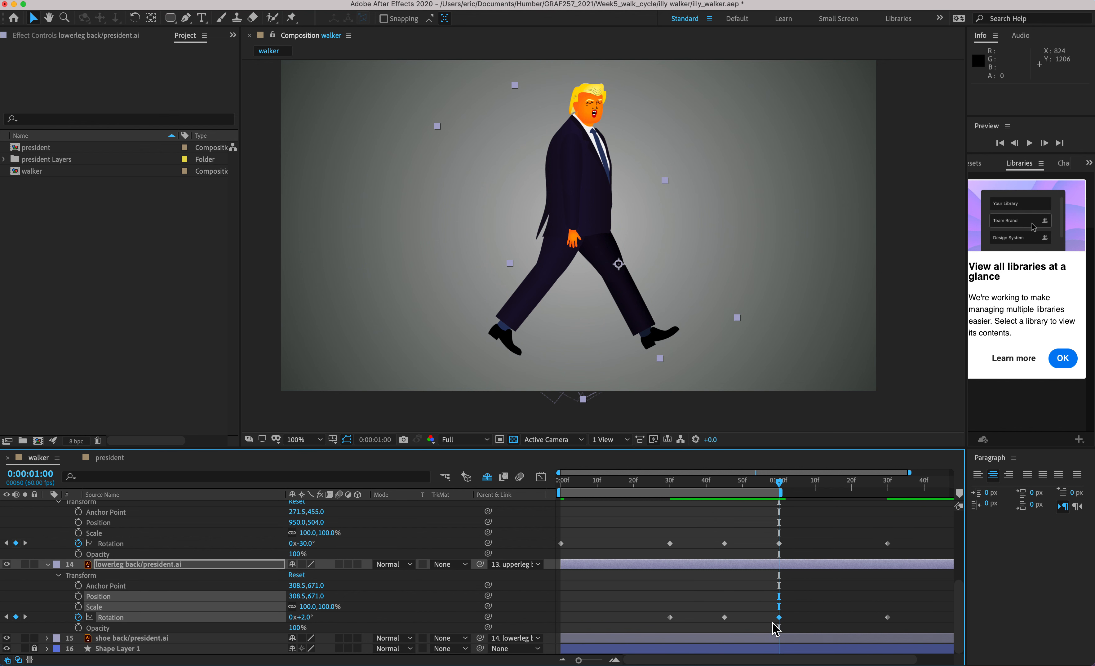
key("cmd+c")
left_click(583, 484)
left_click(558, 483)
key("super+v")
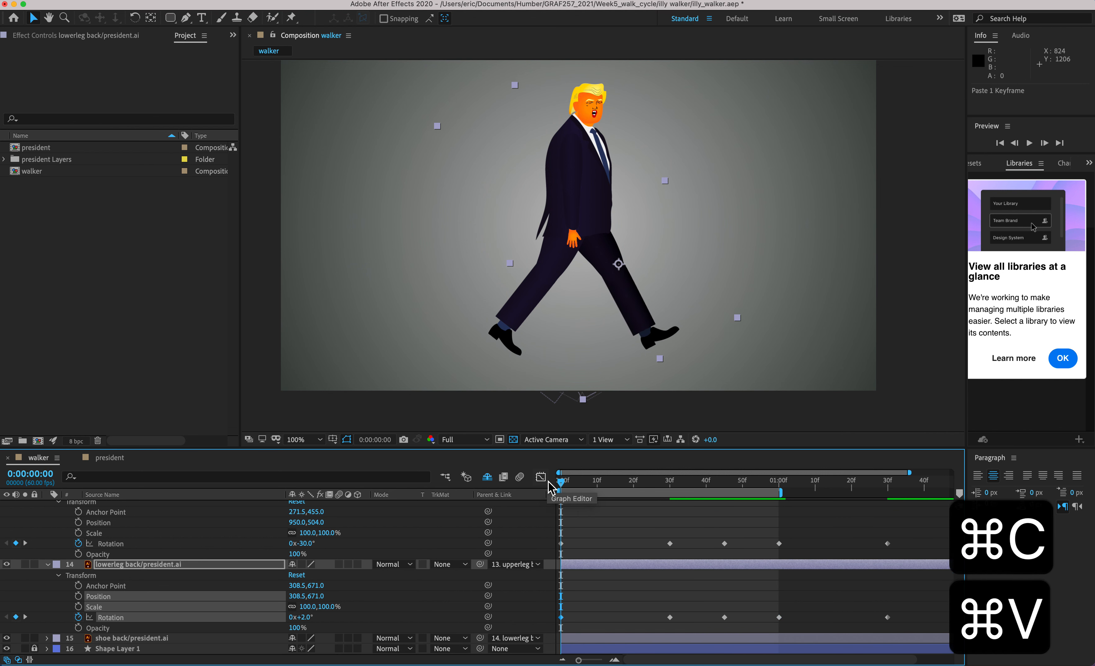
- Play the one-second walk cycle and examine the leg poses throughout it, including frame 15
key("space")
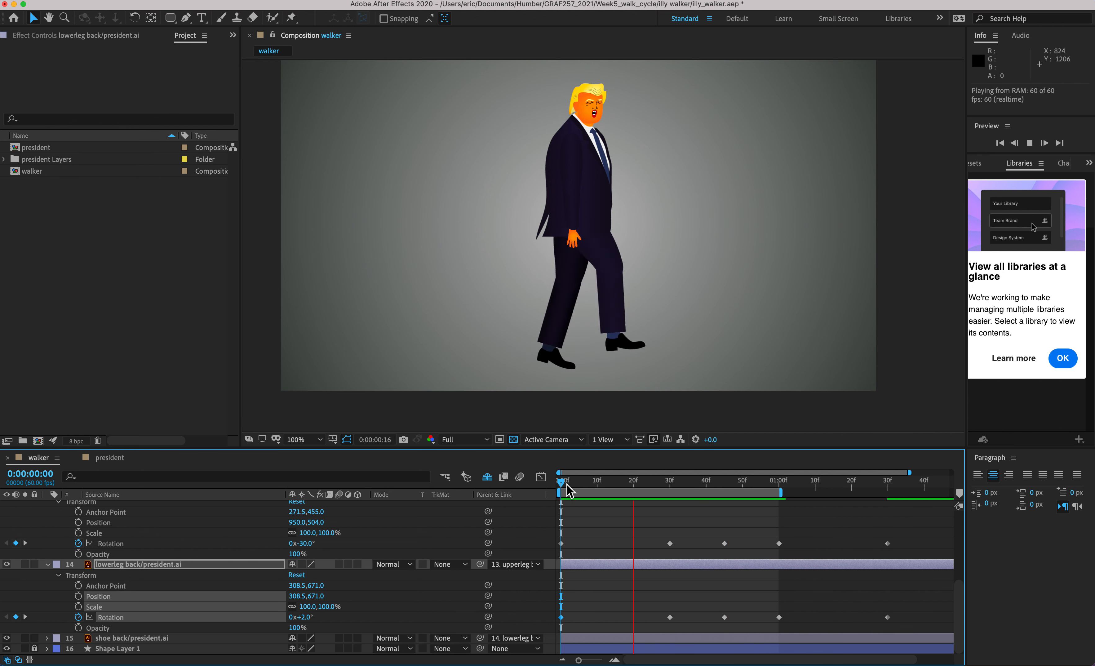
left_click(664, 589)
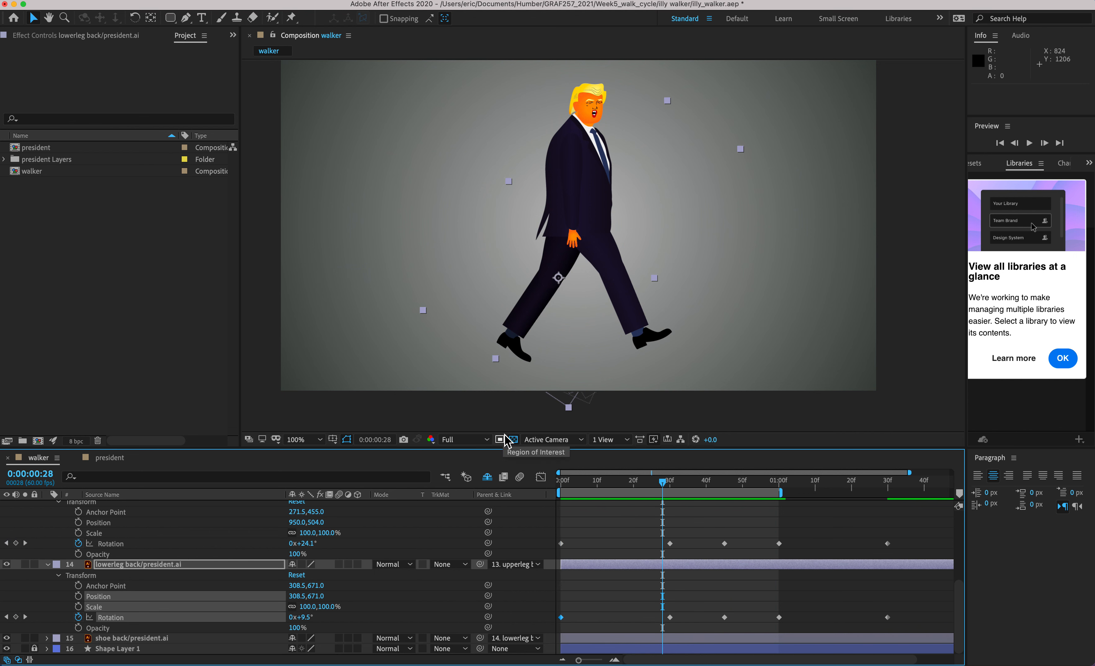
left_click_drag(624, 482, 738, 494)
left_click_drag(774, 500, 800, 526)
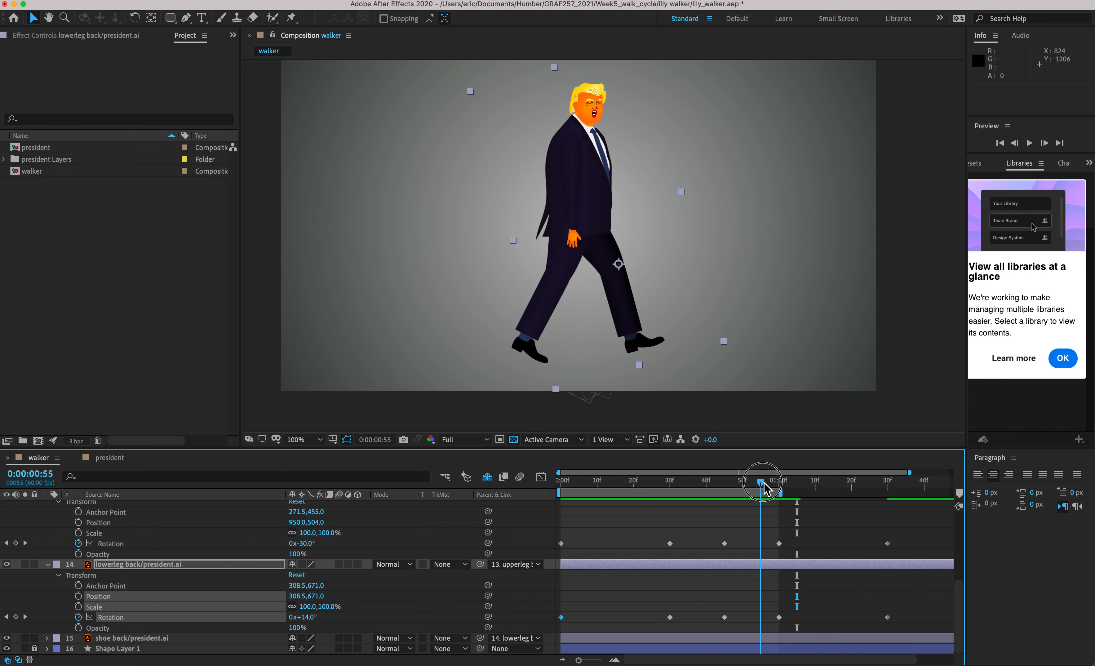
left_click(578, 483)
mouse_move(576, 482)
left_mouse_down()
mouse_move(677, 496)
mouse_move(558, 489)
left_mouse_up()
key("space")
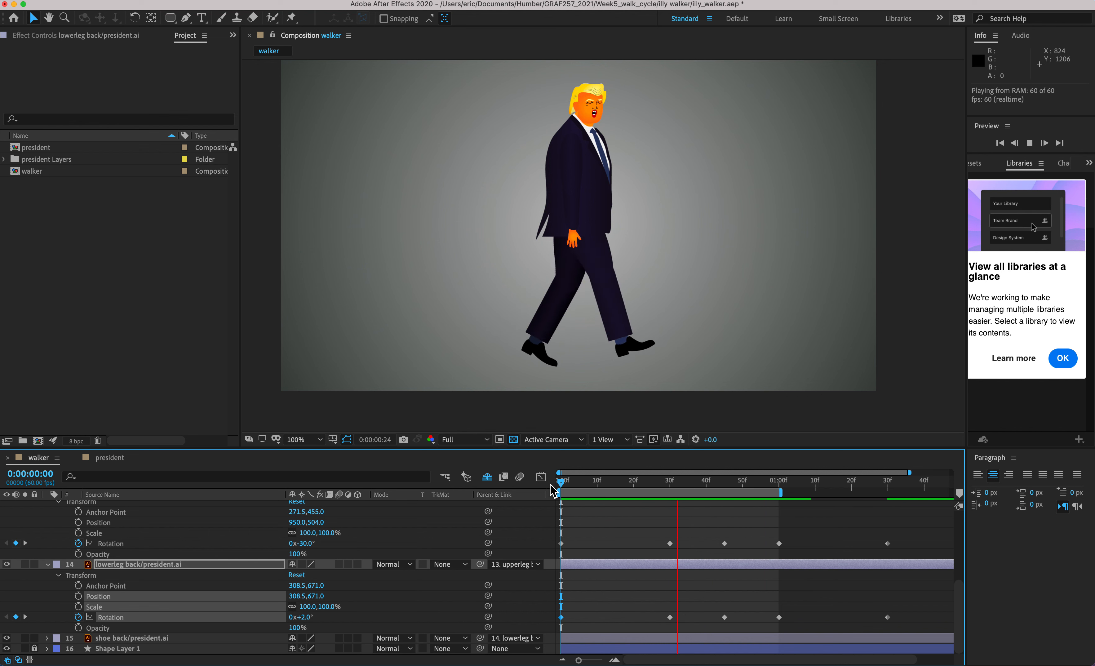
key("space")
mouse_move(623, 478)
left_mouse_down()
mouse_move(513, 478)
mouse_move(646, 482)
mouse_move(607, 482)
mouse_move(615, 482)
left_mouse_up()
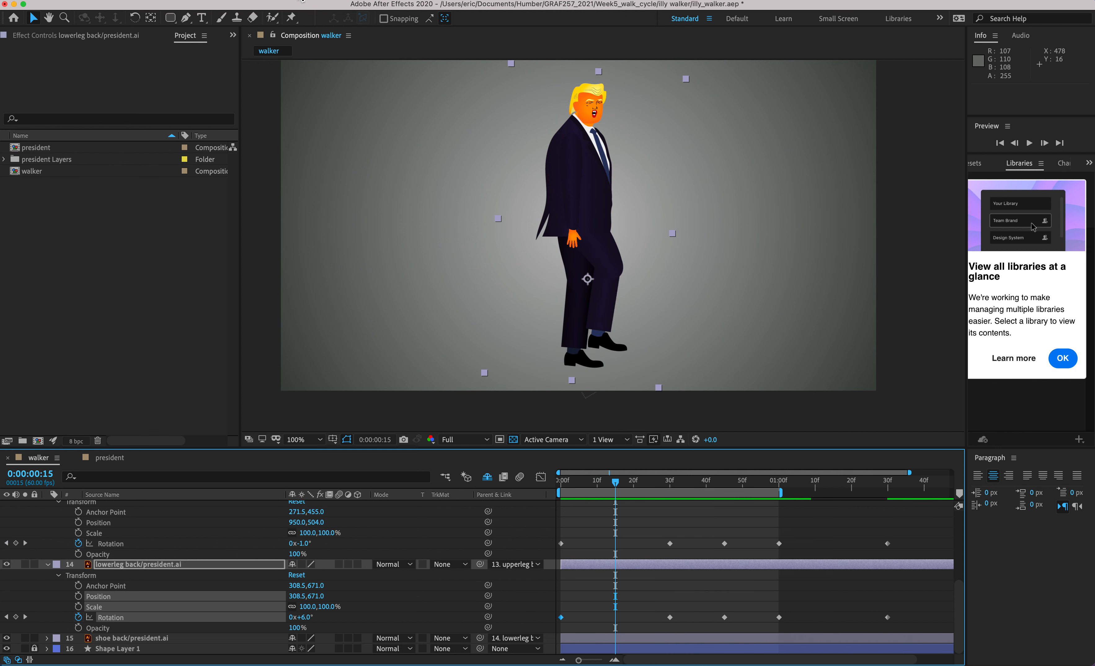
- Show the rulers and place a horizontal ground guide at the sole of the standing foot, then replay from 0:00:00:00
left_click(302, 2)
mouse_move(320, 2)
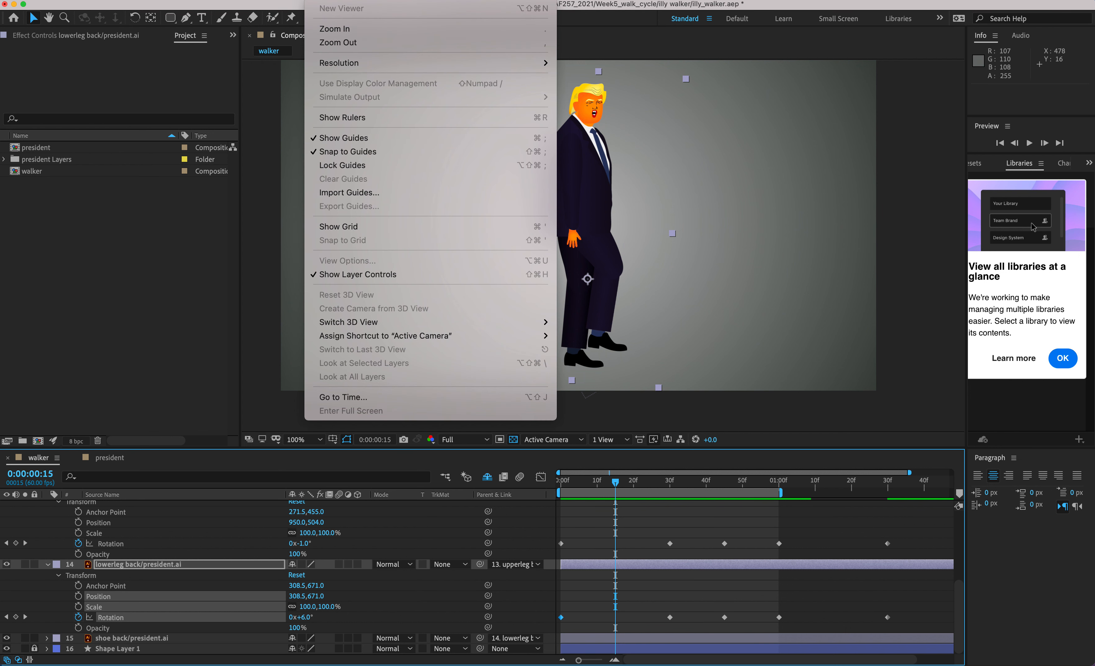
left_click(352, 121)
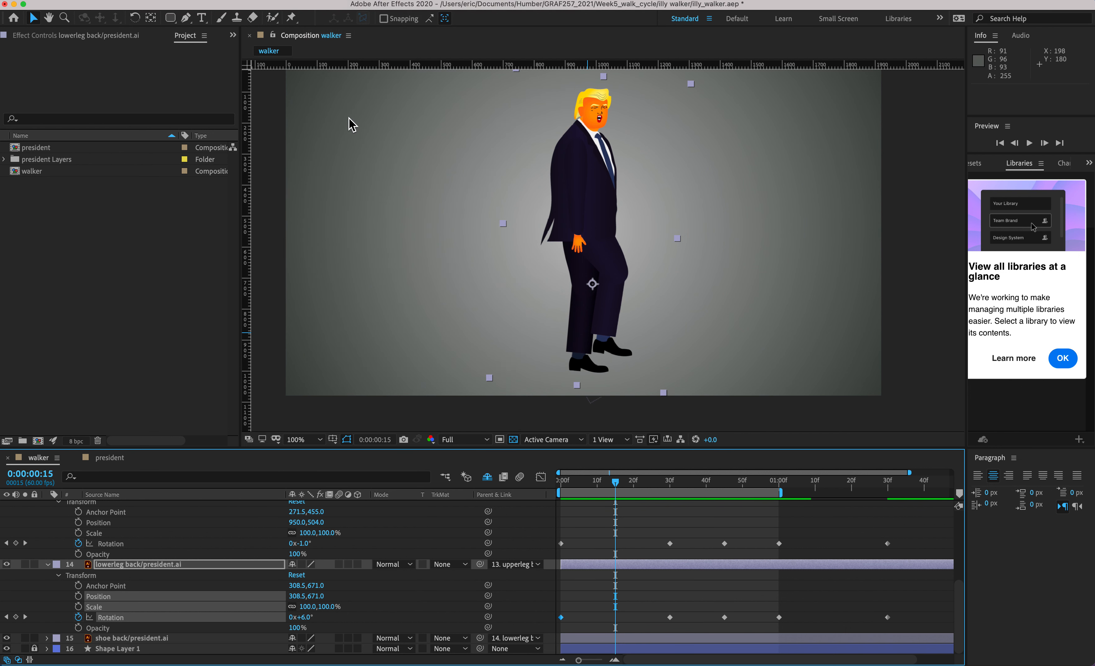
left_click_drag(370, 71, 372, 373)
left_click_drag(616, 482, 553, 500)
key("space")
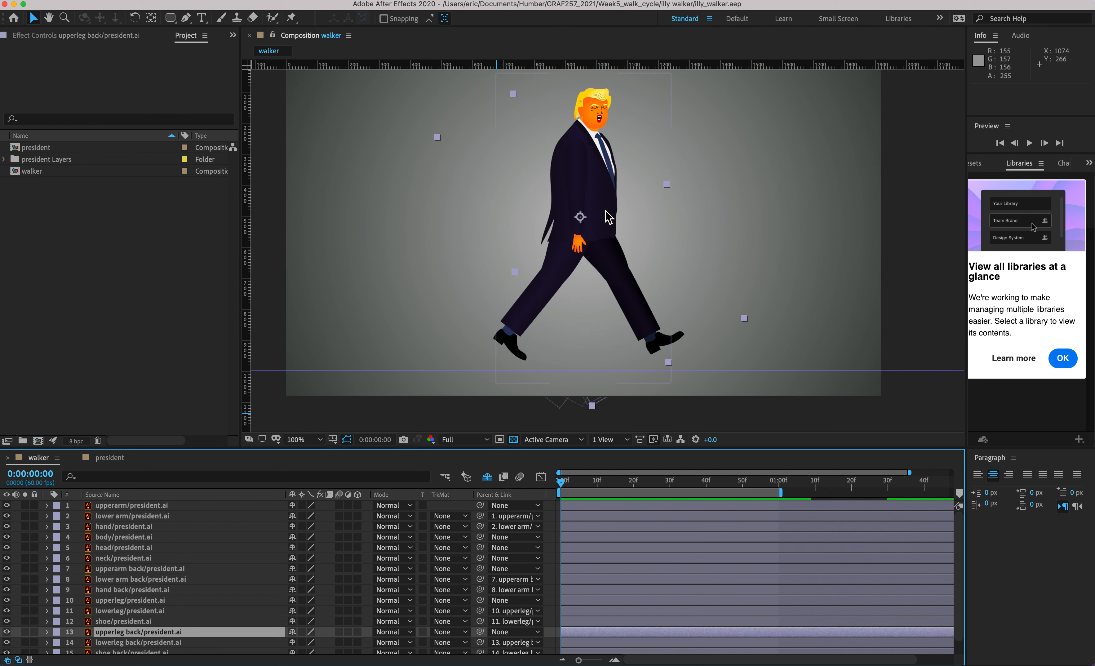
- Return to 0:00:00:00 and expand the Transform properties of the body layer
left_click(564, 483)
mouse_move(566, 485)
left_mouse_down()
mouse_move(631, 497)
mouse_move(599, 490)
mouse_move(640, 488)
mouse_move(551, 491)
mouse_move(648, 480)
mouse_move(559, 487)
left_mouse_up()
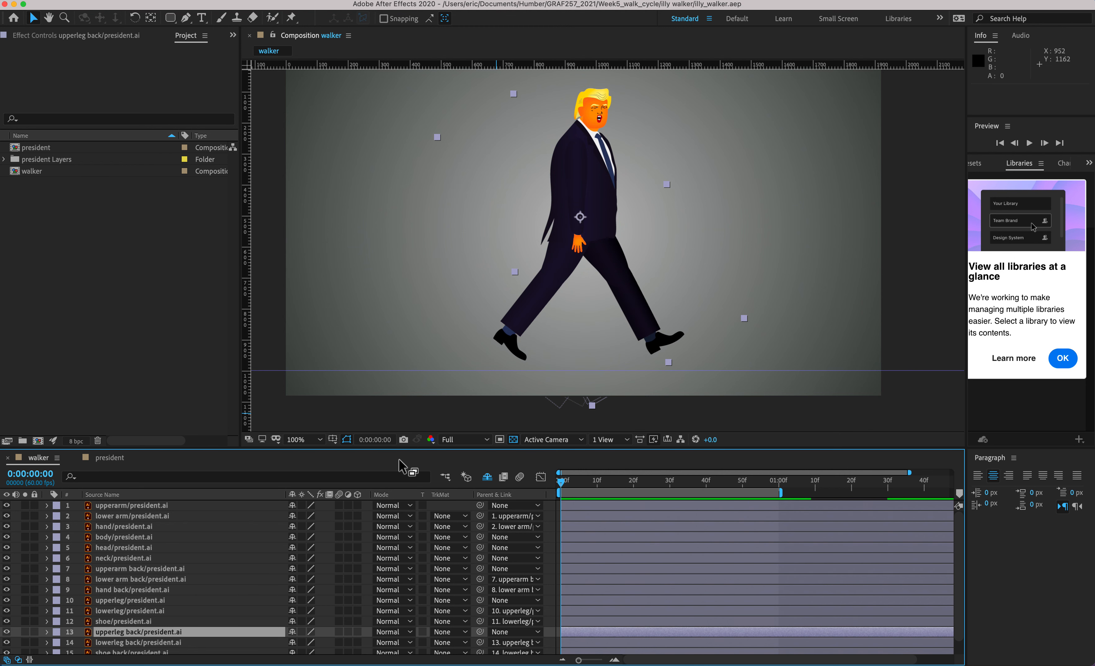
left_click(146, 538)
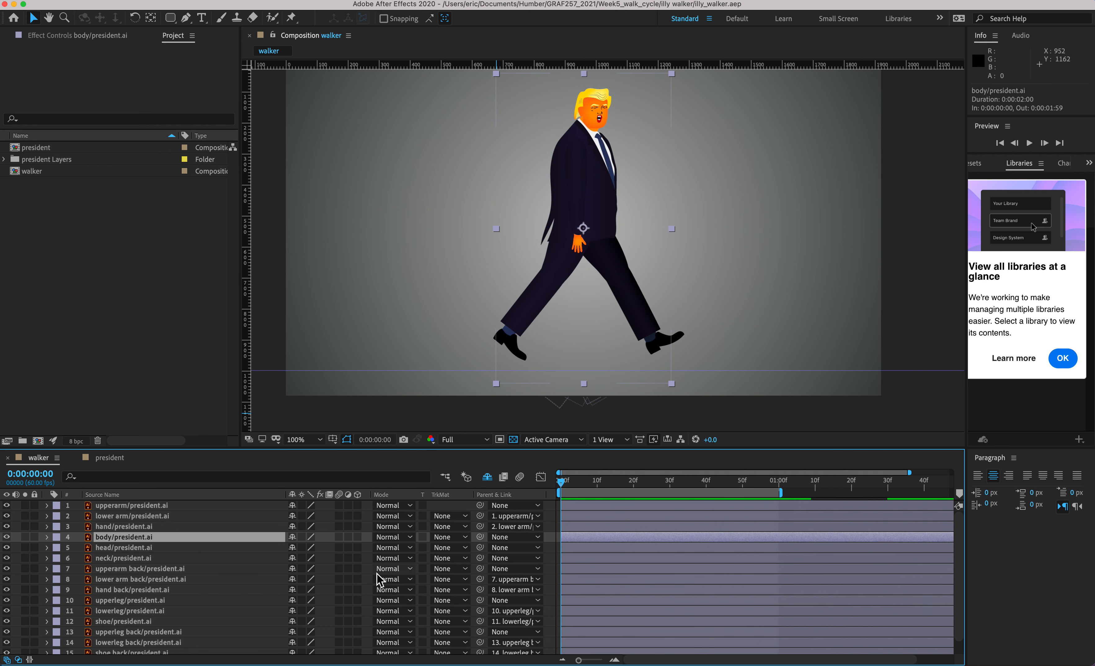
left_click(47, 538)
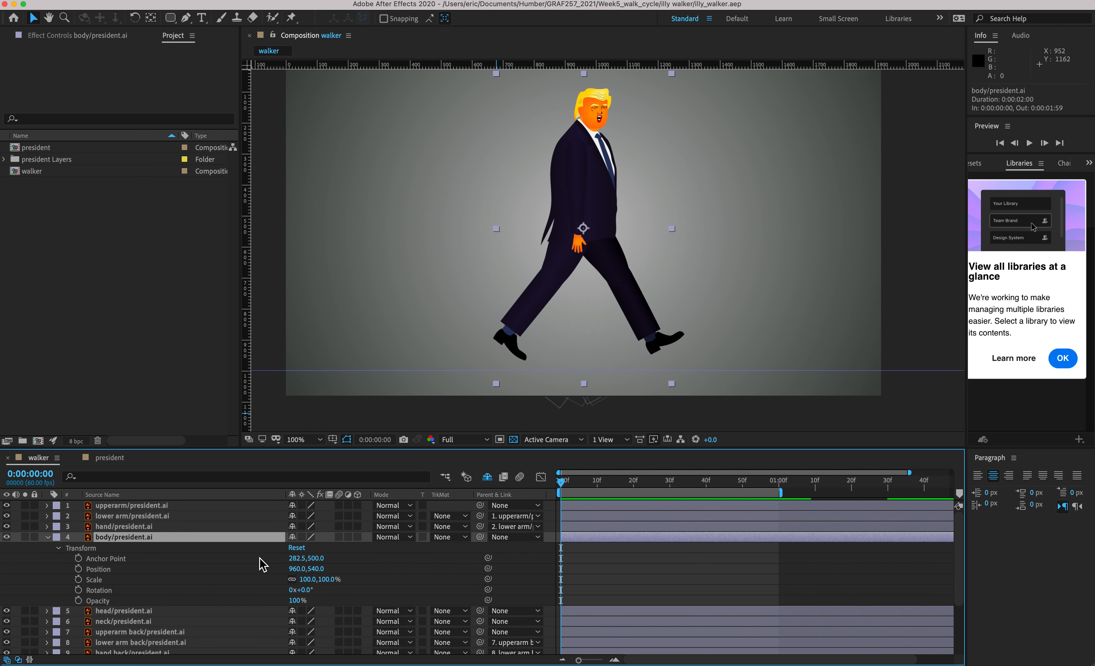
- Examine the feet against the ground guide at frames 14, 0 and 45, returning to 0:00:00:00
left_click_drag(562, 481, 612, 484)
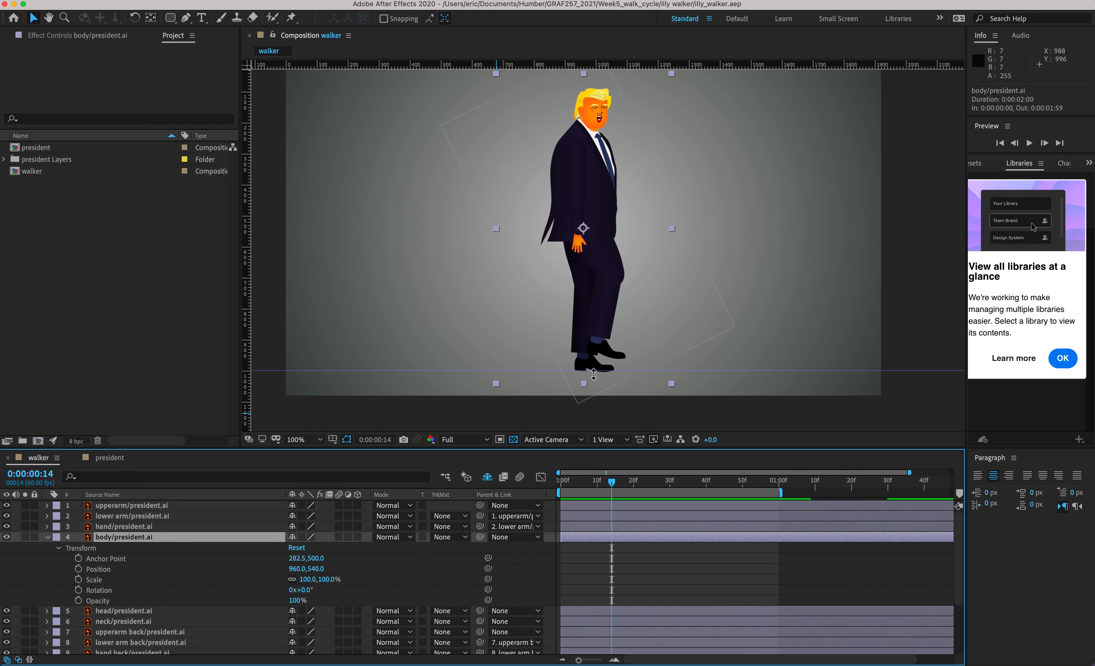
key("alt+super+8")
key("alt+super+8")
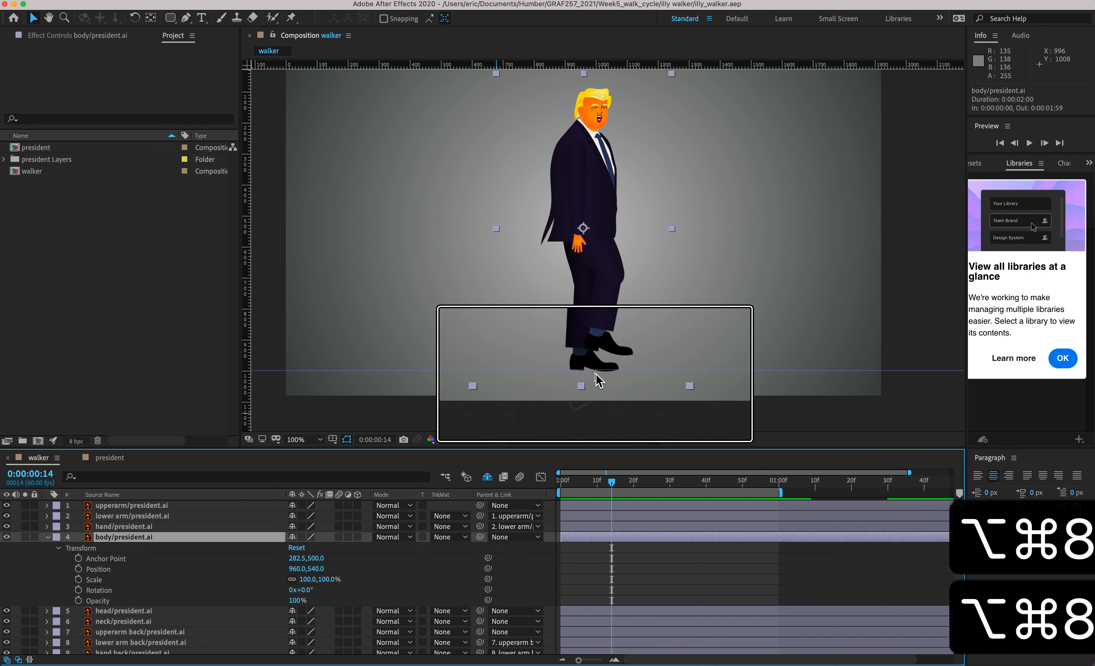
left_click_drag(602, 487, 557, 484)
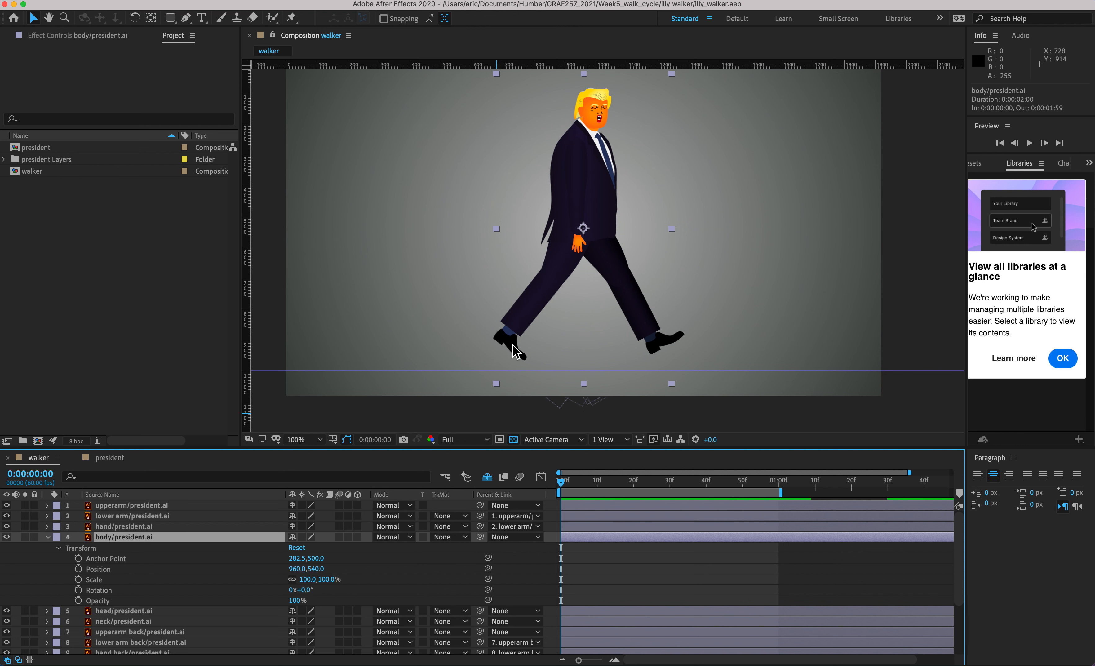
key("alt+super+8")
key("alt+super+8")
left_click_drag(562, 483, 725, 489)
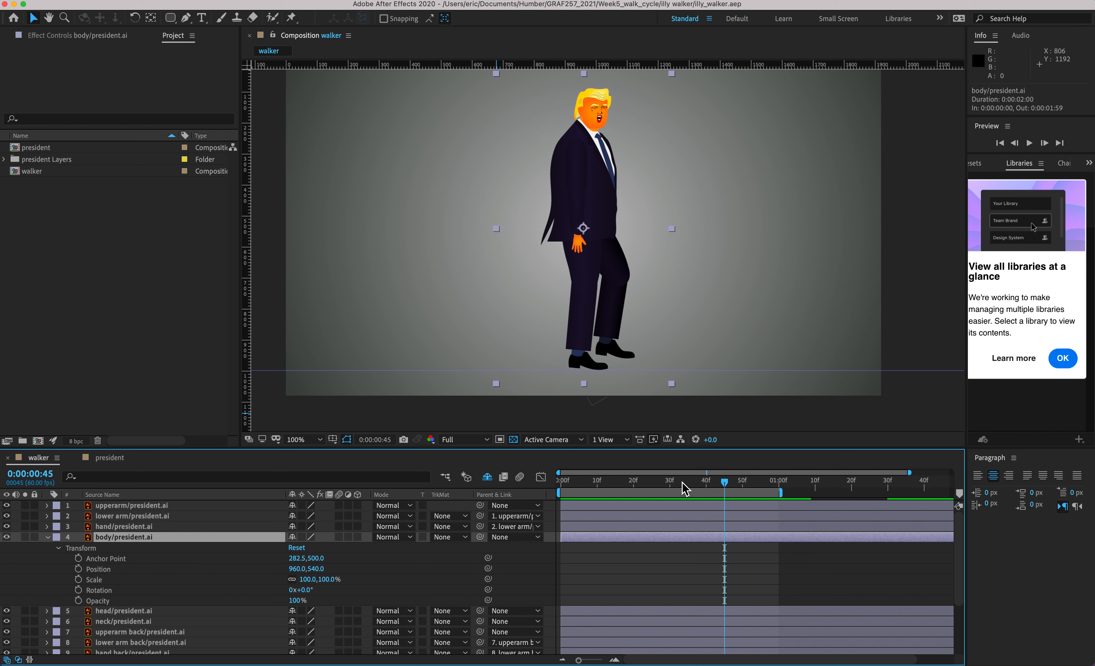
left_click_drag(682, 482, 478, 457)
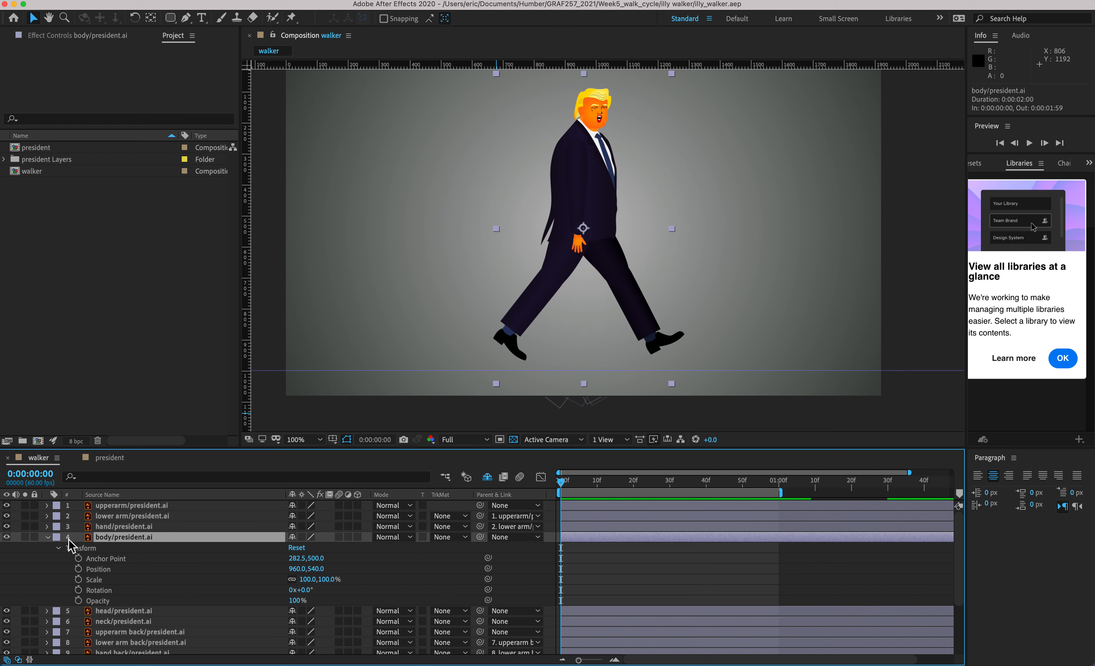
- Start keyframing the body layer's Position at 0:00:00:00
left_click_drag(597, 483, 548, 488)
key("alt+super+8")
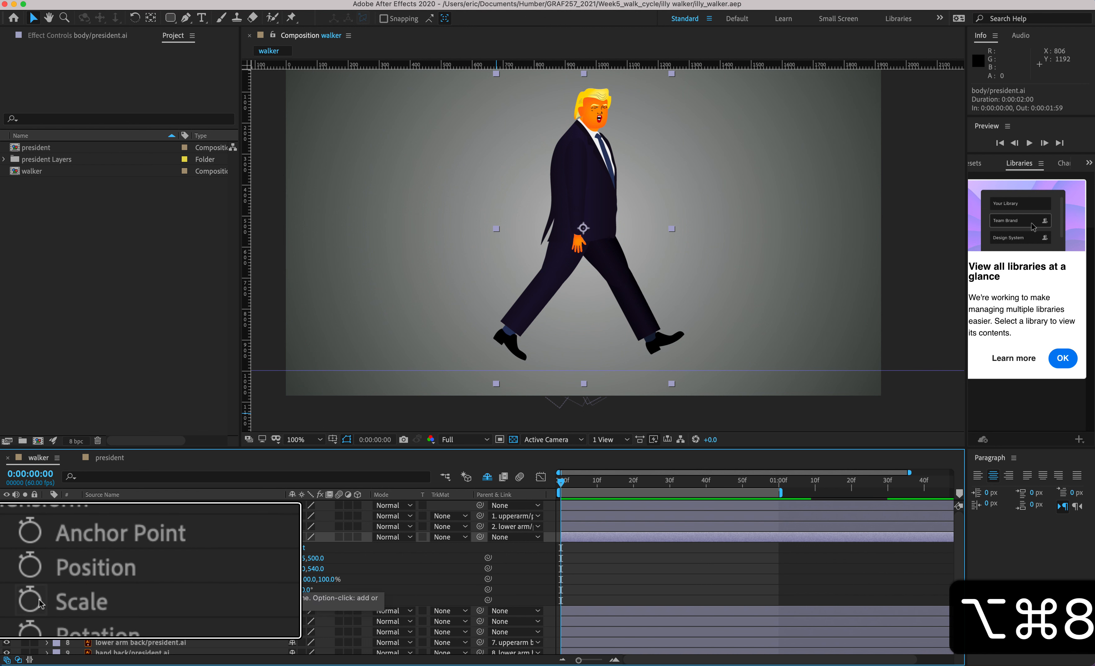
left_click(30, 567)
key("alt+super+8")
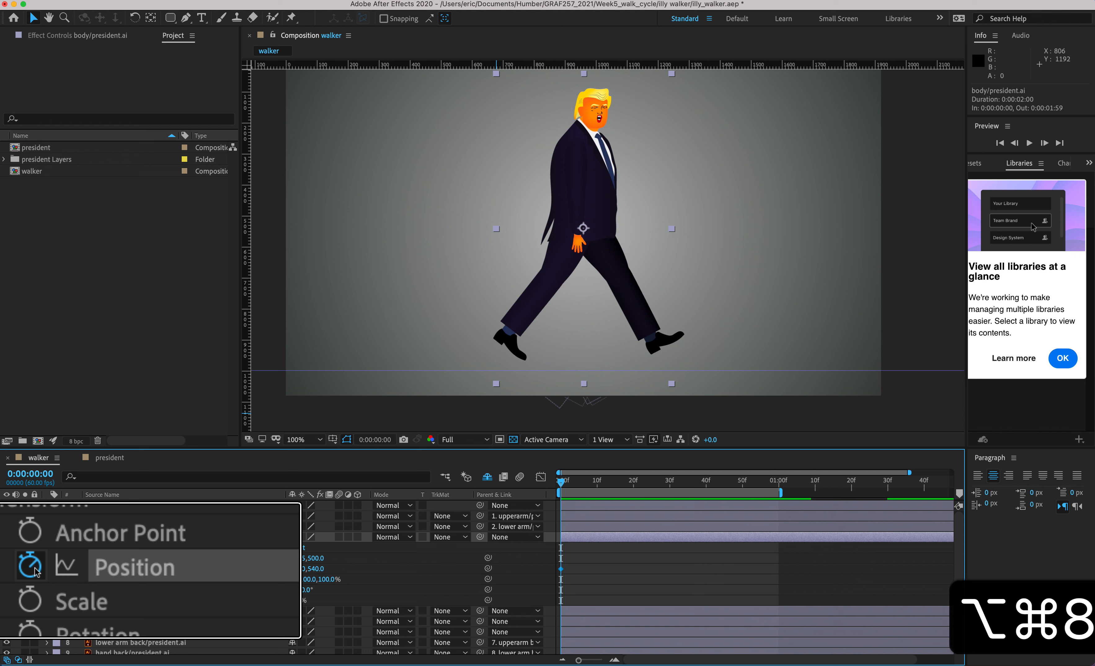
- Add Position keyframes to the body layer at frame 30 and 0:00:01:00 with the value kept at 960.0,540.0, then replay from the start
left_click_drag(562, 482, 670, 485)
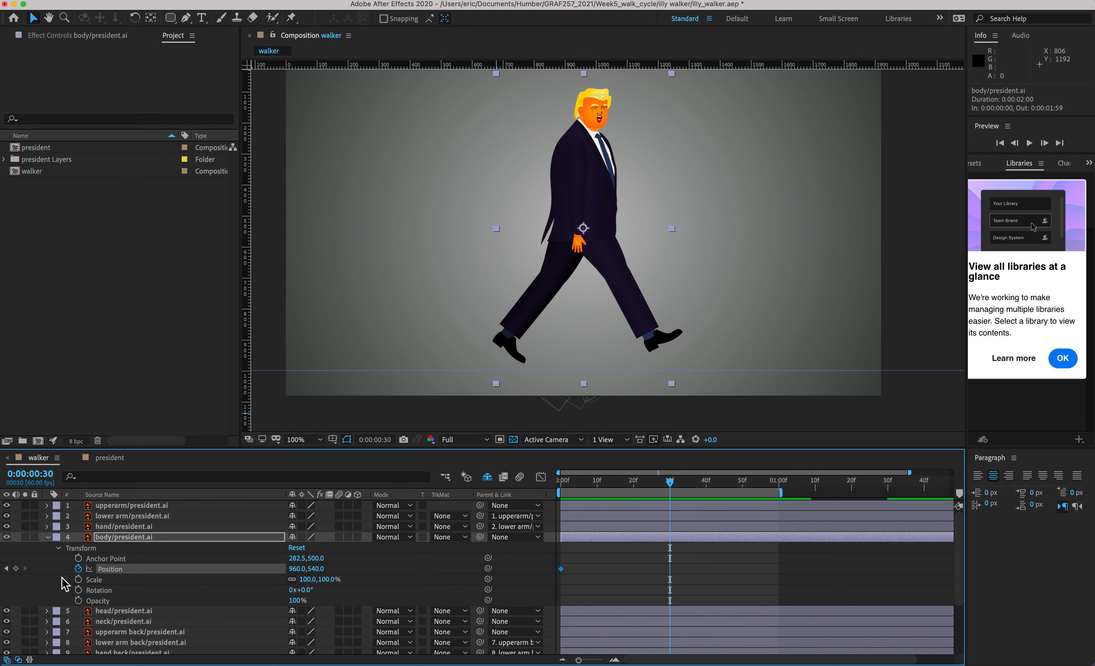
key("alt+super+8")
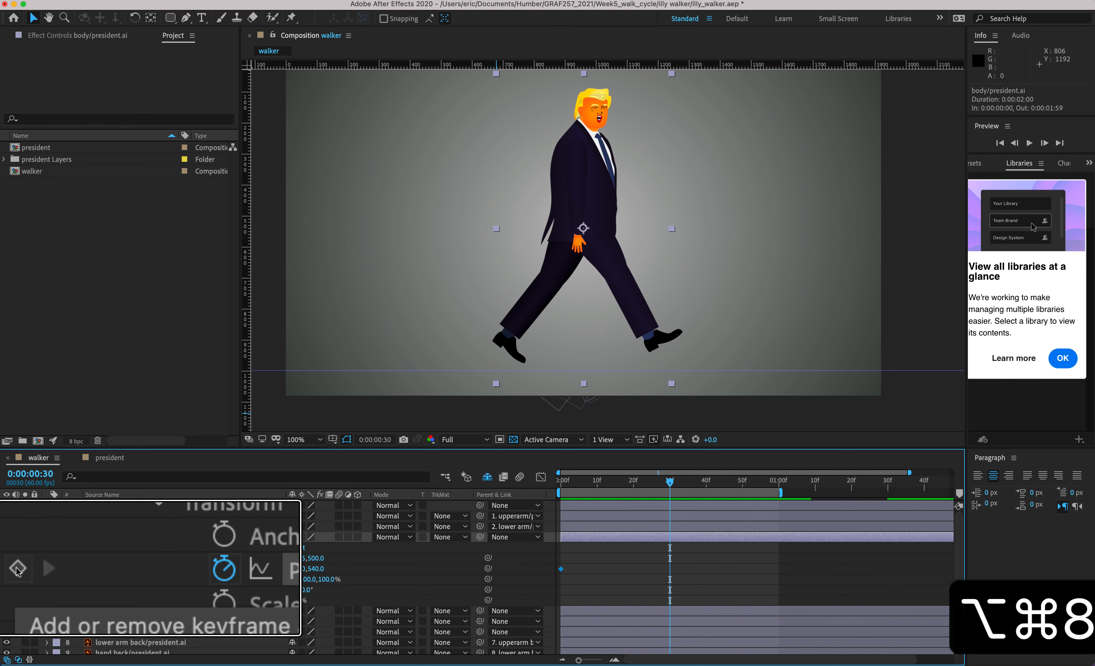
left_click(17, 569)
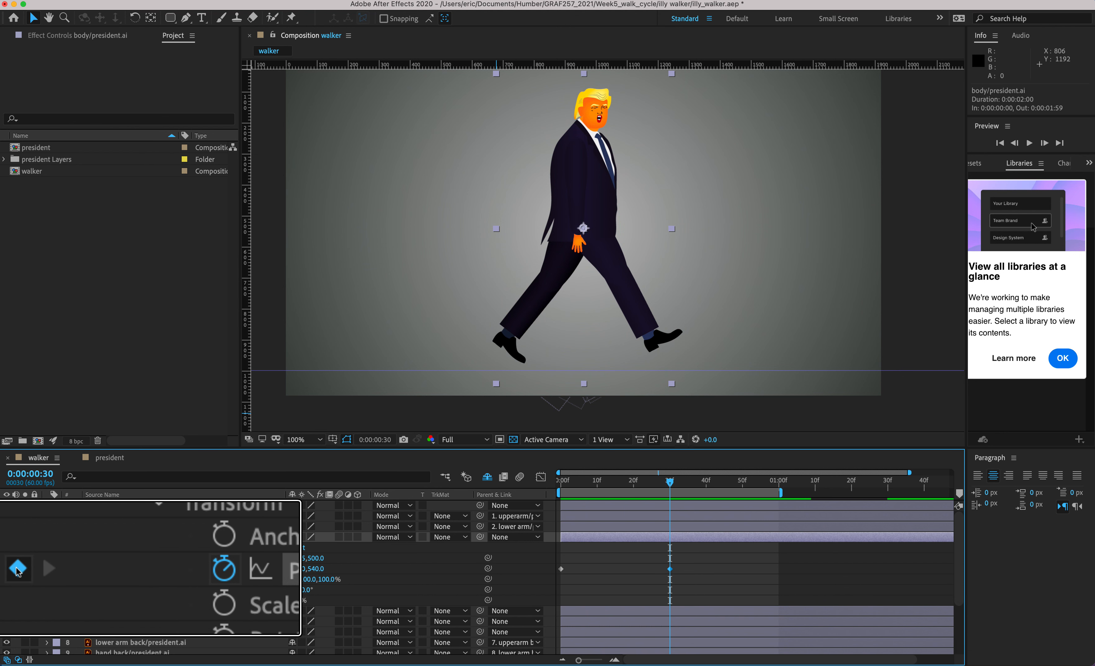
key("alt+super+8")
left_click(676, 485)
left_click_drag(676, 485, 784, 483)
left_click(16, 568)
key("Home")
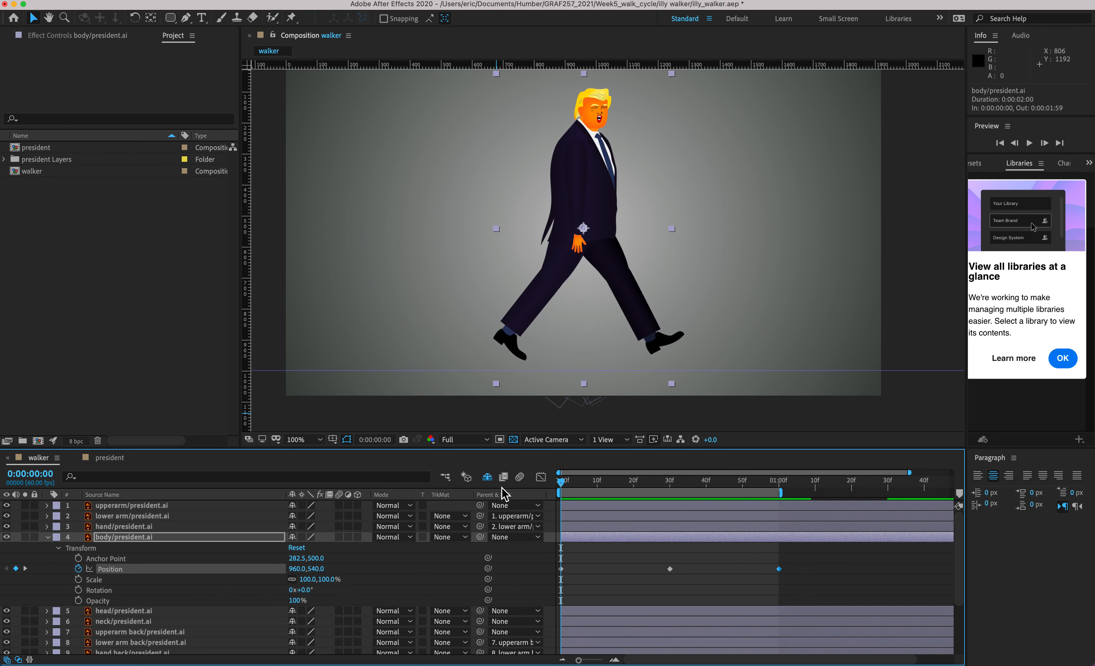
key("space")
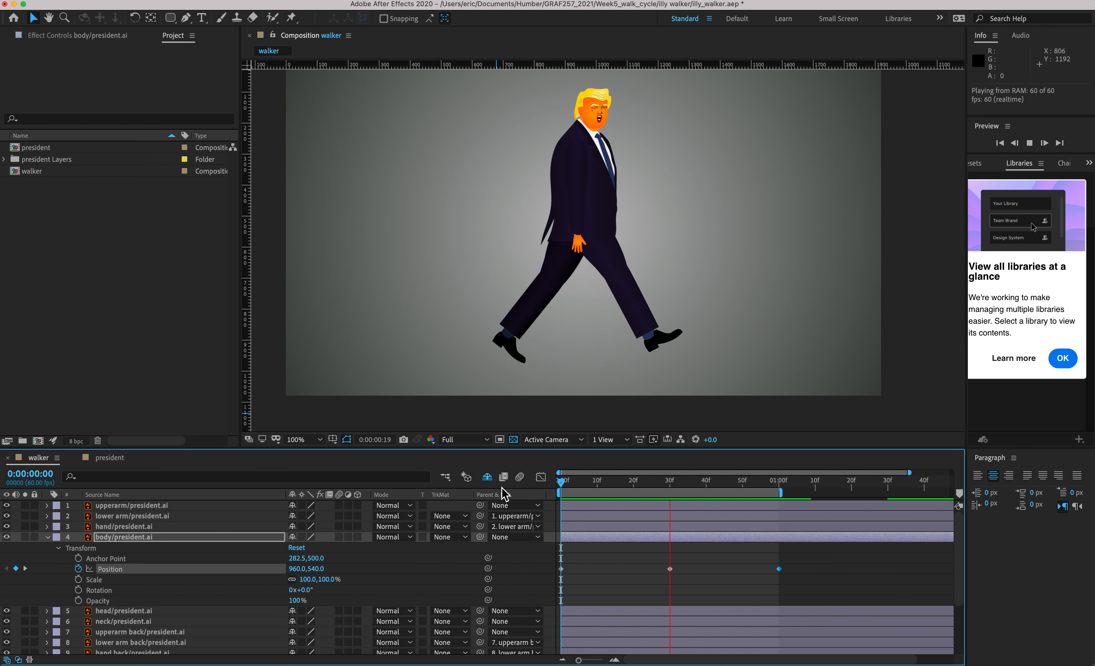
key("space")
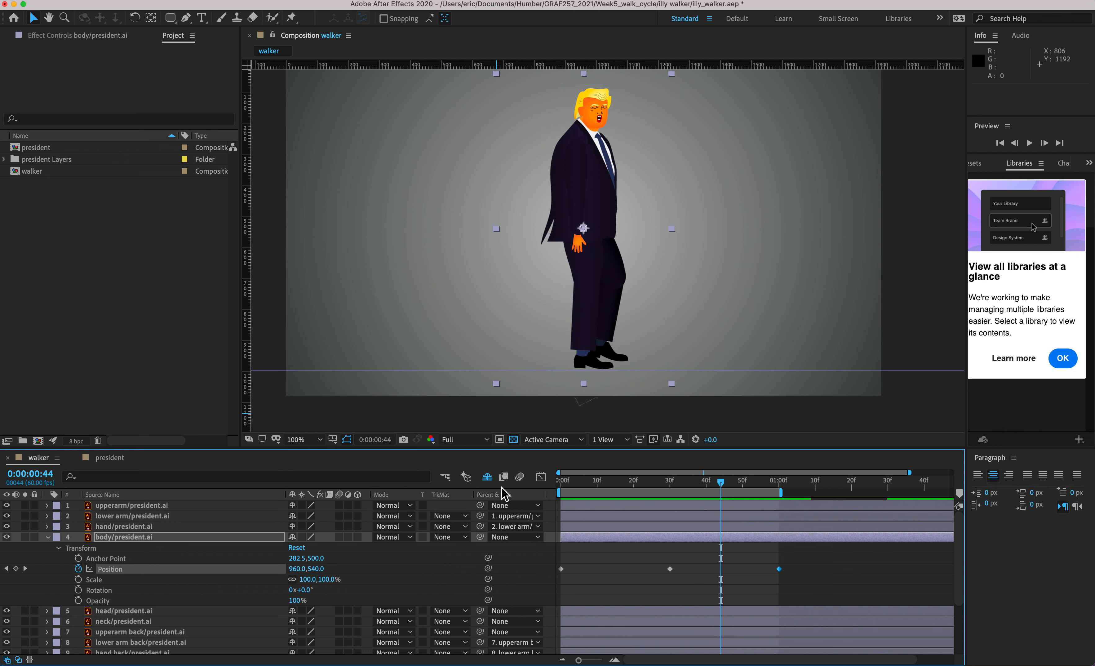
- Check the feet against the ground guide at frame 10 and add a body Position keyframe there
mouse_move(596, 482)
left_mouse_down()
mouse_move(540, 482)
mouse_move(598, 484)
left_mouse_up()
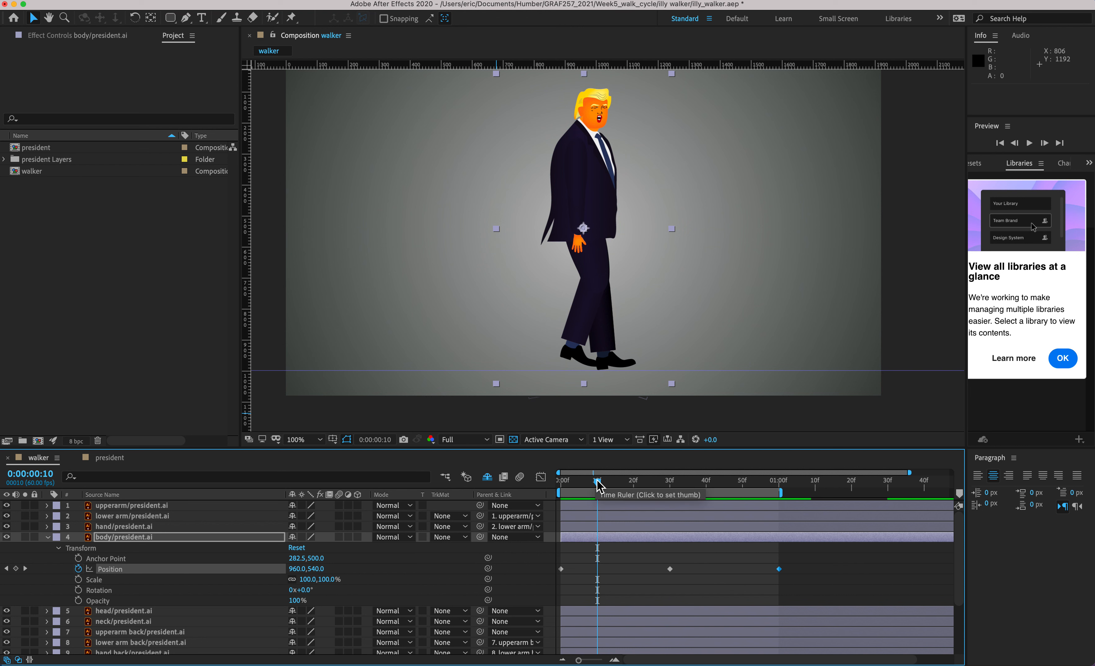
key("alt+super+8")
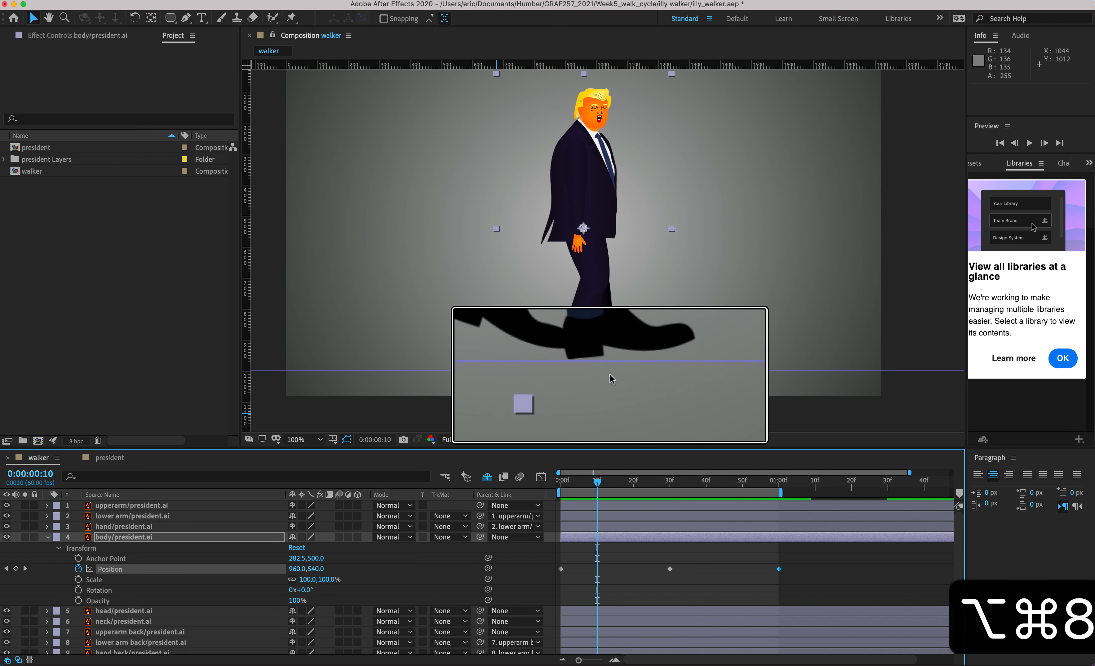
key("alt+super+8")
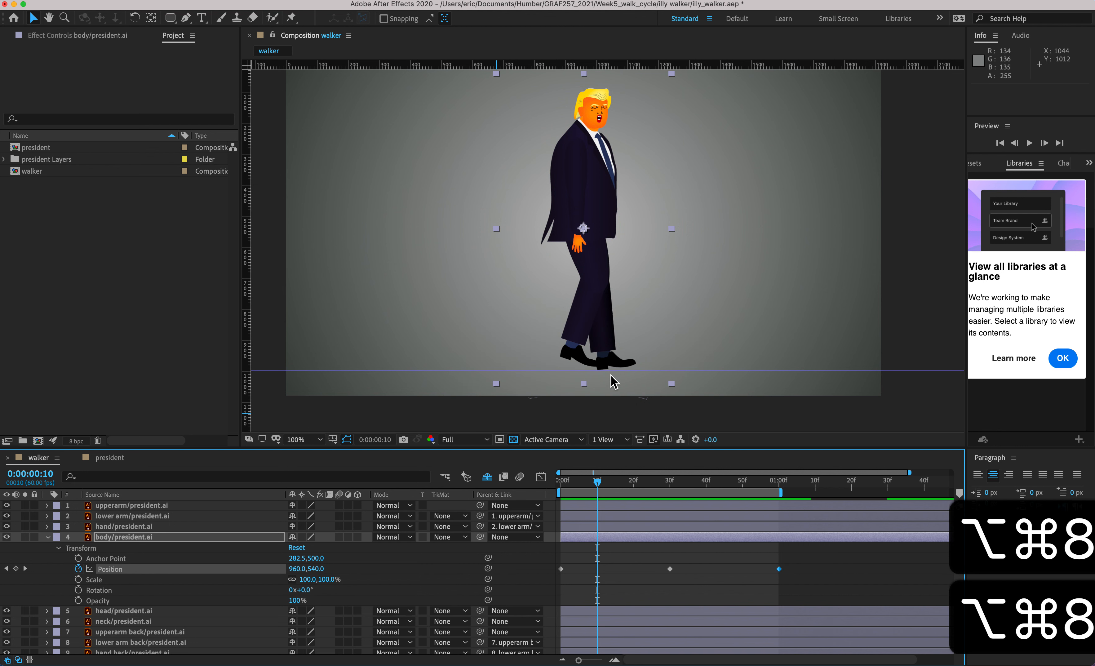
key("alt+super+8")
left_click(16, 569)
key("alt+super+8")
- Raise the body layer by 2 pixels at frame 14, setting its Position to 960.0,538.0
left_click(599, 485)
left_click_drag(601, 490, 618, 492)
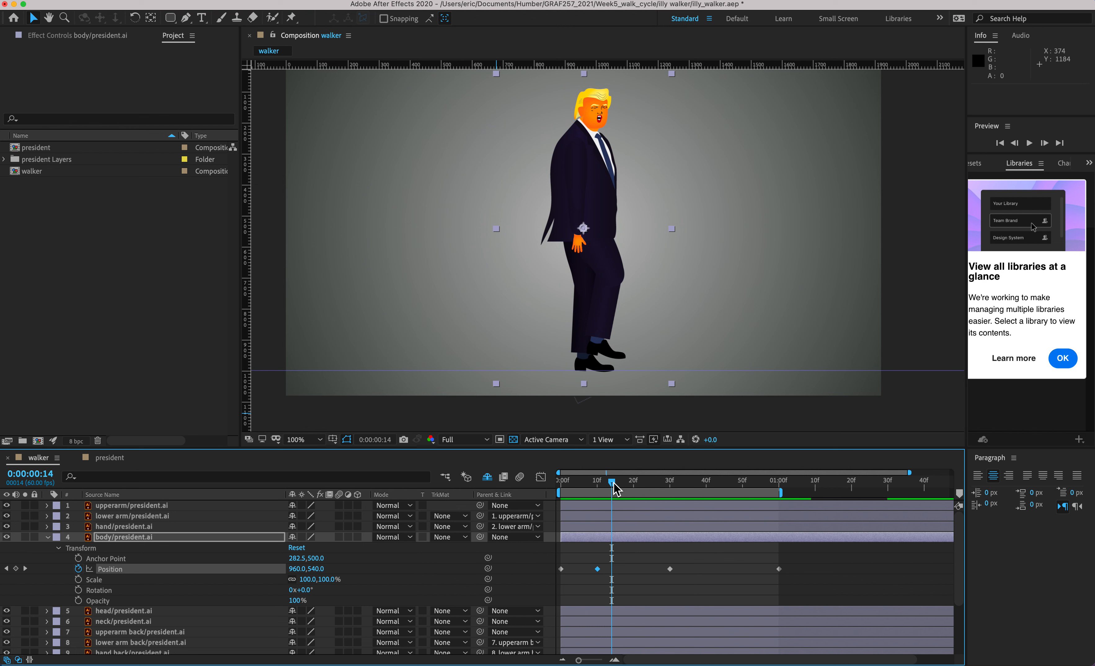
key("Up")
key("Up")
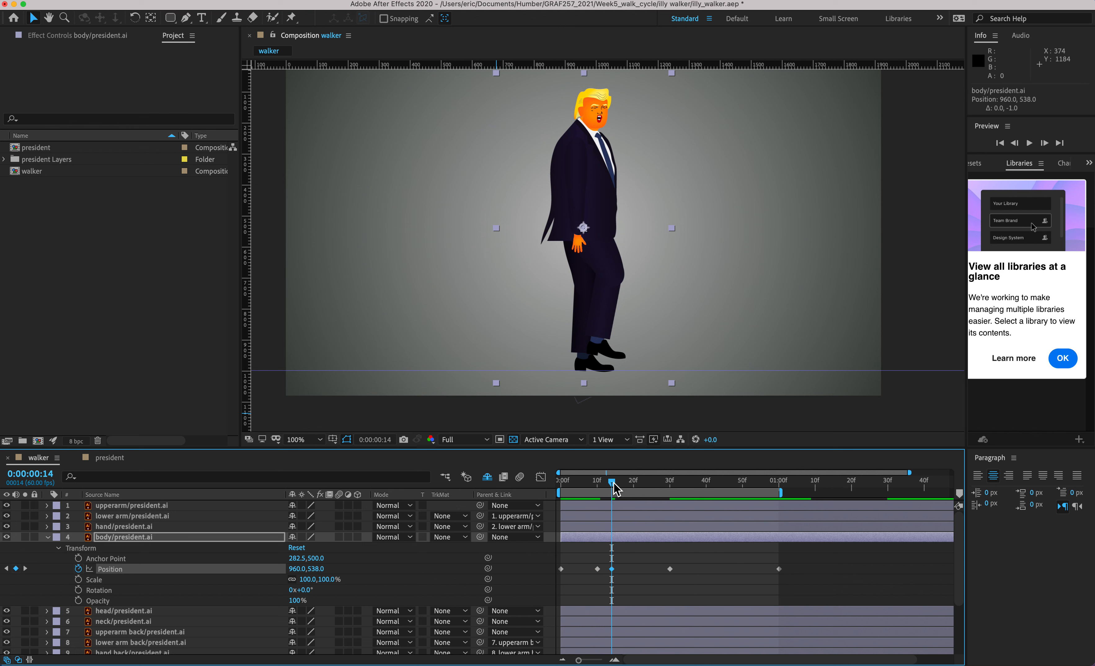
- Lower the body layer by 2 pixels at frame 24 and replay the walk to check the torso movement near the neck
left_click_drag(613, 483, 653, 486)
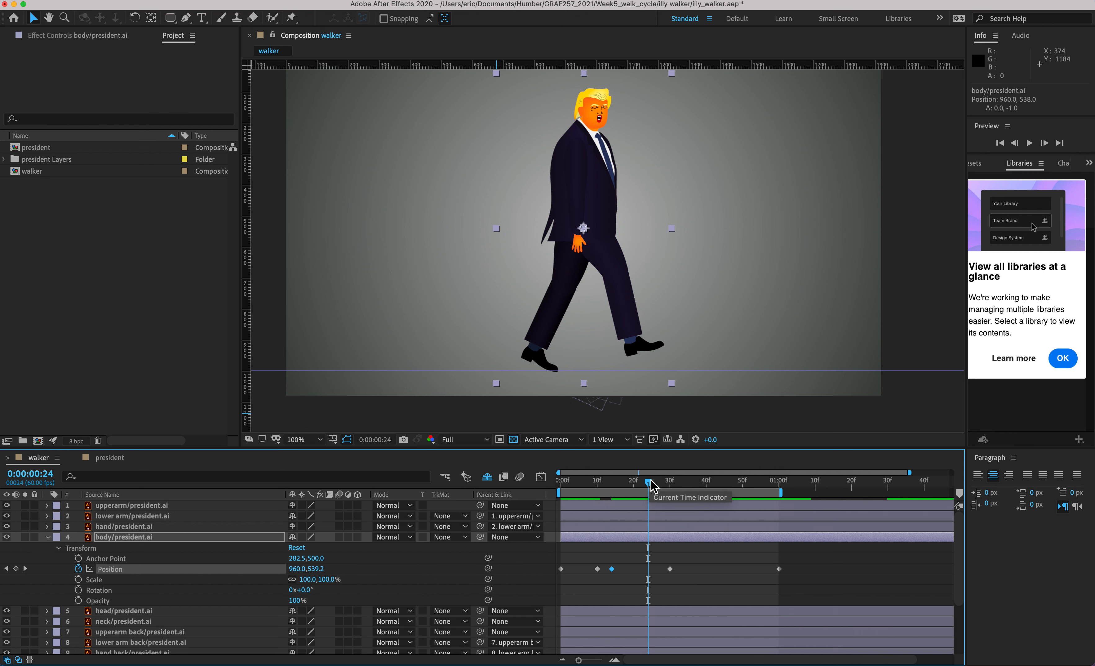
key("Down")
key("Down")
key("space")
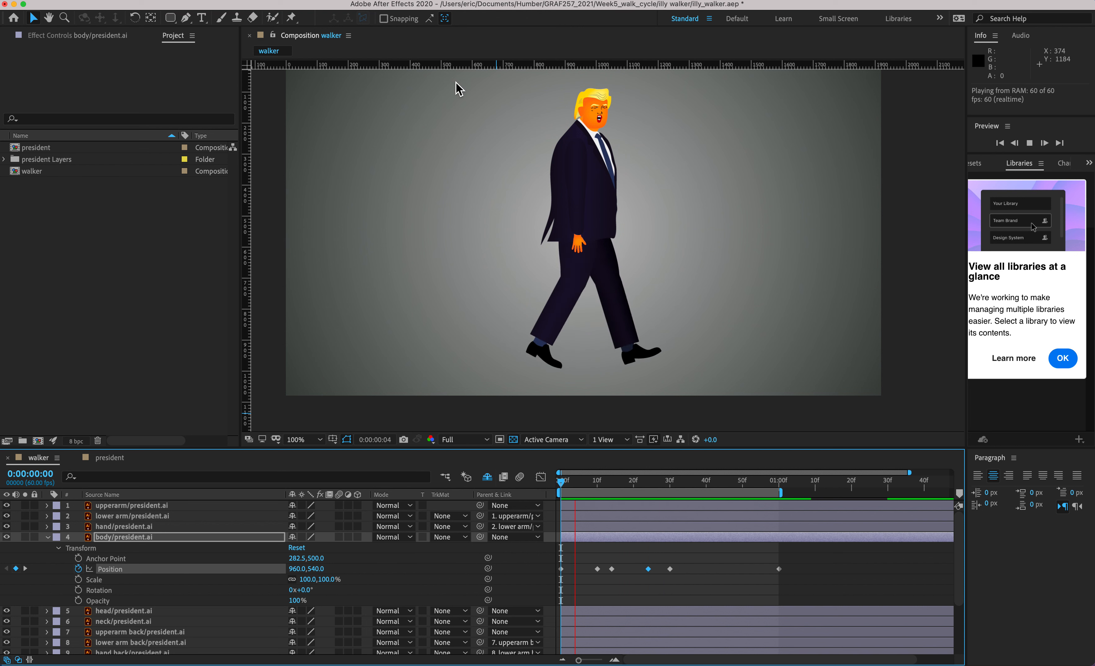
key("alt+super+8")
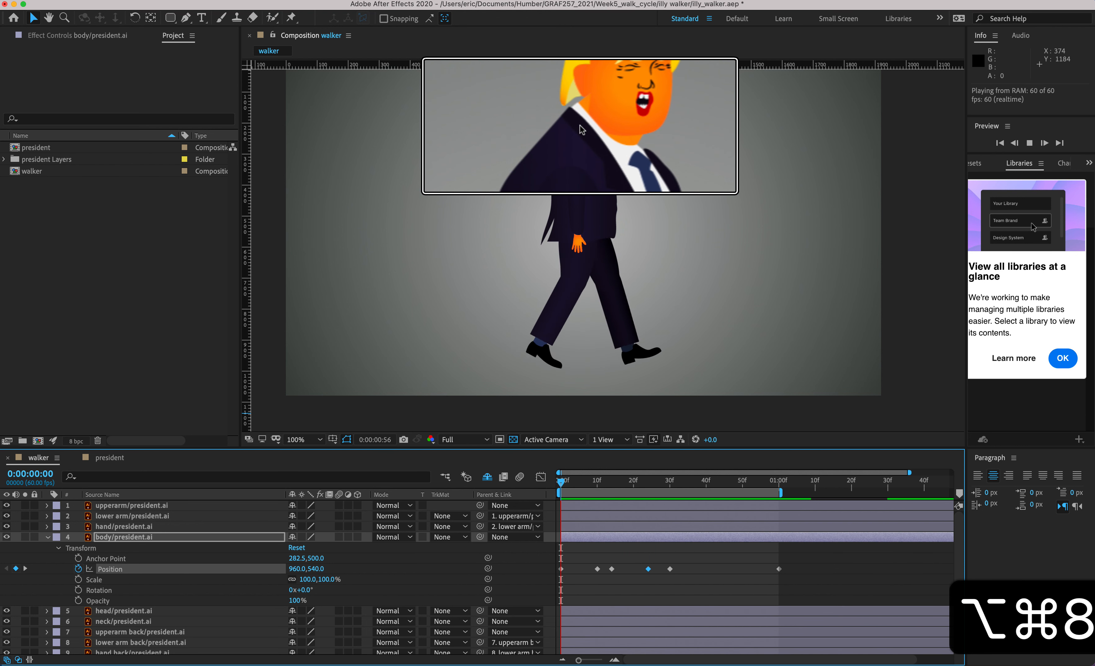
key("alt+super+8")
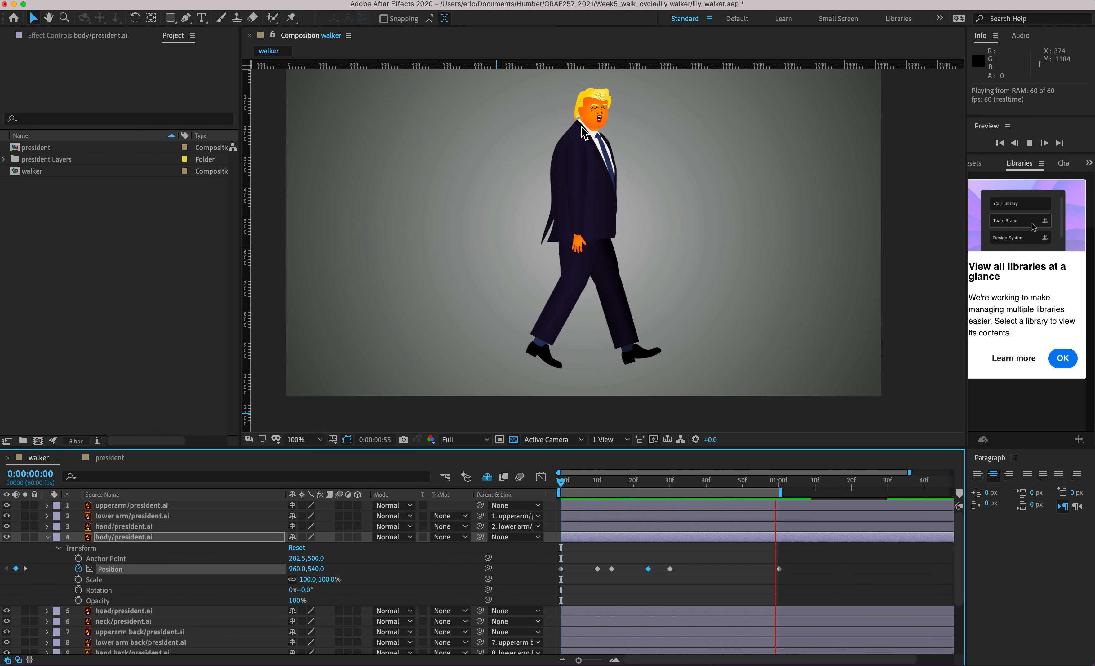
key("space")
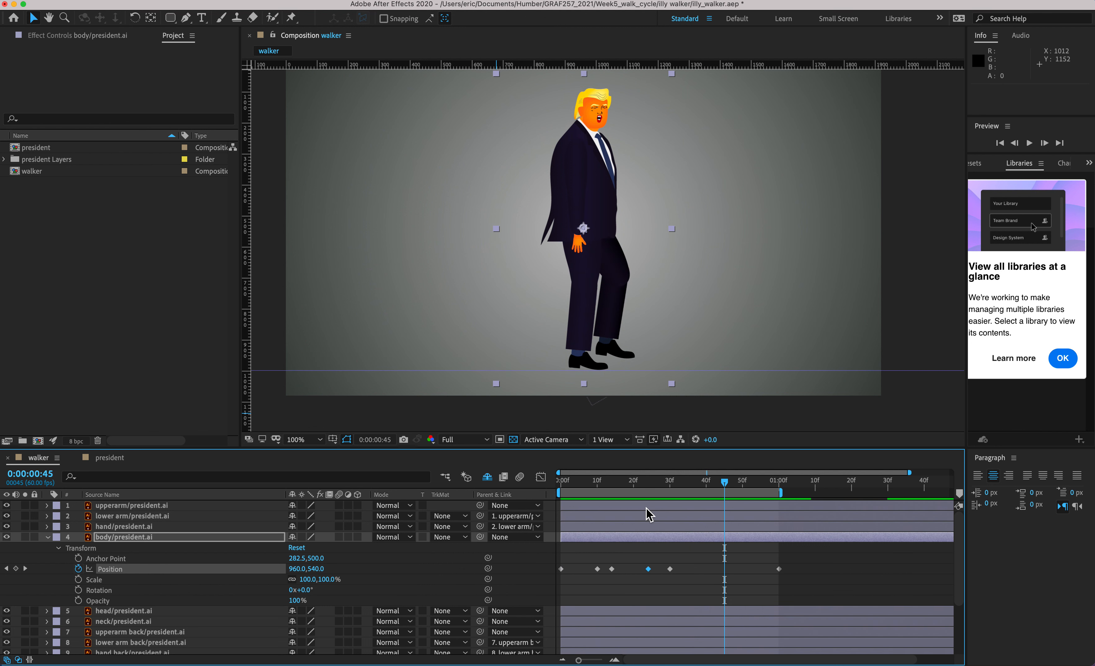
- Add a body Position keyframe at frame 41, then raise the body by 2 pixels to 960.0,538.0 at frame 45
left_click_drag(667, 481, 711, 479)
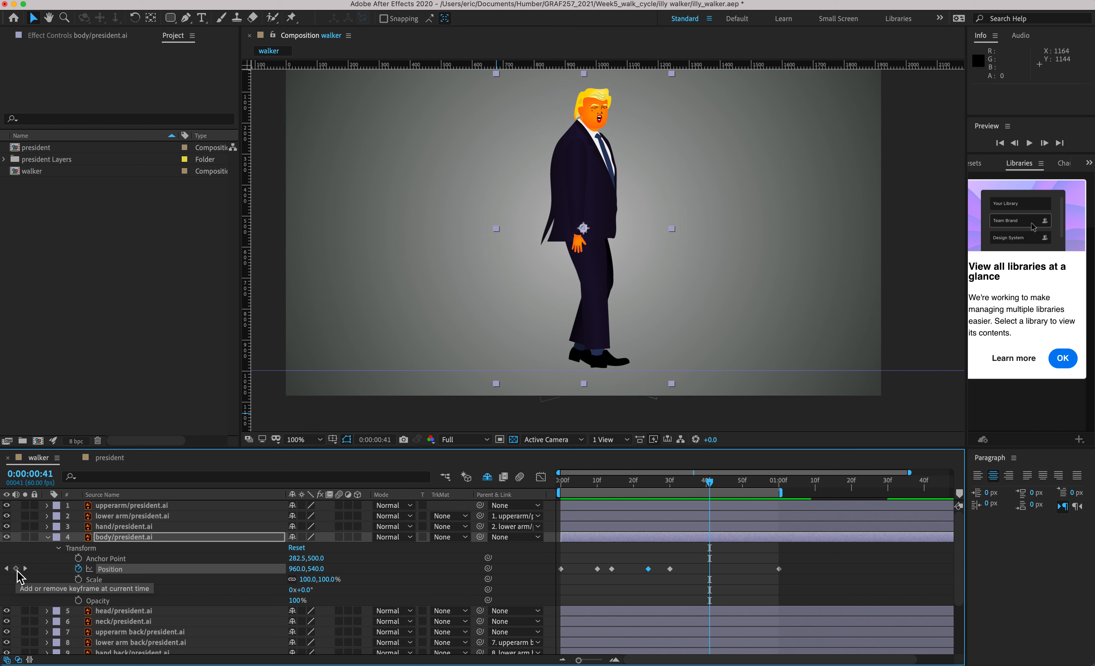
left_click(16, 569)
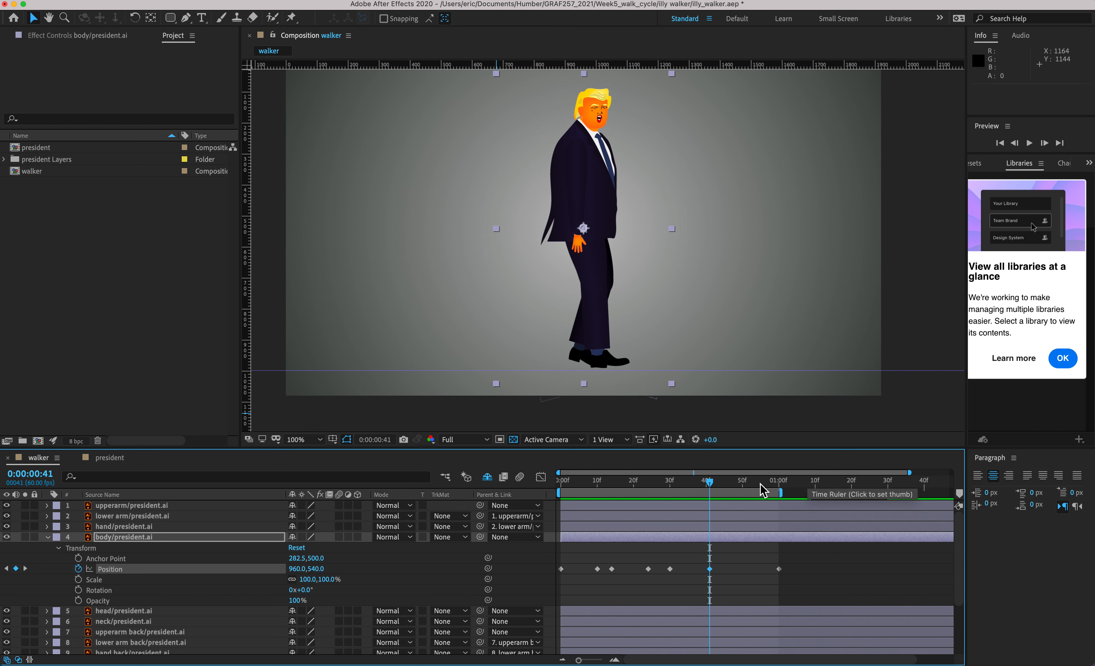
mouse_move(718, 487)
left_mouse_down()
mouse_move(733, 485)
mouse_move(725, 479)
left_mouse_up()
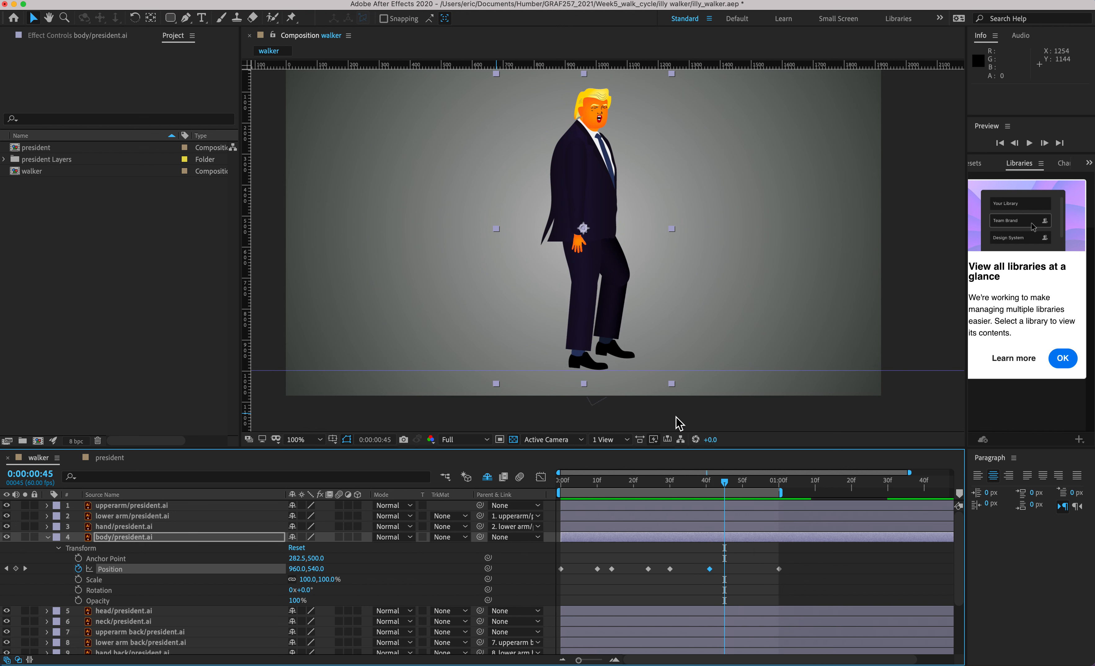
key("Up")
key("Up")
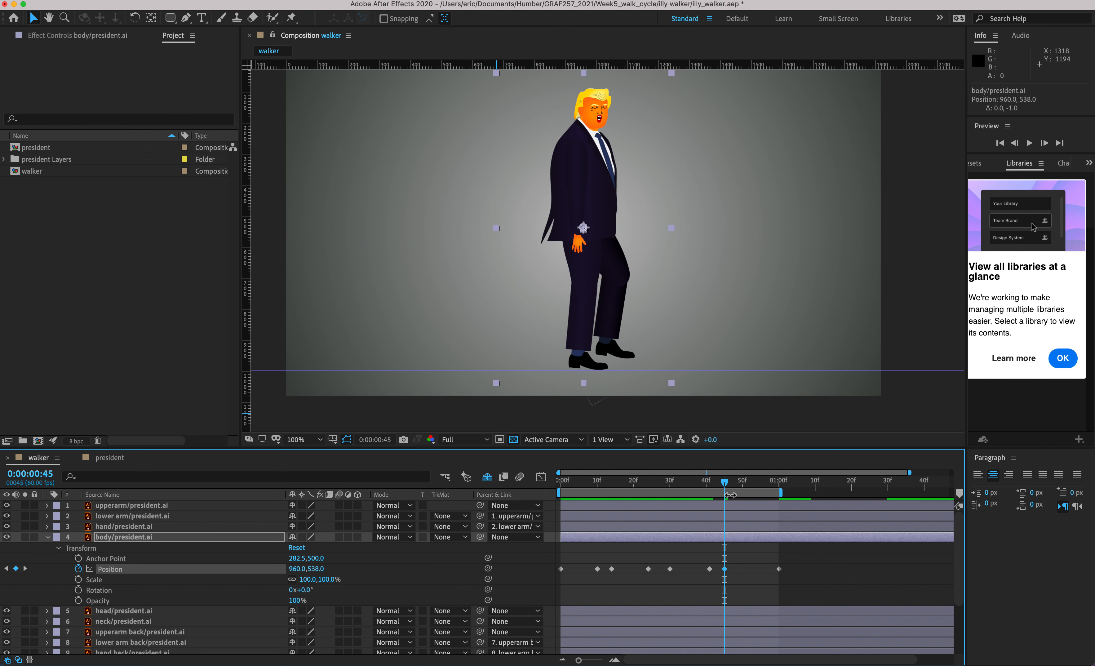
- Lower the body layer to Position 960.0,541.2 at frame 54 and replay the walk cycle
left_click_drag(725, 483, 762, 493)
key("Down")
key("space")
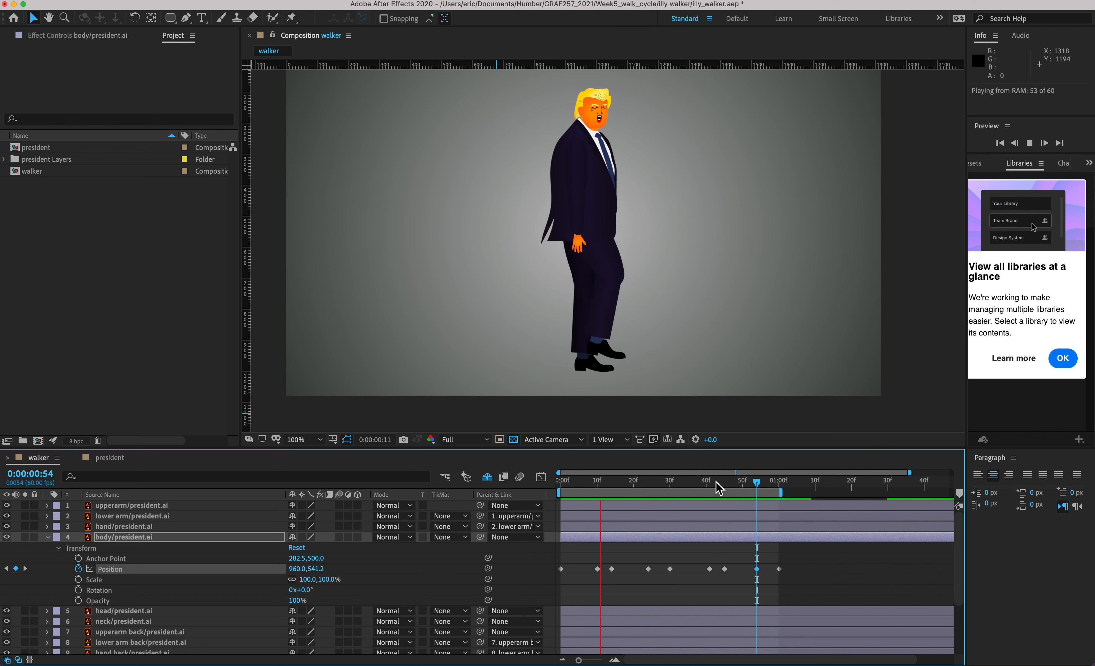
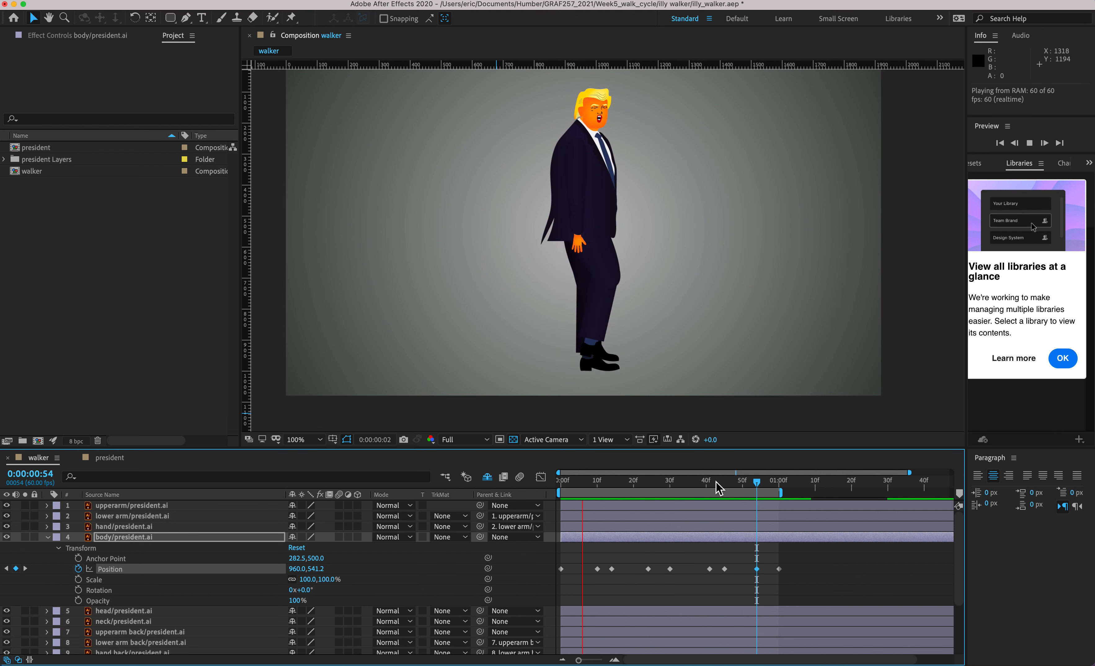
key("space")
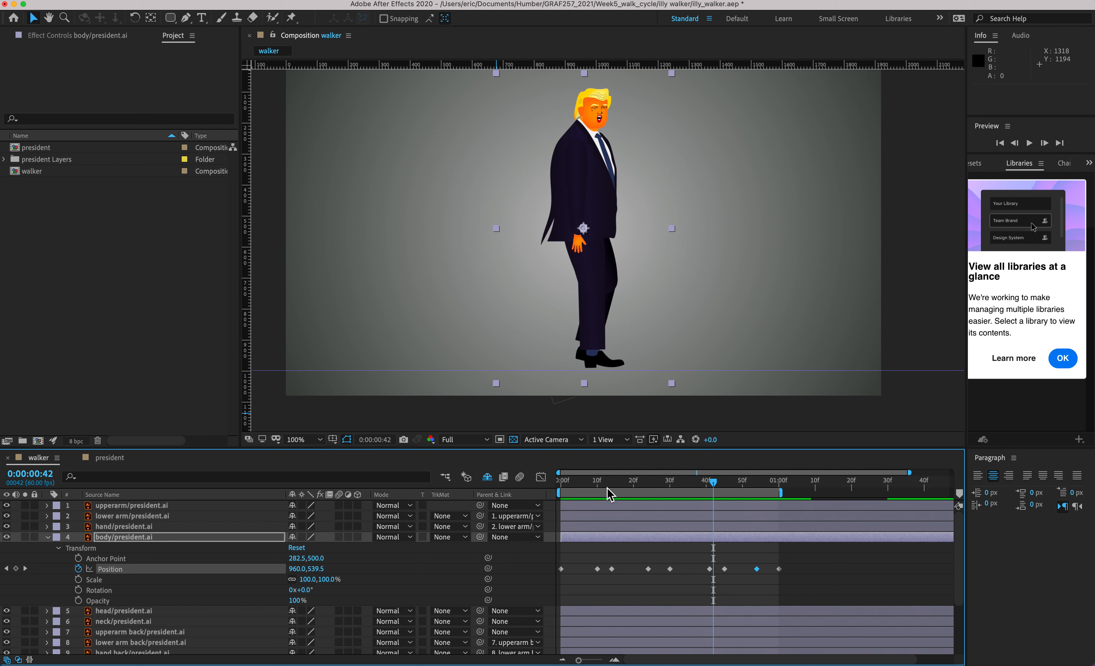
- Collapse the body layer's properties and parent the head layer to the body layer
left_click(47, 537)
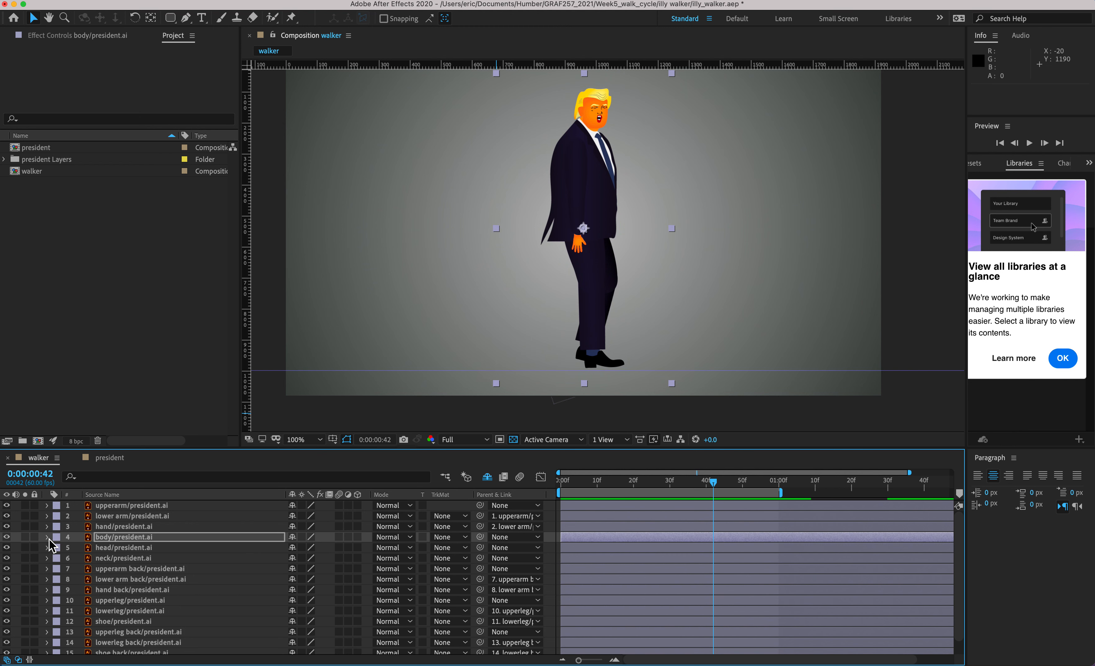
scroll(211, 551, "right", 2)
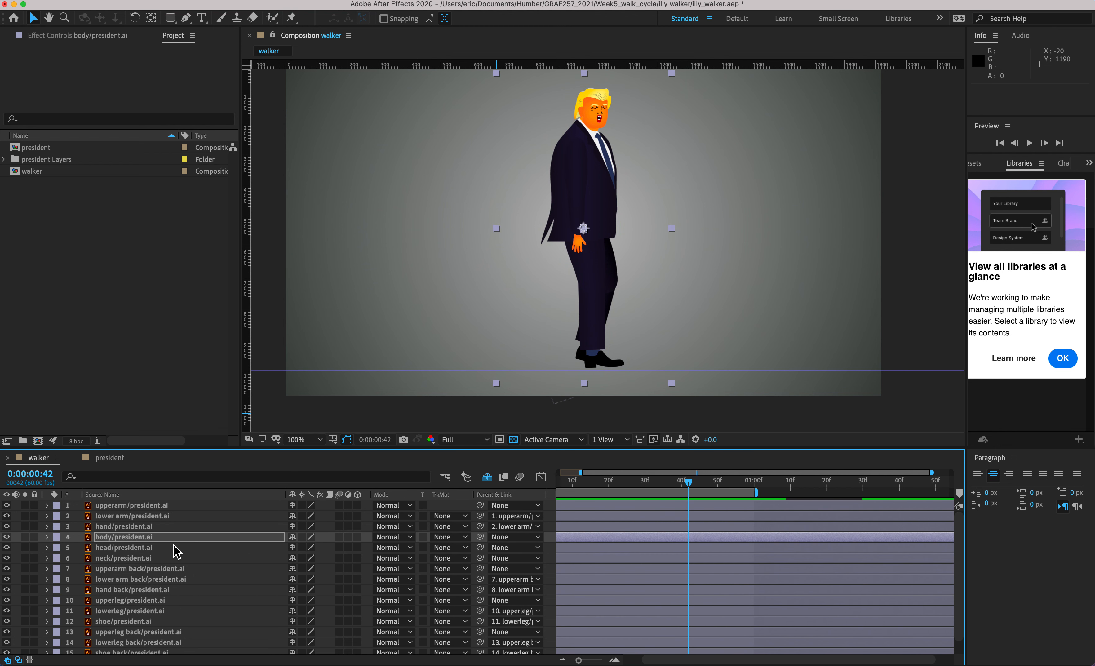
left_click(148, 549)
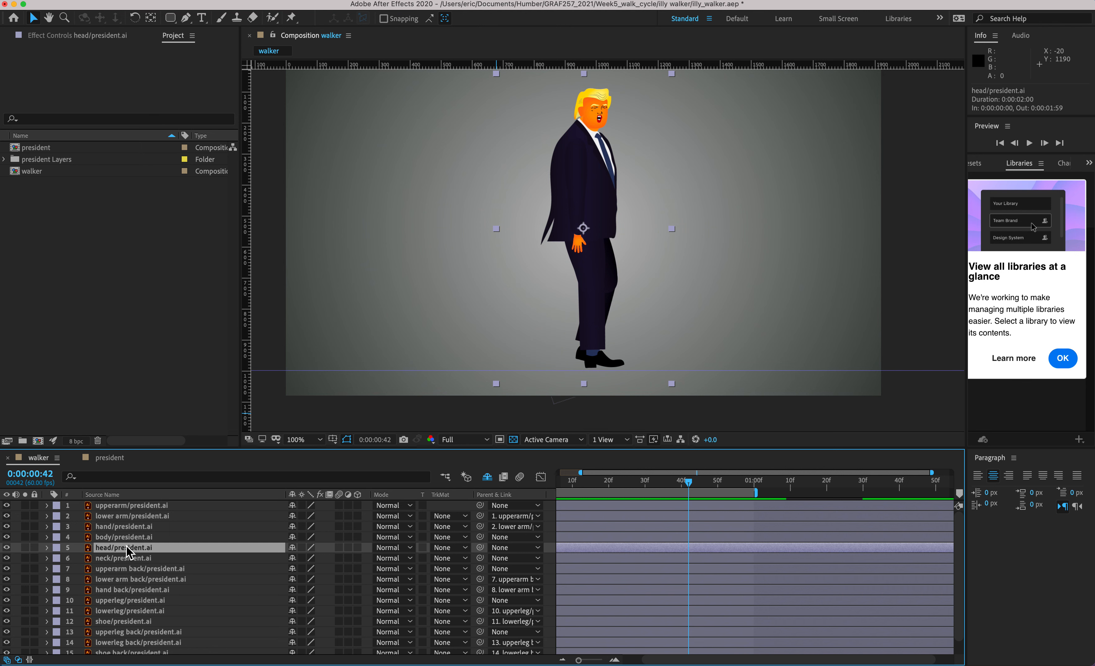
key("alt+super+8")
key("alt+super+8")
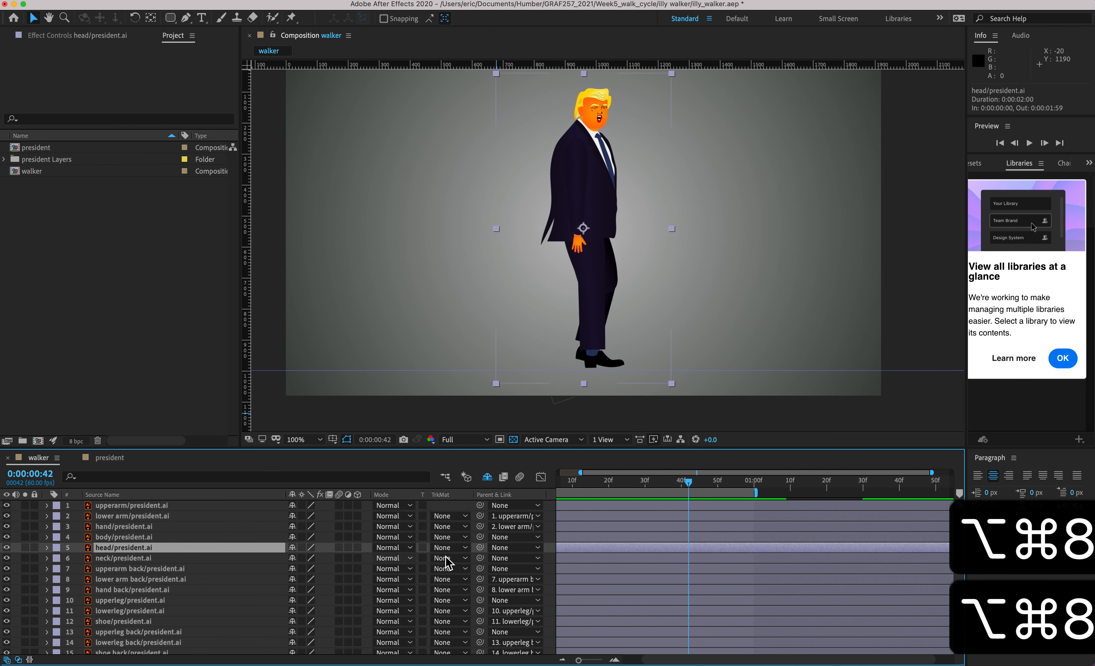
left_click(514, 548)
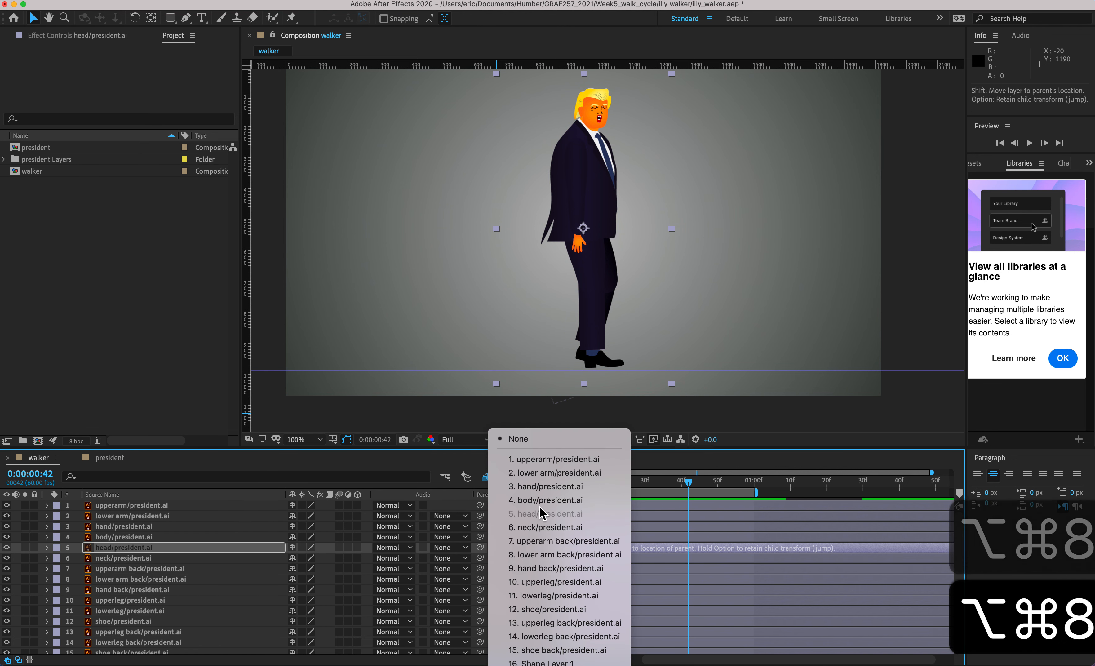
mouse_move(535, 503)
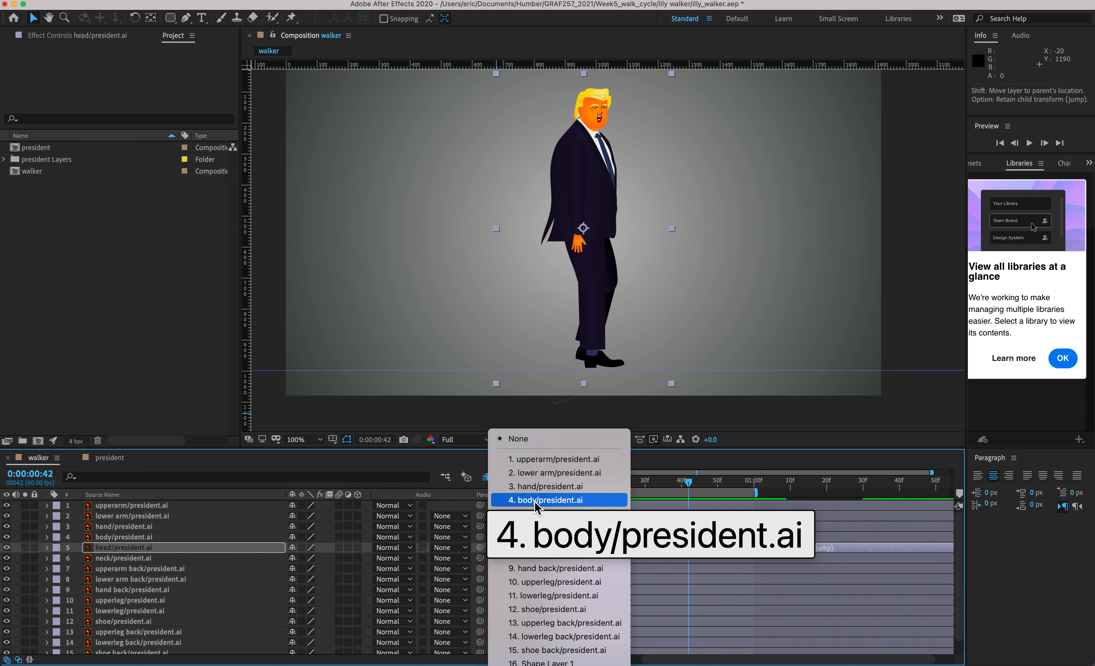
left_click(535, 500)
- Replay the walk cycle and examine how the head, torso and arm move together
left_click_drag(616, 485, 592, 484)
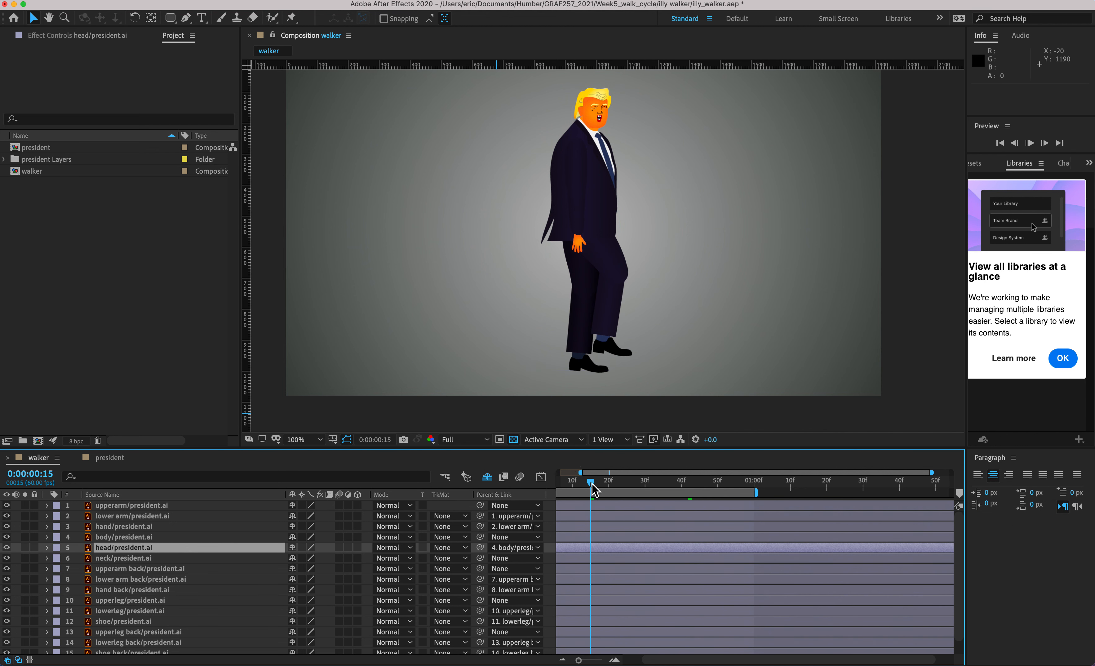
key("space")
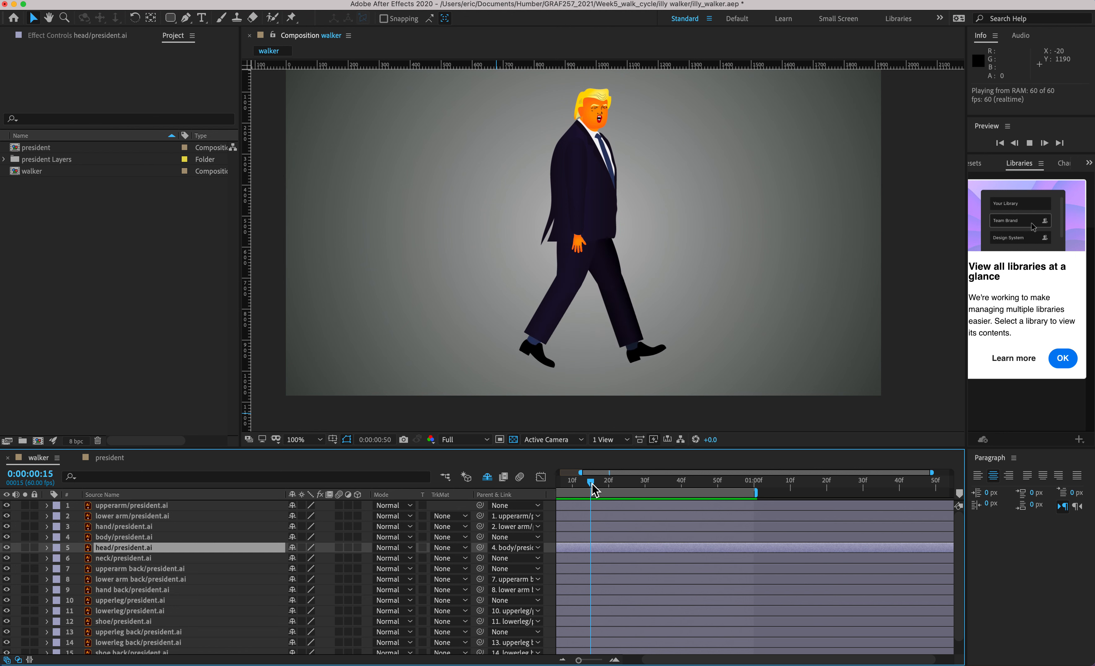
key("space")
key("space")
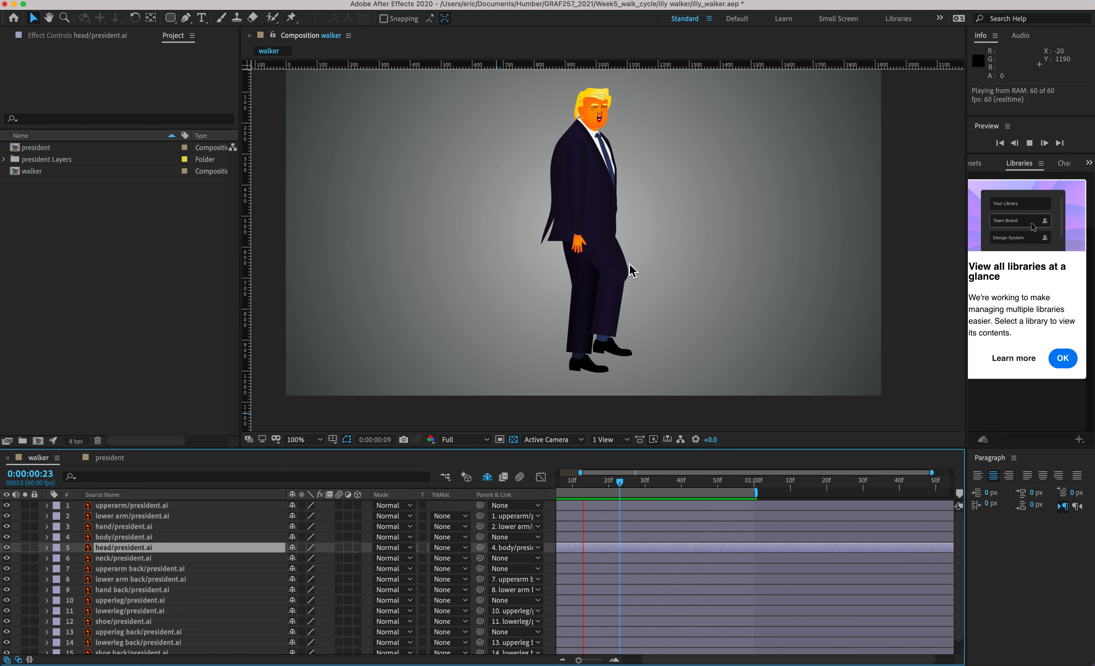
key("alt+super+8")
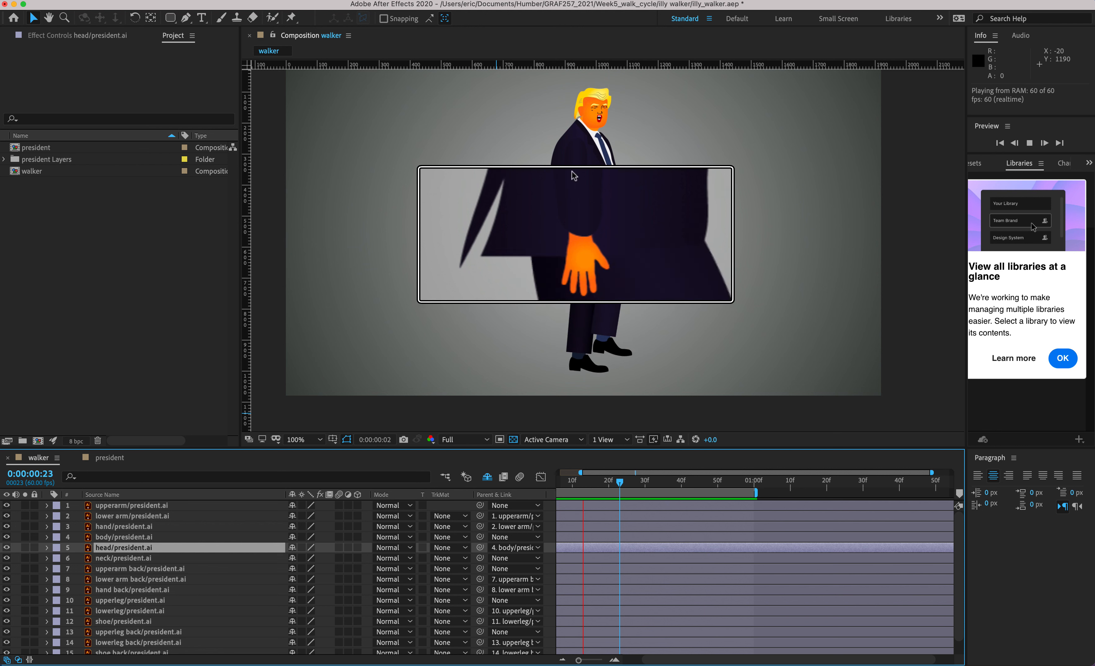
- Stop the walk cycle playback and parent the upperarm back layer to the body layer
key("alt+super+8")
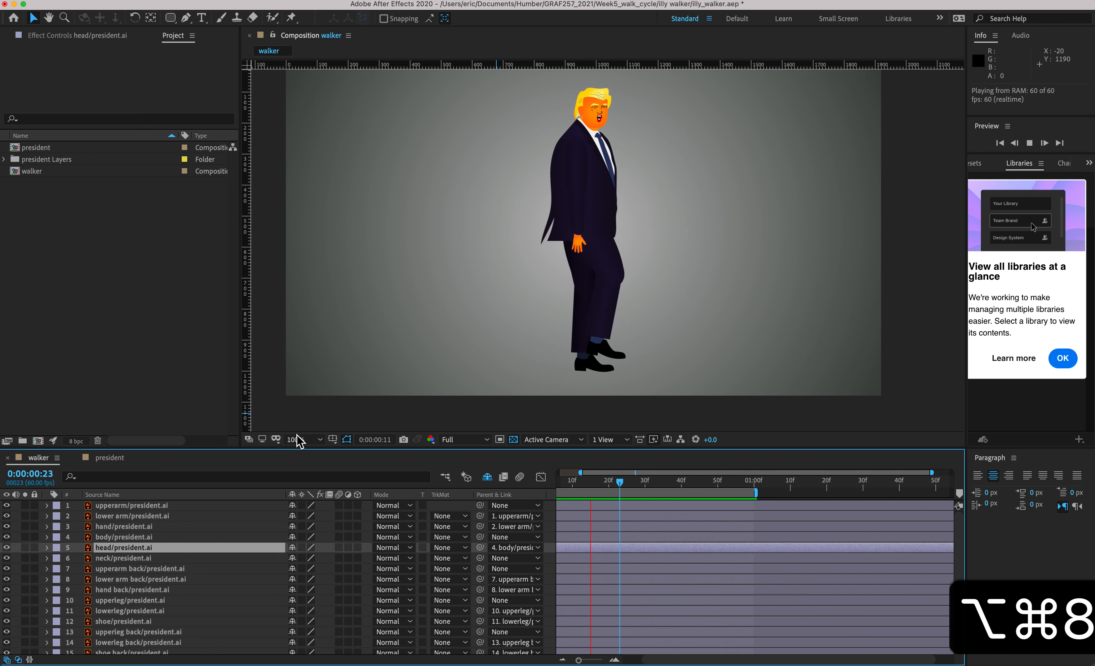
key("space")
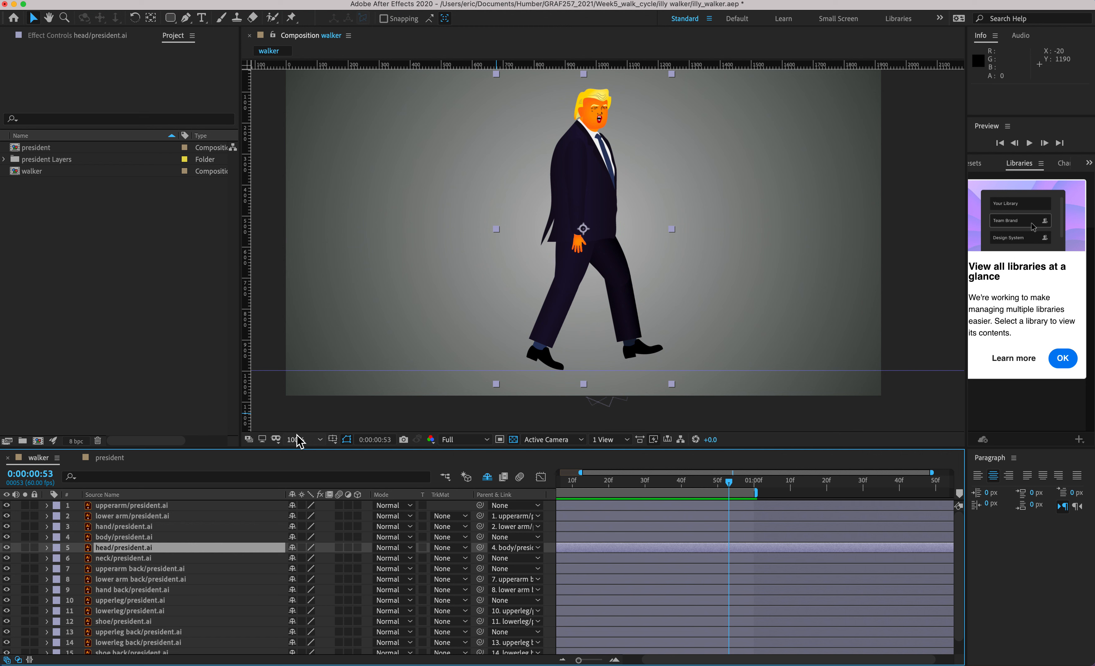
left_click(134, 571)
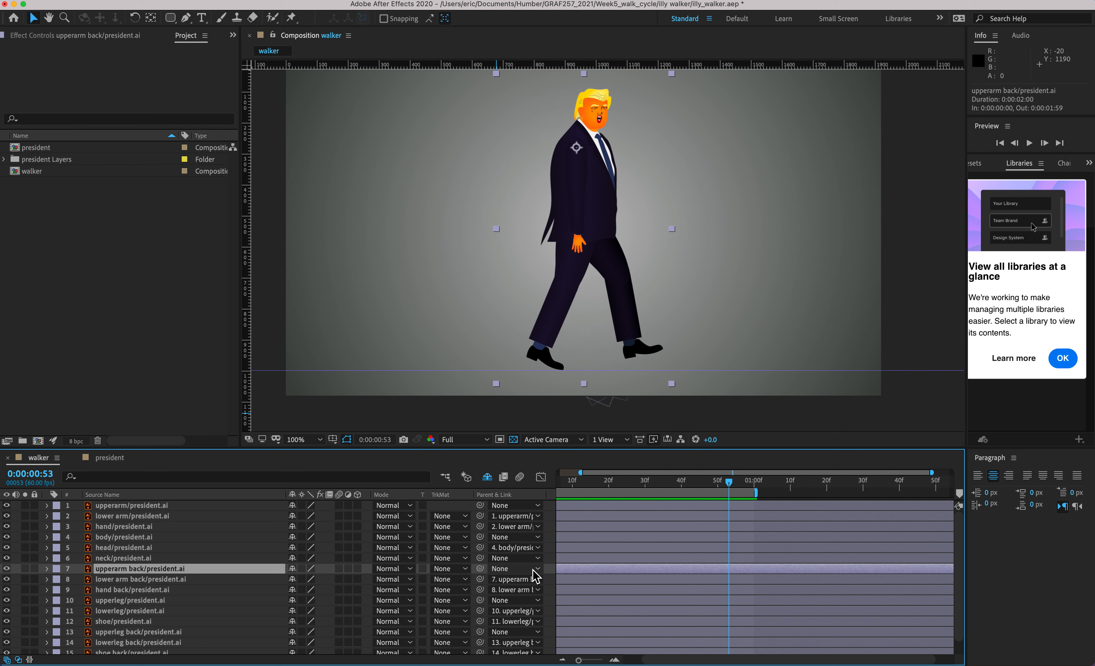
key("alt+super+8")
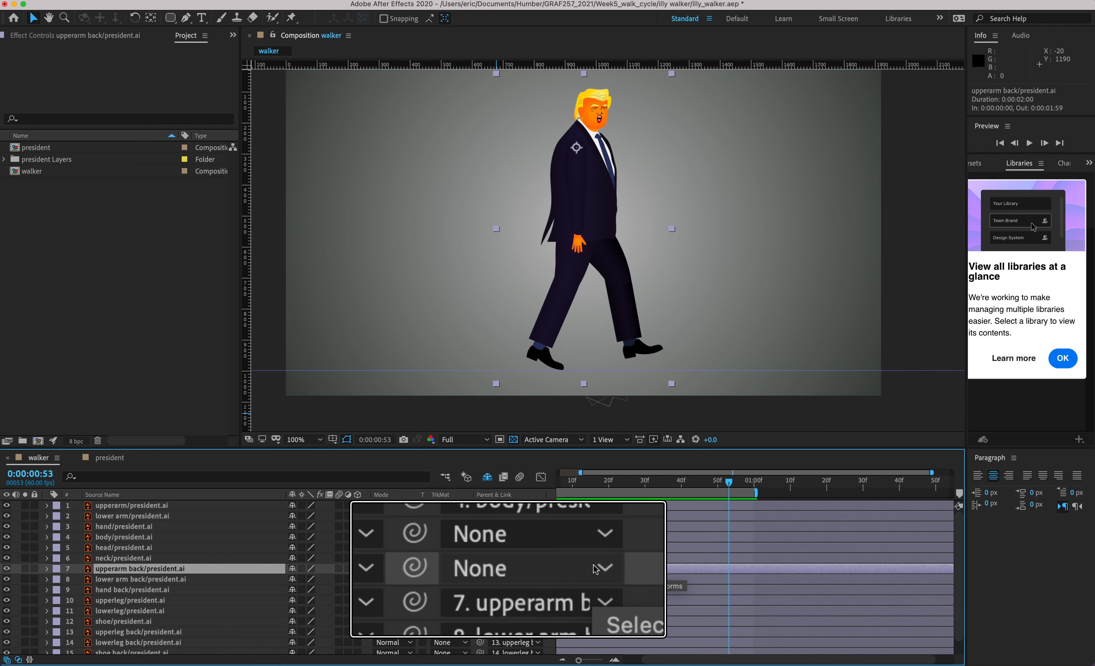
left_click(535, 568)
key("alt+super+8")
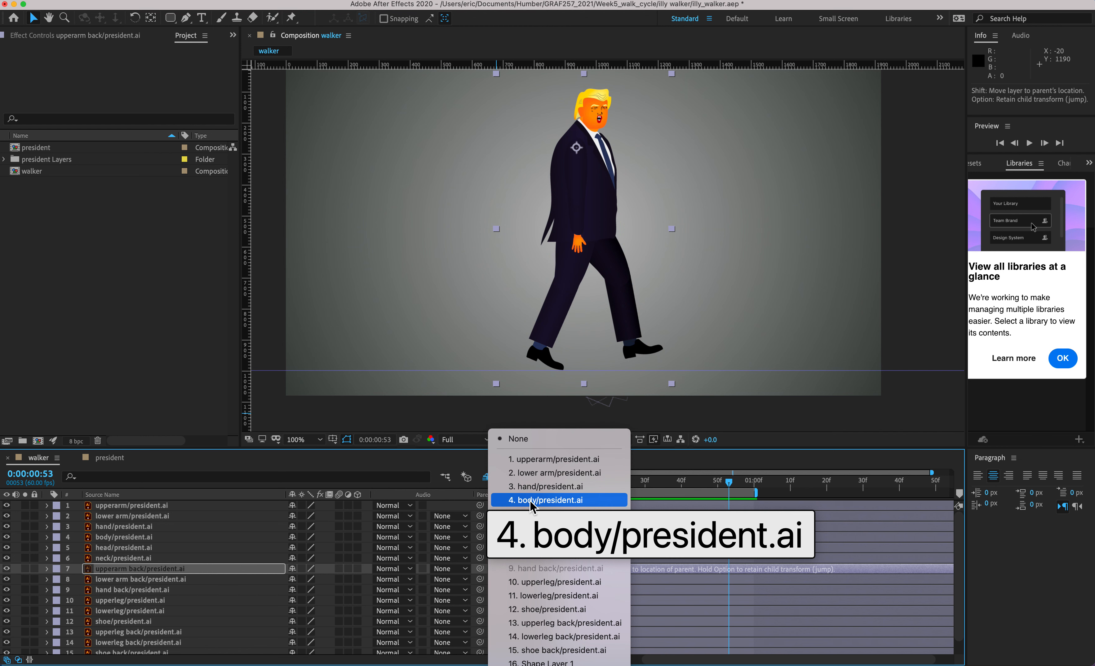
left_click(531, 502)
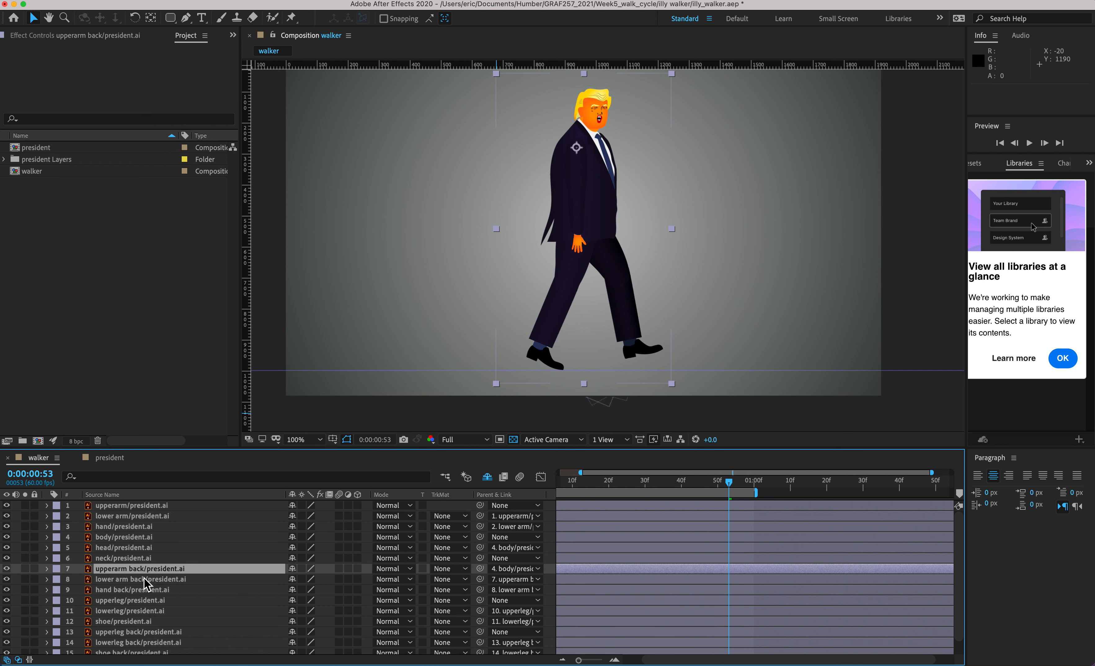
- Parent the front upperarm layer to the body layer and replay the walk cycle
left_click(136, 506)
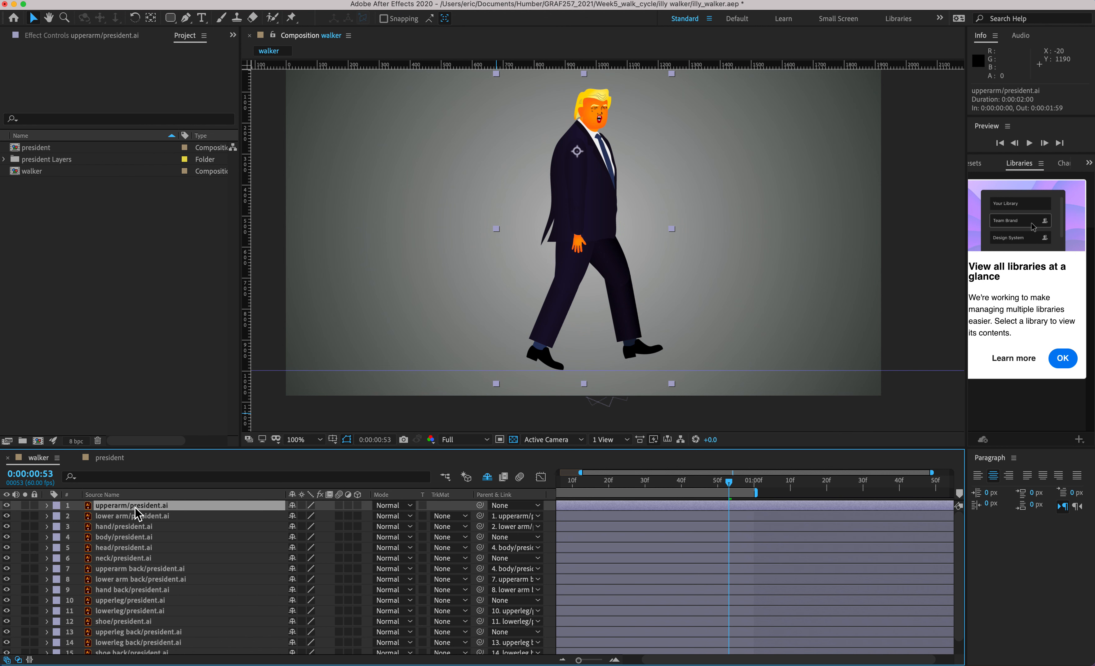
left_click(539, 506)
left_click(539, 498)
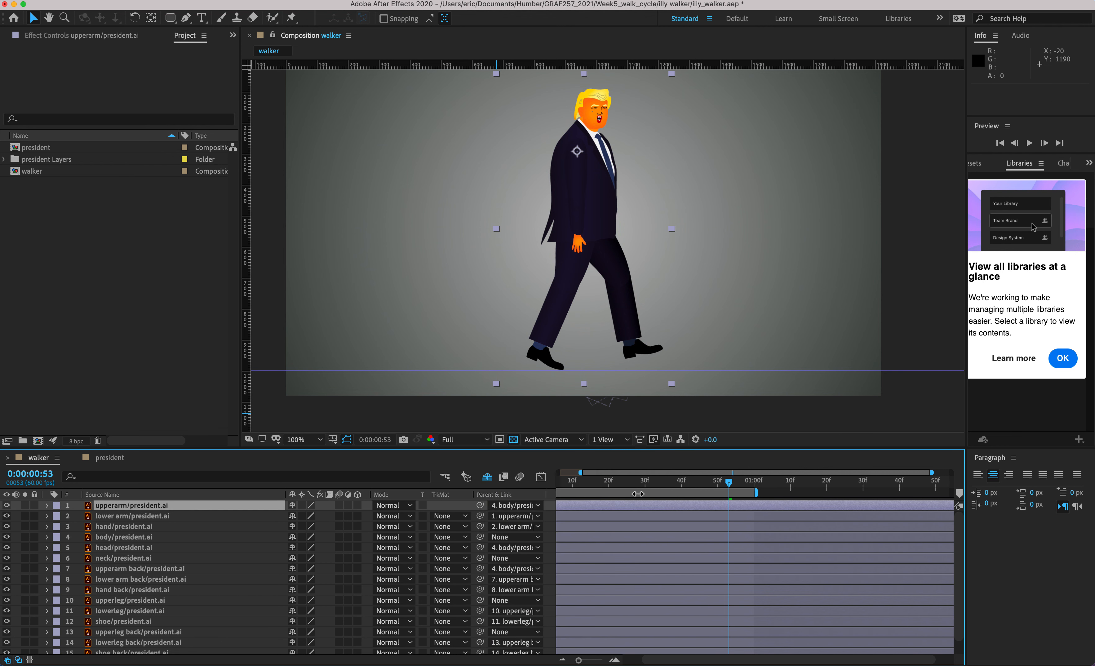
left_click(642, 481)
key("space")
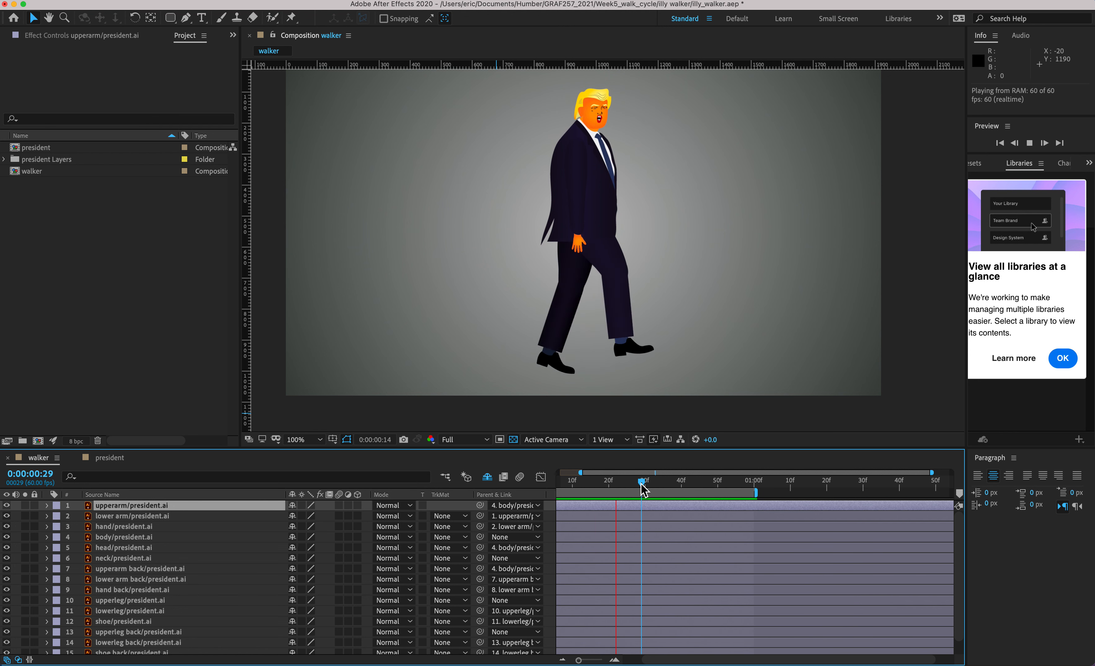
key("space")
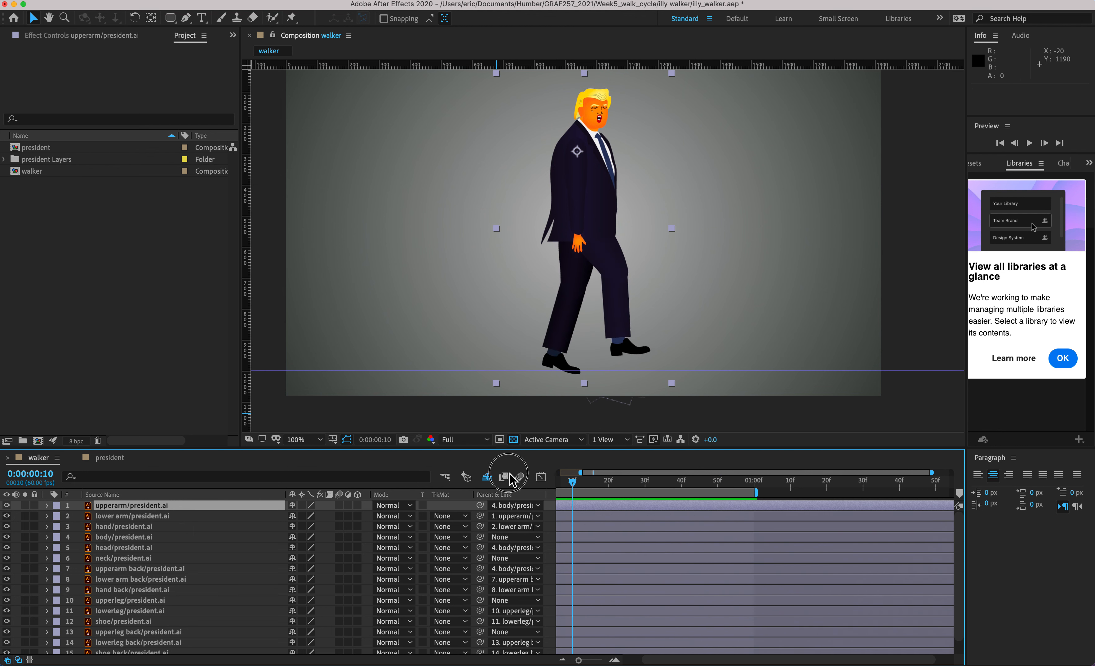
- Set the front upperarm layer's Rotation to 46° at frame 0, checking the pose by undoing and redoing the change
key("Home")
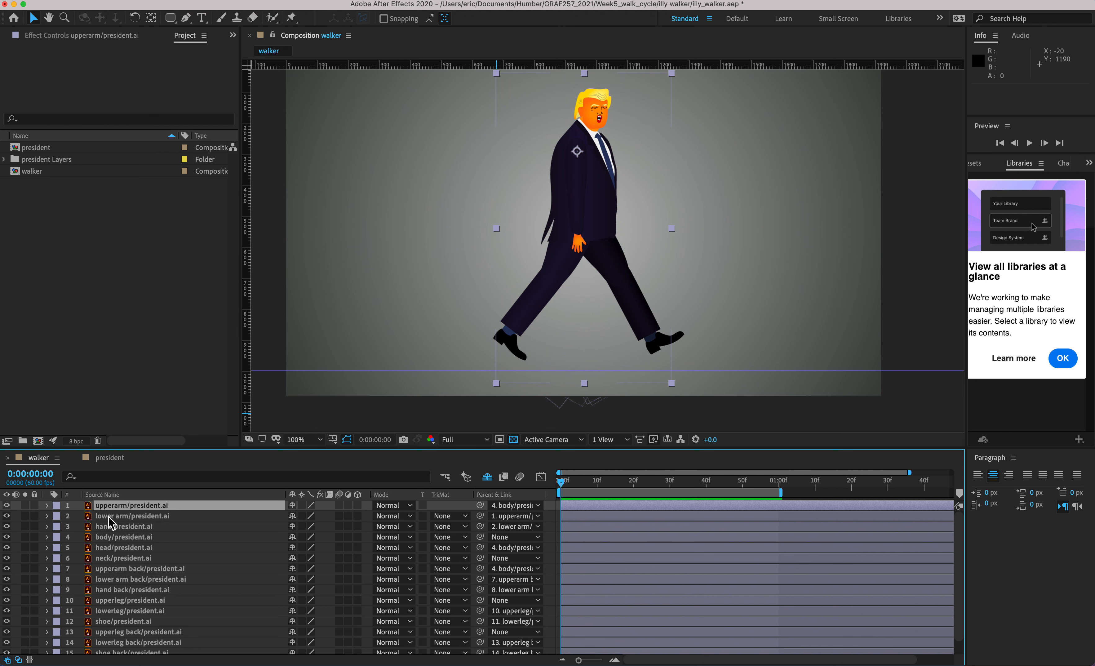
left_click(121, 503)
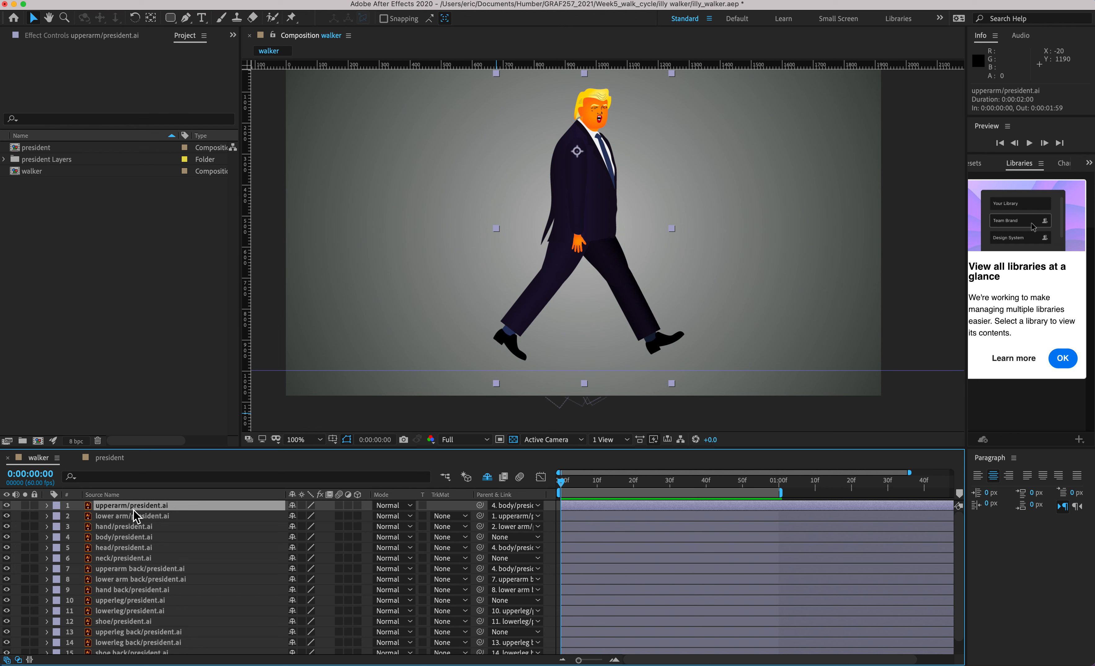
key("alt+super+8")
key("alt+super+8")
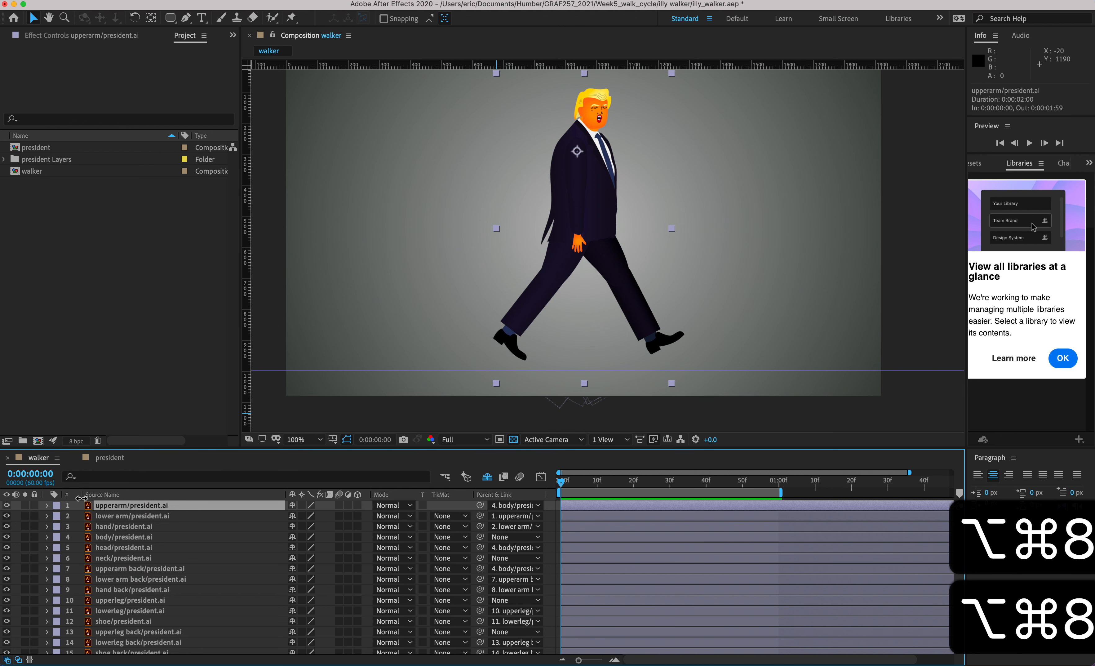
left_click(47, 506)
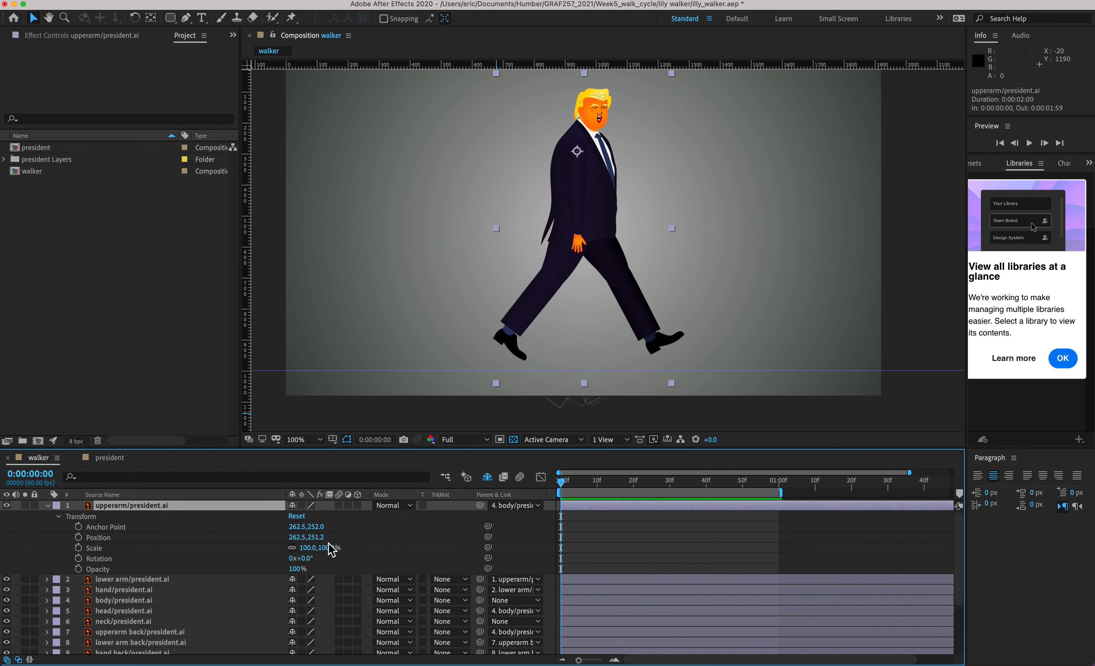
left_click_drag(305, 558, 339, 565)
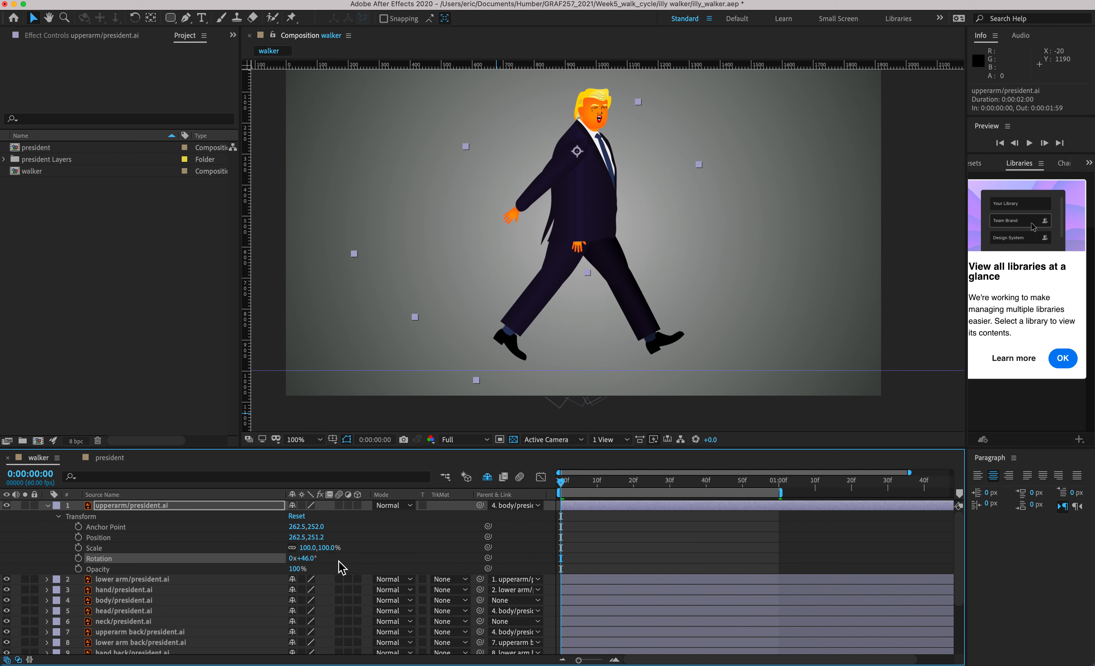
key("super+z")
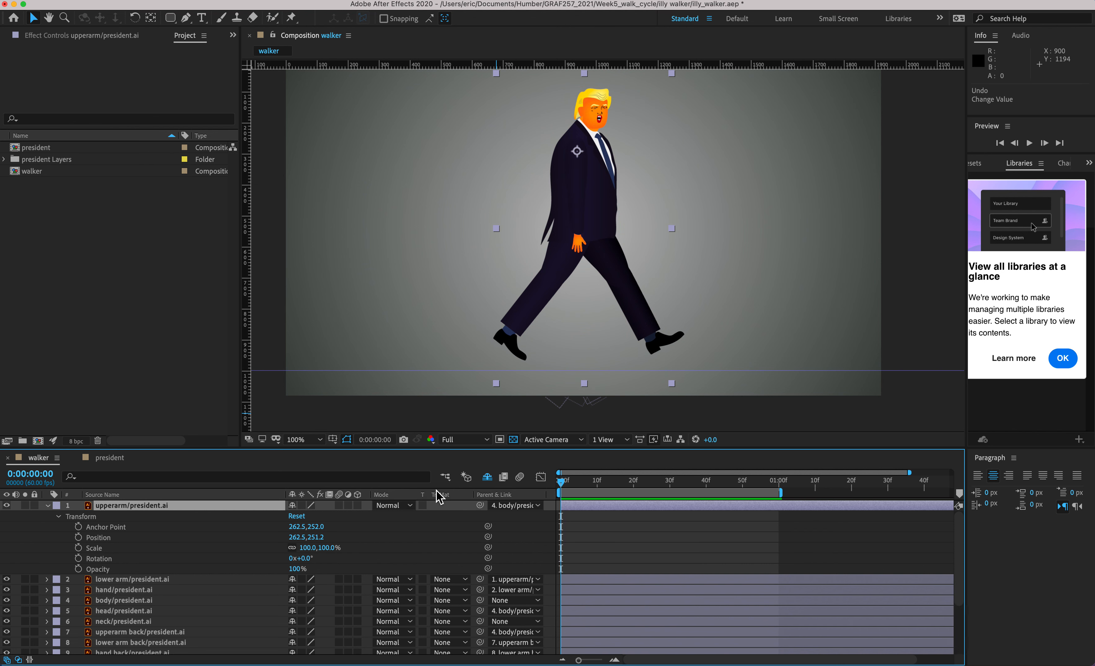
key("super+shift+z")
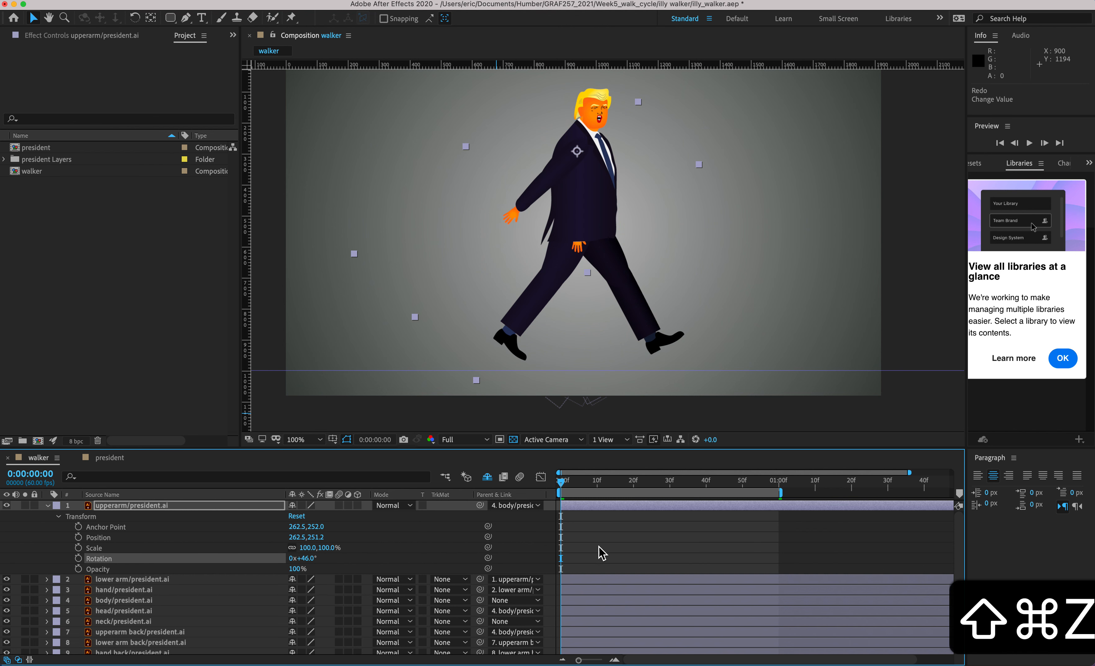
- Add Rotation keyframes of 46° to the front upperarm layer at frame 0 and at 0:00:01:00
key("alt+super+8")
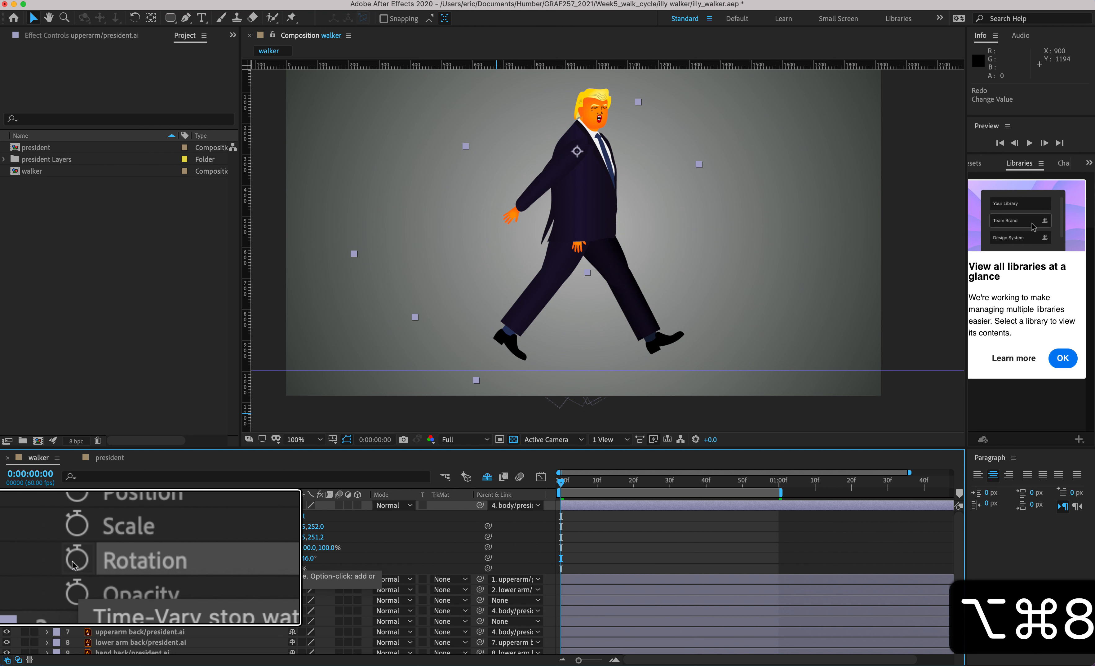
left_click(75, 561)
key("alt+super+8")
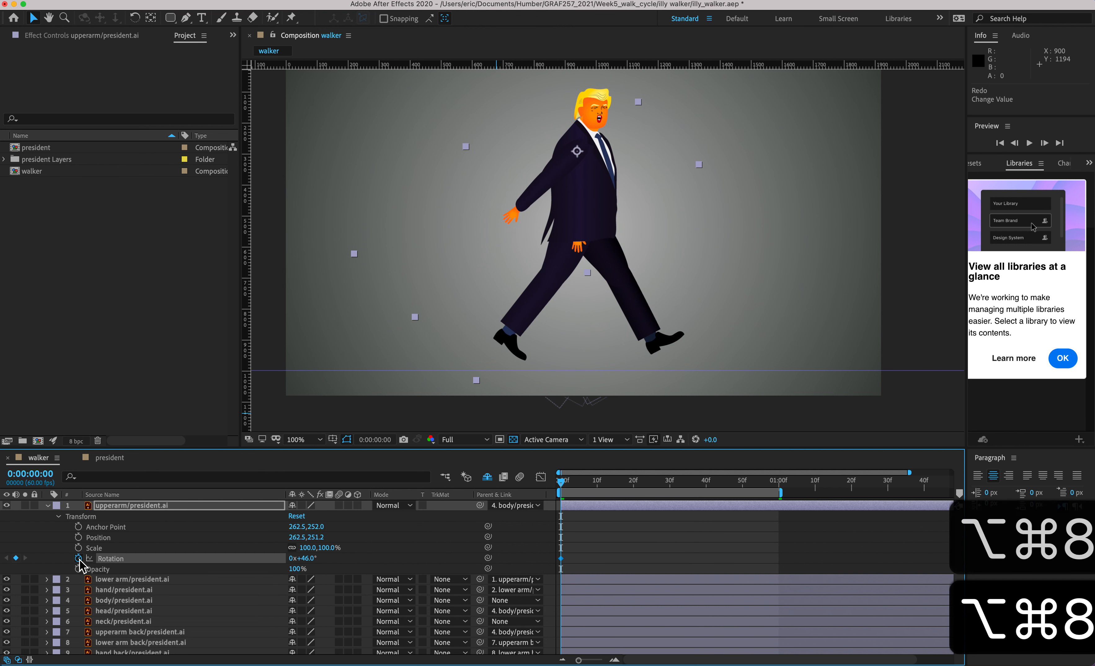
left_click(564, 483)
left_click_drag(566, 489, 780, 486)
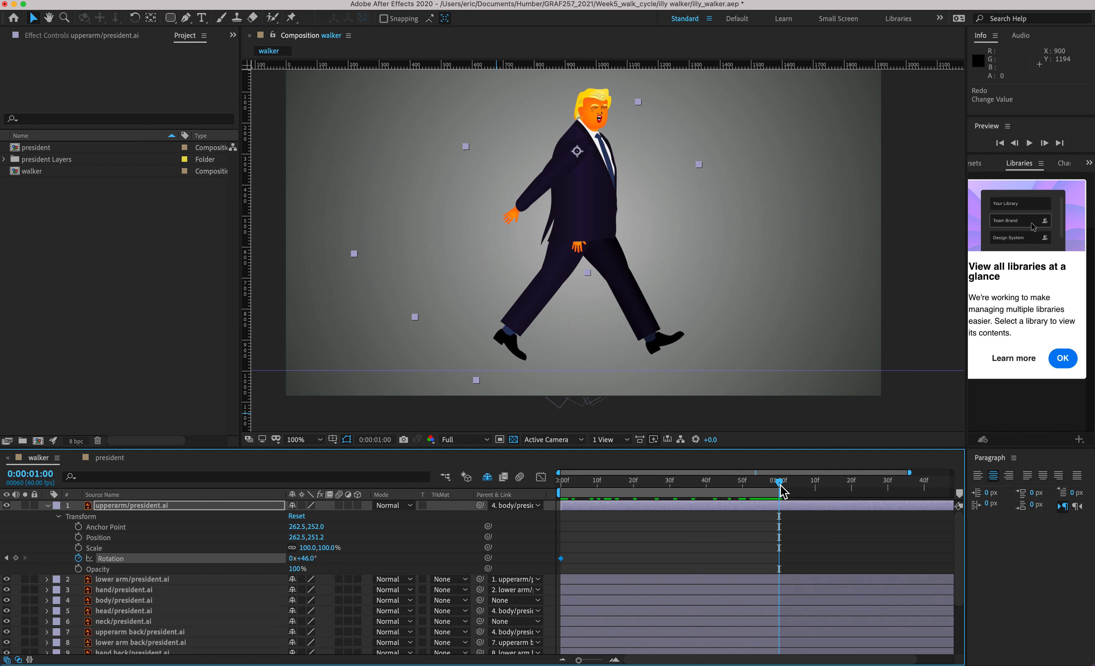
key("alt+super+8")
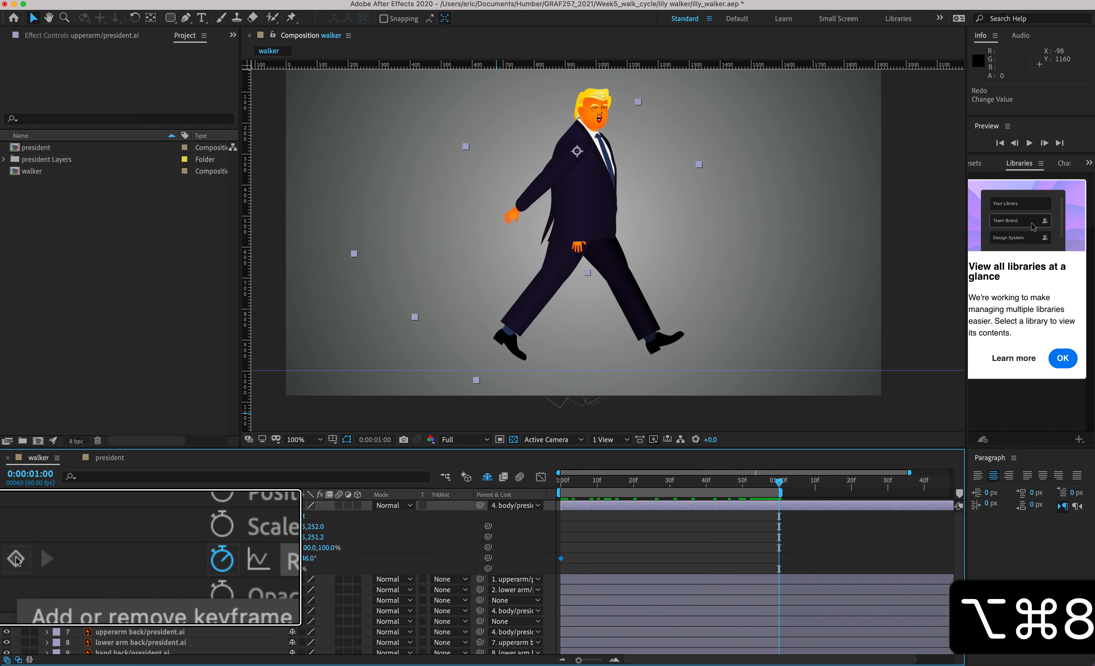
left_click(16, 560)
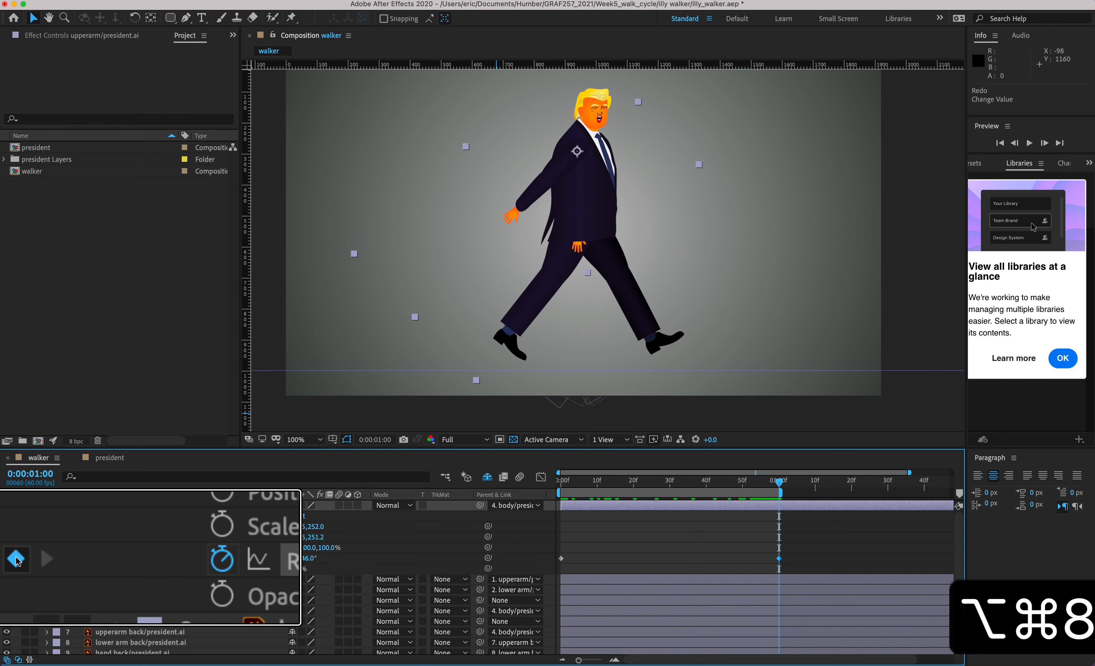
key("alt+super+8")
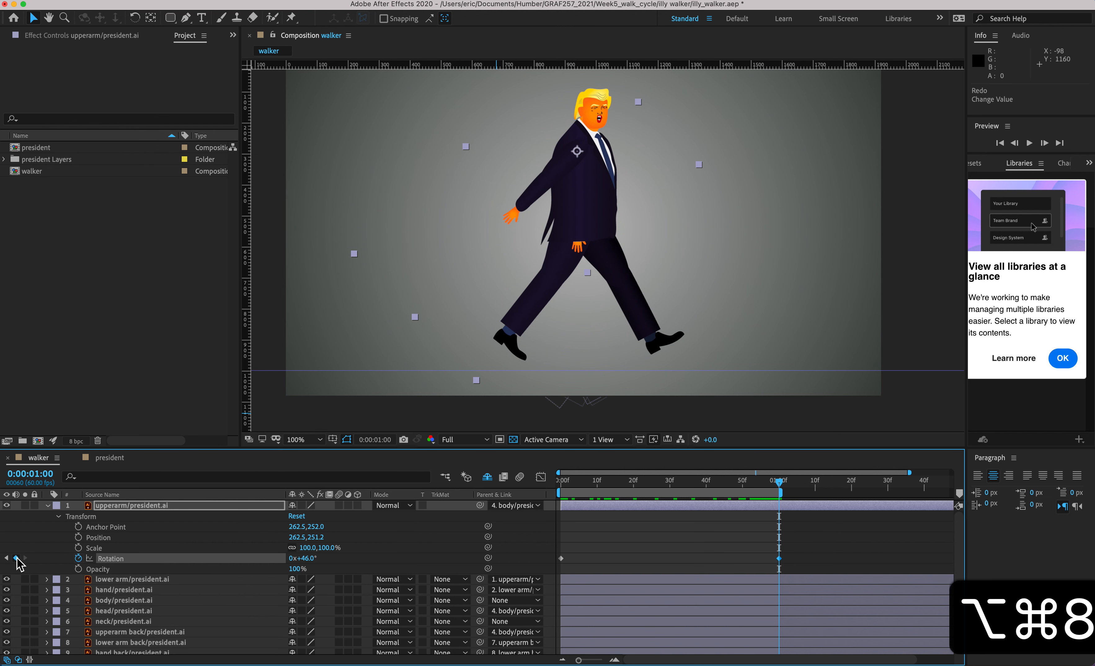
- Swing the front upperarm forward to a Rotation of -40° at frame 30 and replay the walk cycle
left_click(672, 483)
left_click(675, 484)
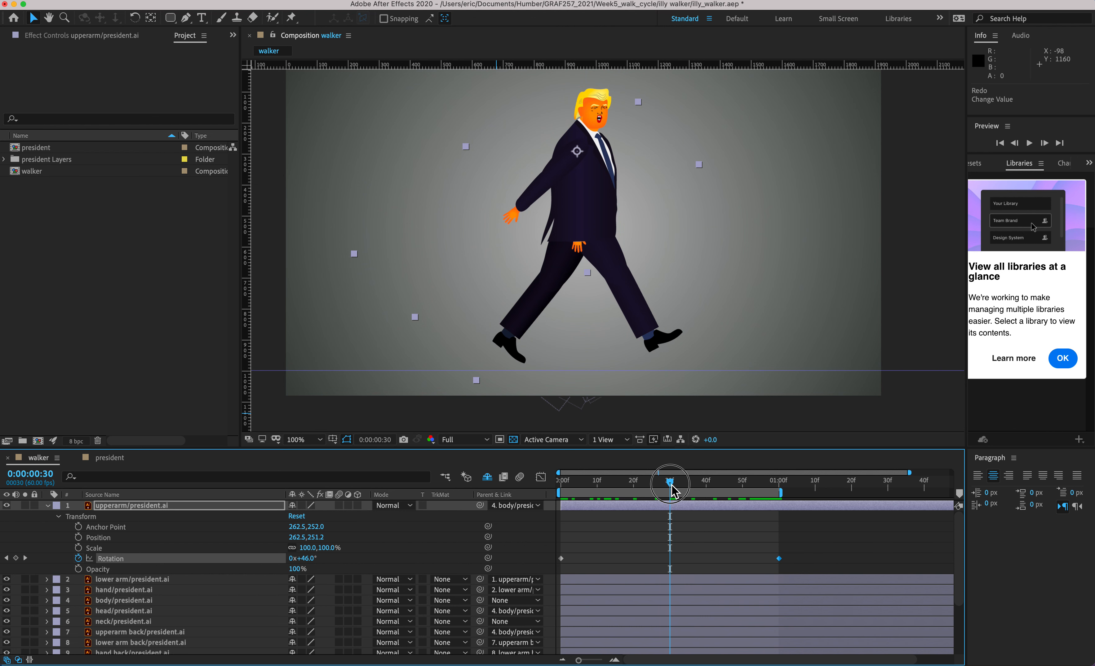
left_click_drag(677, 491, 671, 486)
left_click_drag(306, 561, 258, 558)
left_click(562, 481)
key("space")
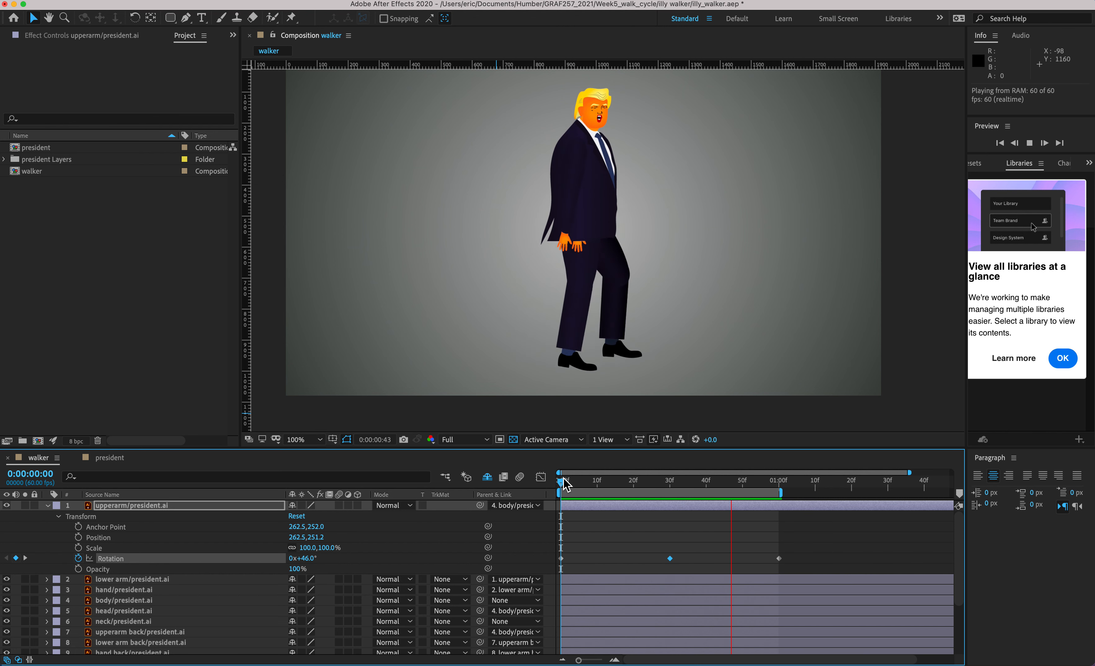
key("space")
- Add Rotation keyframes of 0° to the front lower arm layer at frame 0 and at 0:00:01:00
left_click_drag(640, 484, 498, 490)
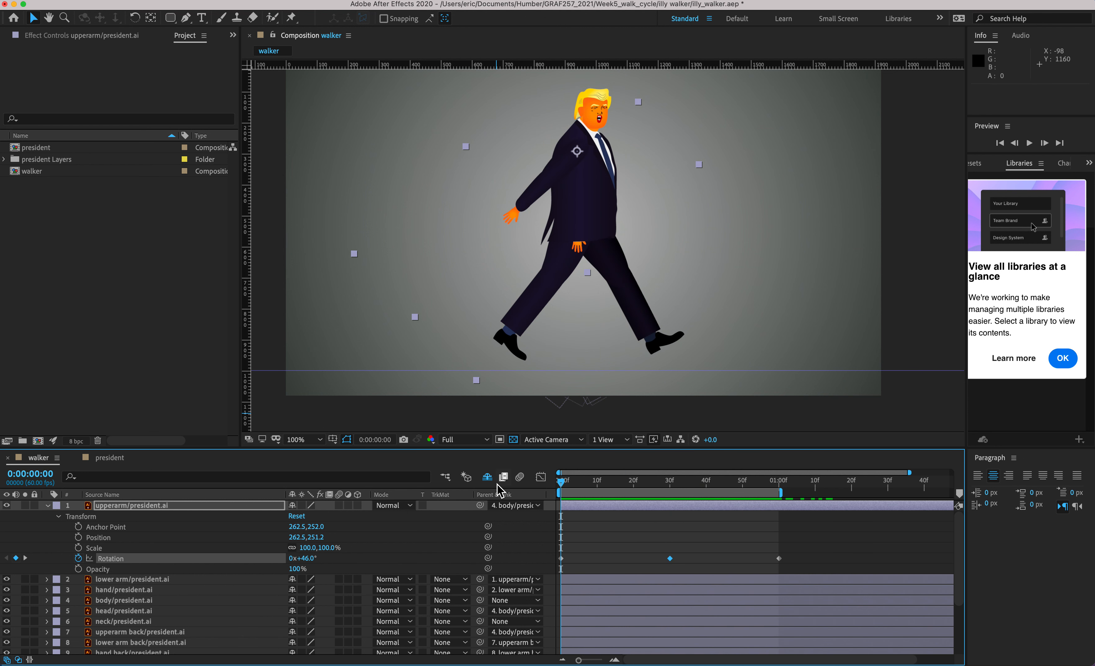
scroll(107, 583, "down", 2)
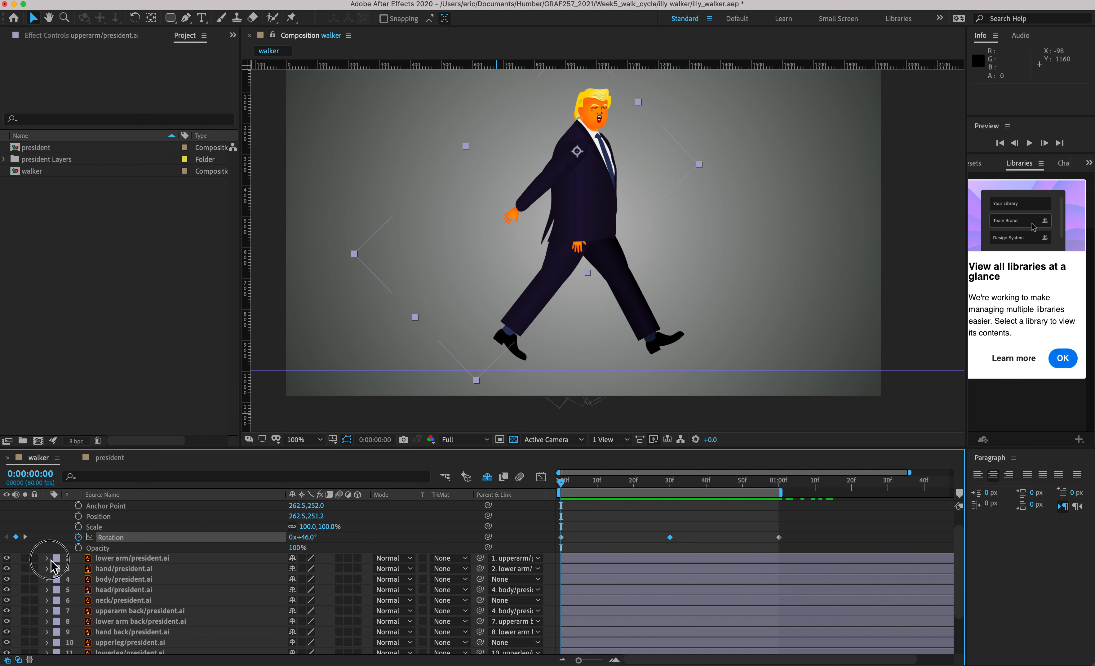
left_click(46, 558)
left_click(132, 559)
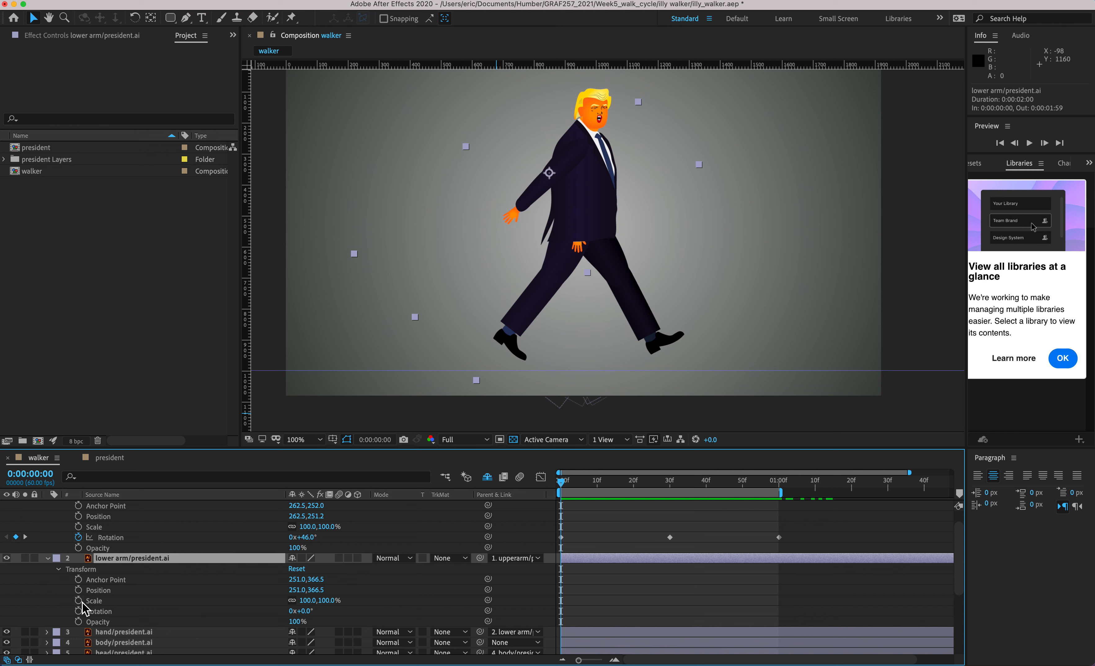
key("alt+super+8")
left_click(78, 611)
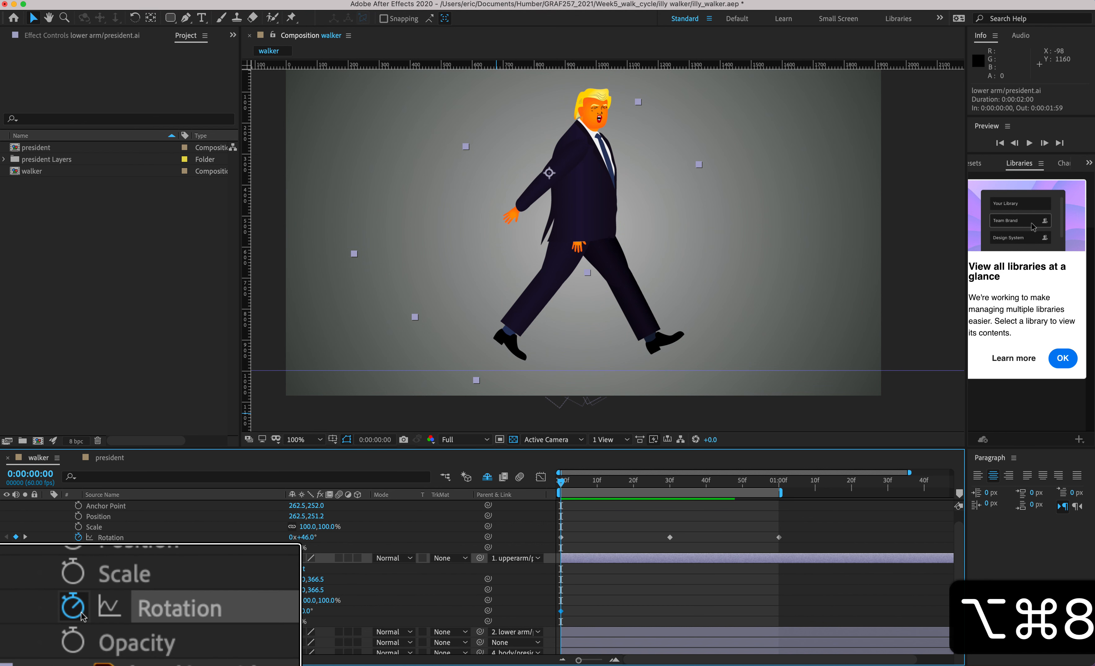
key("alt+super+8")
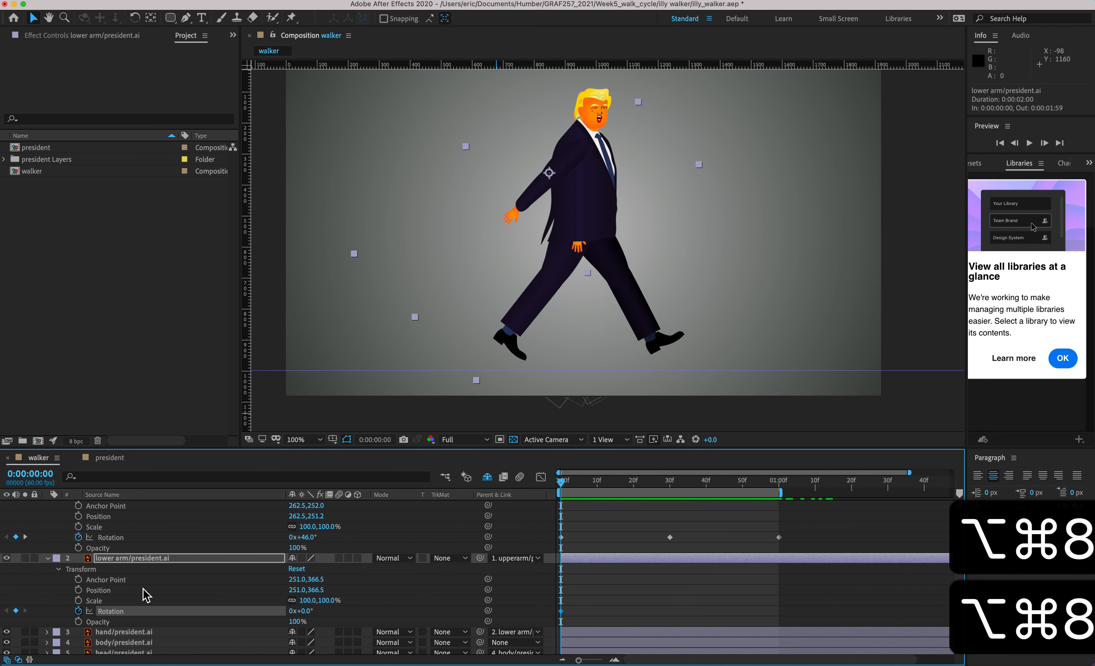
left_click_drag(726, 485, 780, 489)
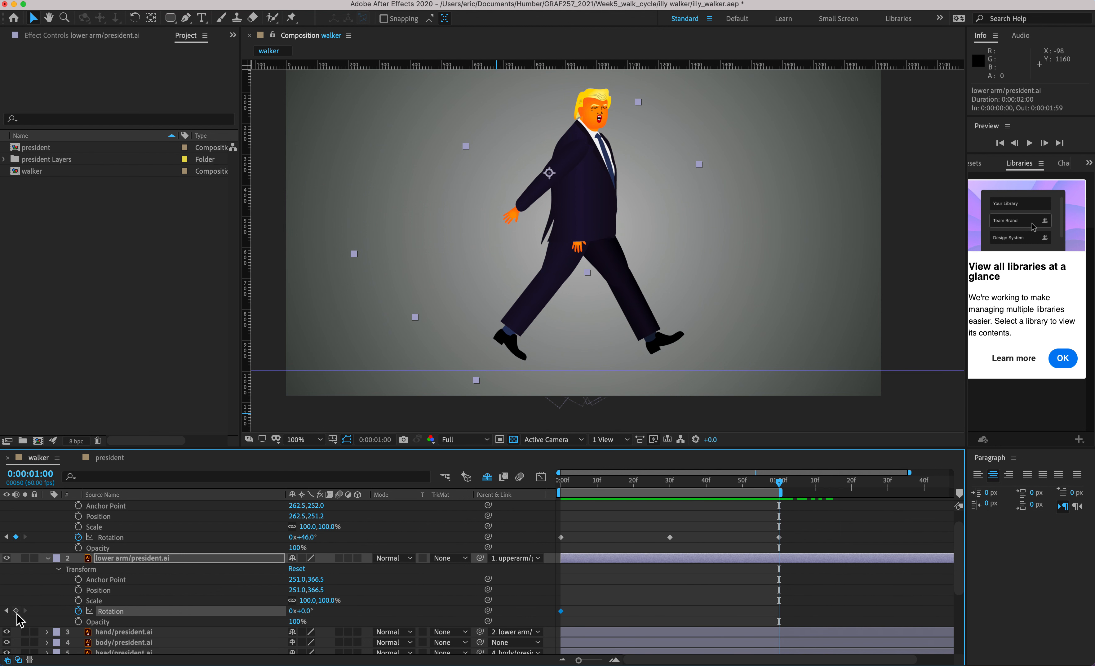
key("alt+super+8")
left_click(16, 611)
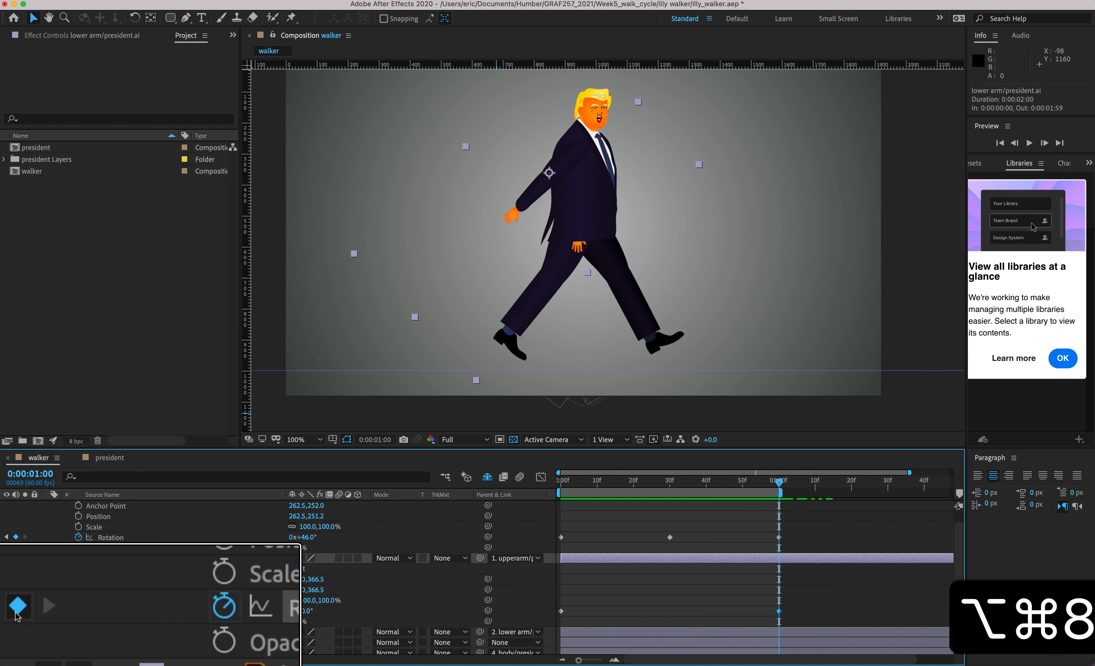
key("alt+super+8")
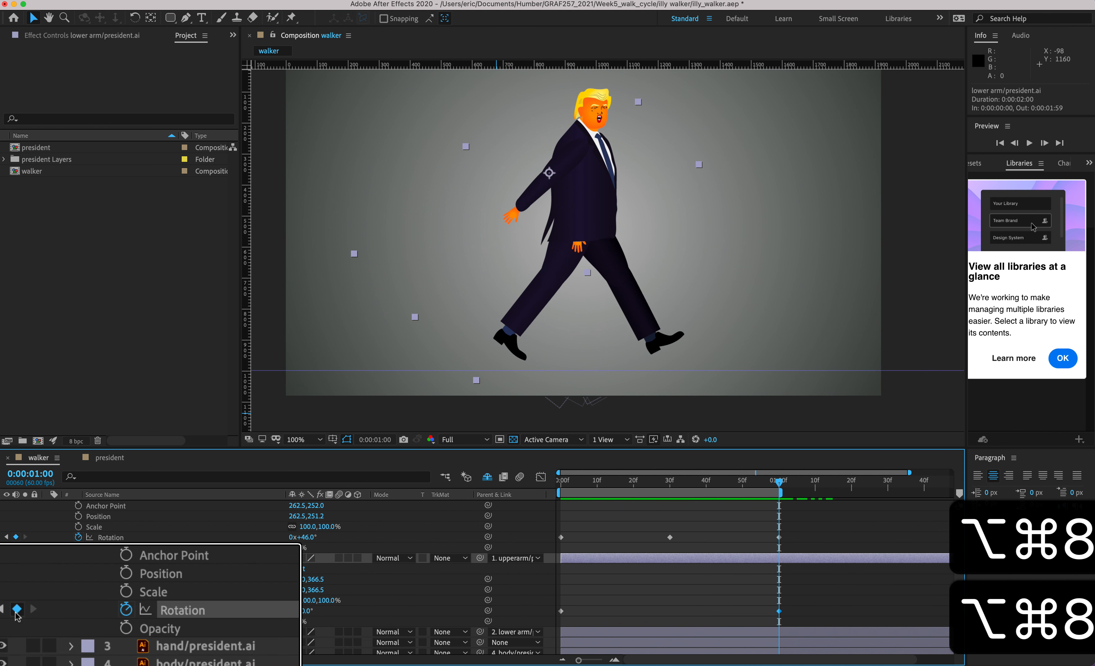
- Bend the front lower arm forward to a Rotation of -38° at frame 30
left_click(670, 484)
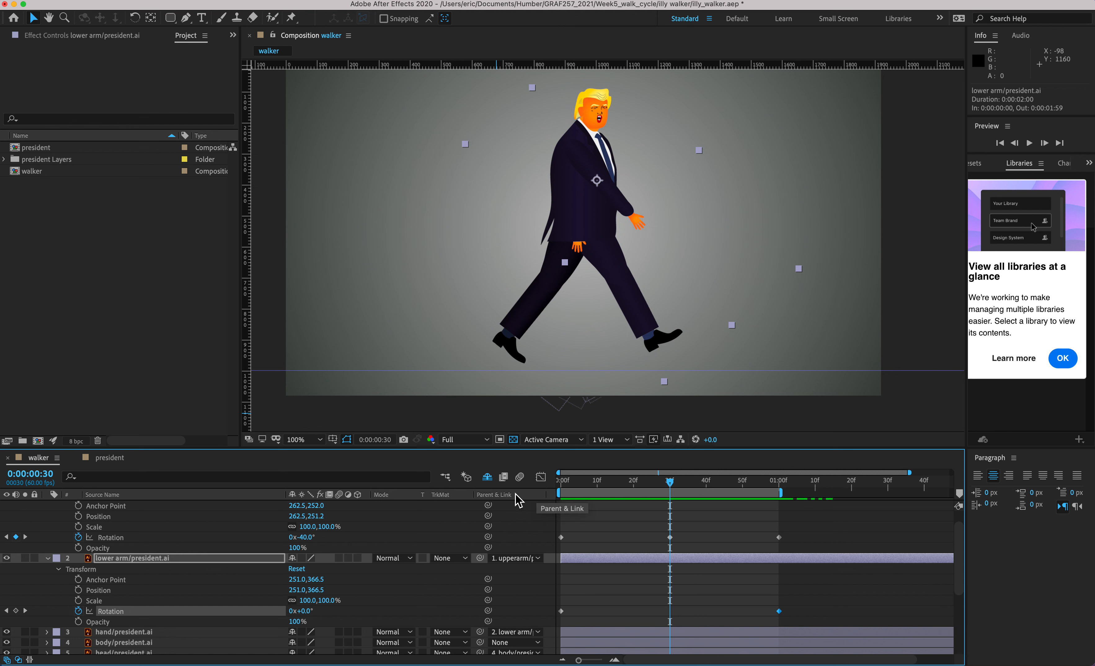
left_click_drag(312, 609, 288, 608)
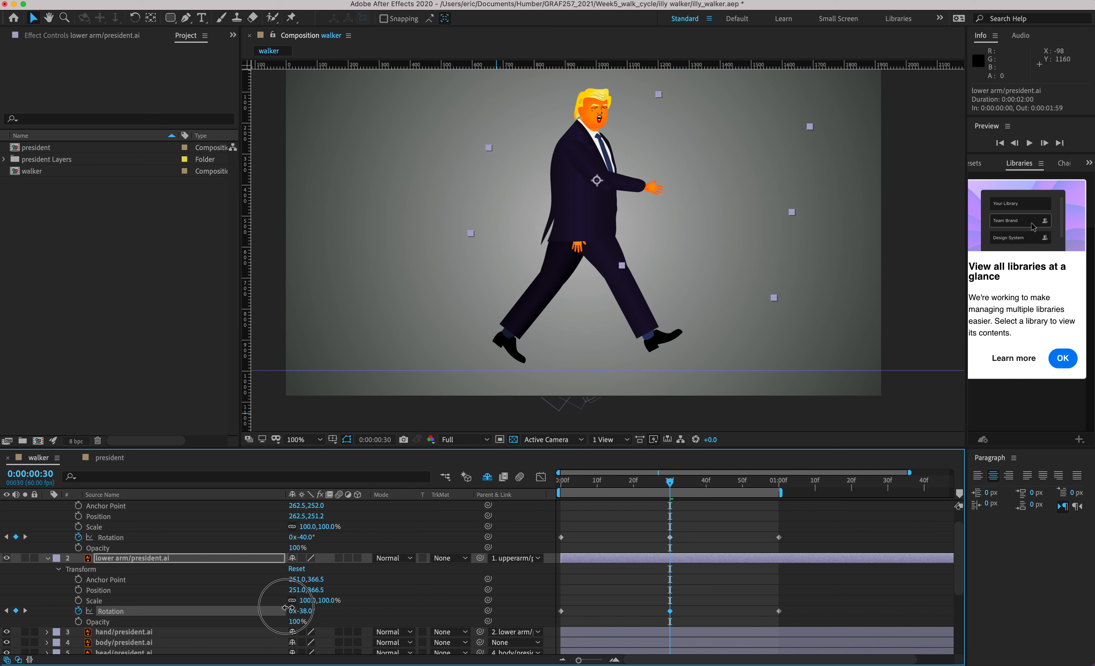
- Replay the walk cycle from frame 0 and move the back upperarm, lower arm and hand layers below the back shoe layer
left_click_drag(579, 491, 548, 490)
key("space")
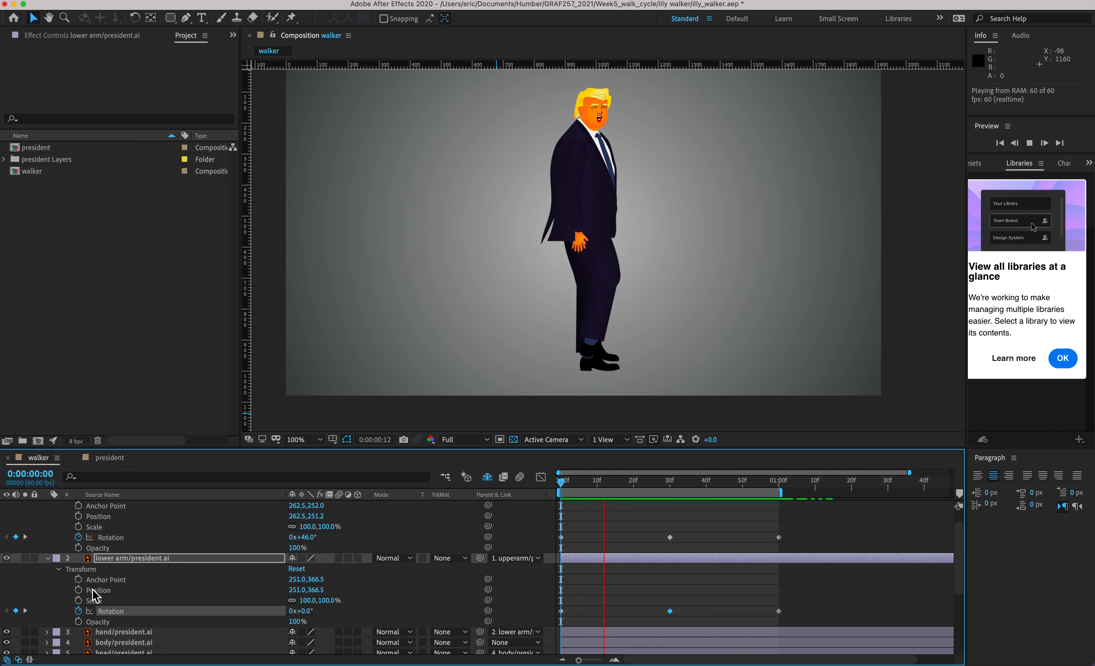
scroll(95, 595, "down", 5)
scroll(94, 595, "down", 1)
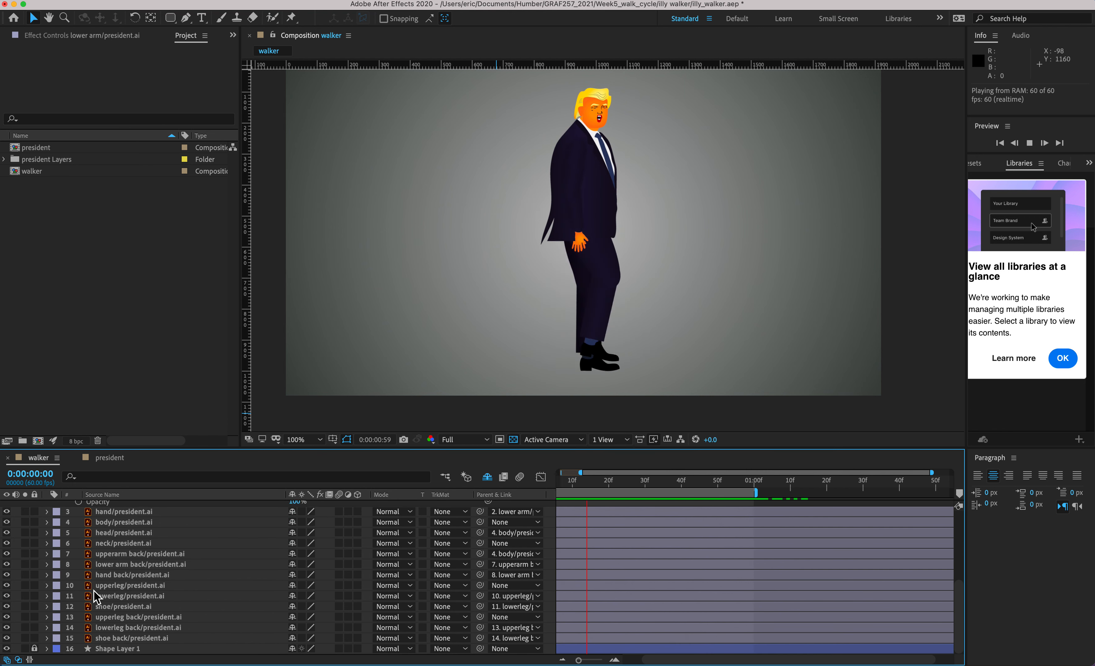
left_click(122, 575)
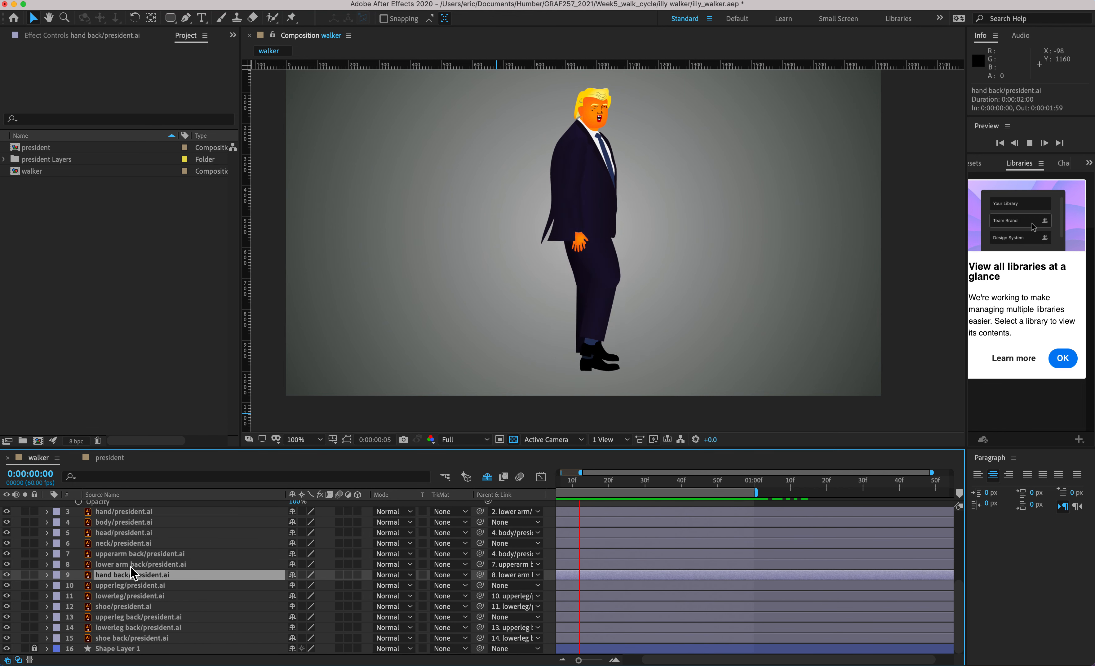
left_click(148, 564)
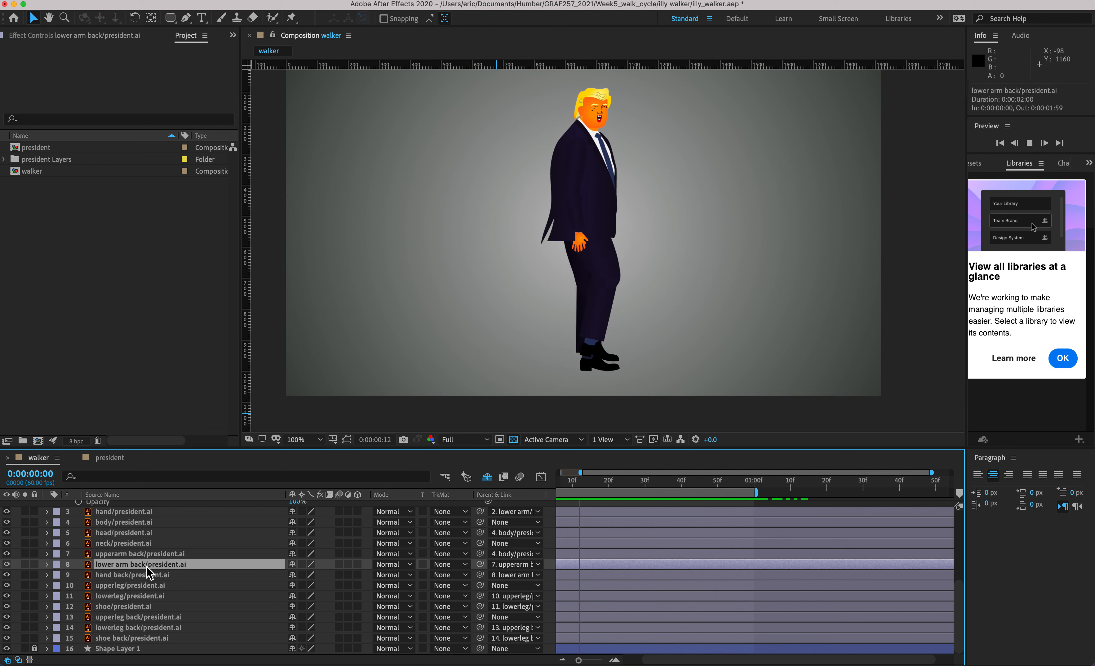
left_click(149, 556)
left_click(143, 573, "shift")
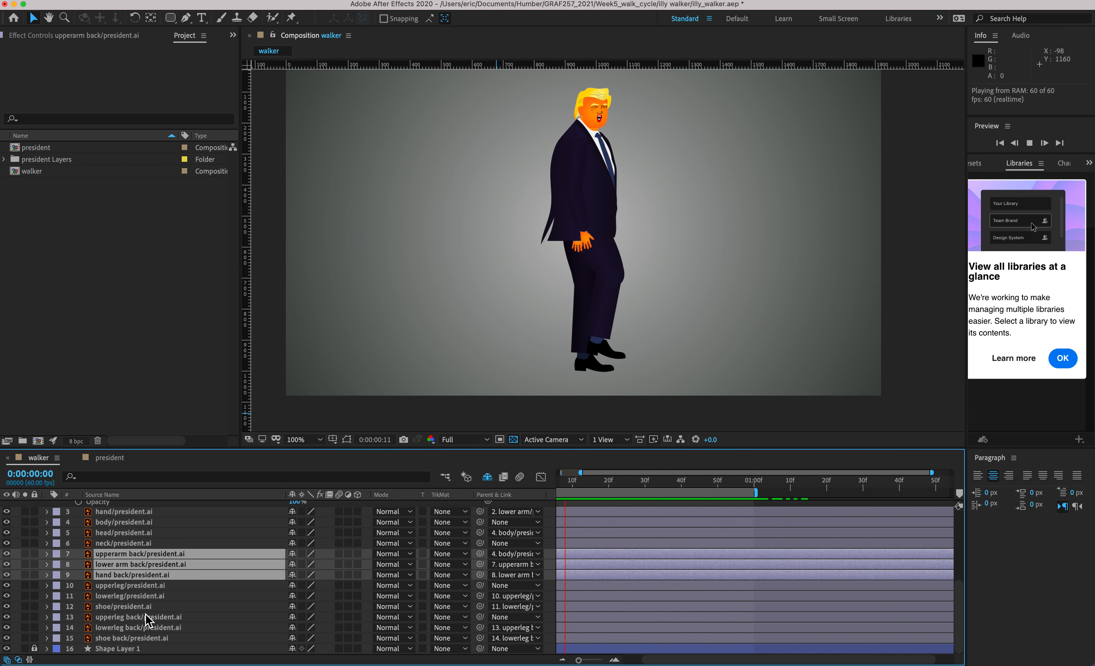
left_click(145, 578)
key("space")
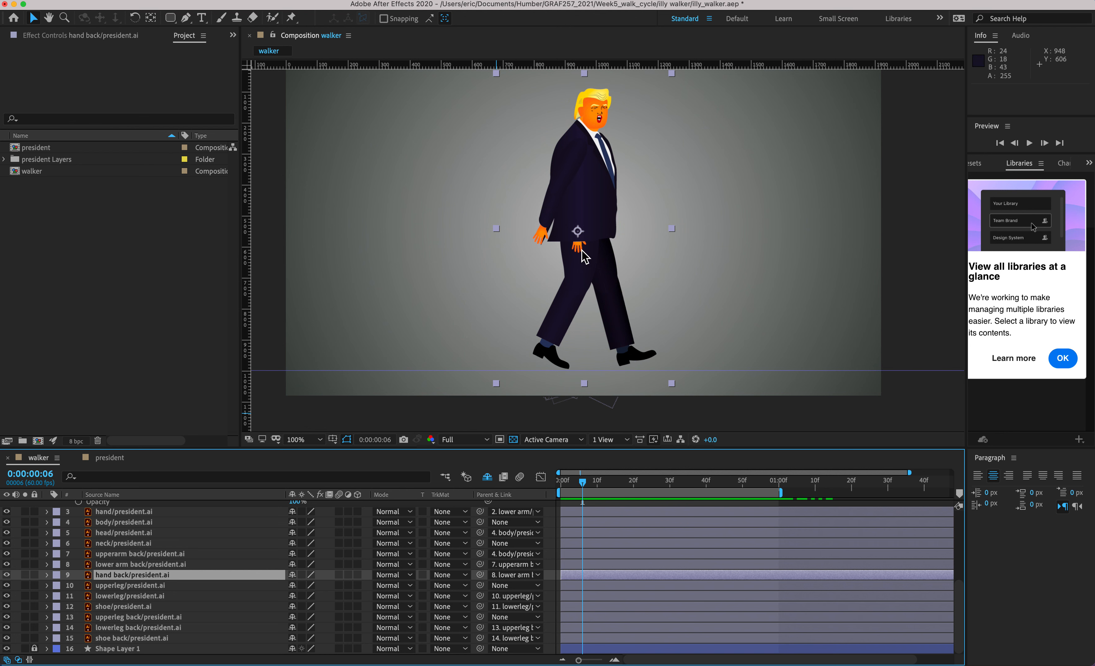
left_click(124, 554, "shift")
left_click_drag(124, 556, 120, 649)
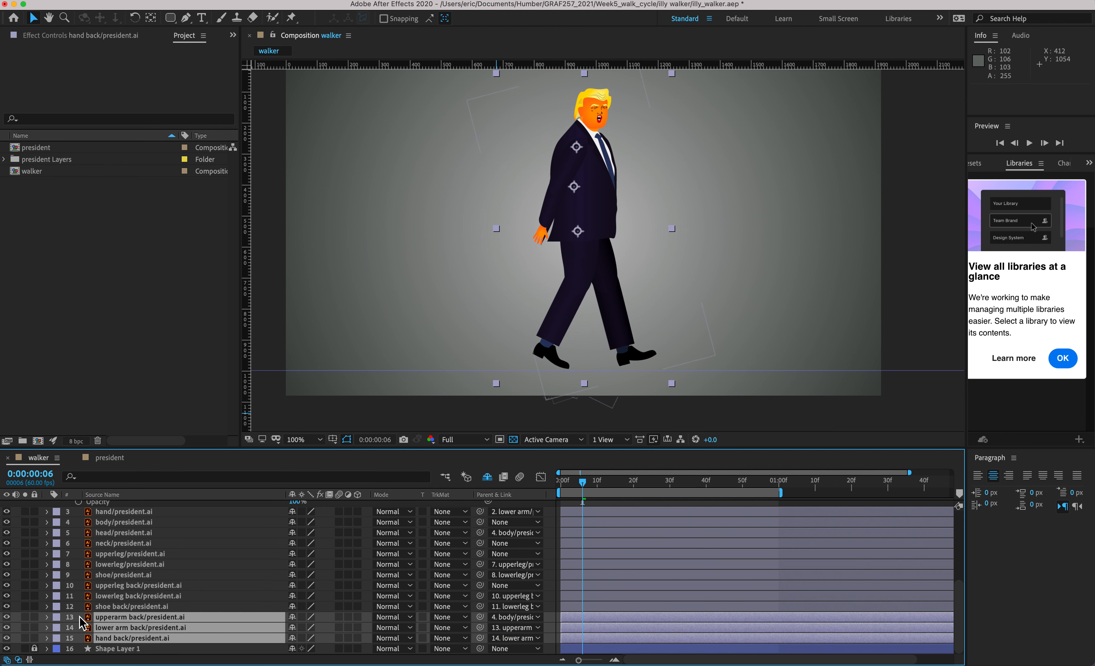
- Reveal the Transform properties of the three back arm layers and return the current time to frame 0
left_click(47, 617)
scroll(205, 615, "down", 2)
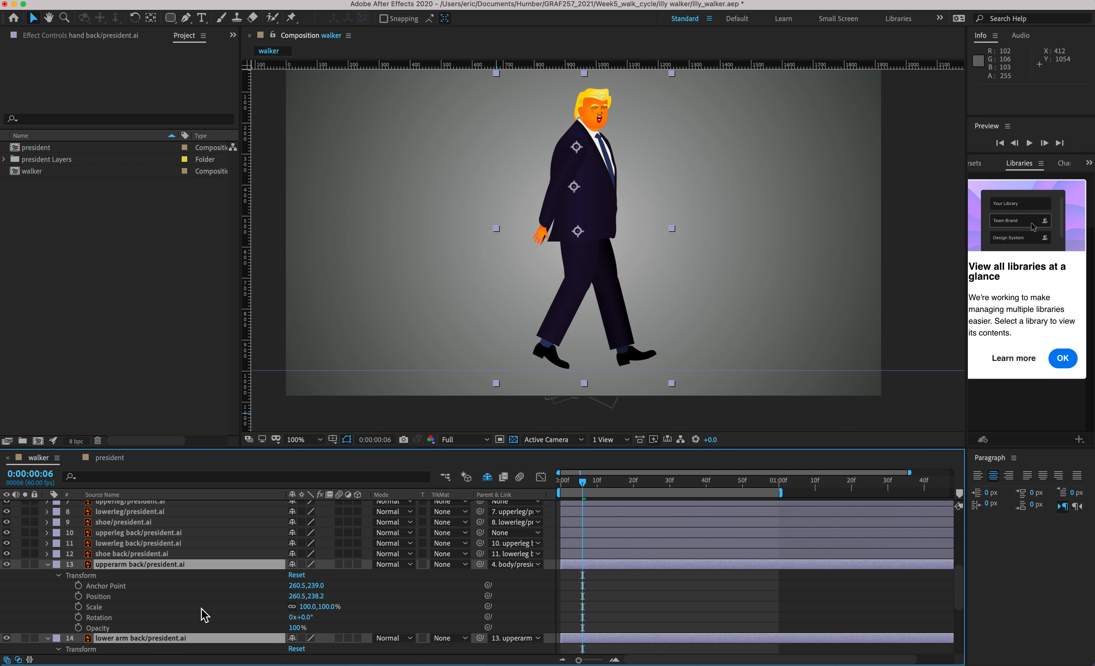
left_click(663, 604)
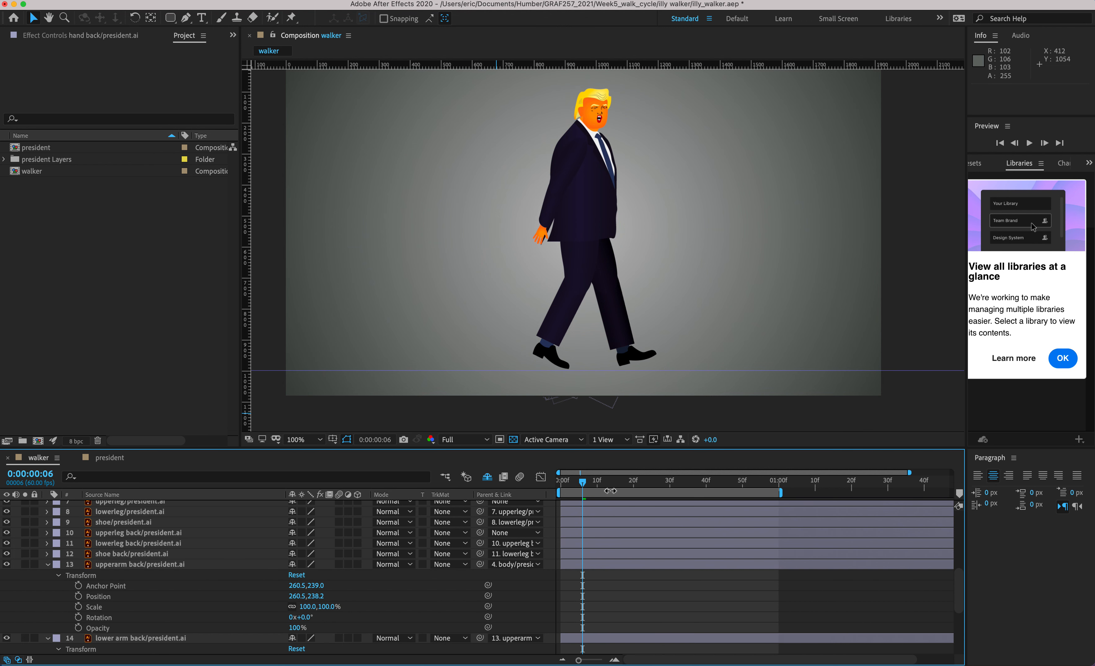
left_click(607, 486)
left_click_drag(605, 487, 530, 509)
scroll(177, 606, "up", 10)
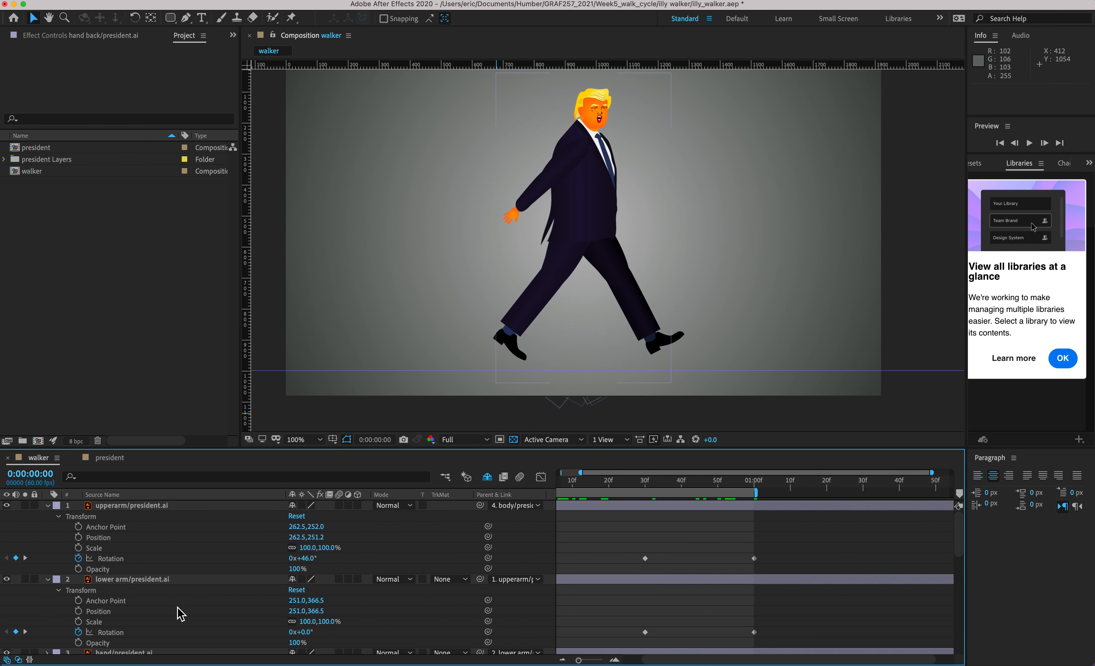
- Copy all three Rotation keyframes of the front upperarm layer
left_click(140, 560)
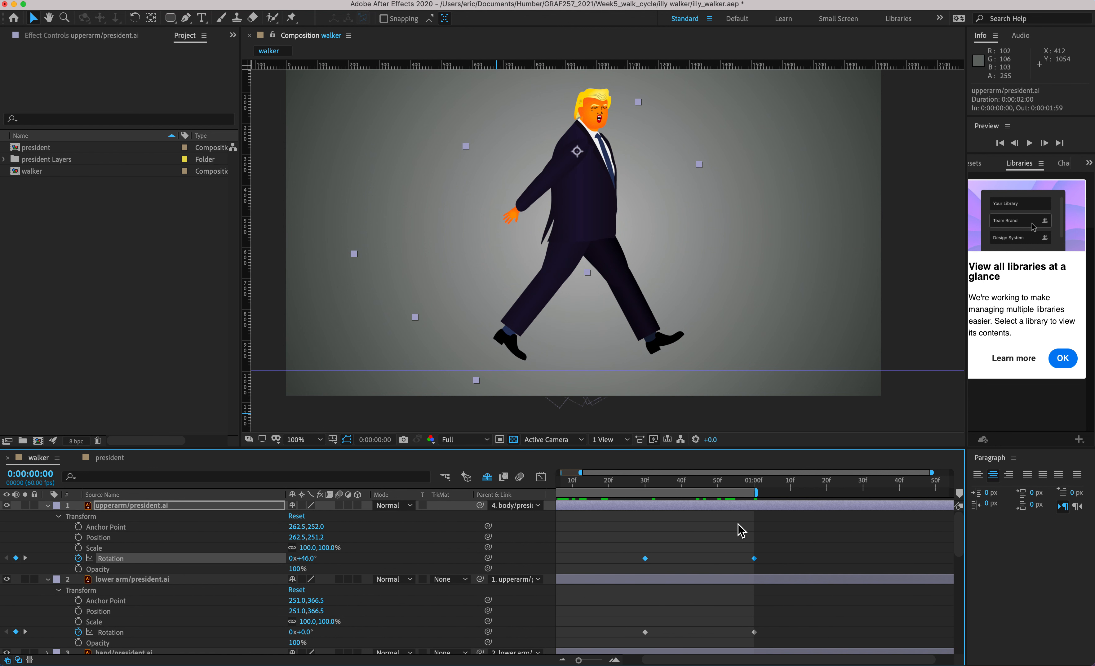
scroll(779, 543, "left", 3)
left_click(803, 543)
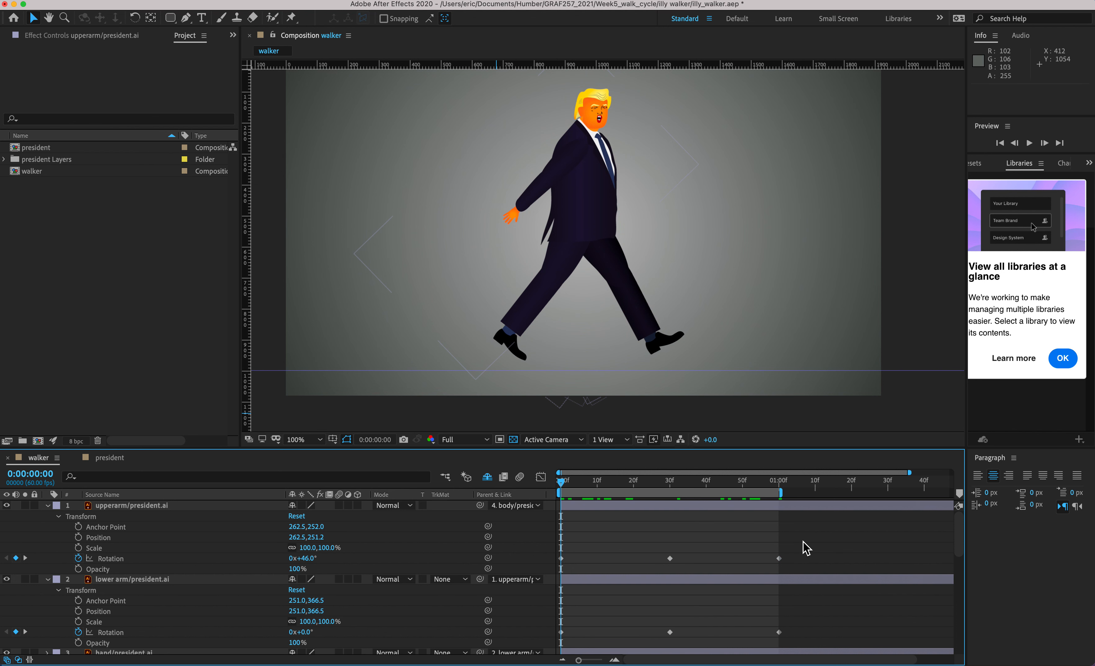
left_click_drag(748, 548, 561, 576)
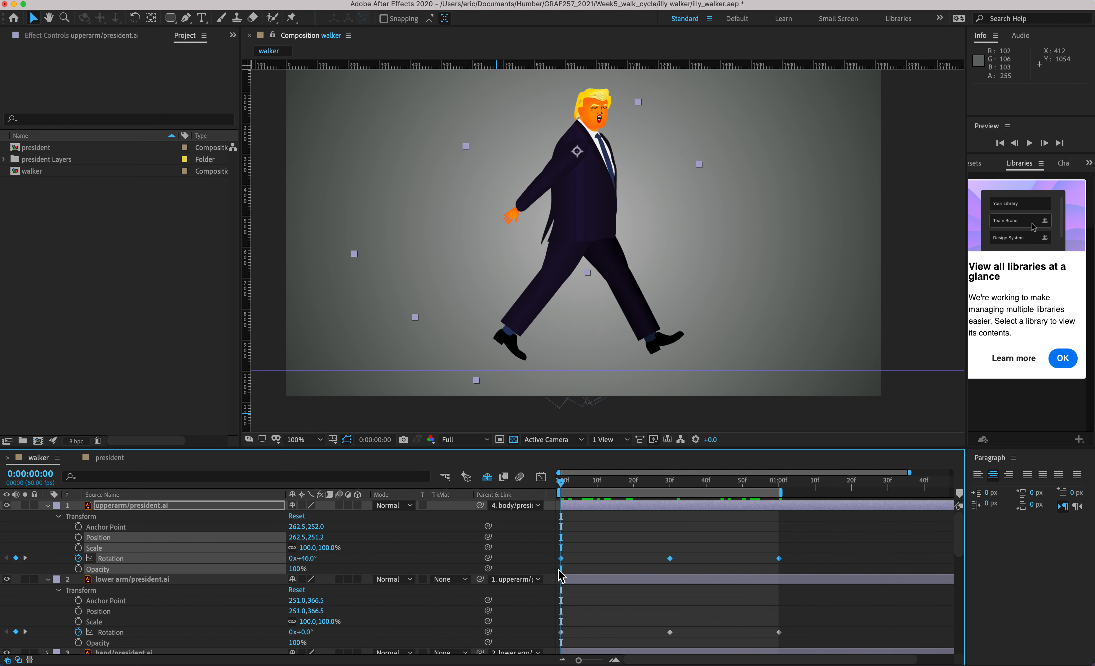
key("super+c")
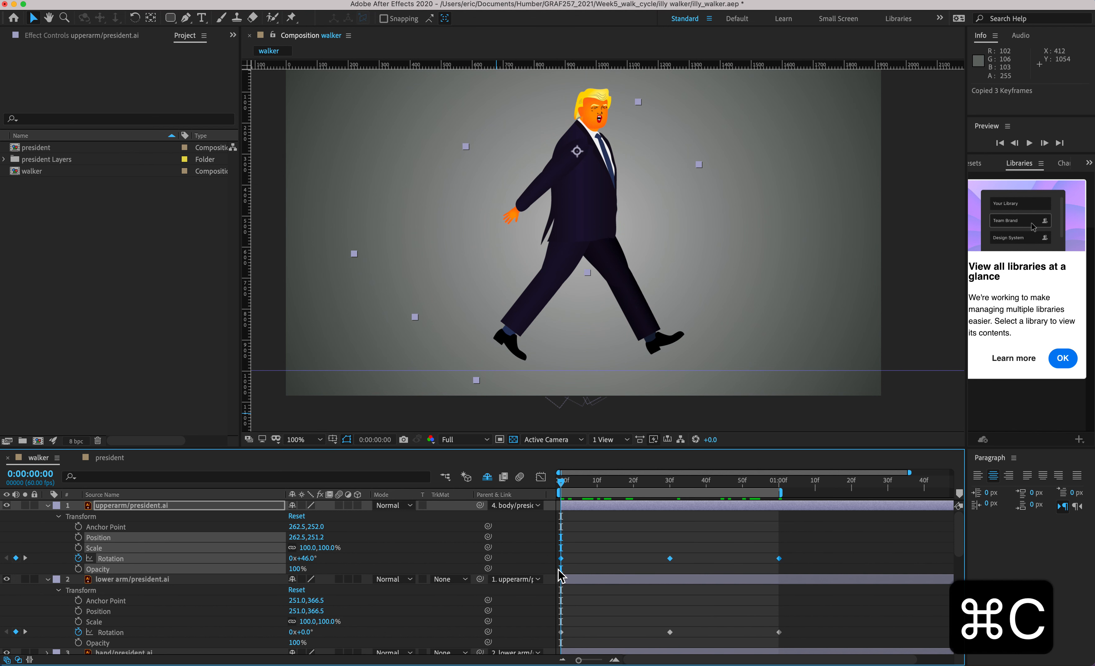
- Paste the copied Rotation keyframes onto the back upperarm layer's Rotation, starting at frame 0
scroll(171, 571, "down", 10)
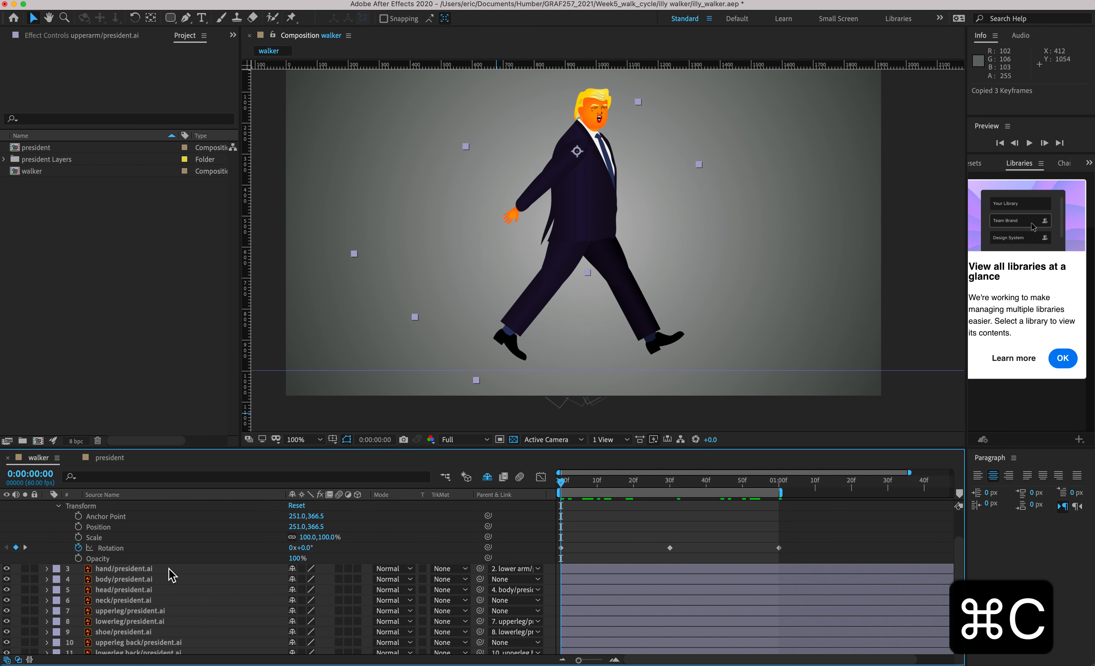
scroll(169, 575, "down", 4)
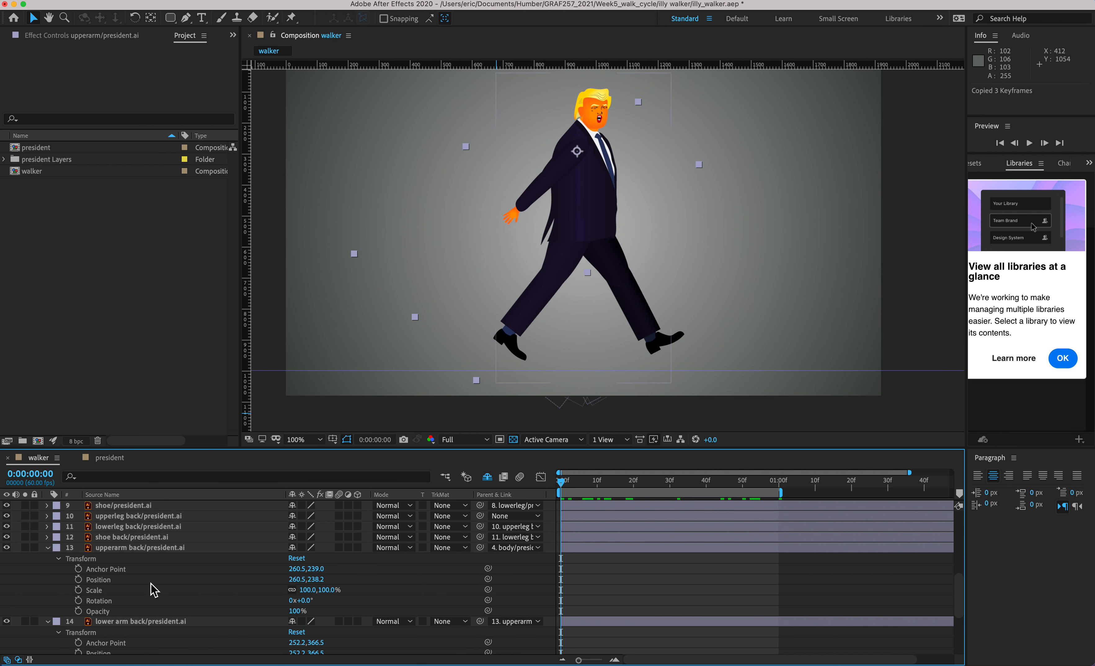
left_click(106, 604)
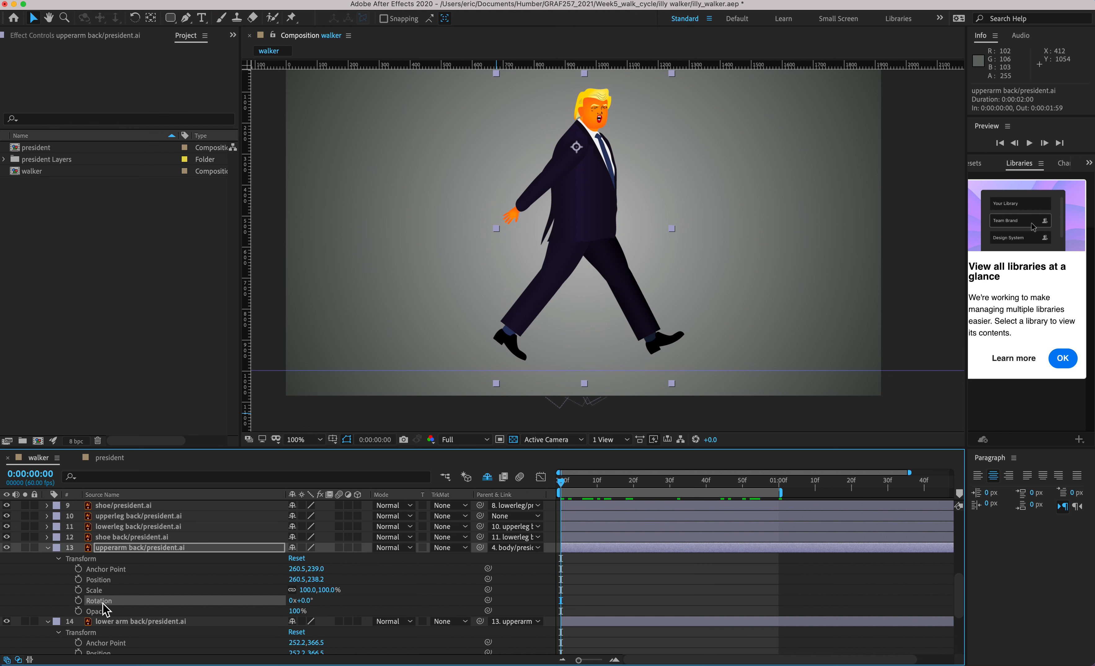
key("alt+super+8")
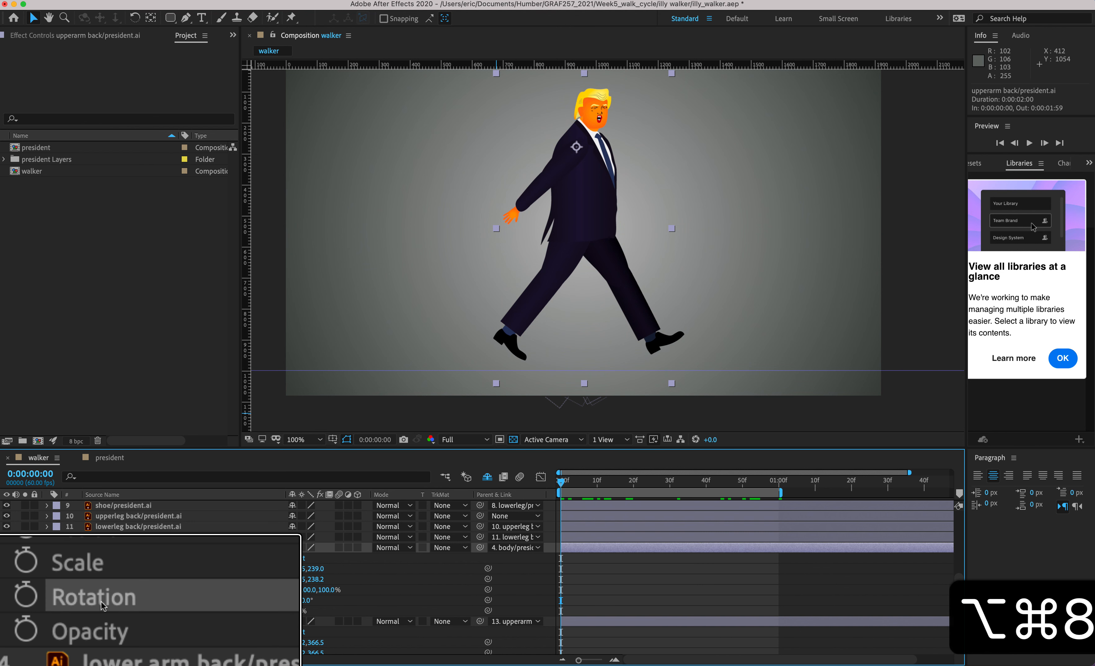
key("alt+super+8")
mouse_move(563, 484)
left_mouse_down()
mouse_move(586, 485)
mouse_move(546, 486)
left_mouse_up()
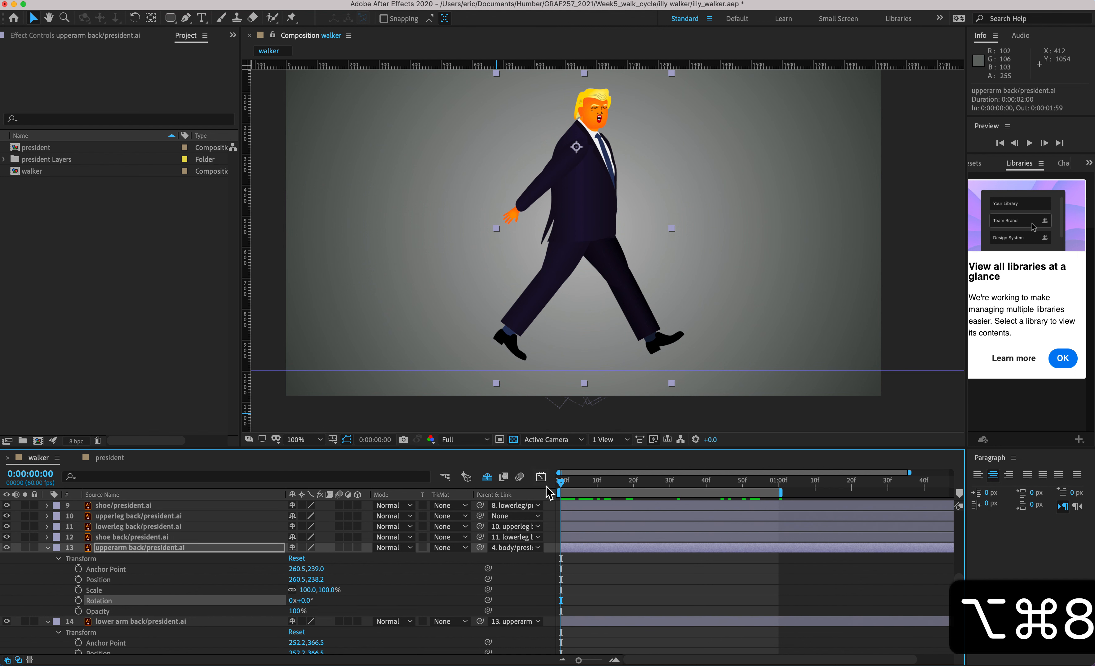
key("alt+super+8")
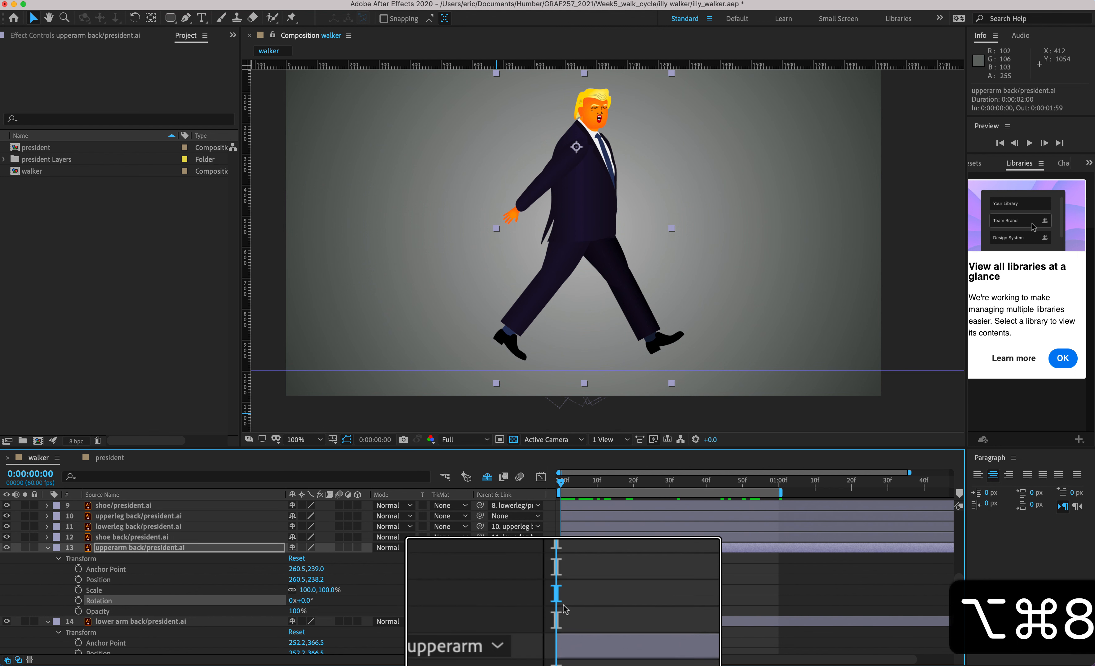
key("super+v")
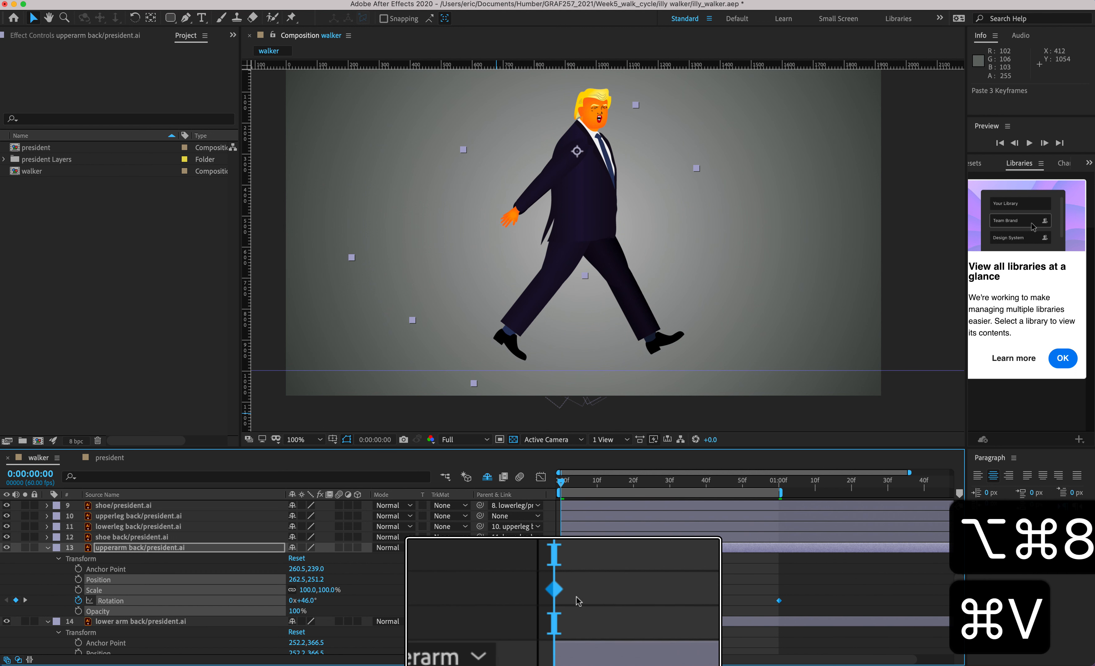
key("alt+super+8")
mouse_move(563, 490)
left_mouse_down()
mouse_move(792, 491)
mouse_move(555, 499)
left_mouse_up()
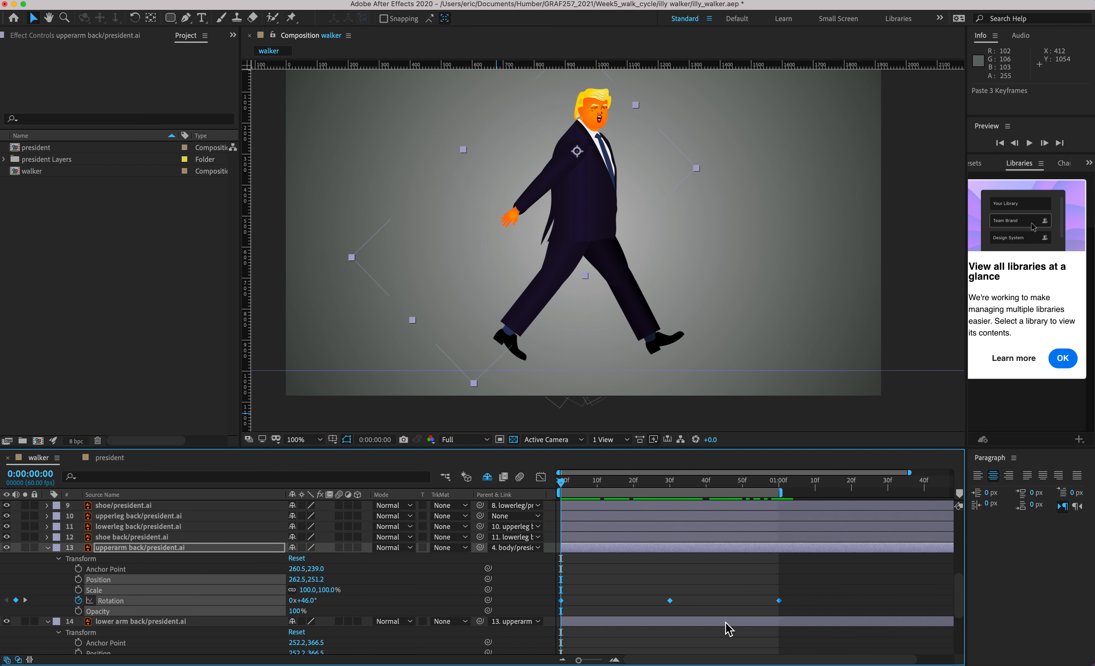
- Shift the back upperarm's Rotation keyframes together so the middle -40° keyframe falls at 0:00:01:00
left_click(673, 489)
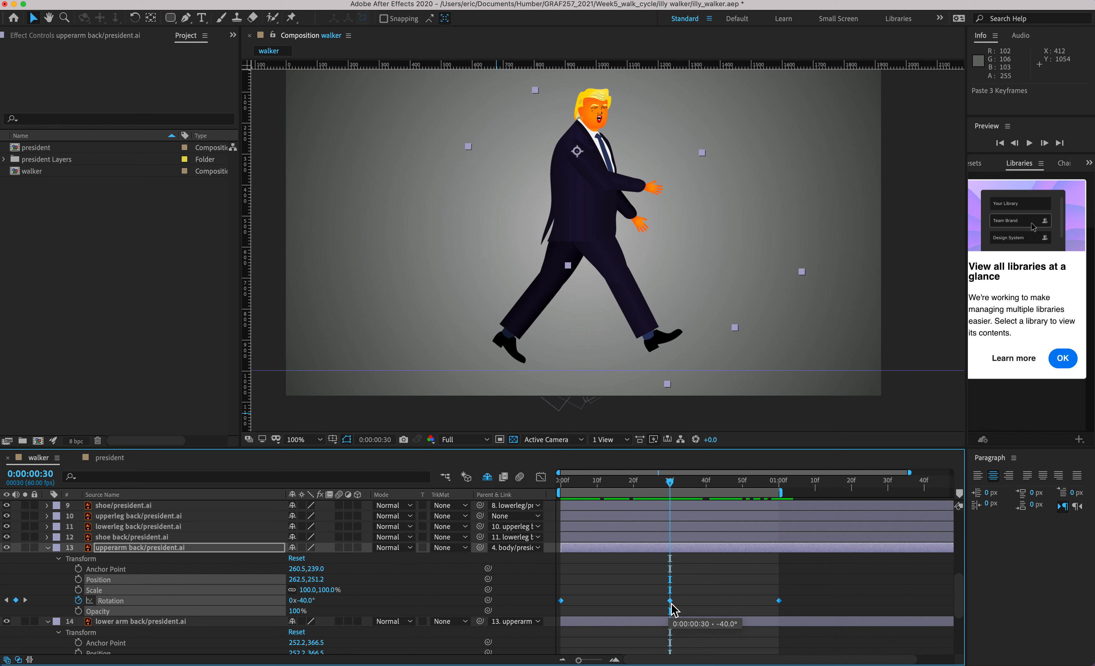
left_click(781, 490)
left_click(671, 602)
left_click_drag(671, 601, 780, 604)
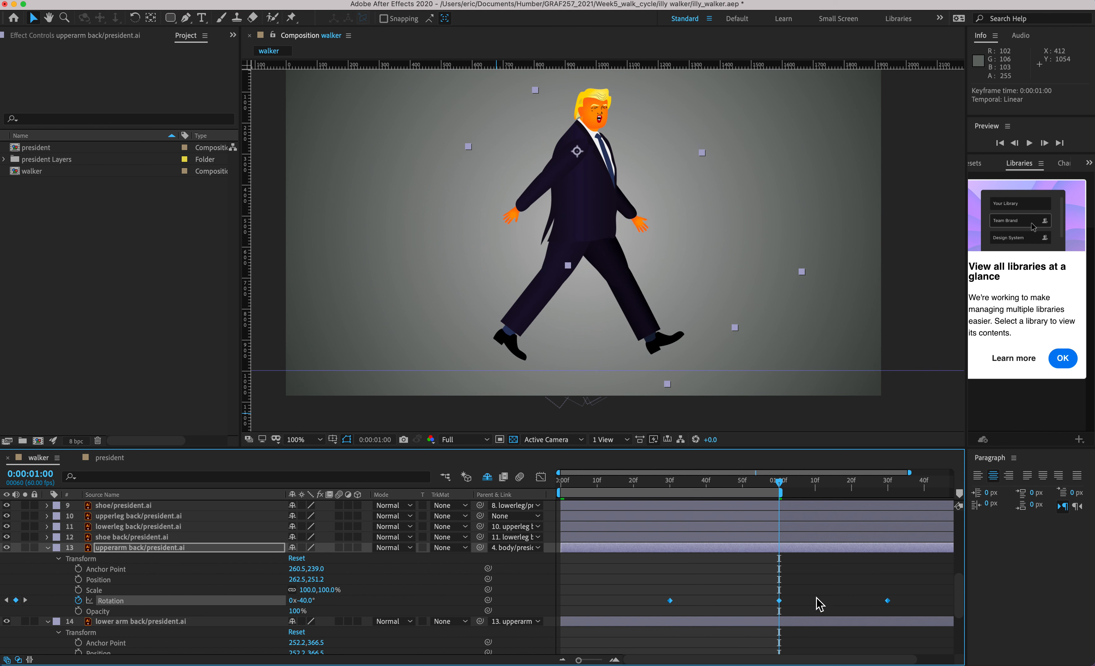
- Delete the back upperarm's 46° Rotation keyframe at 0:00:01:30, beyond the end of the work area
left_click(816, 598)
left_click_drag(840, 586, 897, 606)
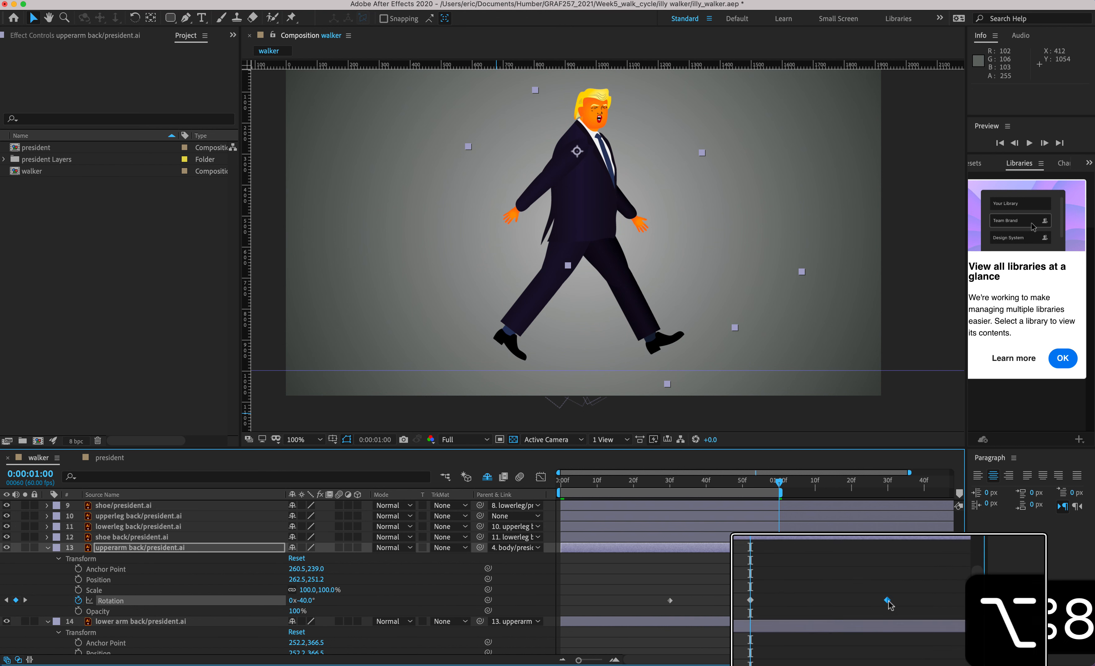
key("alt+super+8")
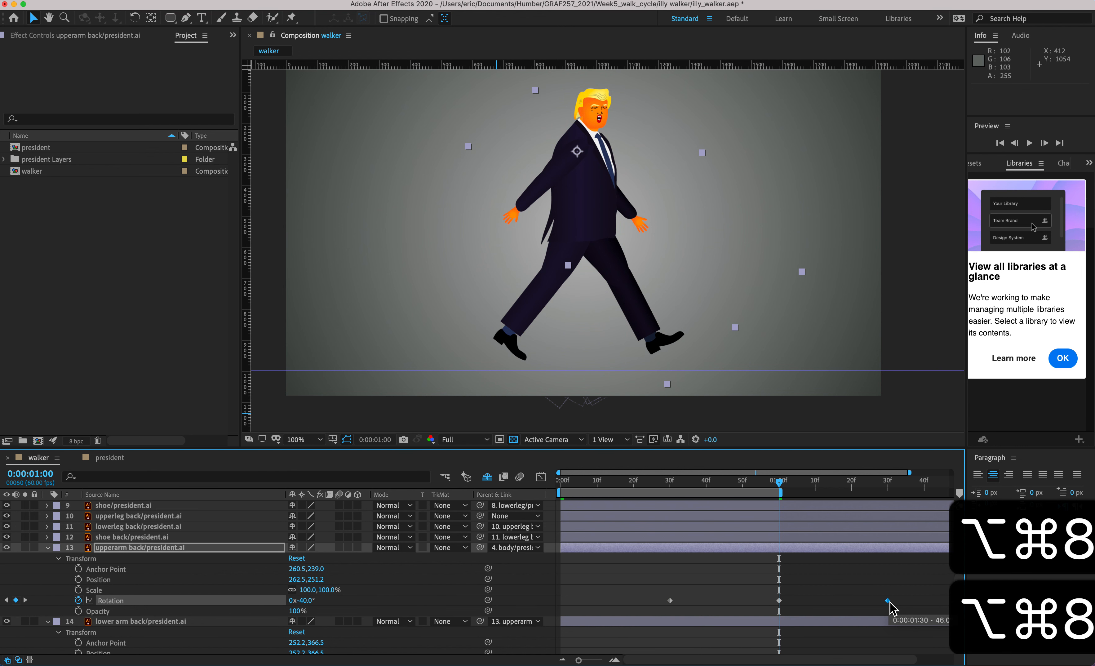
key("Delete")
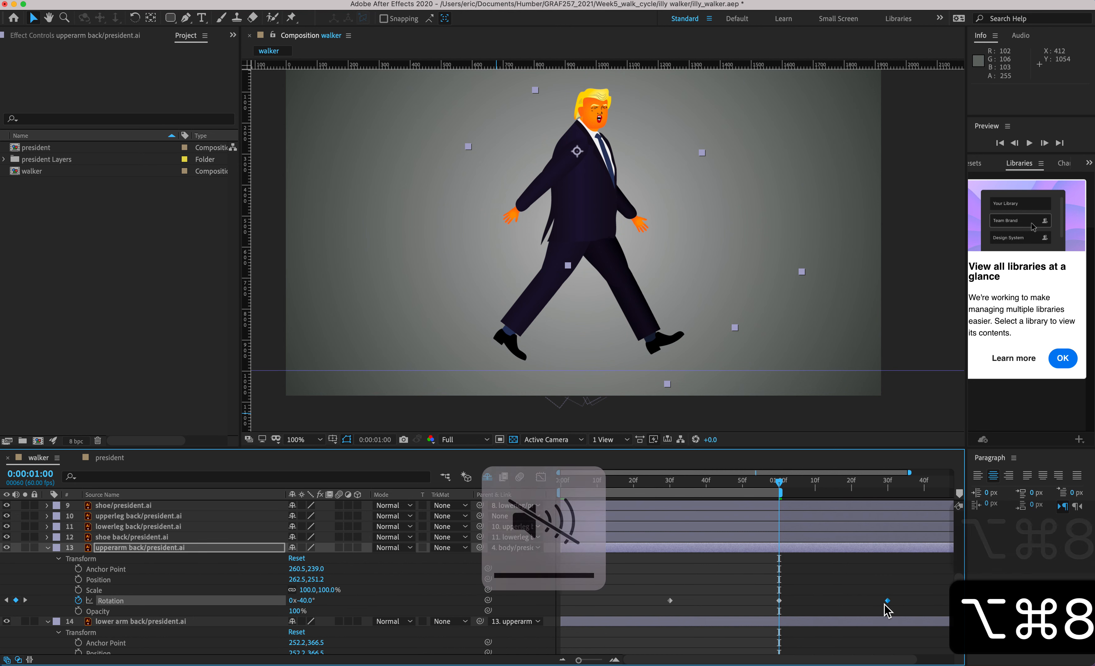
- Duplicate the back upperarm's -40° Rotation keyframe from 0:00:01:00 to frame 0 and replay the walk cycle
left_click_drag(801, 573, 767, 617)
key("super+c")
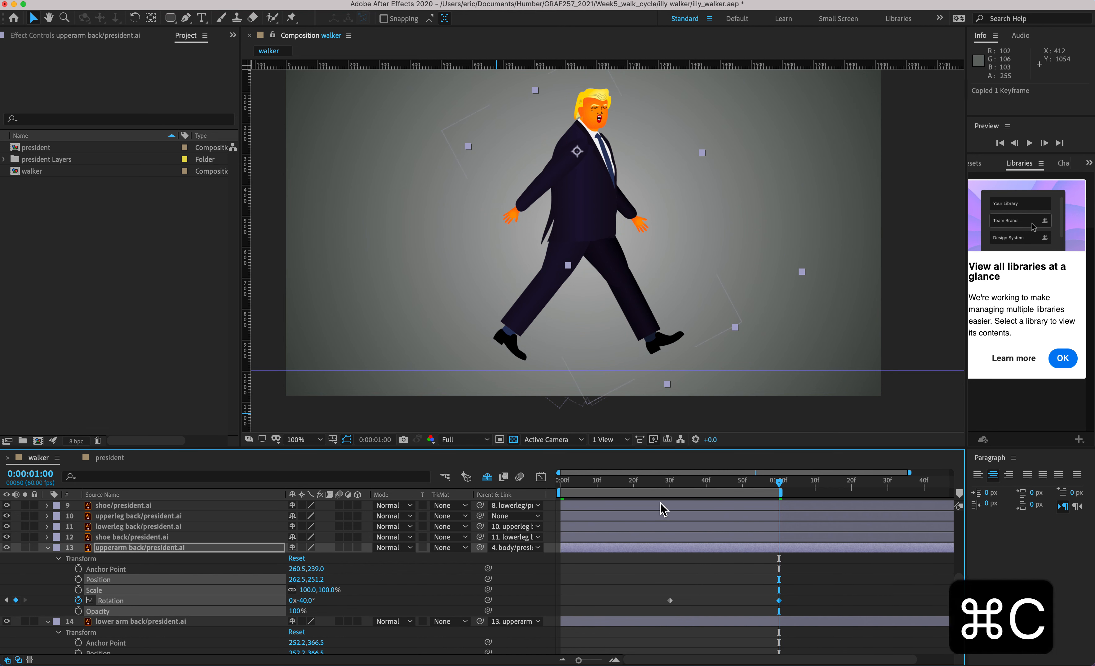
left_click_drag(616, 489, 549, 494)
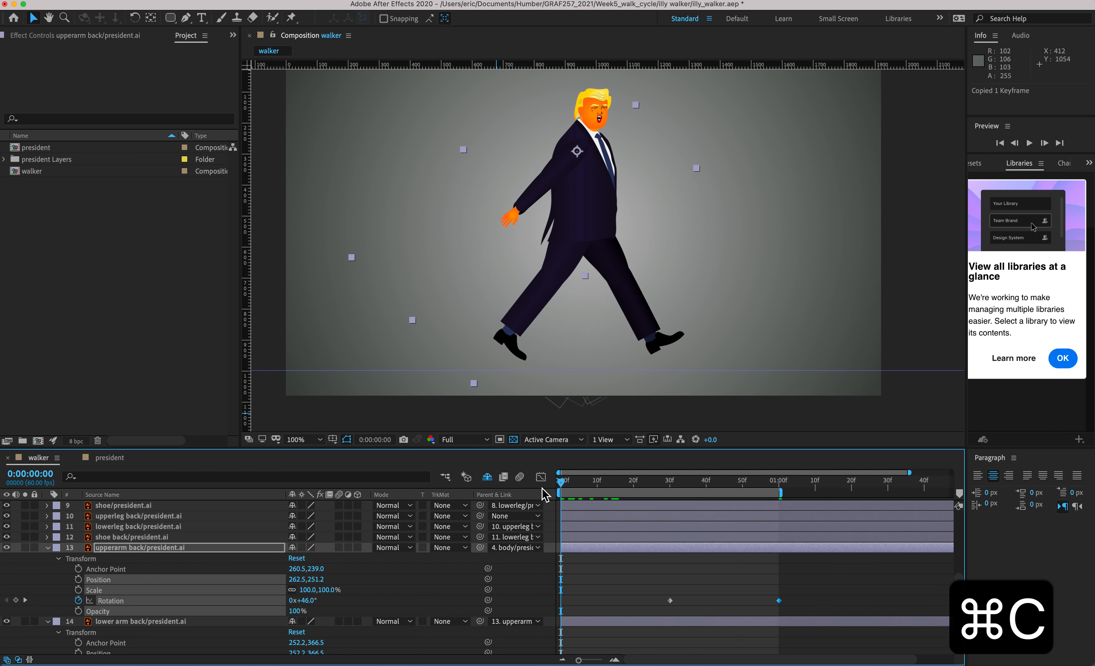
key("super+v")
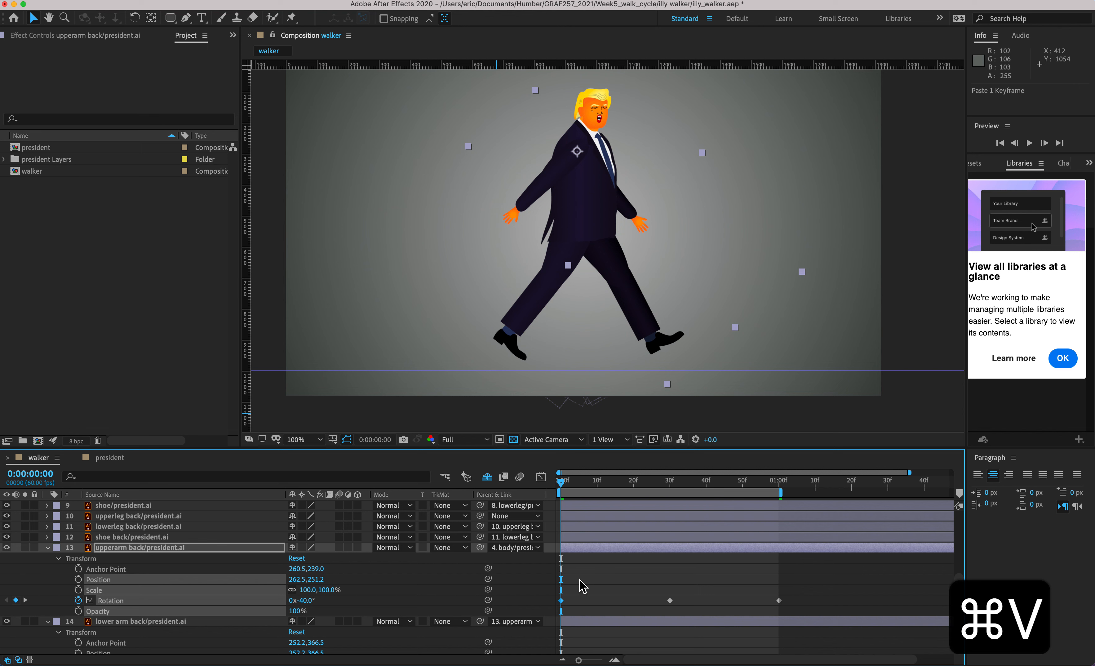
key("space")
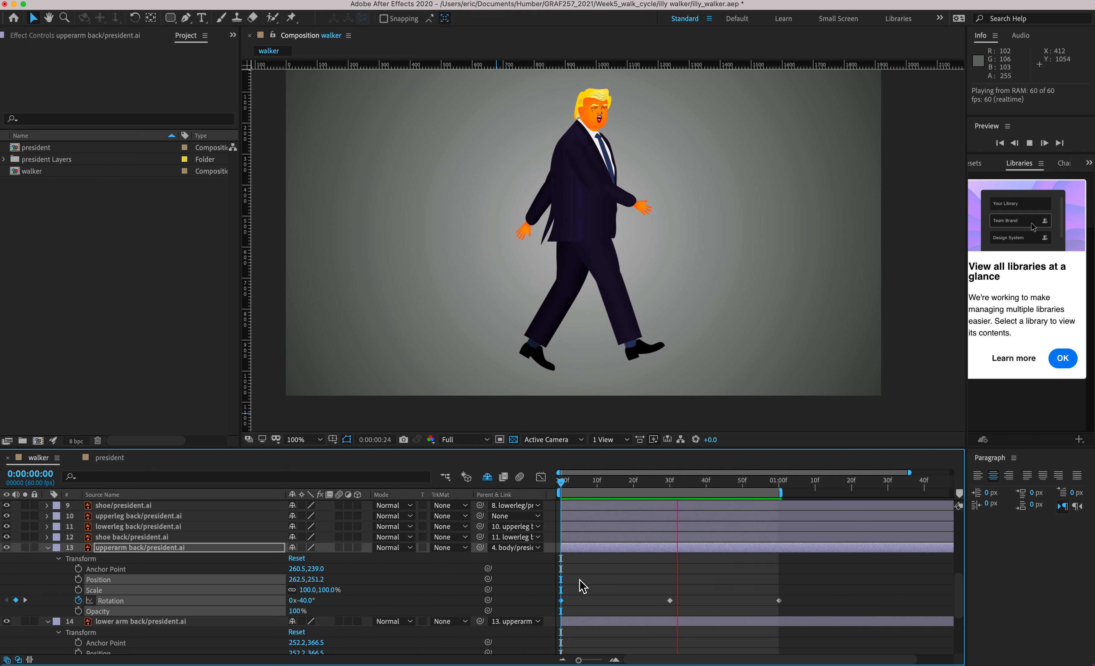
key("space")
- Copy all three Rotation keyframes of the front lower arm layer
scroll(190, 656, "up", 8)
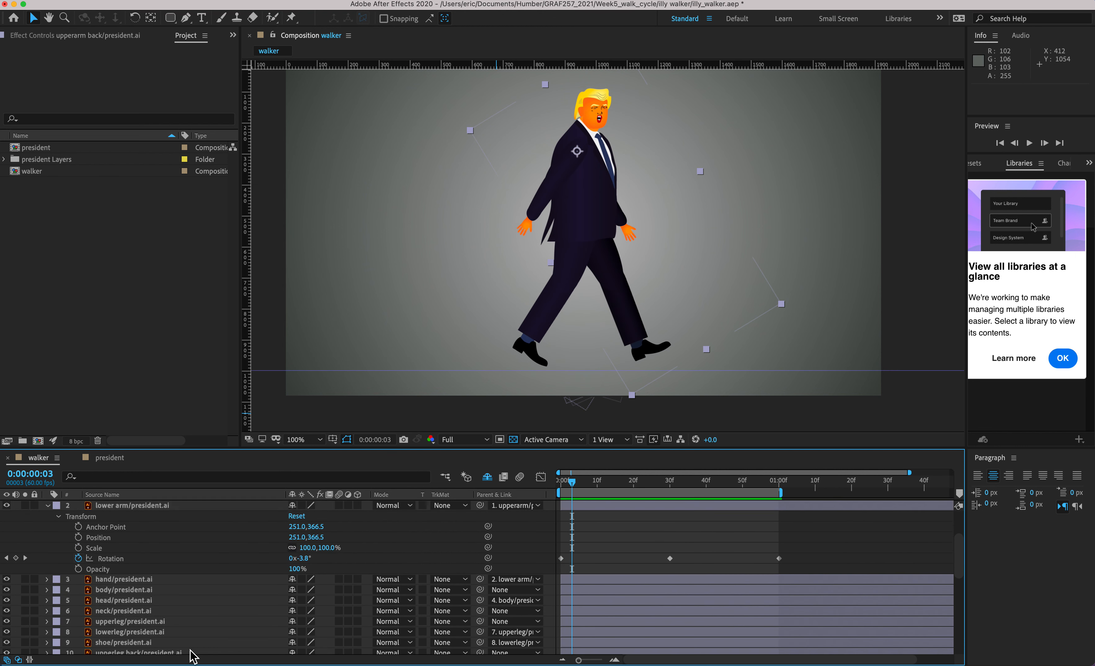
scroll(147, 599, "up", 3)
scroll(147, 597, "down", 4)
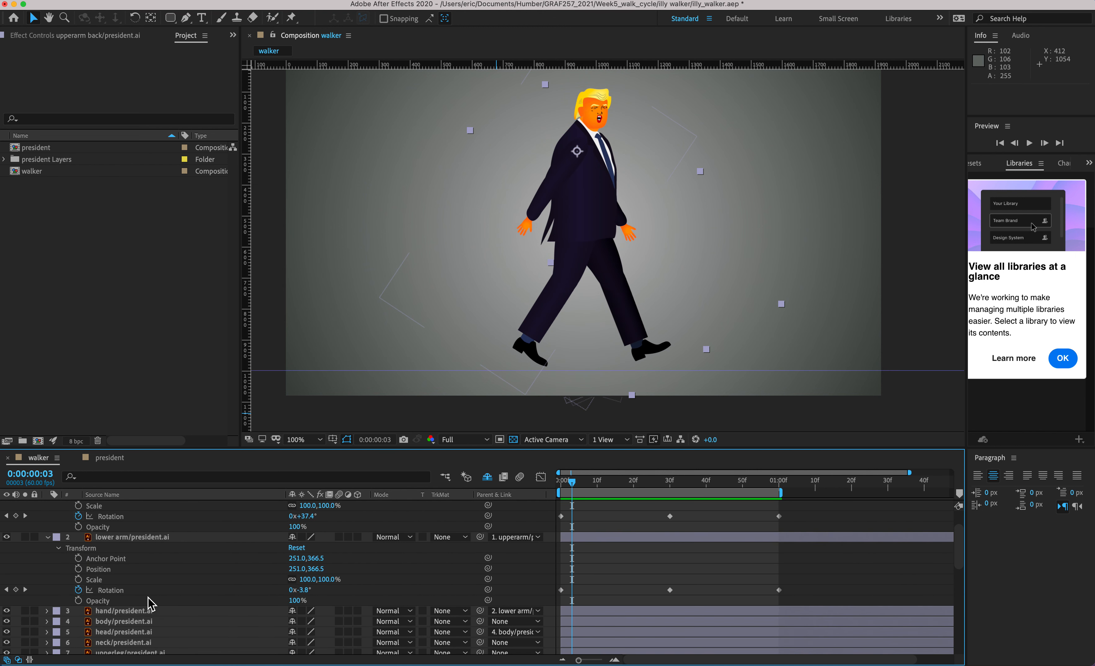
left_click(118, 589)
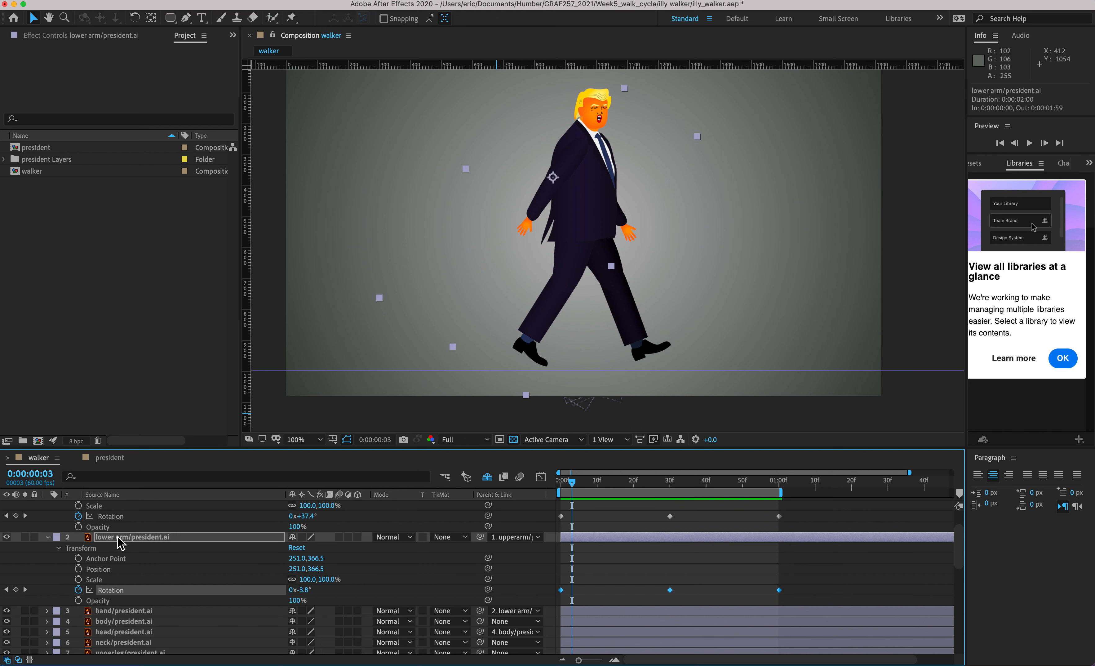
key("alt+super+8")
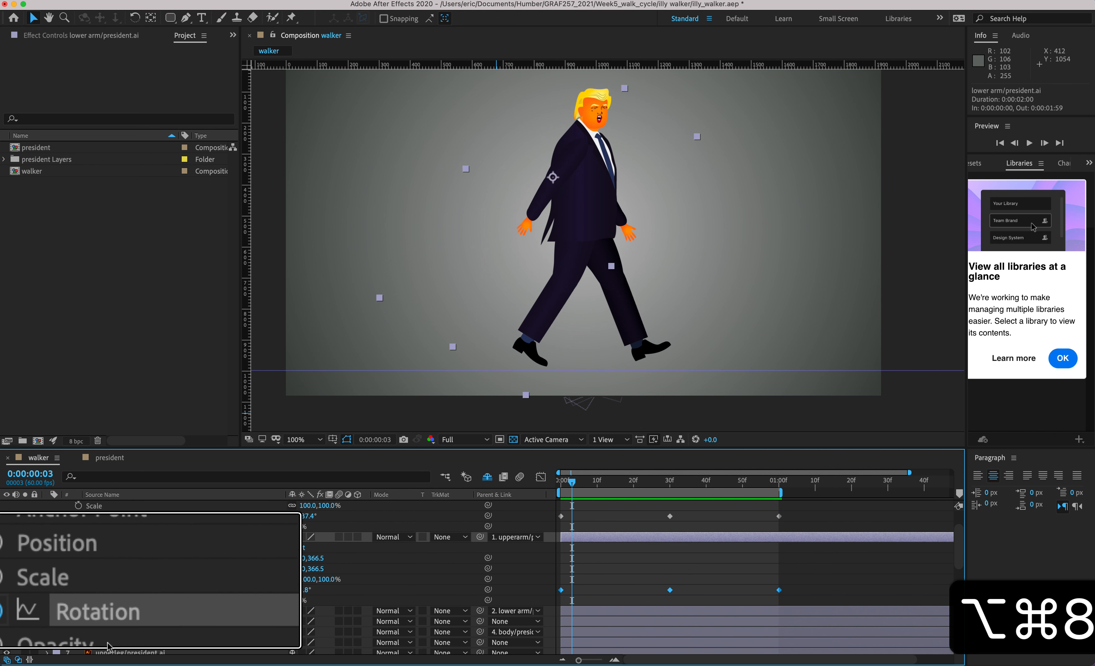
key("alt+super+8")
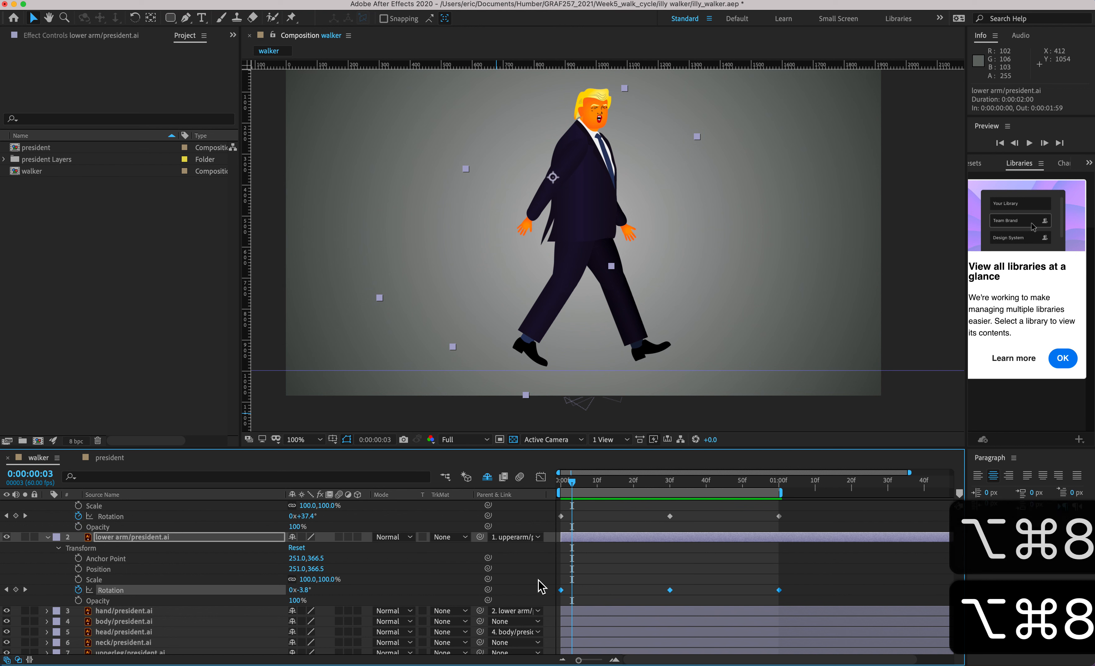
left_click(814, 584)
left_click_drag(814, 576, 555, 596)
key("super+c")
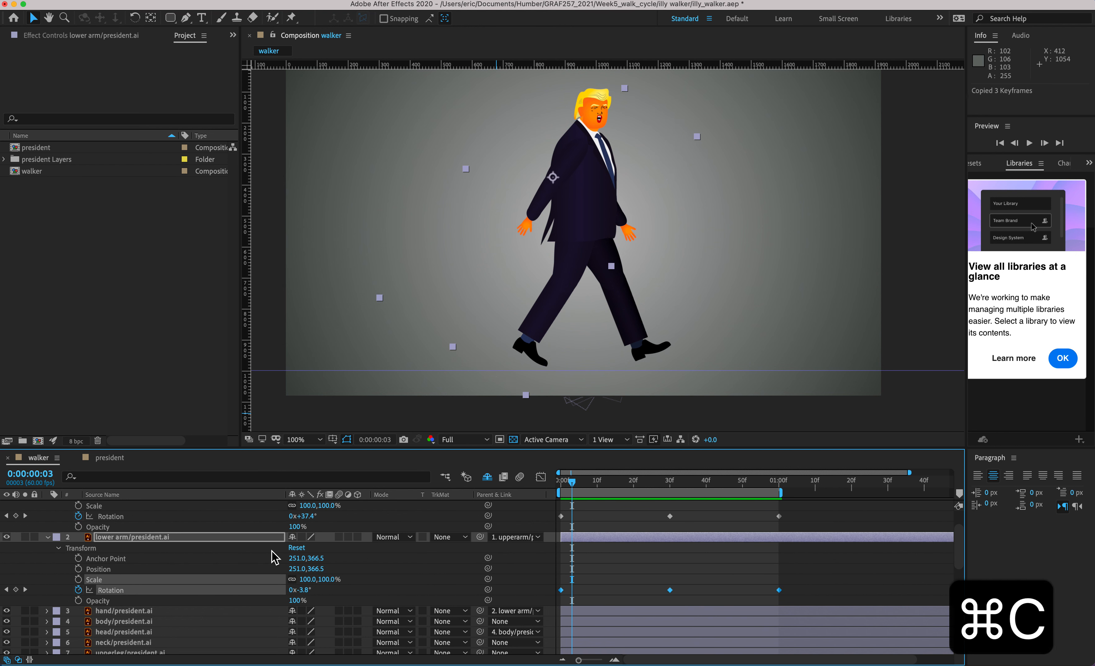
- Paste the copied Rotation keyframes onto the lower arm back layer's Rotation at frame 0, collapsing the front arm layers
left_click(47, 537)
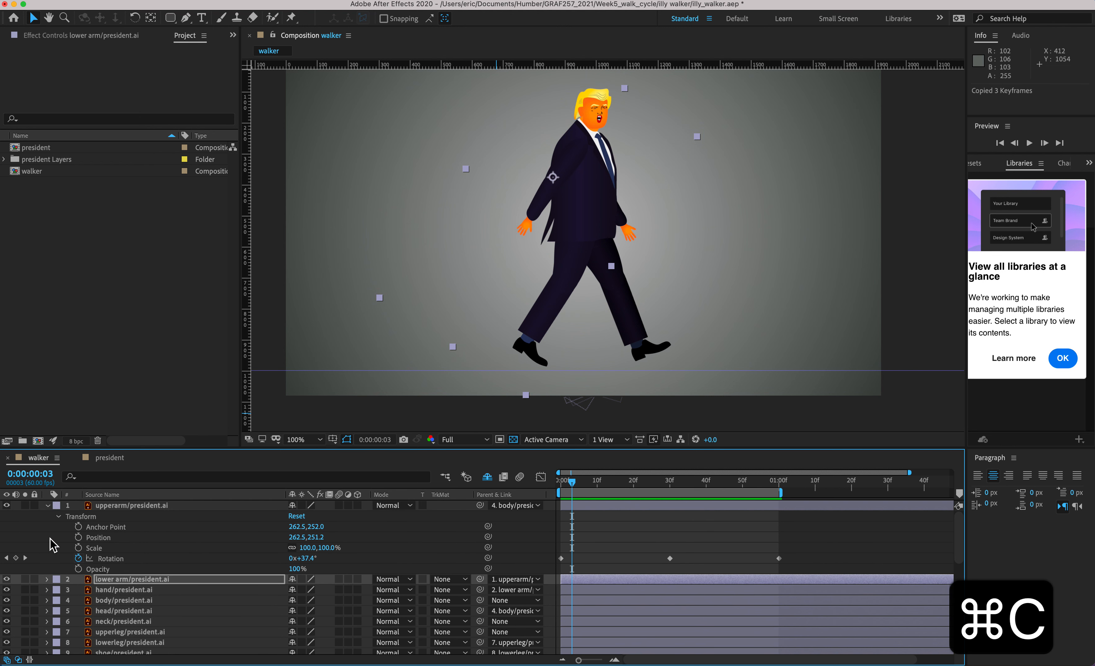
left_click(47, 514)
scroll(52, 534, "down", 5)
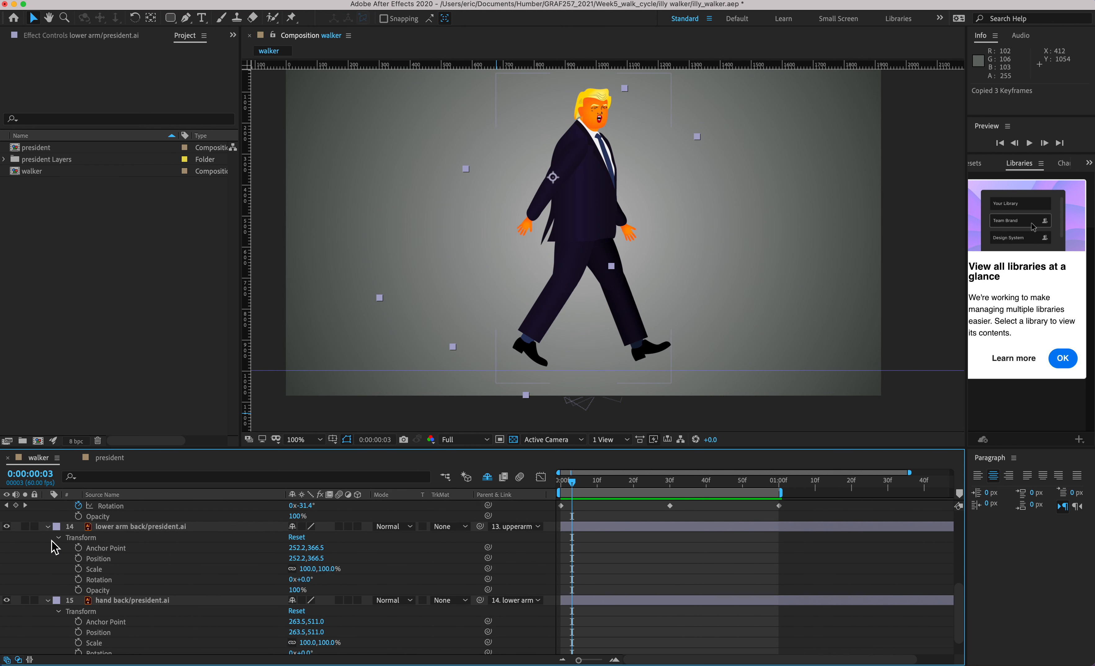
left_click(162, 527)
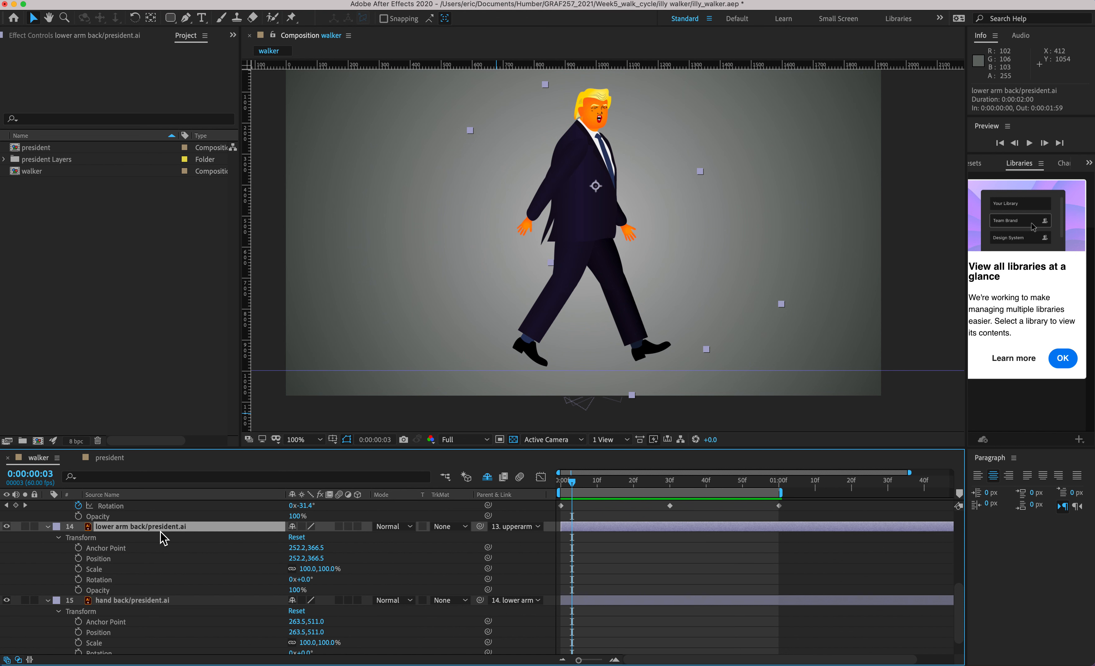
left_click(104, 579)
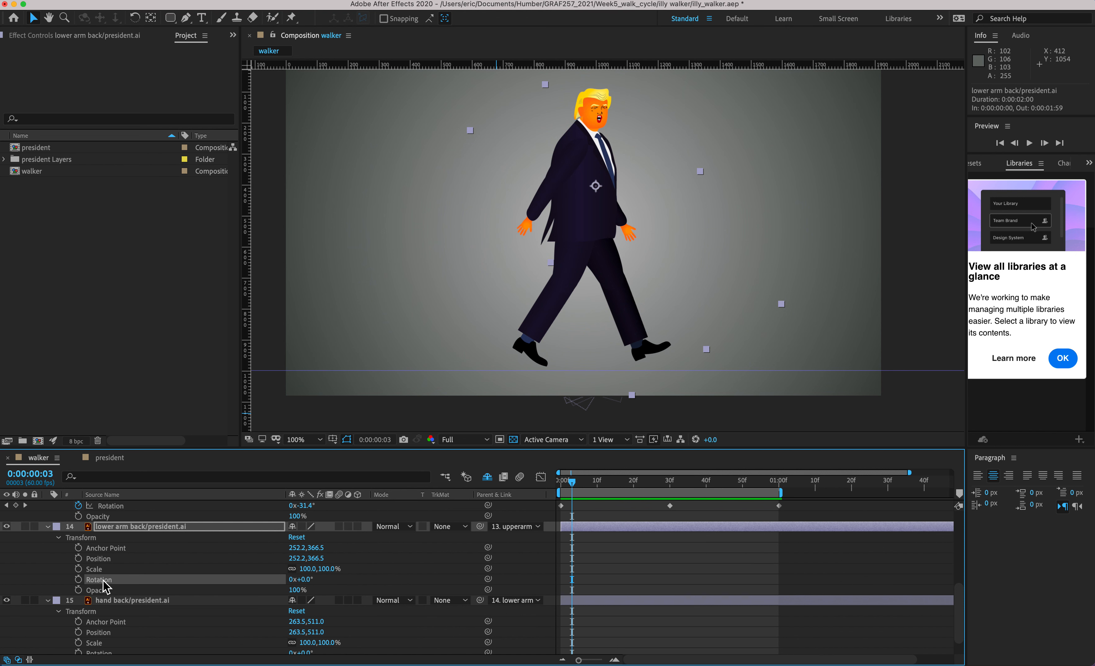
key("alt+super+8")
key("alt+super+8")
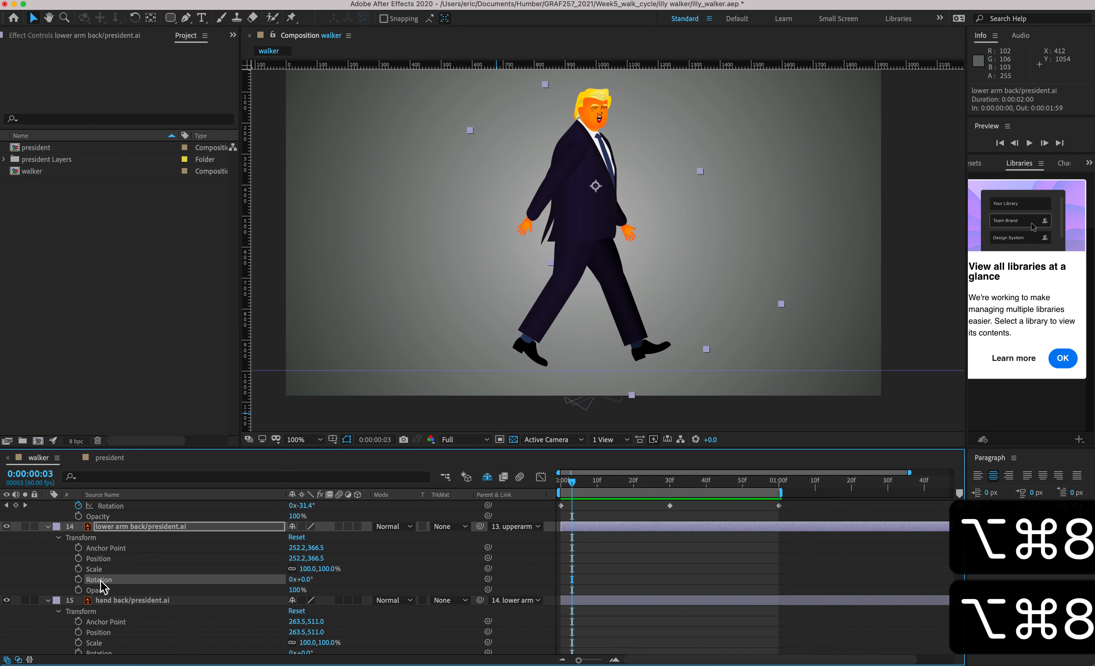
left_click(560, 483)
left_click(560, 483)
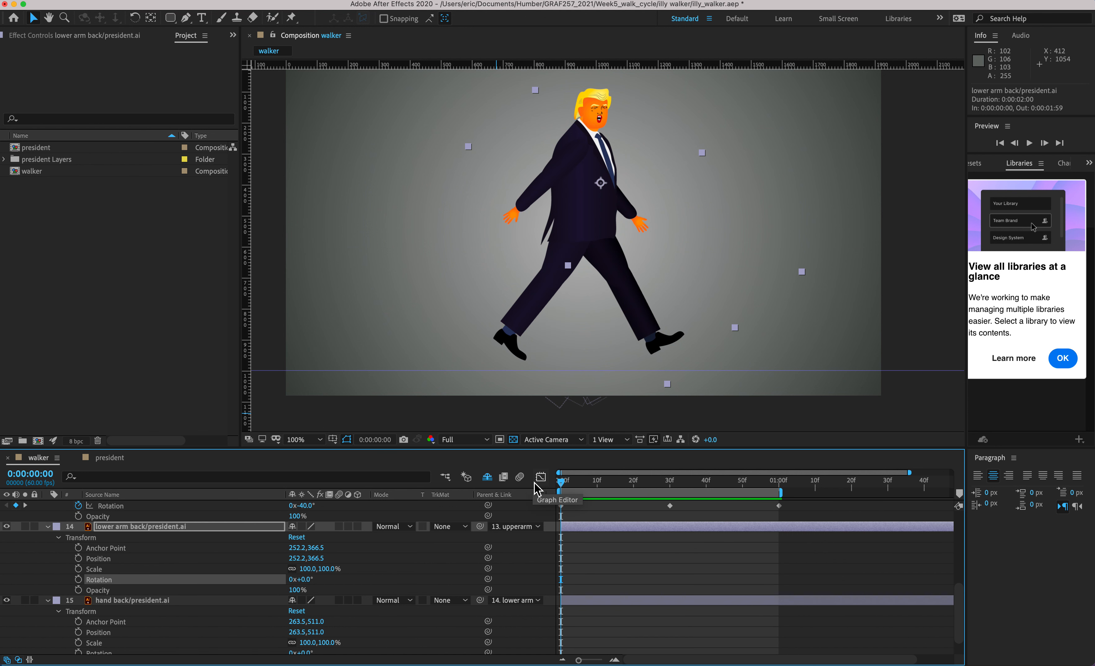
key("super+v")
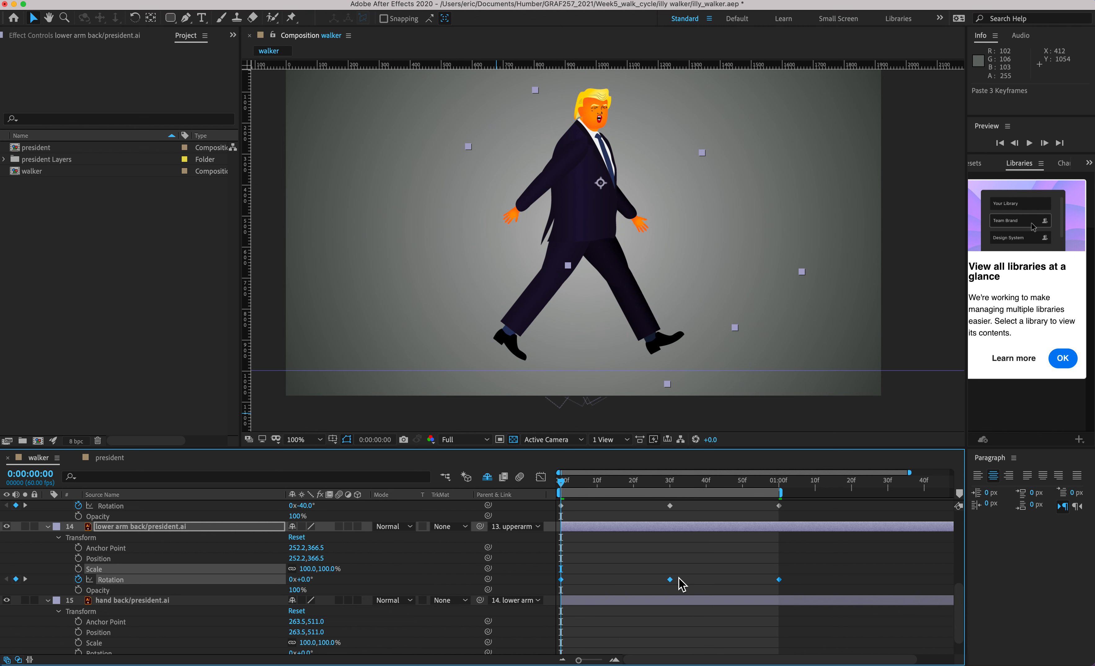
- Shift the back lower arm's Rotation keyframes so the middle one falls at 0:00:01:00 and delete the last one beyond the work area
key("alt+super+8")
key("alt+super+8")
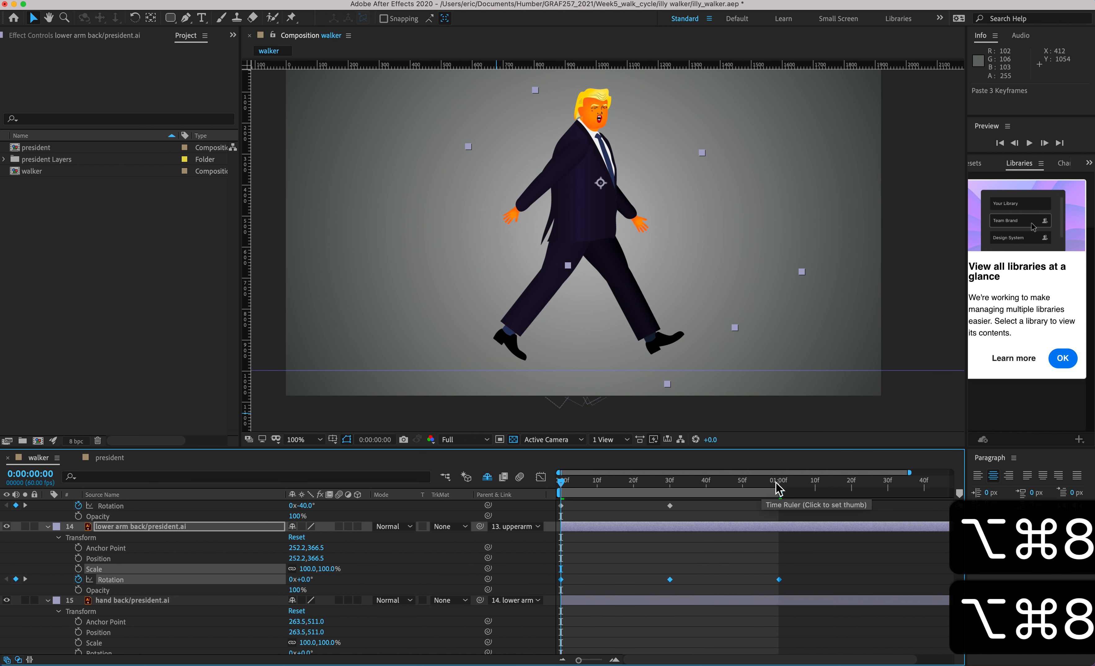
left_click(780, 481)
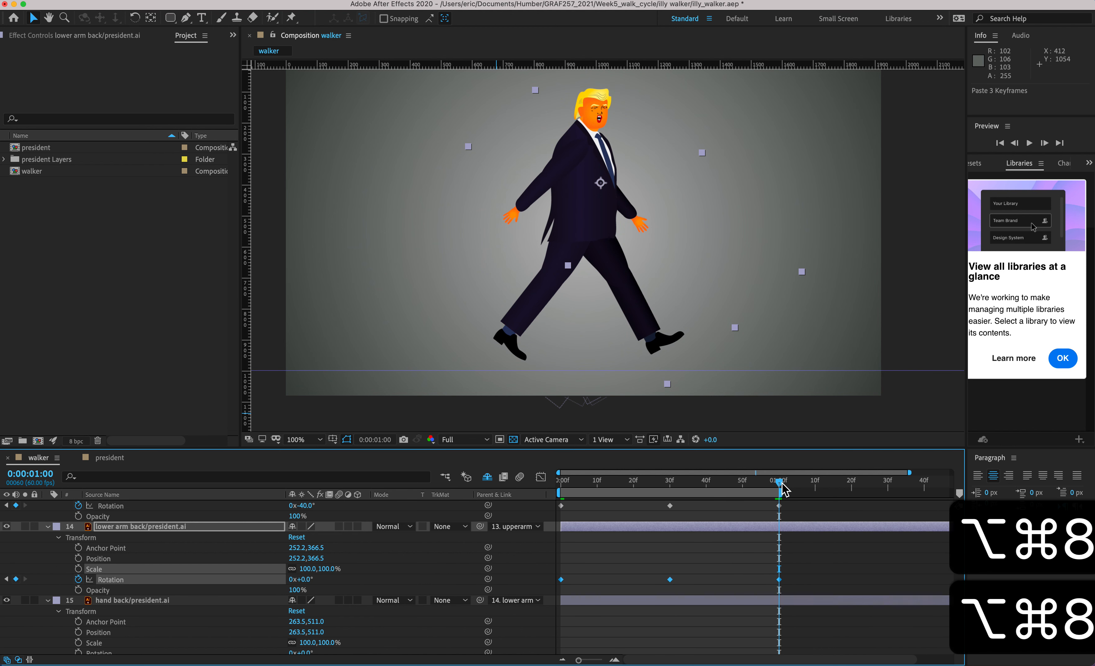
left_click_drag(673, 580, 803, 584)
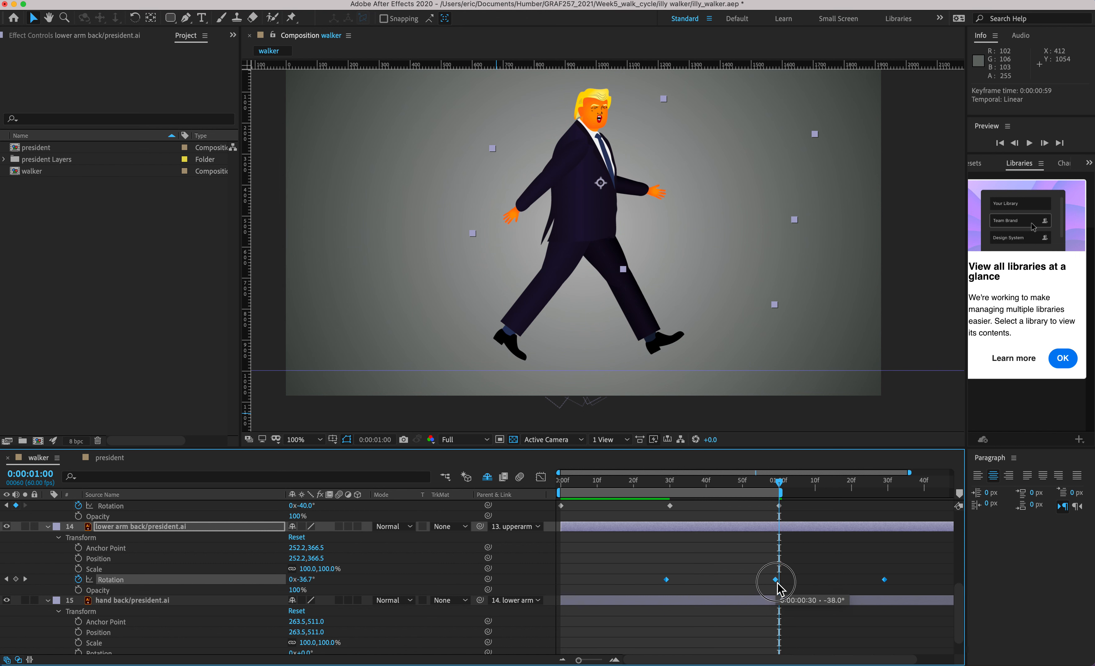
left_click(858, 574)
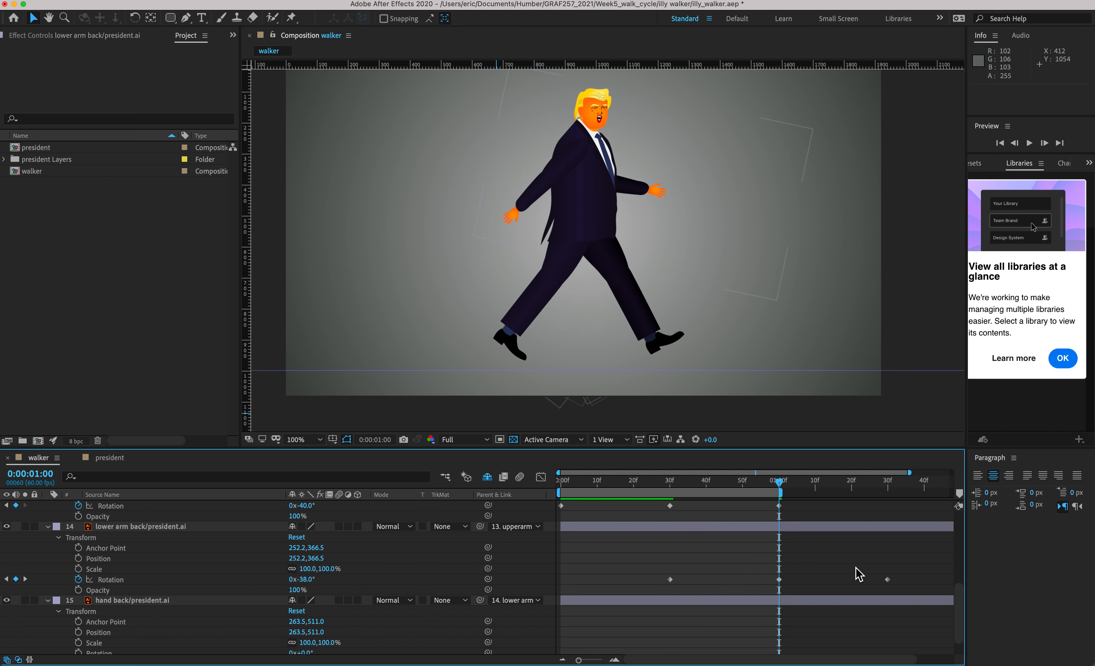
left_click(887, 580)
key("Delete")
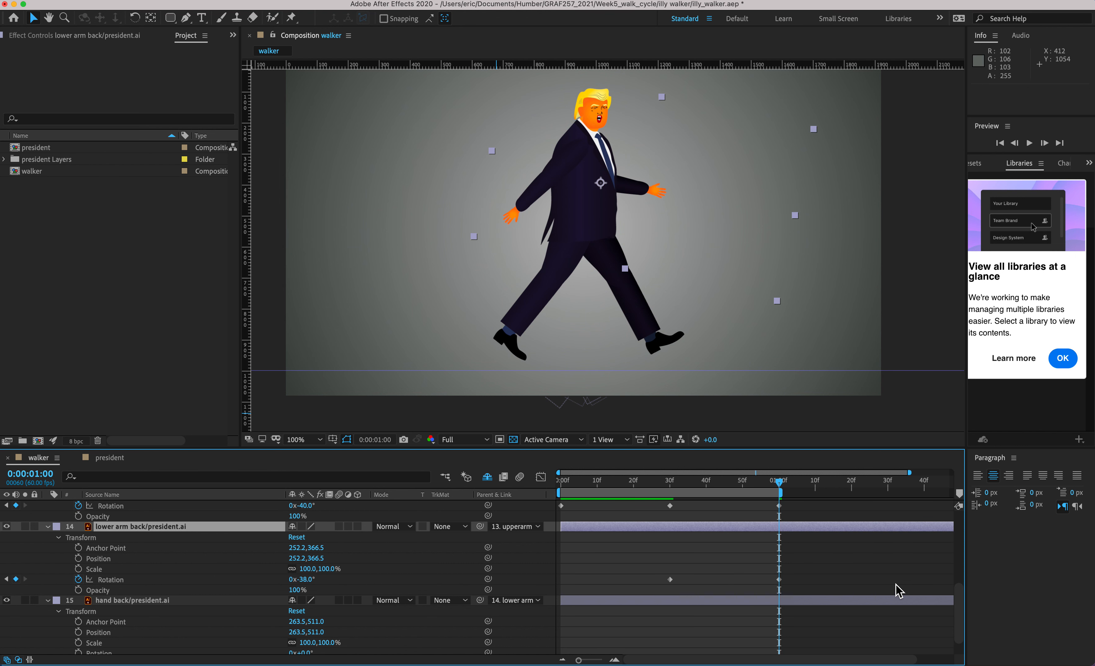
- Duplicate the back lower arm's -38° Rotation keyframe from 0:00:01:00 to frame 0 and preview the walk cycle
left_click_drag(806, 552, 739, 603)
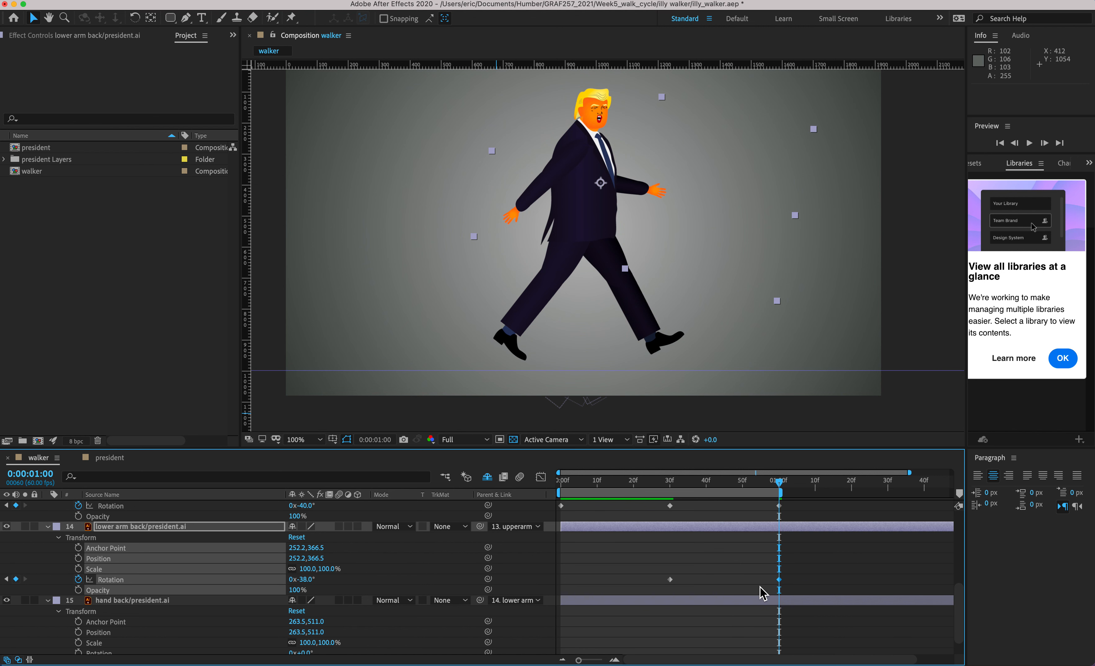
key("super+c")
left_click_drag(607, 491, 562, 489)
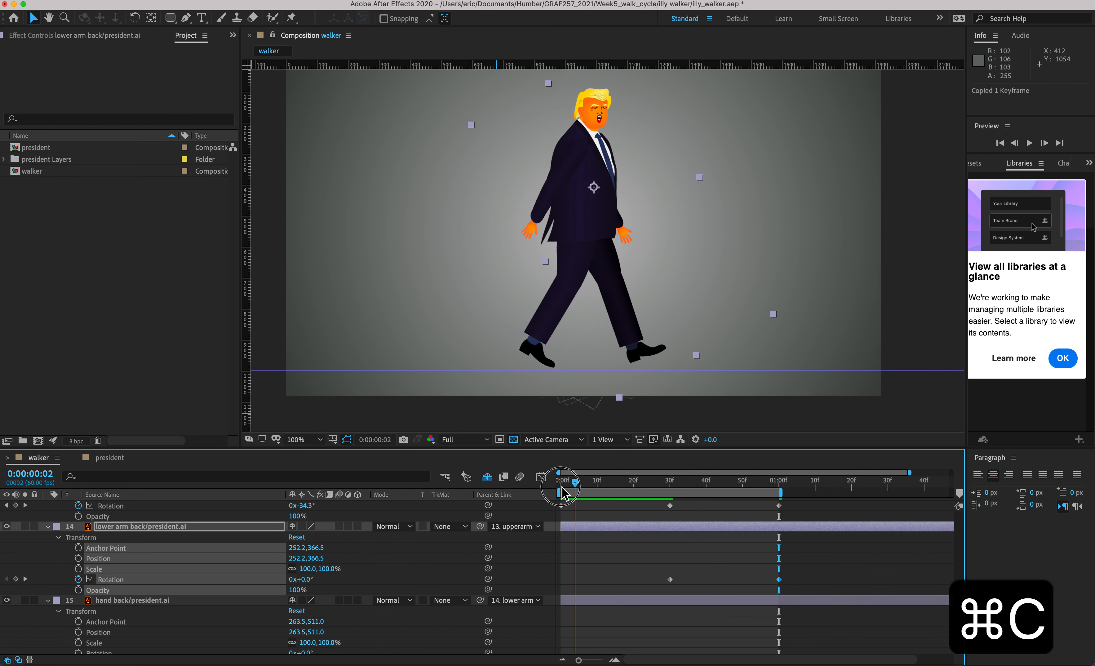
key("super+v")
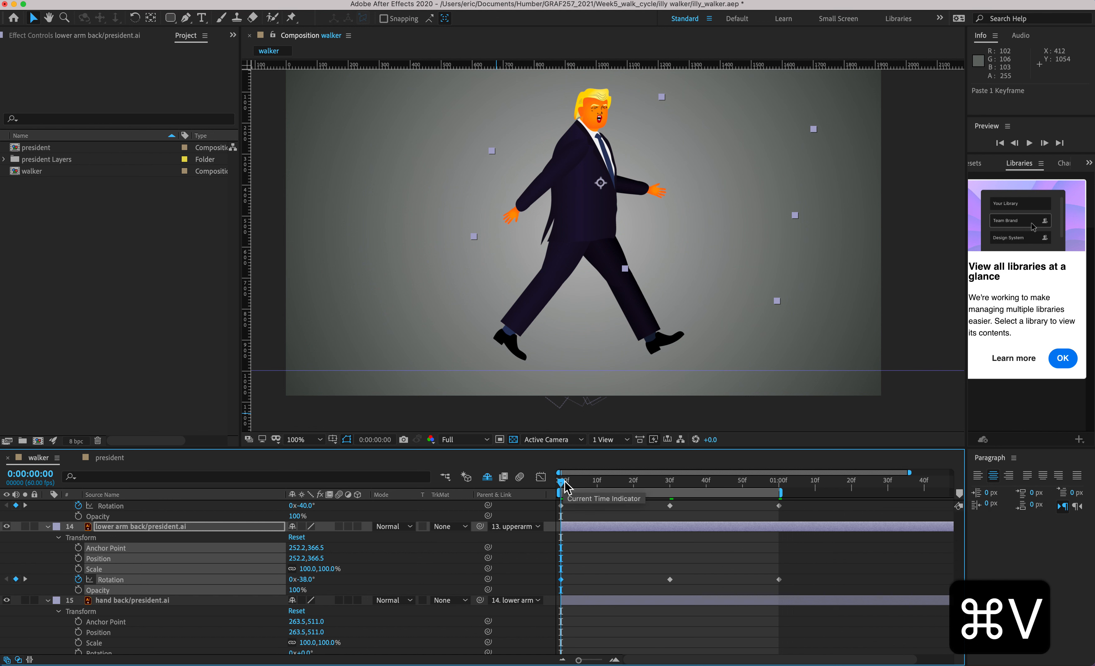
key("space")
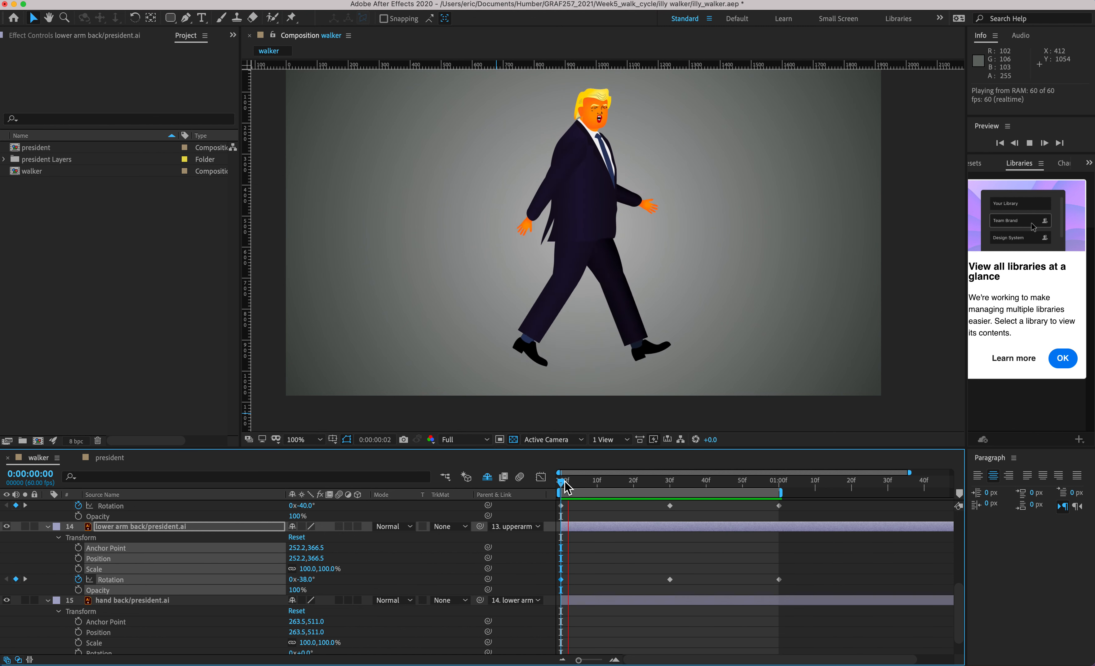
key("space")
- Examine the back shoe against the ground guide line between frames 0 and 20 of the walk cycle
left_click_drag(600, 488, 492, 479)
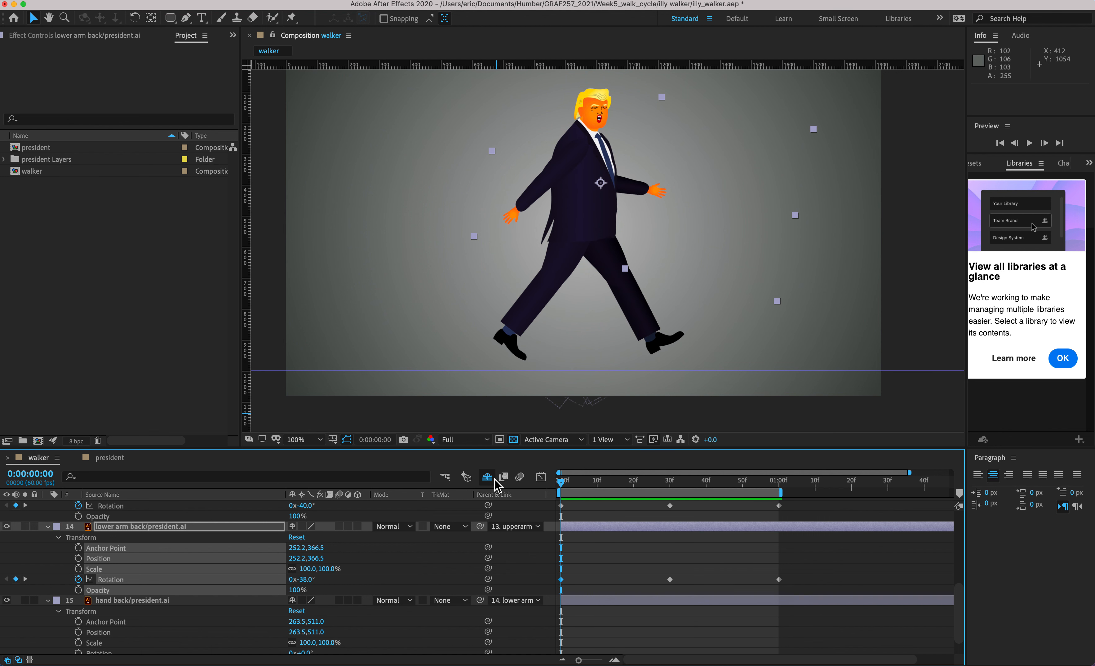
left_click_drag(570, 484, 616, 465)
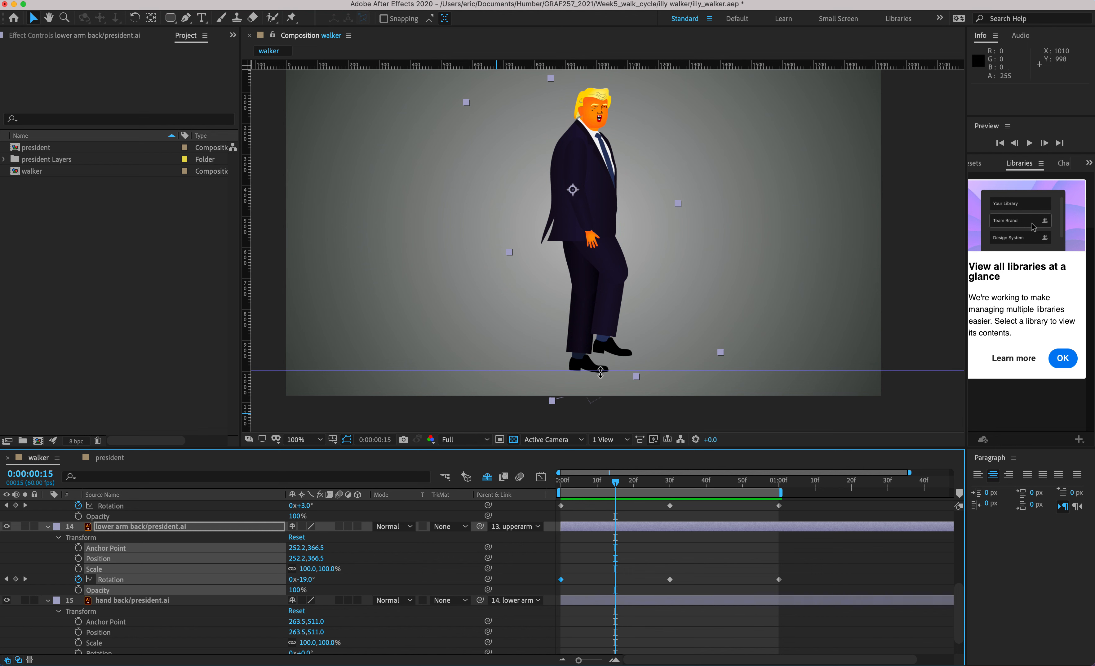
key("alt+super+8")
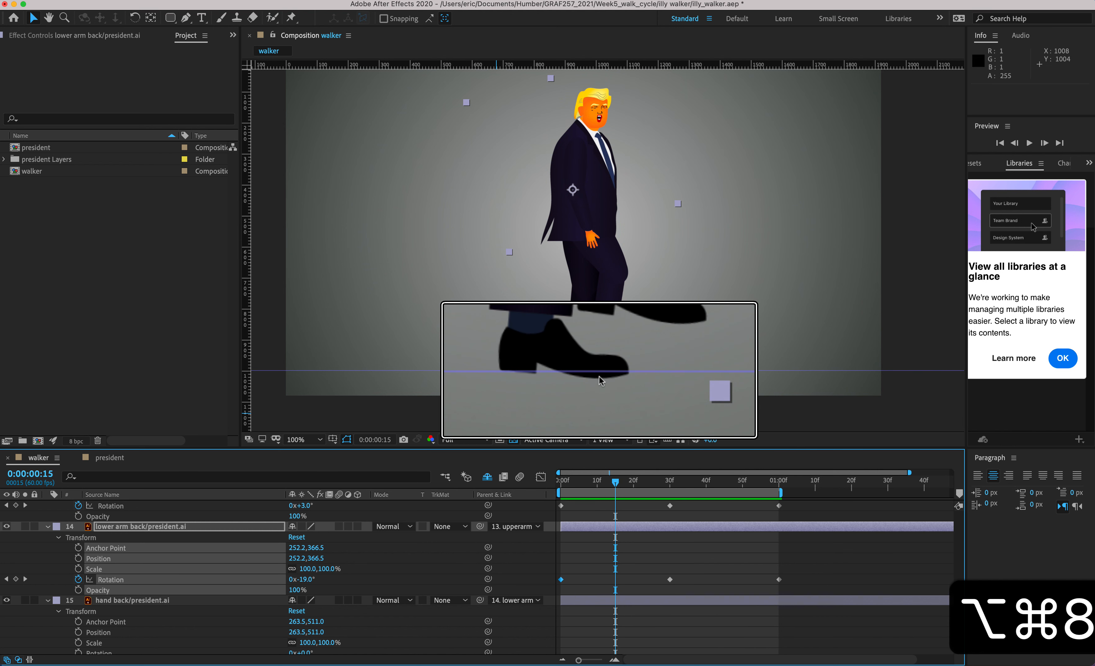
key("alt+super+8")
key("alt+super+8")
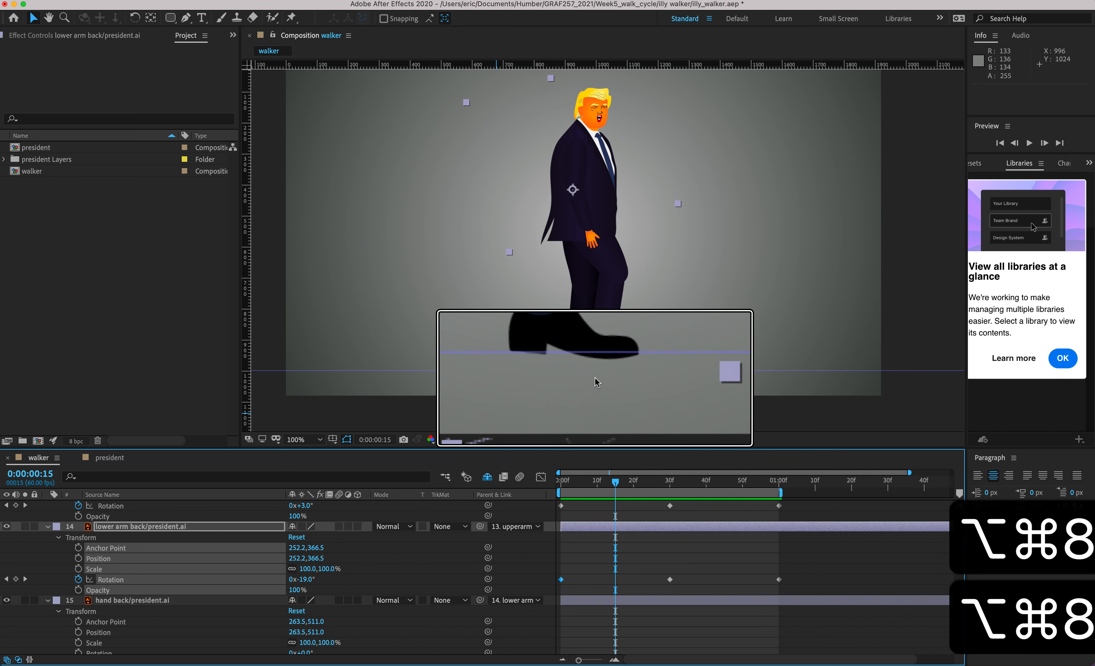
key("alt+super+8")
mouse_move(616, 481)
left_mouse_down()
mouse_move(645, 489)
mouse_move(634, 484)
left_mouse_up()
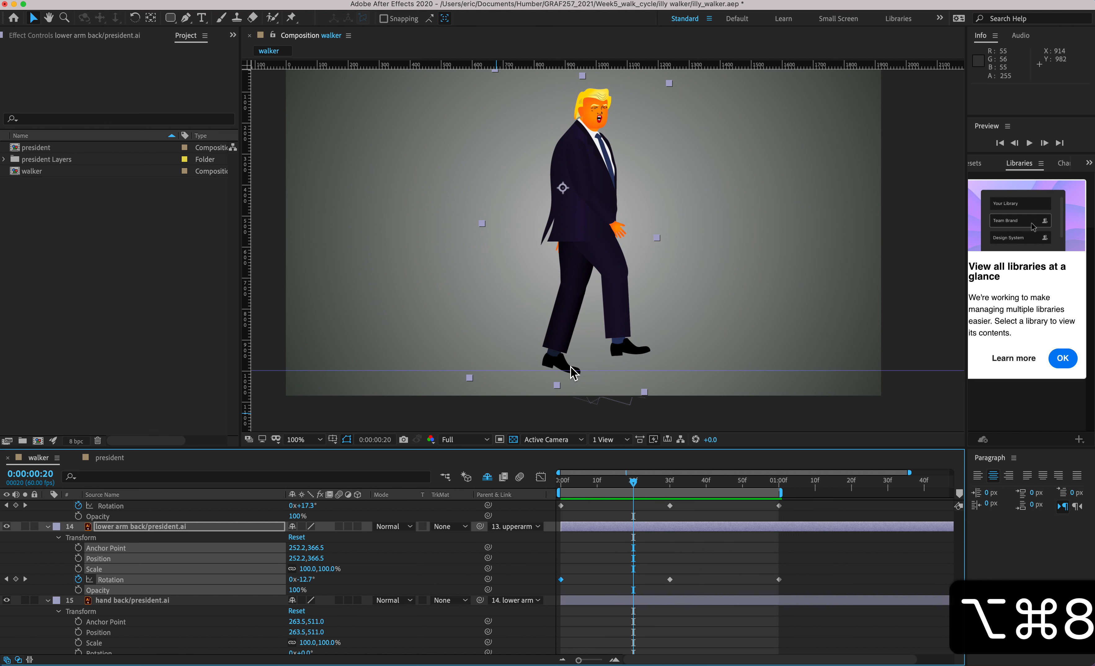
key("alt+super+8")
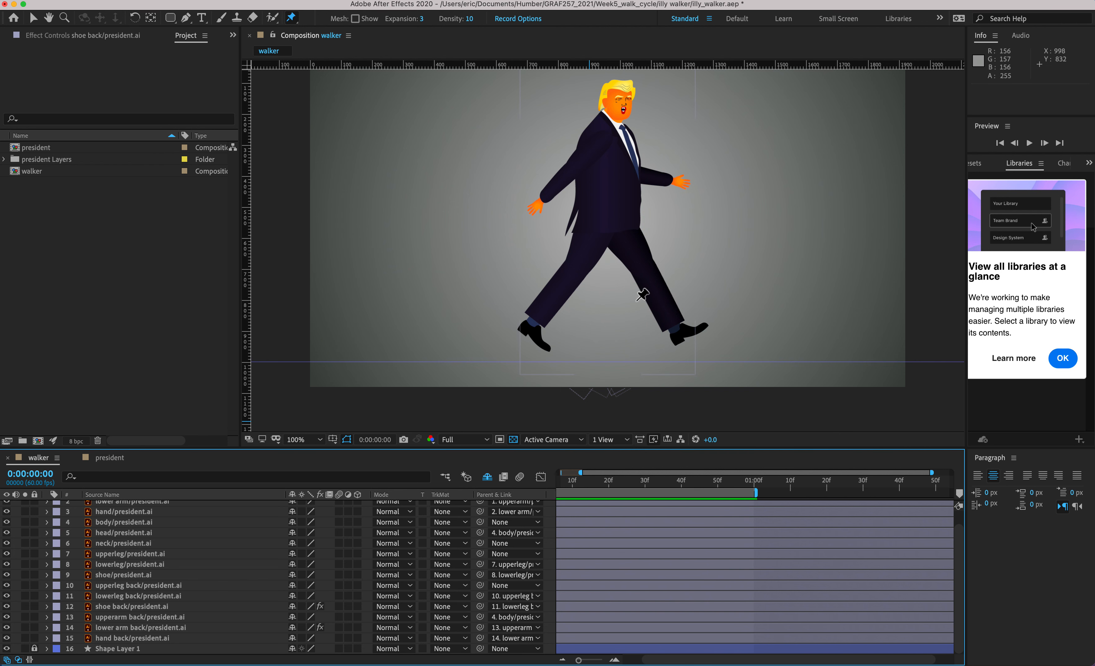
- Hide the front shoe layer to isolate the back shoe at the ground guide and set the current time to 0:00:00:13
scroll(595, 363, "up", 3)
left_click_drag(573, 483, 494, 481)
left_click_drag(572, 486, 633, 493)
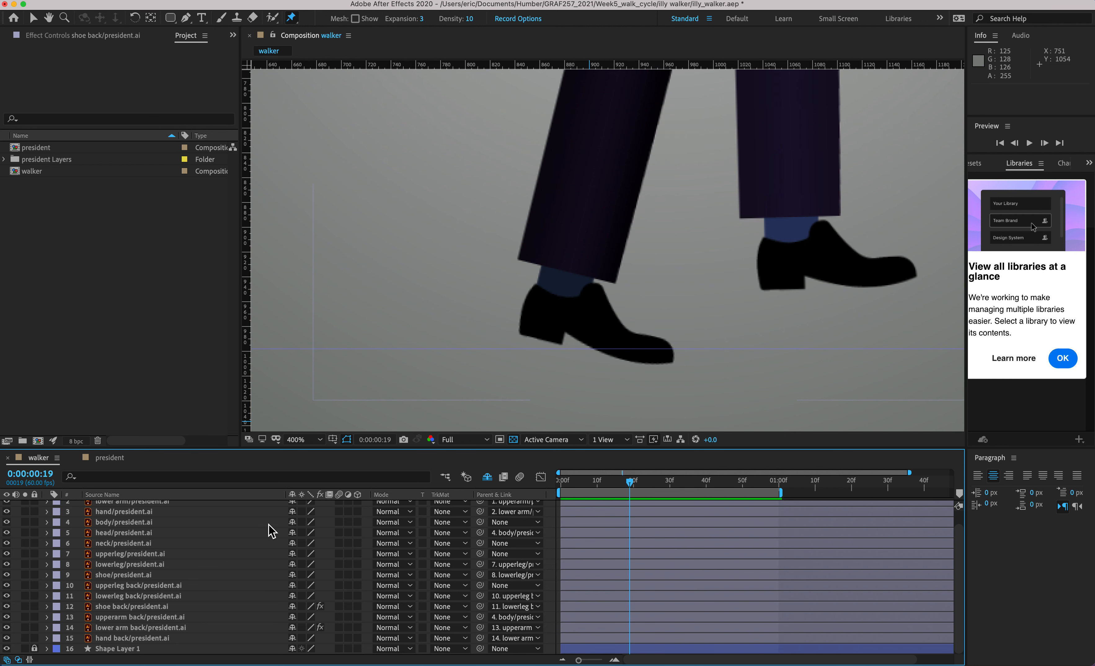
left_click_drag(611, 482, 626, 507)
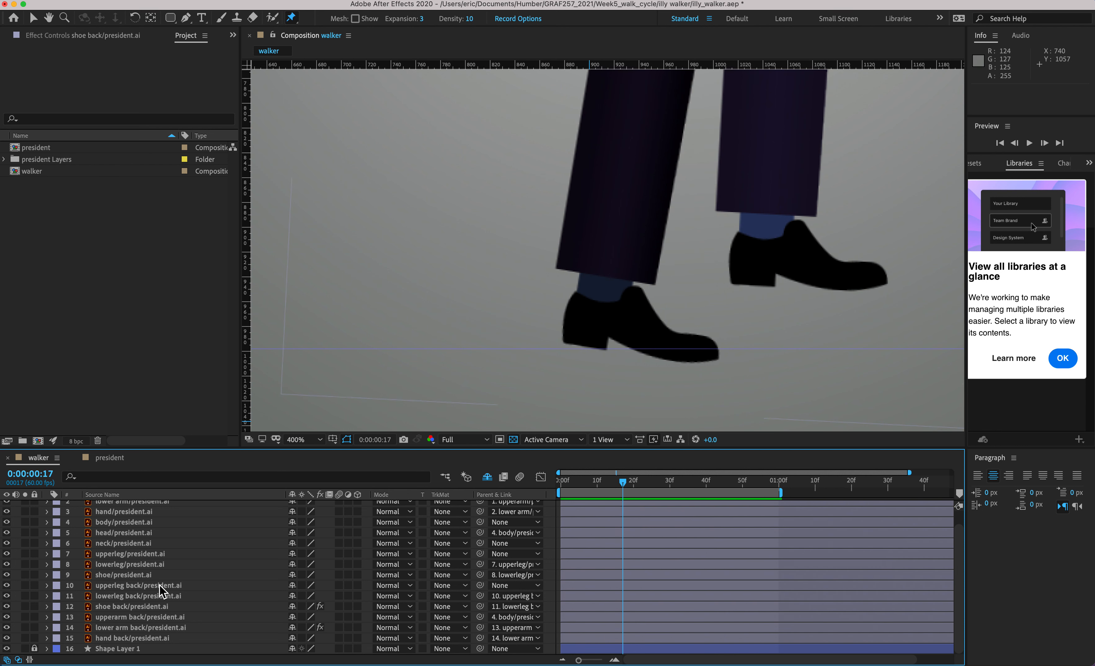
key("alt+super+8")
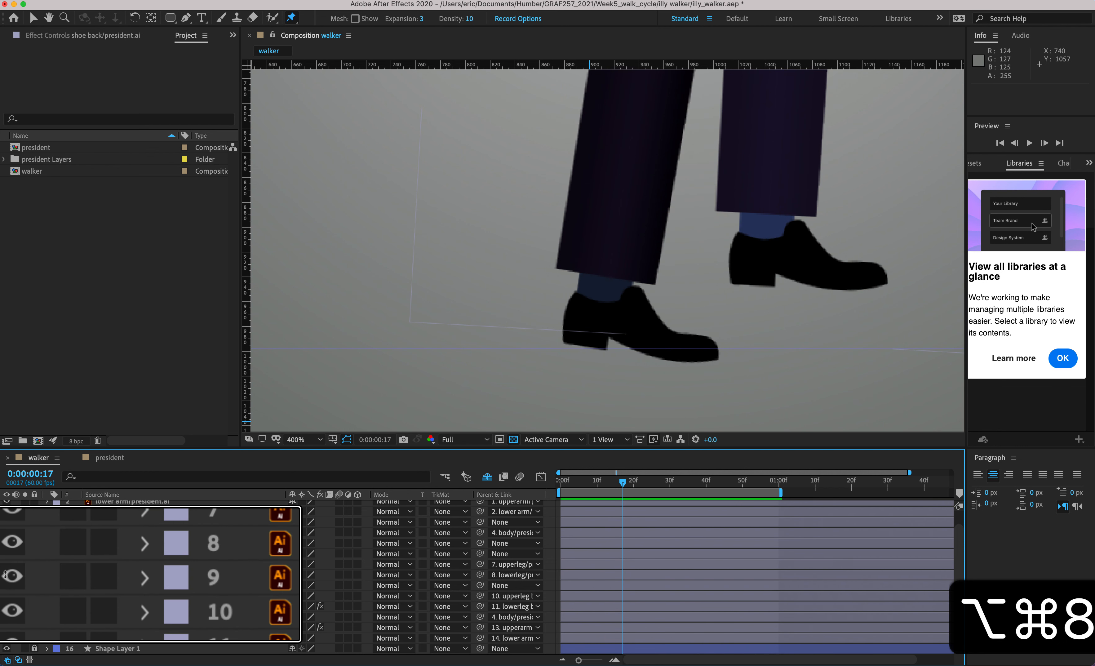
key("alt+super+7")
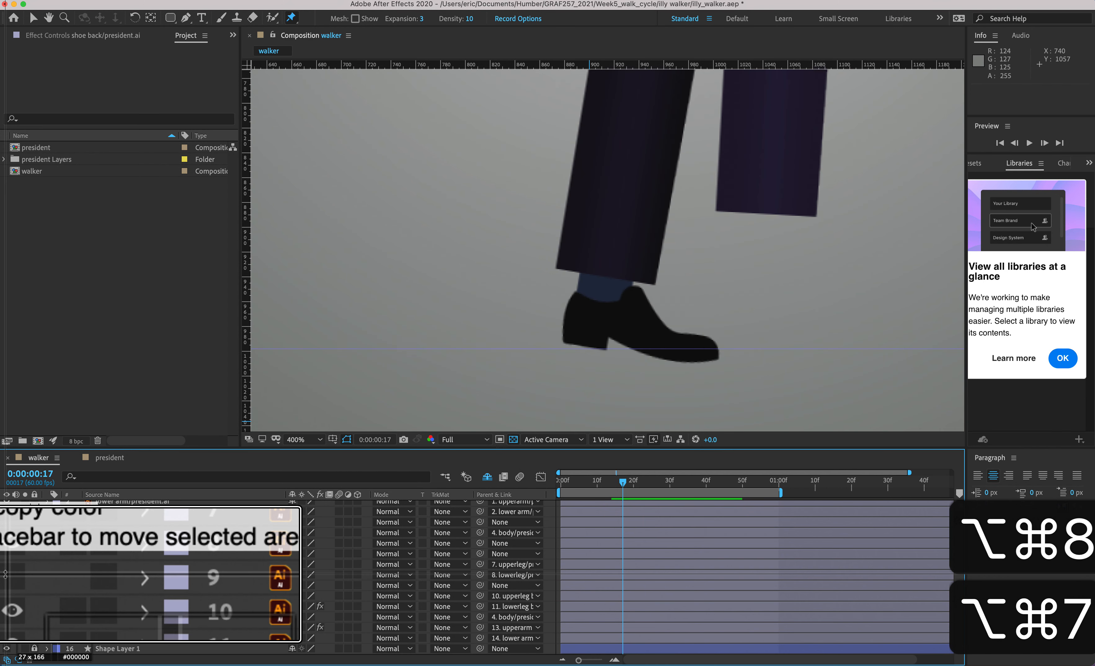
key("alt+super+8")
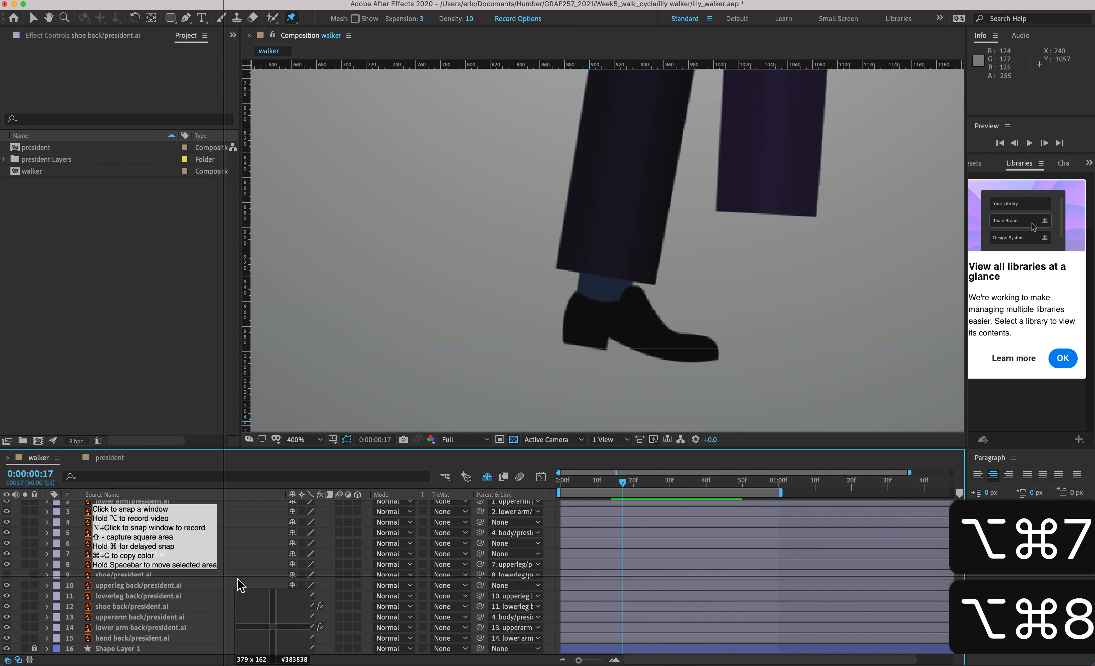
key("alt+super+7")
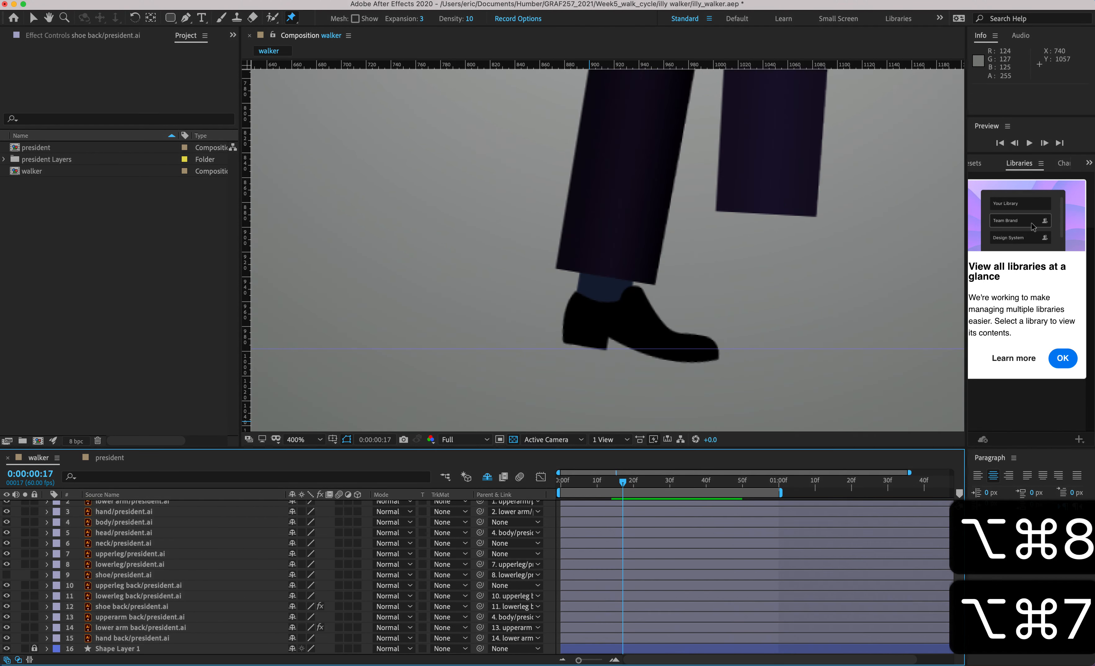
left_click(608, 479)
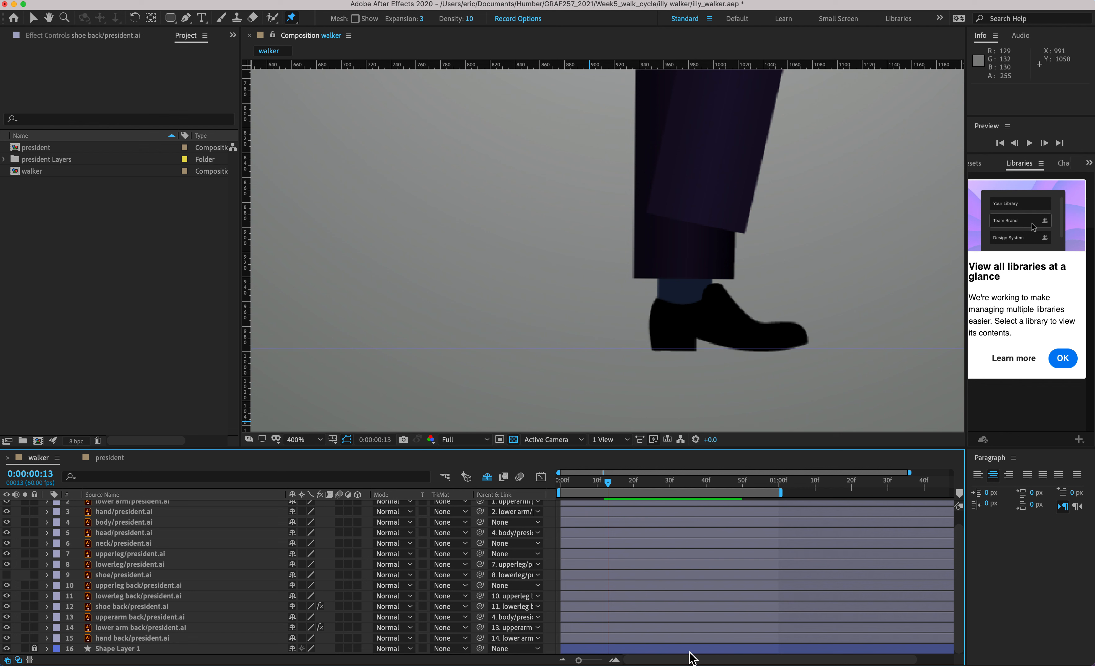
- Examine the back shoe's toe against the ground guide line at frame 16
left_click(609, 478)
left_click_drag(609, 480, 623, 485)
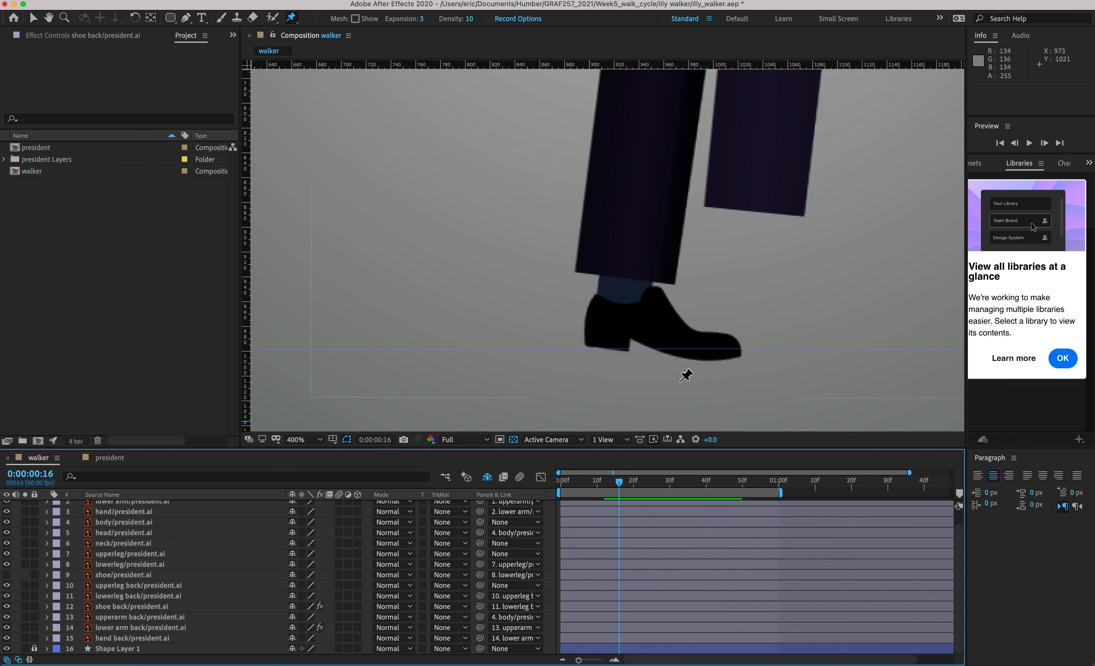
key("alt+super+8")
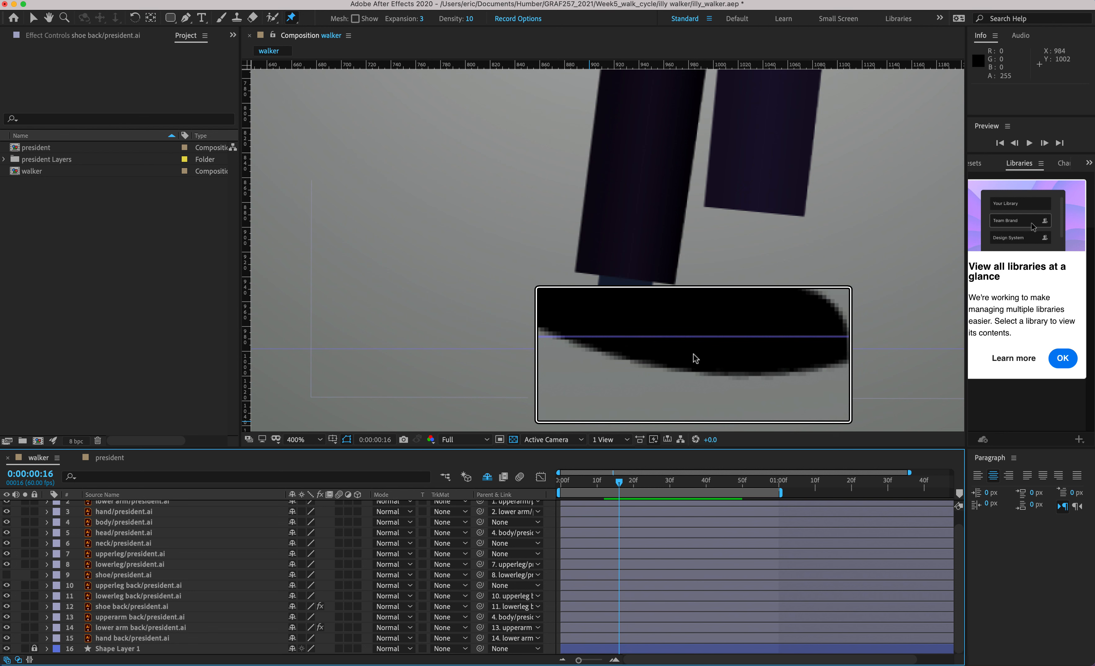
key("alt+super+8")
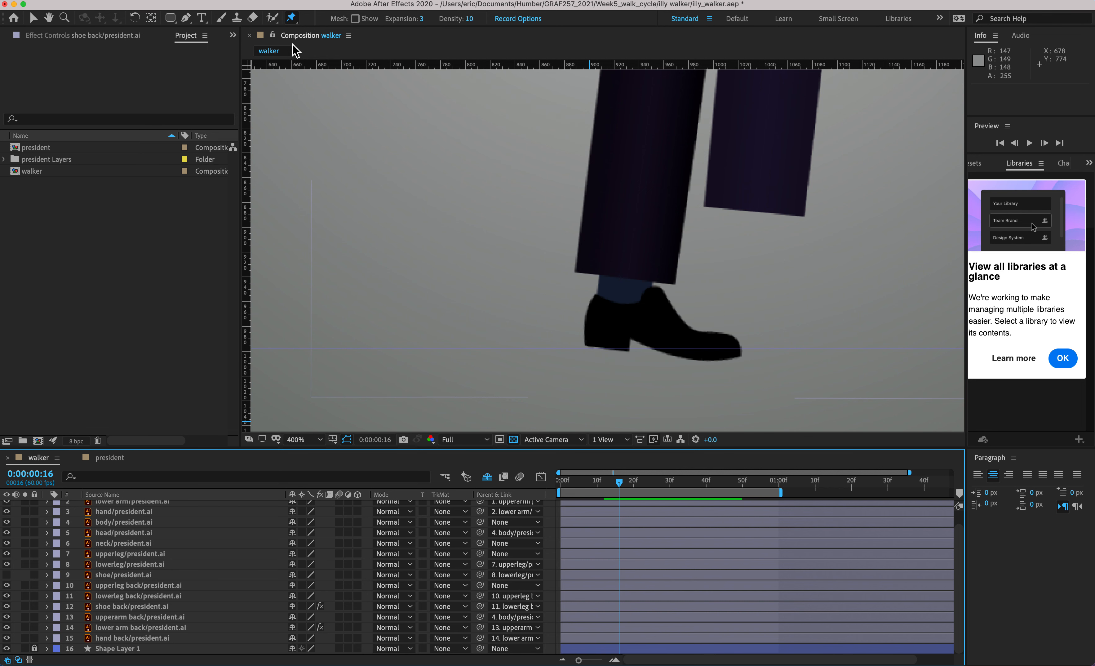
- Activate the Puppet Position Pin Tool and set the current time back to 0:00:00:13
key("alt+super+7")
key("alt+super+8")
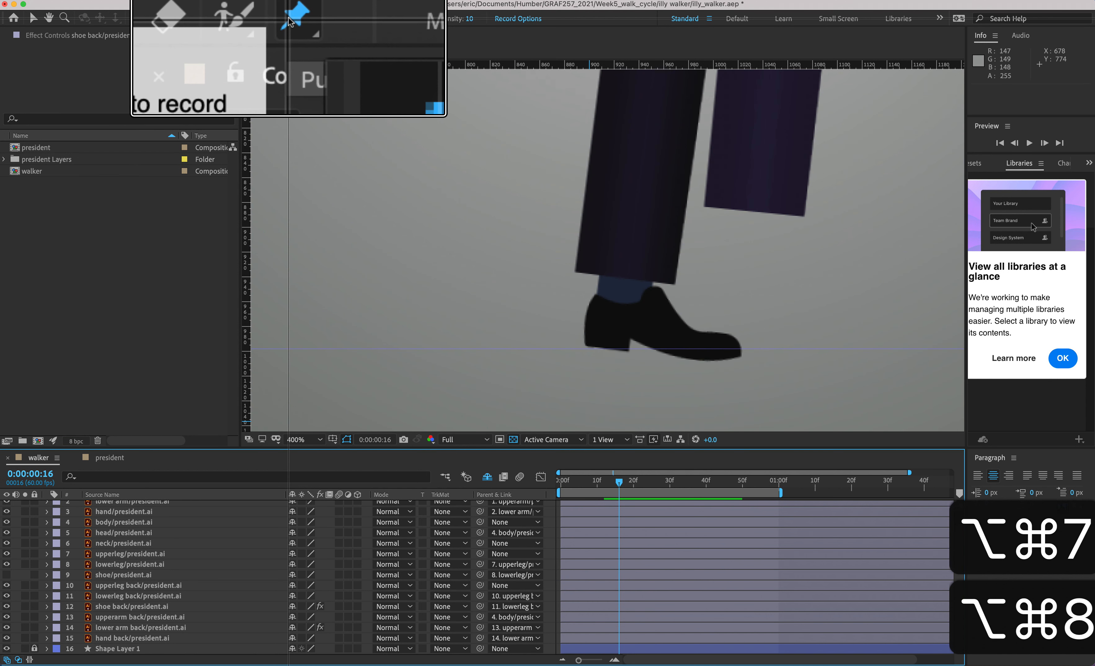
key("alt+super+7")
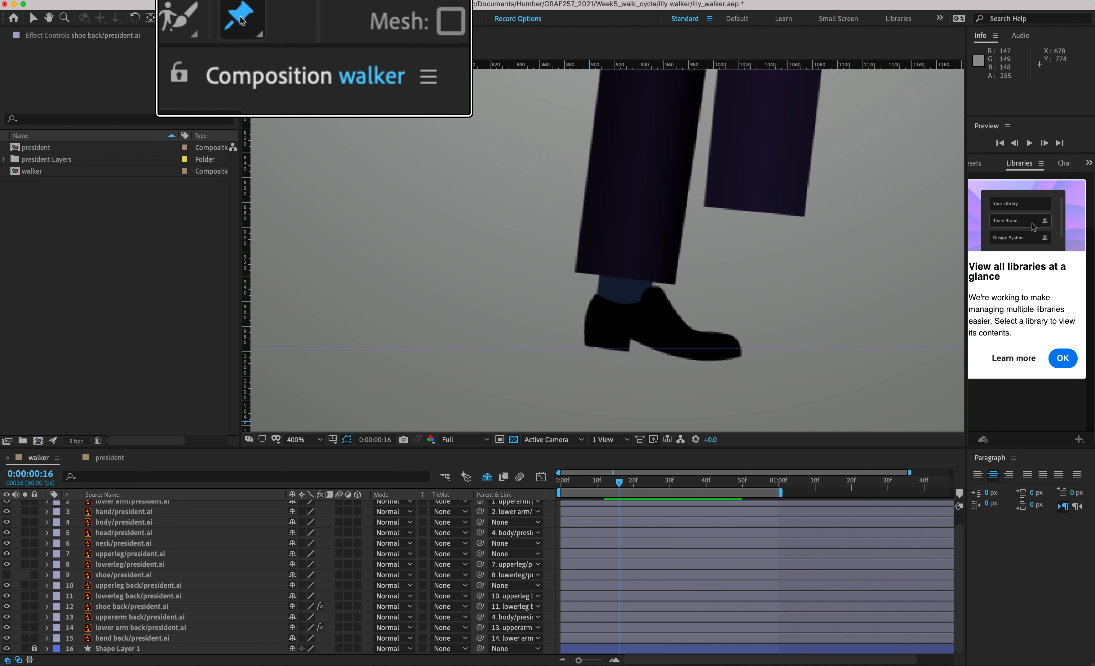
left_click(248, 22)
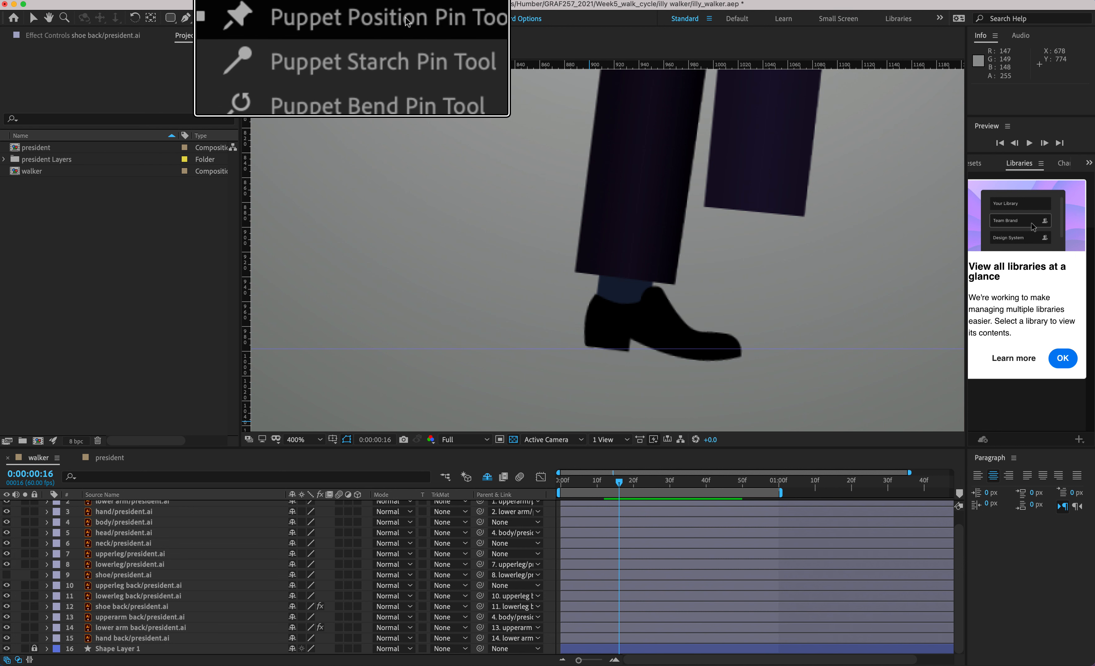
left_click(409, 27)
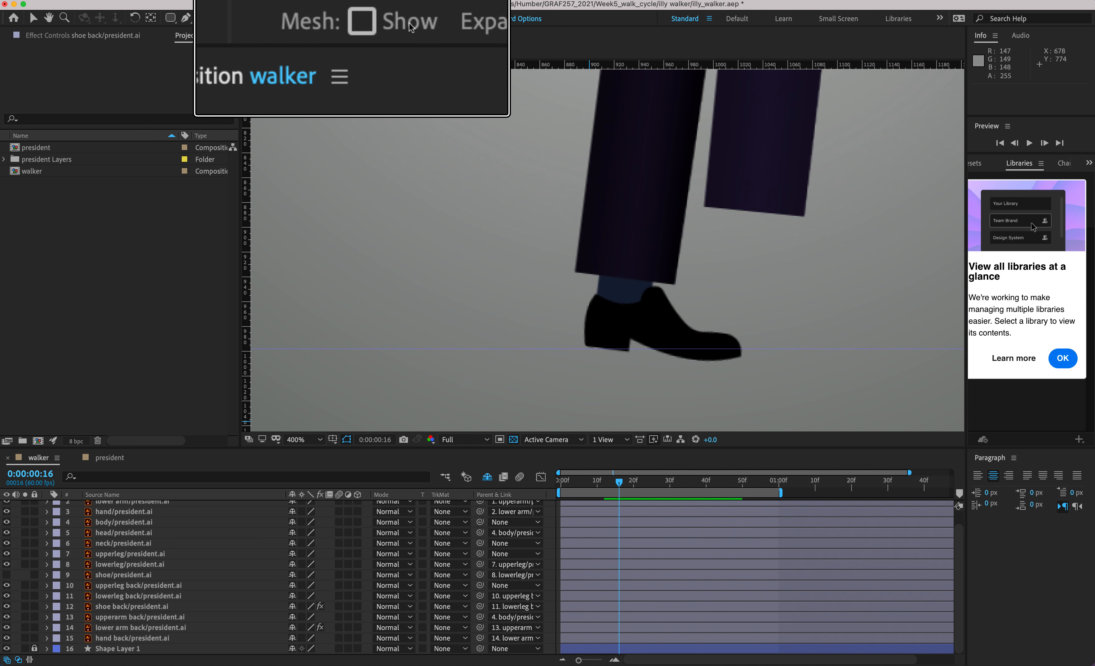
key("alt+super+8")
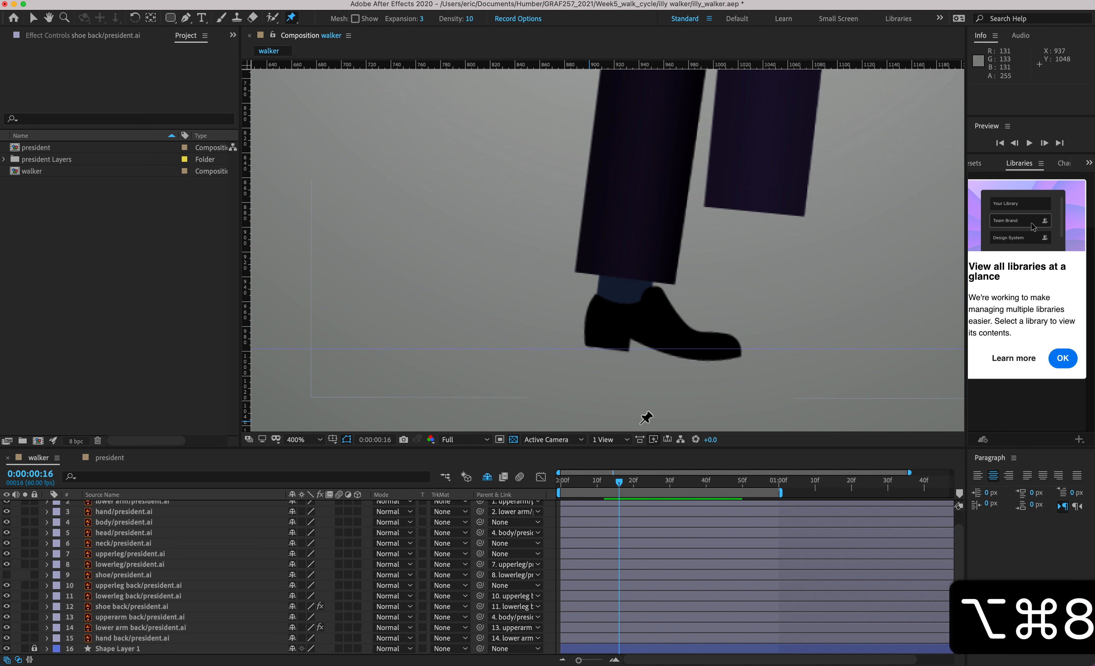
left_click_drag(621, 484, 608, 489)
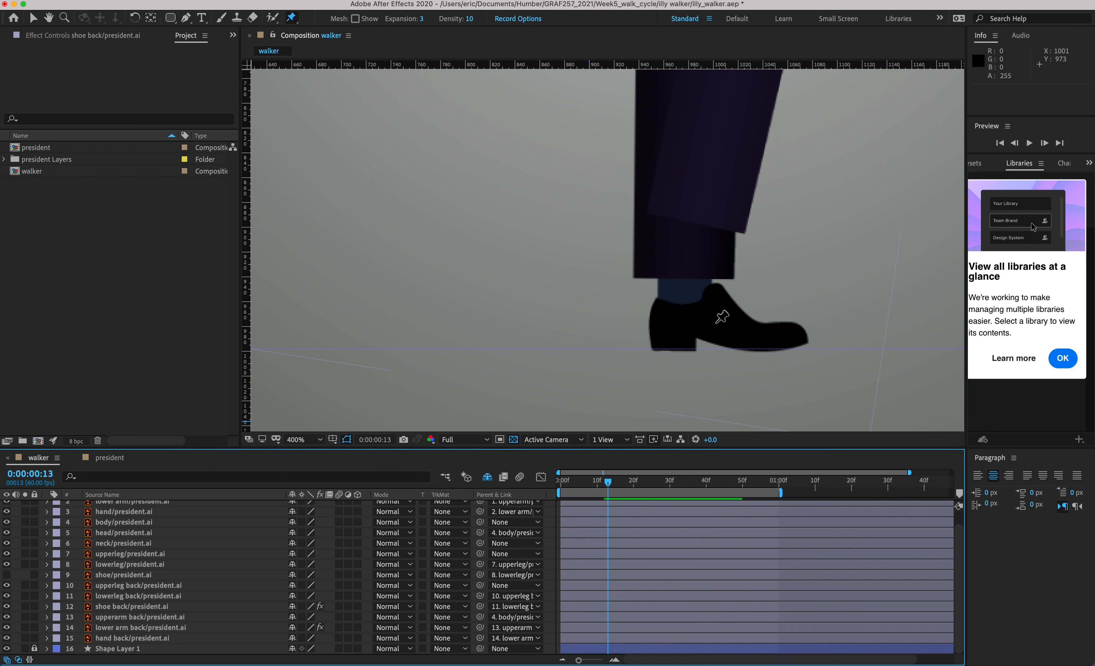
left_click(718, 318)
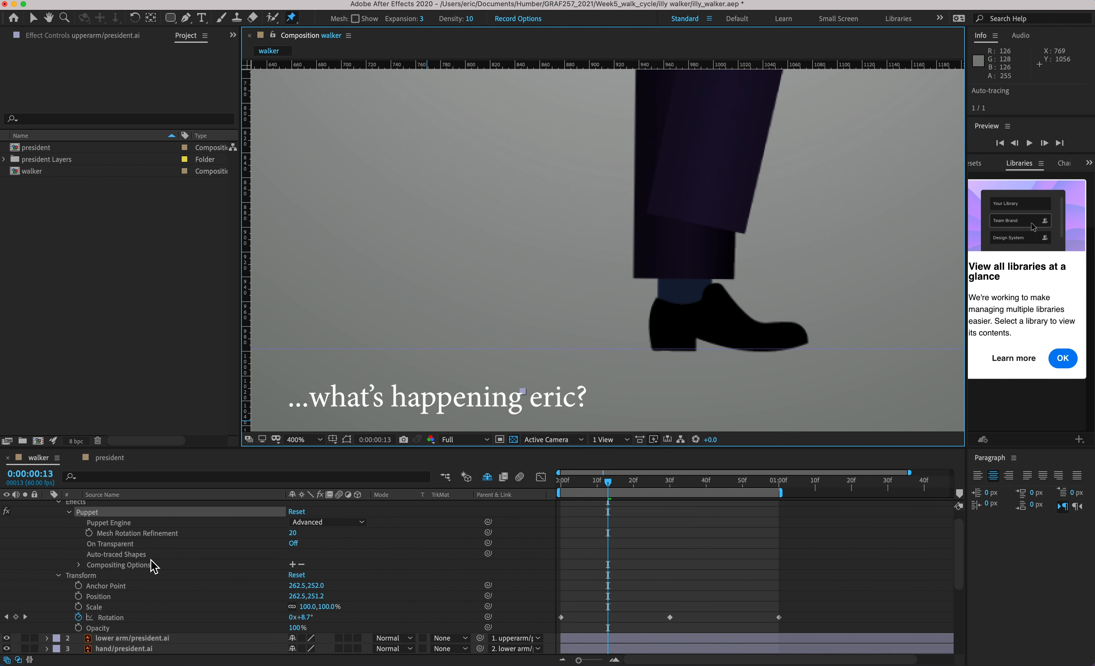
scroll(151, 563, "up", 1)
left_click(139, 508)
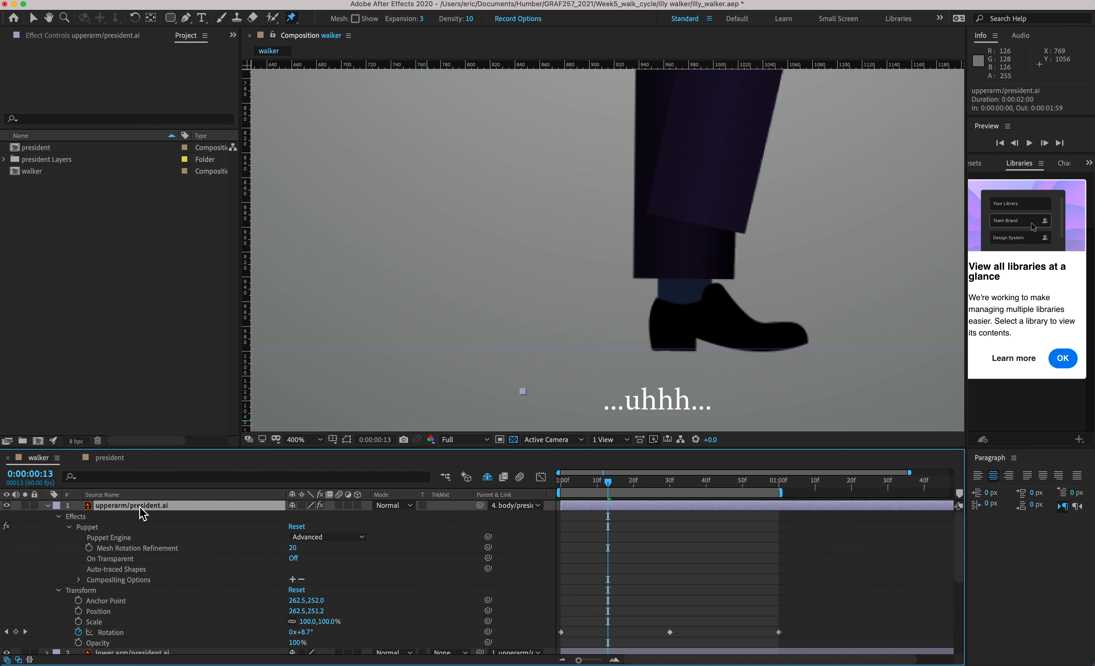
left_click(713, 315)
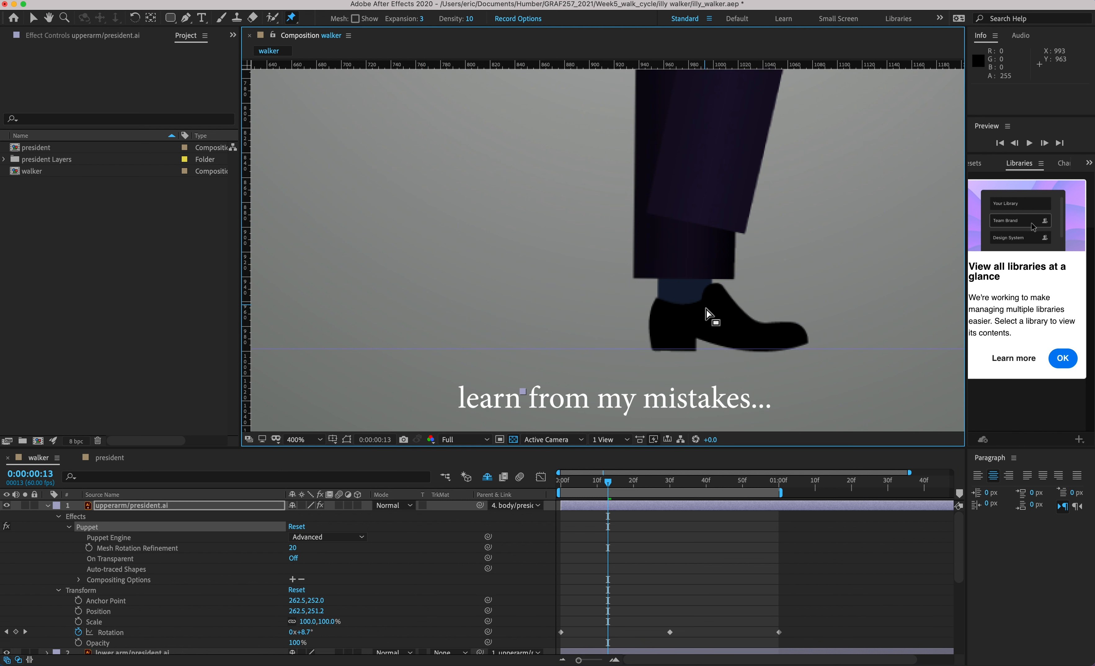
left_click(125, 508)
key("alt+super+8")
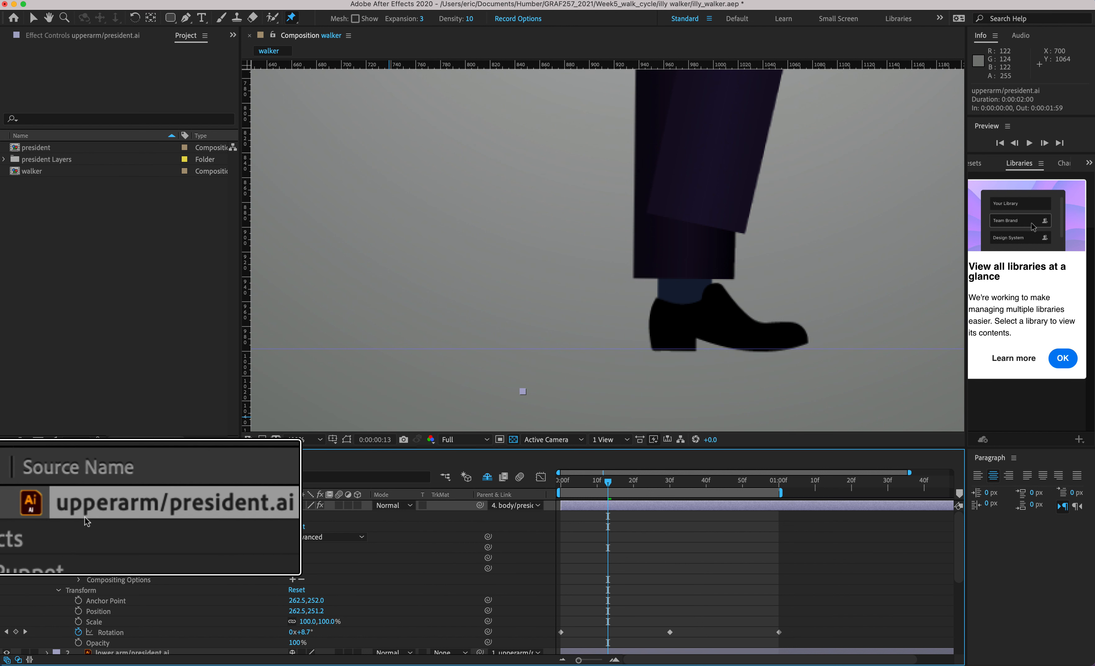
left_click(163, 542)
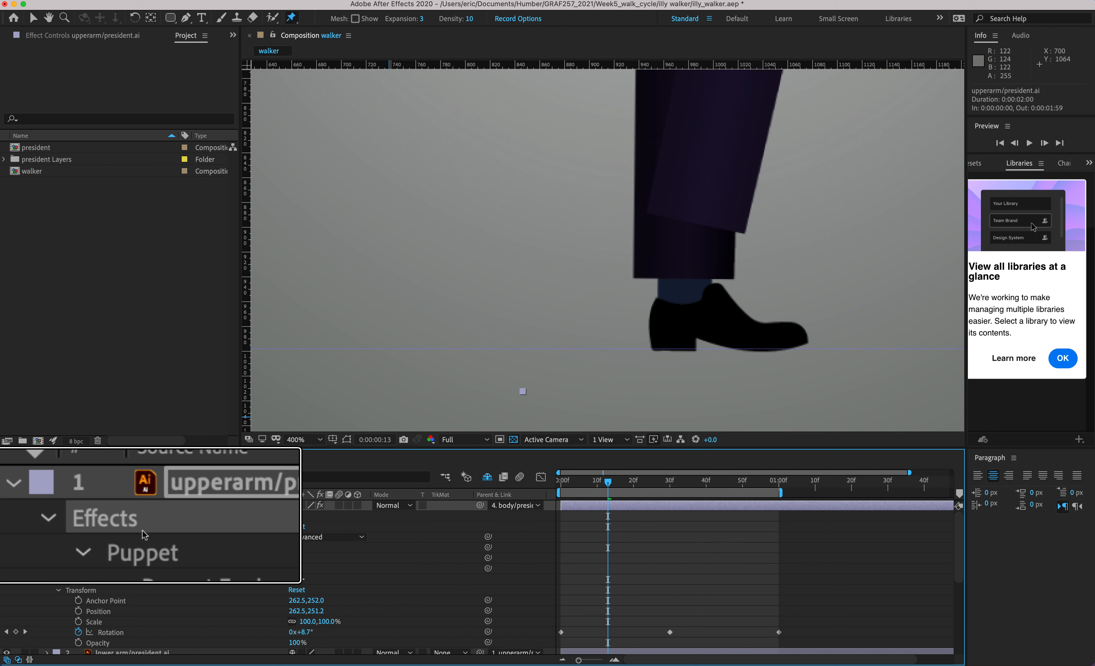
left_click(141, 529)
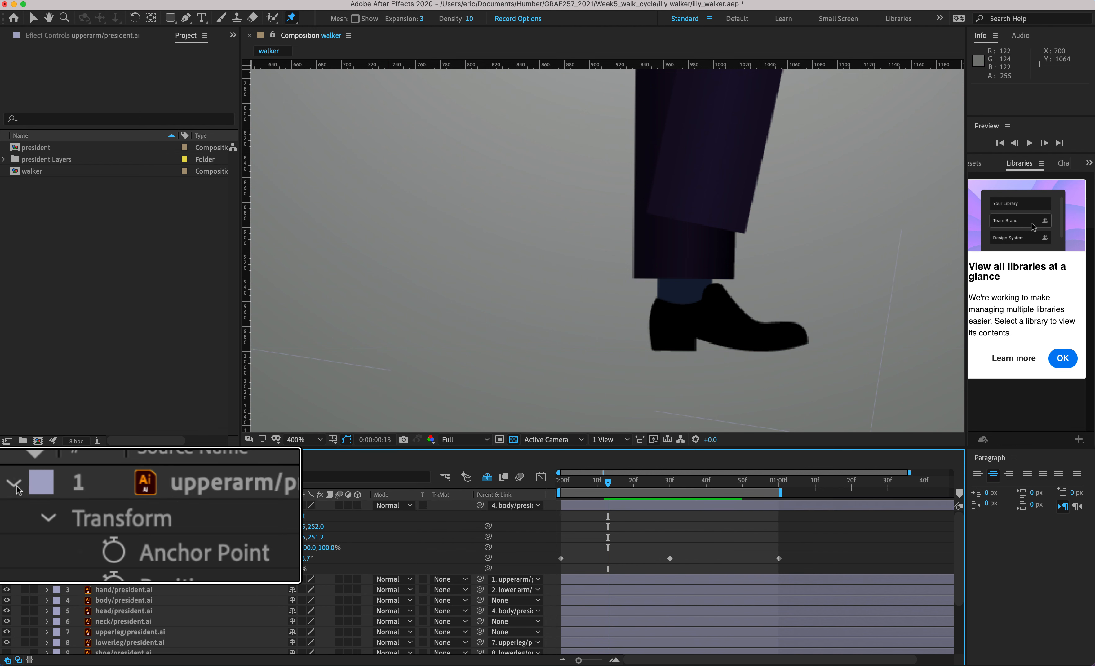
left_click(17, 489)
- Place three puppet pins on the shoe back layer at frame 13: at the ankle, the ball of the foot and the toe
scroll(17, 517, "down", 1)
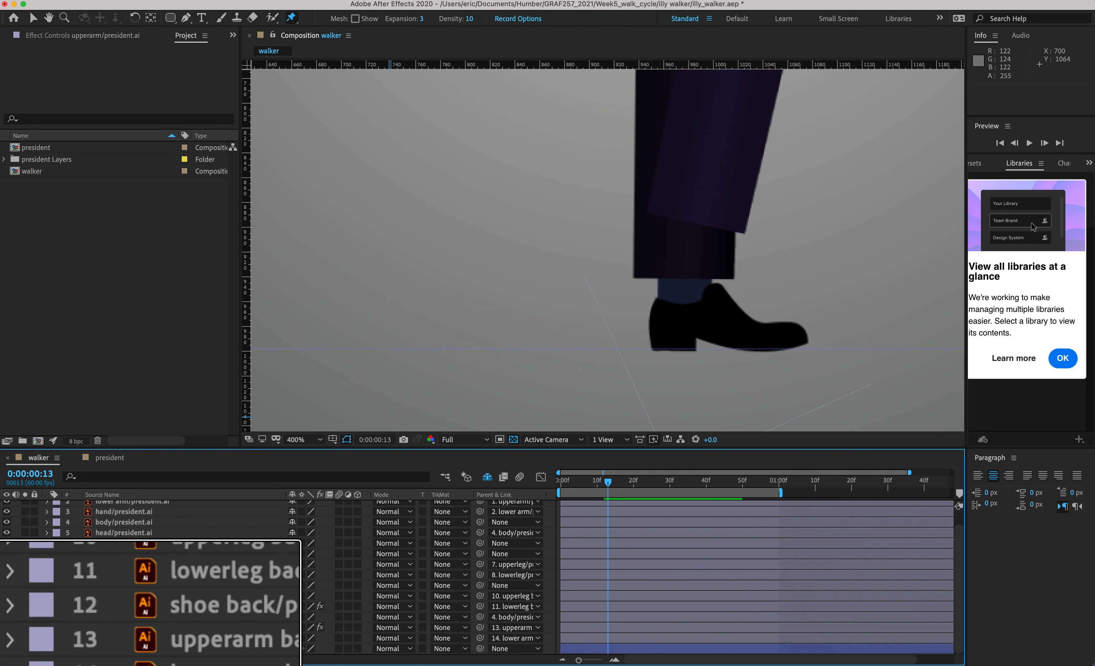
left_click(196, 610)
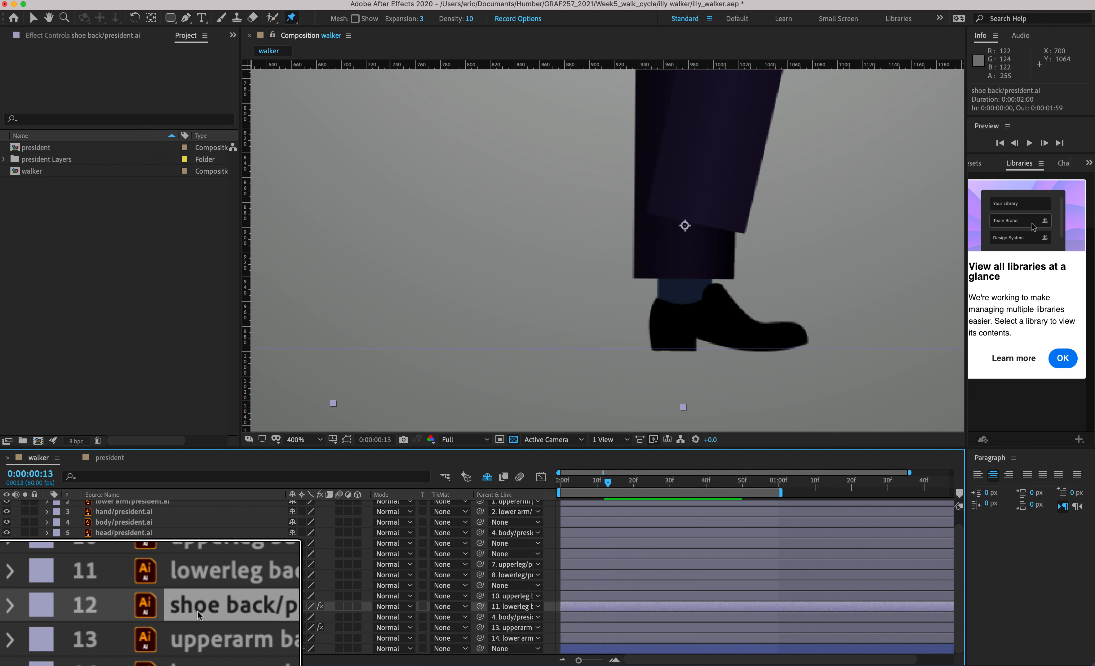
key("alt+super+8")
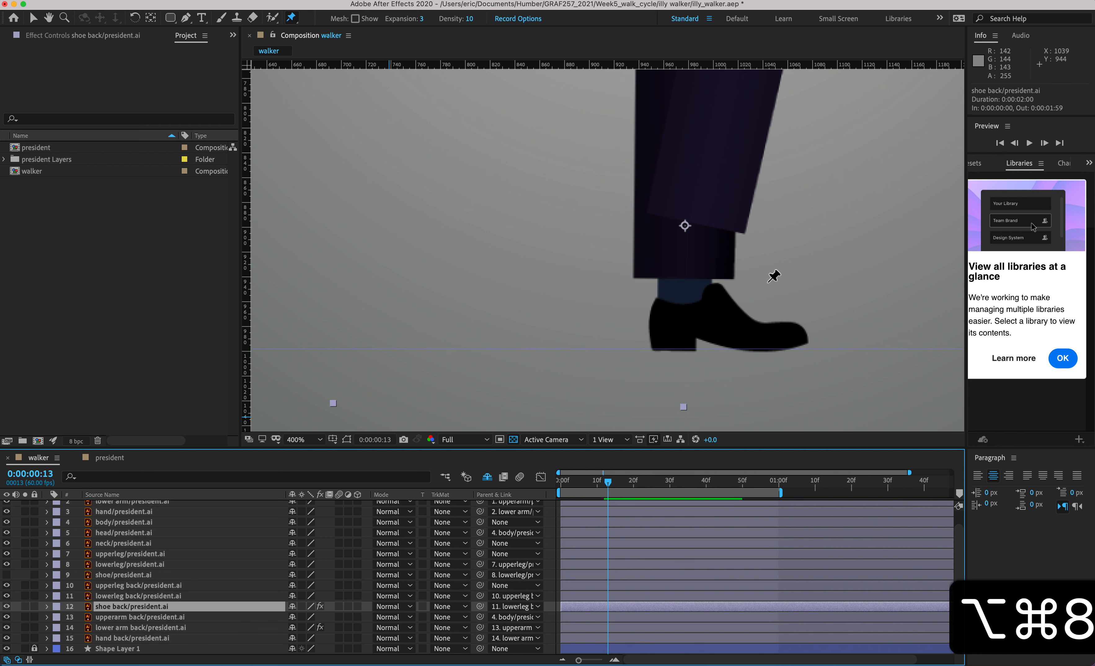
left_click(705, 309)
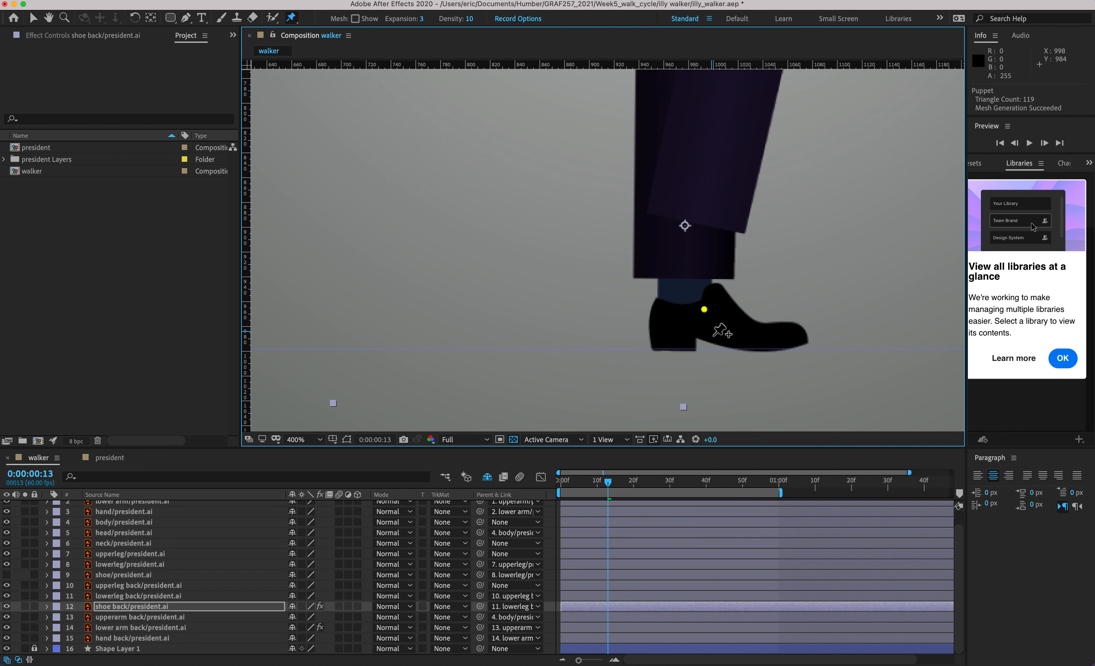
left_click(737, 333)
left_click(780, 336)
- Try bending the back shoe's toe sharply upward with the toe pin, and undo the pin move
left_click_drag(781, 336, 755, 269)
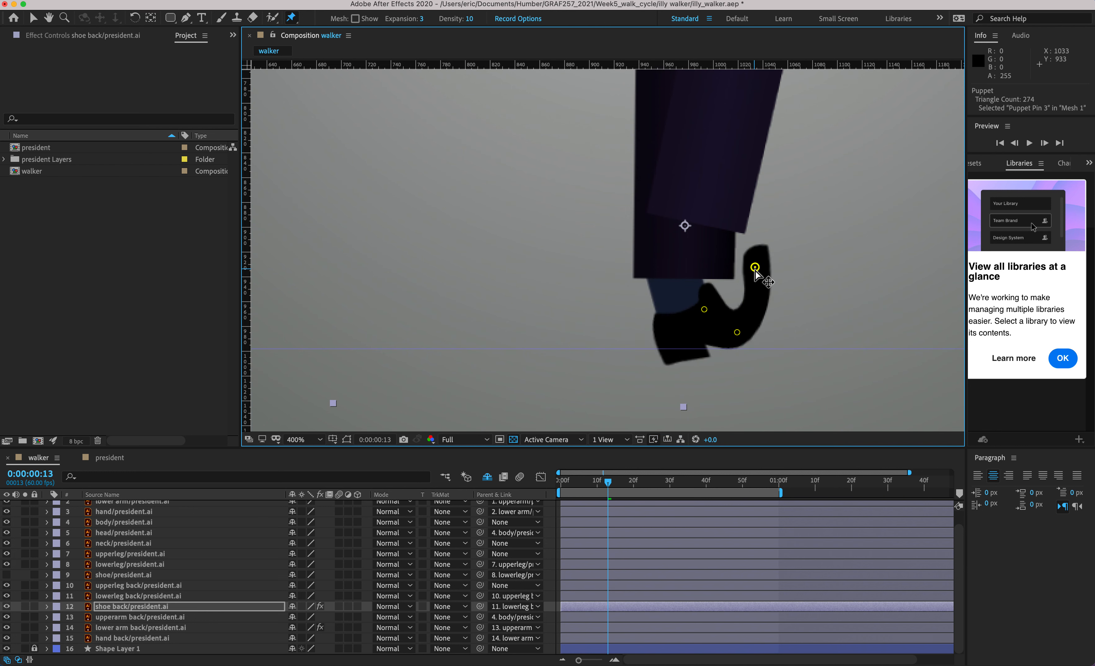
key("super+z")
mouse_move(611, 489)
left_mouse_down()
mouse_move(564, 490)
mouse_move(613, 492)
left_mouse_up()
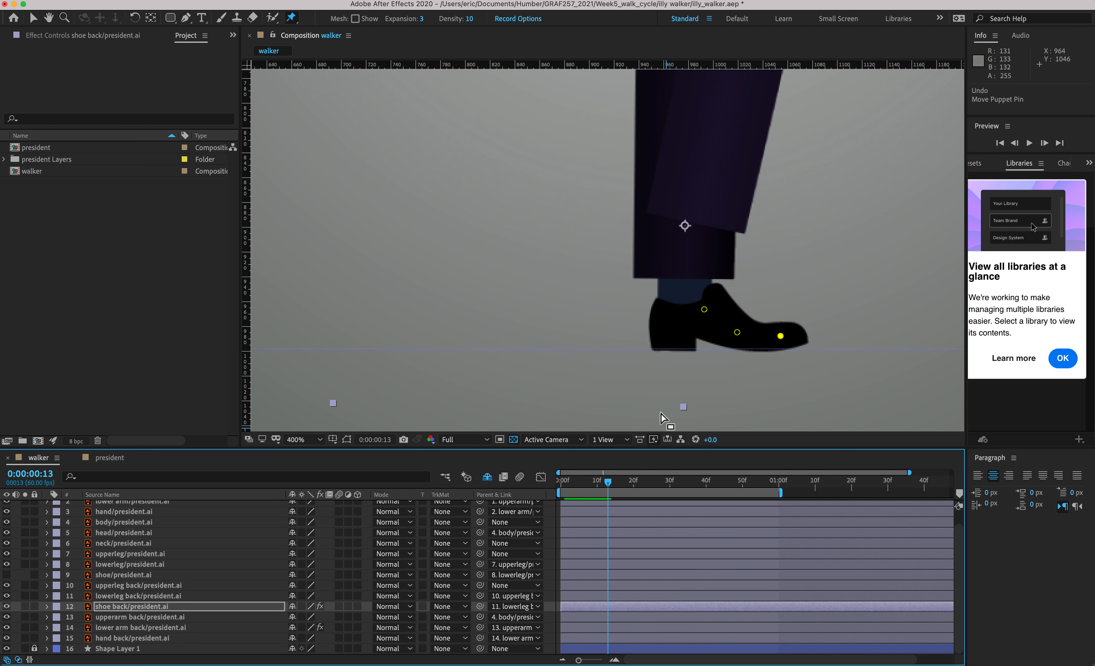
- Adjust the back shoe's toe and ankle puppet pins at 0:00:00:17 to lift the sole toward the ground guide
left_click_drag(610, 481, 626, 480)
left_click(692, 349)
left_click_drag(690, 348, 611, 312)
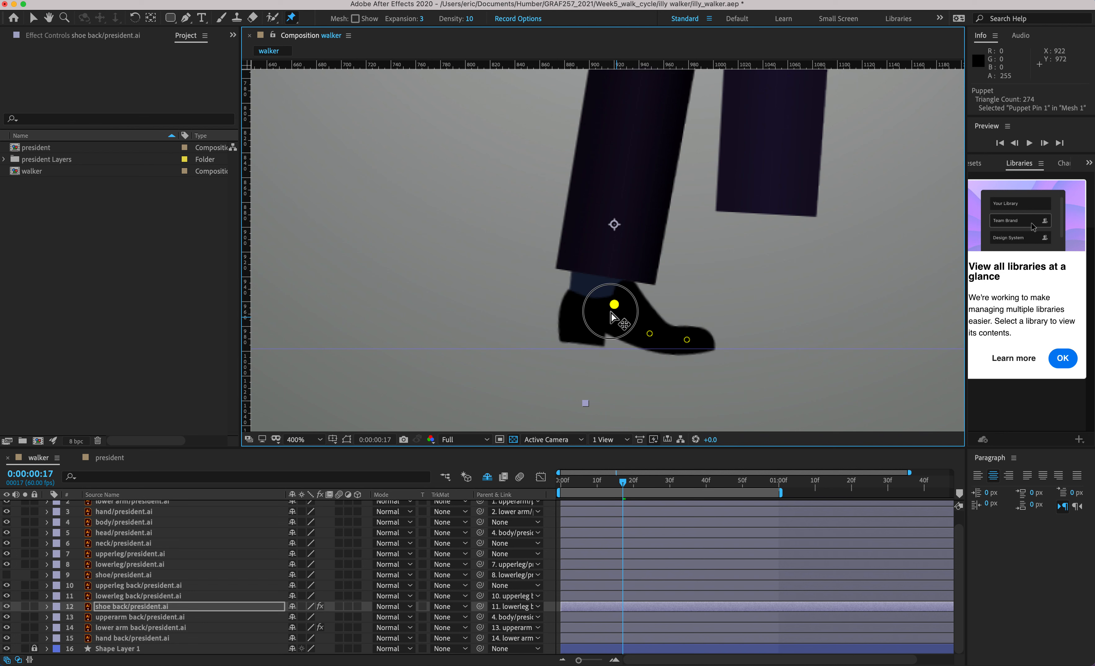
- Add a puppet pin at the back shoe's heel, raise it slightly, and adjust the front pins so the sole meets the ground guide at frame 17
left_click(569, 302)
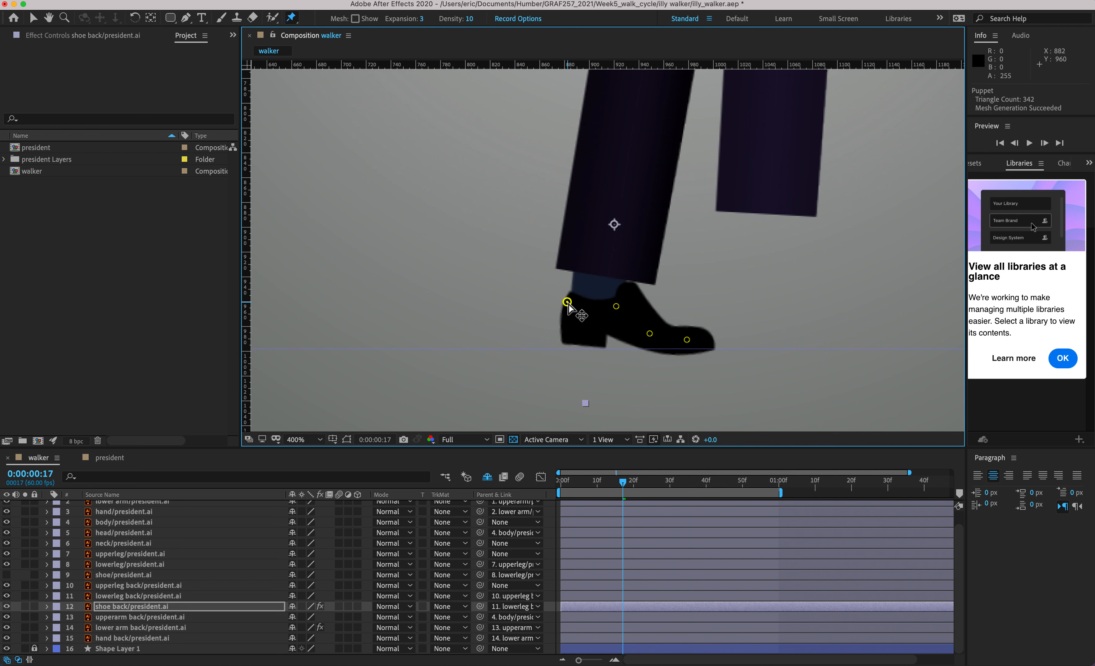
left_click_drag(569, 300, 573, 295)
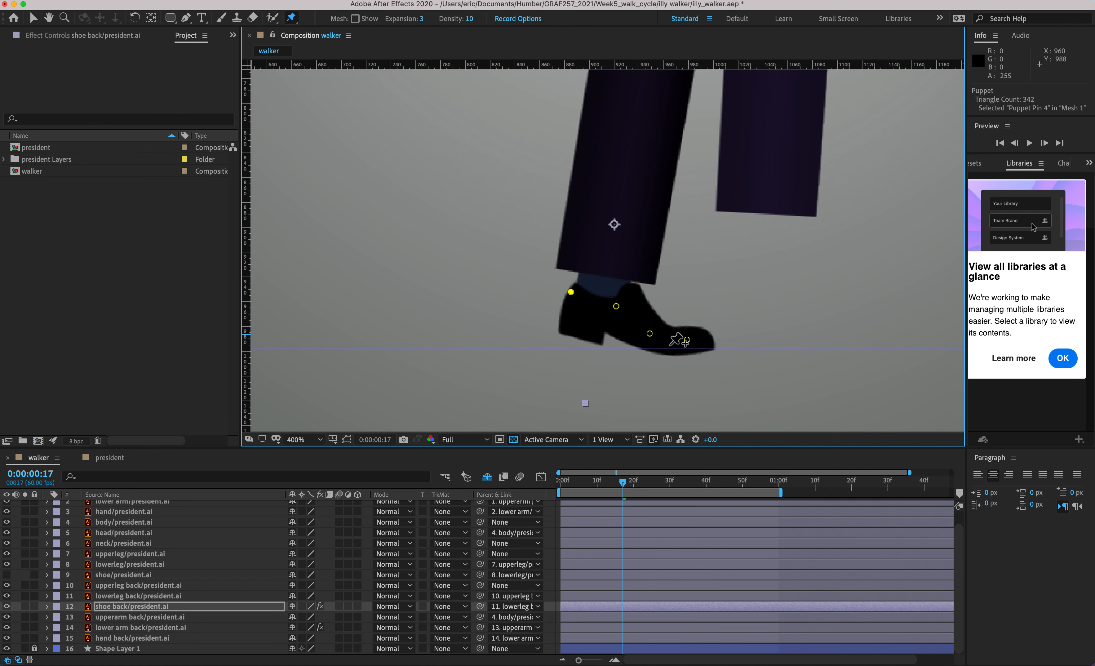
left_click_drag(645, 328, 691, 335)
key("alt+super+8")
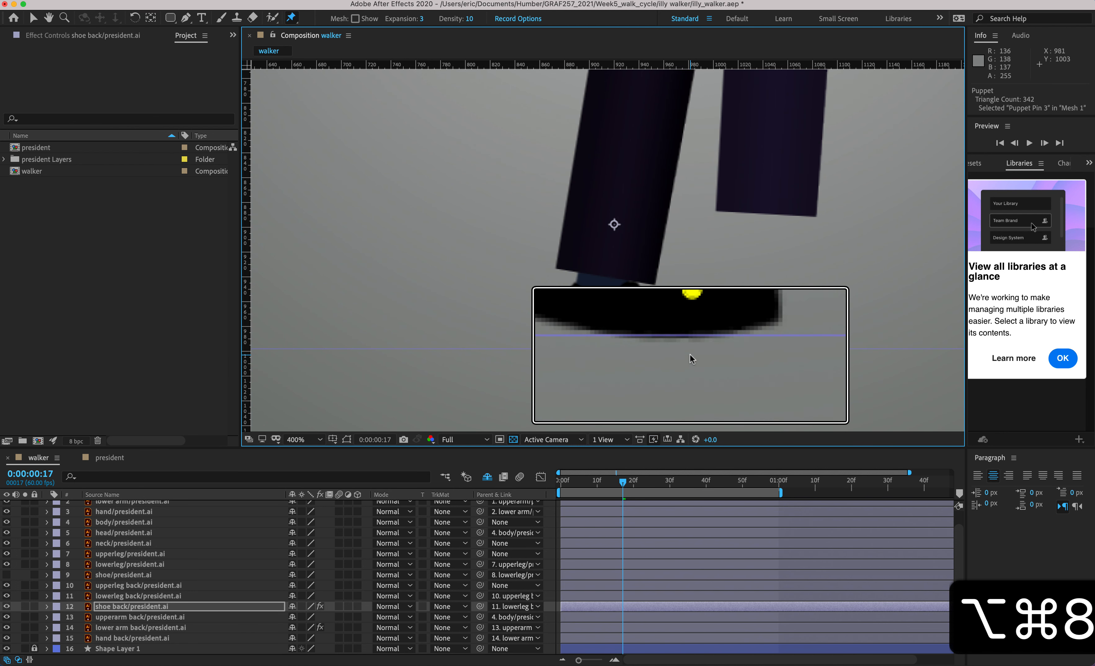
key("alt+super+8")
- Check the toe at frame 22, and lower the back shoe's puppet pins toward the ground guide at 0:00:00:25
left_click(628, 486)
left_click_drag(628, 486, 642, 489)
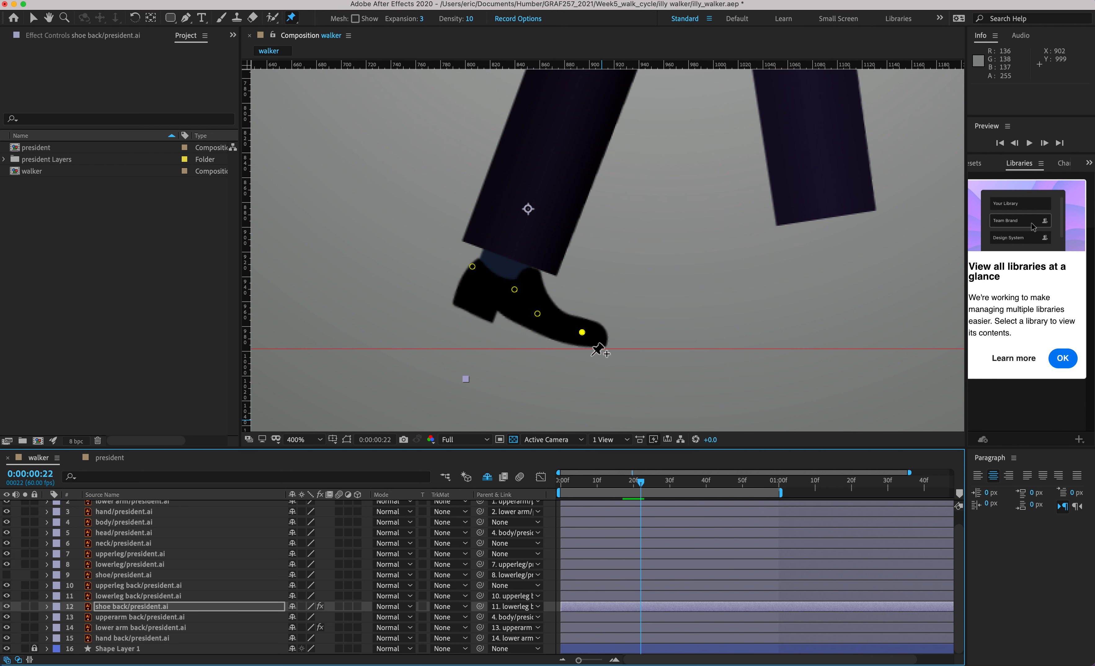
key("alt+super+8")
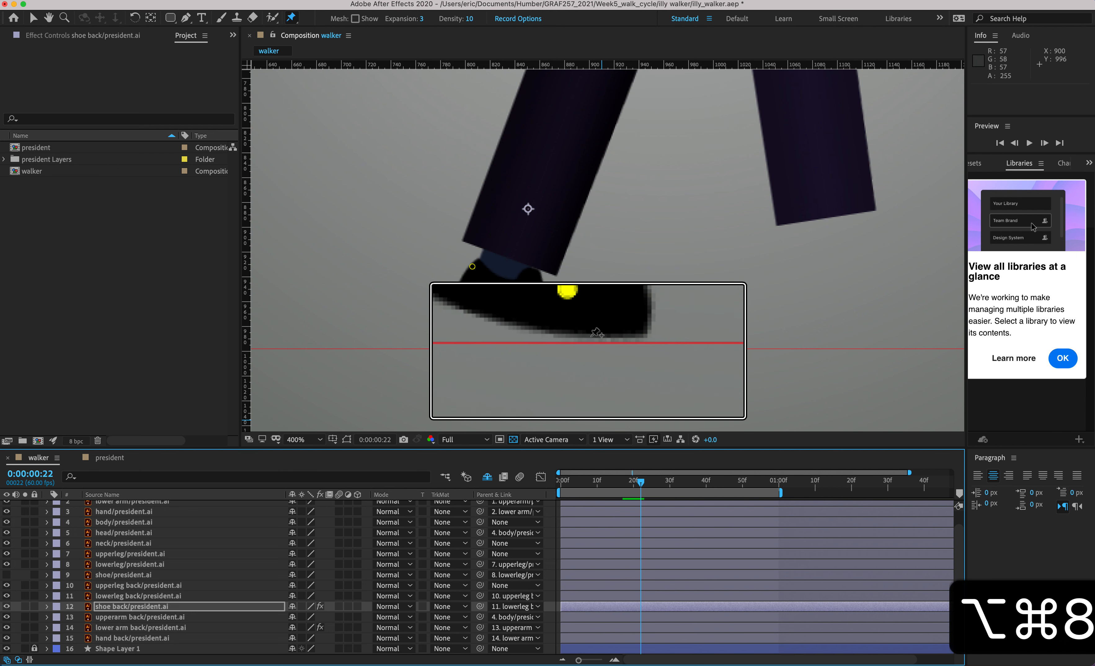
key("alt+super+8")
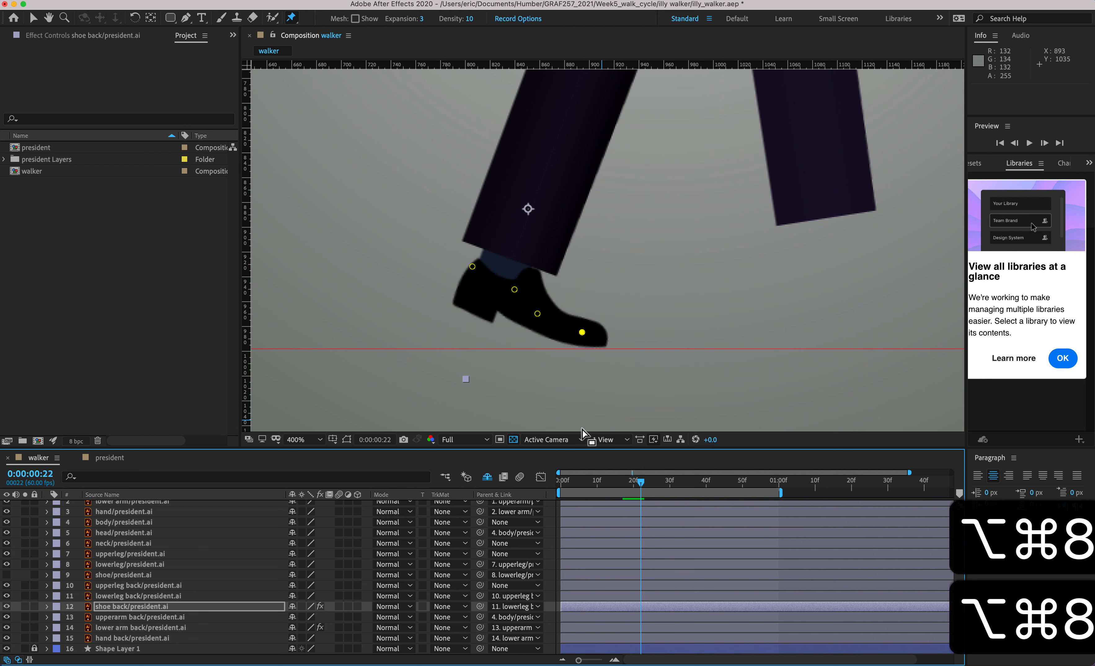
left_click_drag(645, 485, 656, 488)
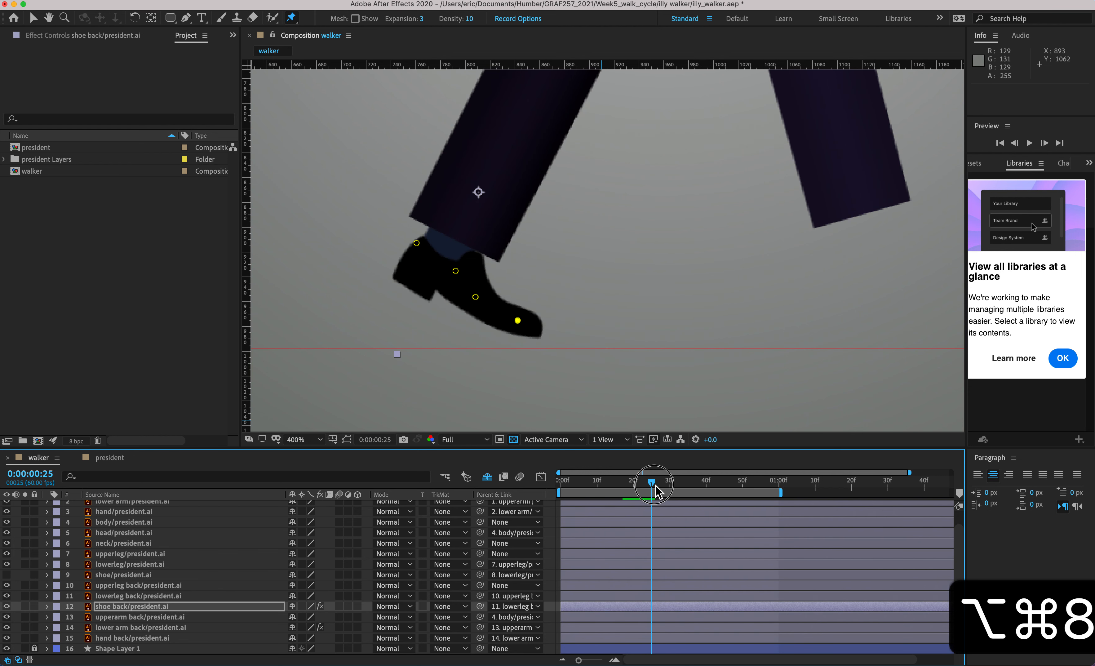
left_click_drag(518, 321, 475, 302)
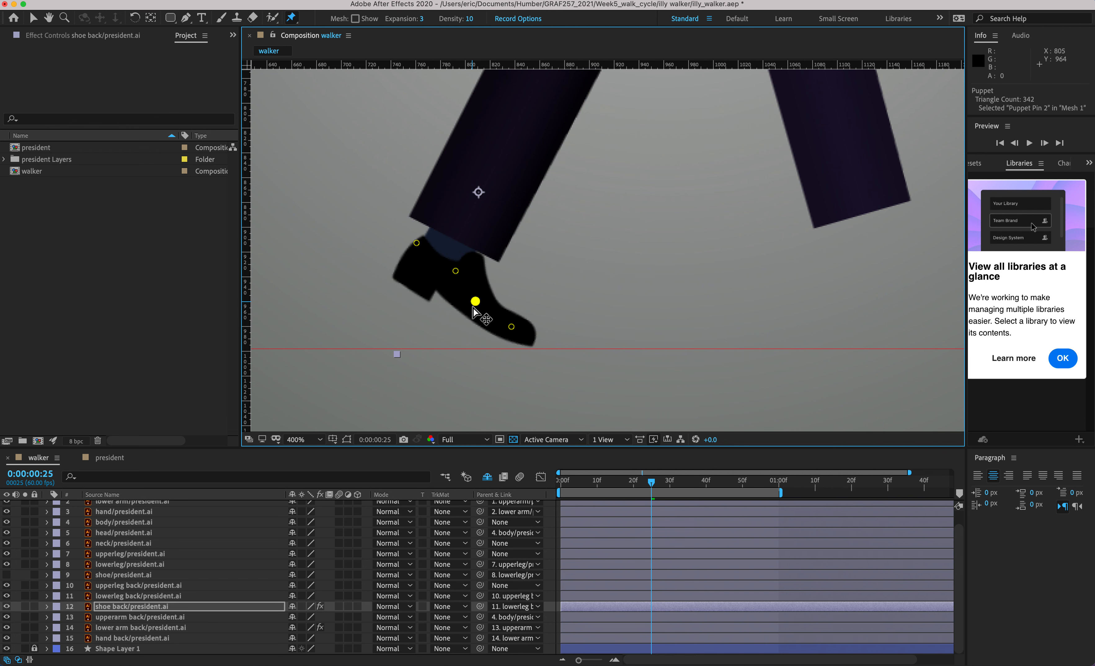
left_click_drag(454, 272, 452, 283)
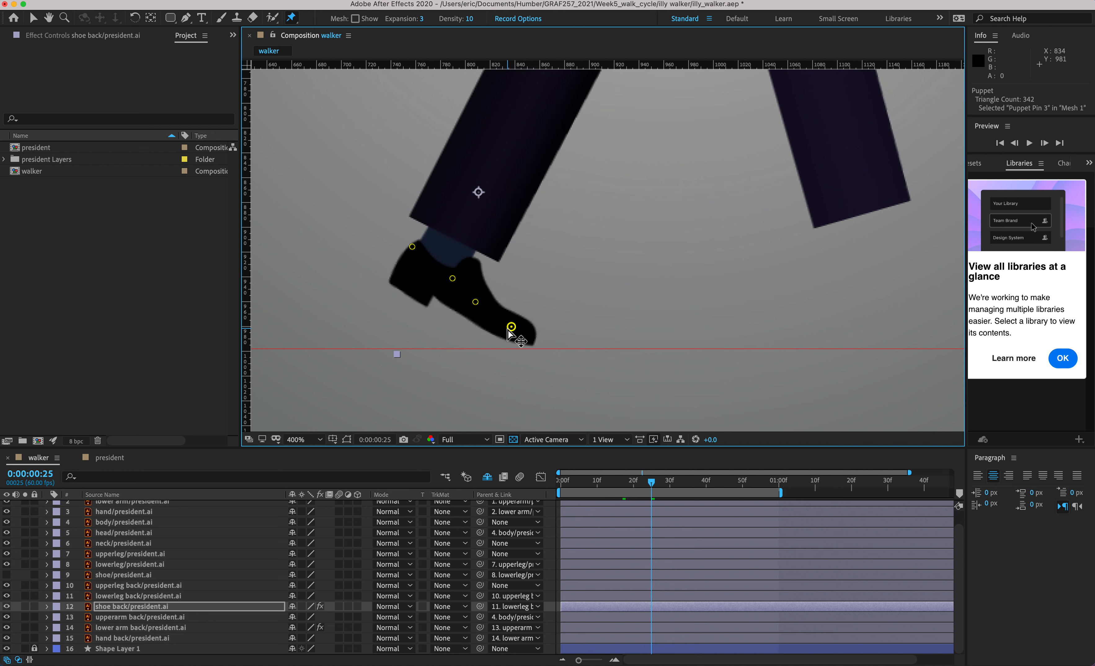
- Preview the walk cycle with the back shoe's puppet pin adjustments
left_click_drag(653, 490, 582, 483)
key("space")
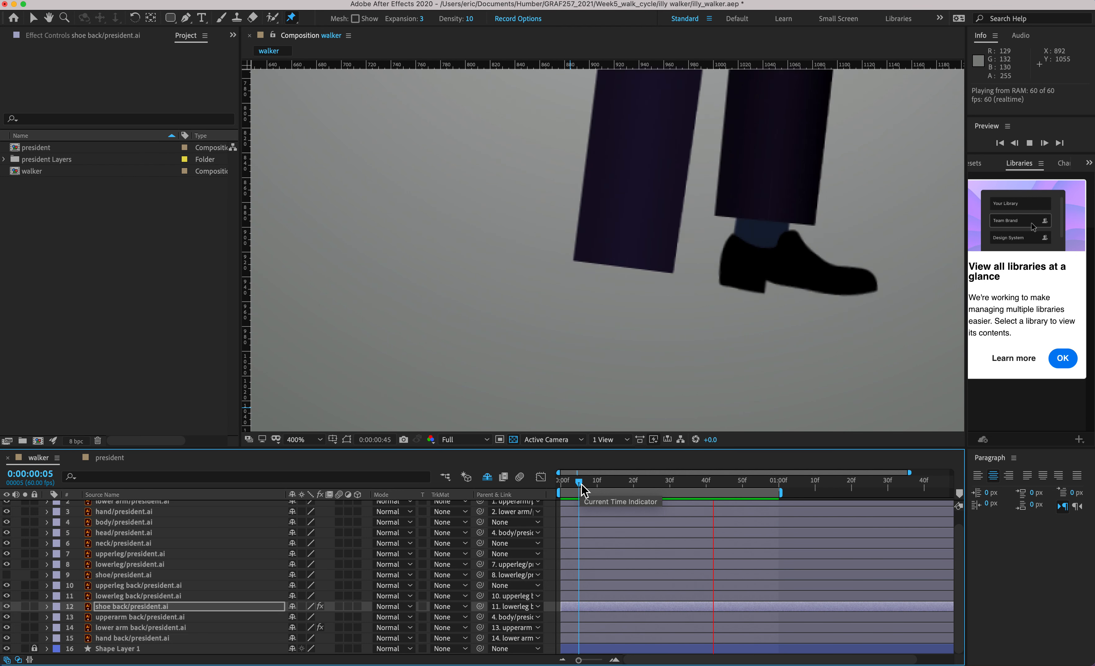
key("space")
- Raise the pin at the ball of the back shoe slightly at 0:00:00:15 to meet the ground guide, and replay the walk cycle
left_click_drag(650, 484, 617, 487)
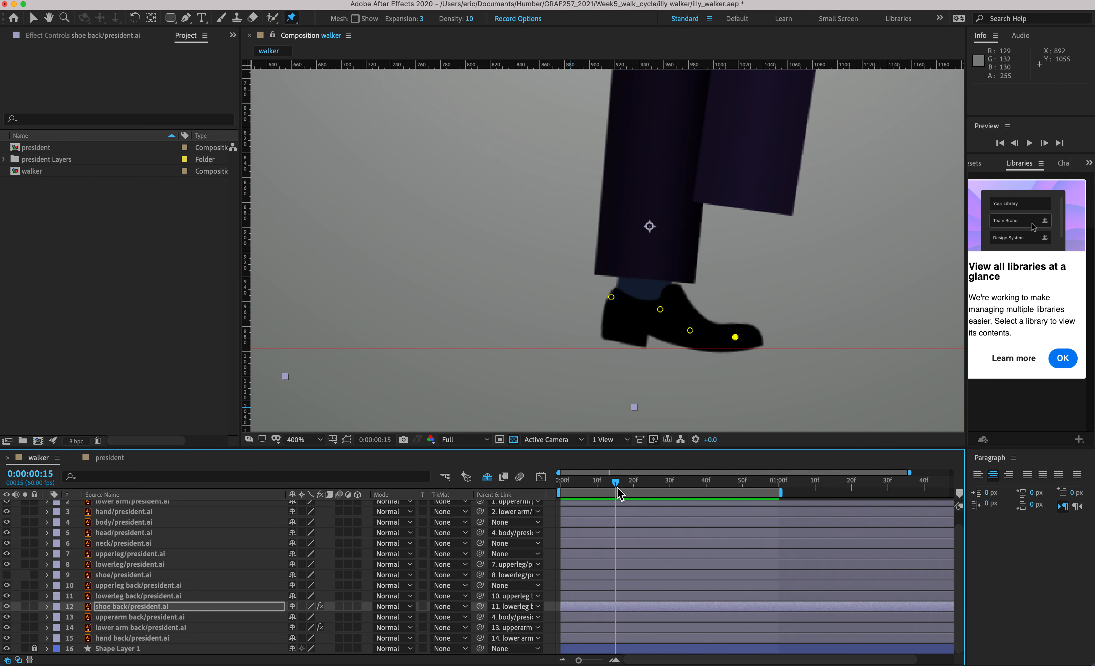
left_click_drag(688, 340, 685, 336)
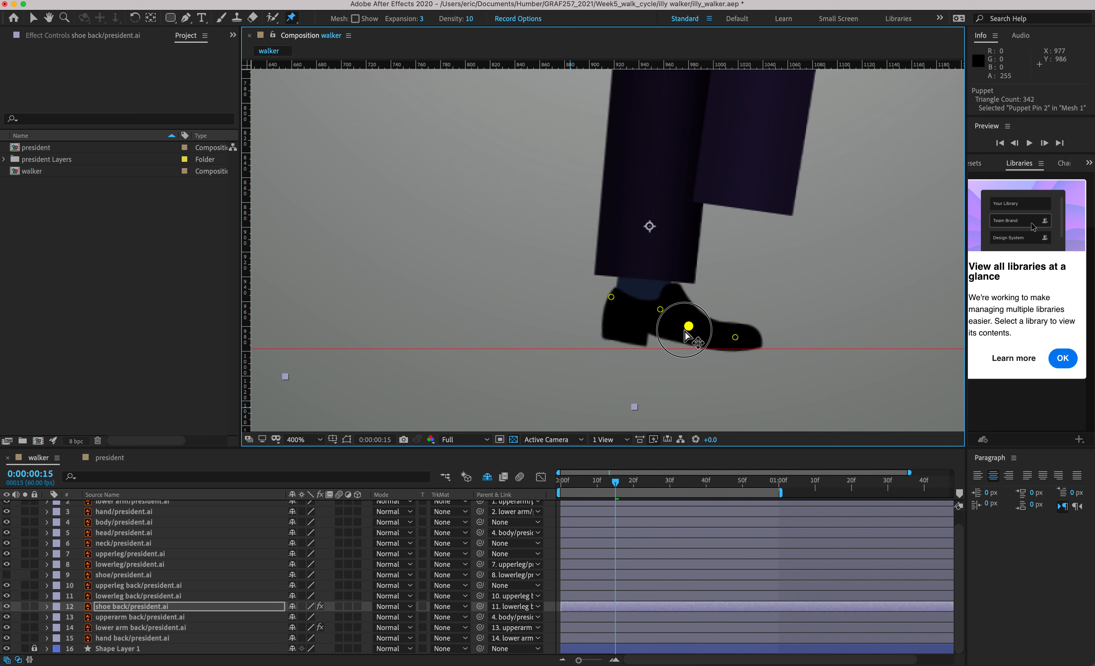
key("space")
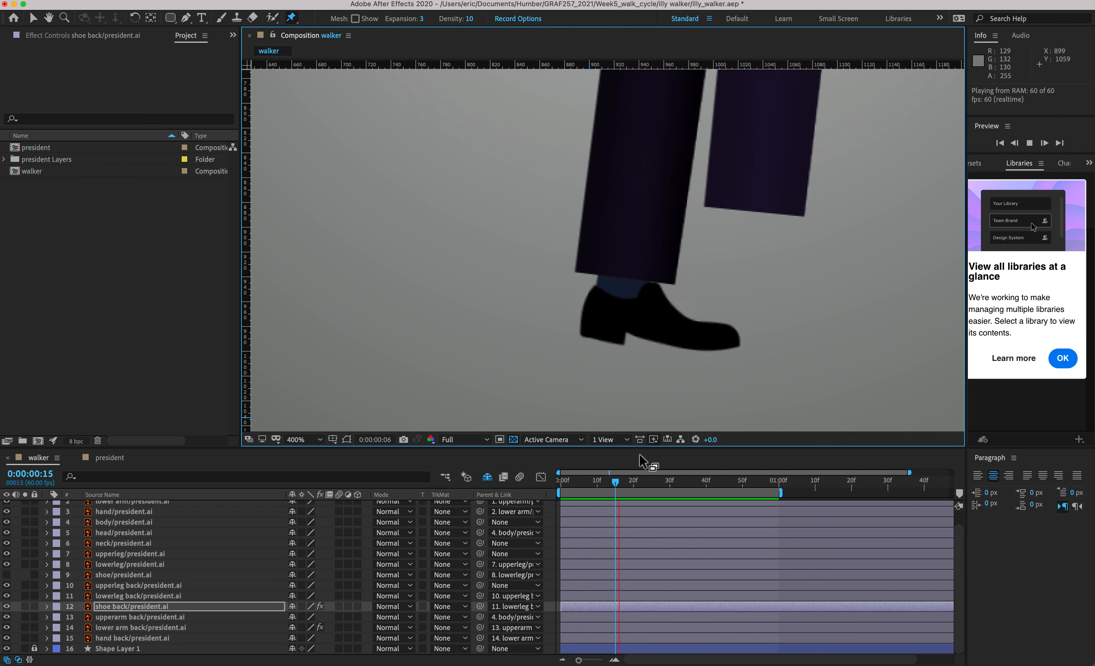
- Lower the back shoe's heel pin slightly at 0:00:00:12 so the heel meets the ground guide, and replay the walk cycle
key("space")
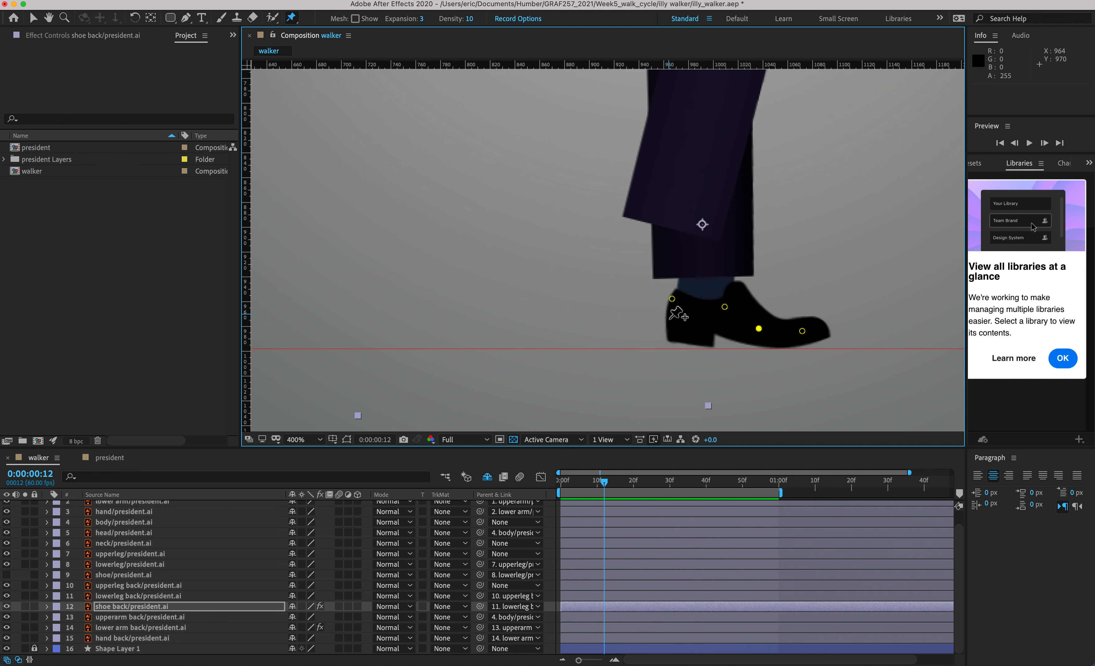
left_click_drag(667, 295, 671, 305)
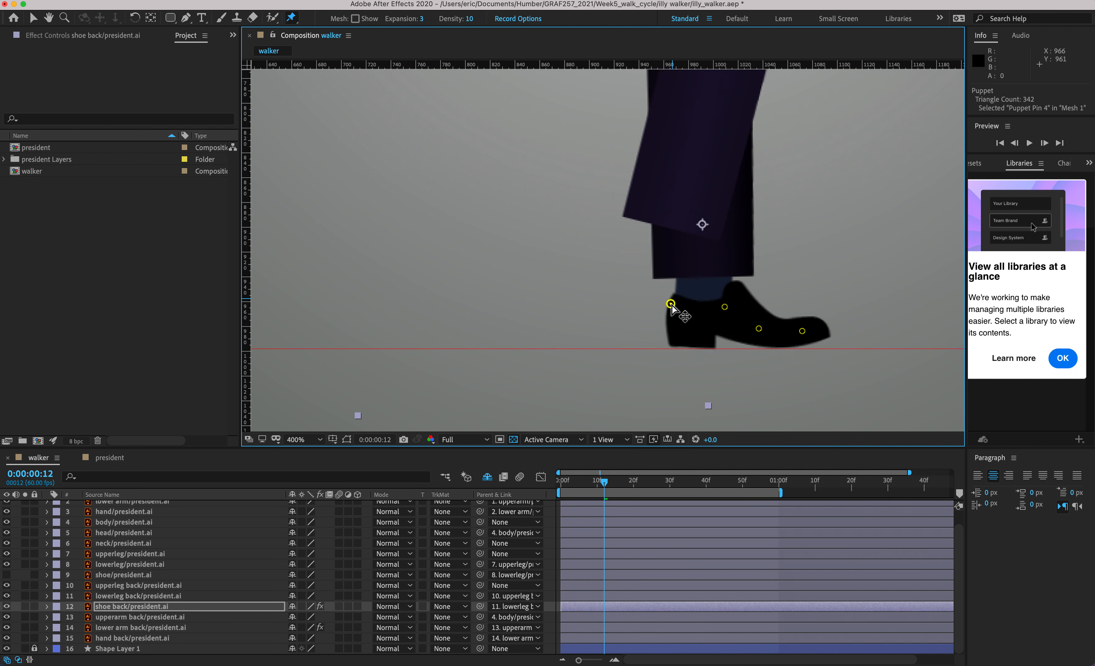
key("space")
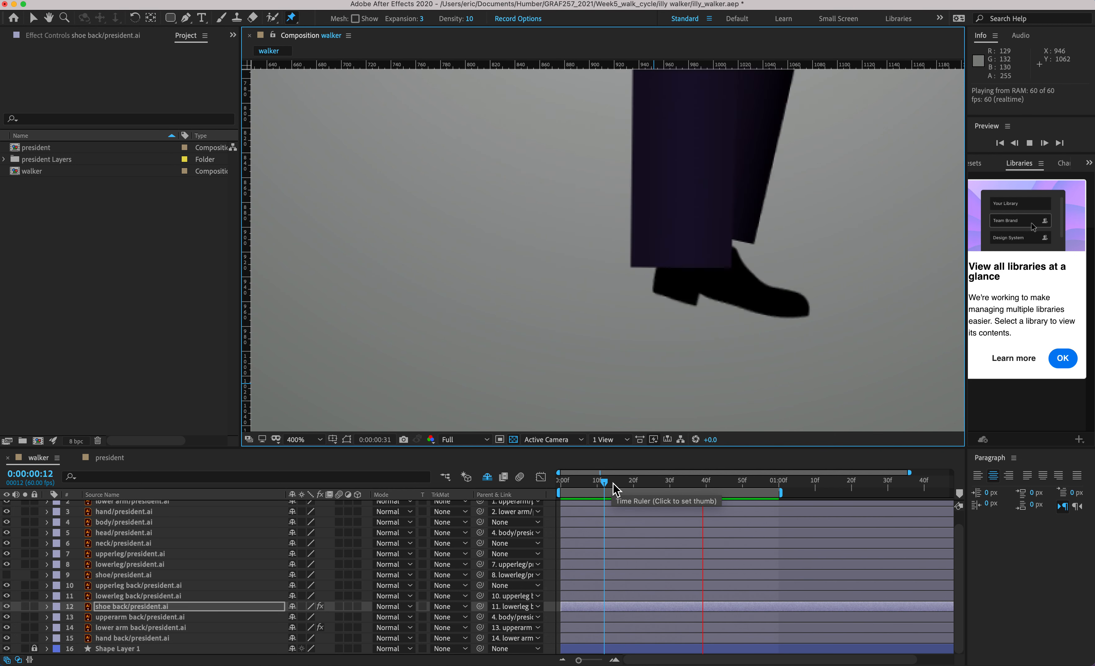
- Adjust the back shoe's toe pin at 0:00:00:23 and replay the walk cycle
left_click_drag(616, 490, 646, 487)
left_click(556, 334)
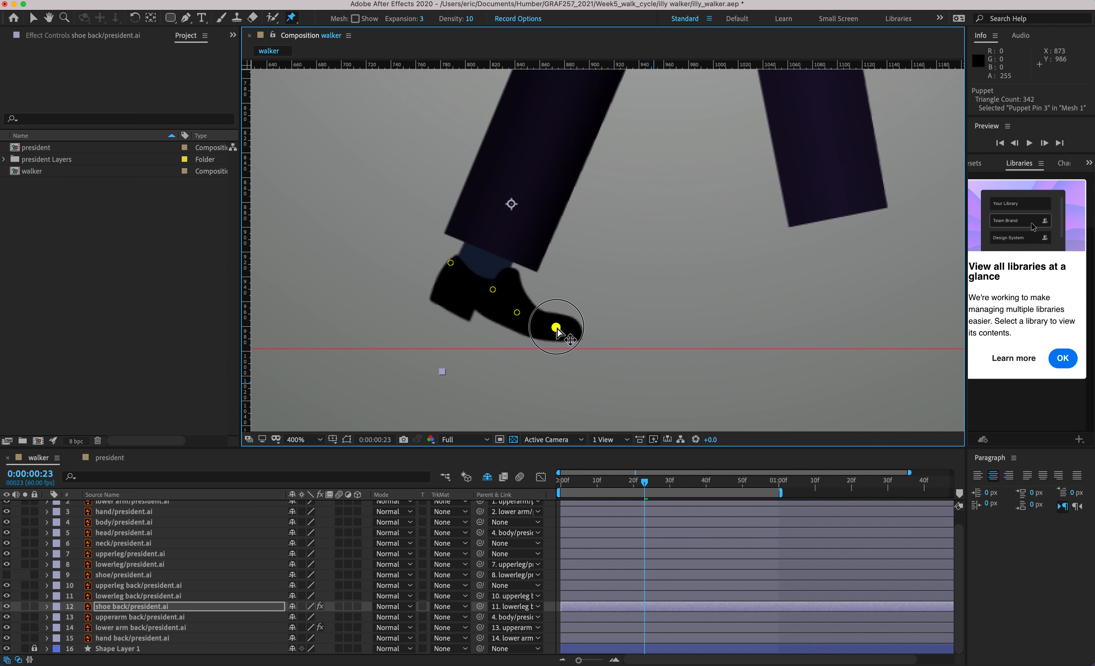
key("space")
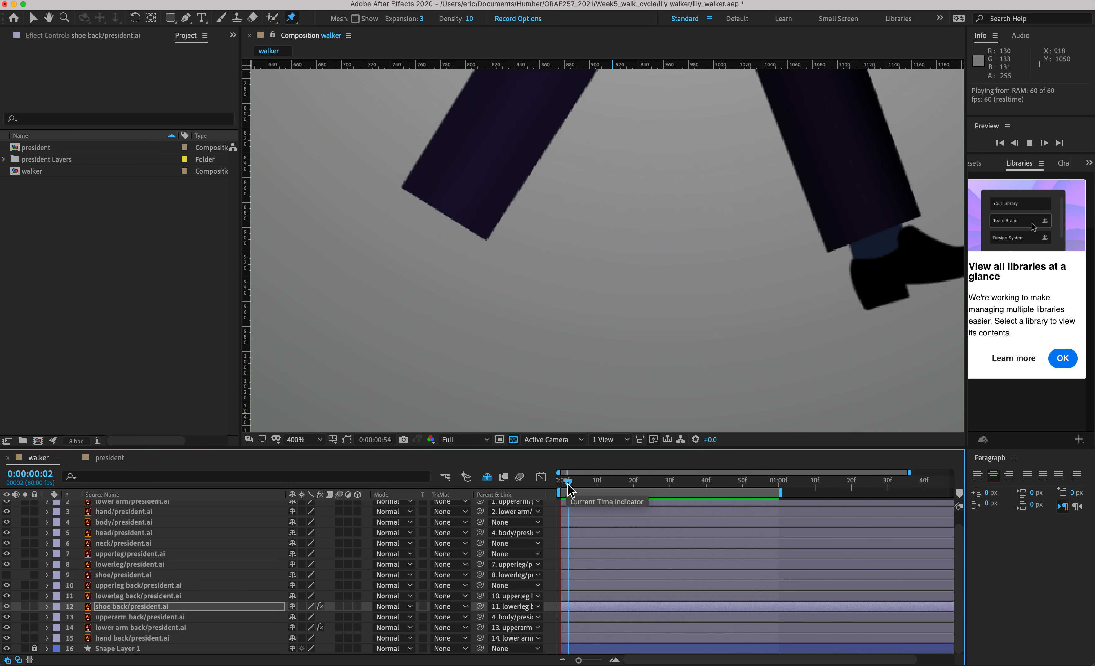
- Raise the back shoe's ball pin and shift its toe pin slightly forward at 0:00:00:13, undoing the stray extra pin
left_click_drag(591, 482, 610, 508)
key("super+z")
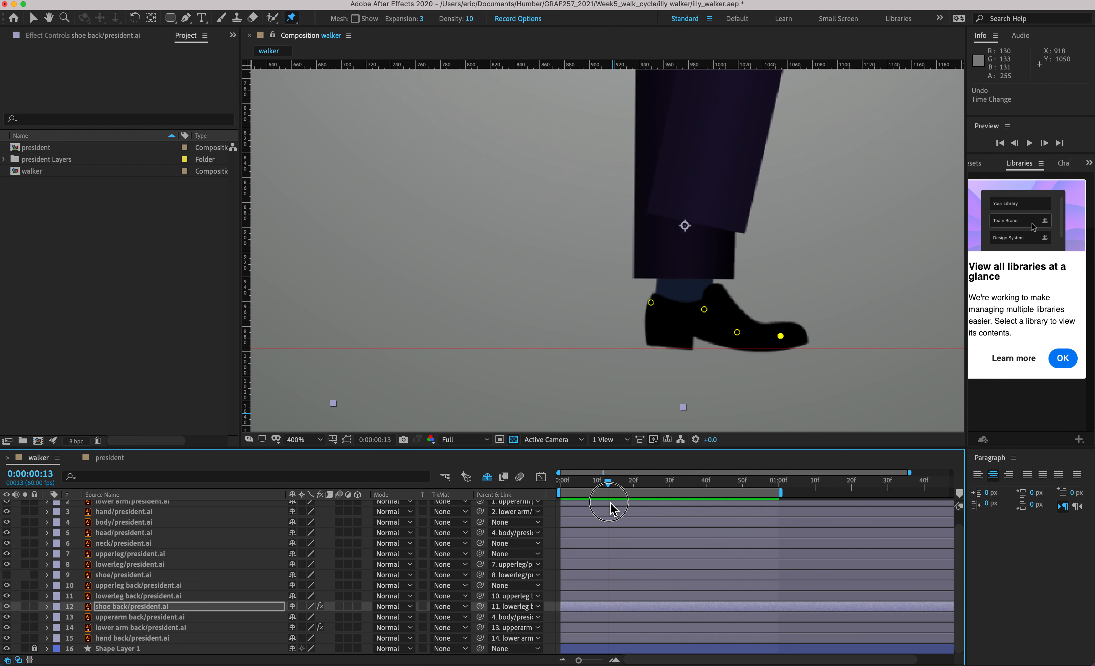
left_click_drag(781, 337, 741, 333)
left_click(783, 348)
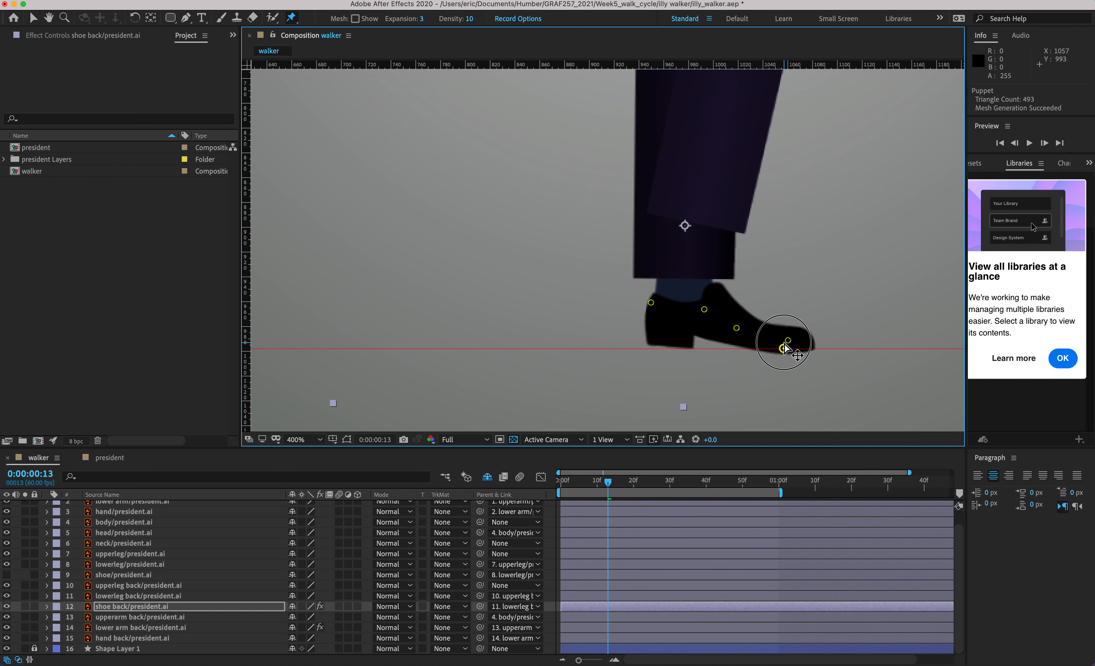
key("super+z")
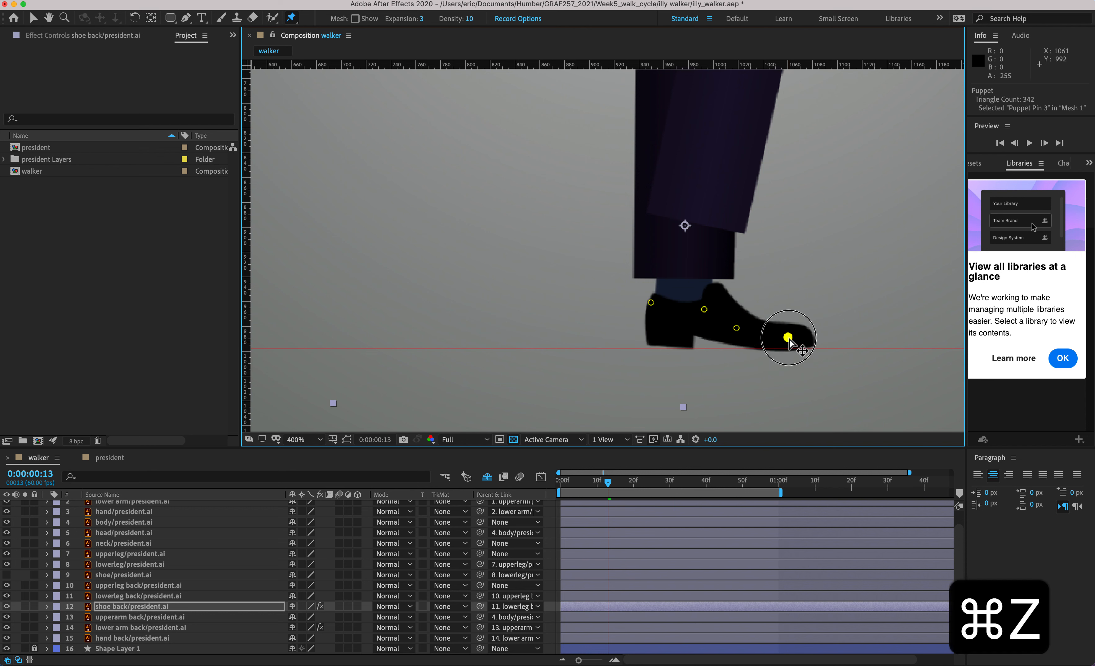
- Lower the back shoe's toe pin toward the ground guide at 0:00:00:23 and a couple of frames earlier
left_click_drag(608, 483, 637, 483)
left_click_drag(600, 332, 600, 337)
mouse_move(638, 479)
left_mouse_down()
mouse_move(665, 488)
mouse_move(623, 486)
mouse_move(646, 493)
left_mouse_up()
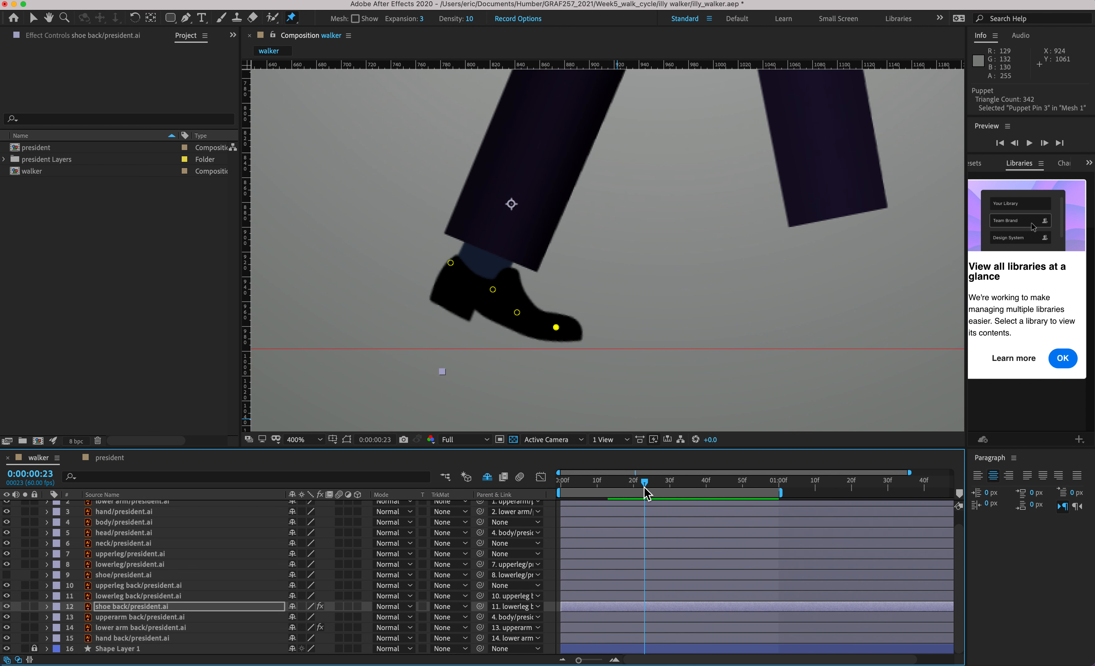
left_click_drag(556, 327, 555, 337)
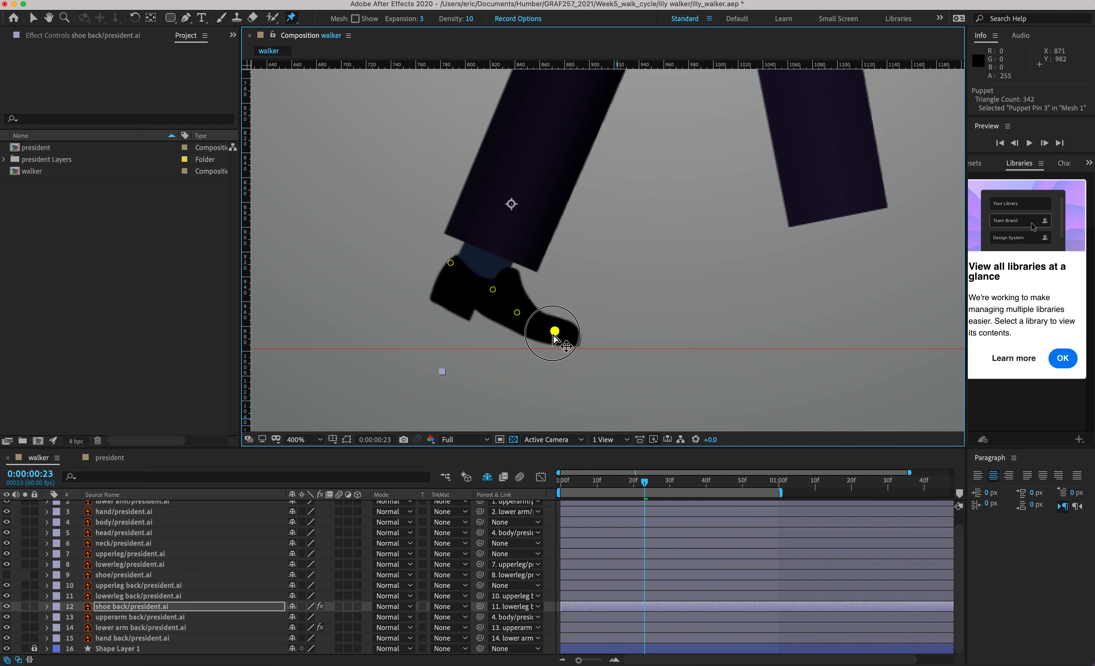
- Replay the walk cycle with the full figure in view to check the back shoe's motion
left_click_drag(646, 487, 749, 487)
key("space")
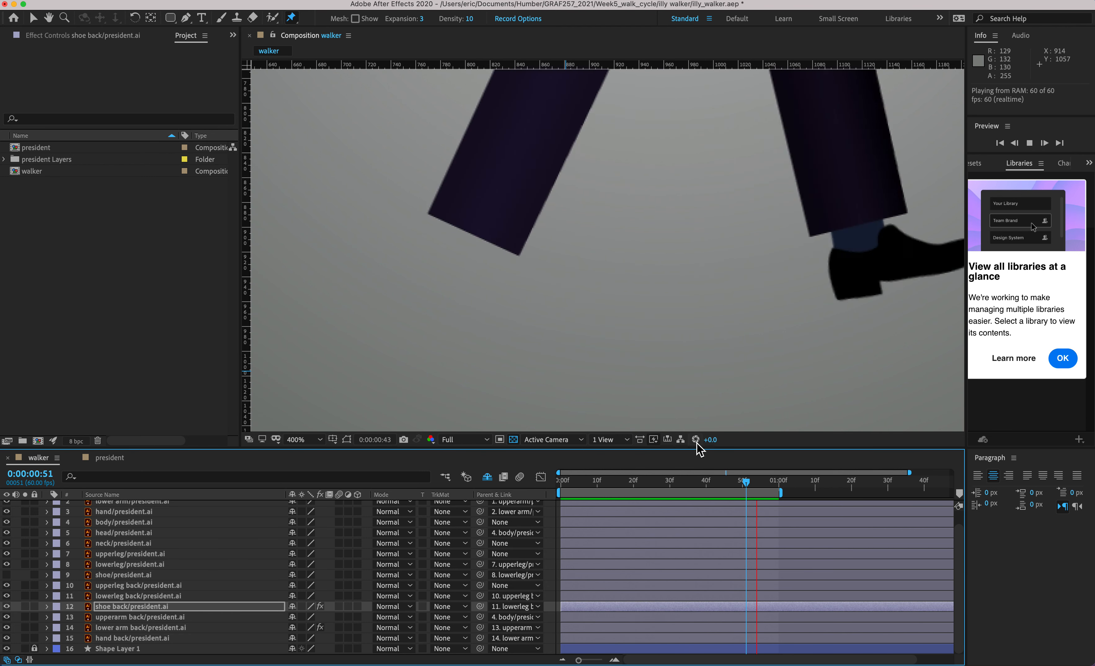
key("space")
key("comma")
key("comma")
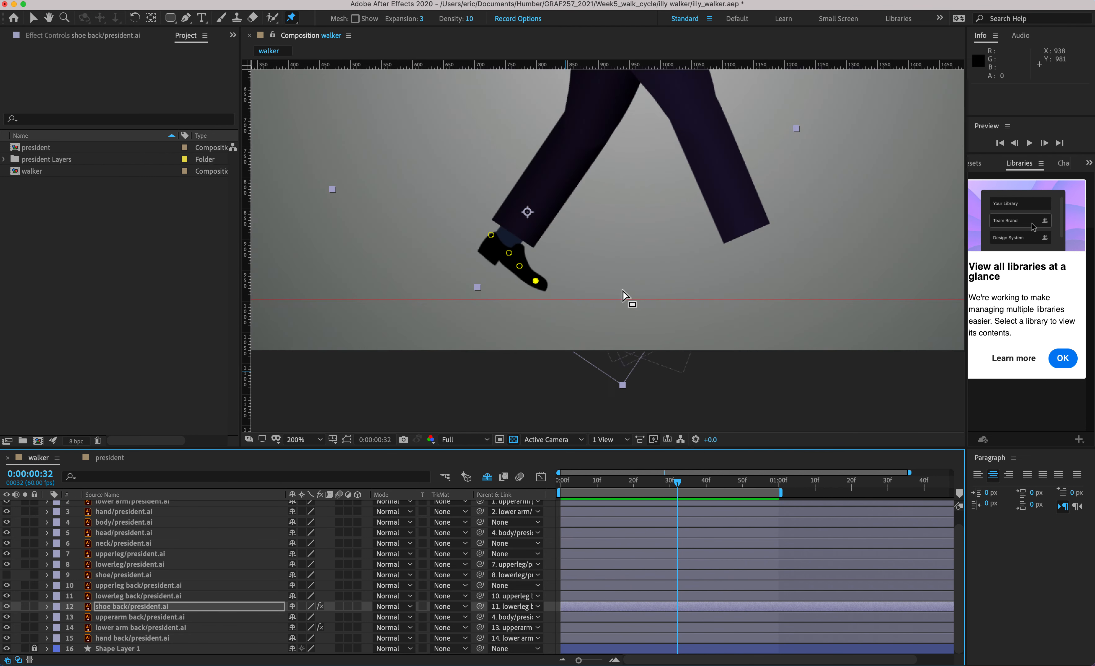
key("space")
left_click_drag(629, 228, 617, 366)
key("space")
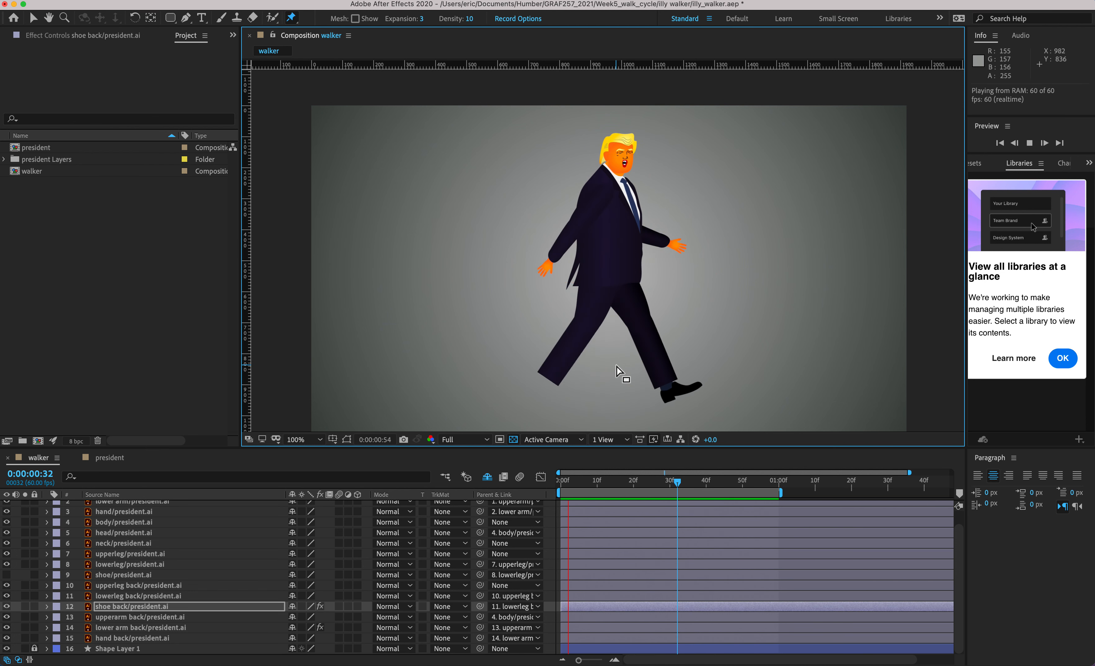
key("space")
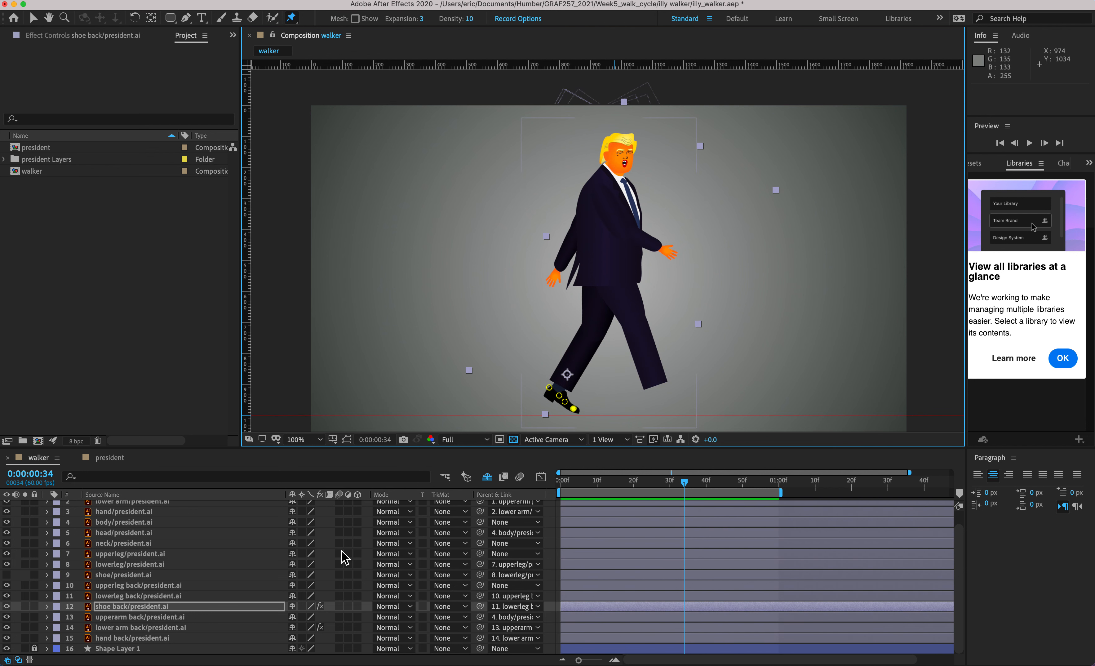
- Copy the Puppet effect with its pin keyframes from the shoe back/president.ai layer
scroll(161, 606, "up", 1)
scroll(77, 633, "down", 1)
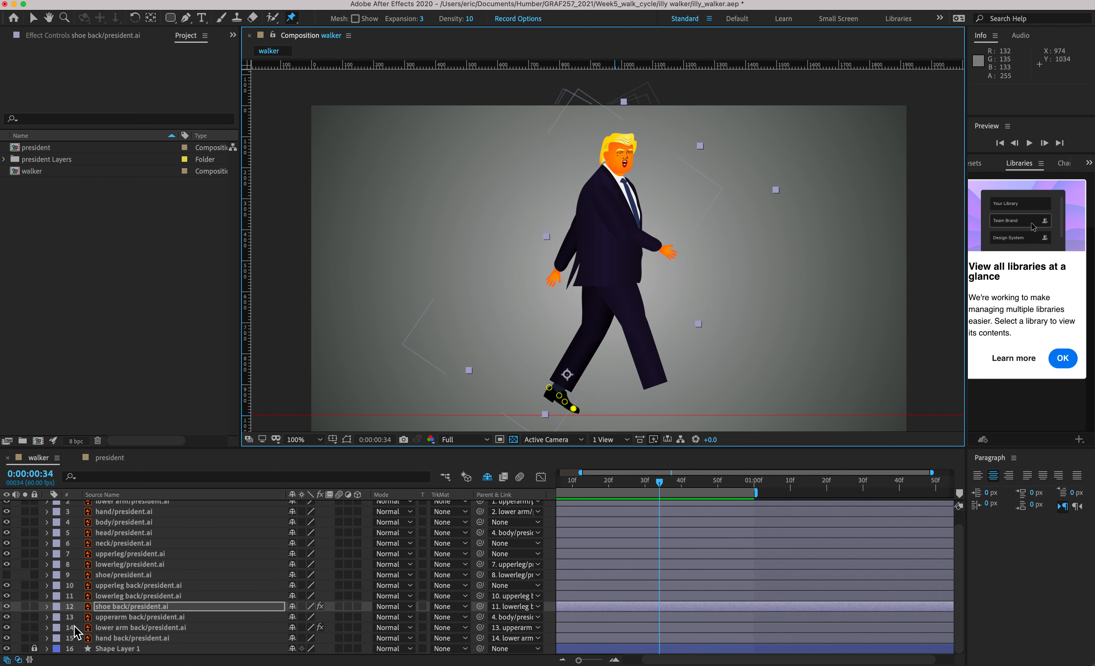
left_click(46, 606)
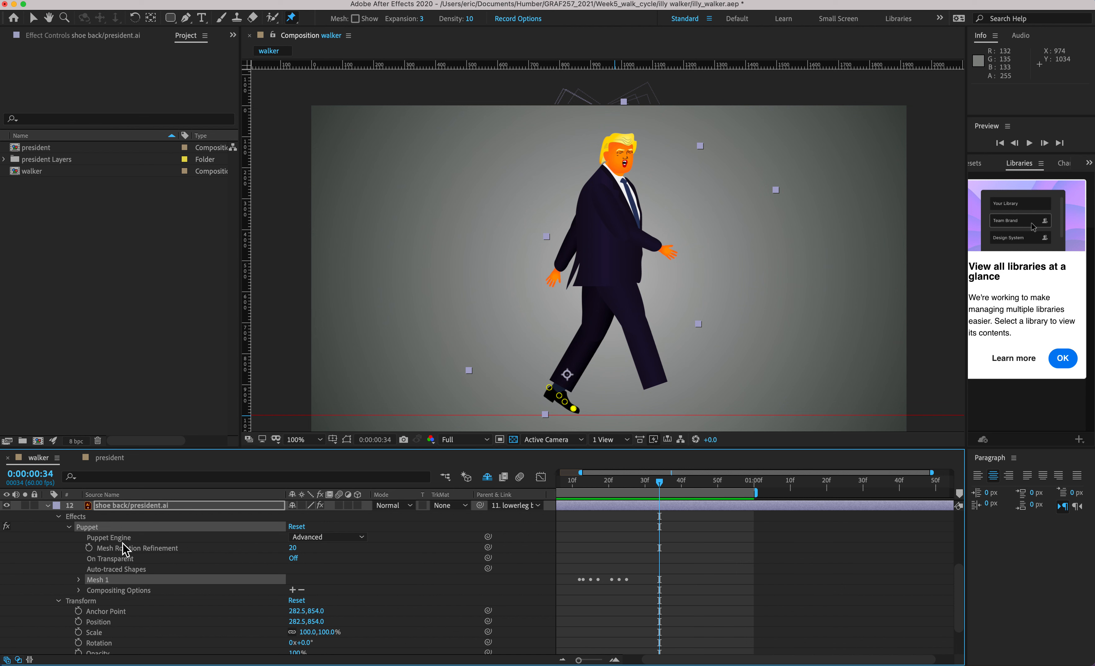
left_click(98, 530)
left_click_drag(656, 575, 567, 598)
left_click(102, 515)
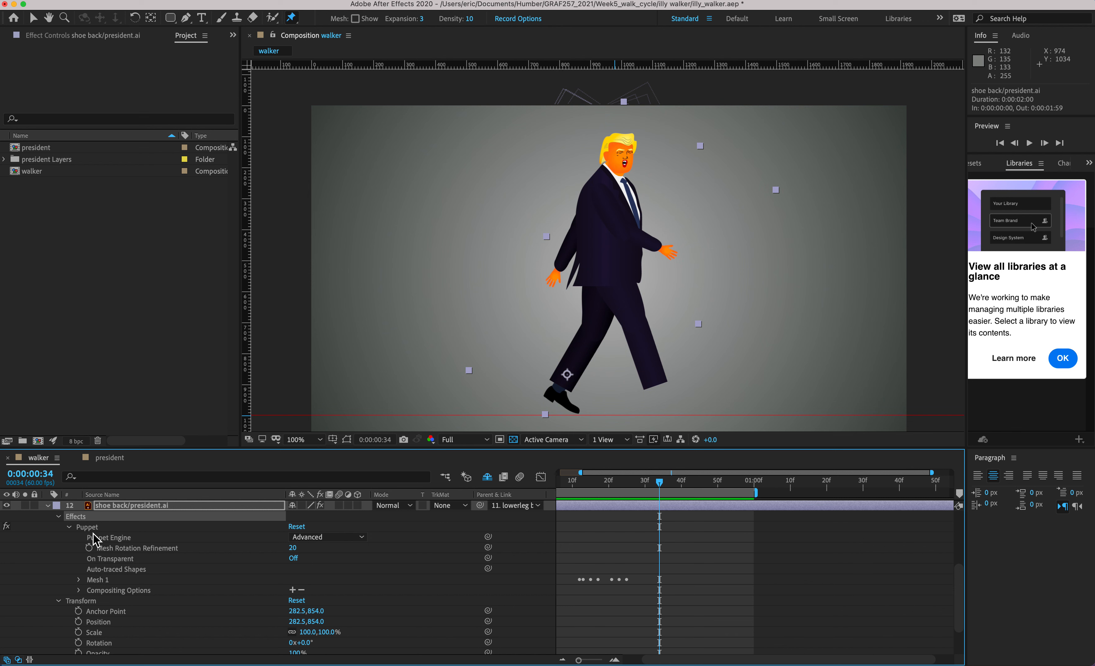
left_click(79, 580)
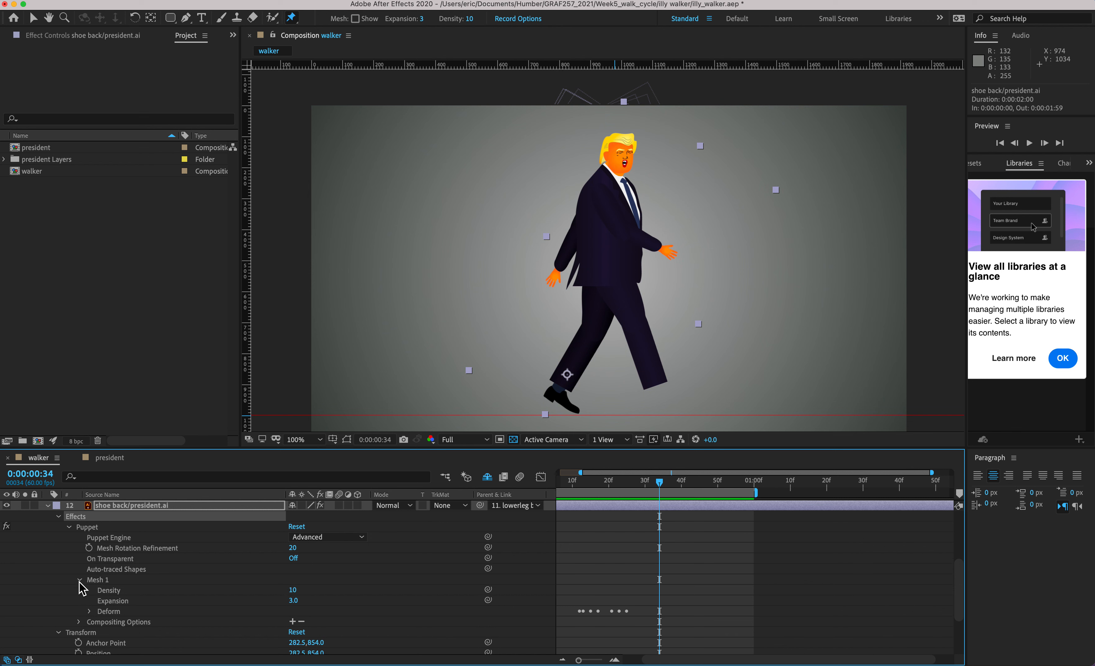
scroll(158, 588, "down", 3)
scroll(110, 560, "up", 5)
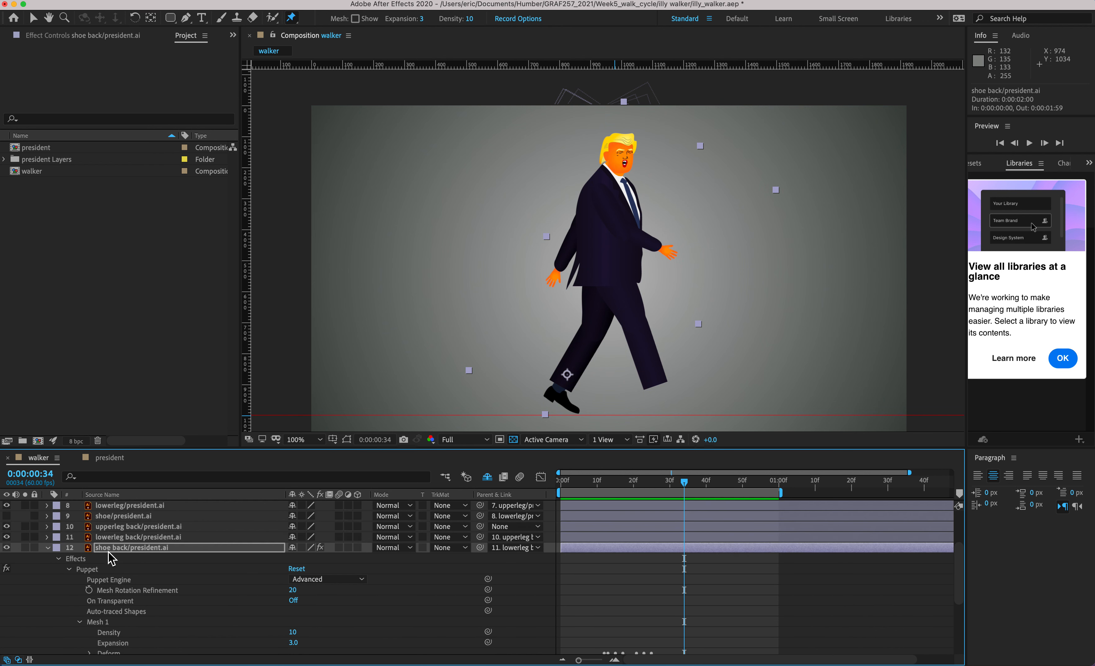
left_click(99, 570)
left_click(101, 560)
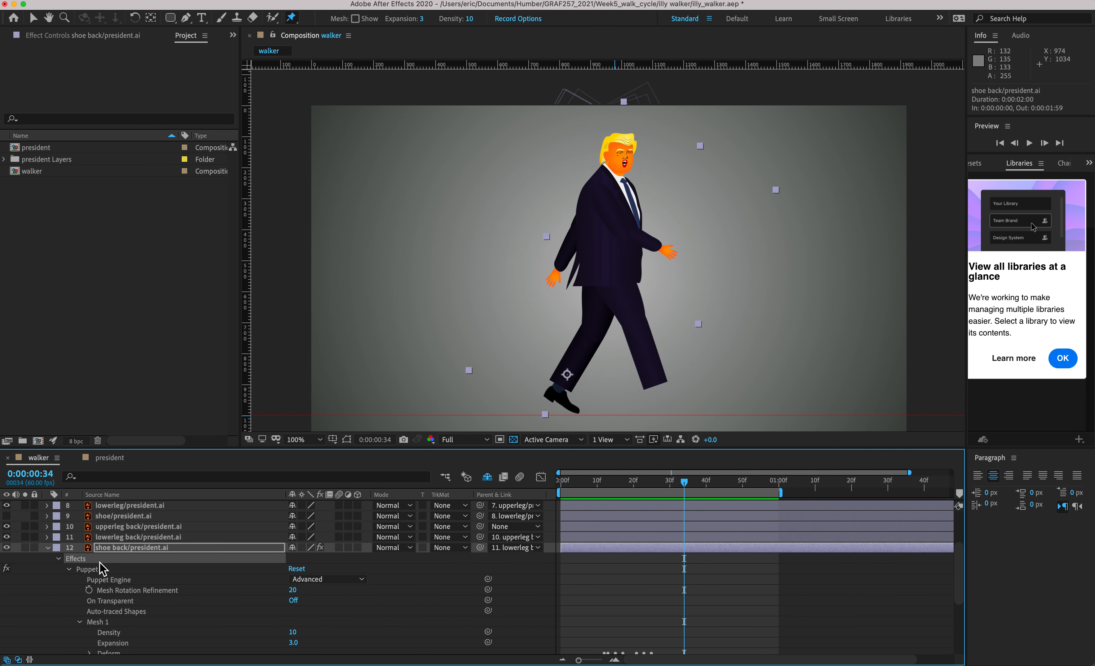
key("super+c")
left_click(47, 548)
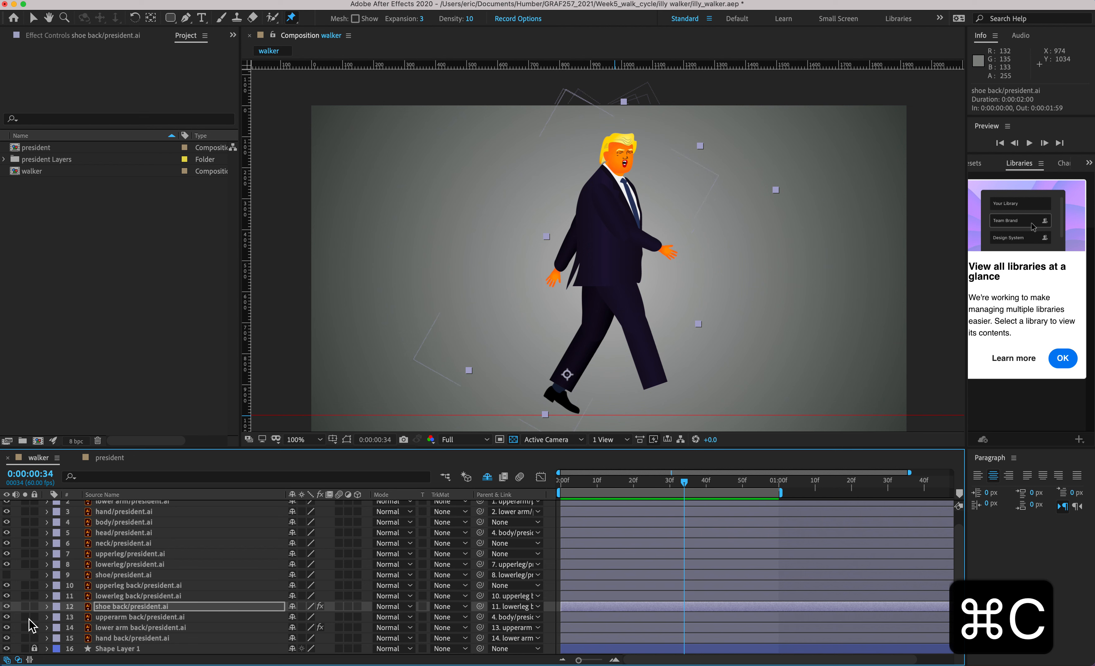
- Show the shoe/president.ai layer in place of the back shoe and paste the Puppet effect onto it at 0:00:00:34
left_click(7, 575)
left_click(110, 575)
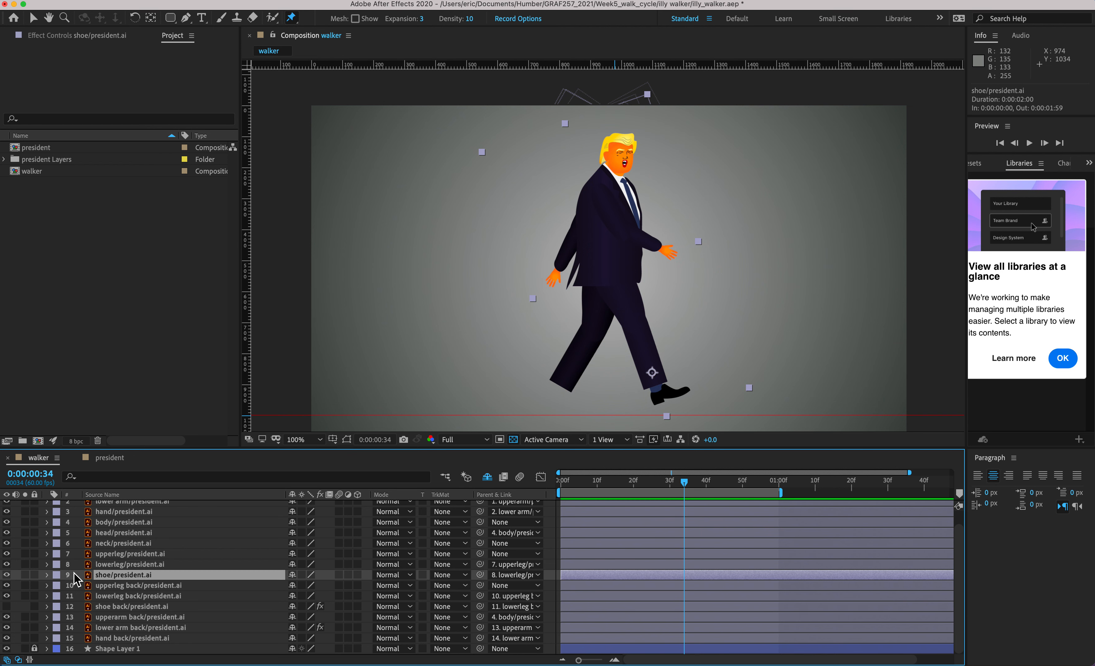
left_click(47, 576)
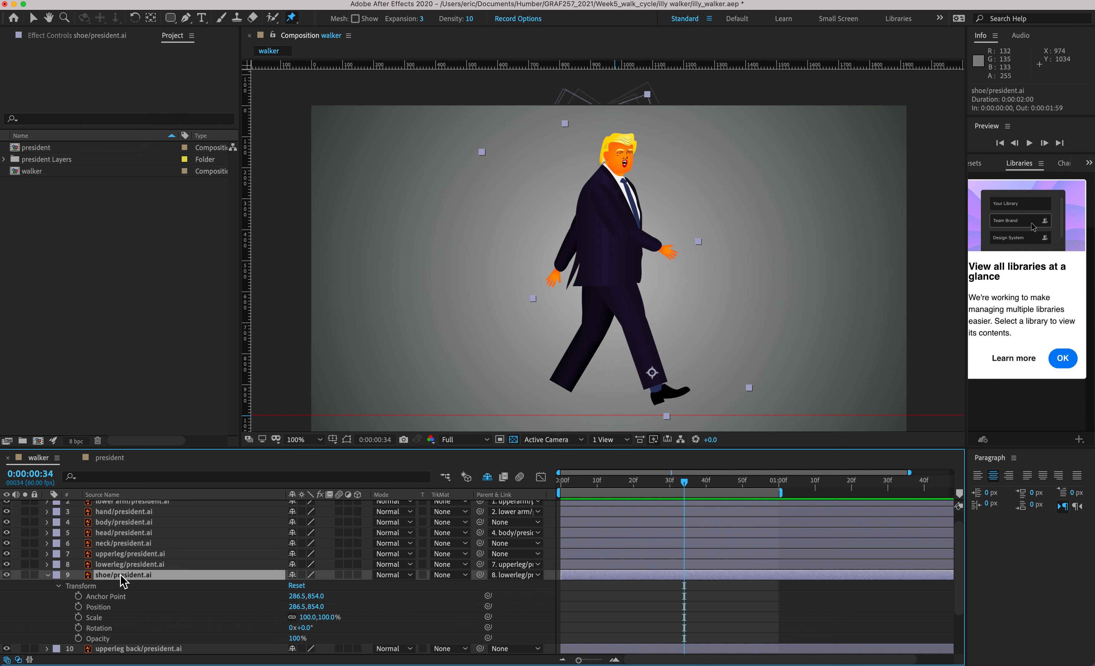
key("cmd+v")
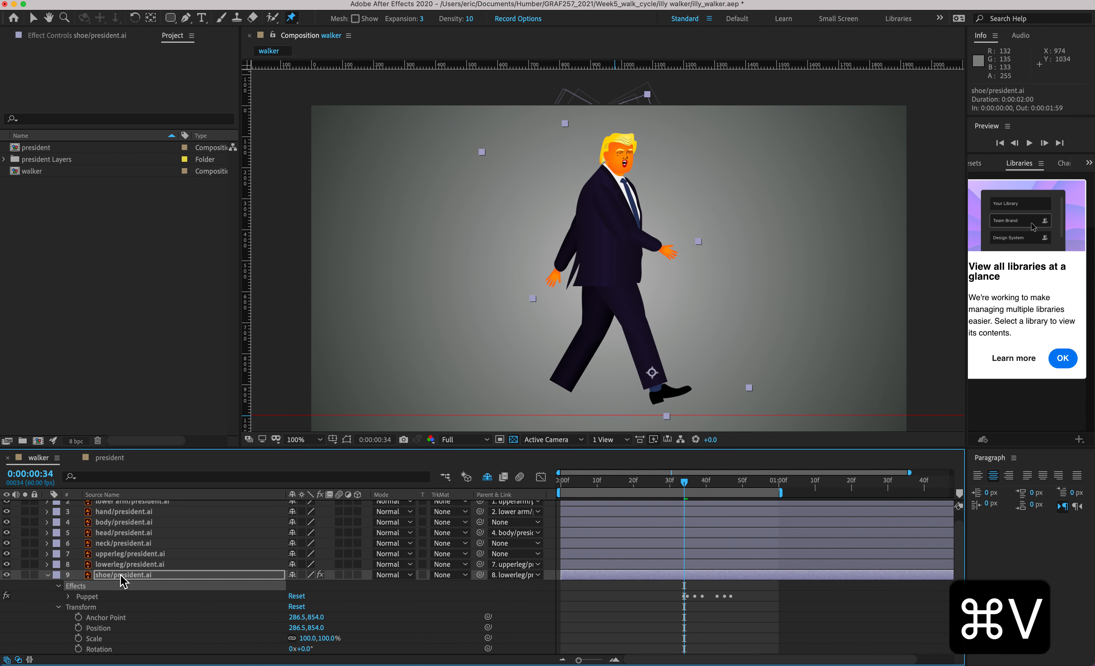
- Examine the front shoe's pasted puppet pins against the ground guide between 0:00:00:22 and 0:00:00:45
left_click_drag(617, 484, 641, 497)
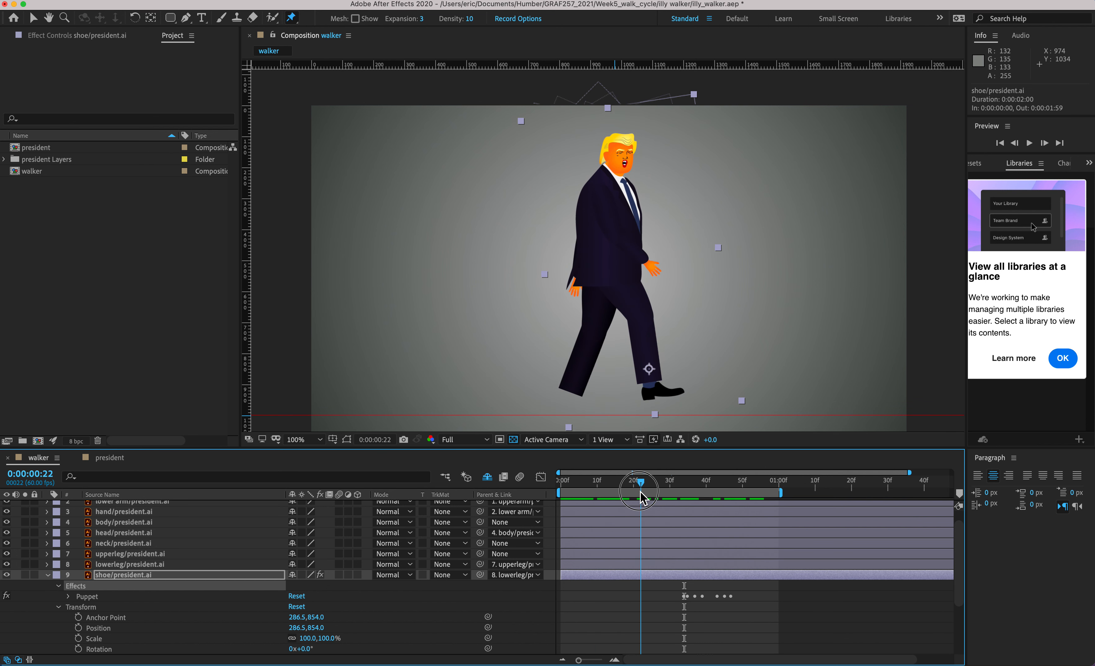
left_click(59, 586)
scroll(686, 336, "up", 4)
left_click_drag(594, 369, 721, 73)
scroll(654, 268, "down", 2)
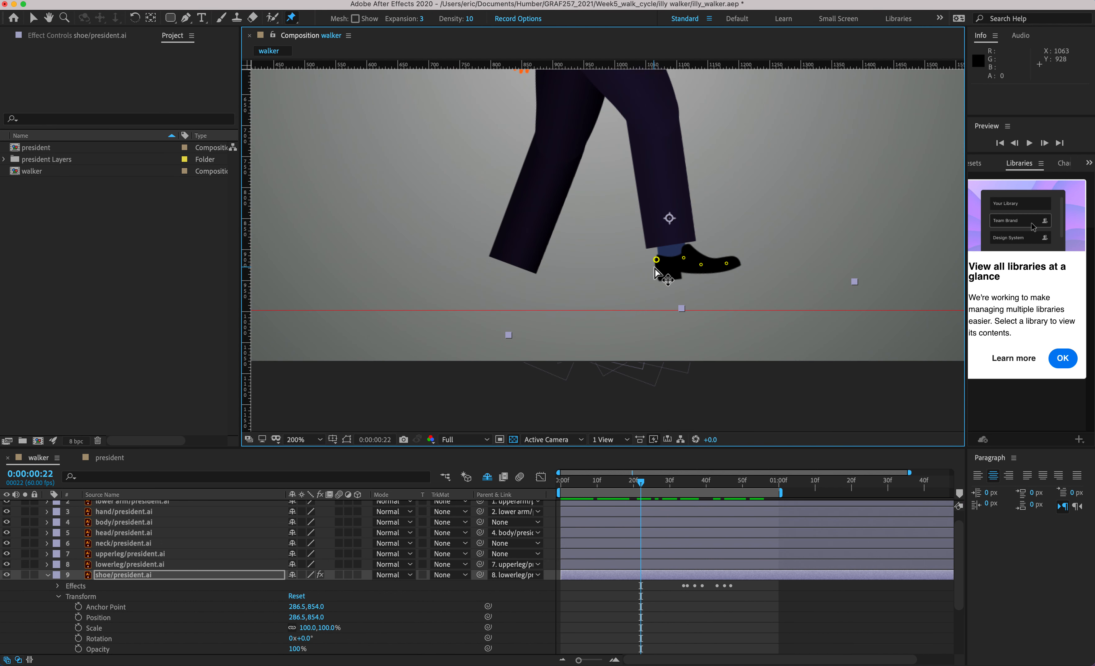
left_click_drag(646, 487, 706, 490)
left_click_drag(661, 489, 722, 493)
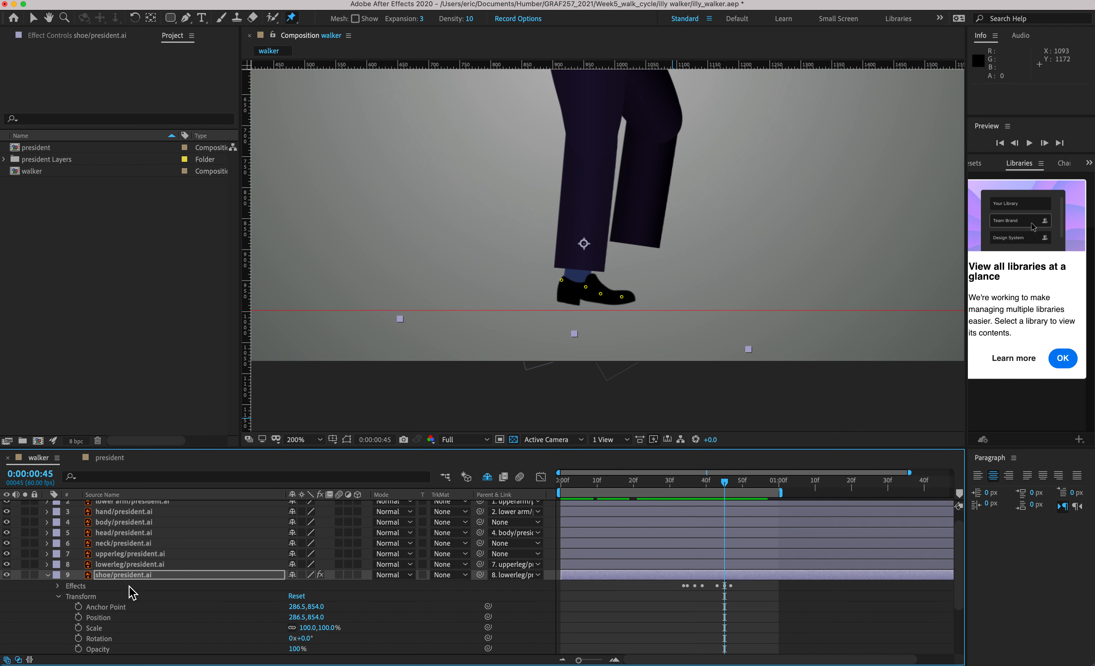
- Reveal the puppet pins under Mesh 1's Deform group in the front shoe's Puppet effect
scroll(144, 591, "down", 4)
left_click(57, 512)
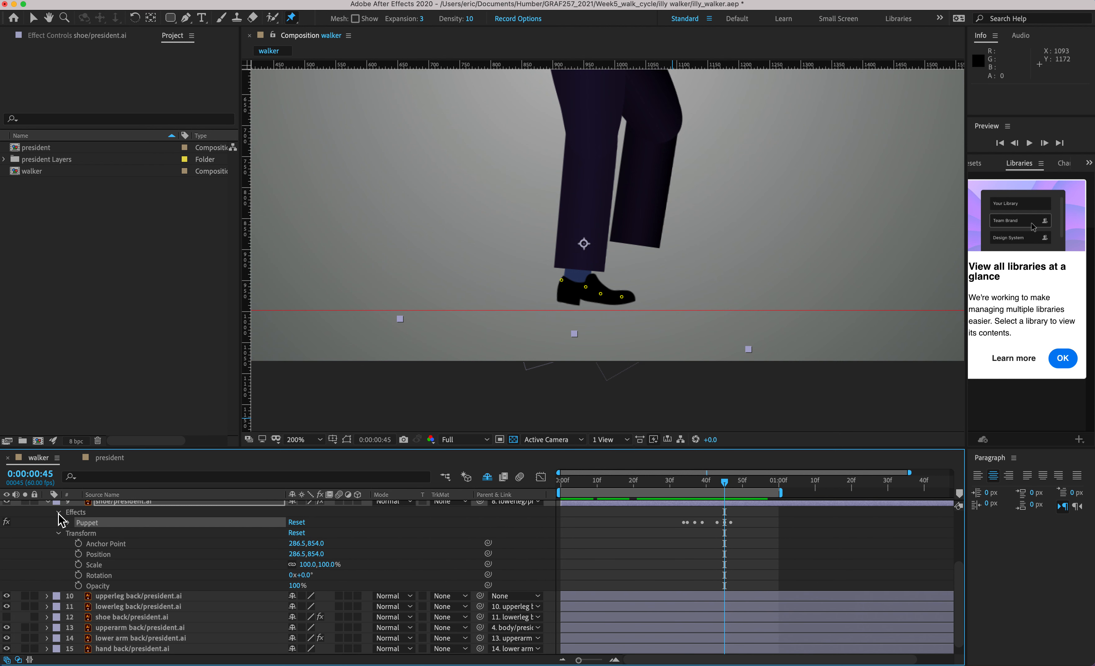
left_click(67, 523)
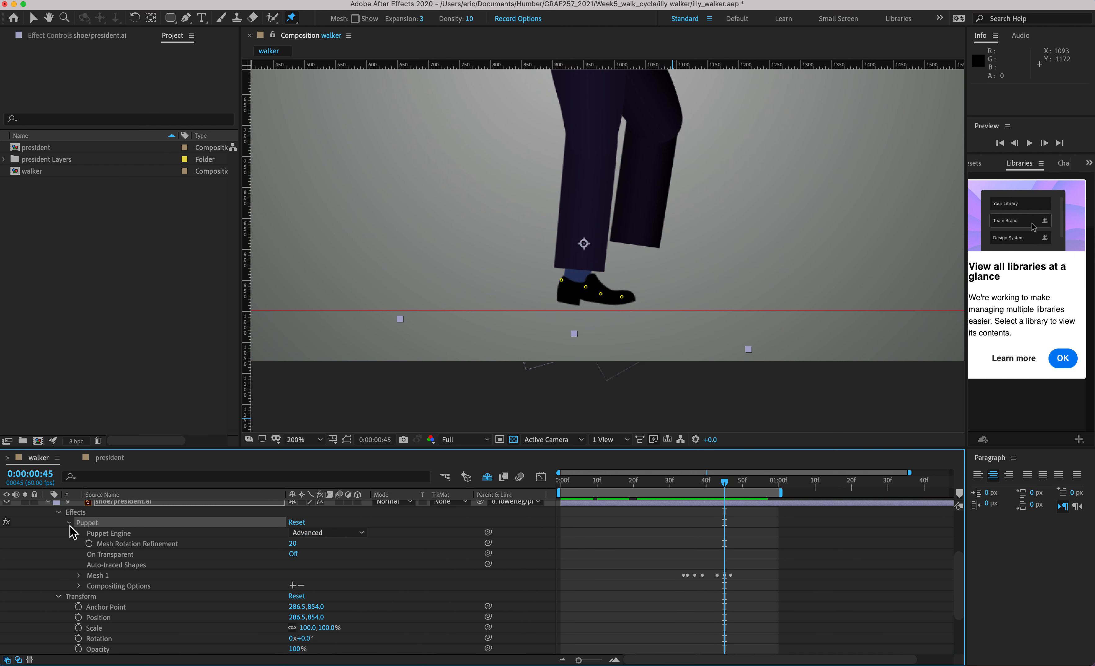
left_click(100, 576)
left_click(79, 577)
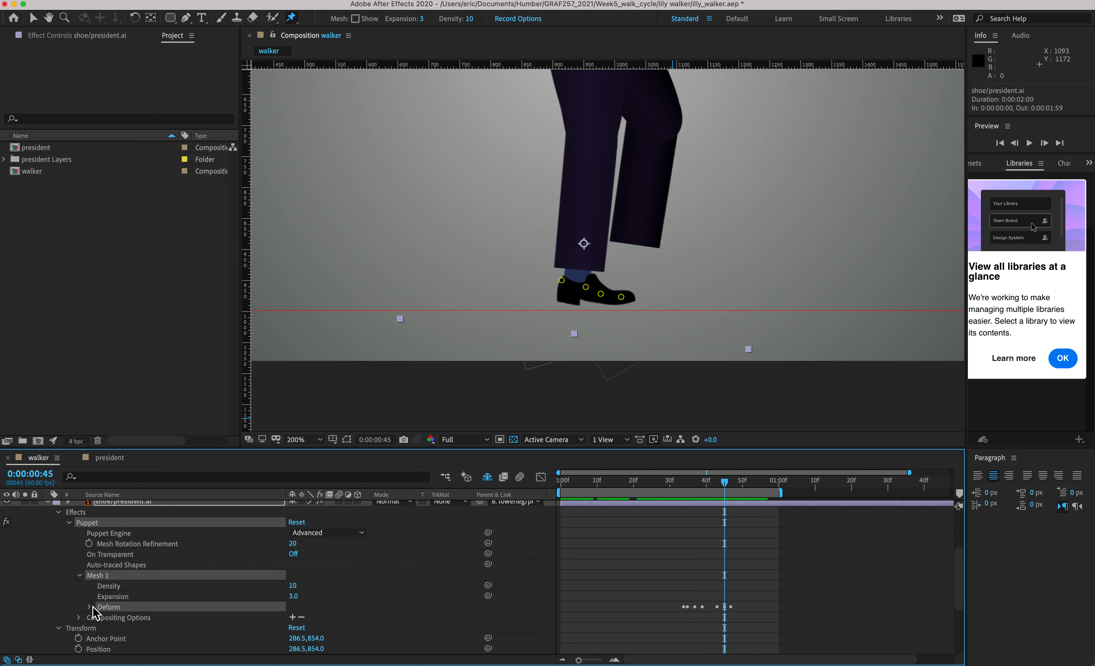
left_click(91, 608)
scroll(135, 592, "down", 5)
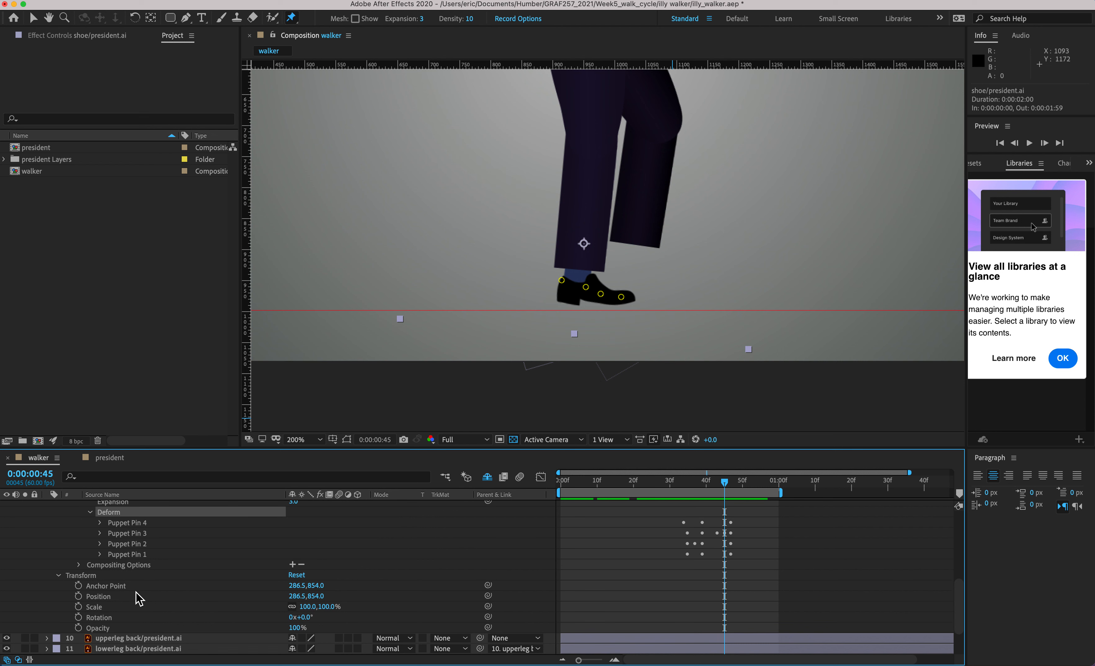
- Expand Puppet Pins 1 to 4 on the front shoe to expose their Position keyframes
left_click(129, 523)
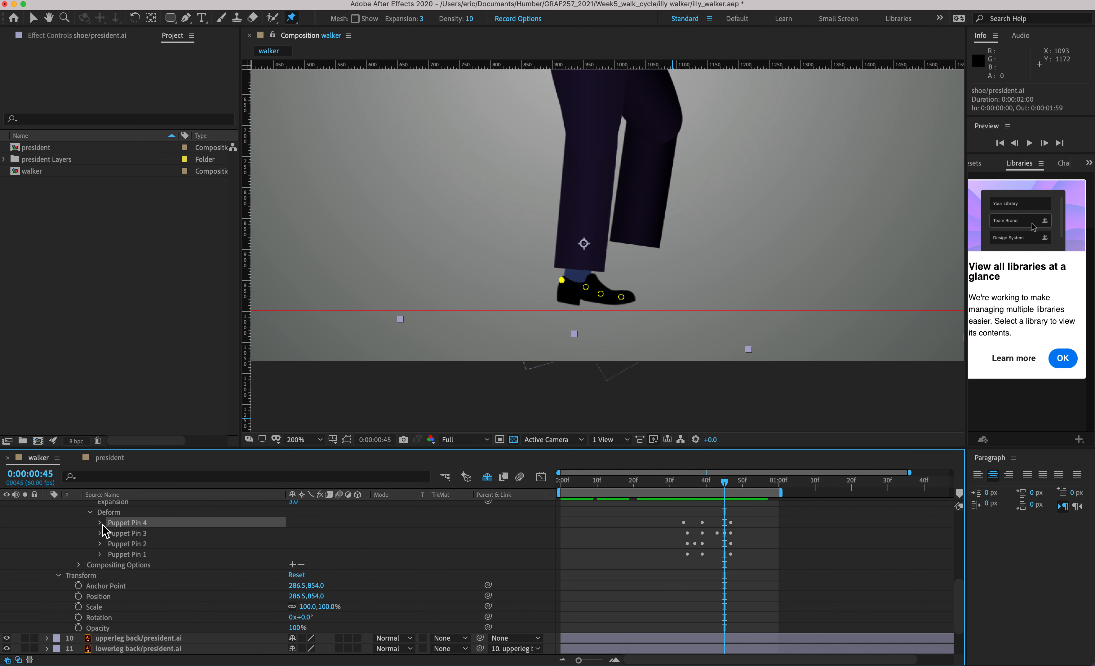
left_click(687, 526)
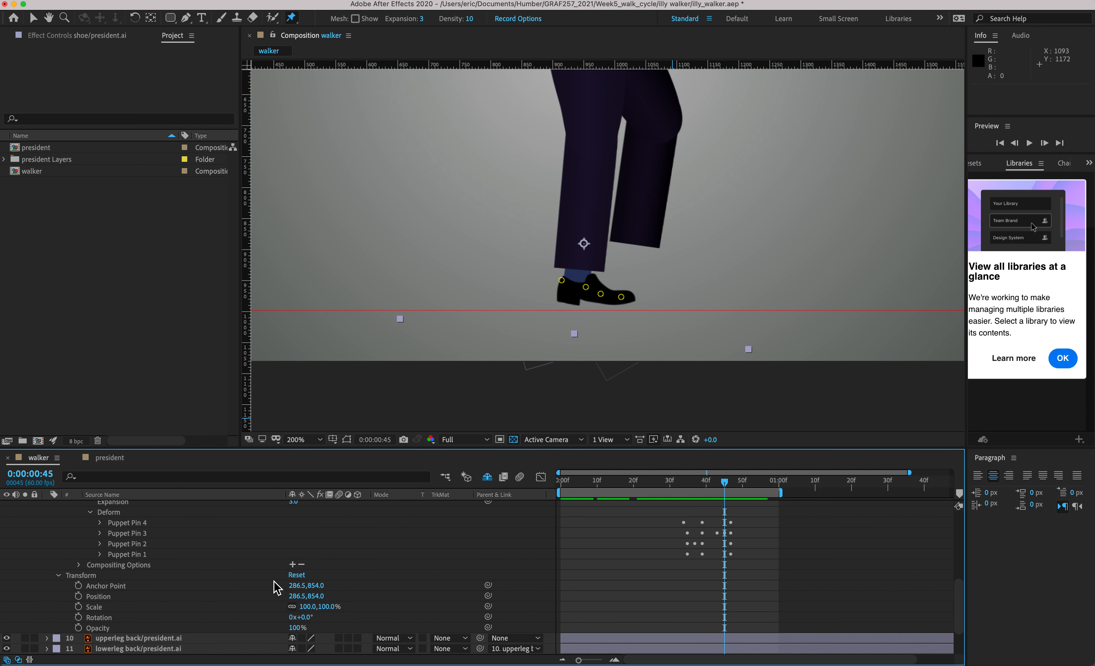
left_click(100, 523)
left_click(101, 555)
left_click(101, 586)
left_click(102, 618)
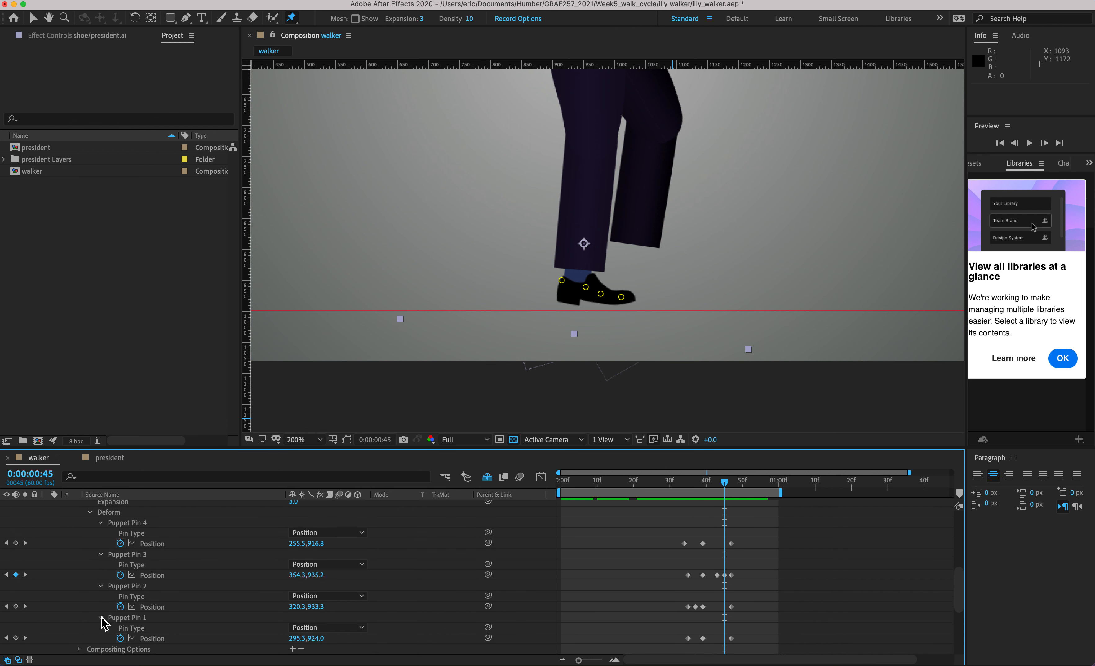
scroll(567, 557, "down", 2)
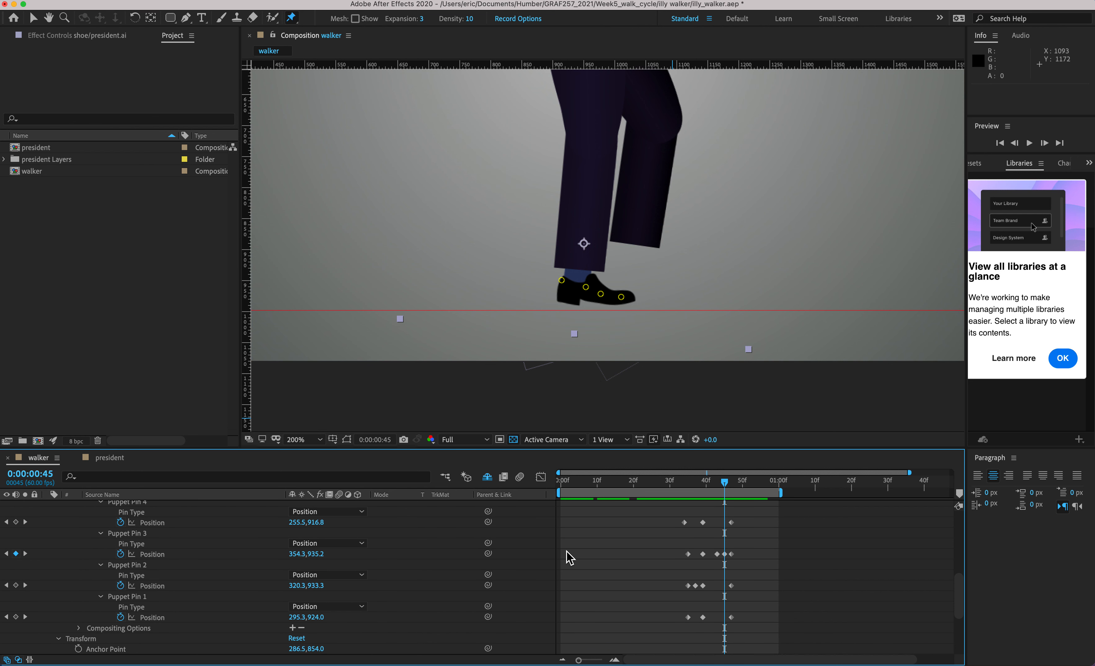
- Shift all Position keyframes of the front shoe's Puppet Pins 1 to 4 together so the earliest falls at 0:00:00:42
left_click_drag(689, 479, 717, 486)
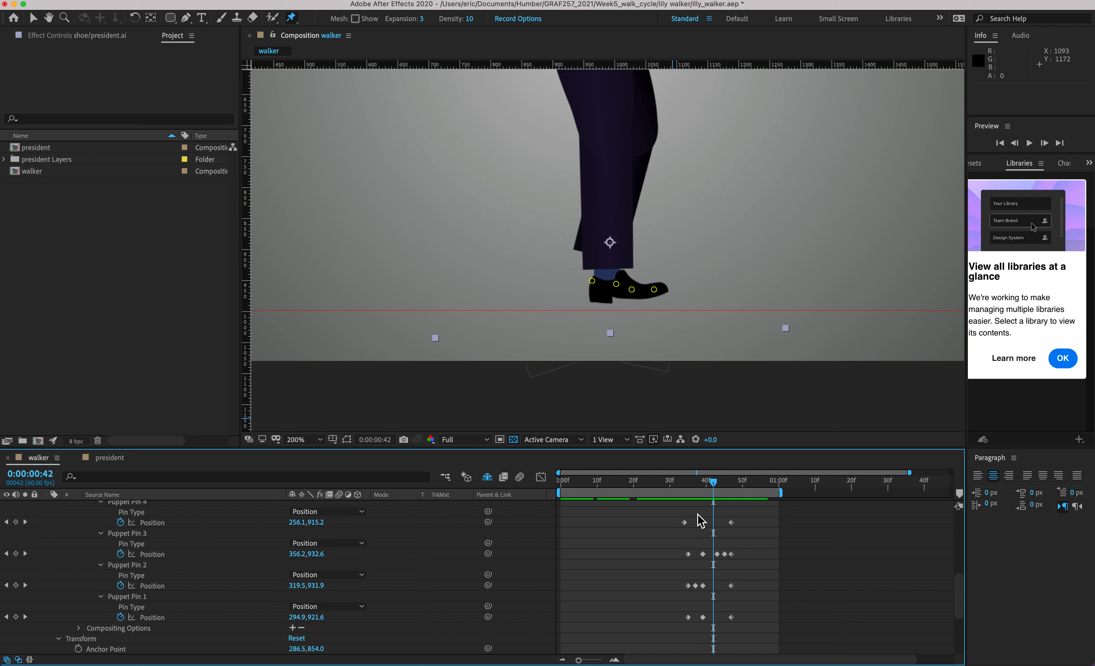
left_click(678, 521)
left_click_drag(676, 521, 771, 646)
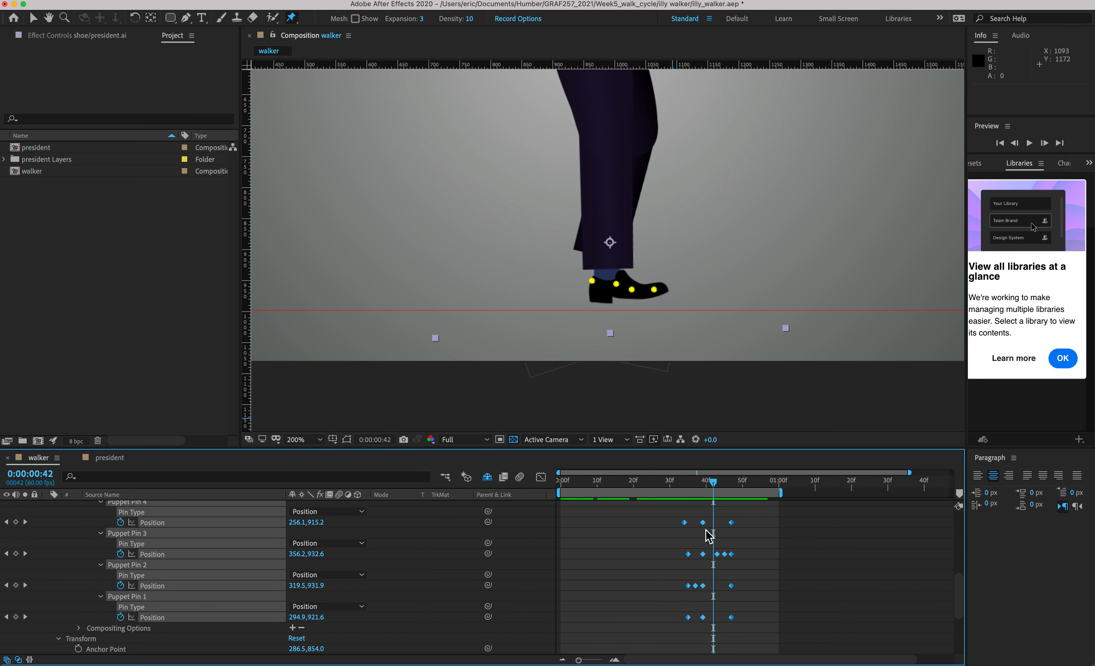
left_click_drag(686, 526, 713, 526)
left_click(721, 486)
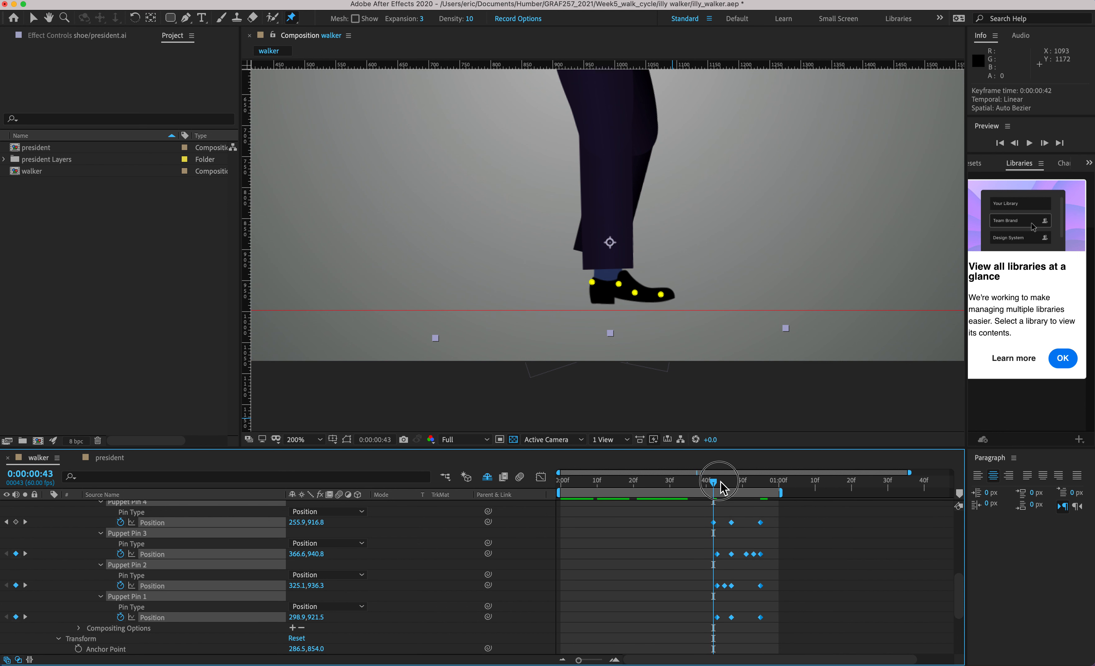
key("space")
left_click_drag(727, 498, 720, 499)
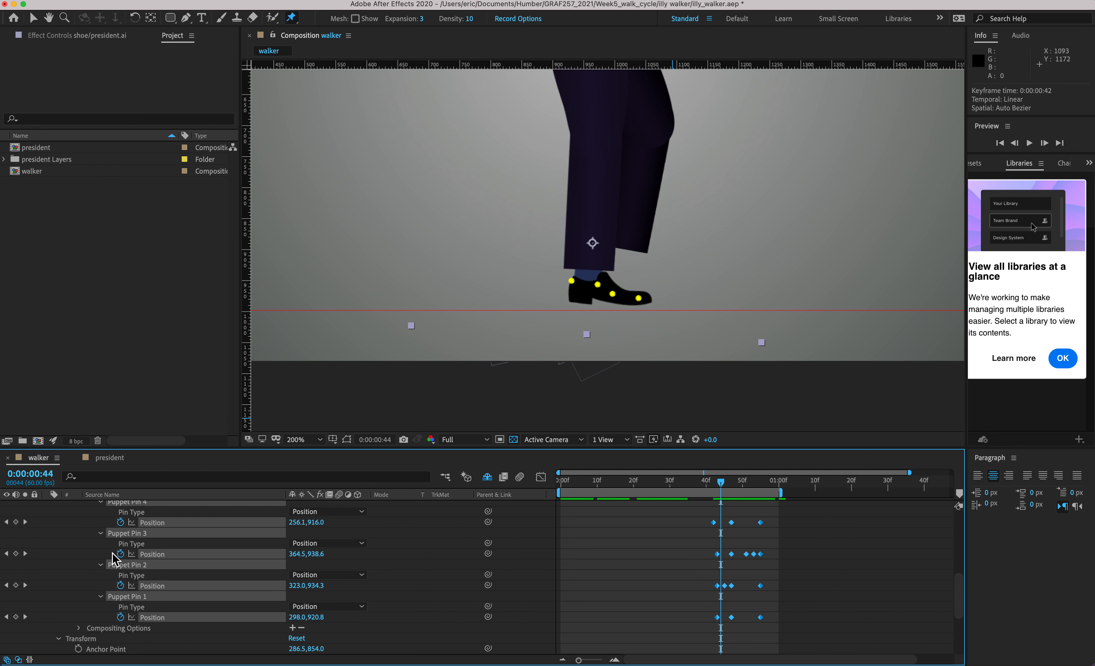
- Collapse the shoe/president.ai layer's properties and make the shoe back/president.ai layer visible again
scroll(114, 559, "up", 3)
scroll(108, 553, "up", 5)
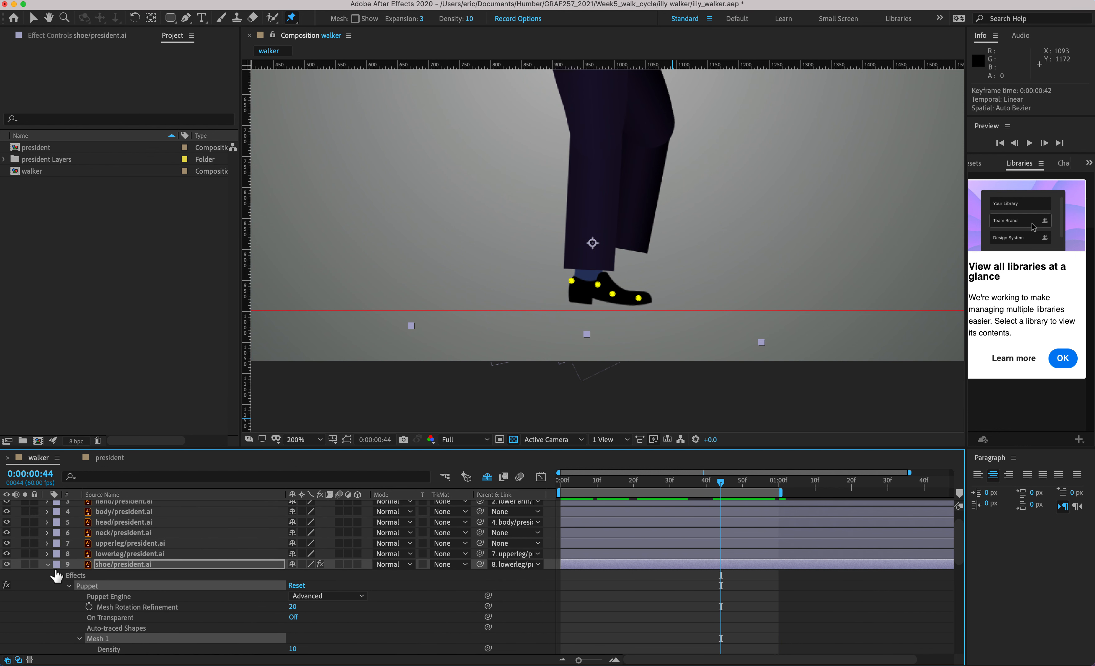
left_click(48, 565)
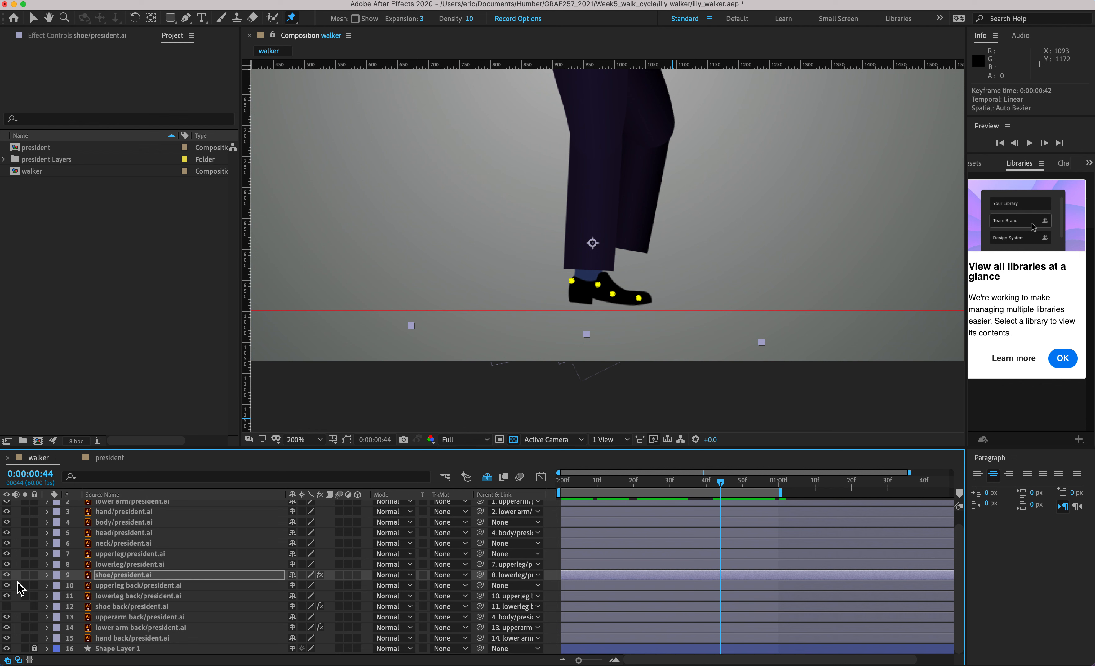
left_click(6, 606)
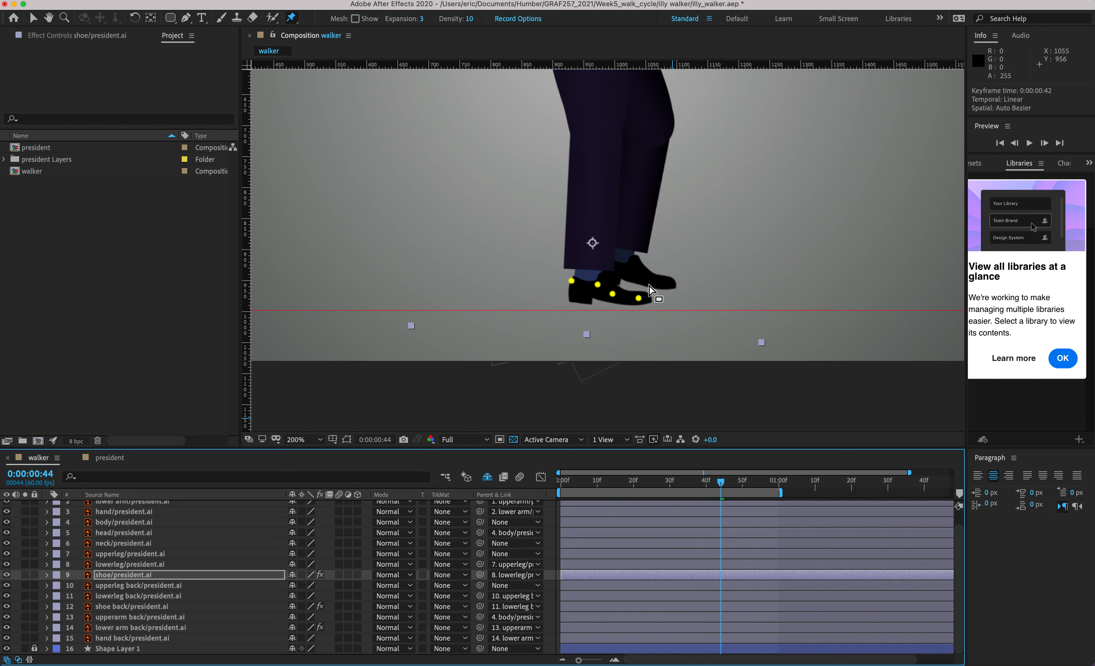
- Preview the walk with both shoes visible and examine the front shoe's ground contact between 0:00:00:22 and 0:00:00:47
key("alt+super+9")
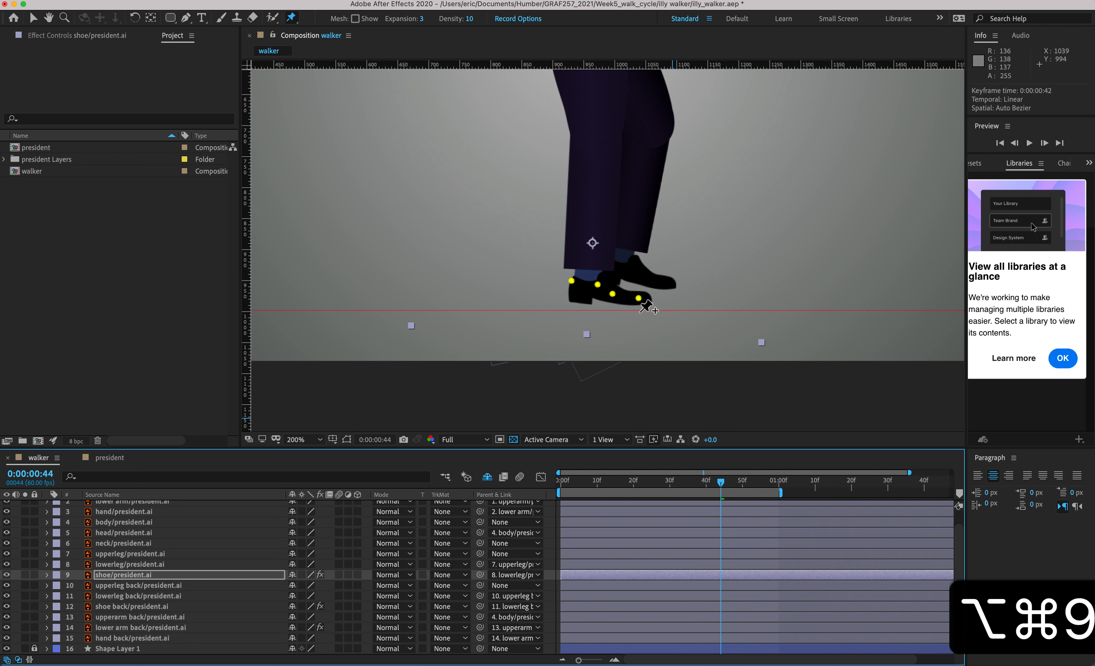
key("alt+super+8")
key("space")
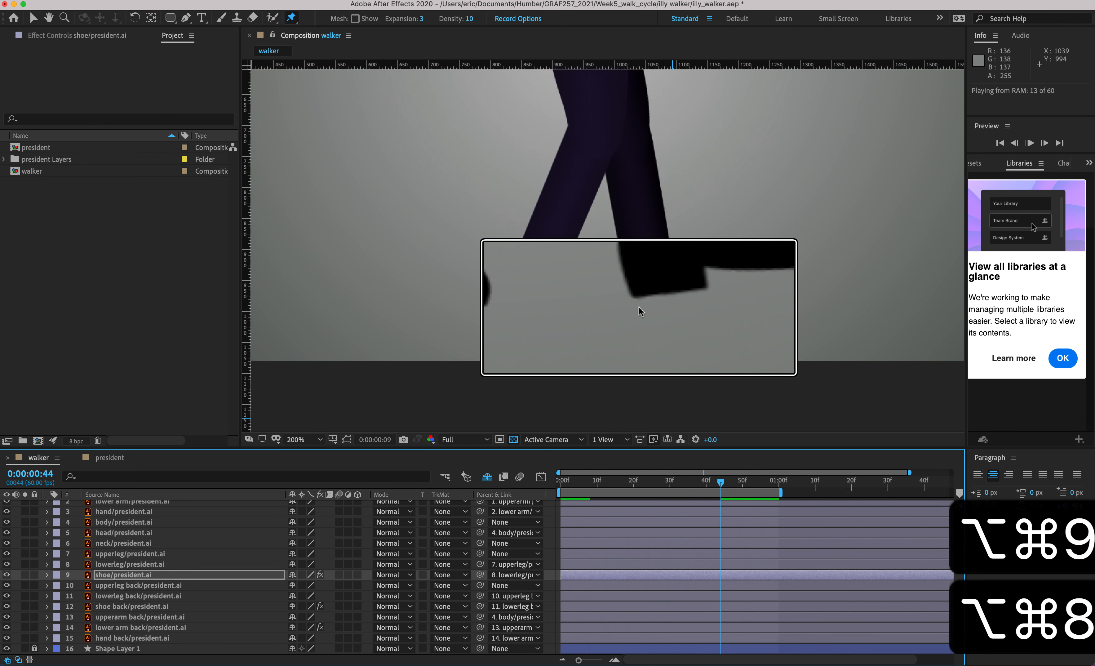
key("space")
key("alt+super+8")
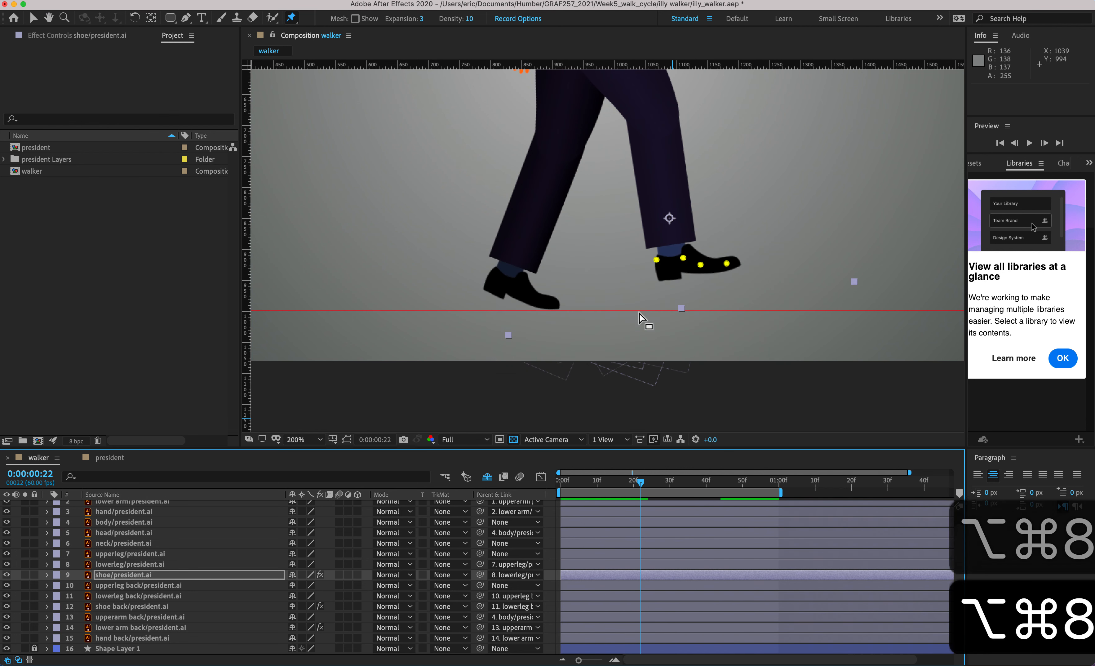
left_click_drag(631, 482, 733, 521)
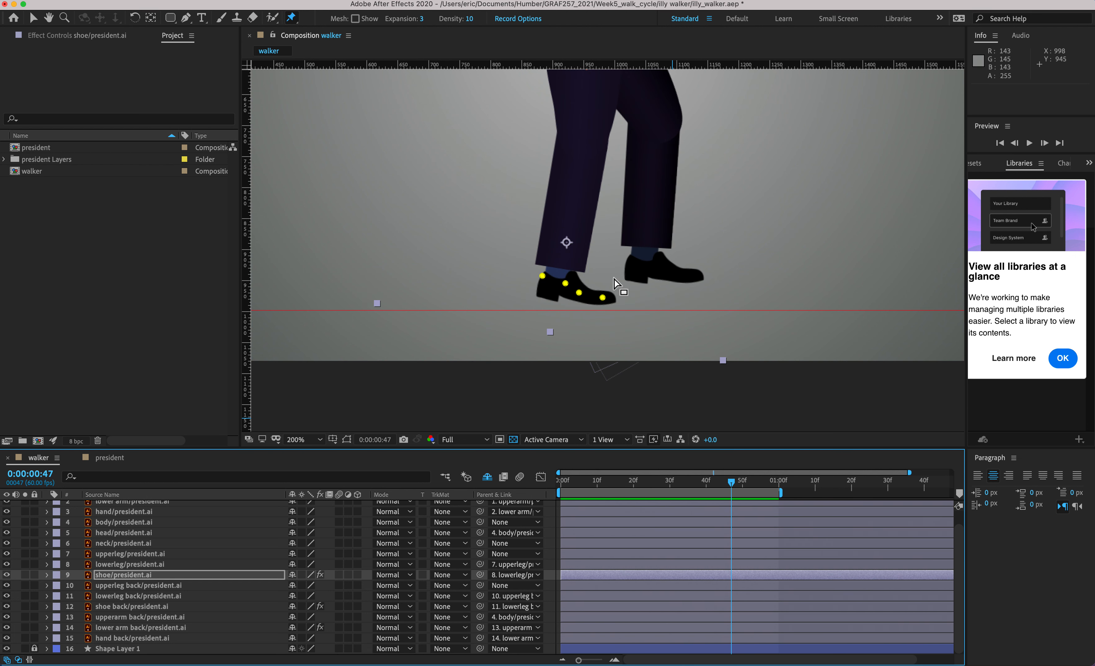
left_click_drag(616, 197, 616, 301)
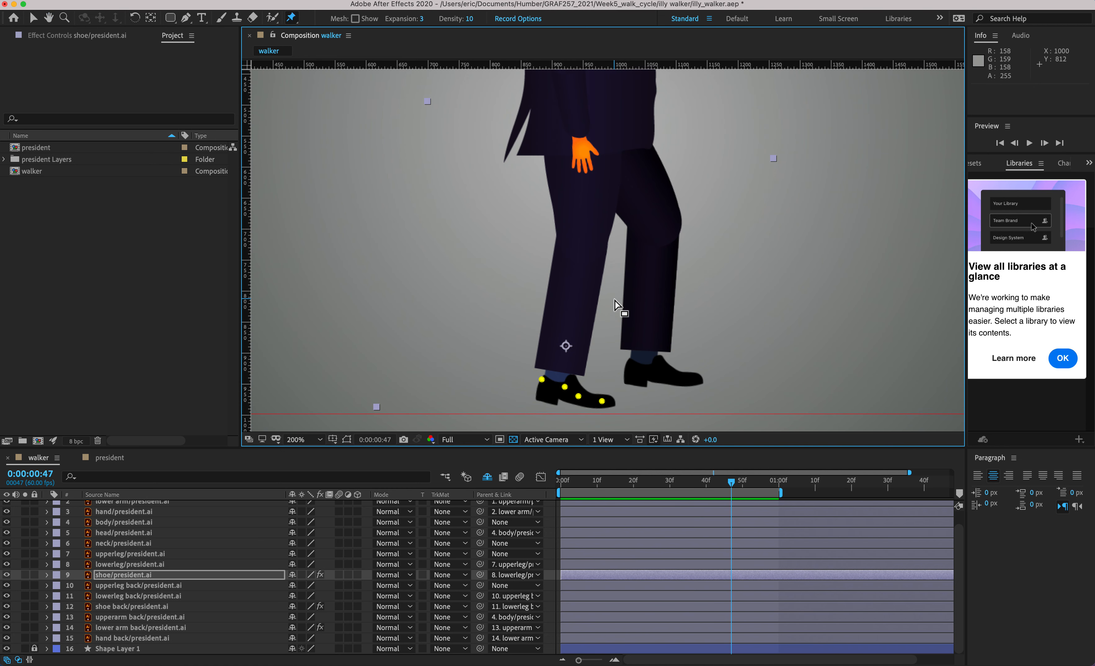
mouse_move(732, 481)
left_mouse_down()
mouse_move(667, 485)
mouse_move(722, 488)
left_mouse_up()
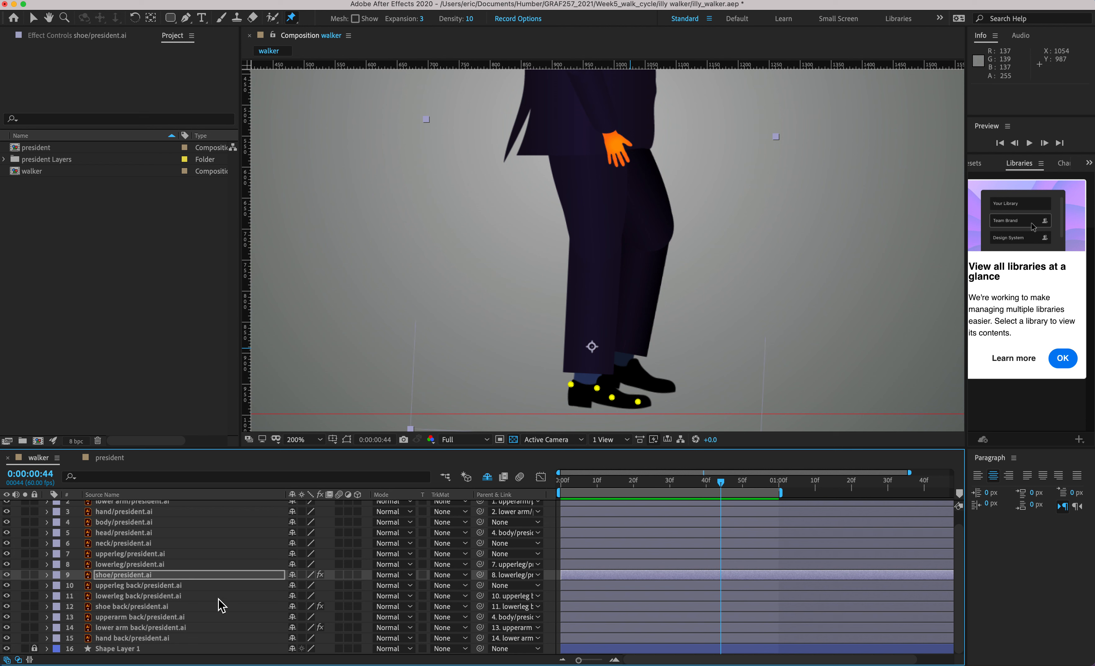
- Reveal the Transform properties of the upperleg/president.ai layer at 0:00:00:44
scroll(141, 544, "up", 1)
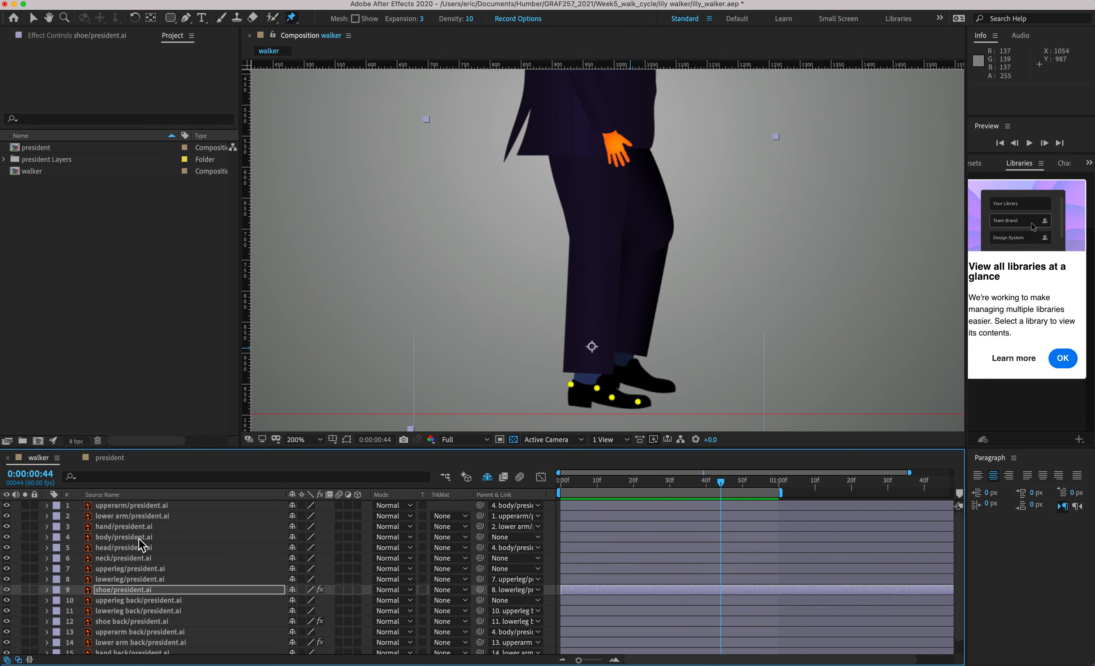
left_click(120, 569)
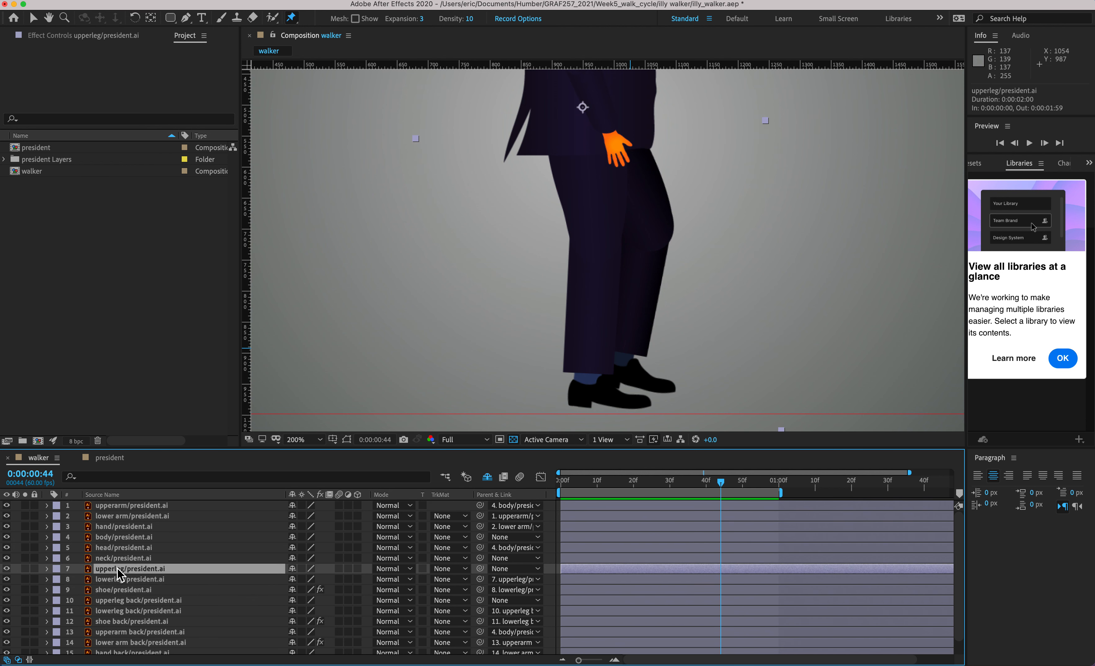
key("alt+super+8")
left_click(8, 568)
left_click(8, 566)
left_click(7, 566)
left_click(8, 566)
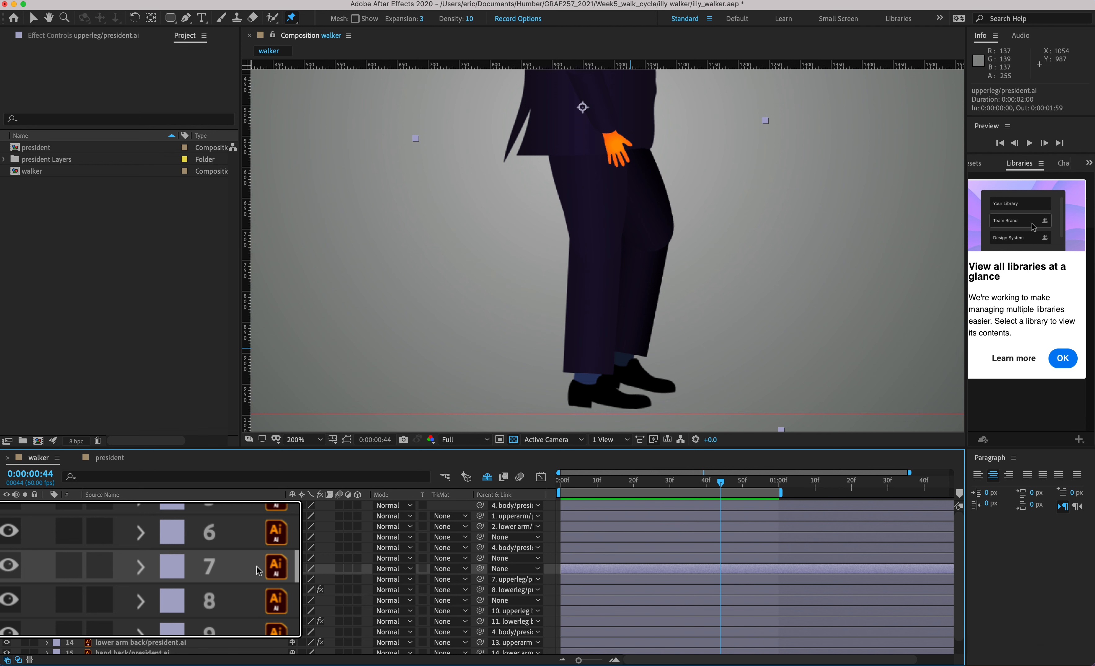
key("alt+super+8")
left_click(47, 569)
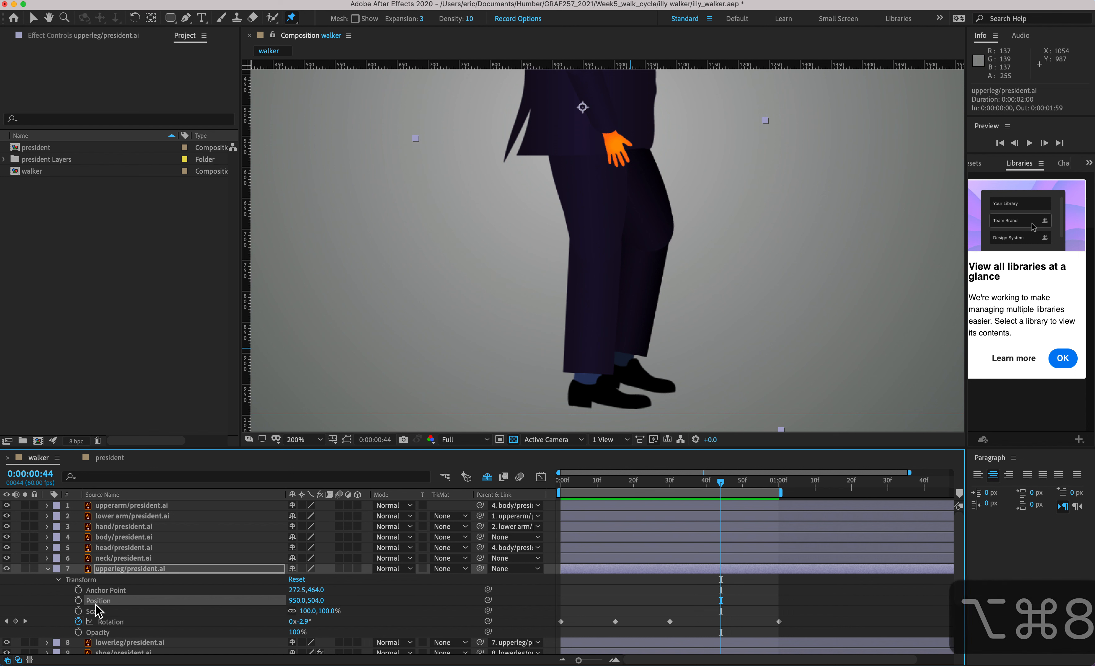
- Lower the front upper leg to Position 950.0, 511.0 to bring the shoe closer to the ground guide
key("alt+super+8")
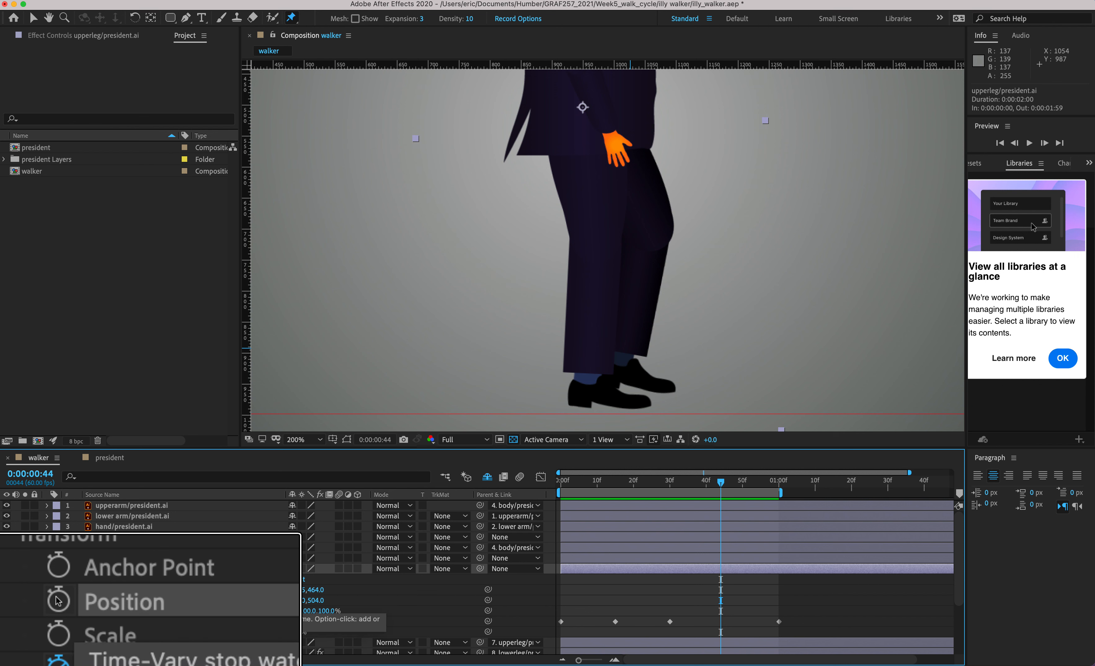
key("Down")
key("Down")
key("Down")
key("Down")
key("Down")
key("Down")
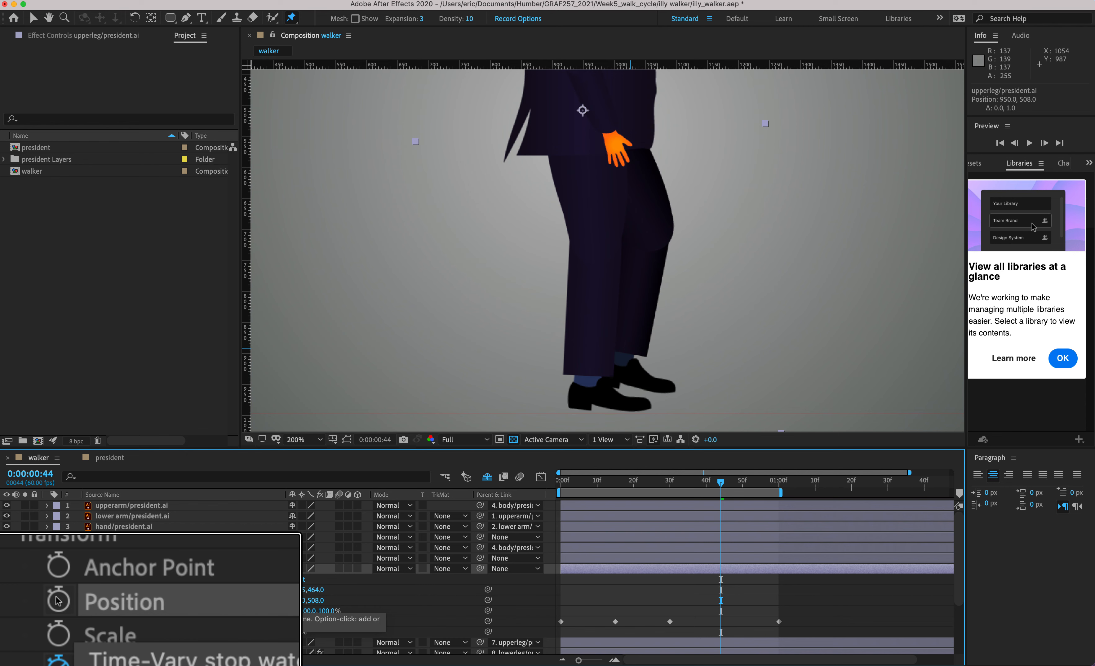
key("Down")
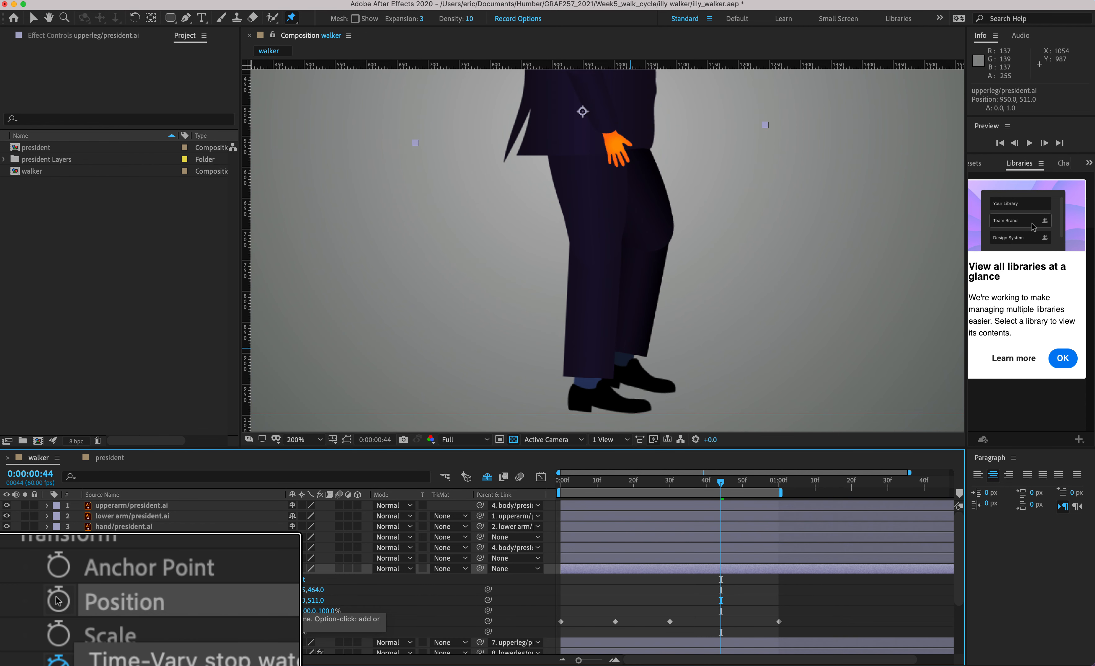
- Play back the whole walking figure at 100% magnification and examine its stride between 0:00:00:00 and 0:00:00:08
key("alt+super+8")
key("alt+super+7")
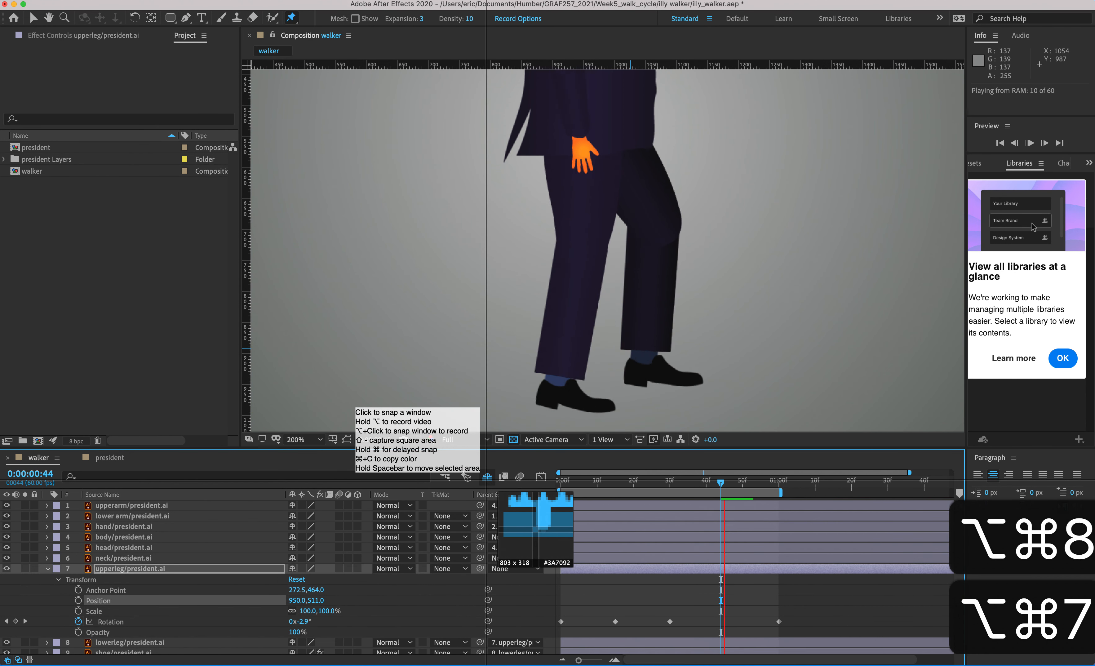
key("alt+super+7")
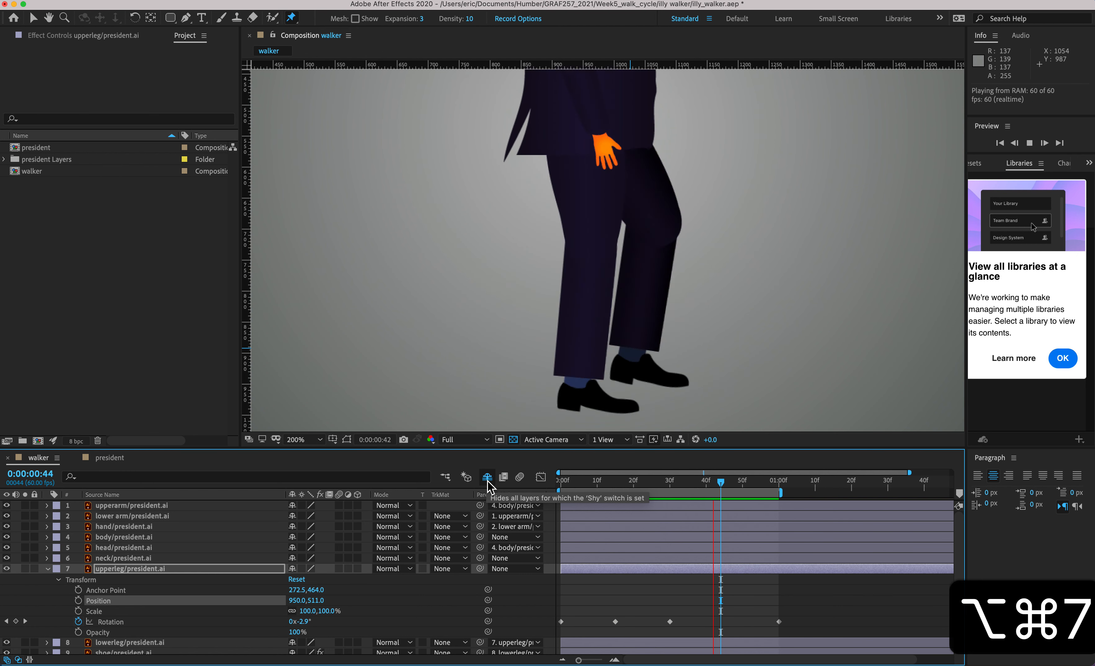
key("super+minus")
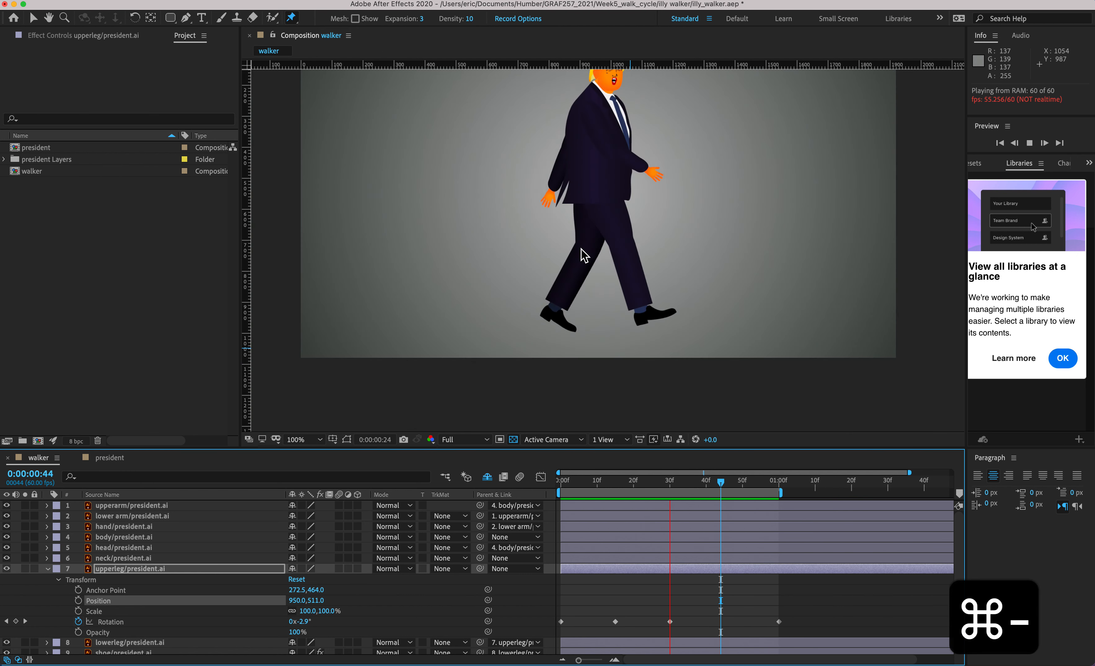
left_click_drag(591, 167, 585, 237)
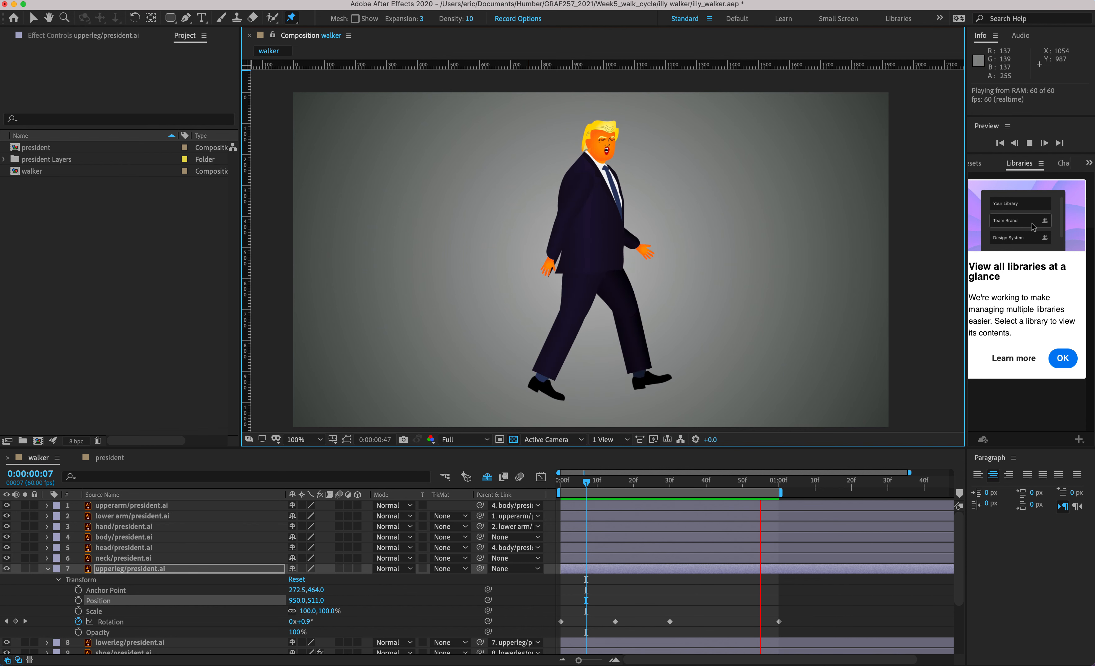
left_click(655, 0)
left_click(675, 28)
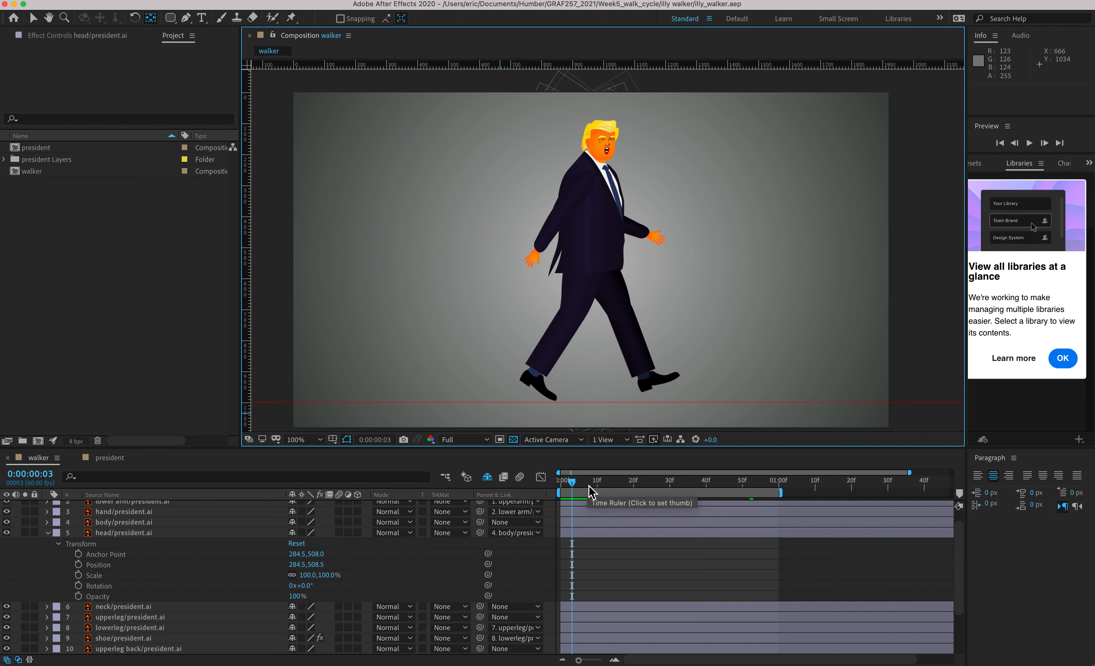
key("space")
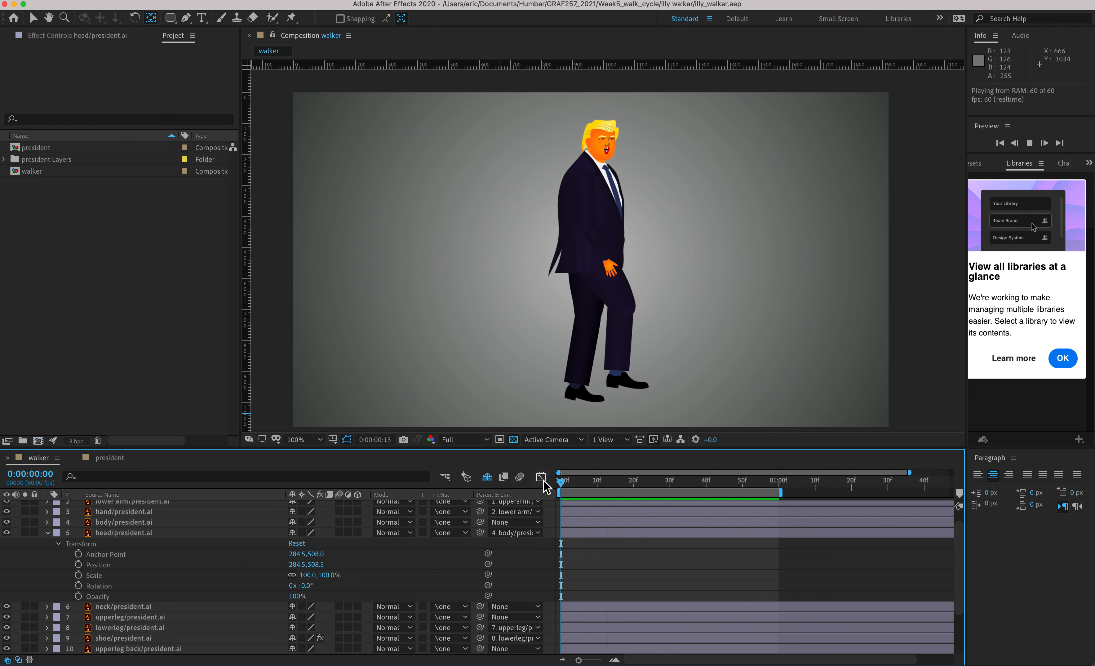
mouse_move(576, 483)
left_mouse_down()
mouse_move(647, 478)
mouse_move(591, 485)
left_mouse_up()
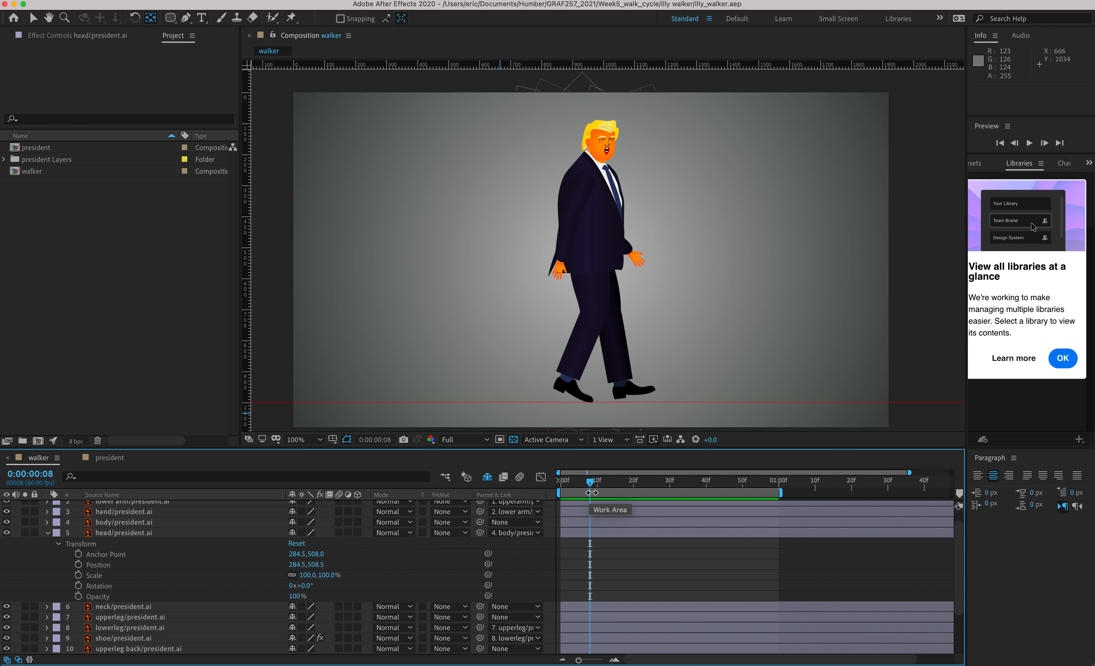
left_click_drag(591, 483, 563, 482)
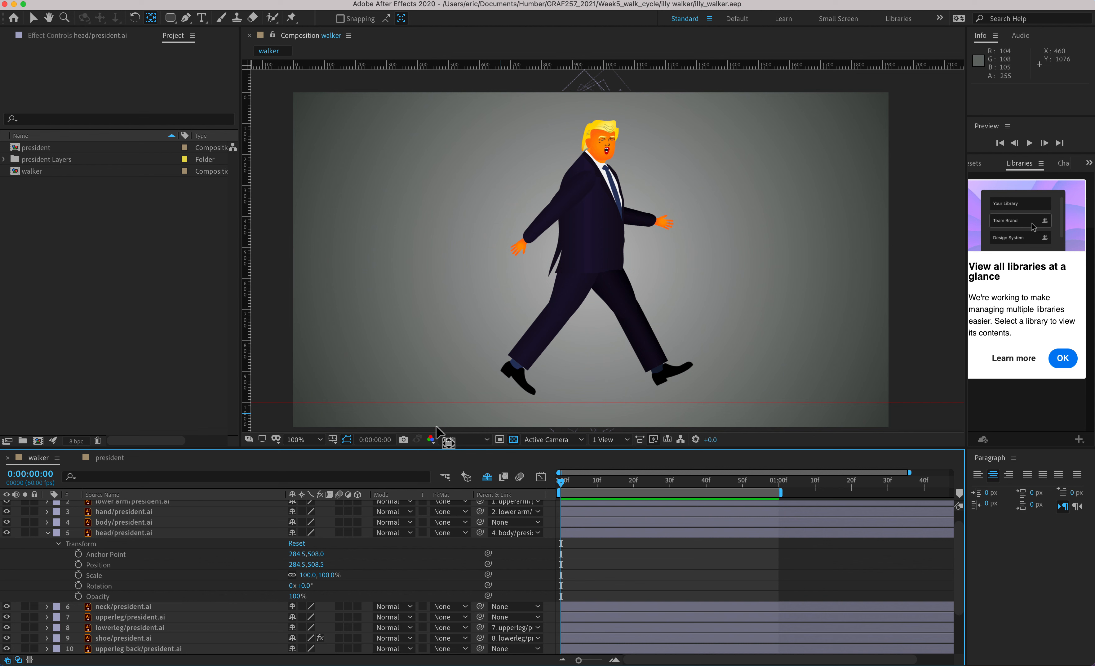
- Move the anchor point of the head/president.ai layer up to the base of the head, at 298.5, 160.0
left_click(48, 533)
left_click(118, 536)
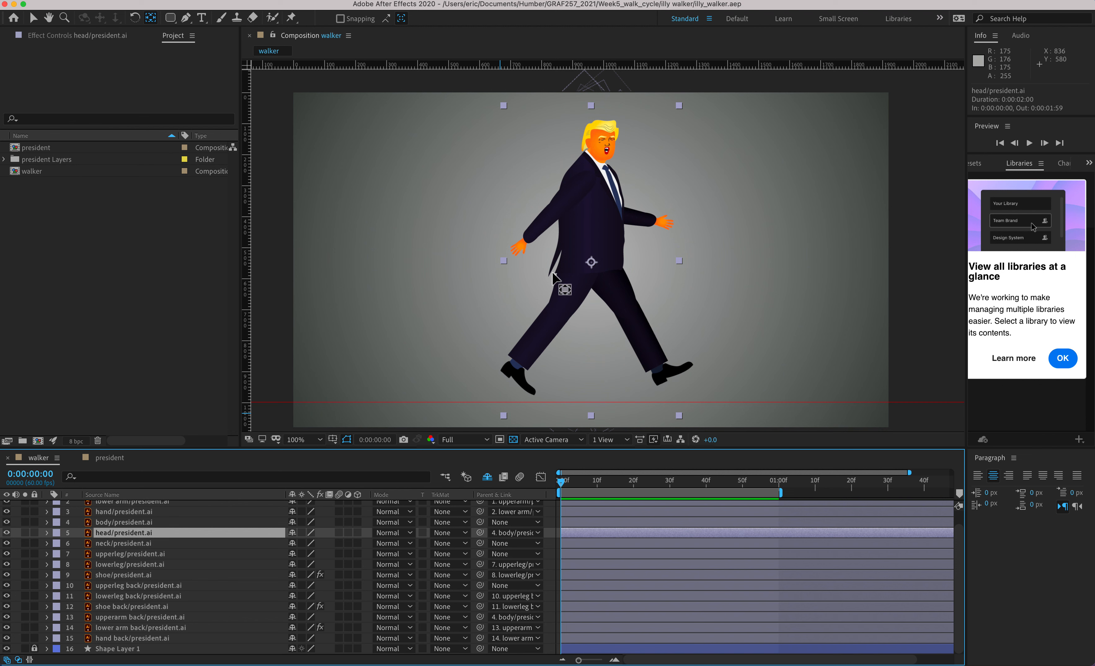
left_click_drag(593, 188, 596, 154)
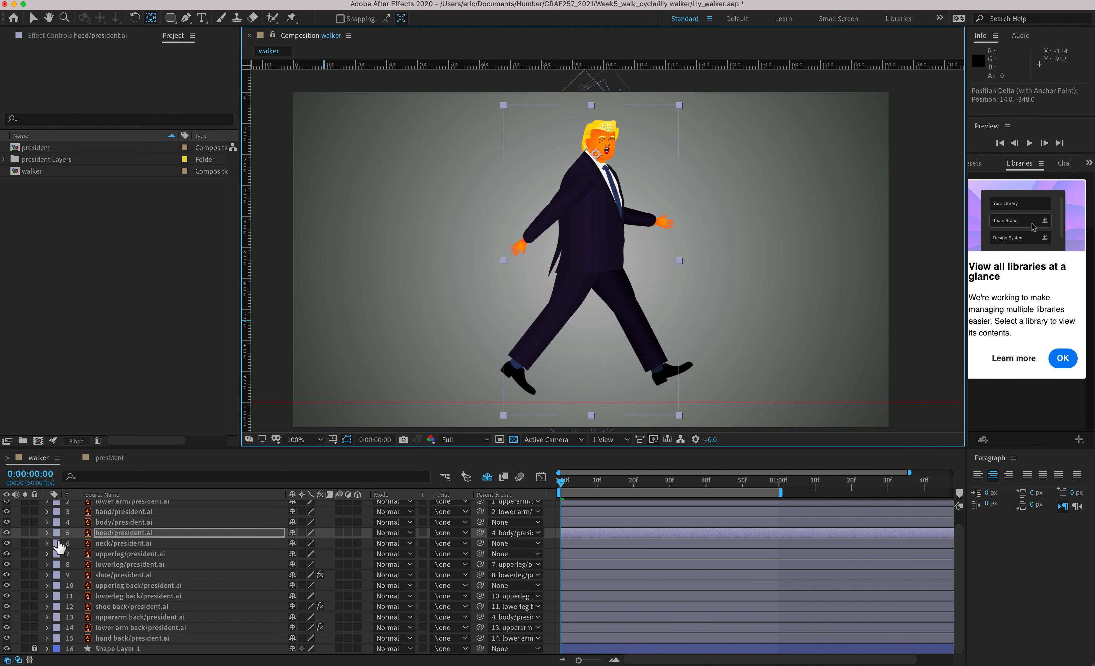
- Reveal the head layer's Transform properties, try a Rotation change about the new anchor point and undo it
left_click(47, 532)
left_click_drag(305, 585, 325, 589)
key("cmd+z")
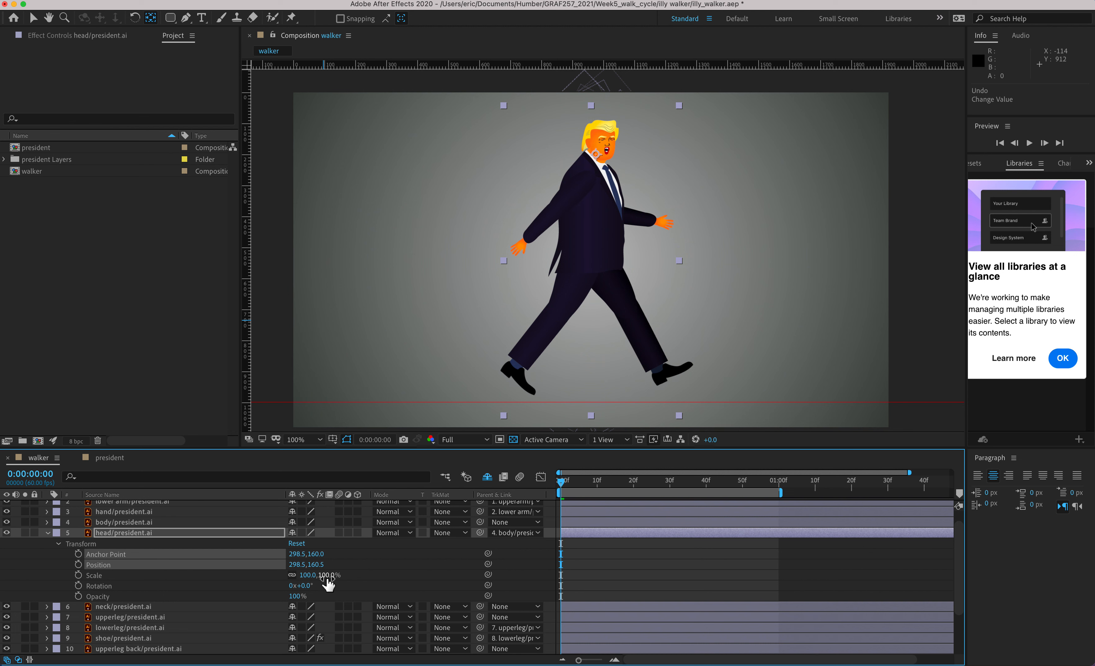
- Add an expression to the Rotation property of the head/president.ai layer
left_click(143, 585)
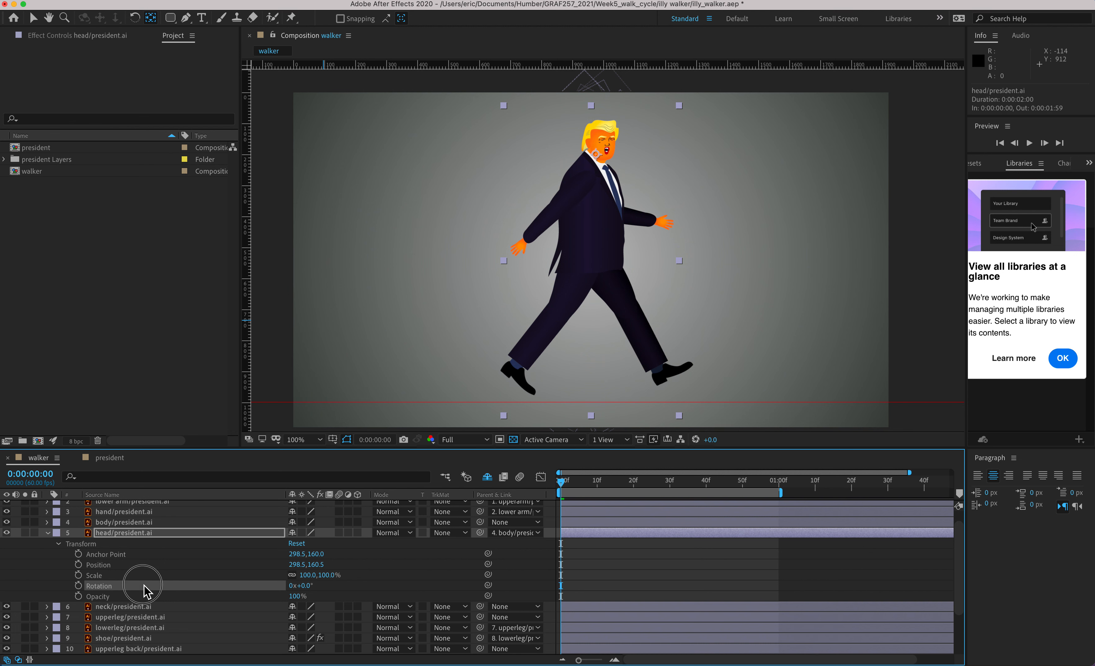
right_click(128, 590)
left_click(122, 590)
right_click(126, 593)
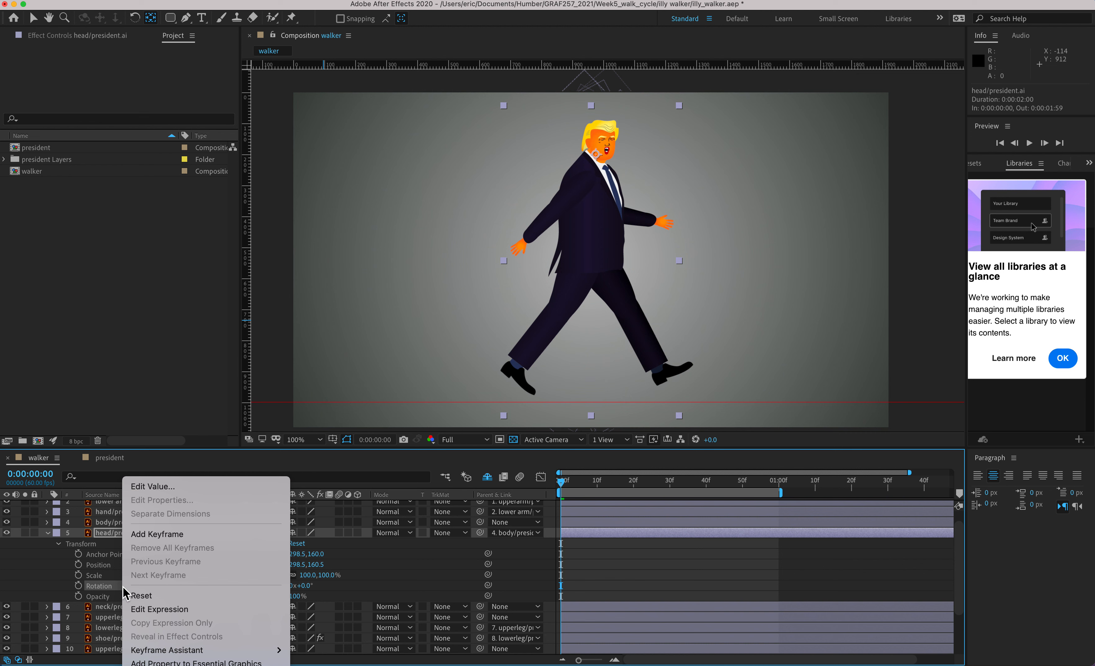
left_click(152, 617)
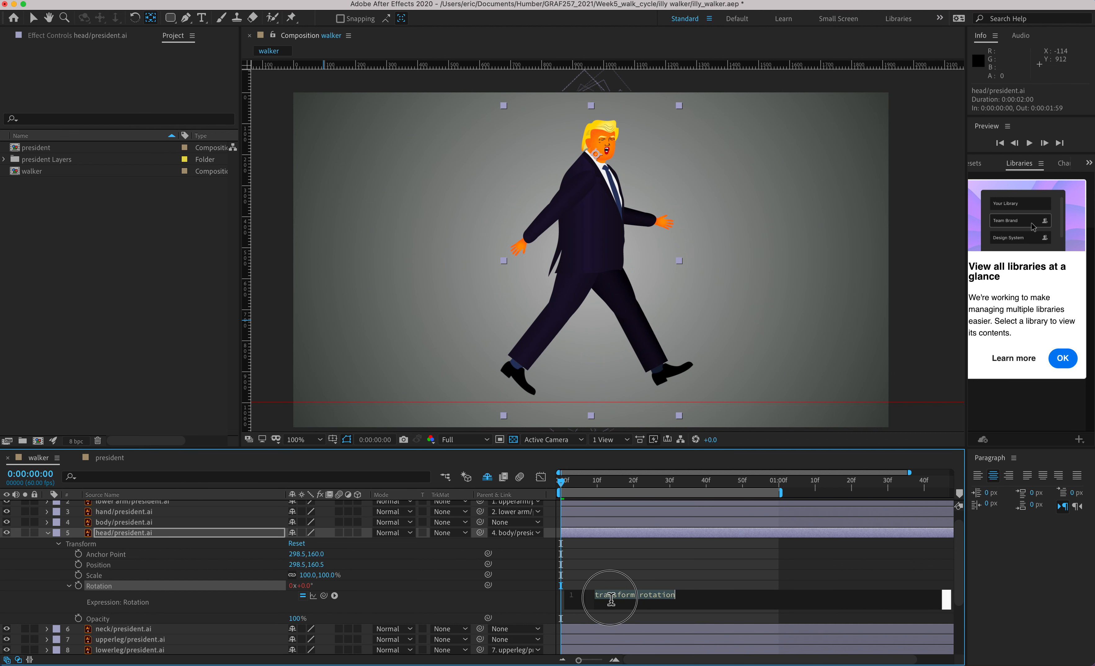
- Replace the default head Rotation expression with wiggle(5,5) and play back the walk cycle
key("BackSpace")
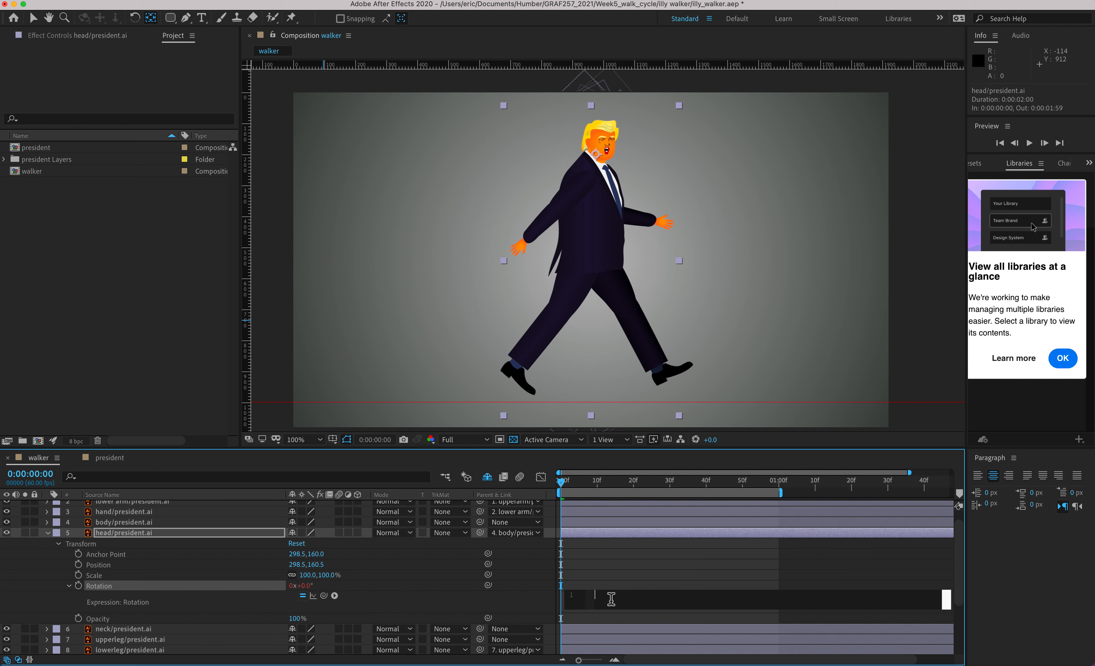
type("wig")
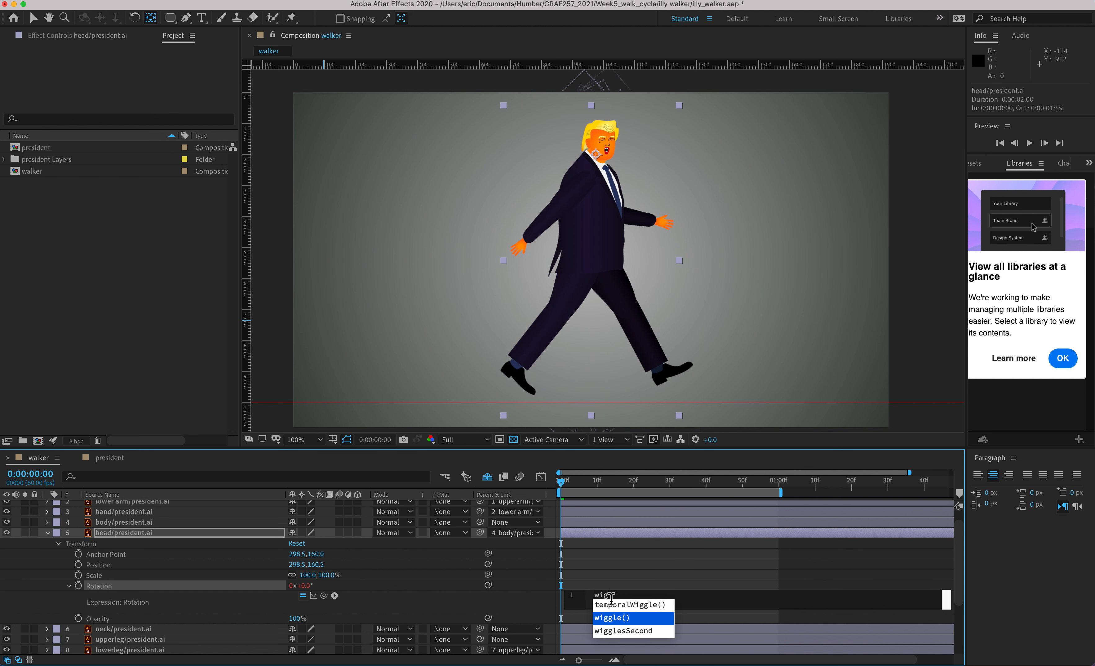
type("gle")
key("Return")
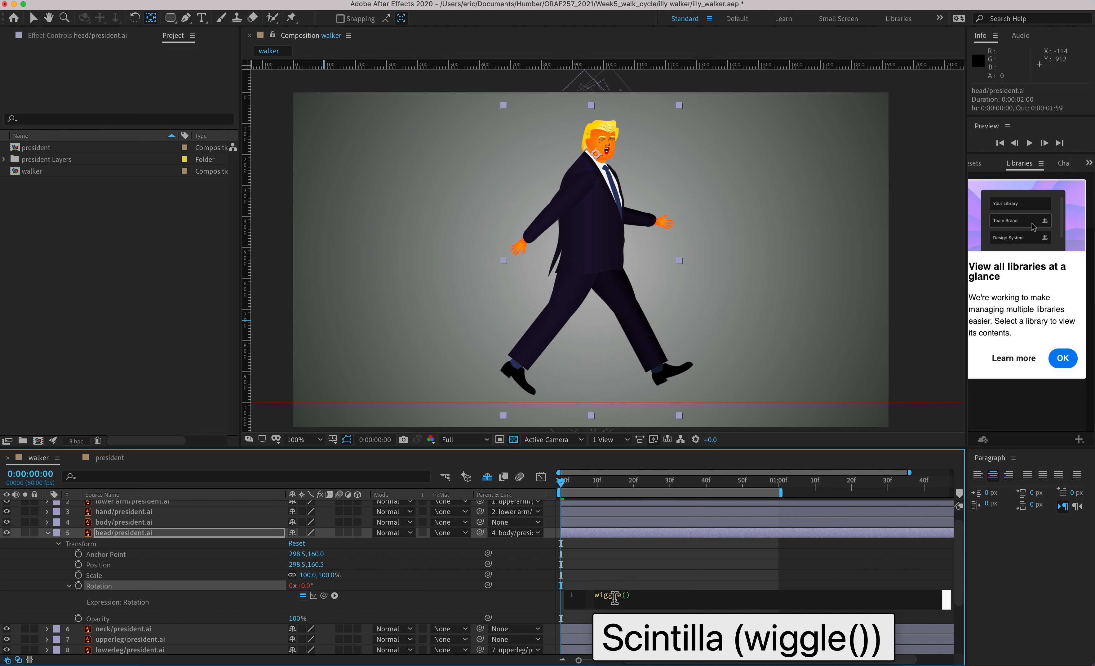
left_click(615, 597)
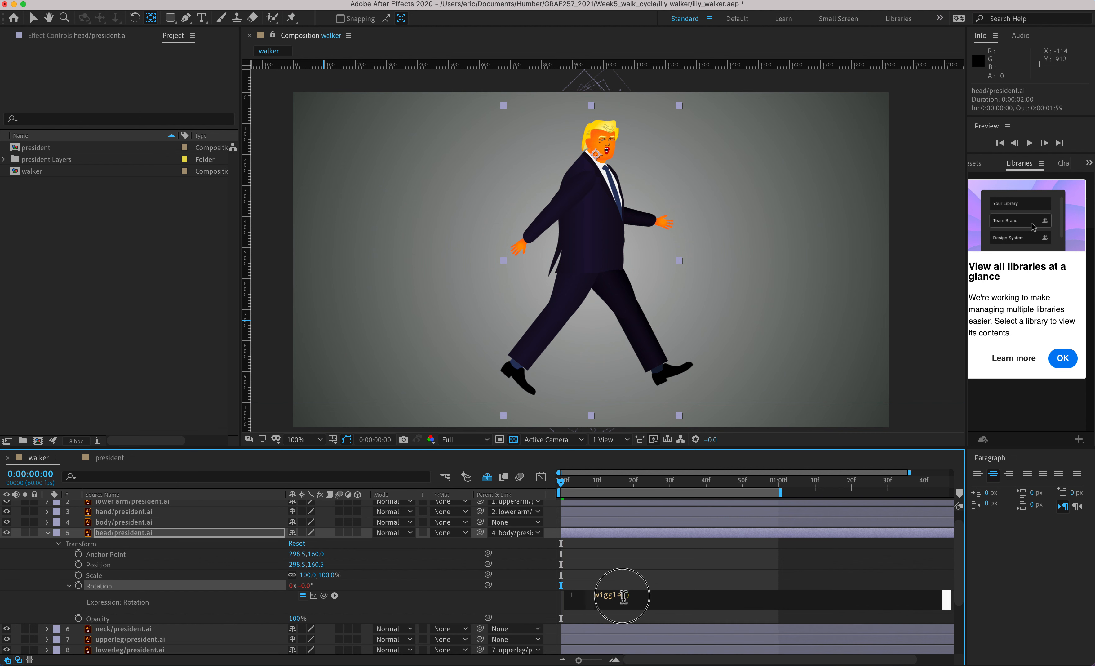
key("alt+super+8")
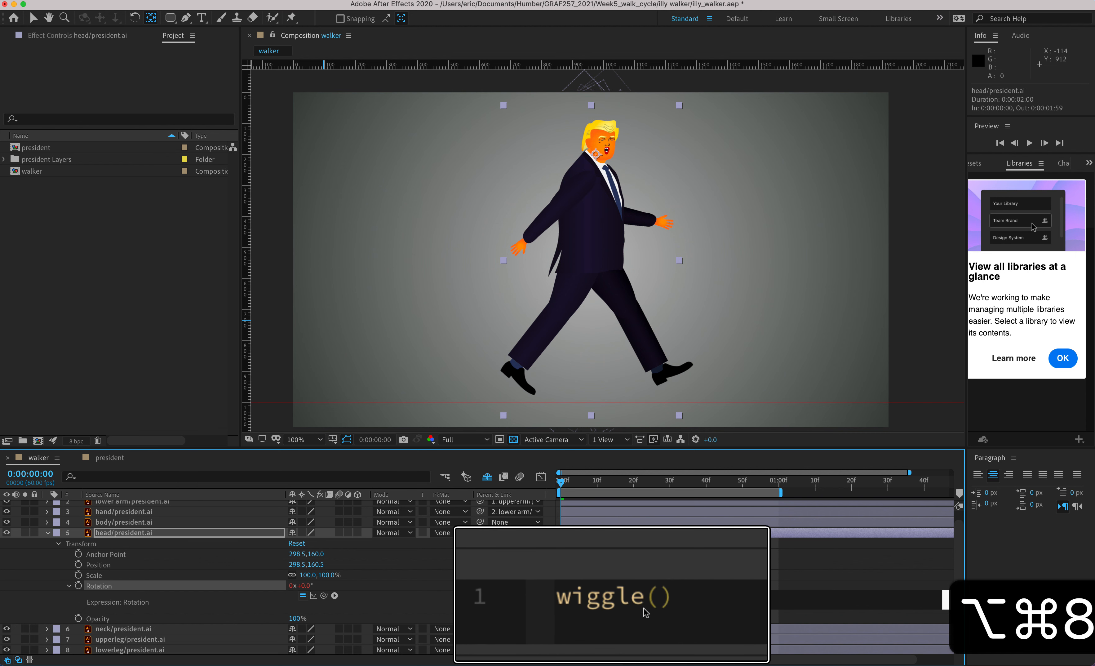
left_click(661, 610)
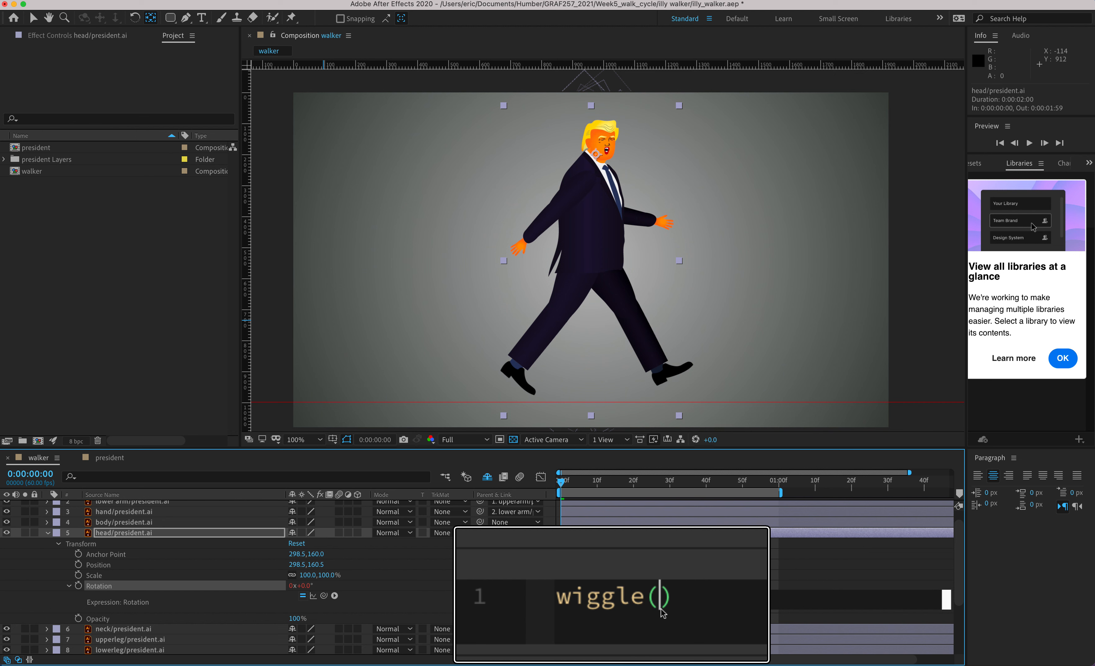
type("5,5)")
key("alt+super+8")
left_click(570, 480)
key("space")
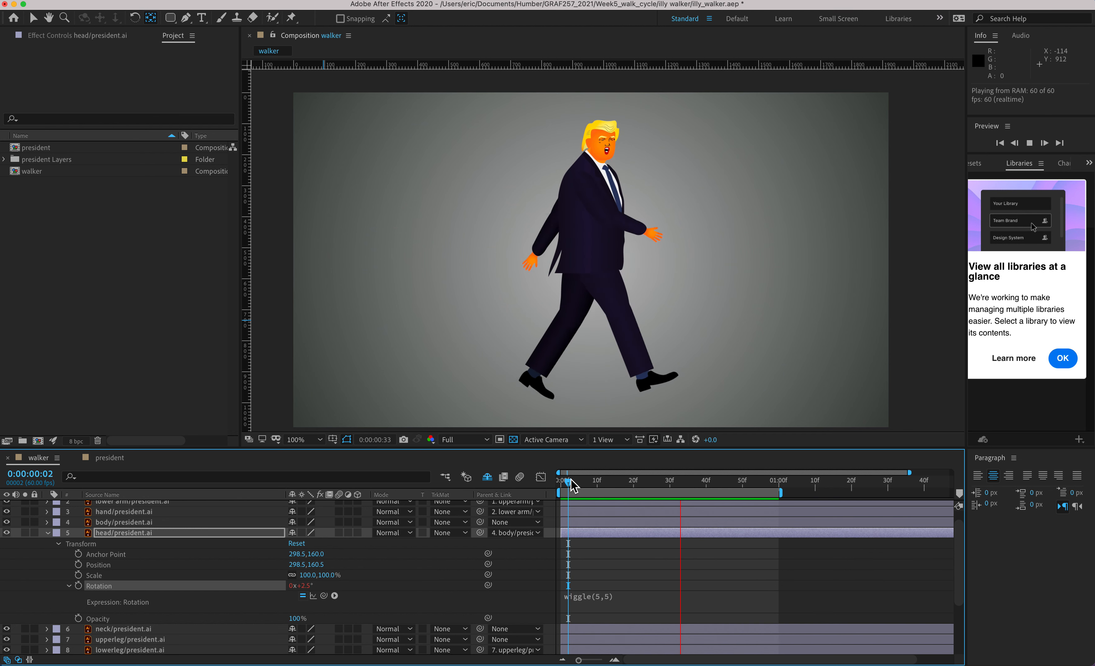
key("space")
- Reopen the head's wiggle expression and examine its frequency and amplitude arguments one at a time
left_click(594, 600)
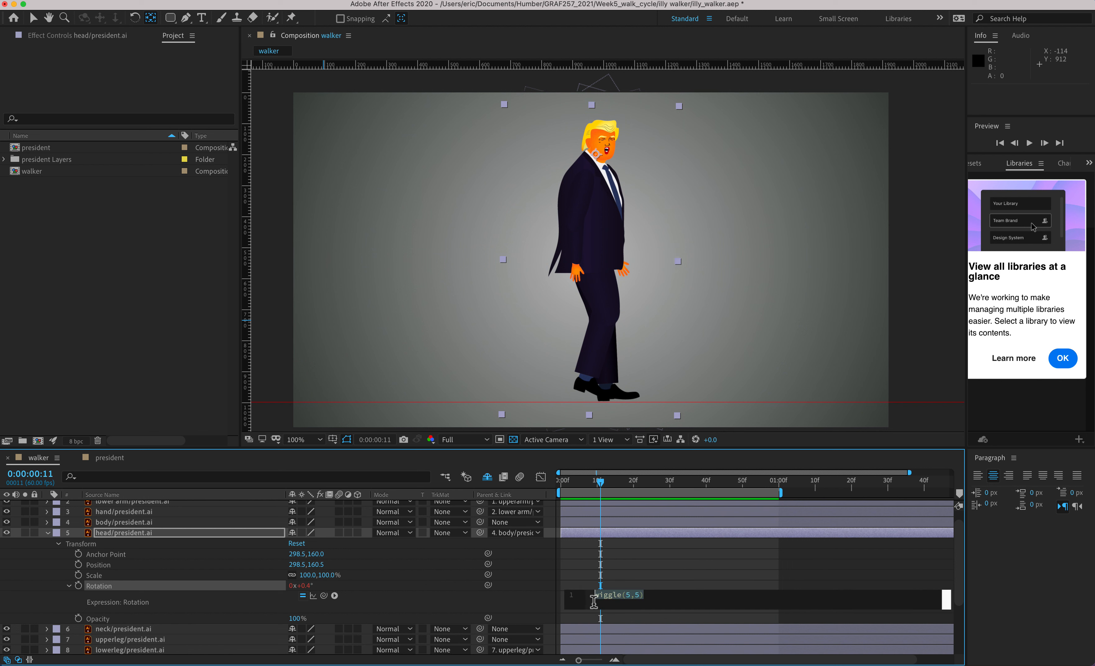
left_click(643, 604)
left_click(630, 595)
key("alt+super+8")
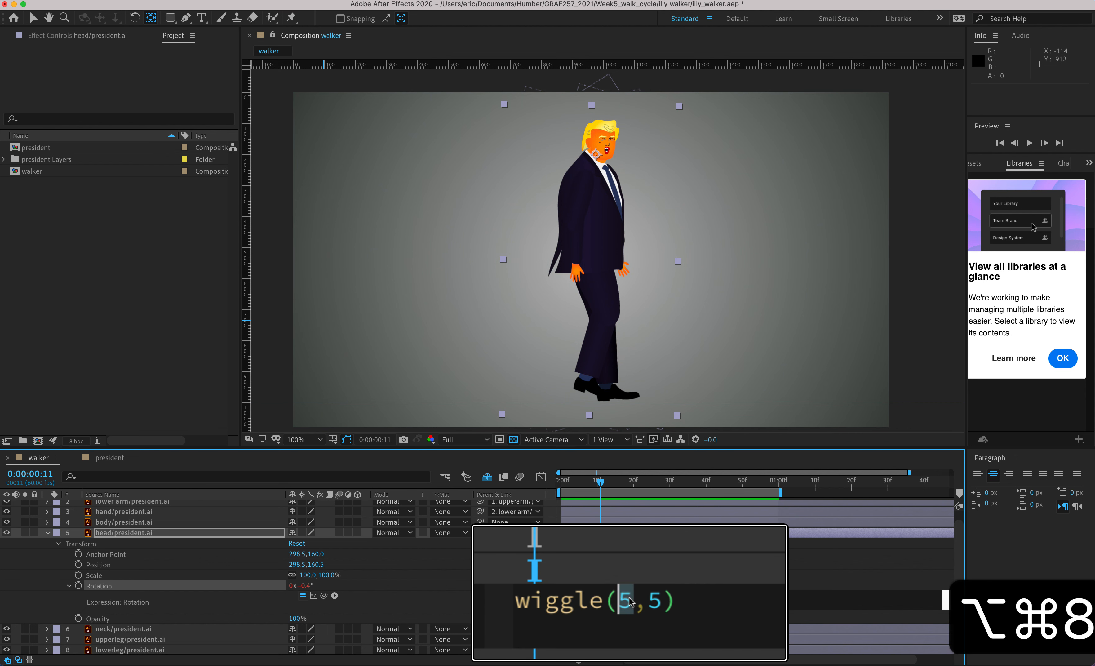
key("Right")
key("shift+Right")
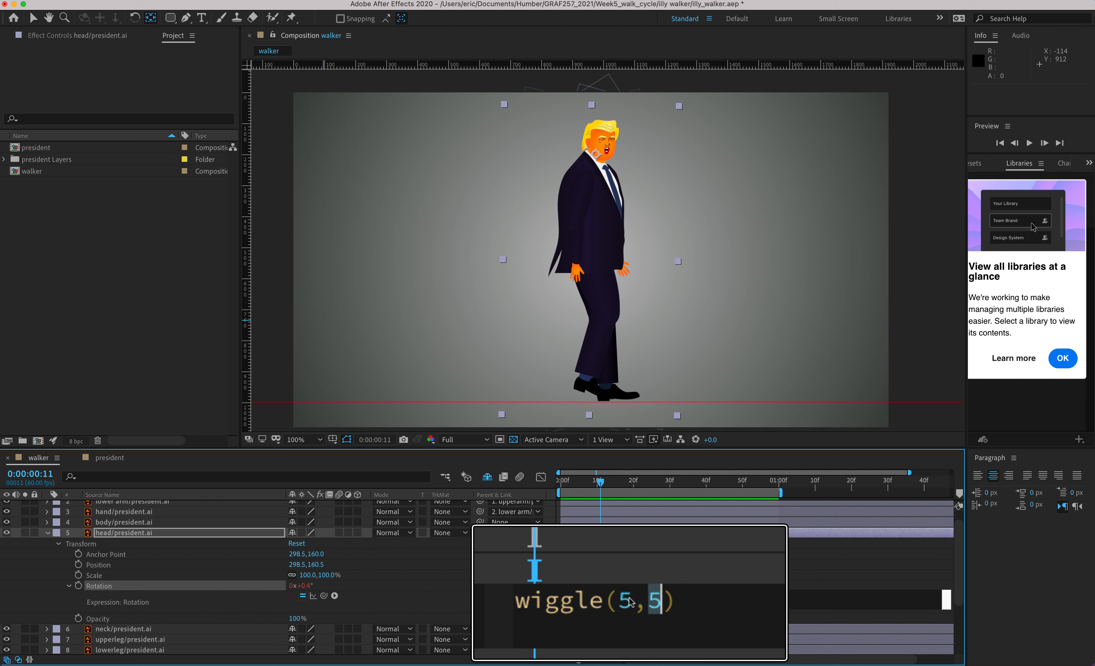
left_click(628, 601)
double_click(628, 600)
key("Right")
key("Right")
key("shift+Right")
key("Left")
key("Left")
key("Left")
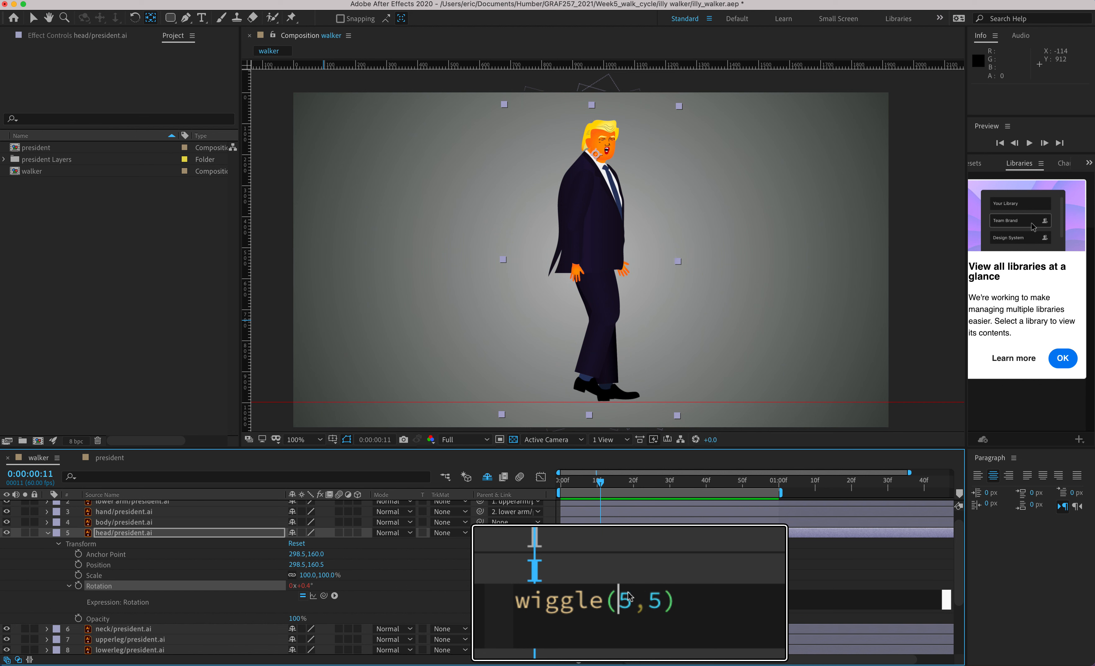
- Raise the wiggle frequency to 25, making the head Rotation expression wiggle(25,5), and preview the motion
type("2")
key("Right")
key("Right")
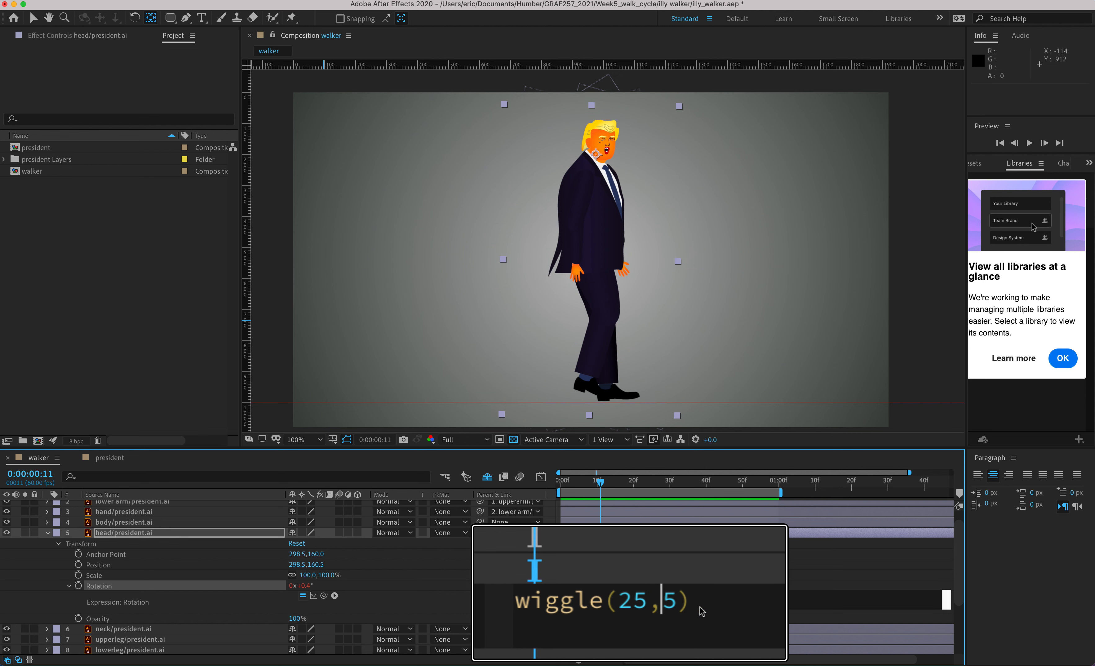
key("alt+super+8")
left_click(579, 486)
key("space")
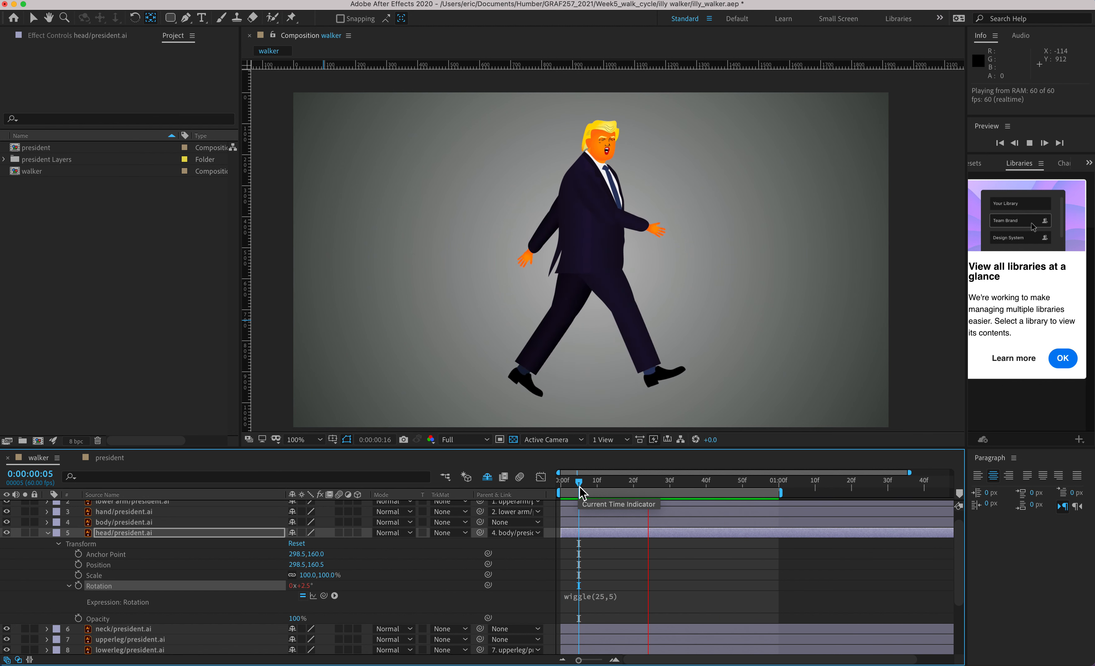
key("space")
- Raise the wiggle amplitude to 55, making the head Rotation expression wiggle(25,55), and preview the motion
left_click(606, 601)
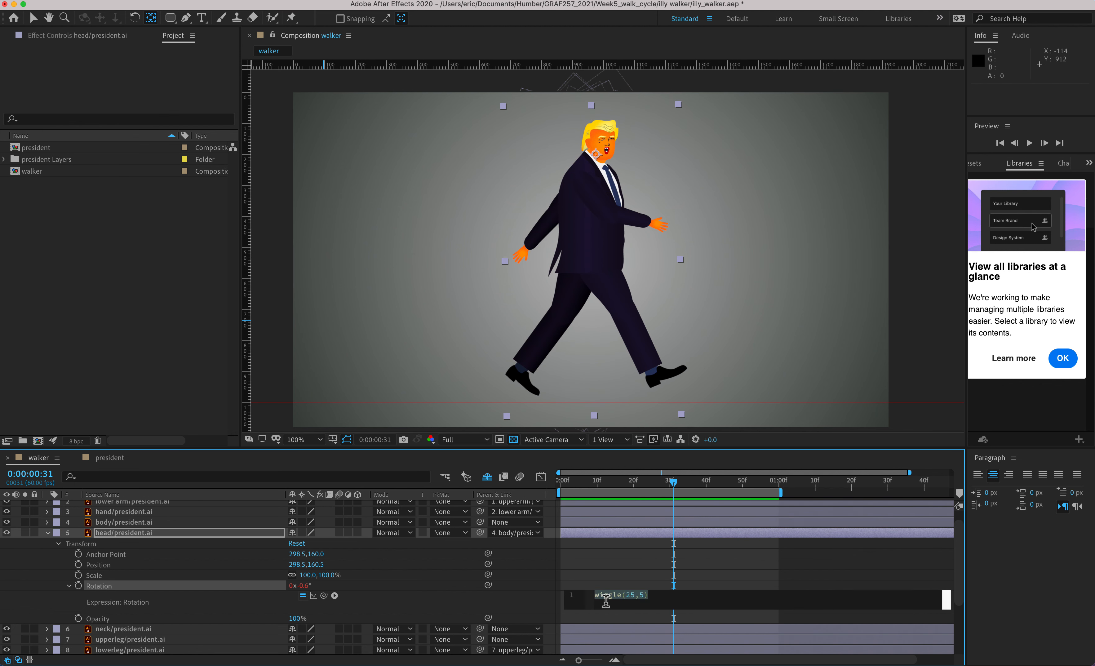
left_click(639, 597)
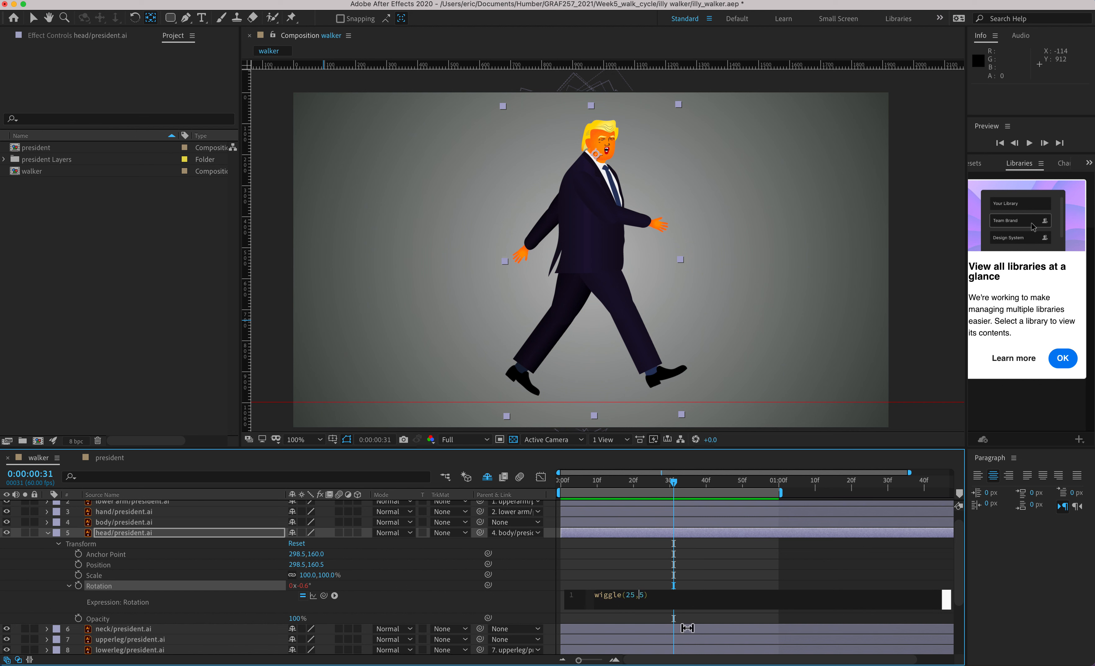
type("5")
left_click(598, 484)
left_click_drag(598, 489, 568, 487)
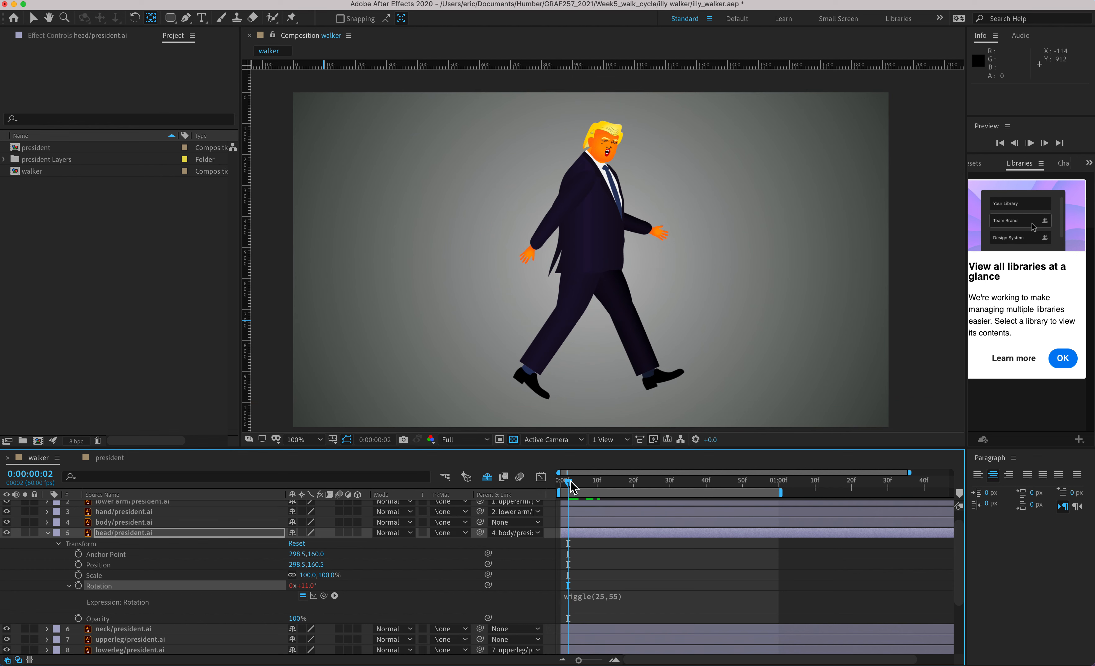
key("space")
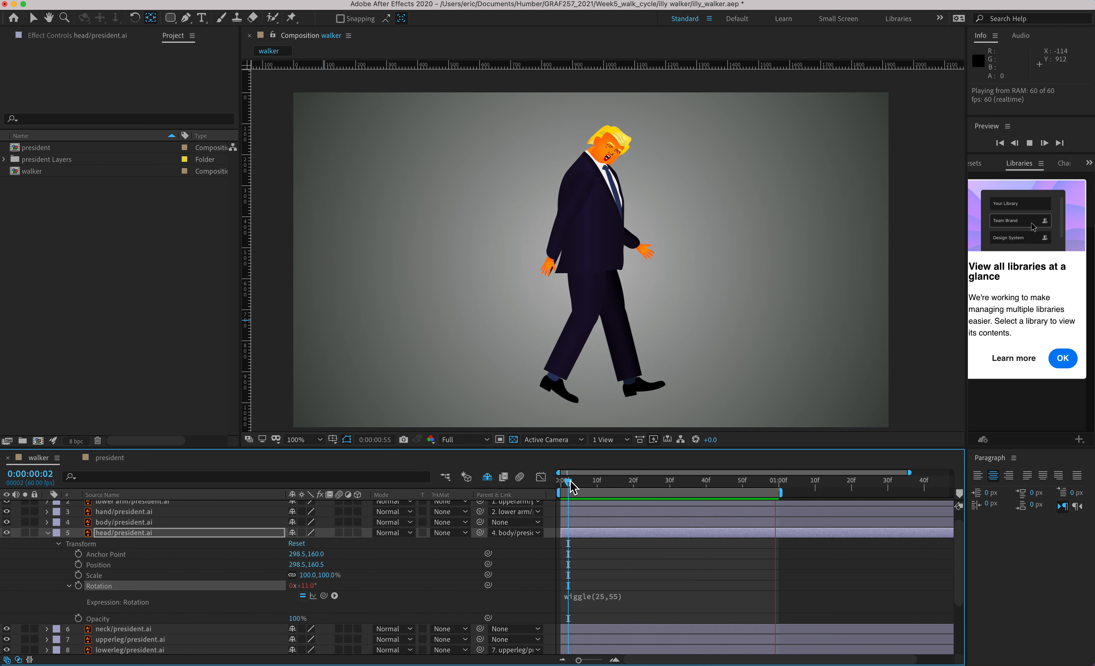
key("space")
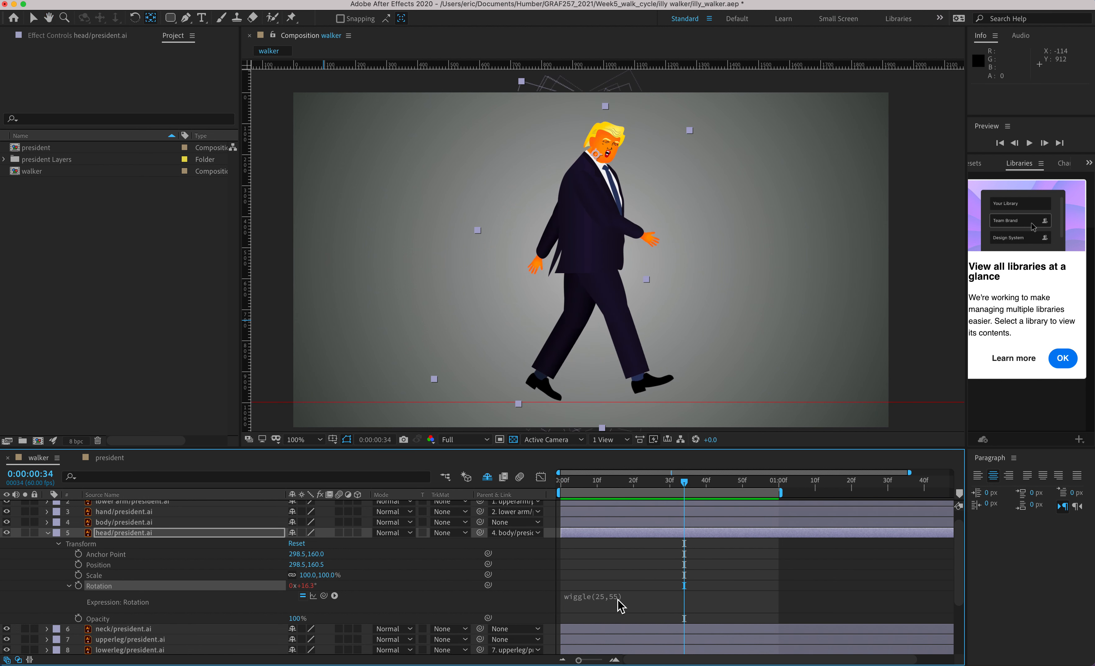
- Reduce the head Rotation expression to wiggle(2,5) and play back the walk cycle
left_click(620, 597)
left_click(654, 605)
key("BackSpace")
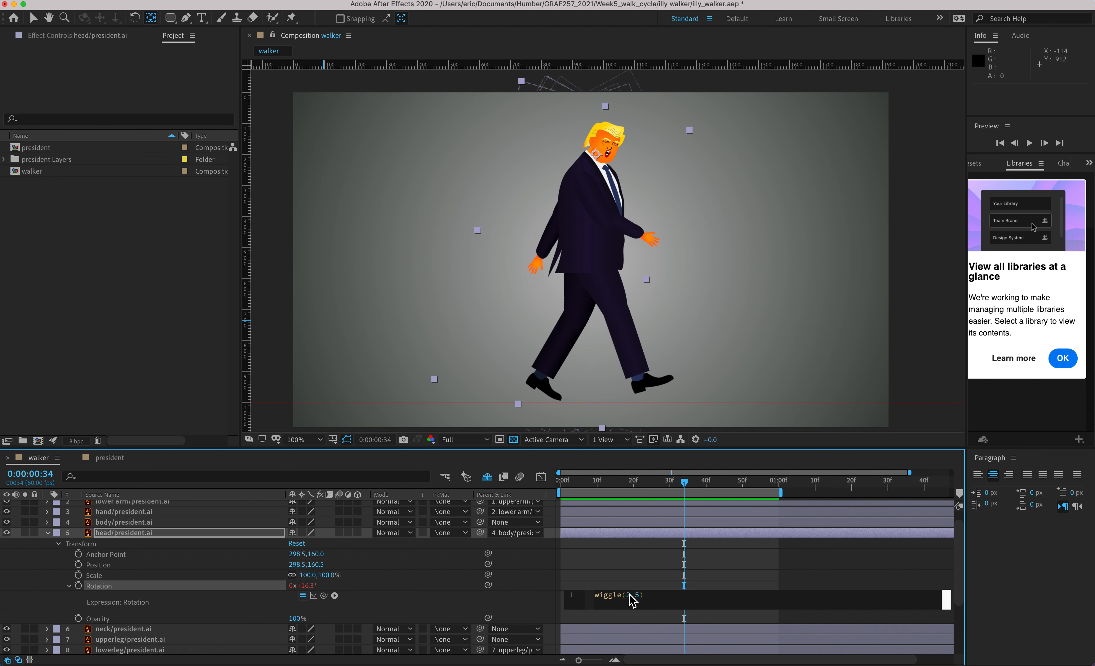
key("alt+super+8")
key("Return")
key("BackSpace")
key("alt+super+8")
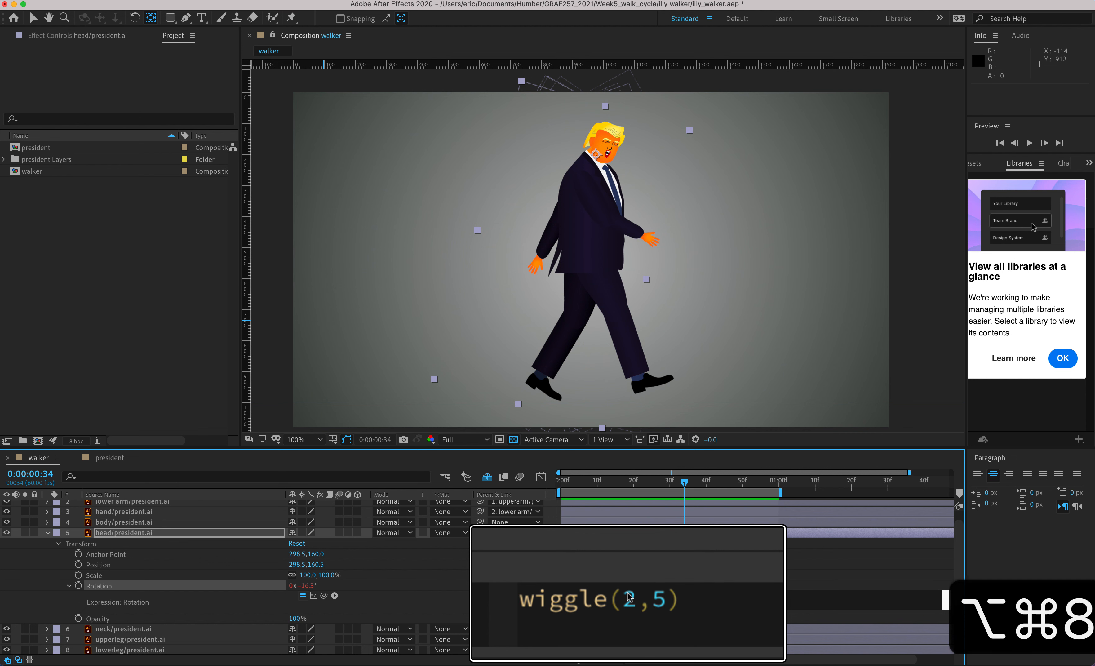
left_click(626, 494)
left_click(625, 483)
key("space")
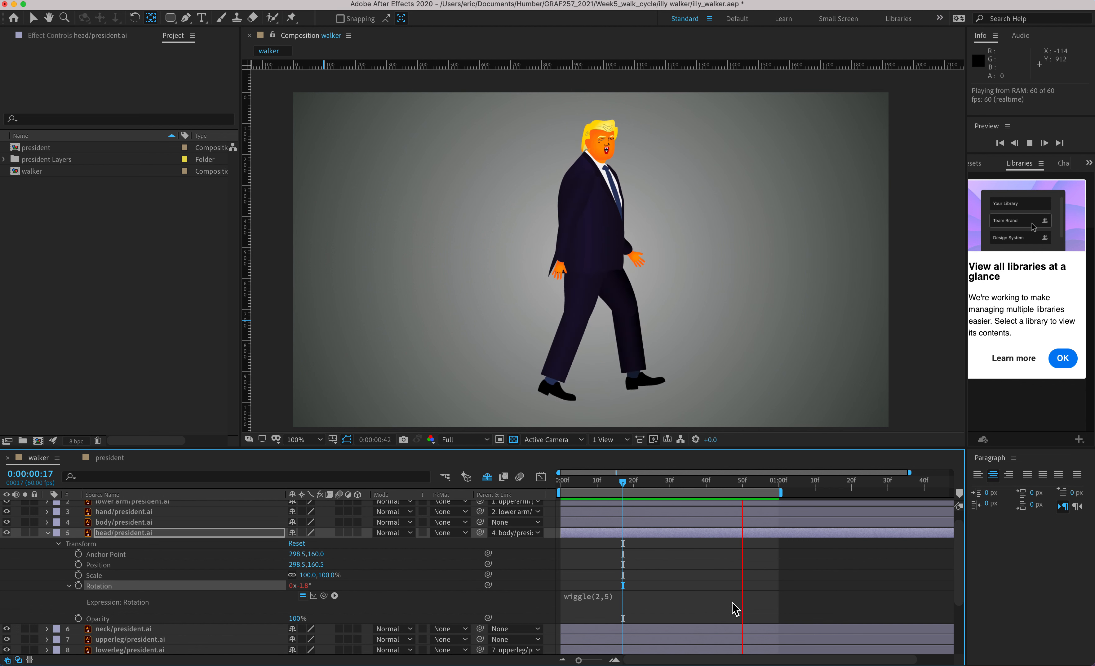
key("space")
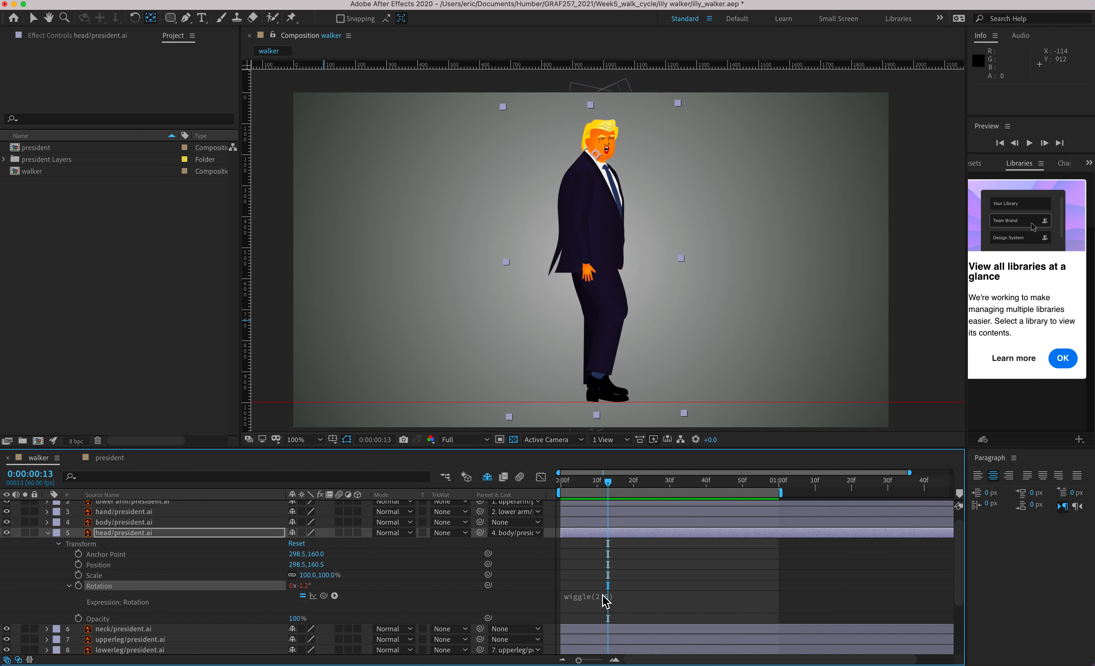
- Change the head Rotation expression to wiggle(1,8) and play back the walk cycle
left_click(601, 597)
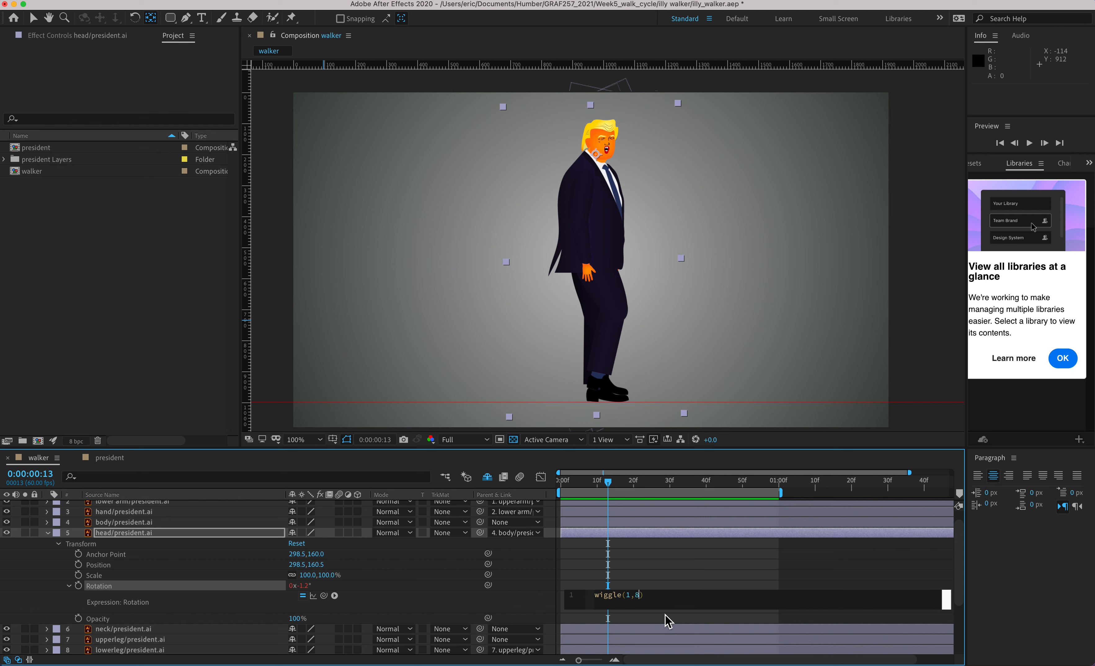
left_click(631, 485)
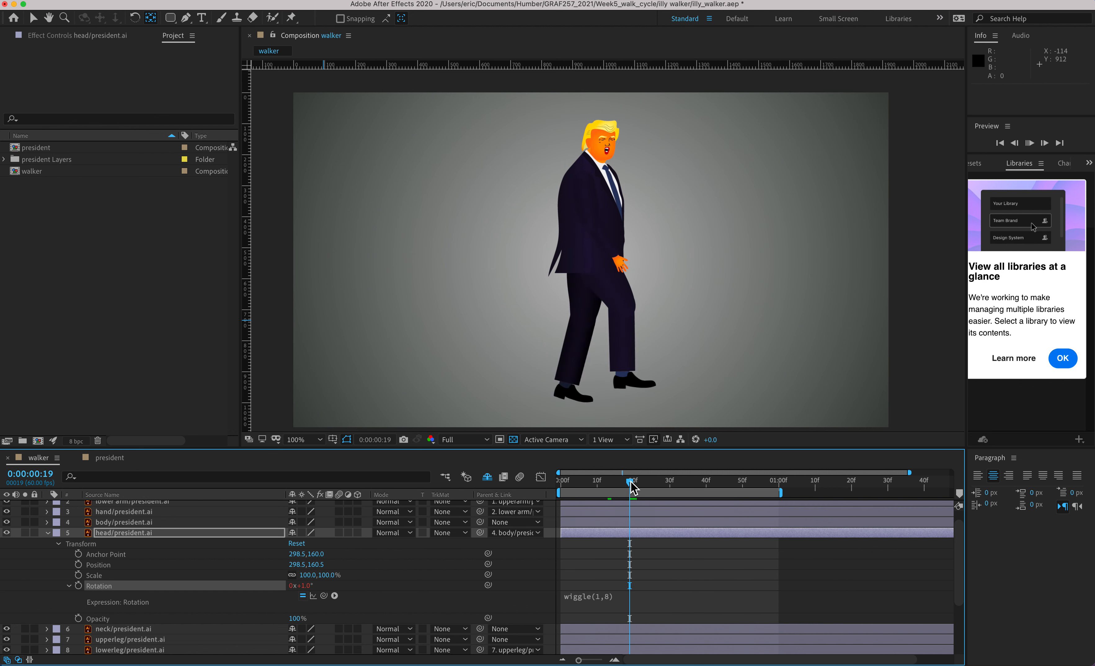
key("space")
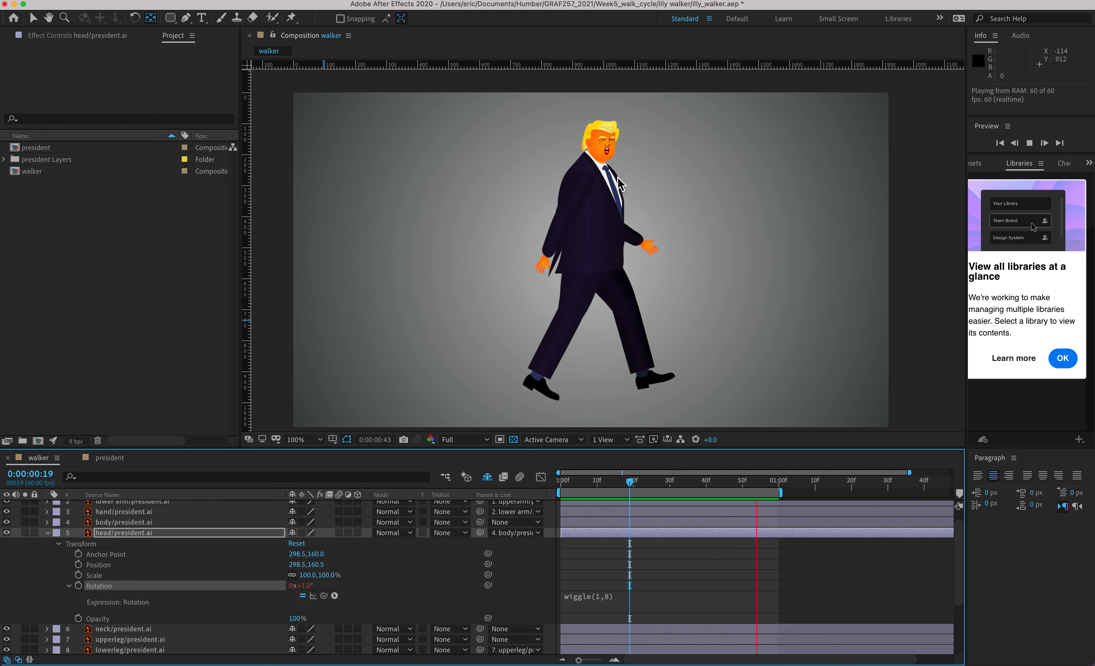
key("space")
- Set the wiggle frequency to 2, making the expression wiggle(2,8), and examine the head's movement close up during playback
left_click(605, 595)
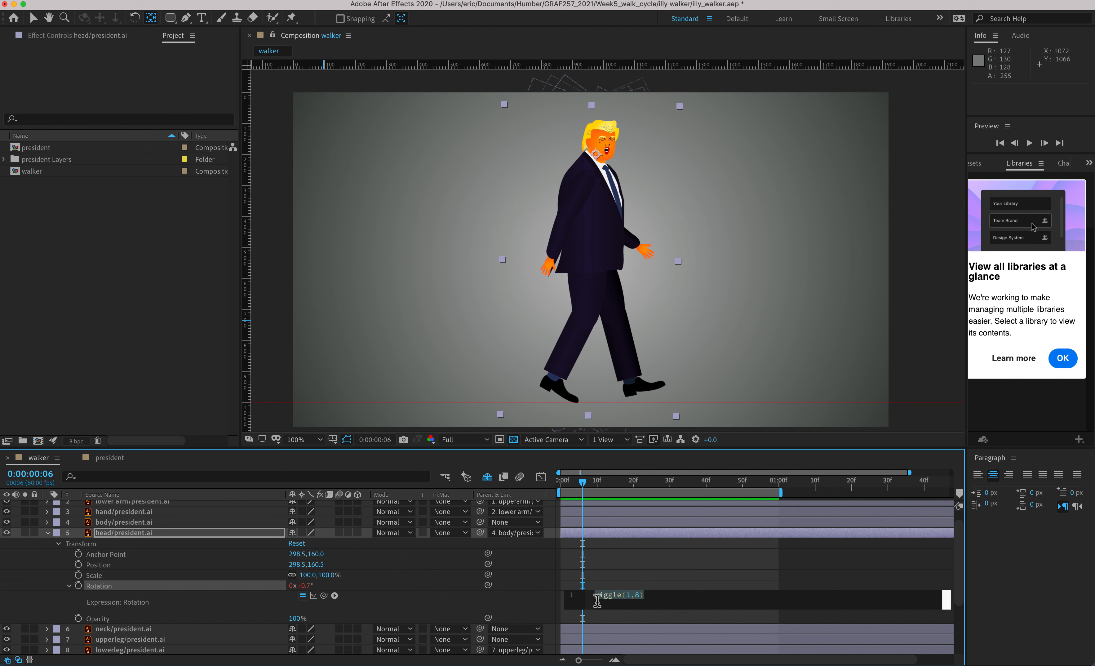
left_click(626, 595)
left_click(620, 482)
key("space")
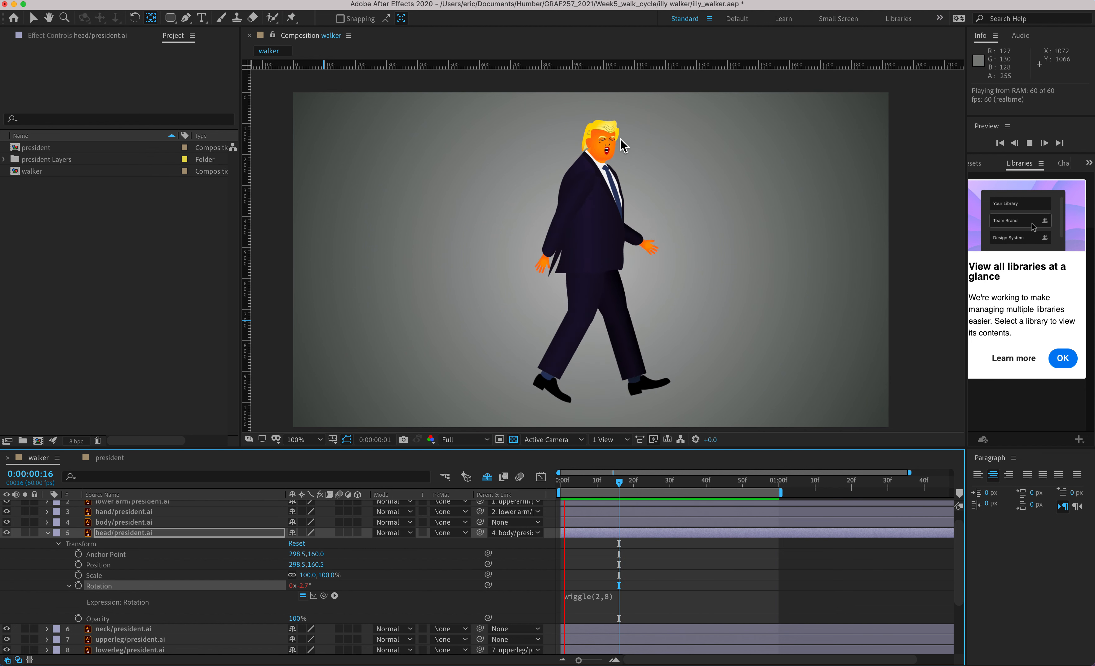
key("alt+super+8")
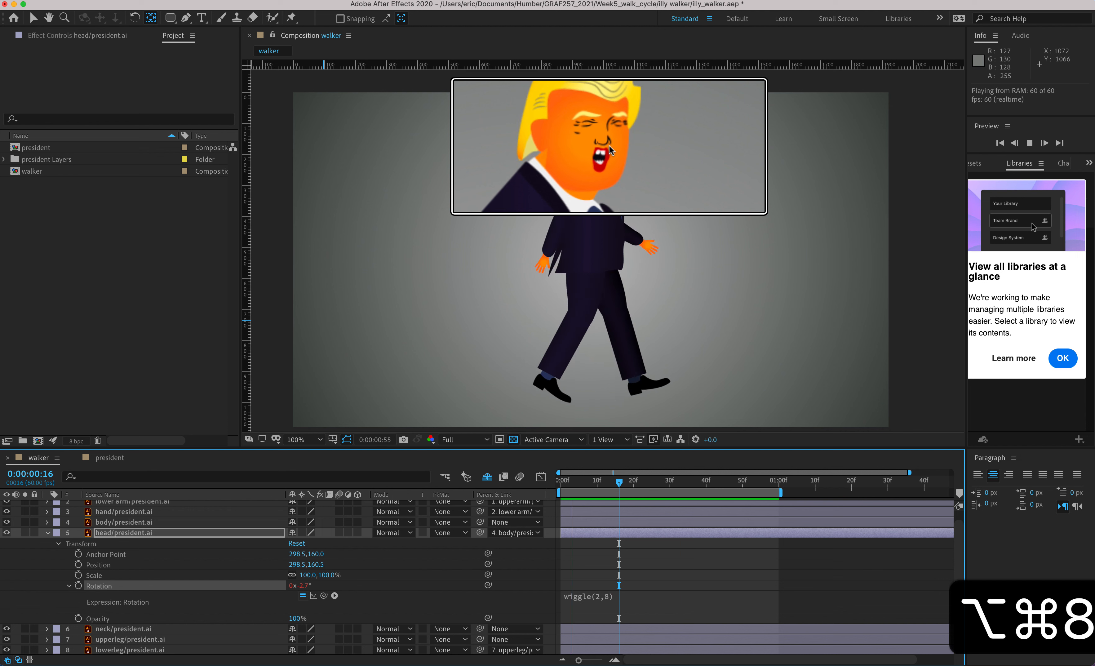
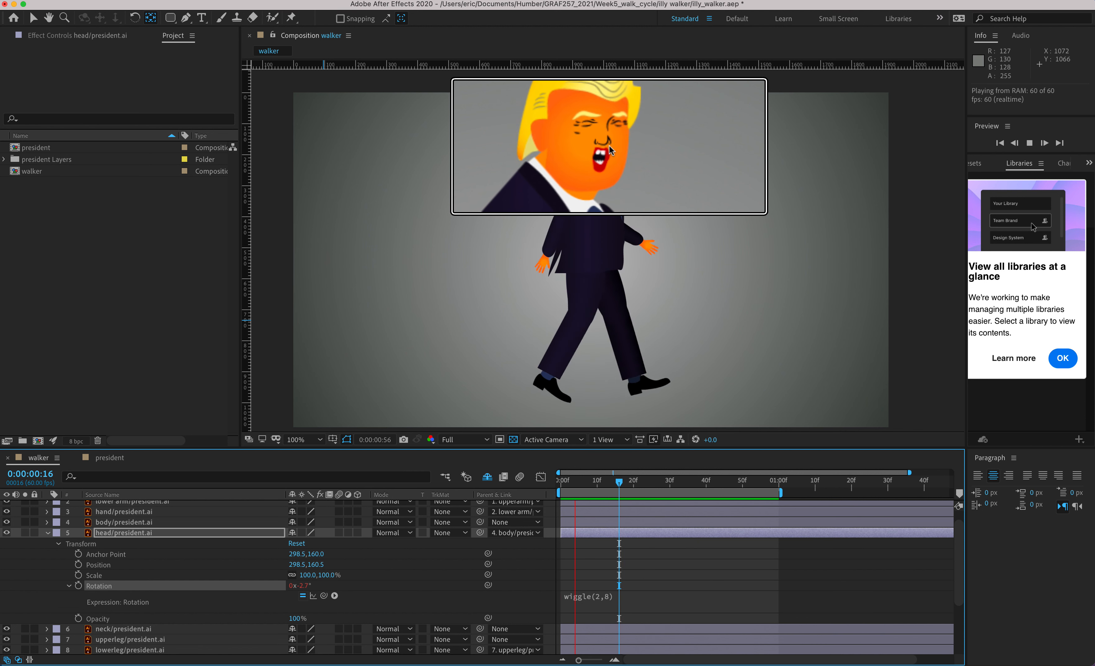
key("alt+super+8")
- Set the wiggle frequency to 3, making the head Rotation expression wiggle(3,8), and play back the walk cycle
left_click(570, 475)
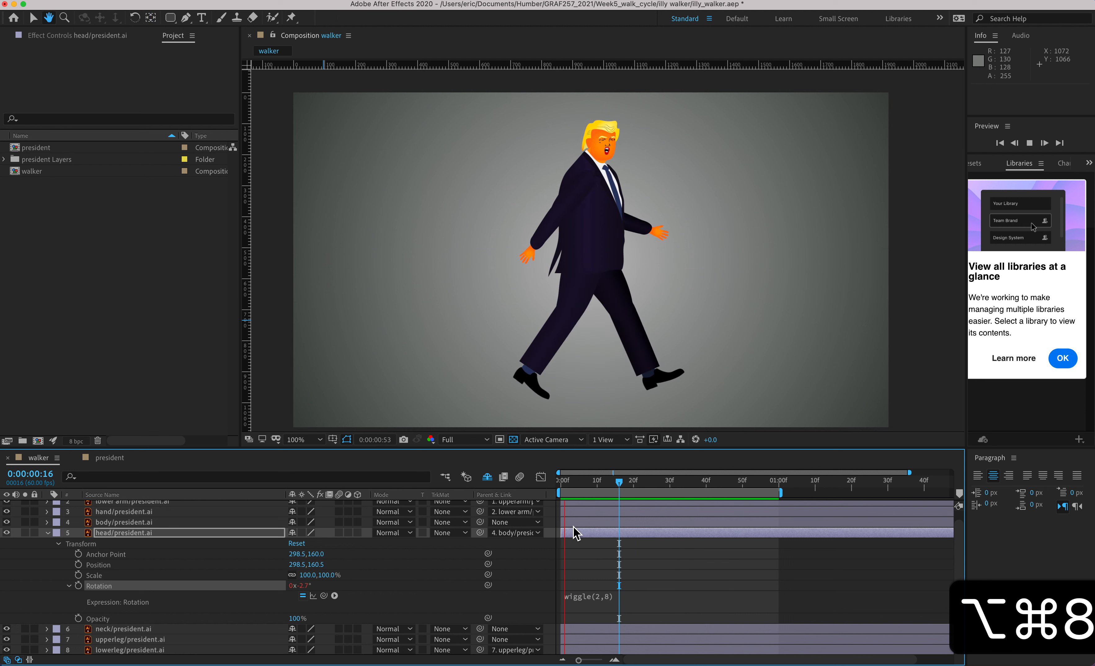
left_click(597, 600)
double_click(630, 595)
type("3")
key("Return")
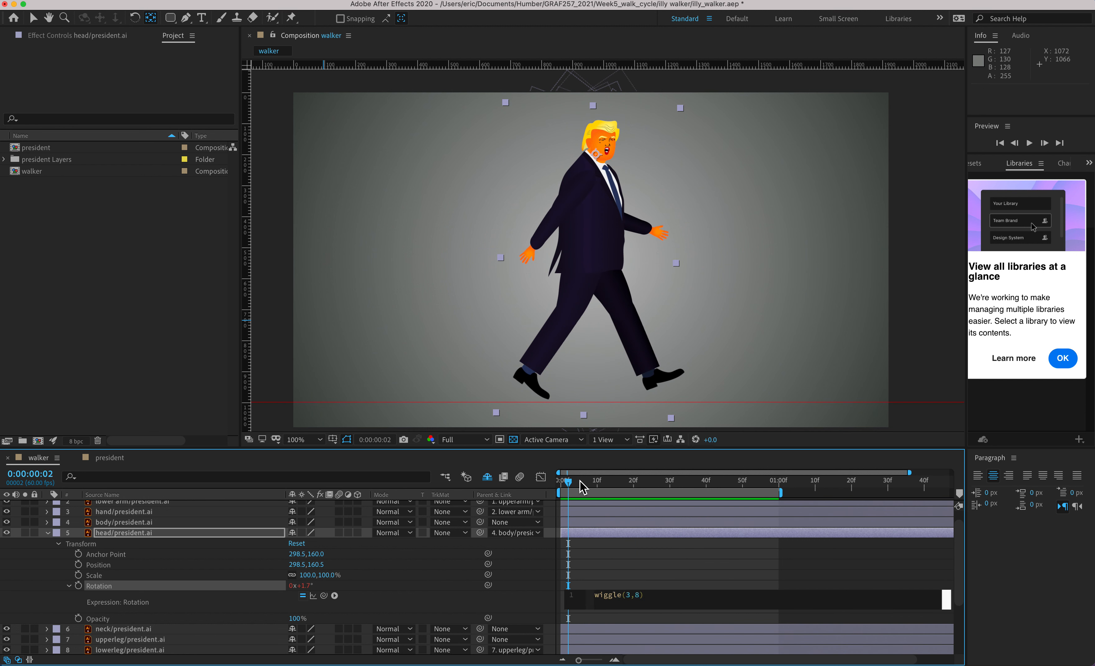
left_click(580, 479)
key("space")
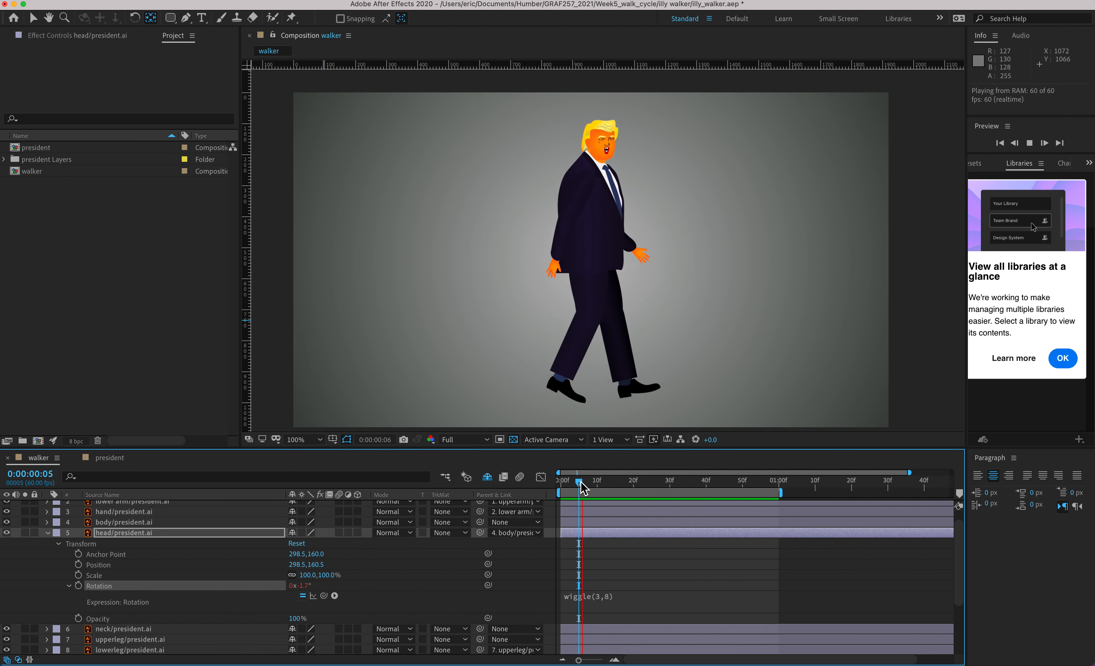
- Change the head Rotation expression to wiggle(1,8) and examine the head's movement close up during playback
key("space")
left_click(628, 599)
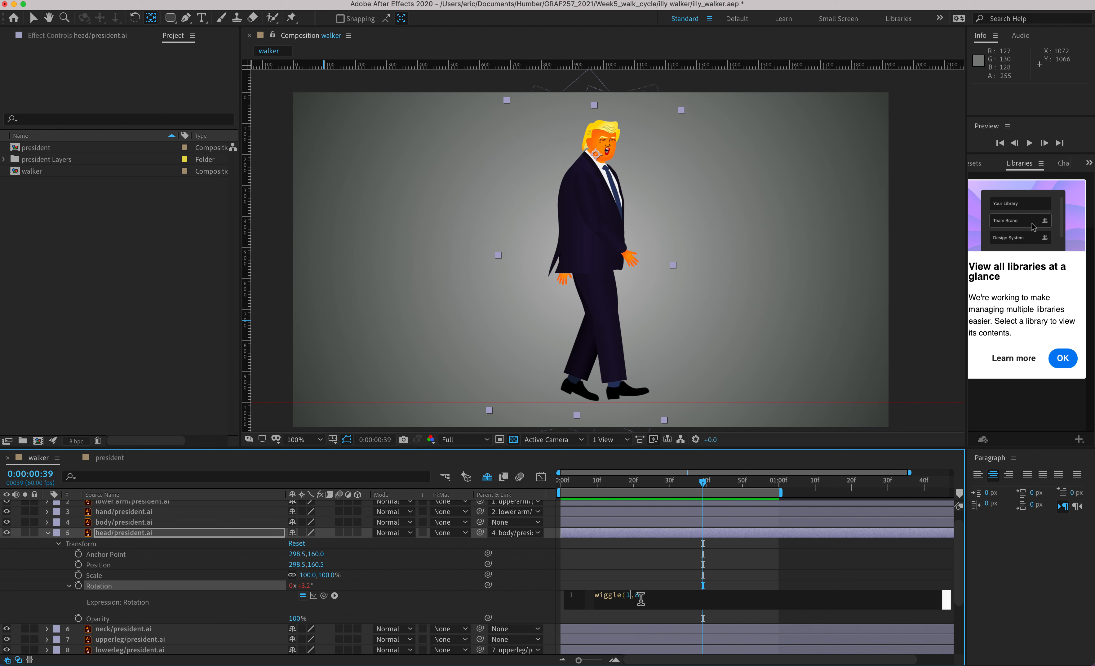
left_click(604, 485)
key("space")
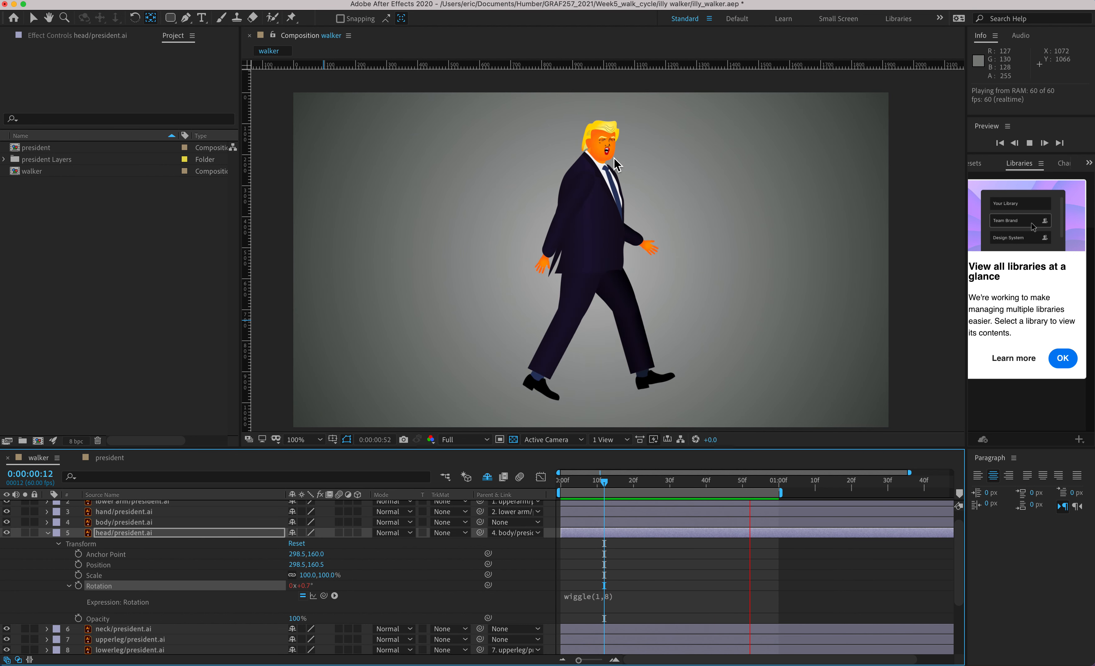
key("alt+super+8")
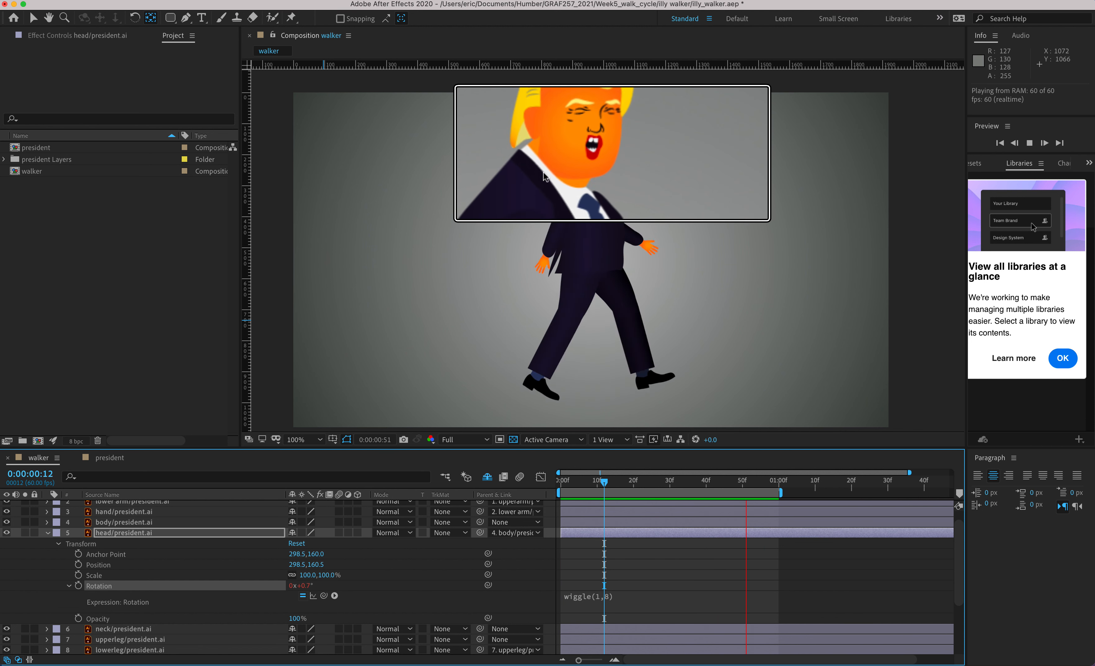
key("alt+super+9")
key("alt+super+8")
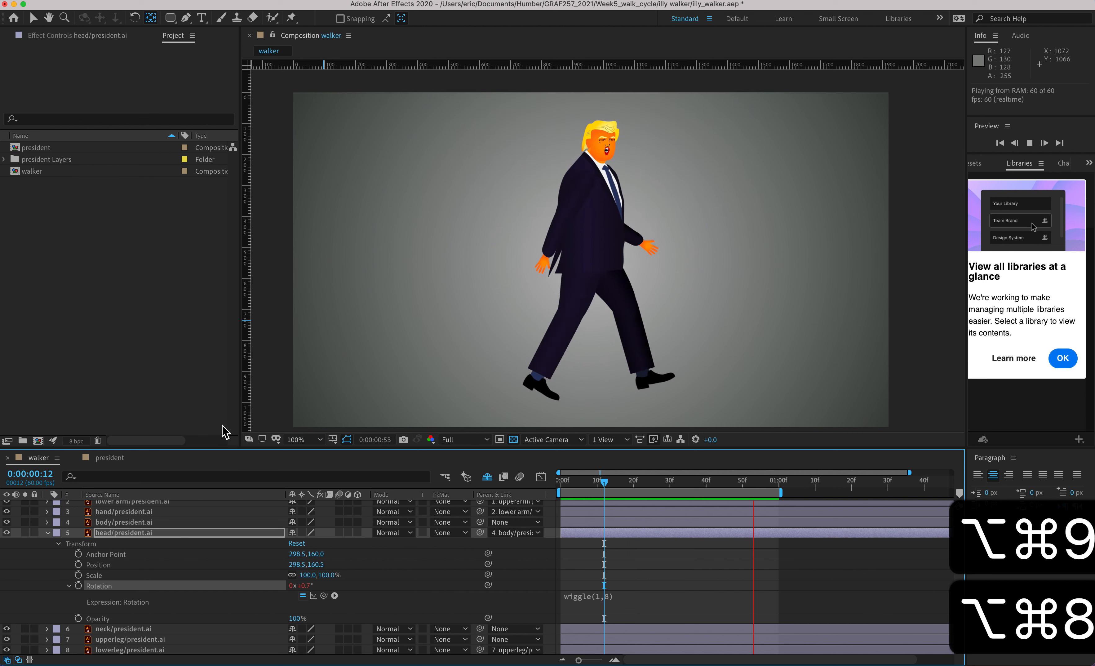
- Move the head layer above the body layer and examine the head and collar close up during playback
left_click_drag(112, 531, 120, 525)
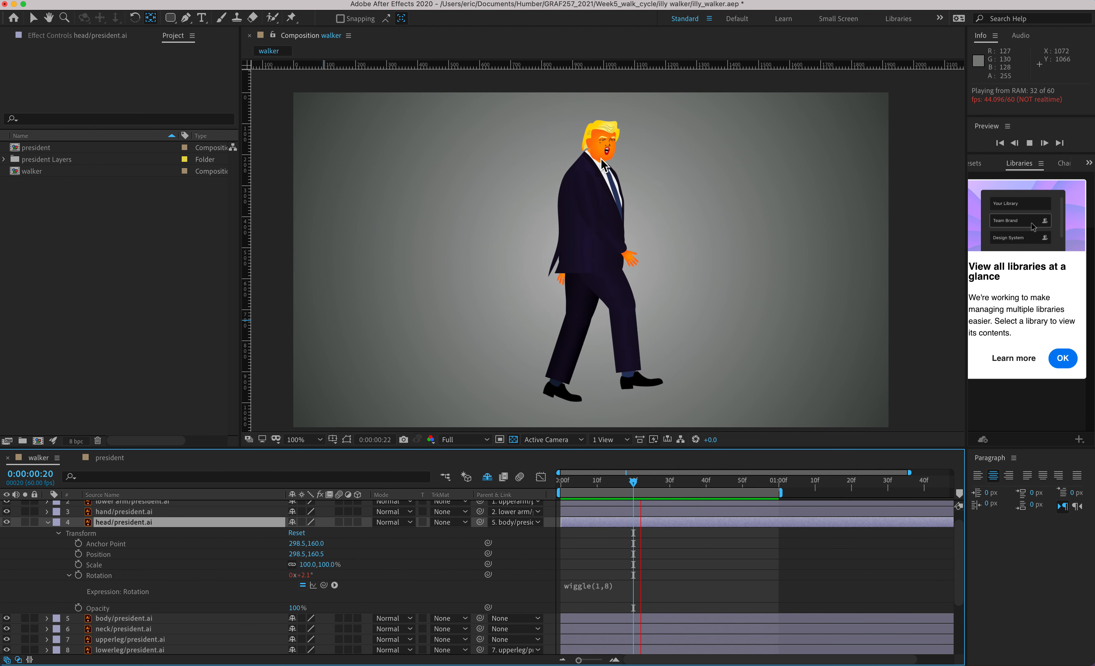
key("alt+super+8")
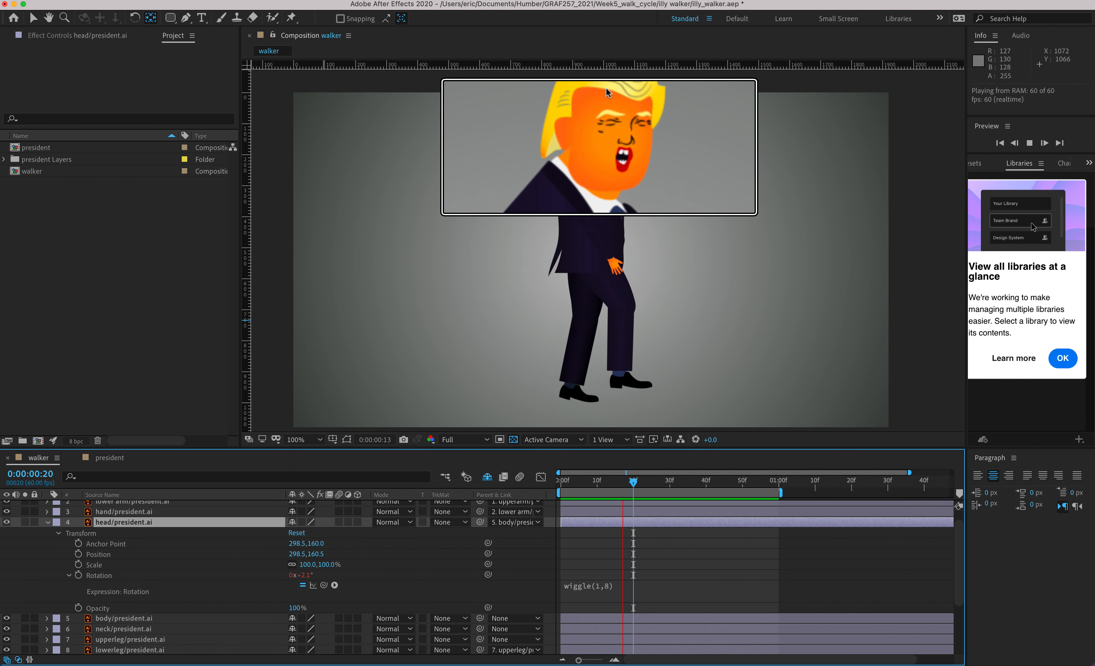
key("alt+super+8")
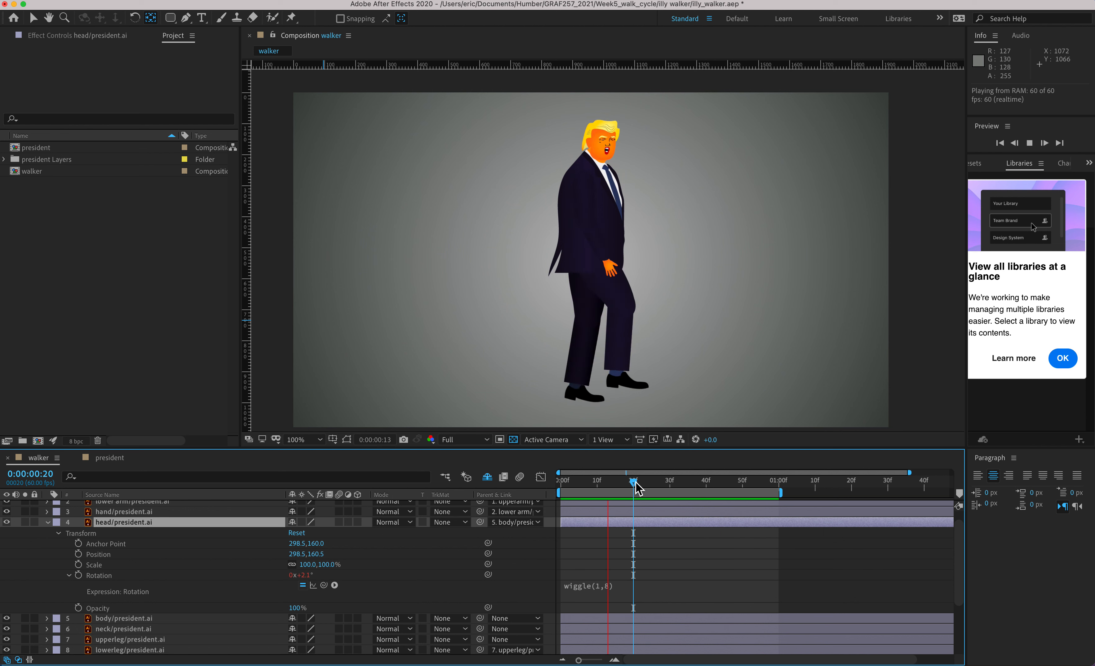
left_click_drag(635, 481, 616, 486)
key("space")
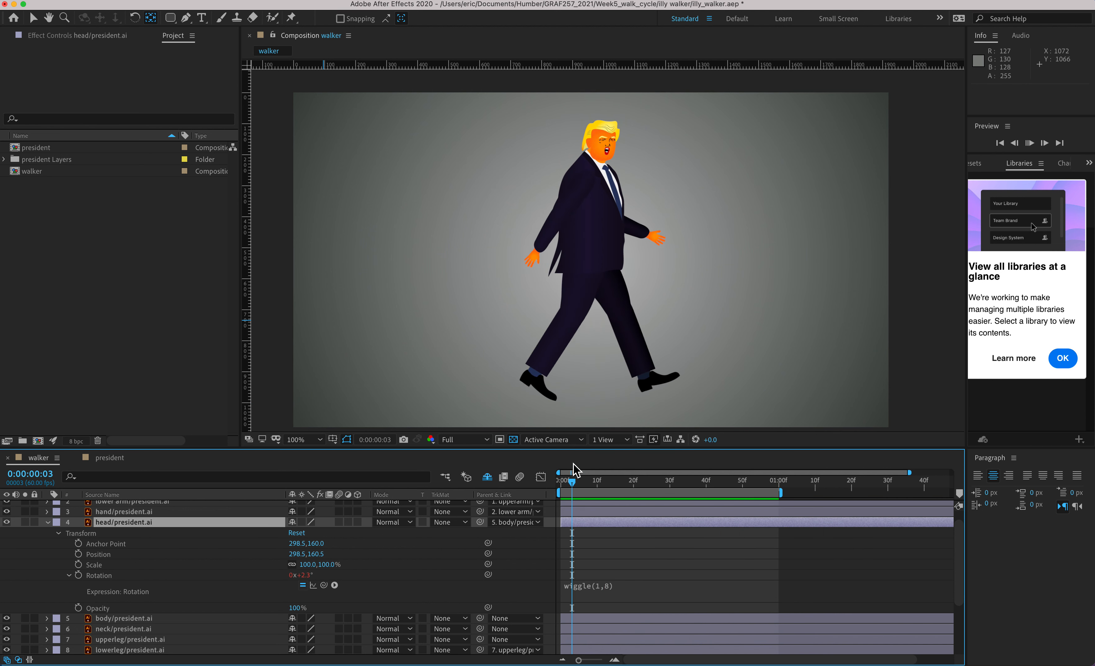
- Reduce the wiggle amplitude to 5, making the head Rotation expression wiggle(1,5), and play back the walk cycle
left_click(607, 586)
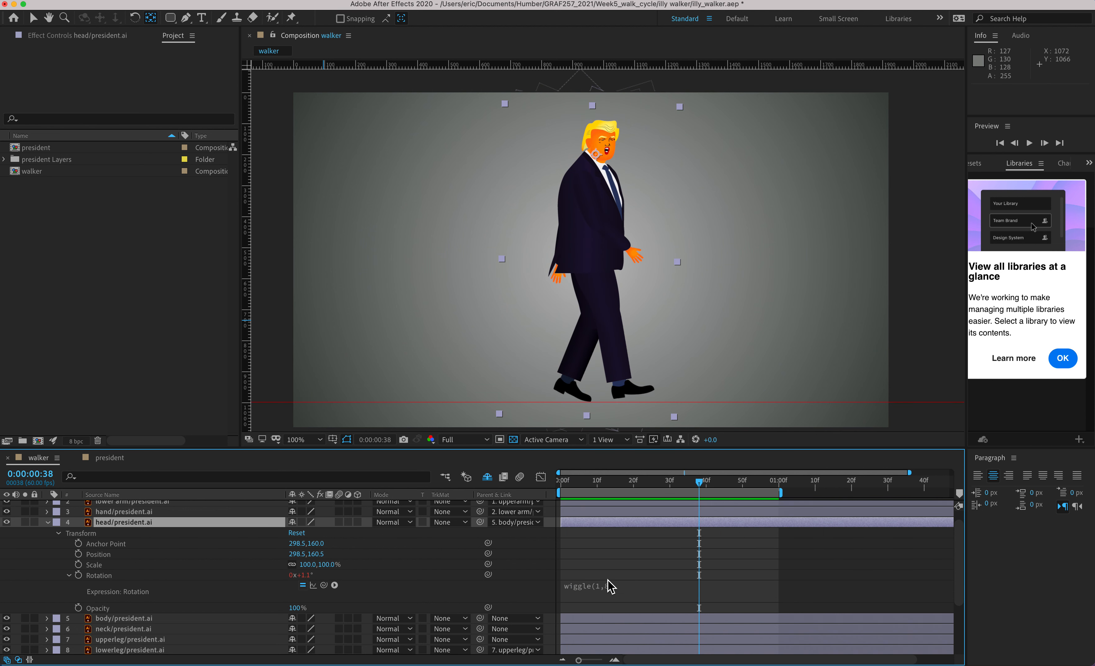
left_click(638, 588)
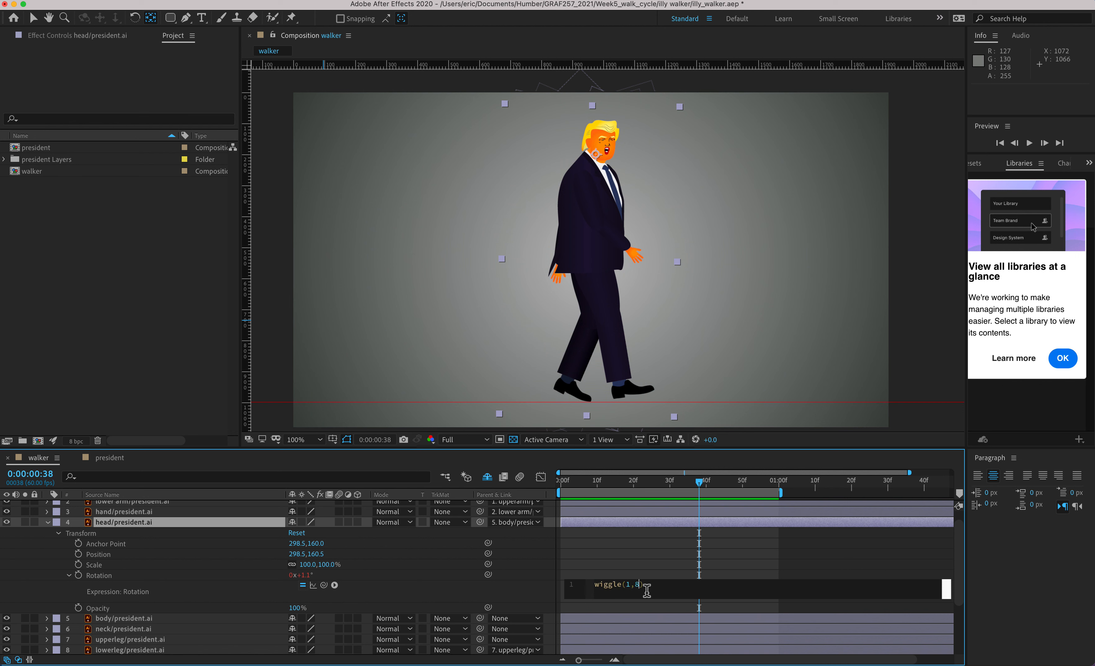
left_click(617, 489)
left_click(616, 480)
key("space")
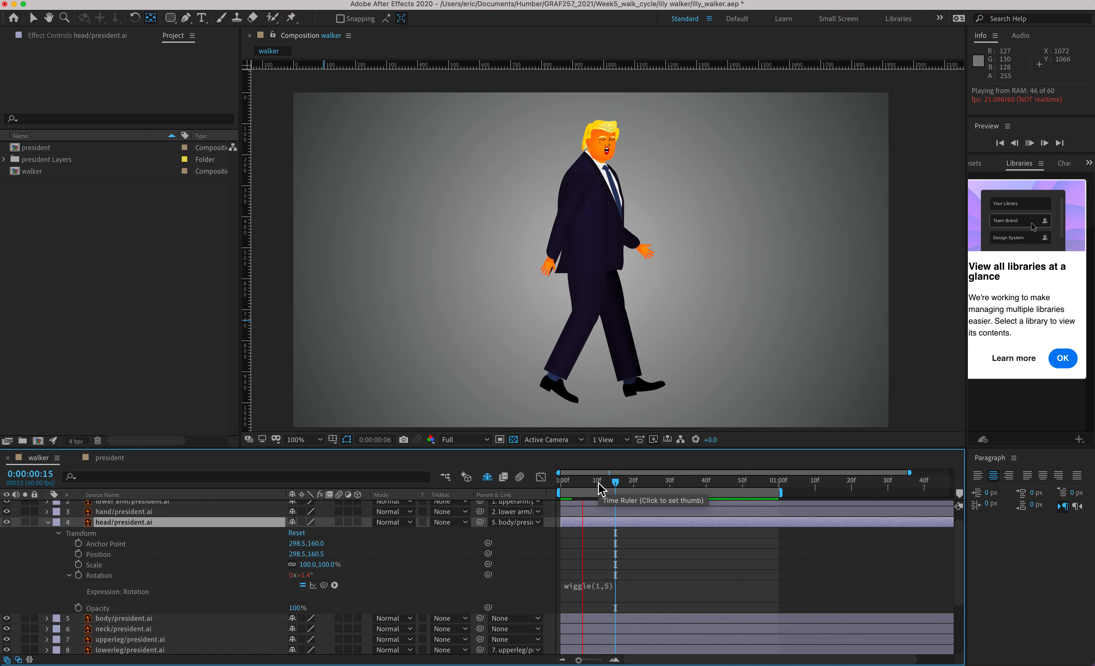
- Reduce the wiggle amplitude to 1, making the head Rotation expression wiggle(1,1), and play back the walk cycle
left_click(606, 584)
left_click(639, 584)
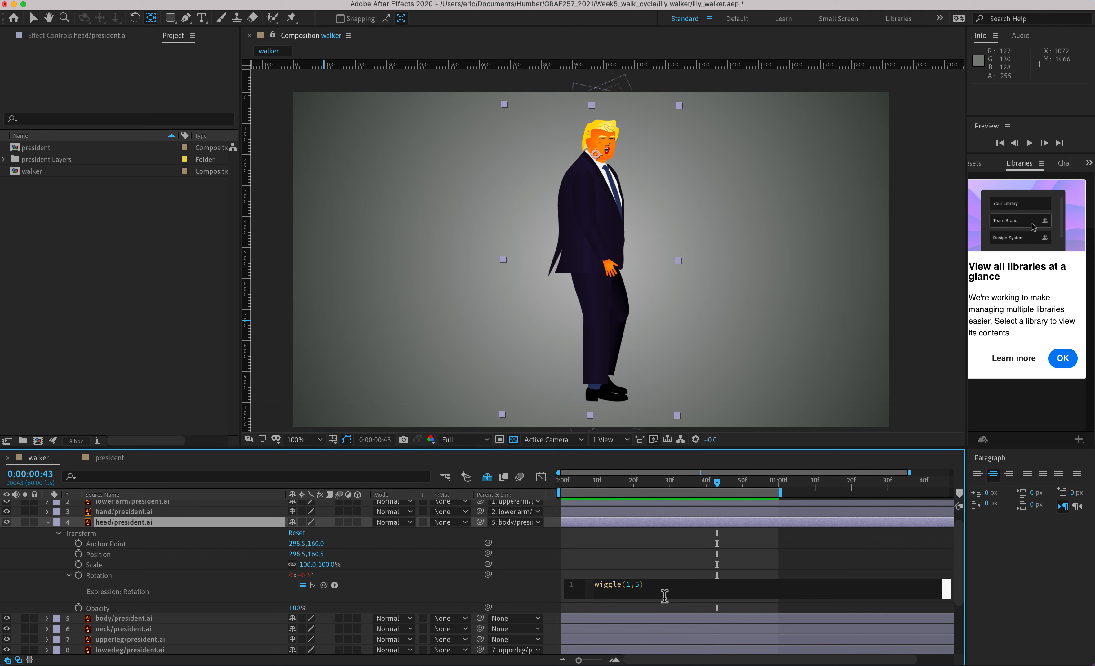
left_click(659, 483)
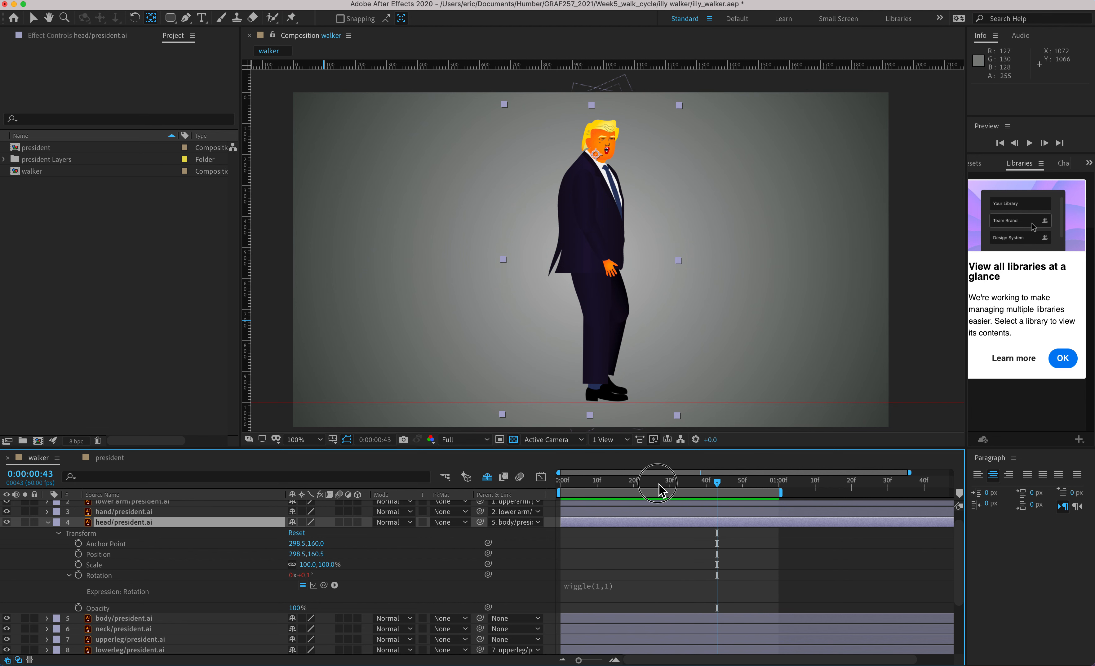
key("space")
key("space")
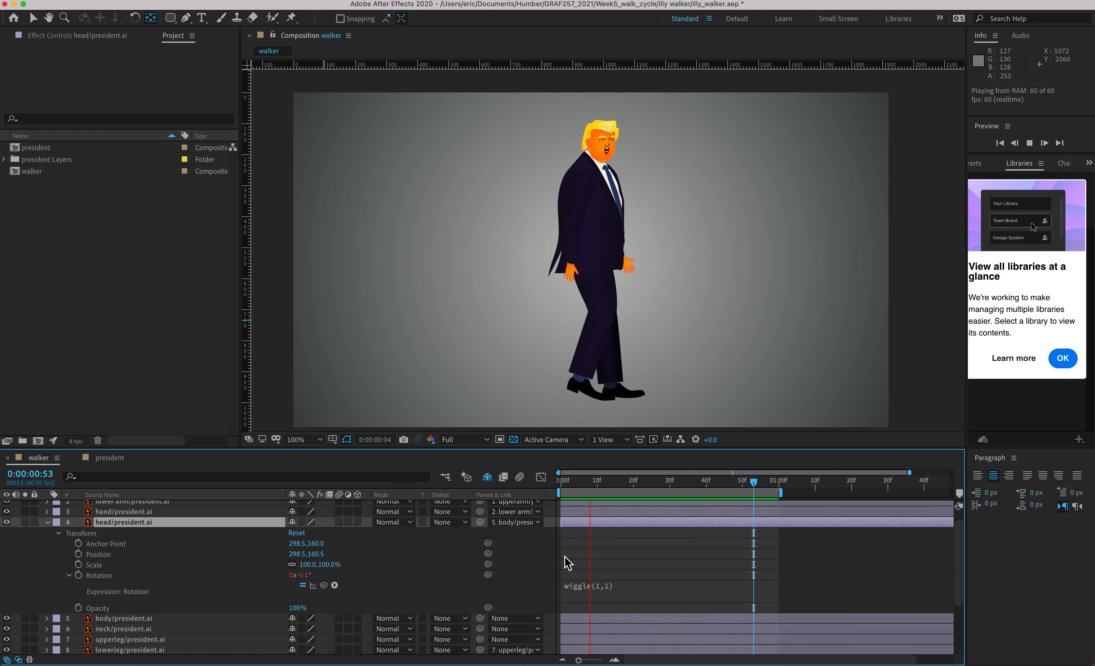
- Set the head Rotation expression to wiggle(2,2), play back the walk cycle, and collapse the head layer's properties
left_click(590, 592)
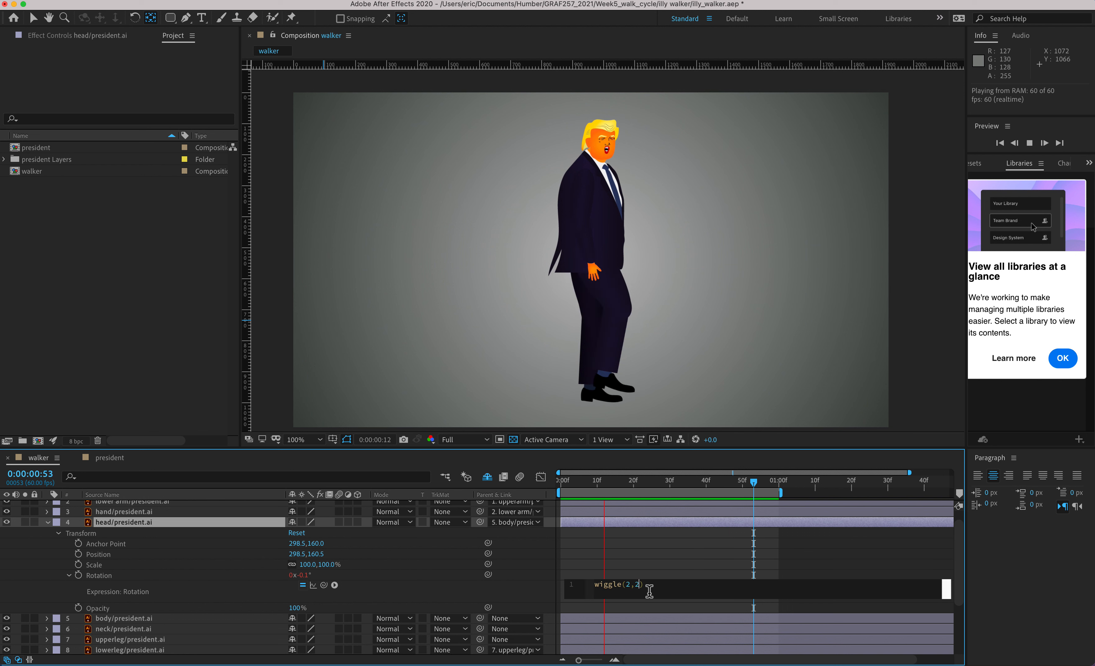
left_click(625, 488)
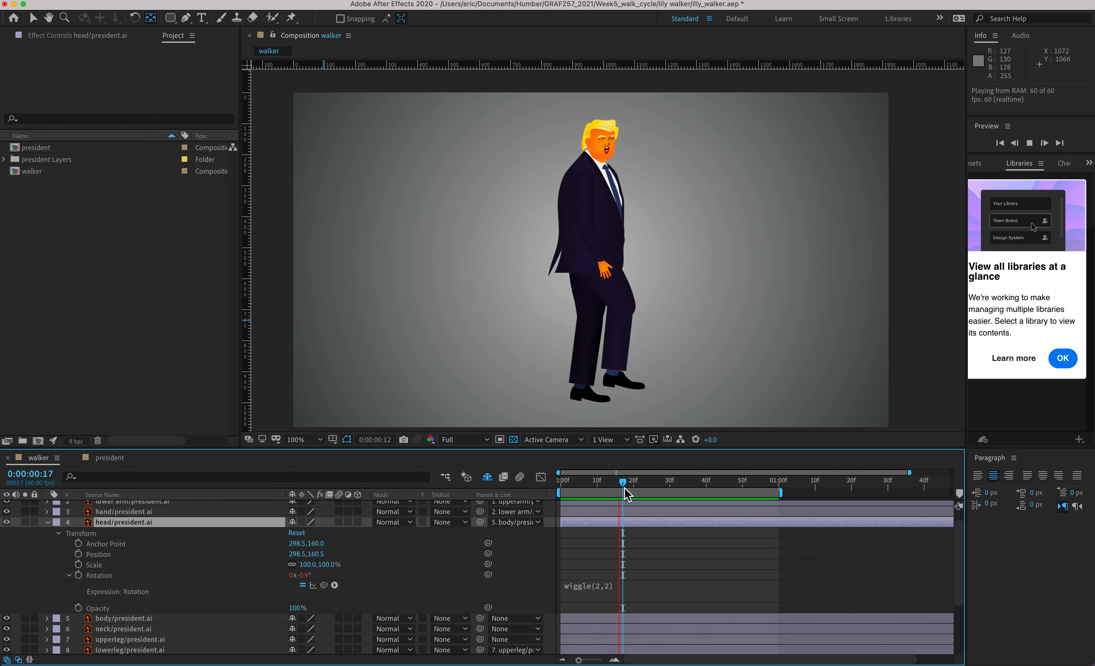
key("space")
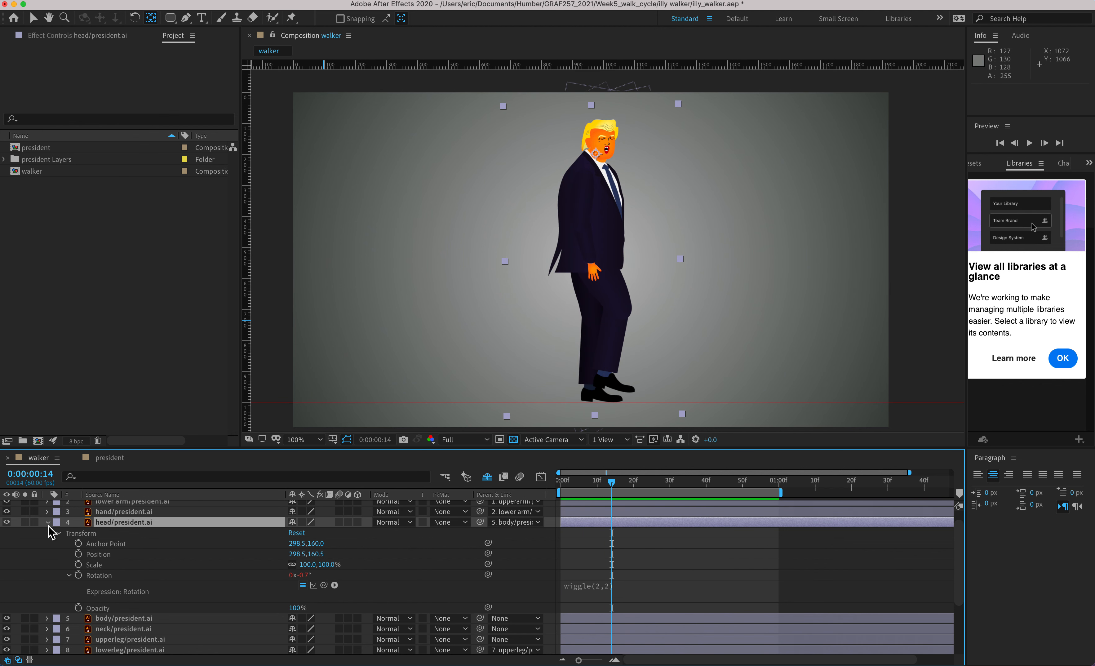
left_click(47, 523)
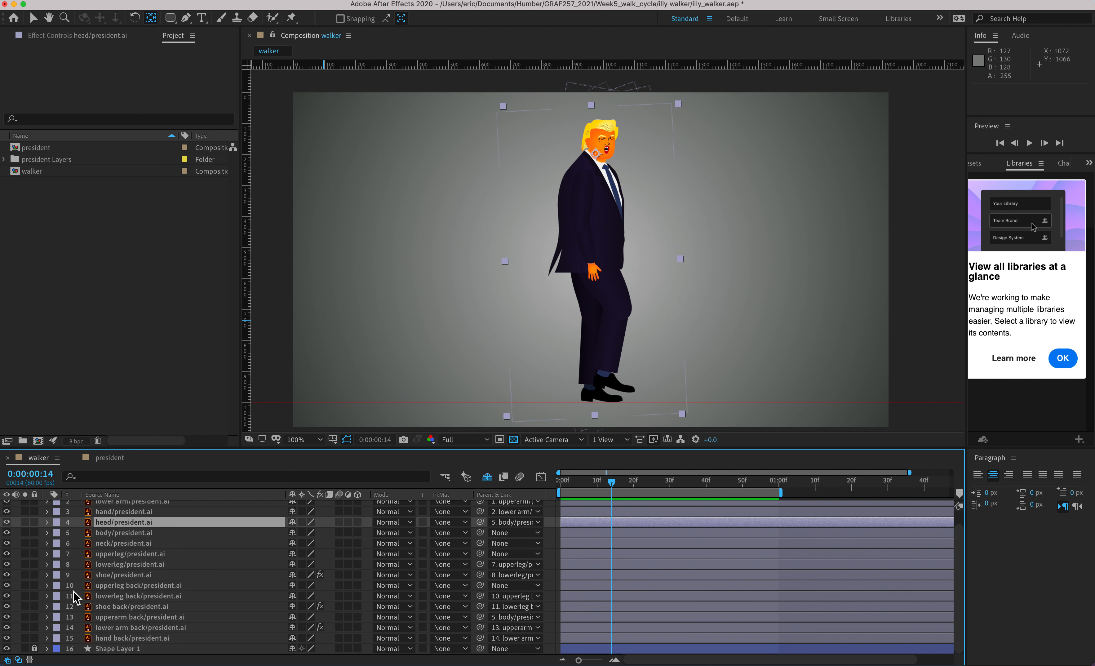
- Delete the upperleg back layer's last Rotation keyframe, which lies beyond the one-second work area
left_click(181, 586)
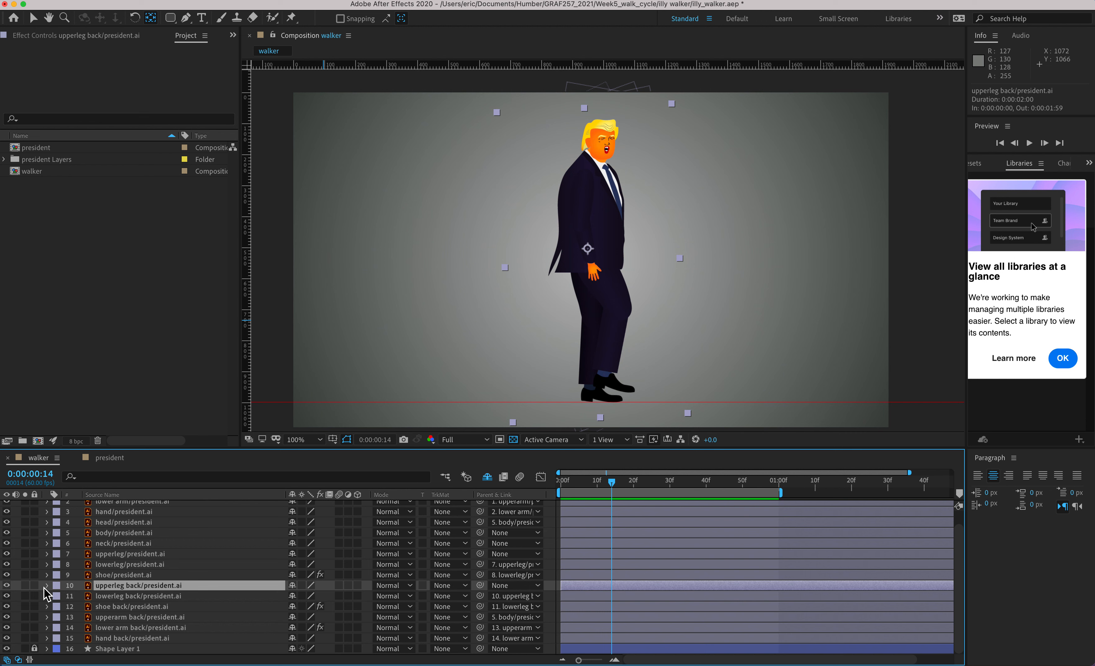
left_click(47, 585)
scroll(576, 542, "down", 3)
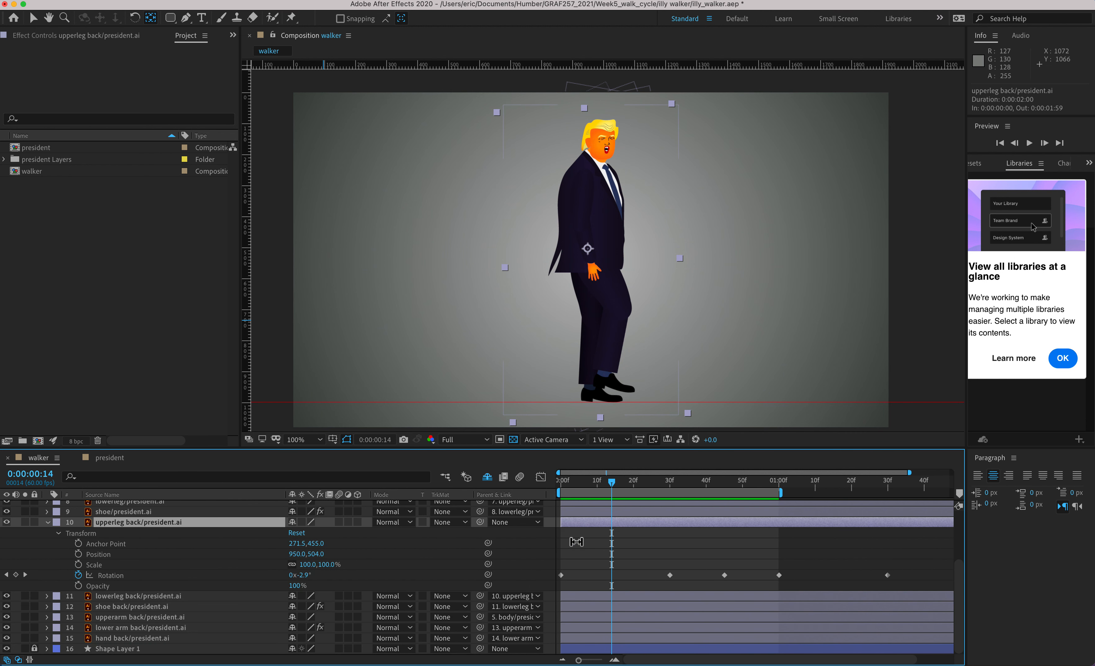
left_click(117, 577)
left_click(818, 560)
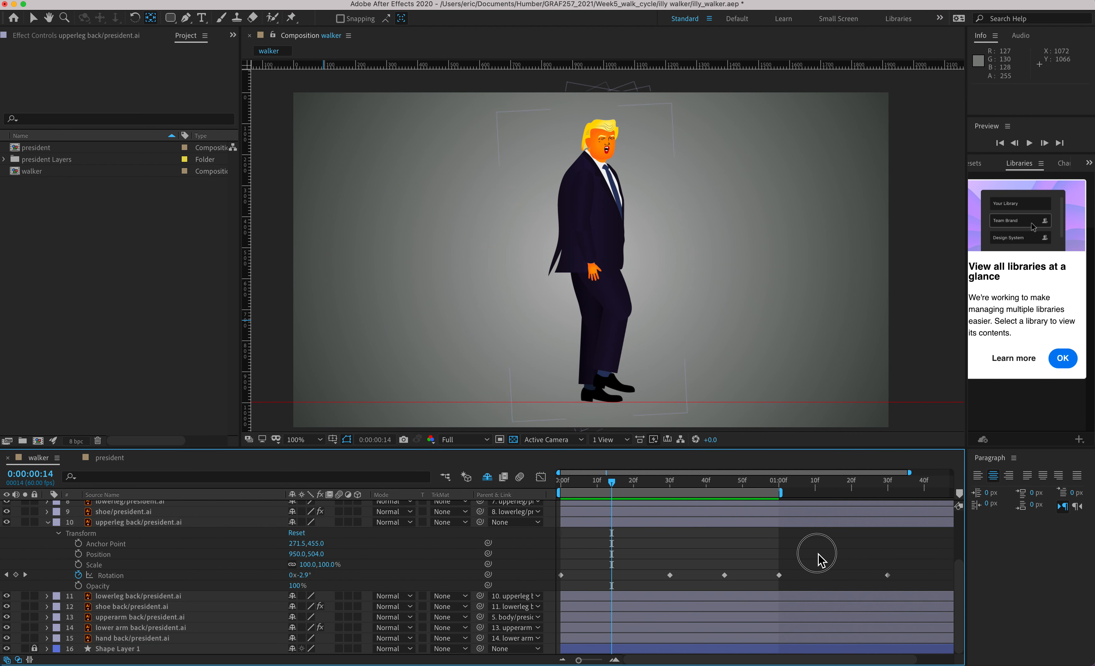
left_click_drag(855, 561, 930, 600)
key("Delete")
- Apply Easy Ease to all four remaining Rotation keyframes of the upperleg back layer and play back the walk cycle
left_click_drag(792, 555, 561, 592)
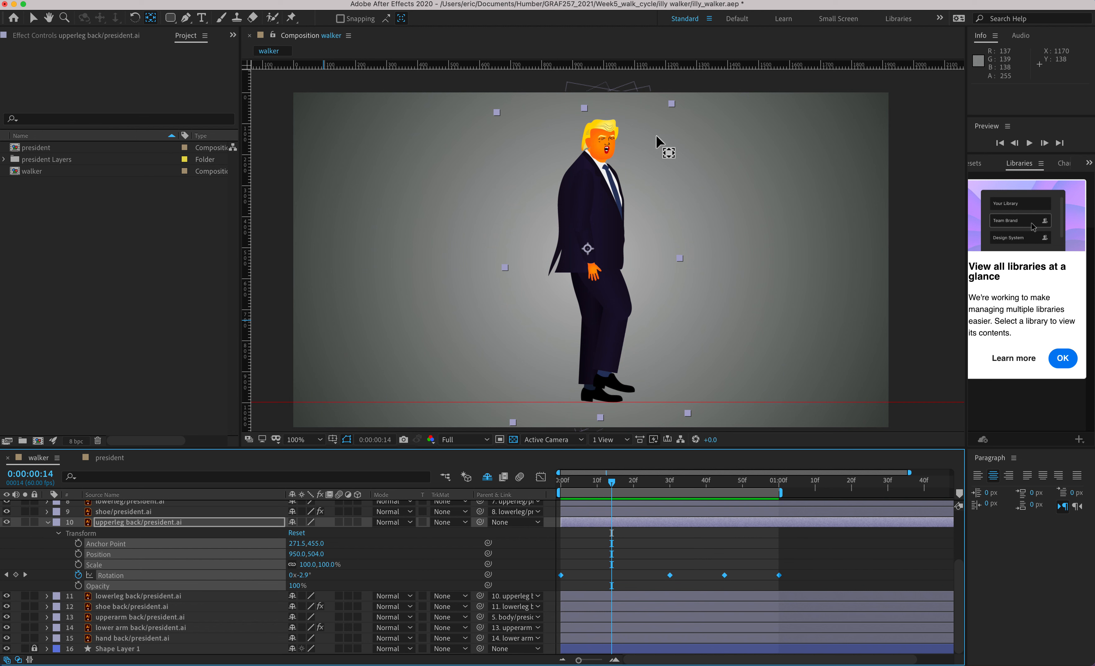
left_click_drag(799, 565, 581, 592)
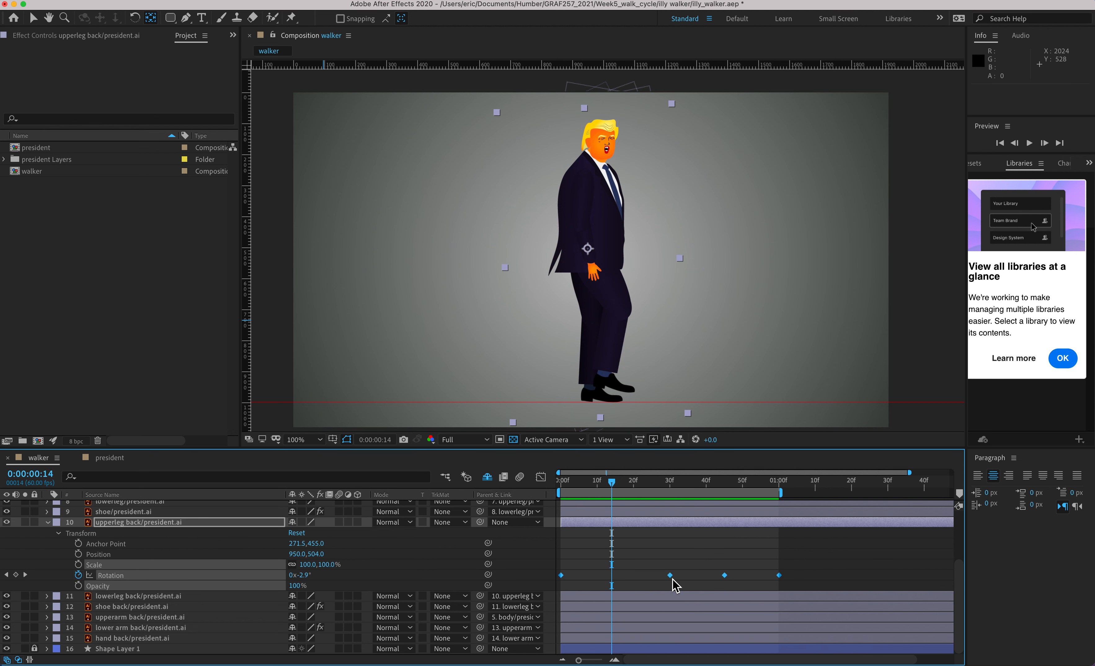
key("alt+super+8")
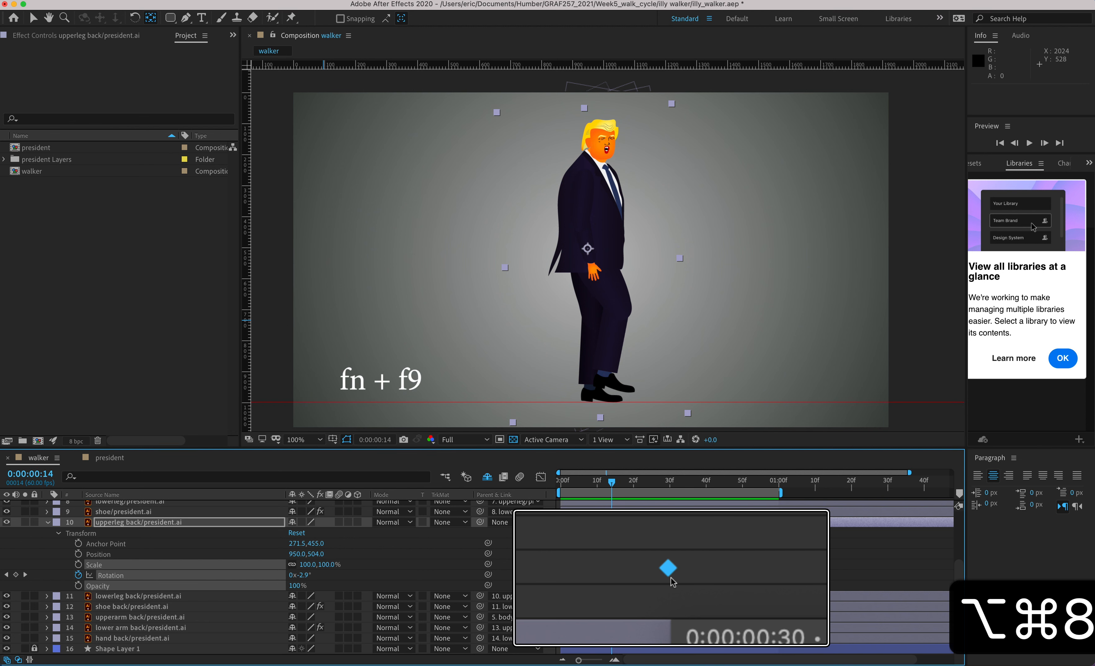
key("F9")
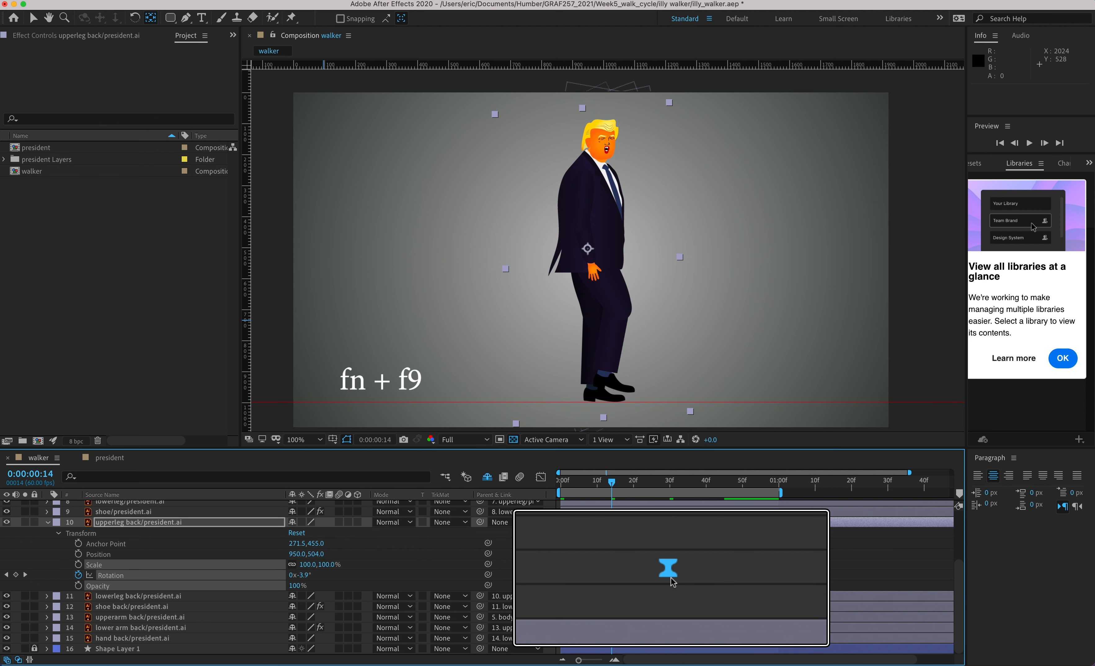
key("alt+super+8")
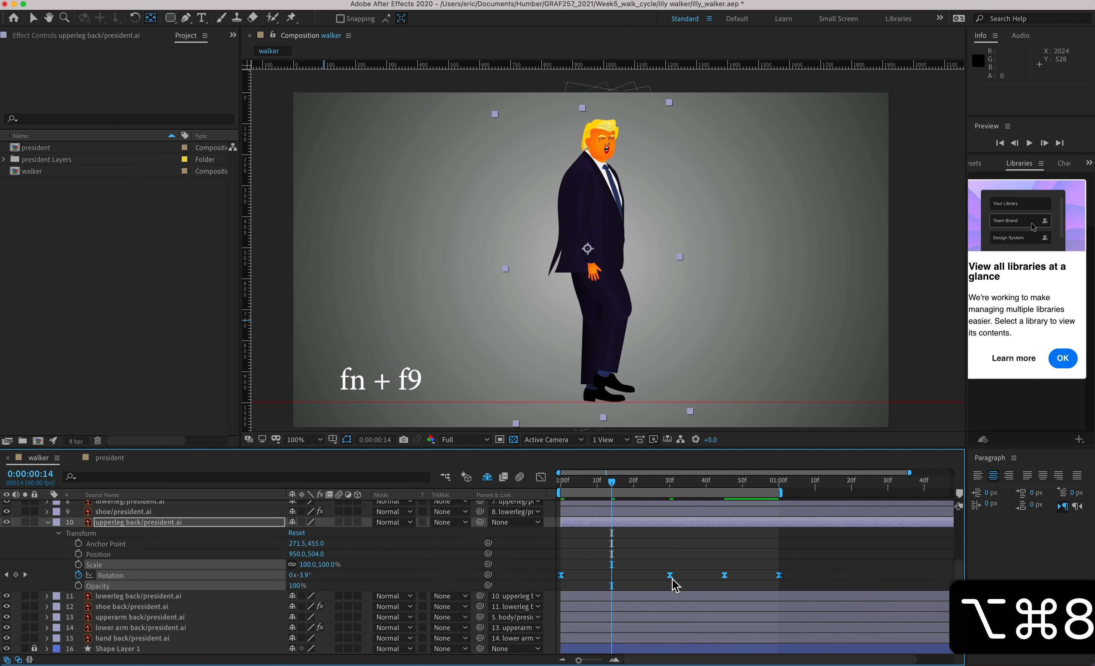
left_click(587, 483)
key("space")
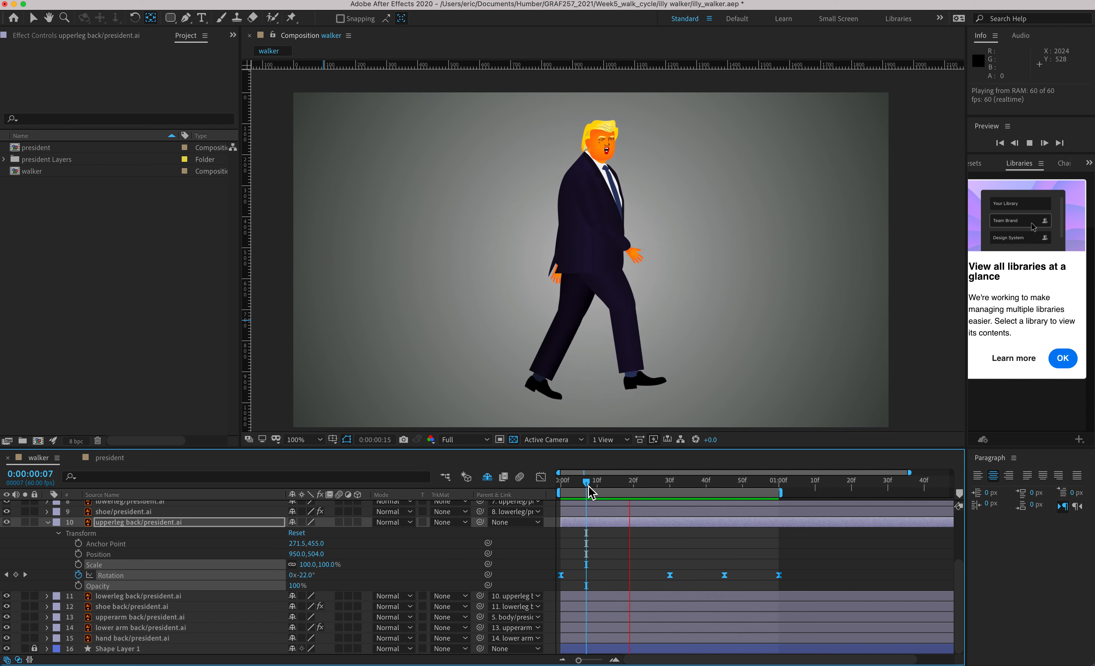
key("space")
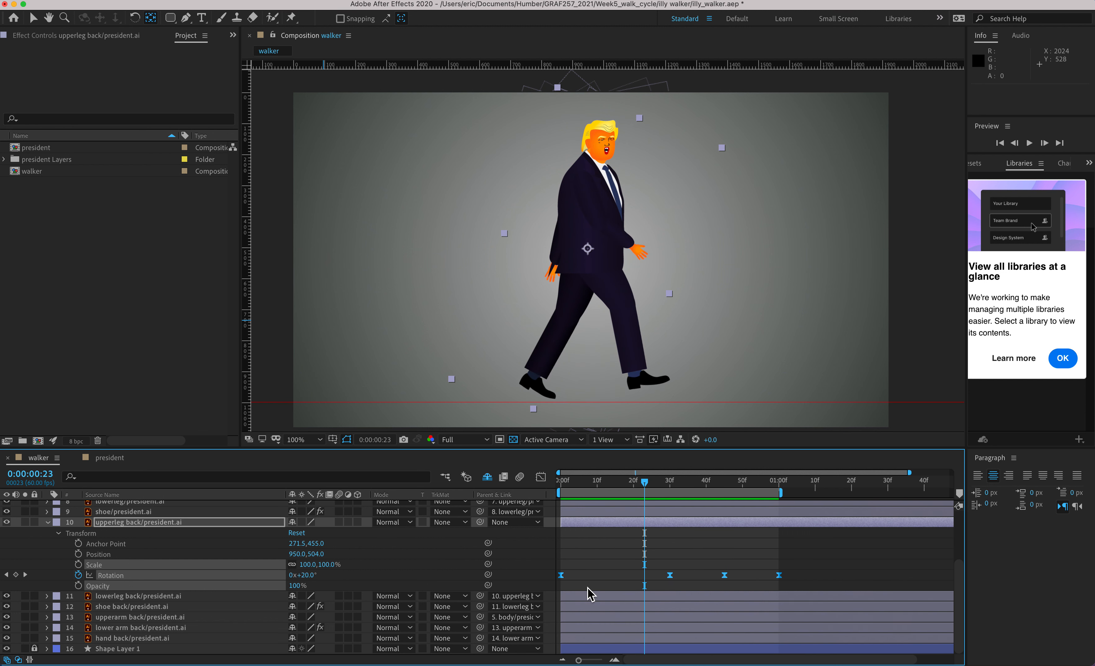
- Examine the Rotation keyframes of the lowerleg back and lowerleg layers
left_click(46, 596)
scroll(48, 599, "down", 1)
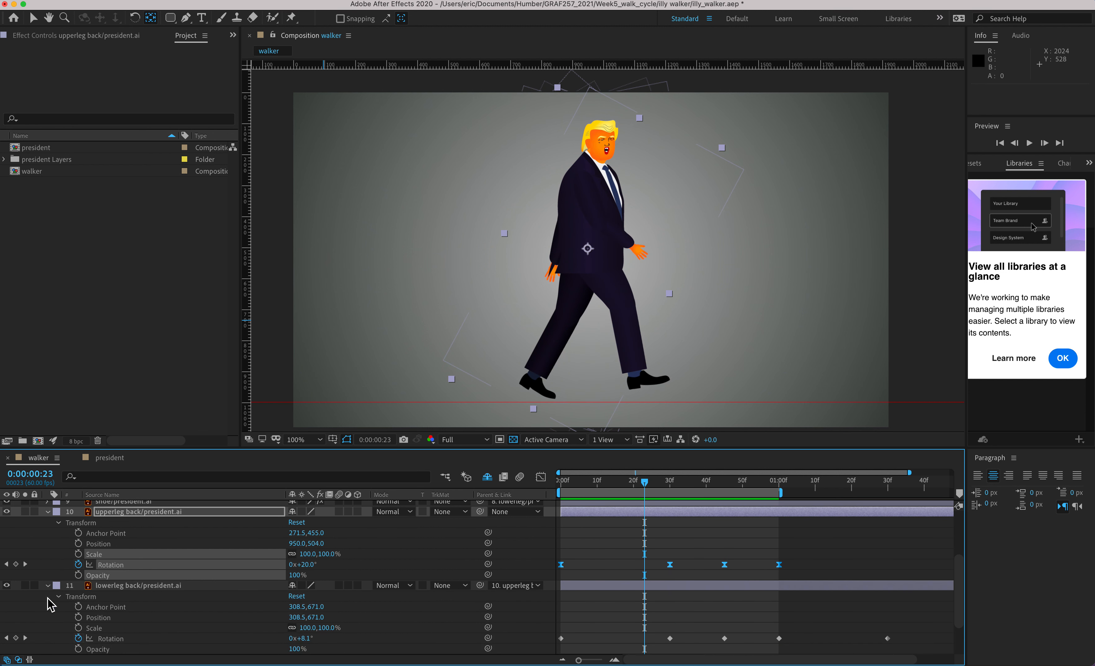
scroll(208, 617, "up", 6)
left_click(196, 555)
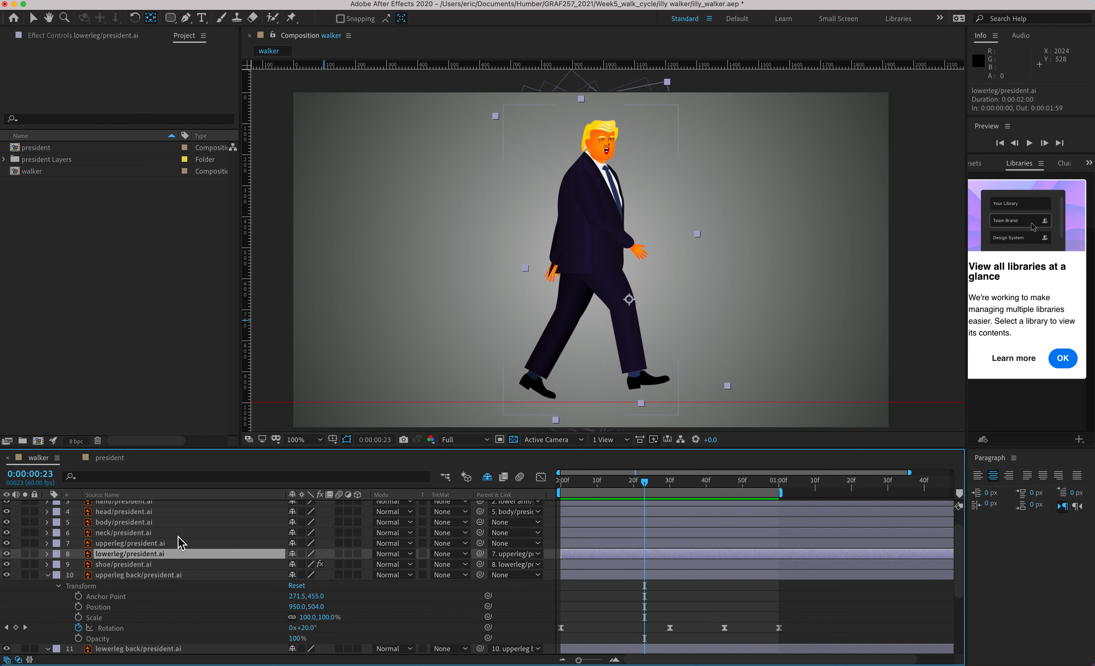
key("u")
key("u")
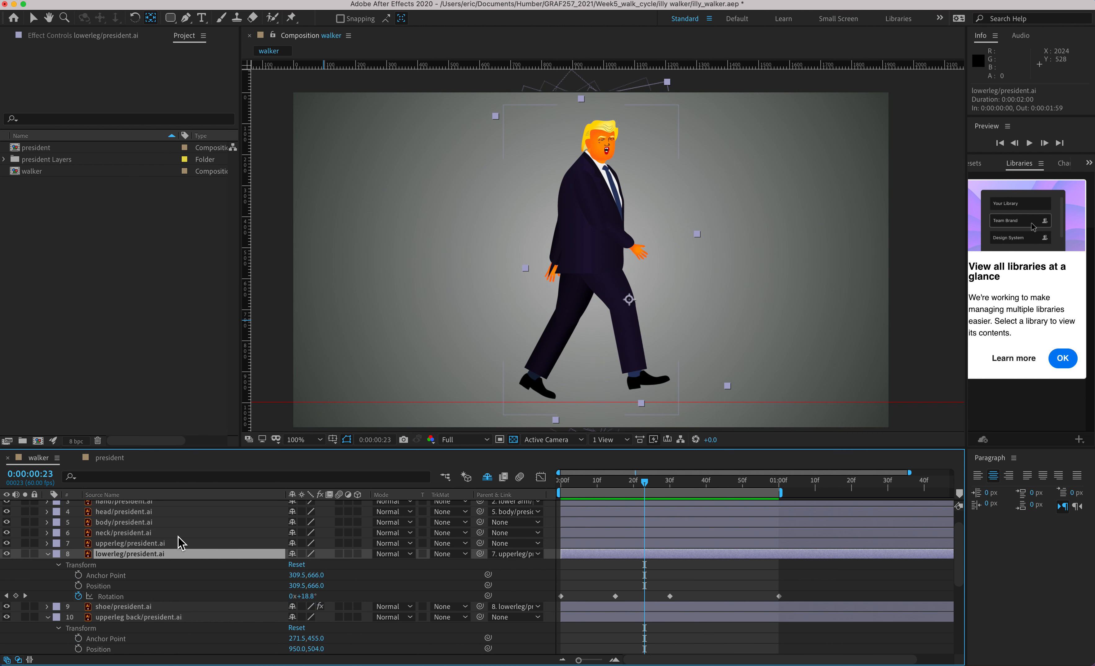
scroll(178, 536, "down", 1)
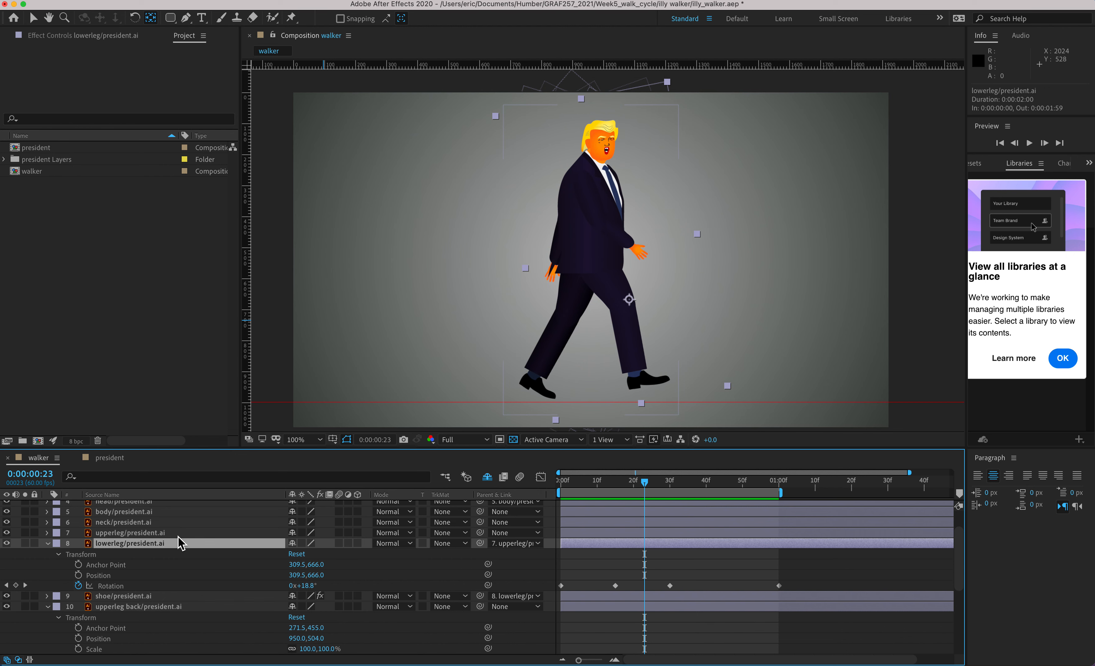
key("u")
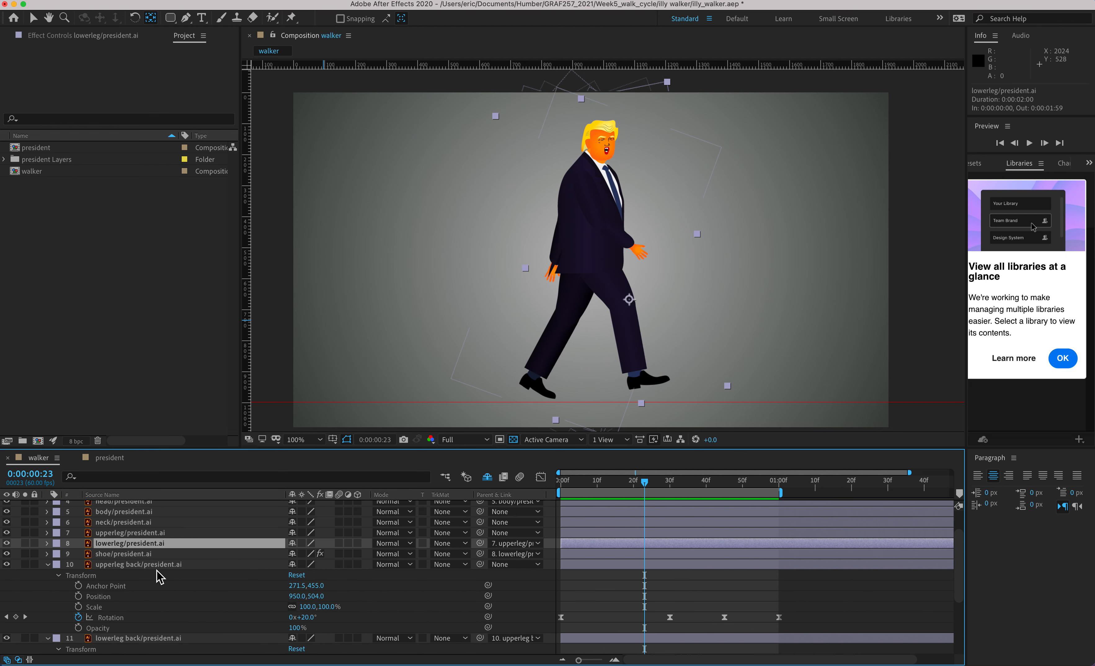
- Collapse the upperleg back and lowerleg back layers, and reveal the modified properties of character layers 1 to 15
left_click(48, 564)
left_click(47, 575)
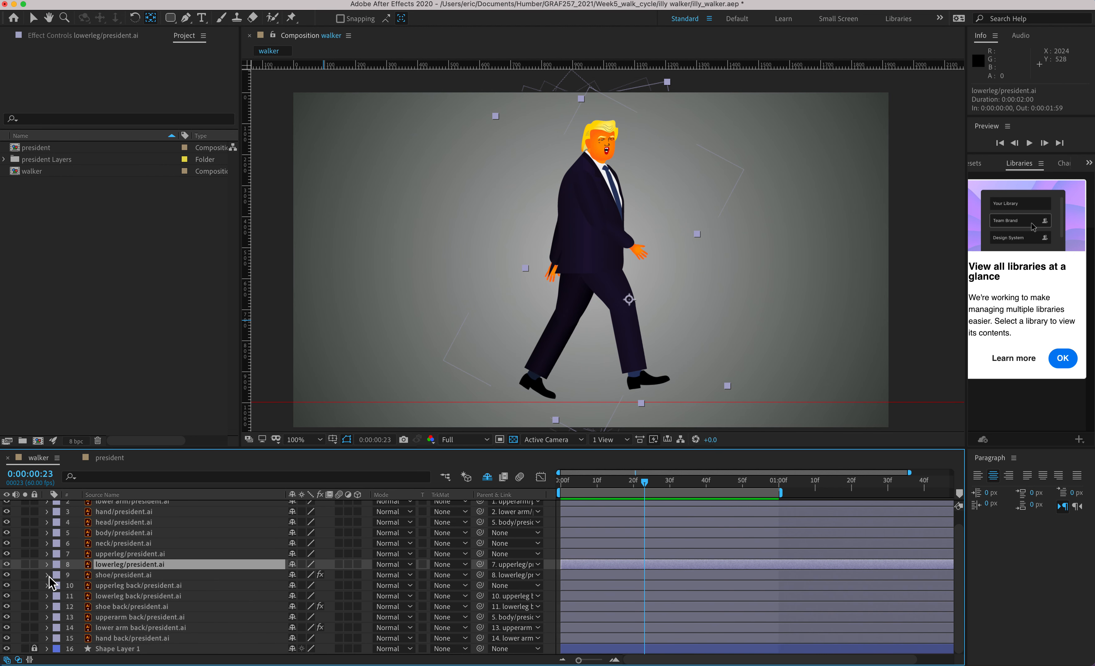
scroll(118, 561, "up", 1)
left_click(124, 509)
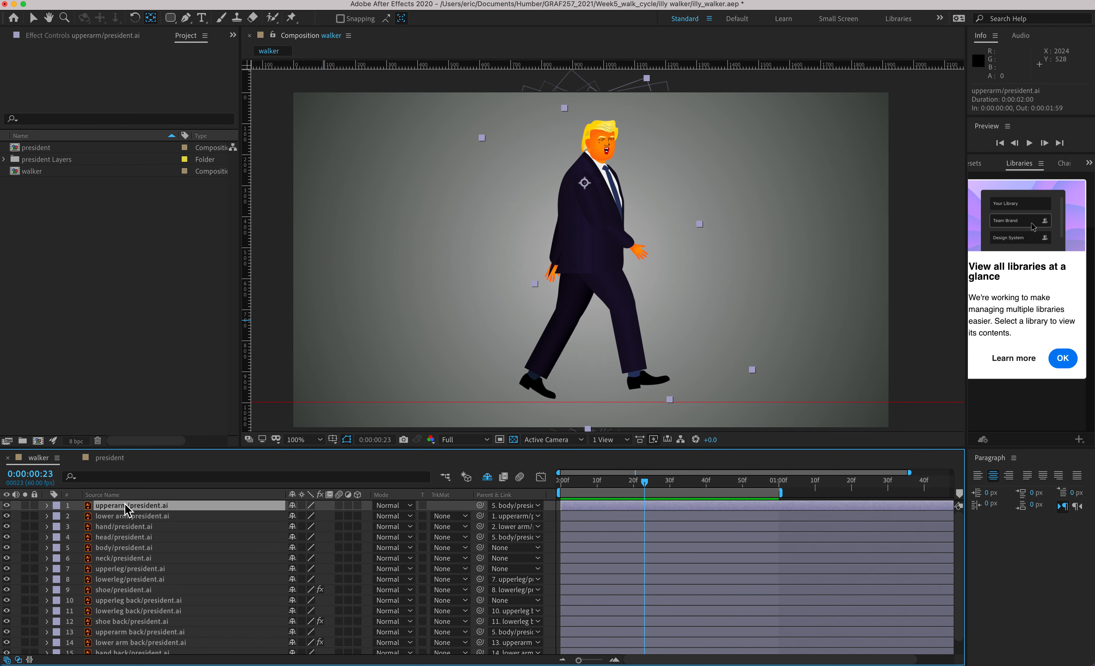
scroll(125, 507, "down", 1)
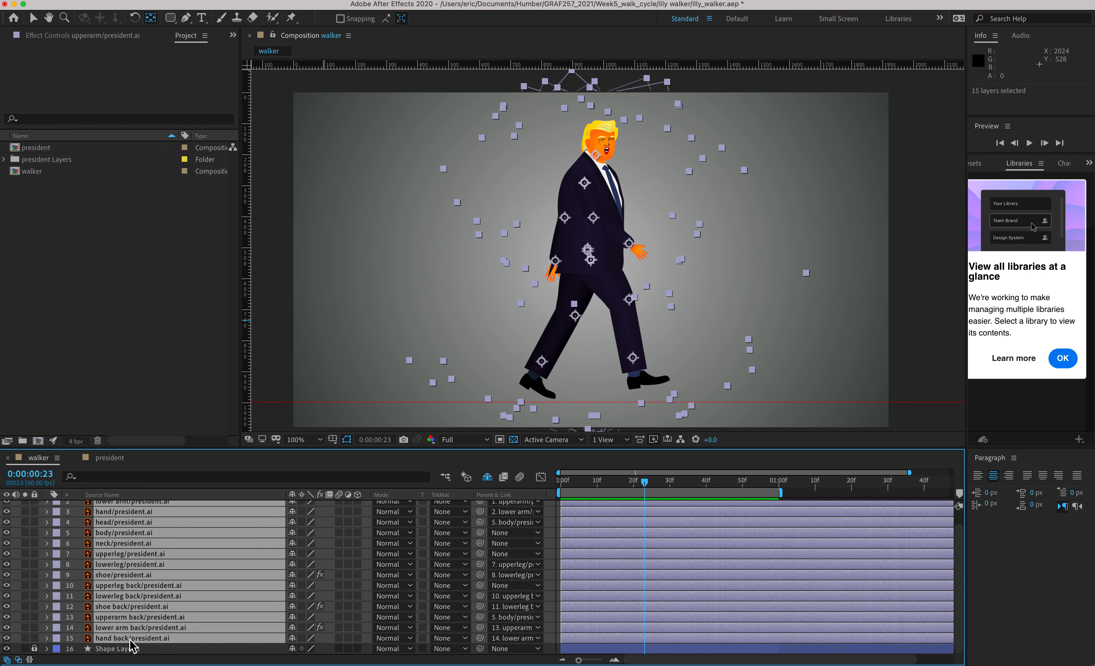
key("u")
key("u")
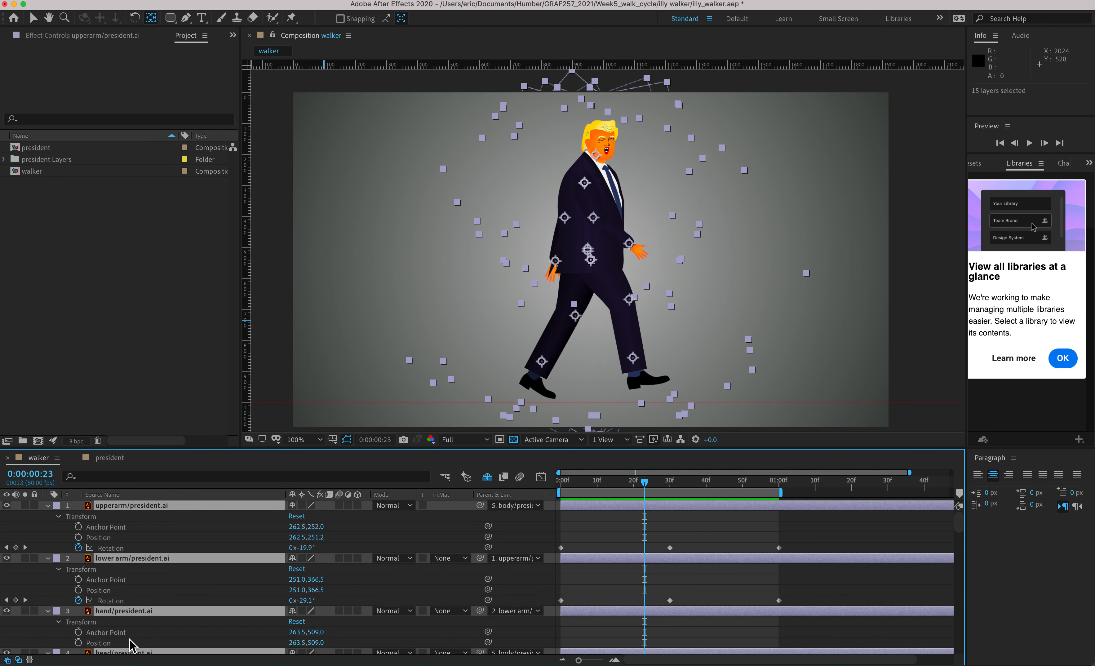
- Apply Easy Ease to all keyframes of layers 1 to 15 and play back the walk cycle from the first frame
scroll(736, 532, "down", 15)
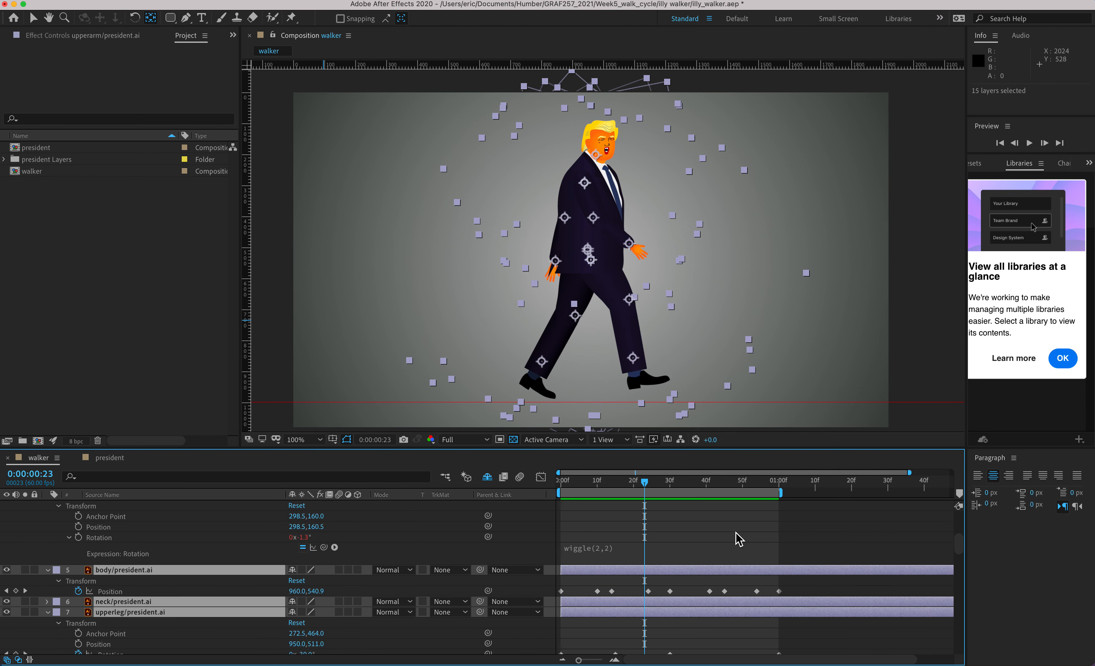
scroll(739, 539, "down", 15)
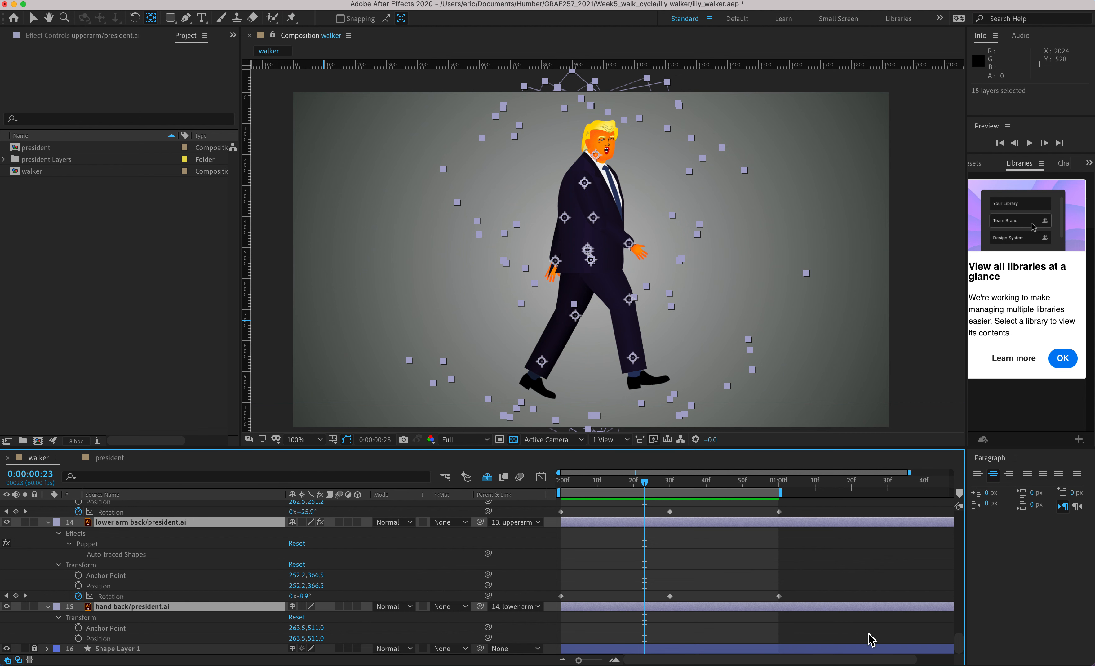
left_click_drag(871, 640, 579, 465)
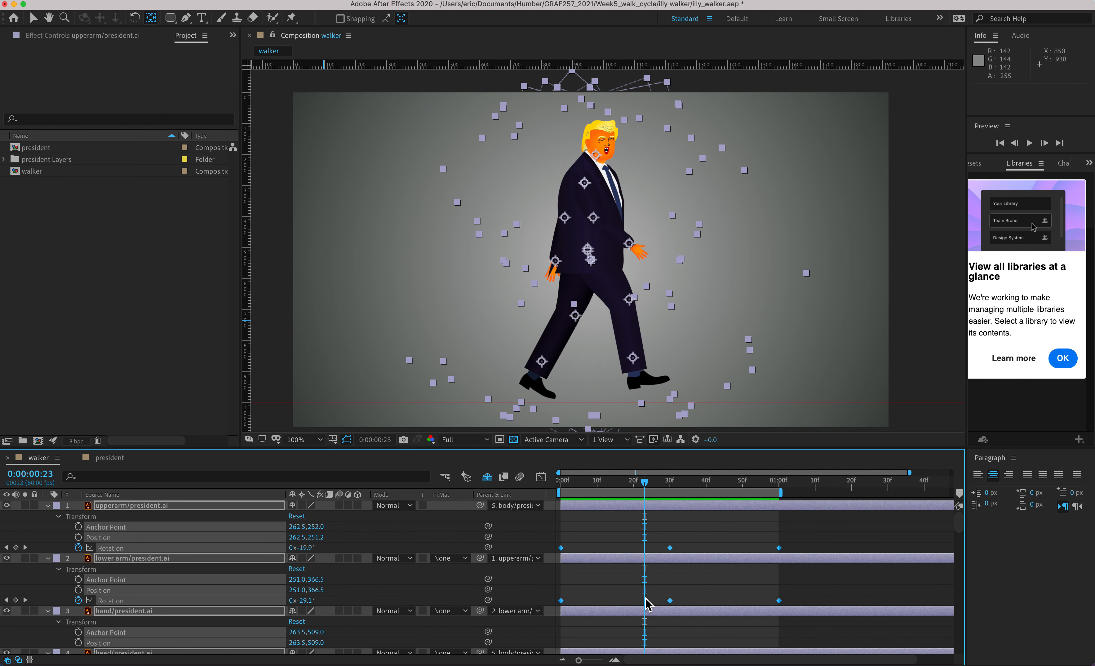
key("F9")
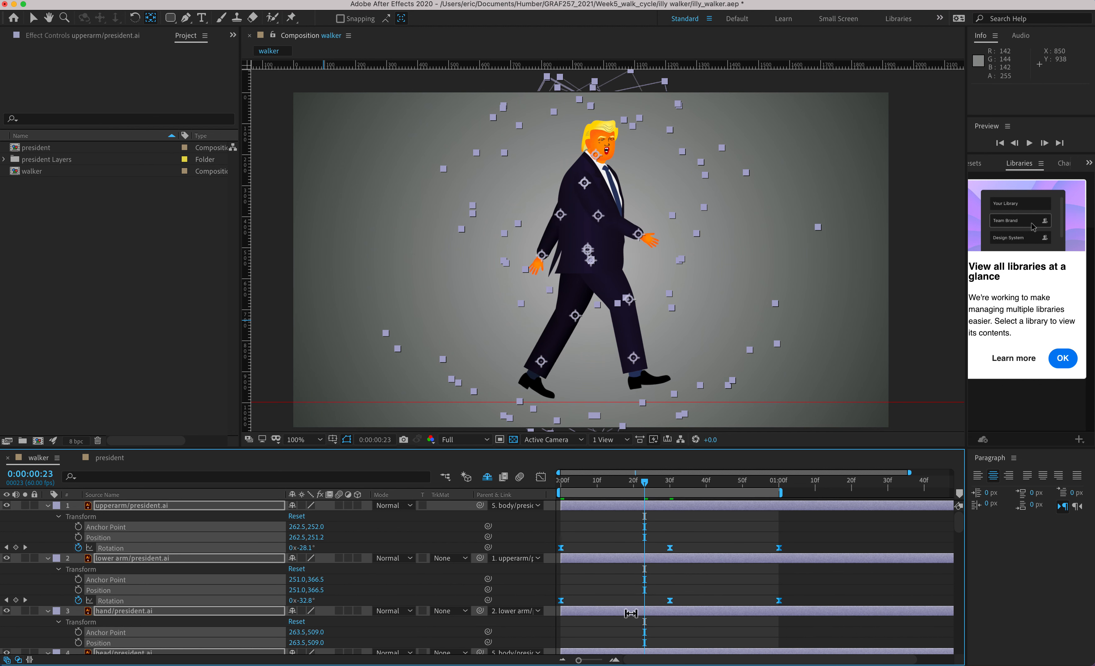
left_click(561, 481)
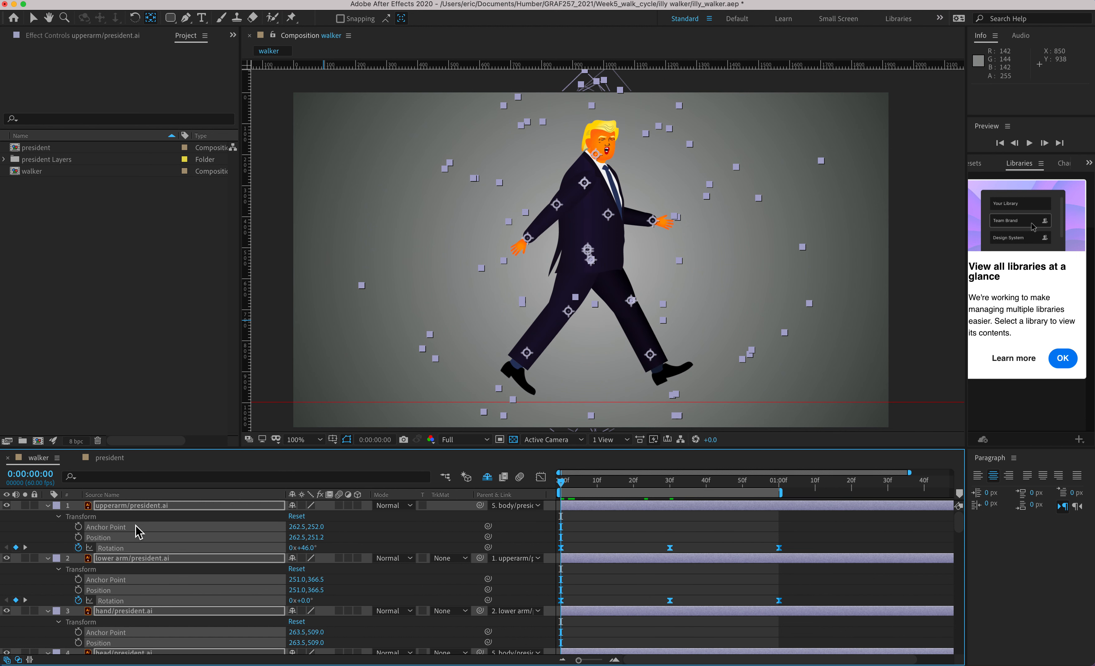
left_click(600, 531)
key("space")
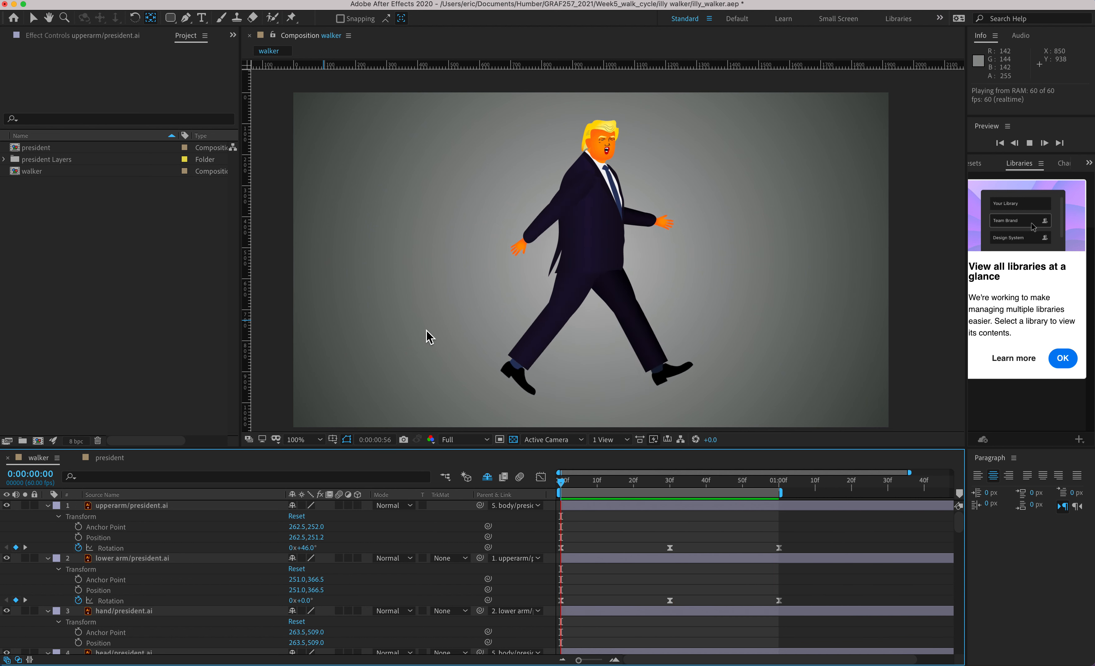
left_click(654, 0)
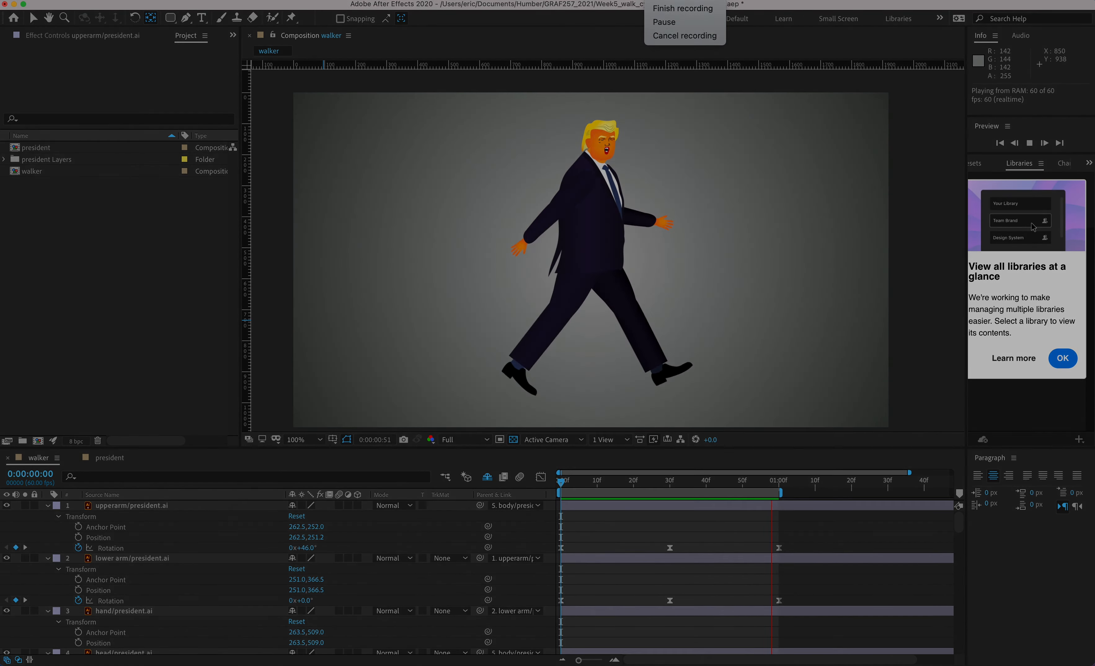